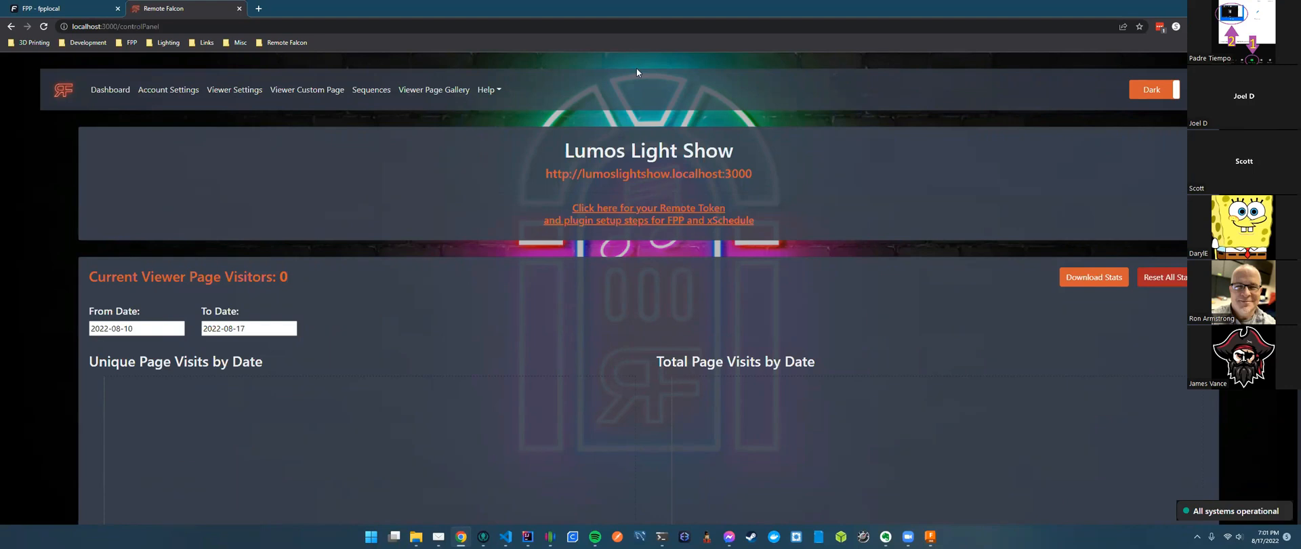
Open the hosted Remote Falcon site from the bookmarks in a new tab.
left_click(217, 24)
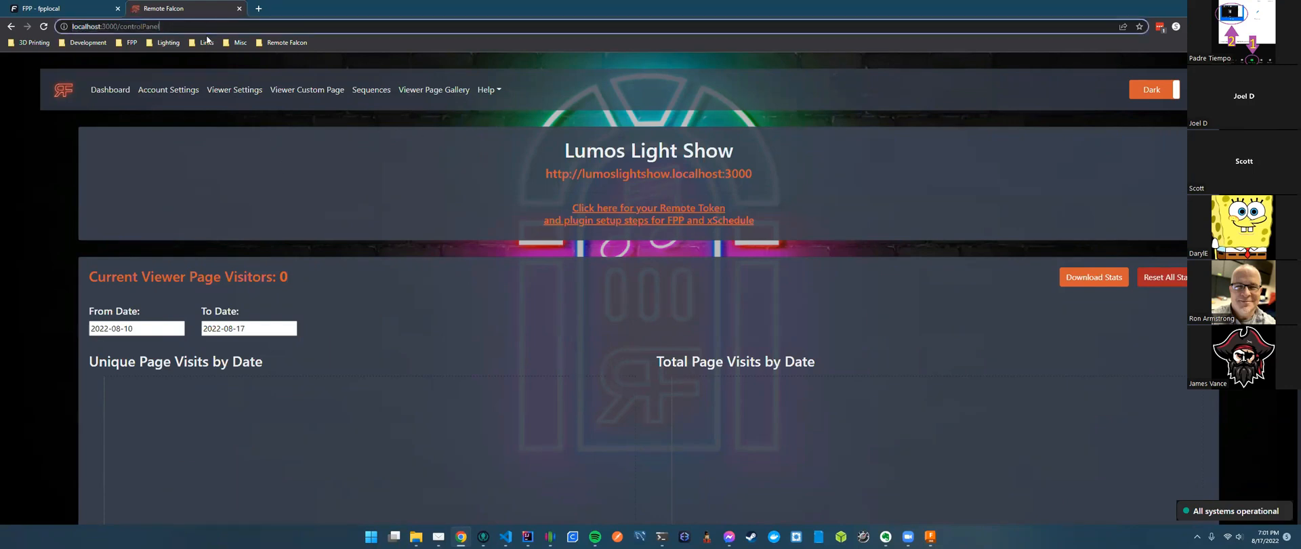
triple_click(183, 27)
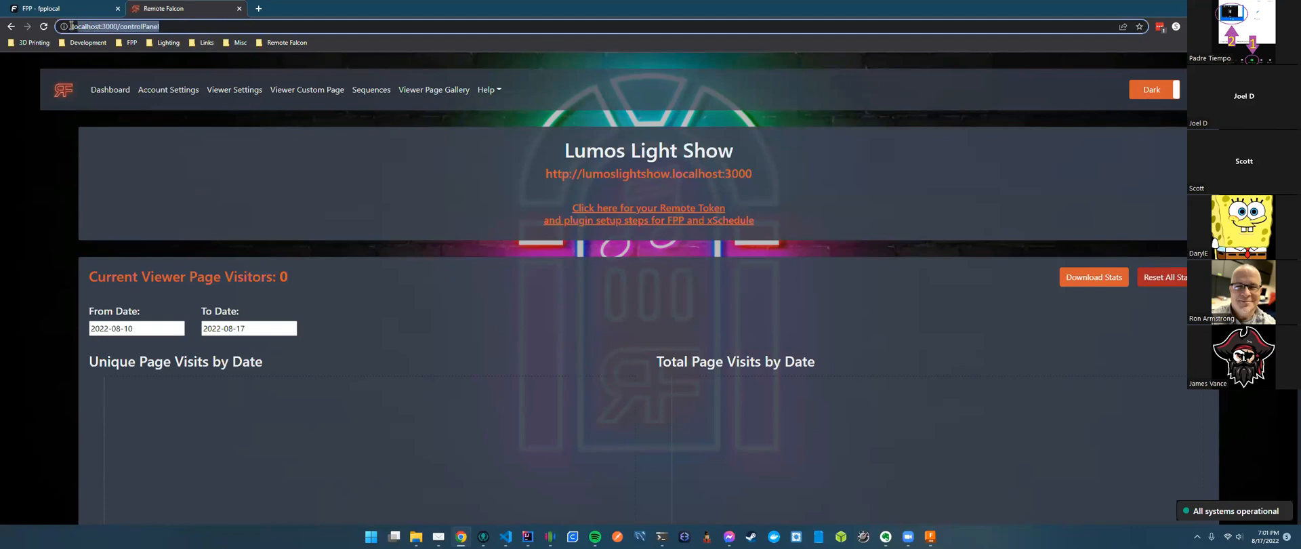
left_click(183, 27)
left_click(279, 43)
middle_click(284, 59)
left_click(295, 9)
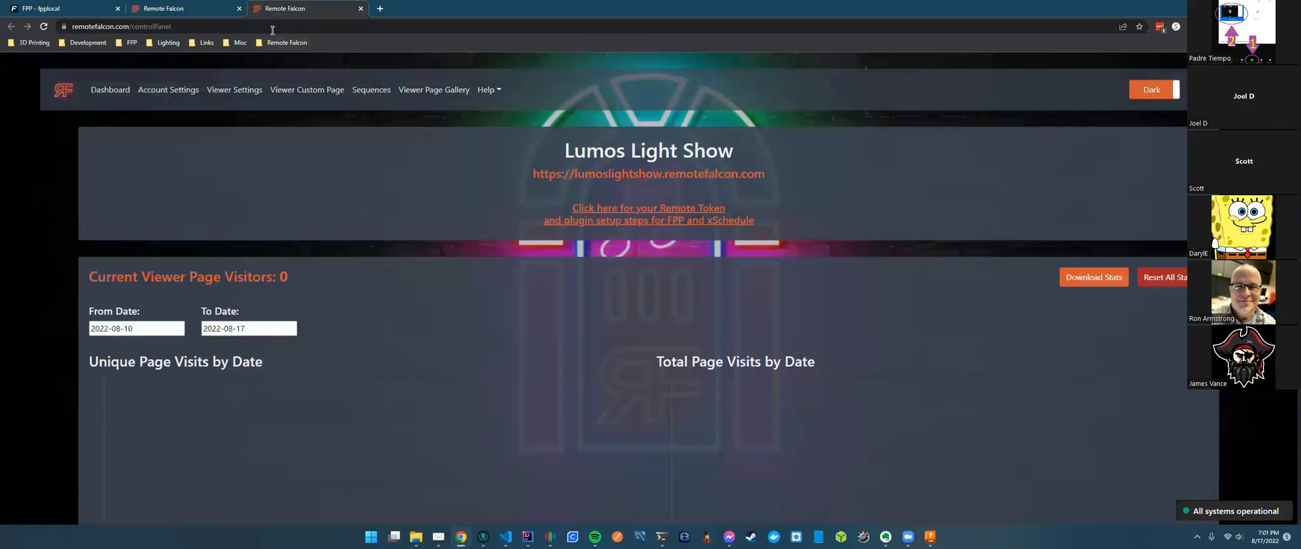
Load the live site's sign-in page, then close it and return to the local dashboard.
left_click(273, 28)
left_click(178, 28)
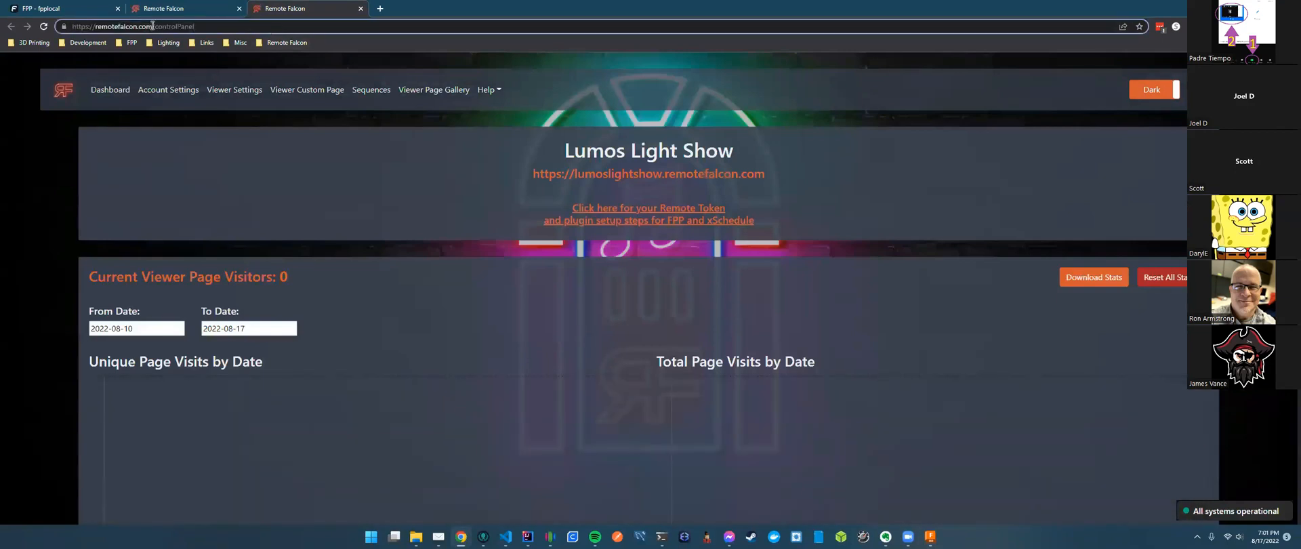
left_click(77, 26)
left_click(257, 26)
left_click(680, 202)
left_click(63, 90)
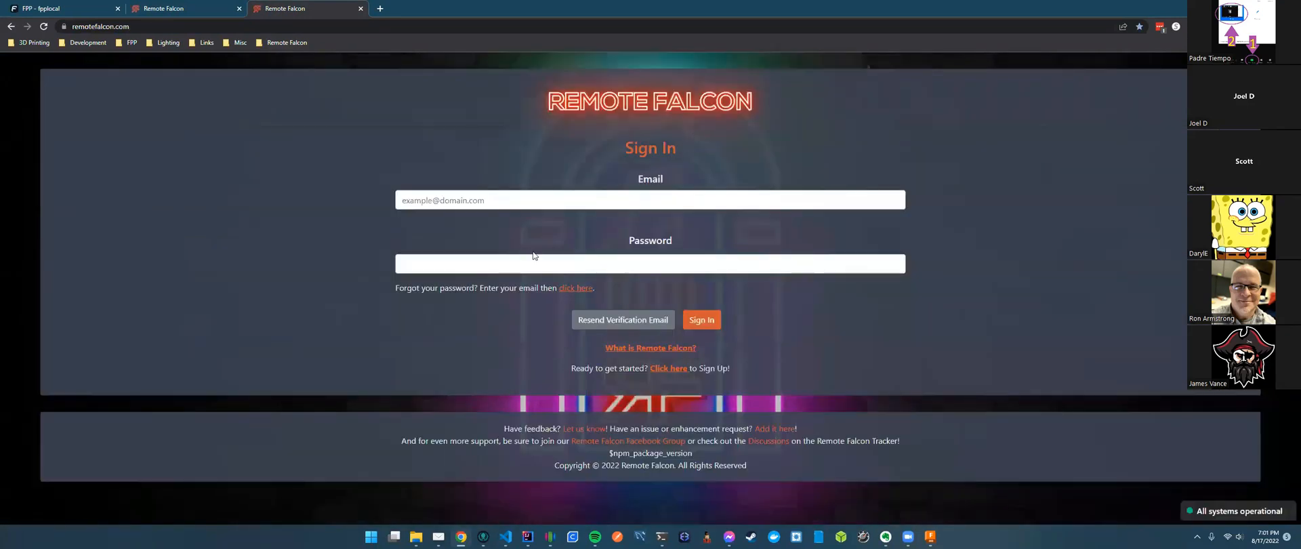
left_click(618, 258)
left_click(490, 202)
left_click(360, 8)
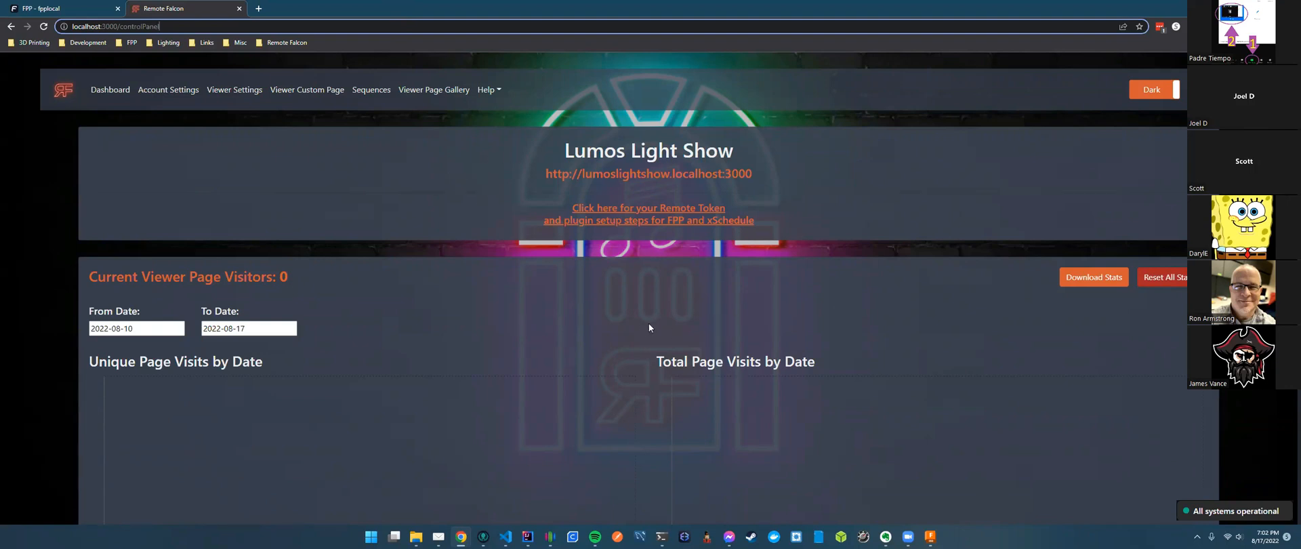
Set the dashboard statistics From Date to December 1, 2021.
scroll(655, 319, "down", 3)
scroll(638, 314, "up", 3)
left_click(138, 328)
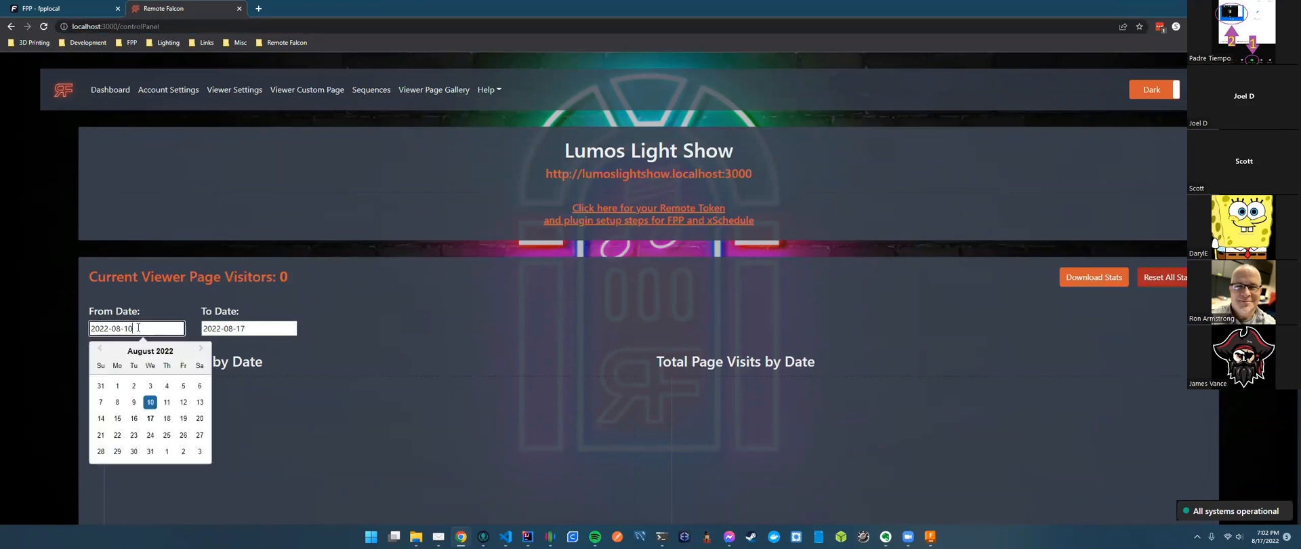
left_click(100, 349)
left_click(100, 349)
left_click(100, 349)
left_click(100, 349)
left_click(100, 349)
left_click(100, 349)
left_click(100, 349)
left_click(100, 349)
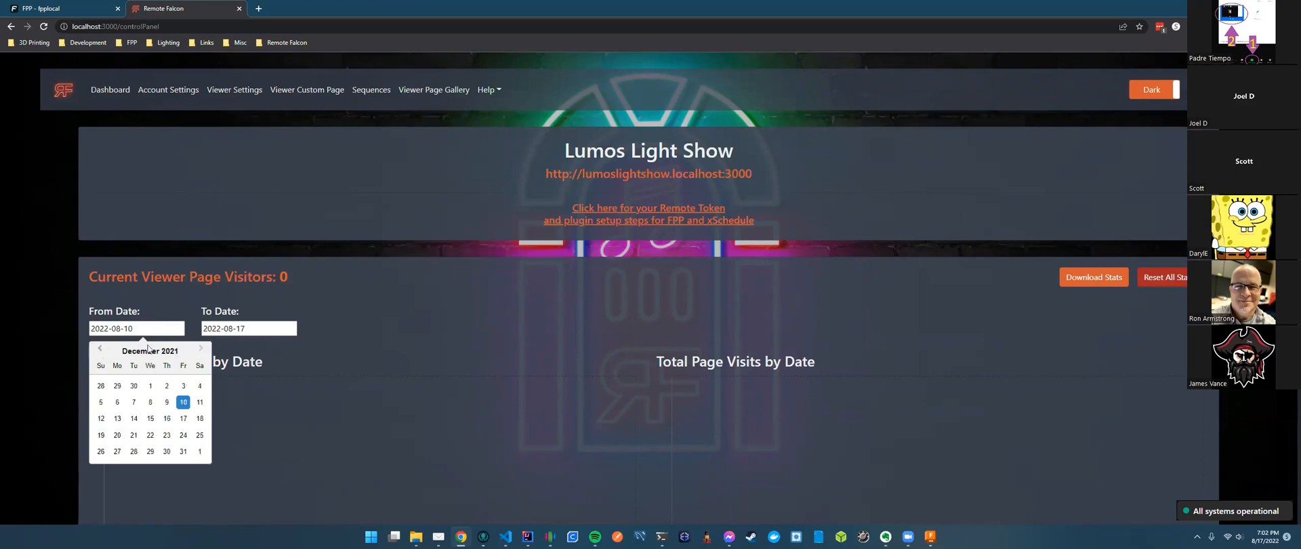
left_click(150, 387)
Set the To Date to December 31, 2021.
left_click(214, 329)
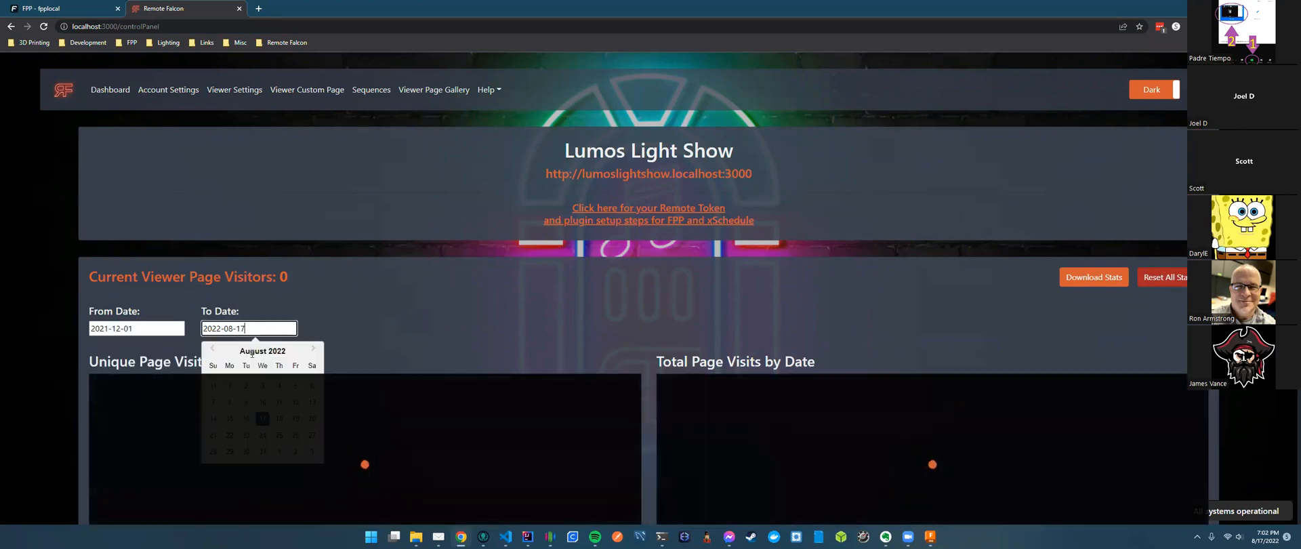
left_click(212, 349)
left_click(212, 349)
left_click(212, 349)
left_click(212, 349)
left_click(211, 349)
left_click(211, 349)
left_click(212, 349)
left_click(211, 349)
left_click(295, 451)
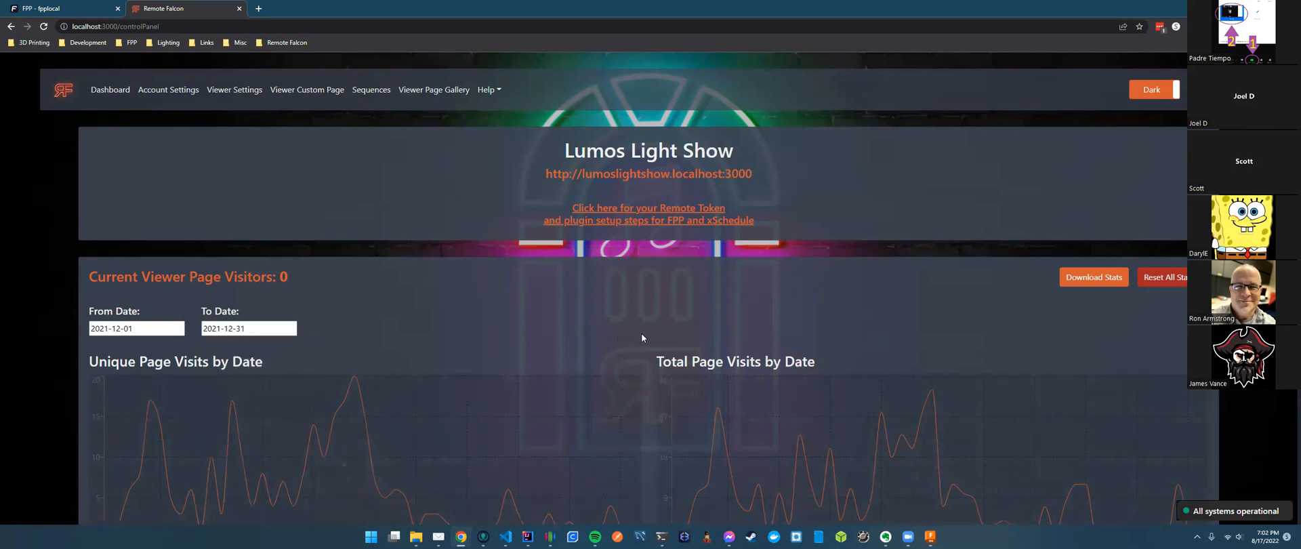
Scroll through the December 2021 visit and jukebox request charts.
scroll(641, 331, "down", 1)
scroll(637, 328, "down", 3)
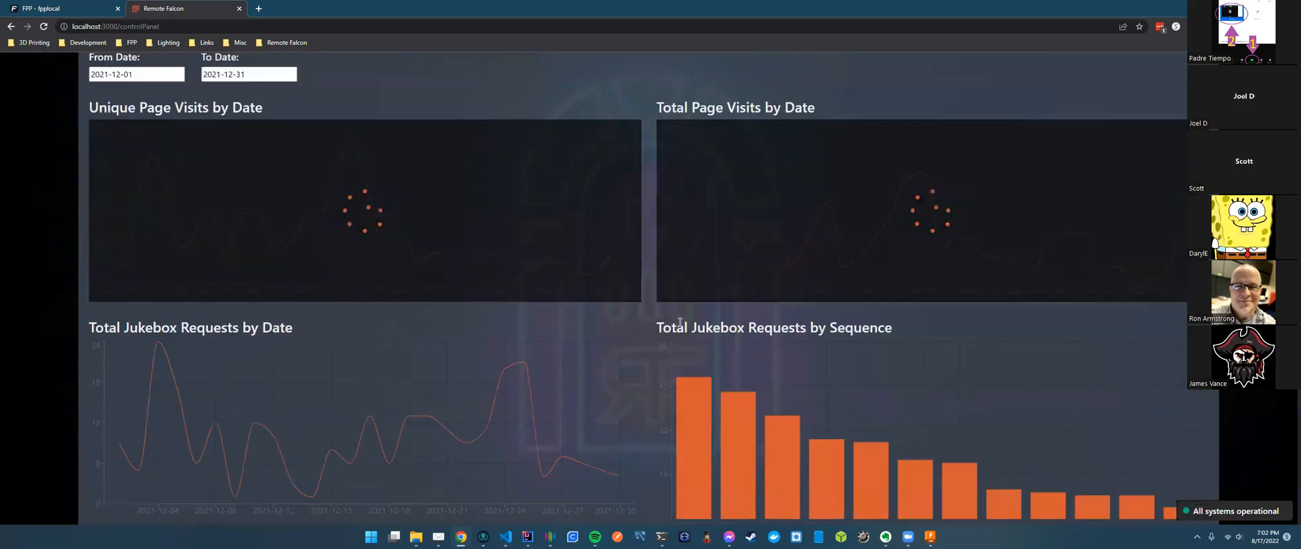
mouse_move(164, 199)
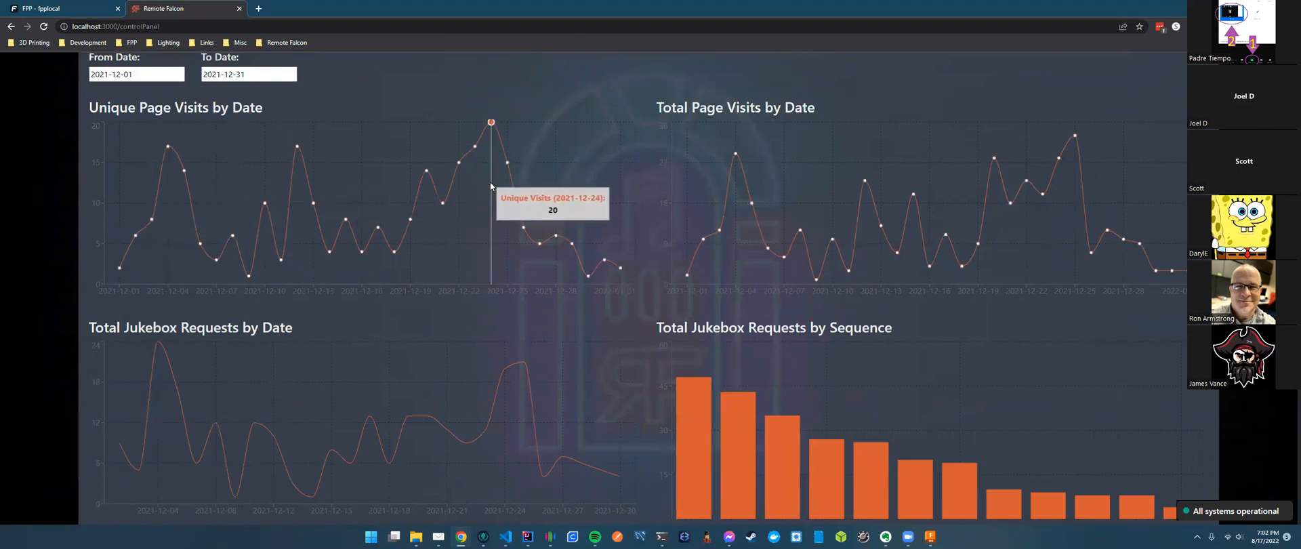
mouse_move(1076, 168)
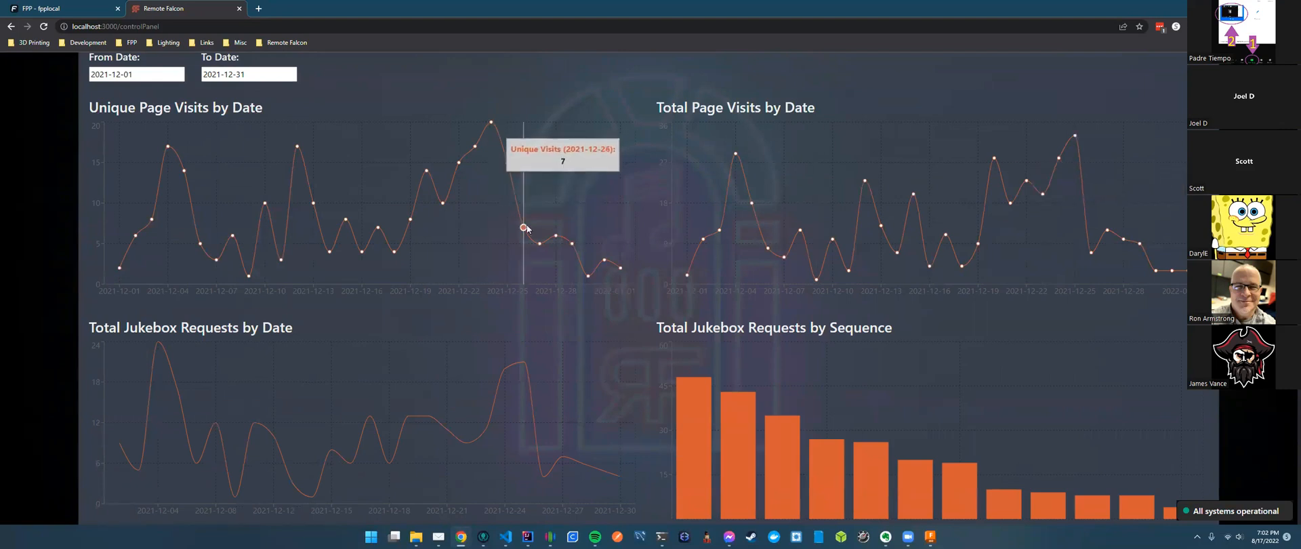
scroll(694, 252, "down", 2)
scroll(693, 249, "down", 3)
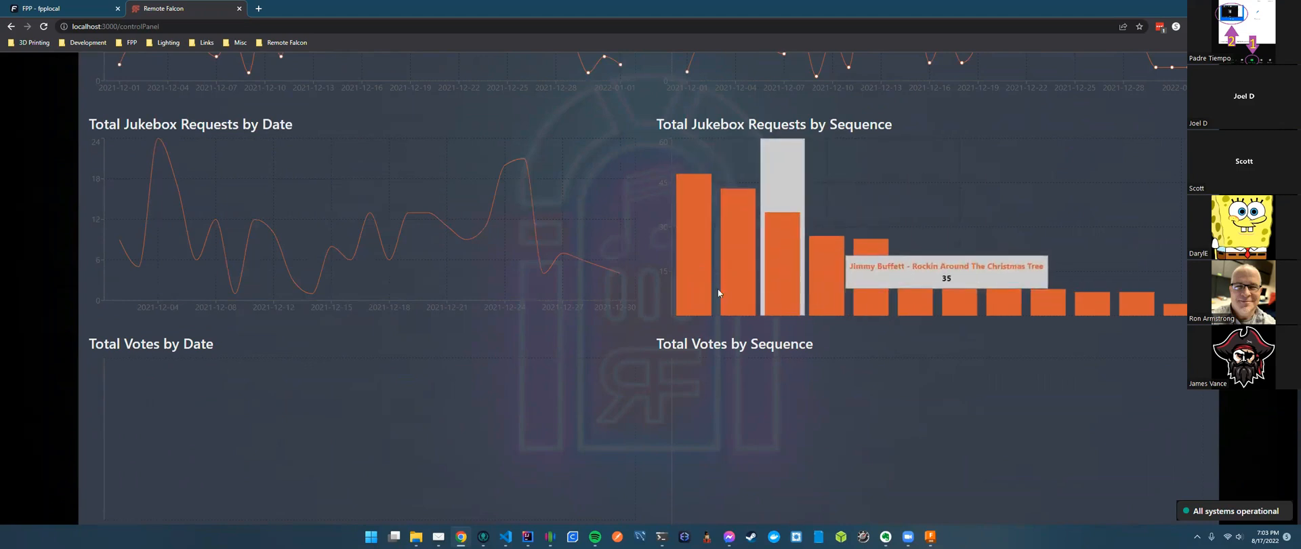
scroll(666, 313, "down", 2)
scroll(666, 313, "down", 2)
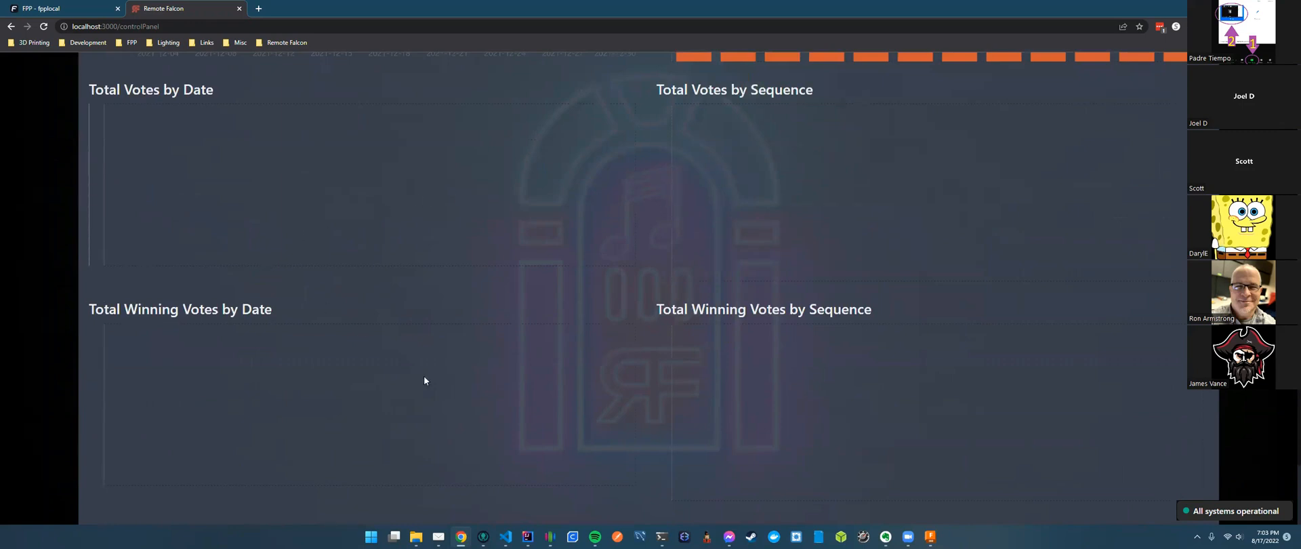
scroll(426, 326, "up", 2)
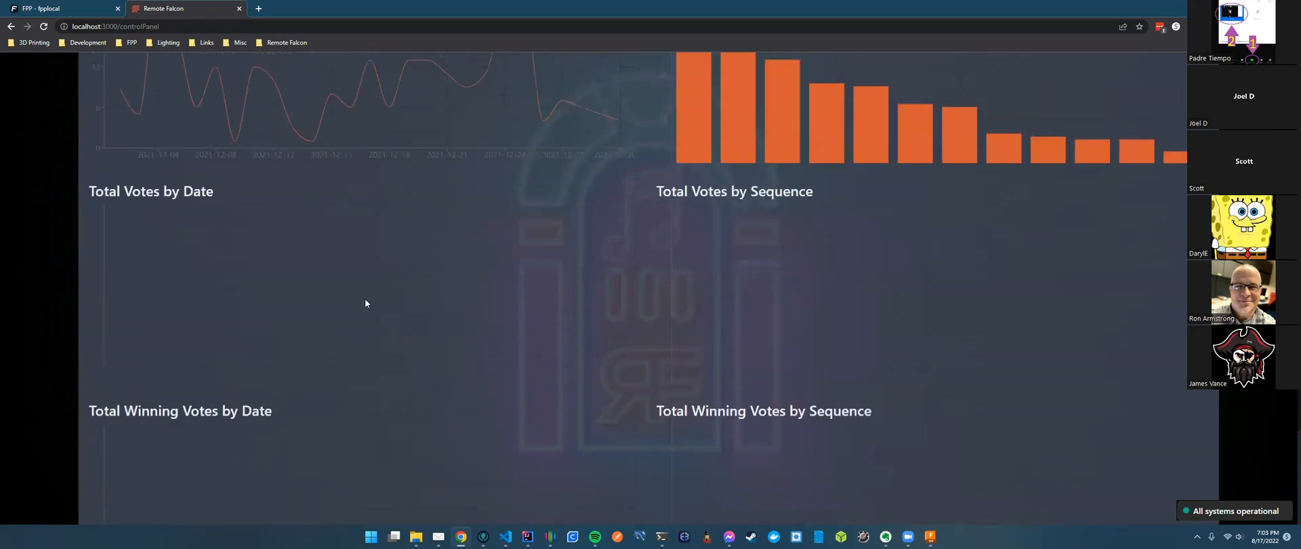
scroll(663, 296, "up", 4)
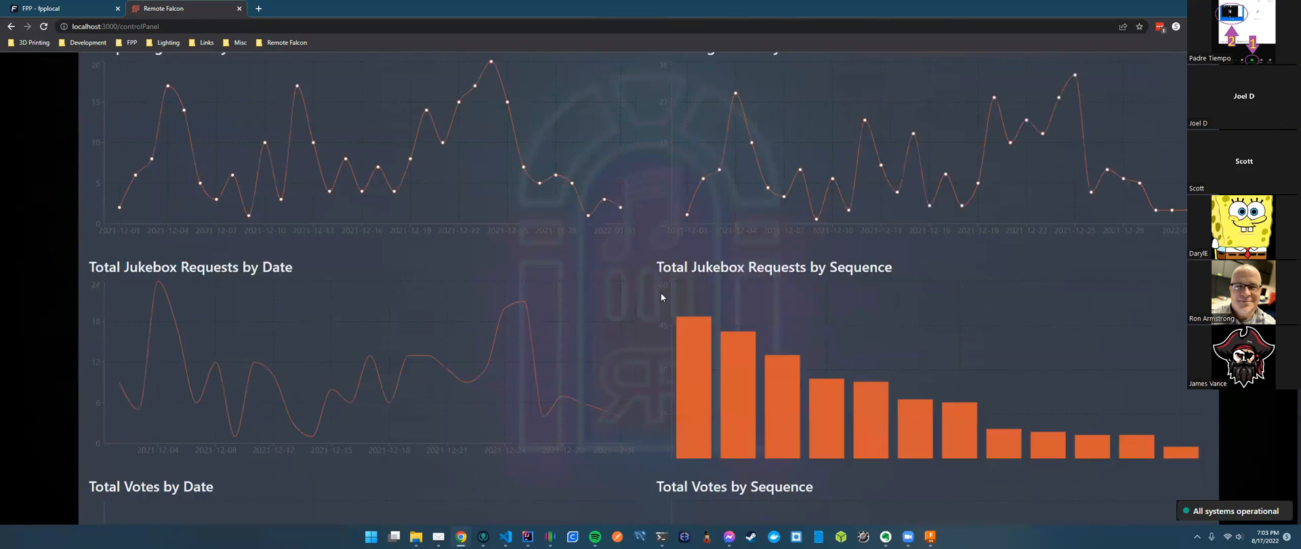
scroll(661, 296, "up", 5)
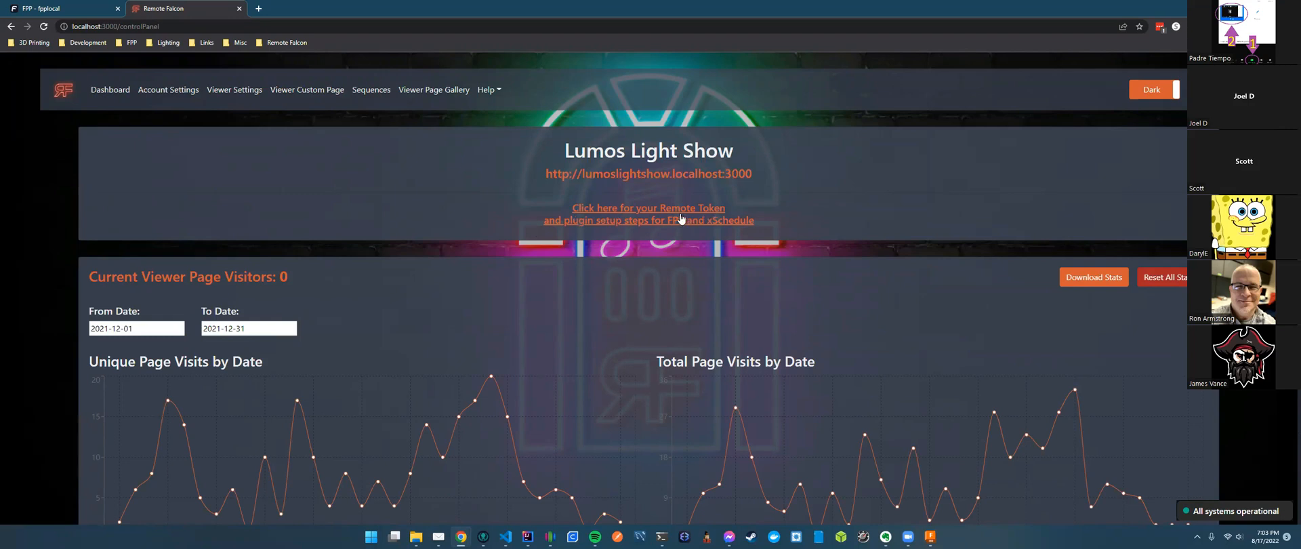
left_click(616, 218)
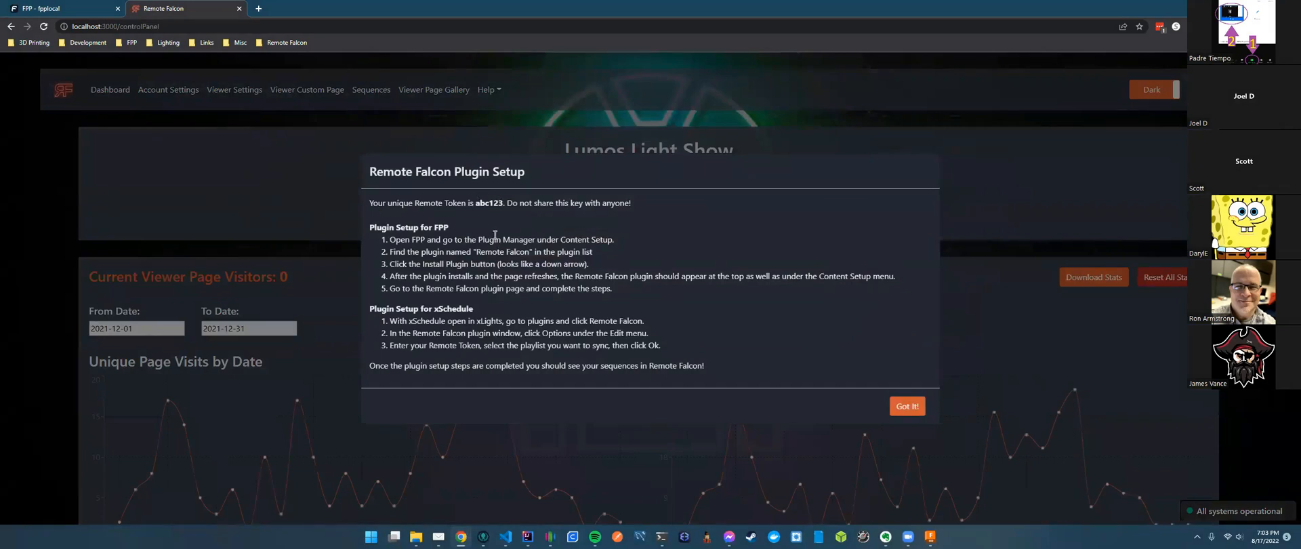
left_click_drag(435, 226, 456, 227)
left_click_drag(434, 308, 473, 308)
left_click(496, 303)
left_click(907, 406)
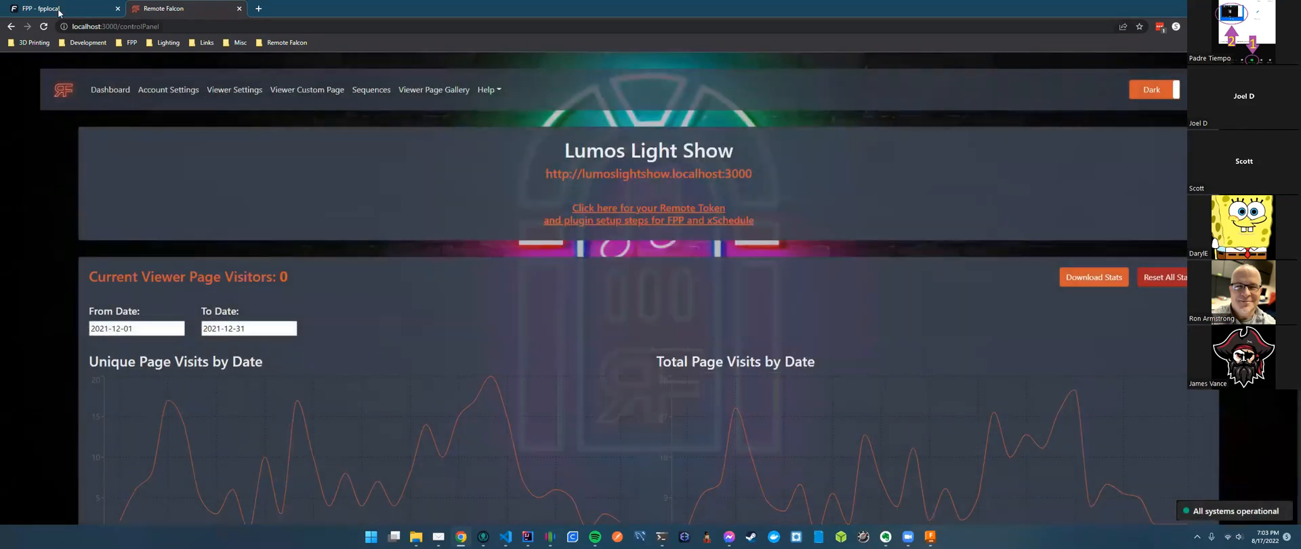
left_click(59, 9)
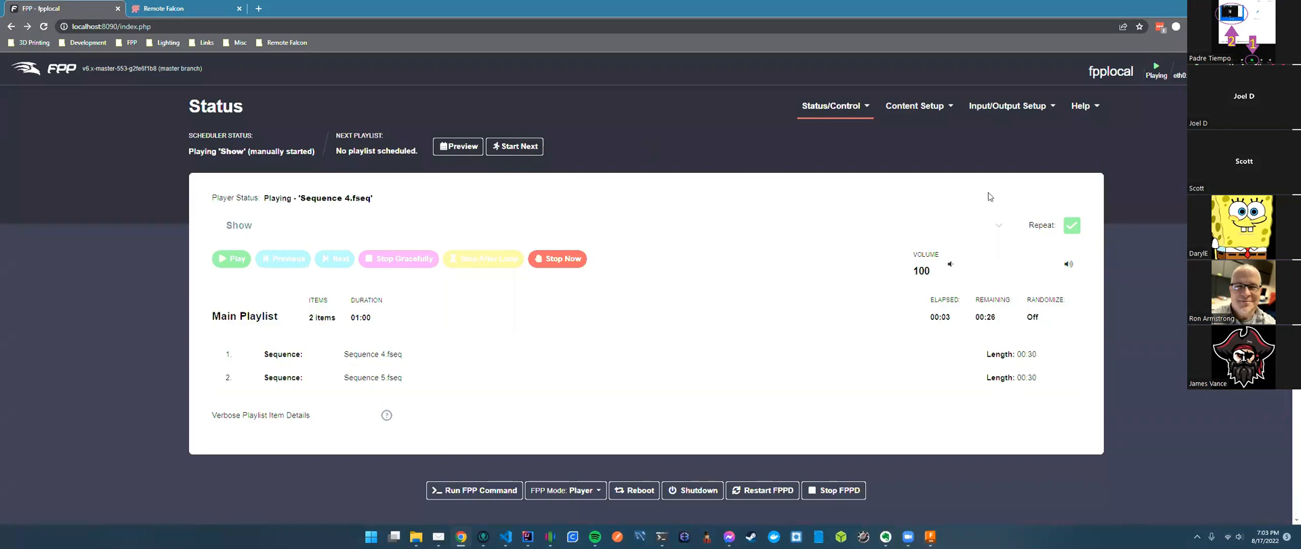
Review the installed plugins in FPP's Plugin Manager, then open the Remote Falcon plugin settings.
left_click(915, 105)
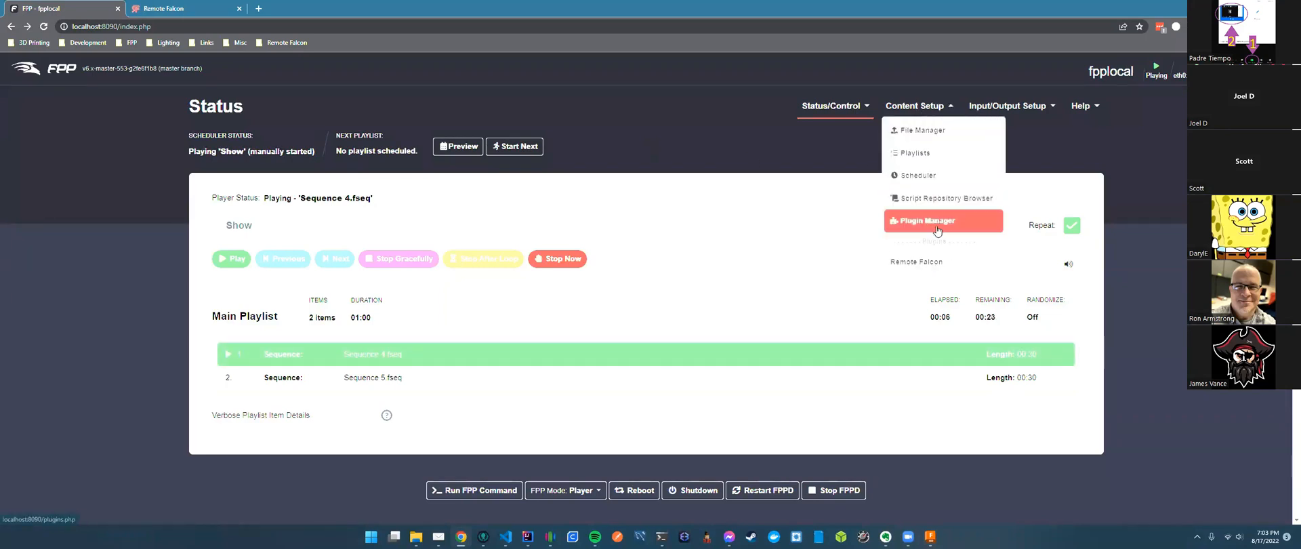
left_click(936, 224)
right_click(803, 278)
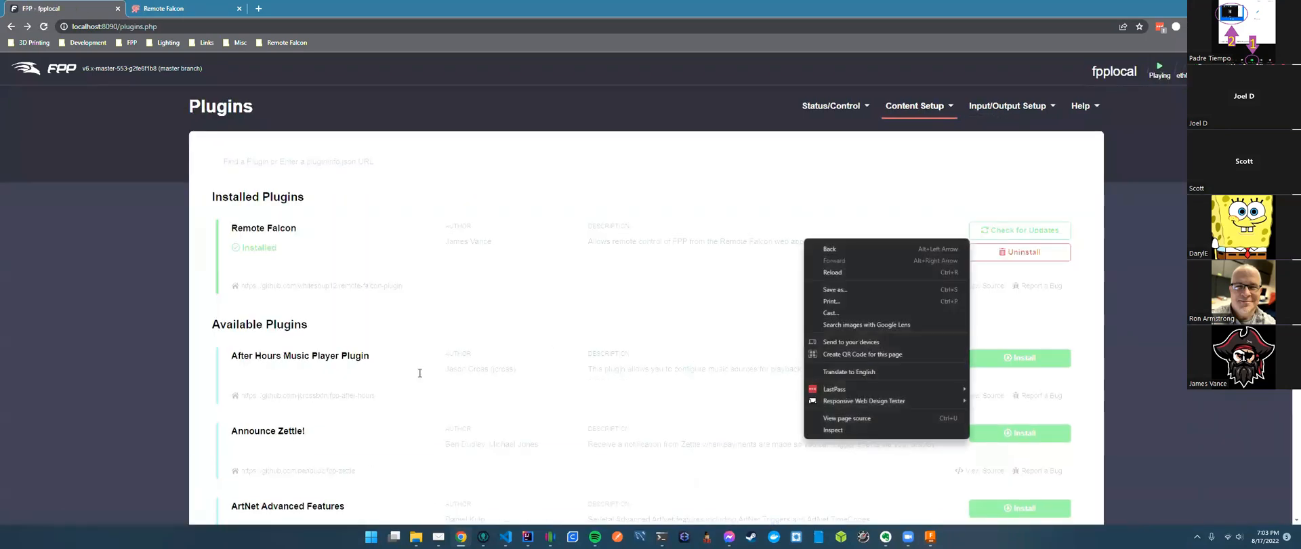
scroll(420, 376, "down", 4)
scroll(420, 377, "down", 12)
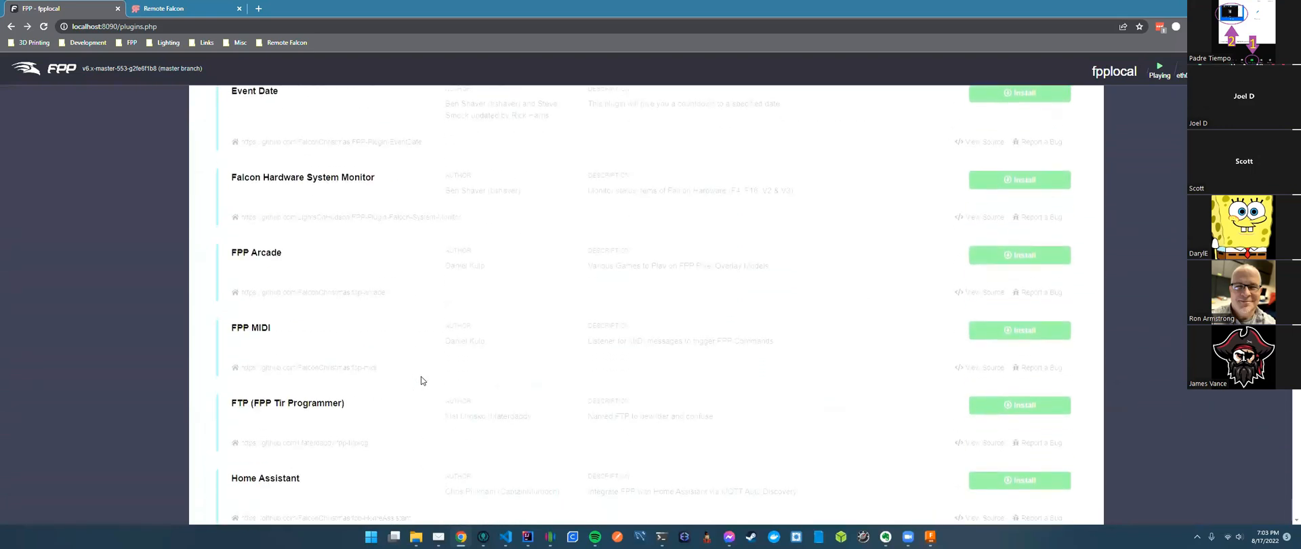
scroll(356, 370, "down", 3)
scroll(356, 370, "up", 10)
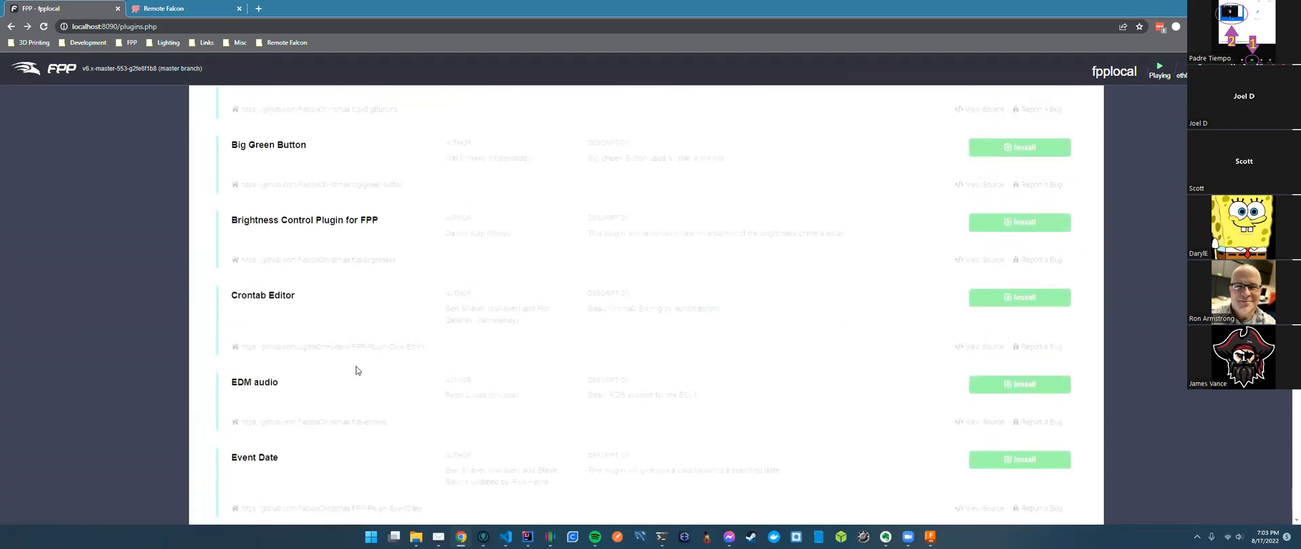
scroll(717, 322, "up", 6)
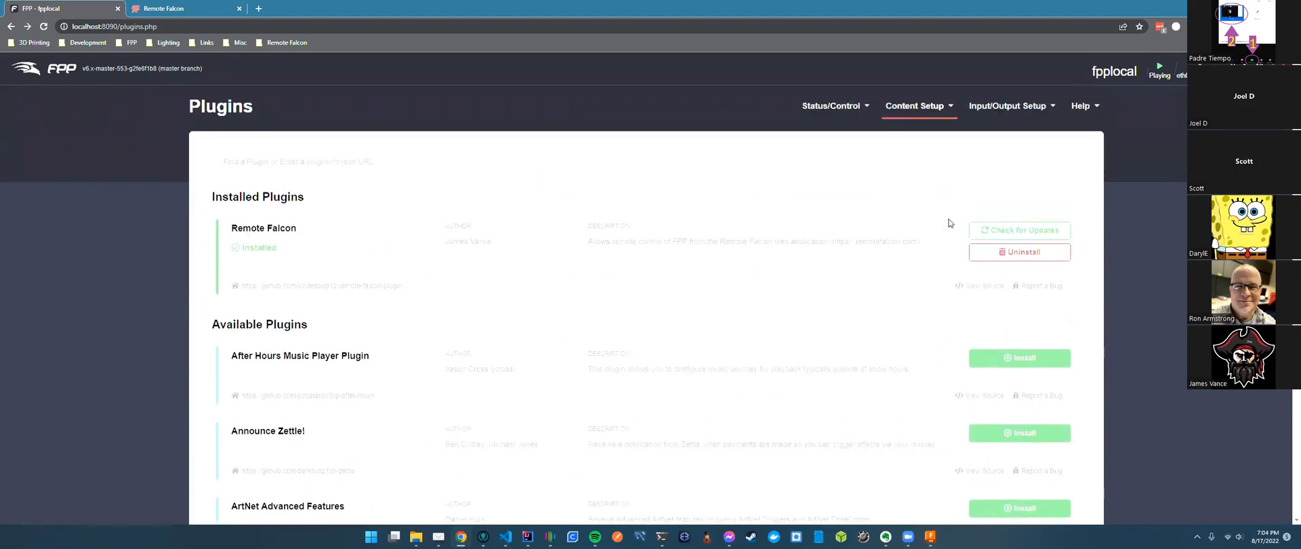
left_click(910, 111)
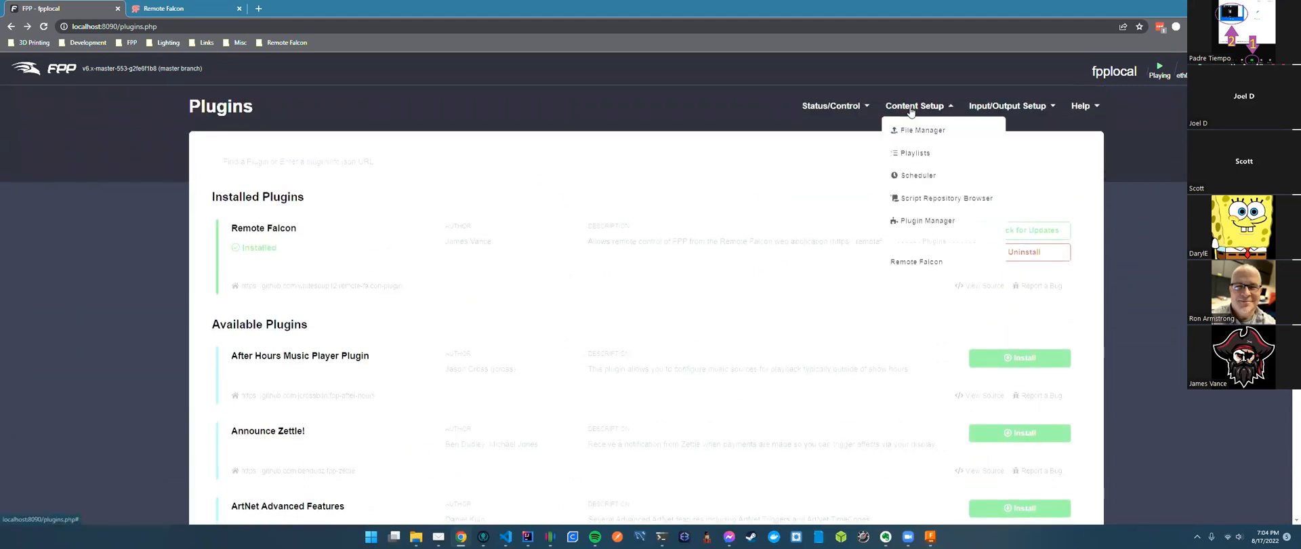
left_click(922, 272)
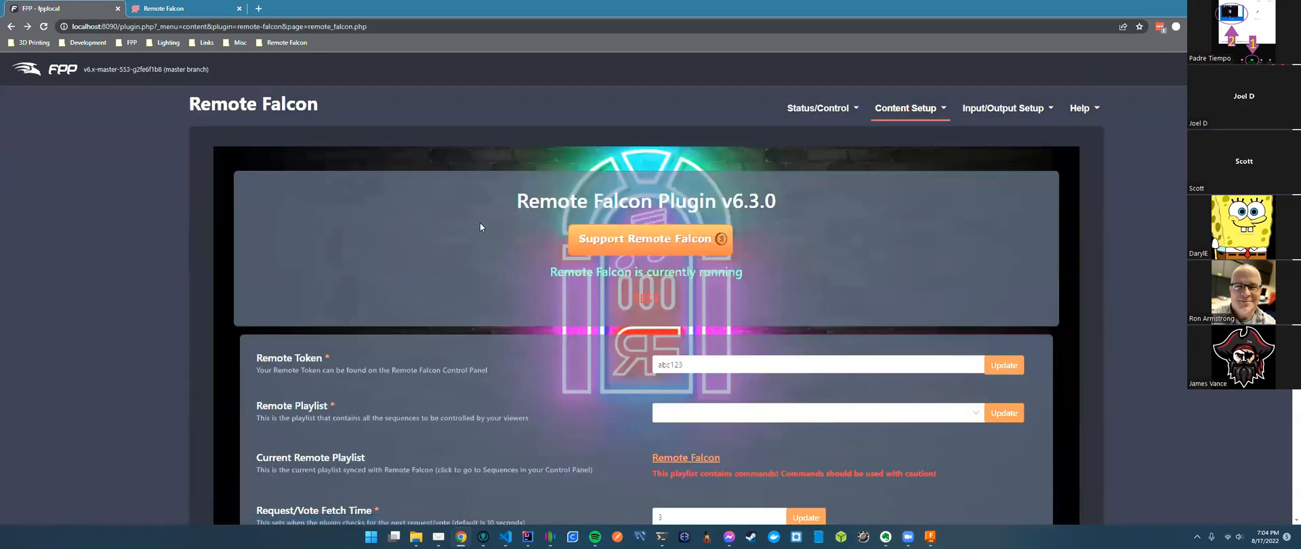
Review the plugin settings and Remote Token field, then go back to the Remote Falcon dashboard.
scroll(480, 222, "down", 4)
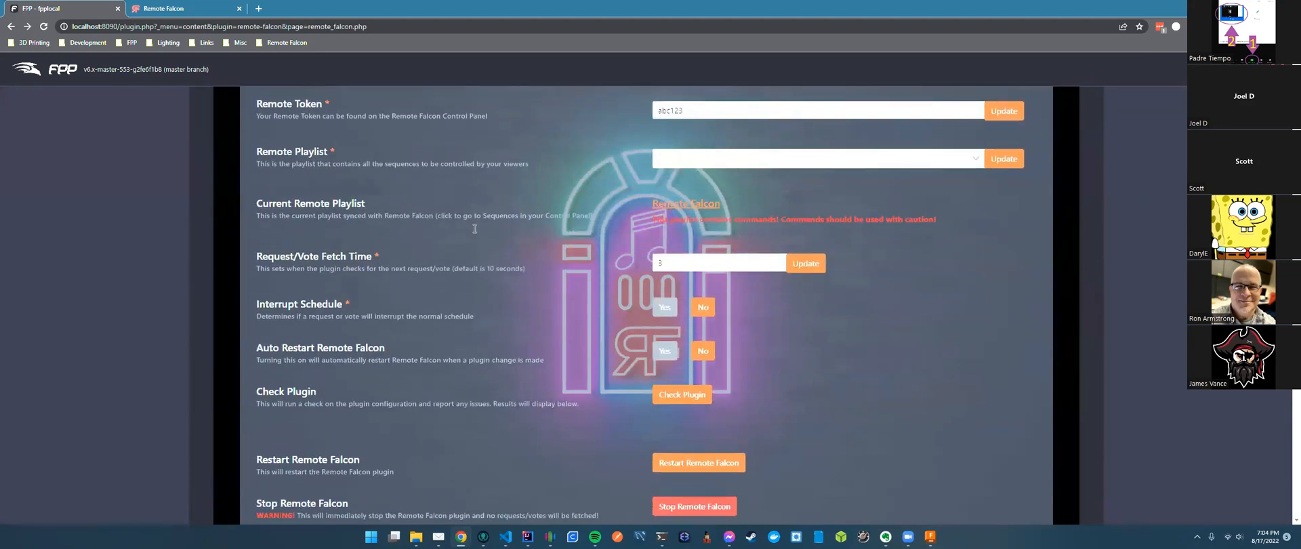
scroll(482, 221, "up", 2)
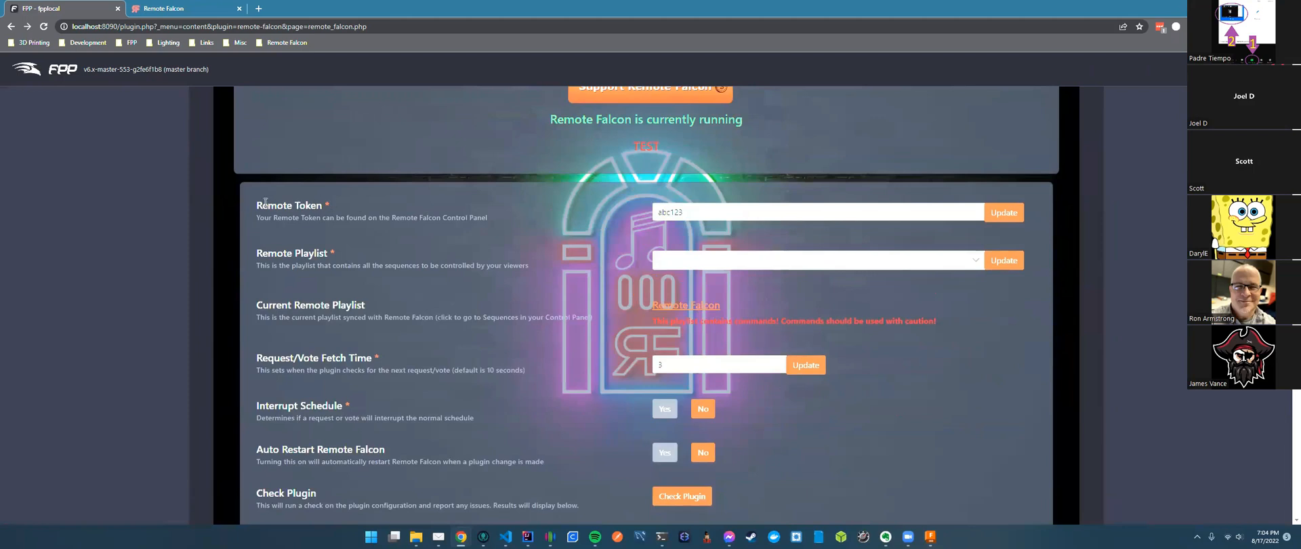
left_click_drag(257, 205, 325, 204)
left_click(386, 202)
left_click(169, 10)
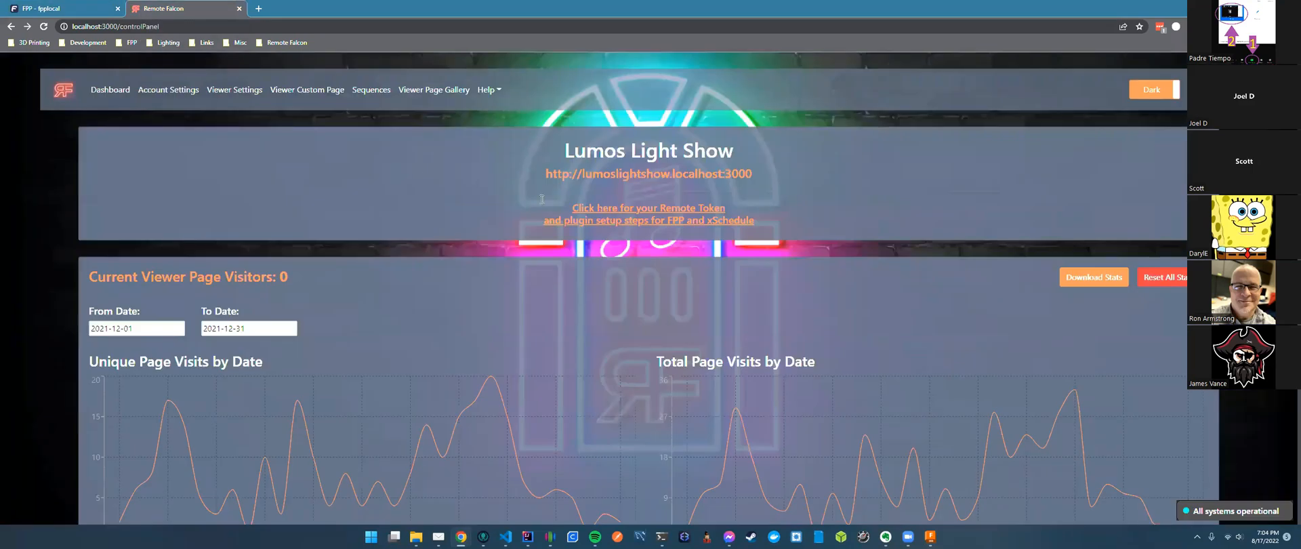
Select the token in the Remote Token setup instructions, then switch to FPP's plugin page.
left_click(575, 208)
left_click_drag(476, 203, 507, 203)
left_click(680, 278)
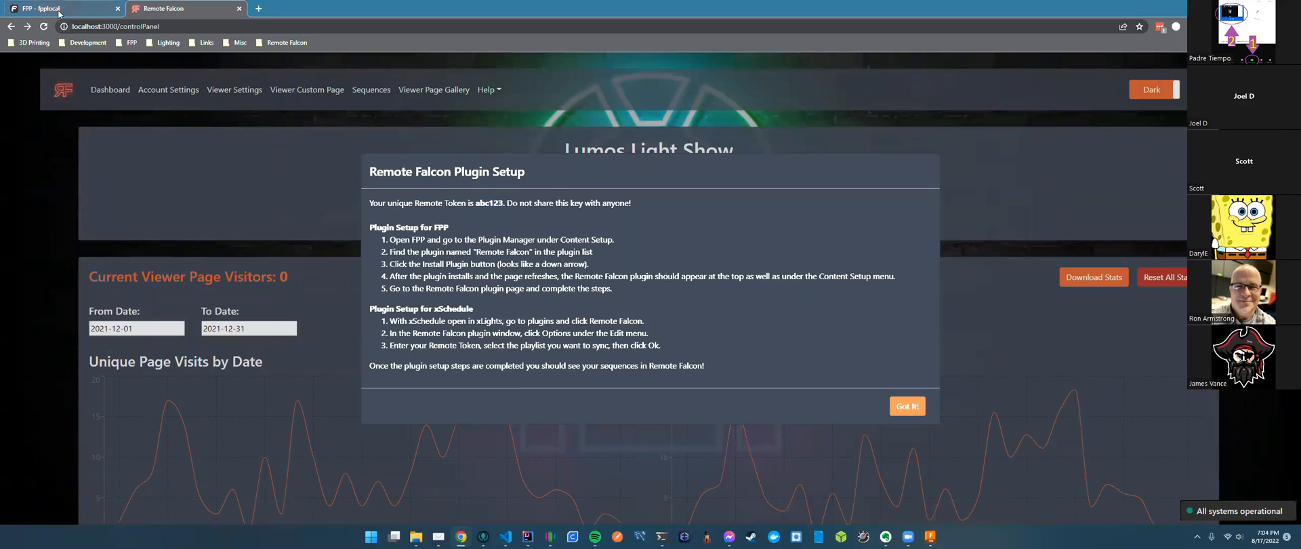
left_click_drag(475, 202, 502, 201)
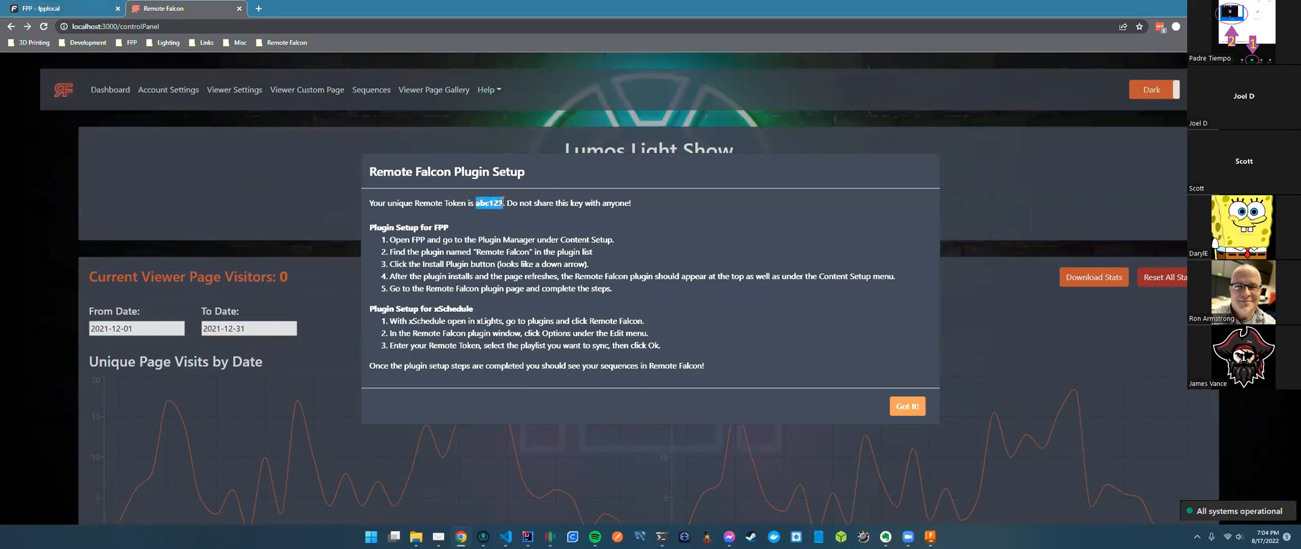
left_click(72, 16)
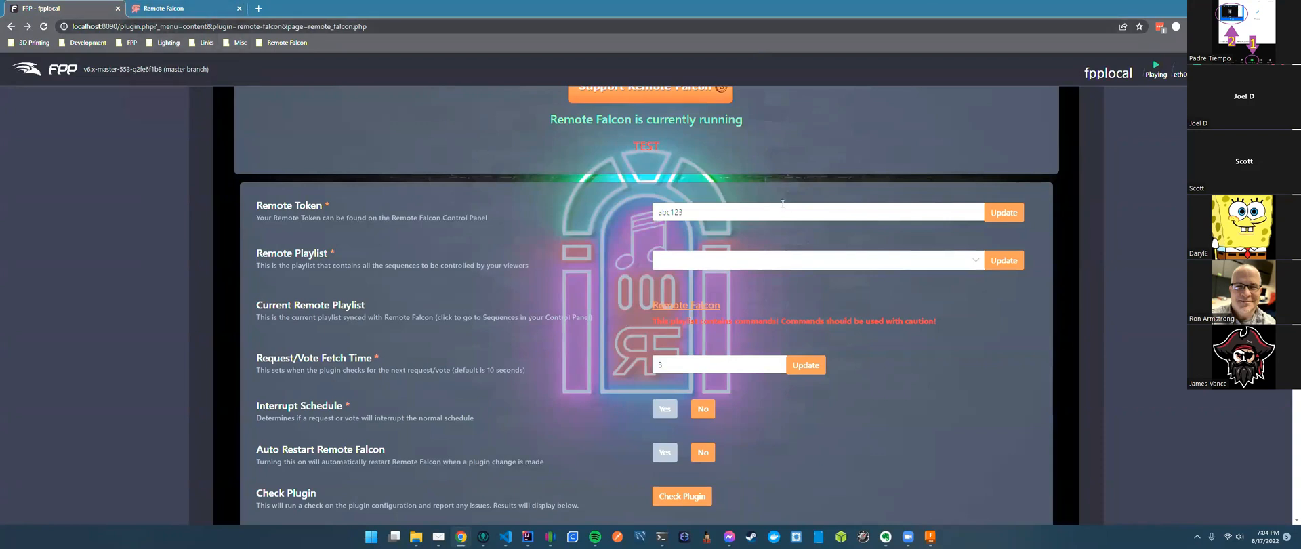
left_click(726, 269)
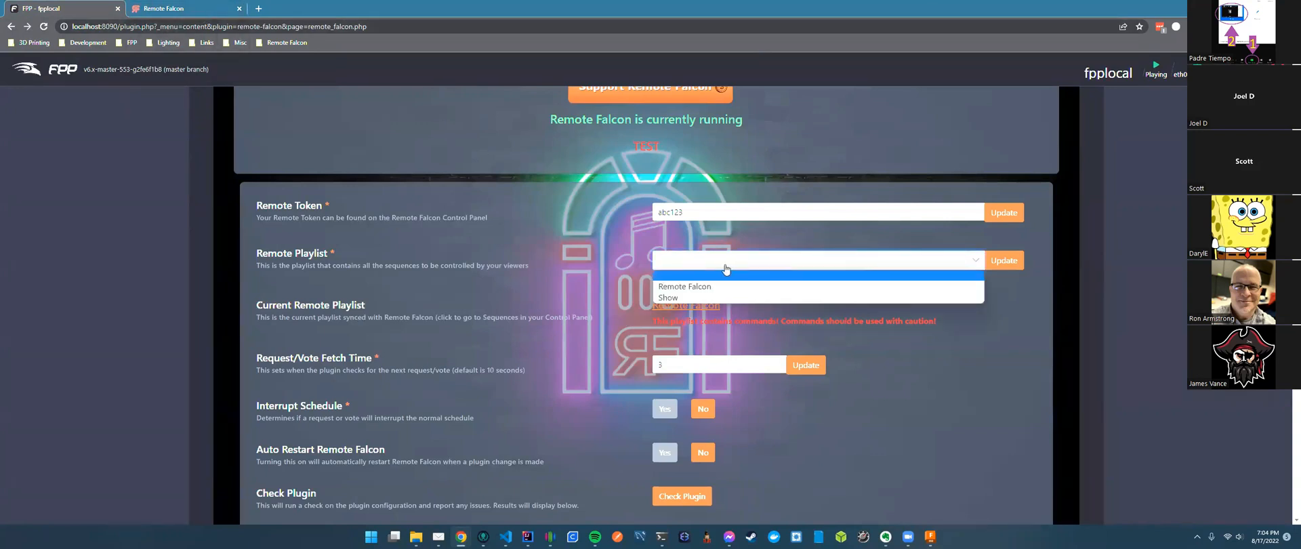
left_click(591, 255)
scroll(552, 231, "up", 3)
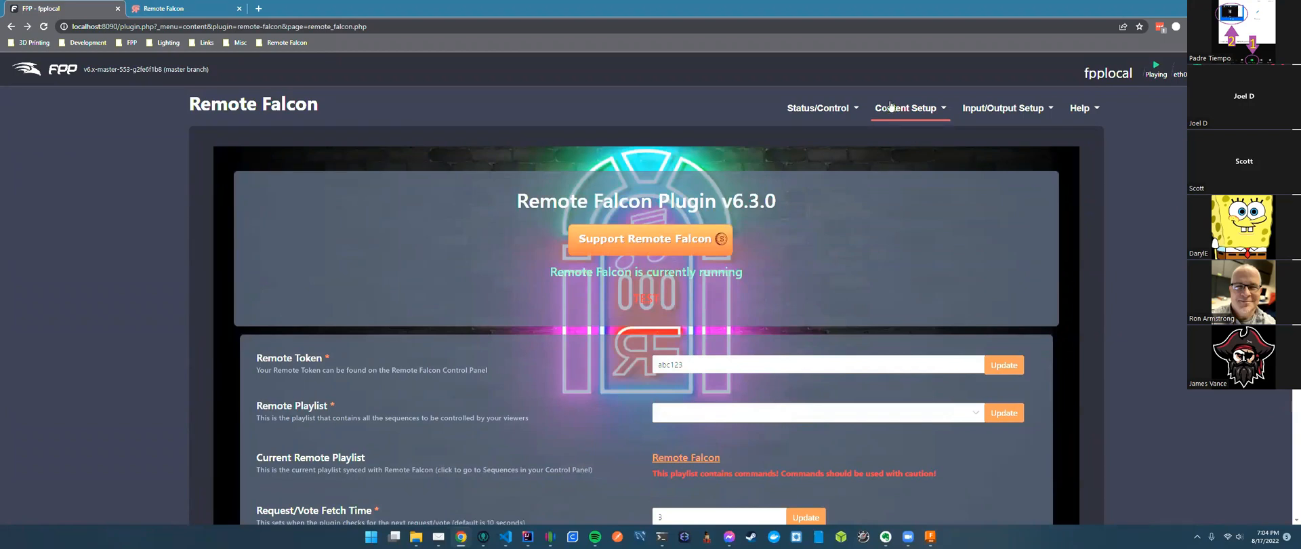
scroll(971, 220, "down", 4)
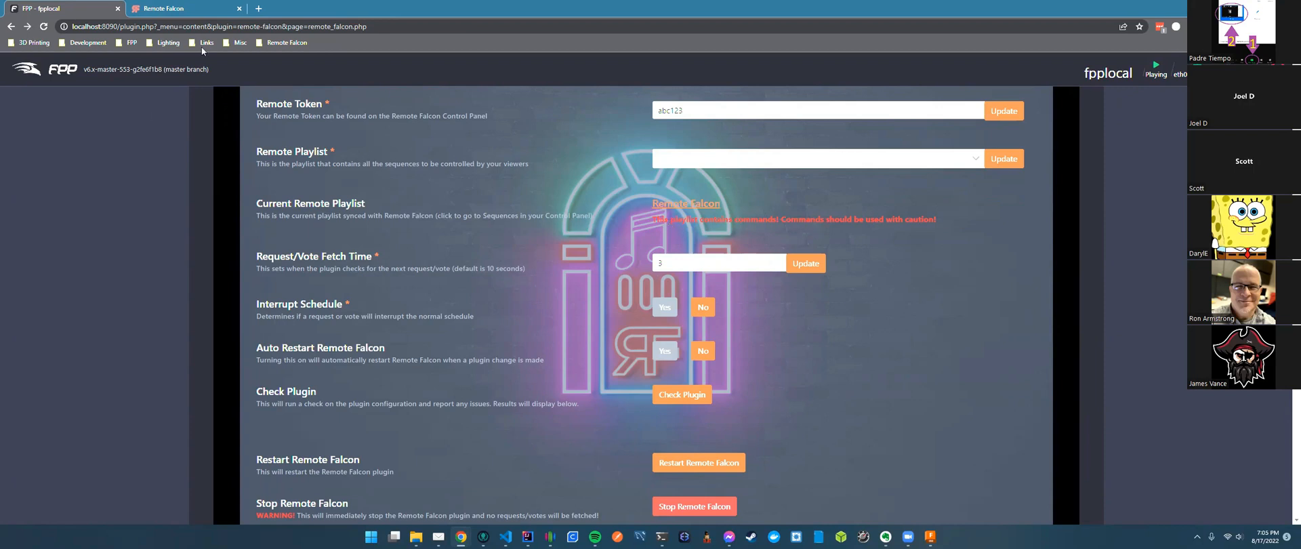
left_click(197, 9)
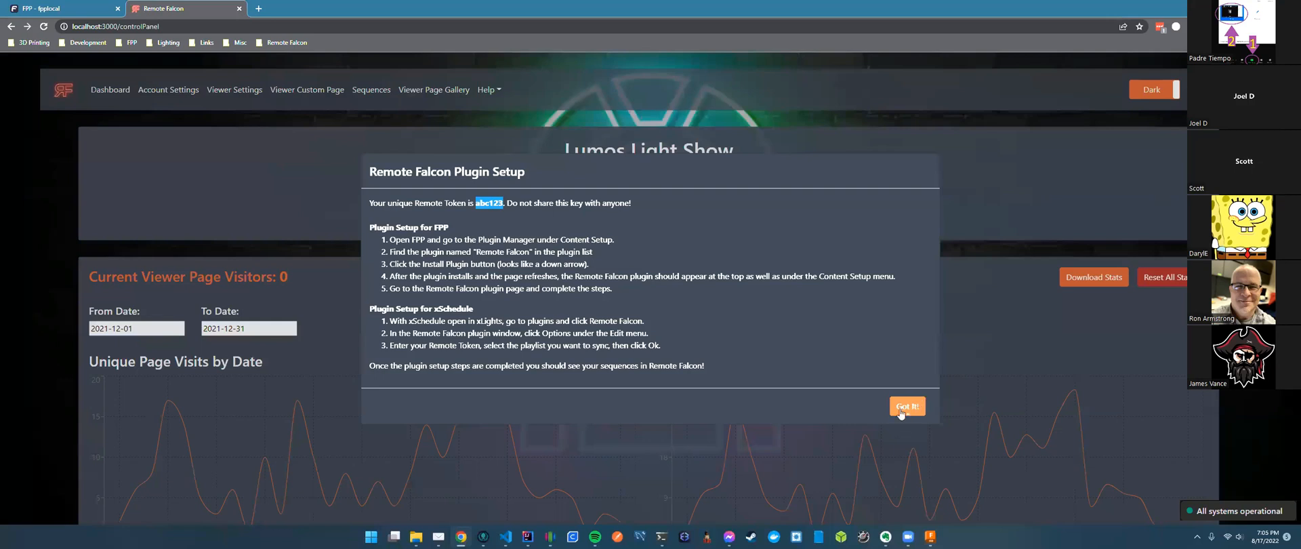
Dismiss the setup instructions and run Check Plugin in FPP's Remote Falcon settings.
left_click(907, 407)
left_click(51, 12)
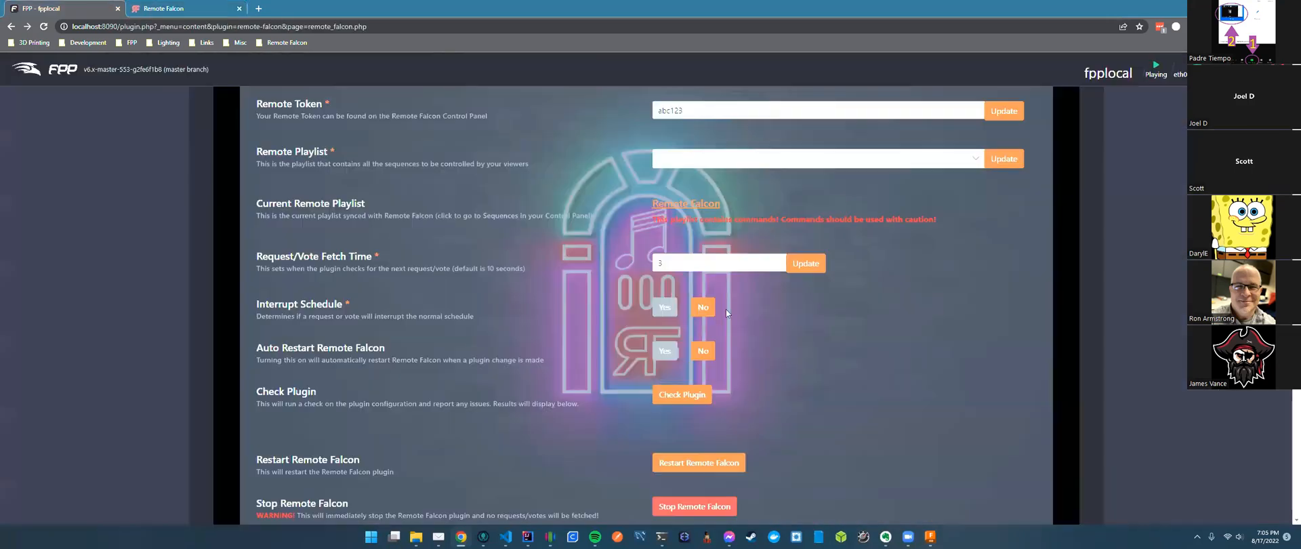
scroll(854, 365, "down", 1)
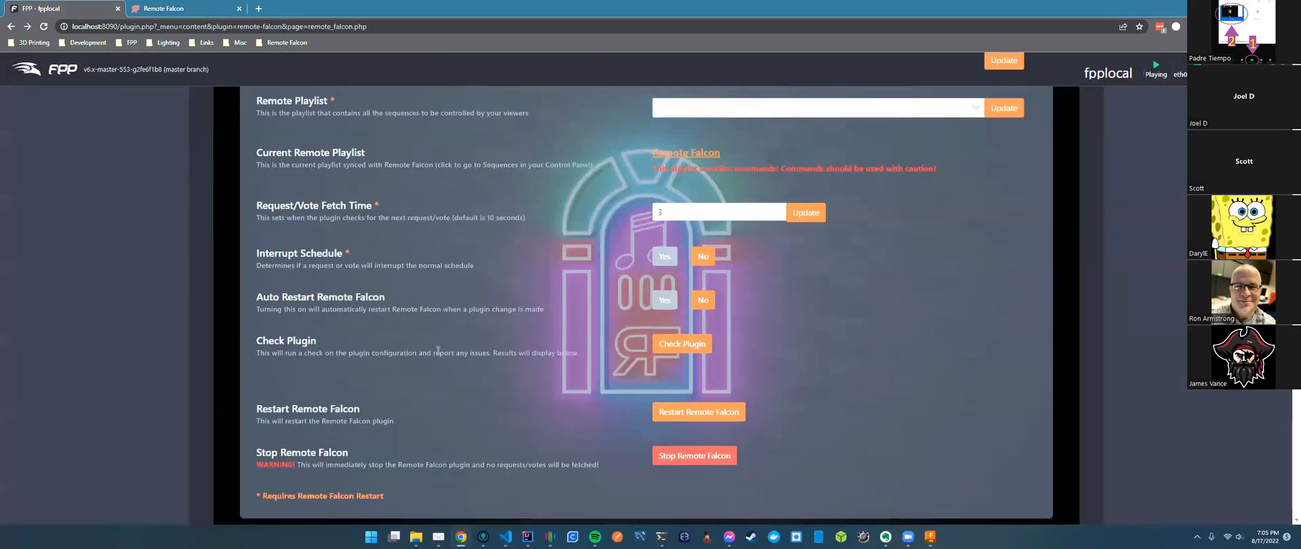
left_click_drag(249, 343, 585, 359)
left_click(683, 347)
left_click(683, 346)
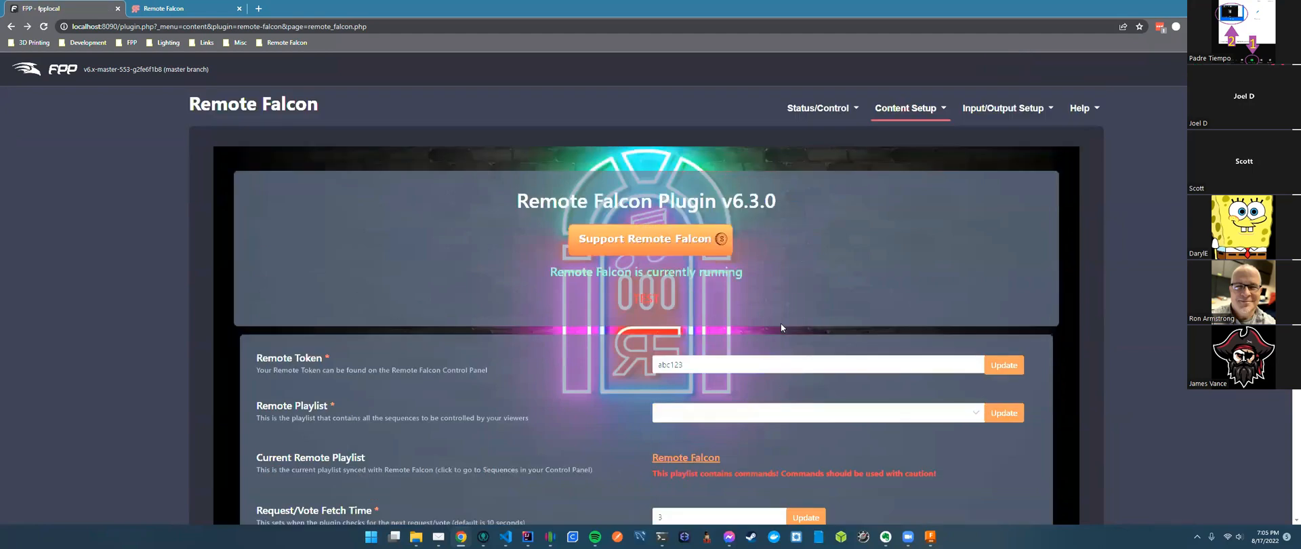
left_click(683, 458)
Review the Request/Vote Fetch Time (default 10) and Interrupt Schedule settings before returning to Remote Falcon.
scroll(899, 442, "down", 5)
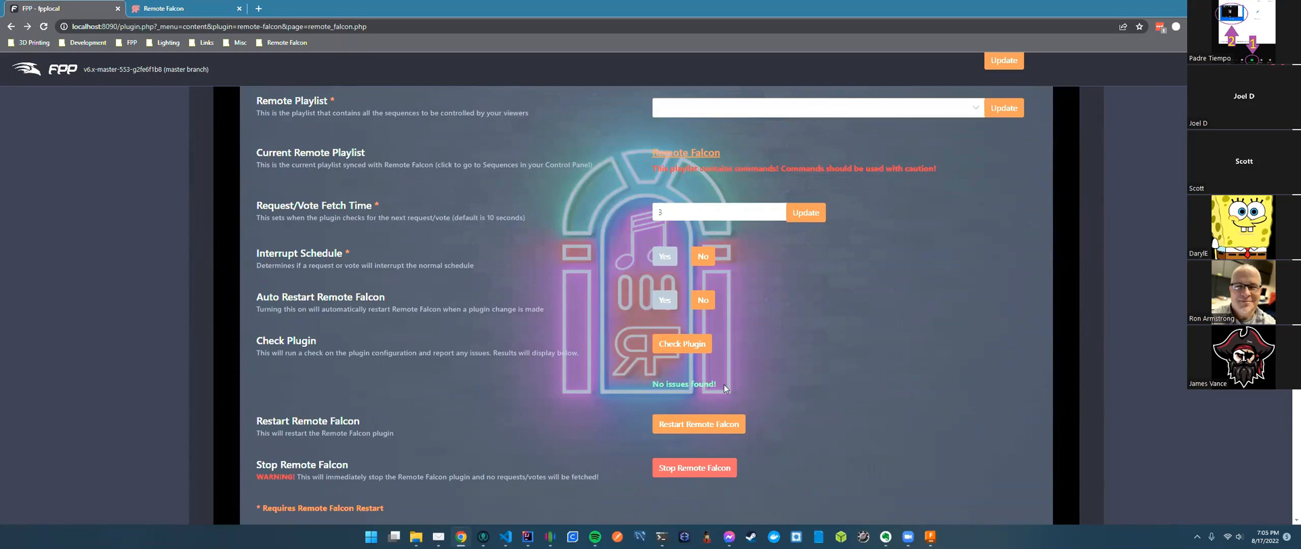
scroll(727, 383, "up", 3)
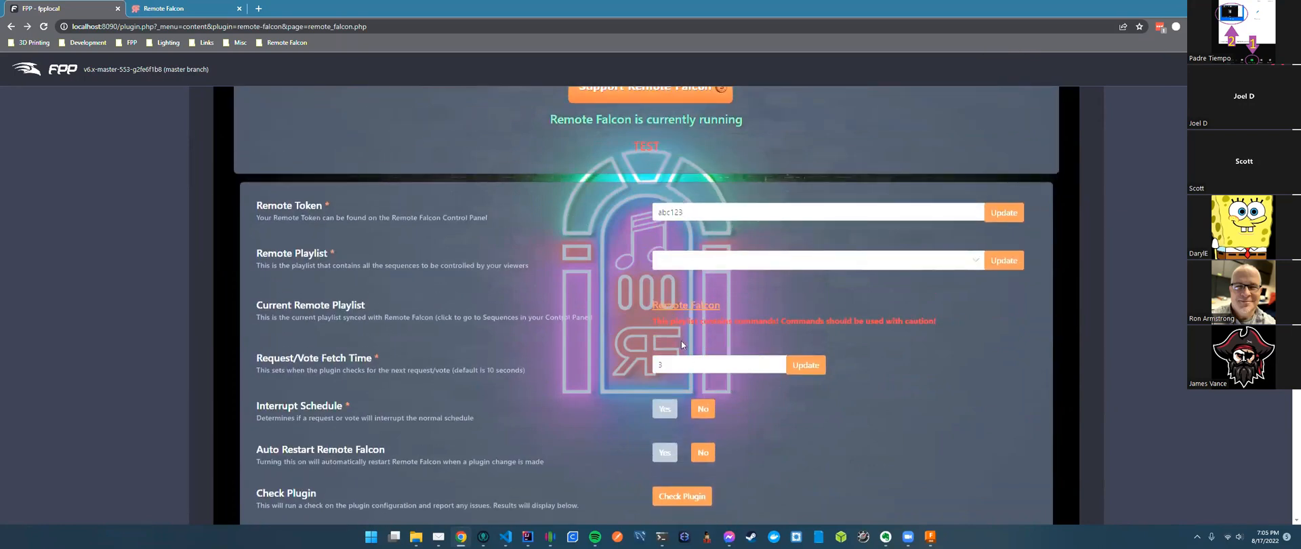
scroll(856, 409, "down", 2)
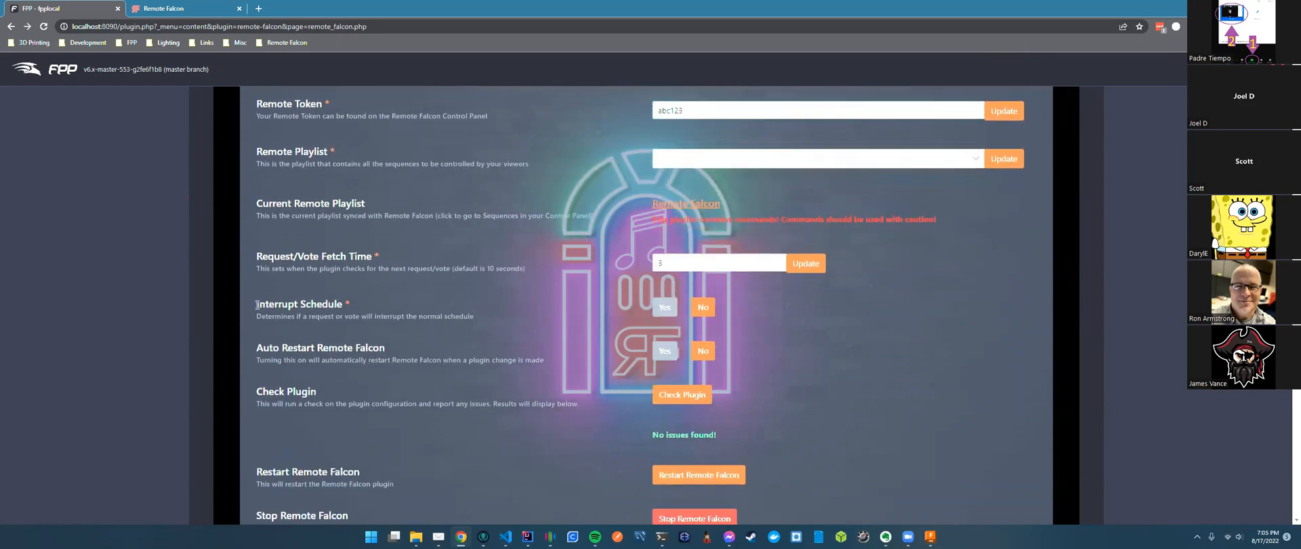
left_click_drag(256, 256, 372, 257)
left_click(372, 263)
double_click(490, 269)
left_click(511, 268)
left_click(678, 264)
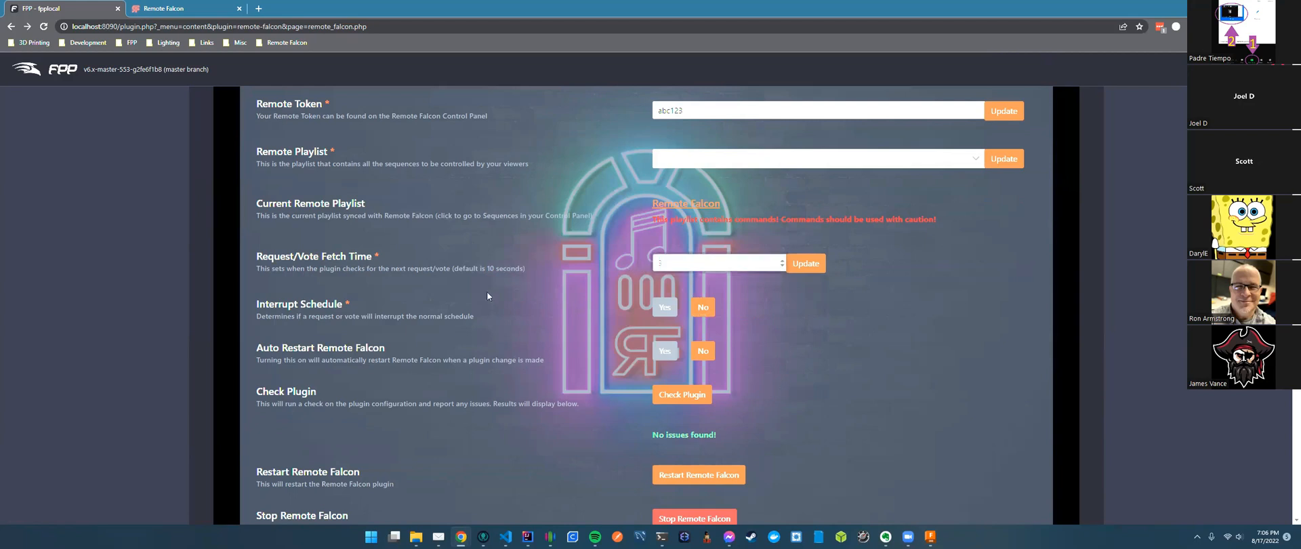
left_click_drag(258, 305, 353, 305)
left_click(321, 321)
left_click(205, 11)
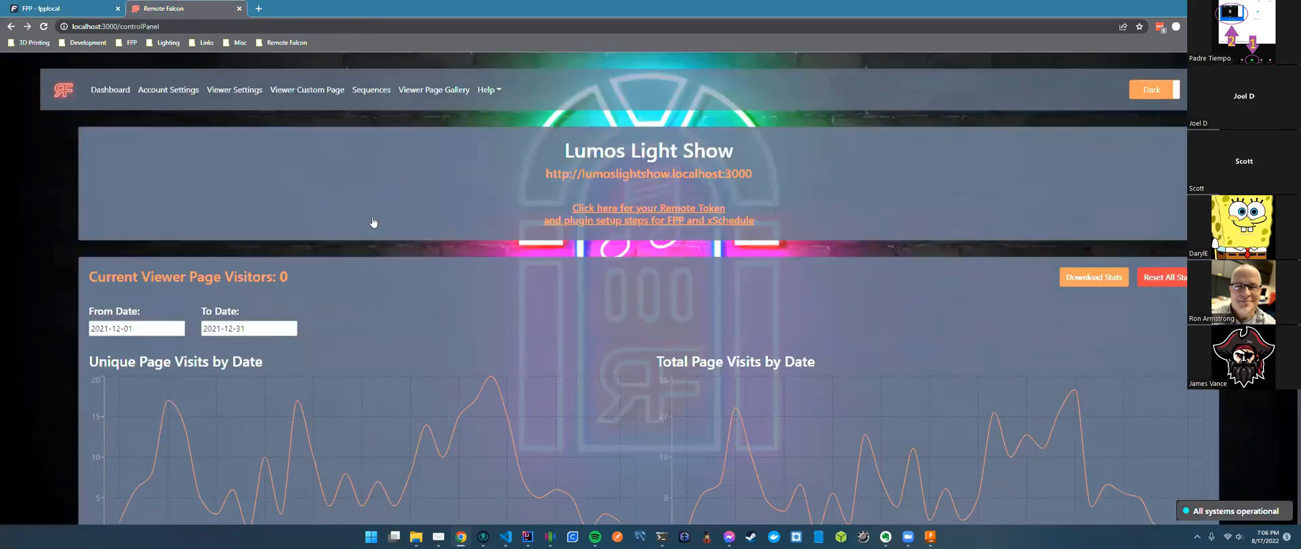
View the Lumos Light Show account settings, then open the hosted Remote Falcon site in a new tab.
left_click(168, 89)
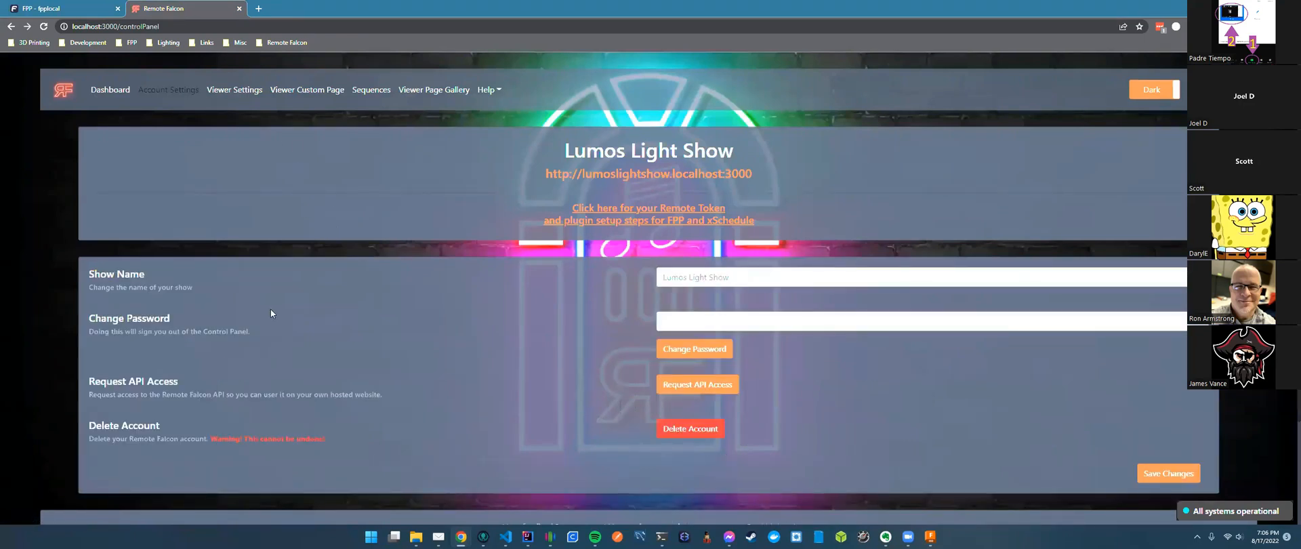
left_click(763, 276)
left_click_drag(566, 150, 743, 156)
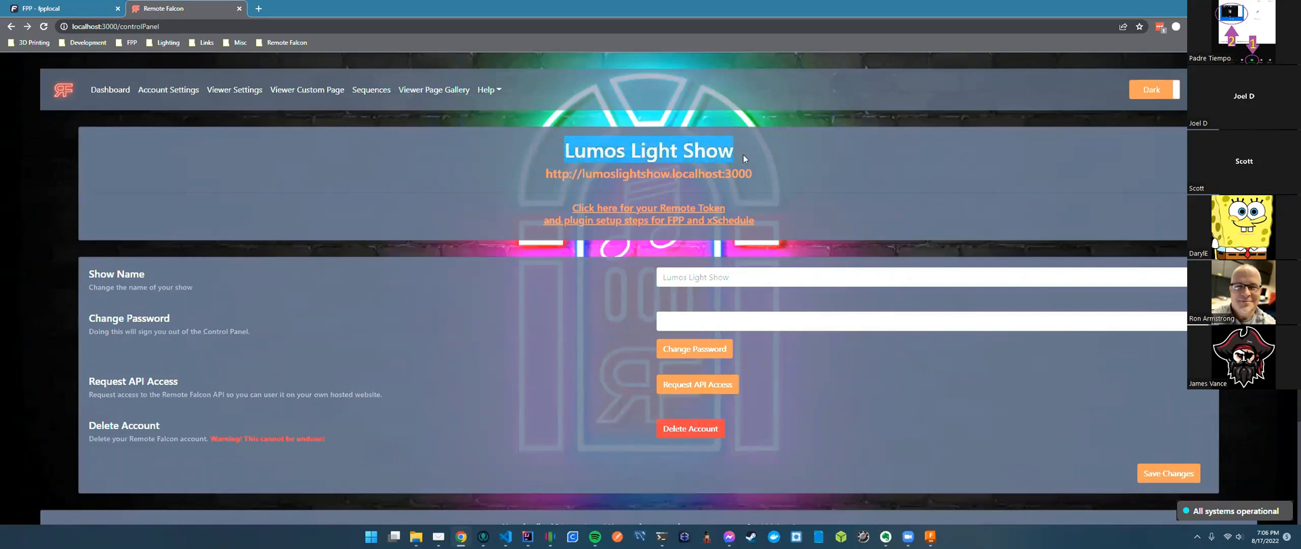
left_click(757, 277)
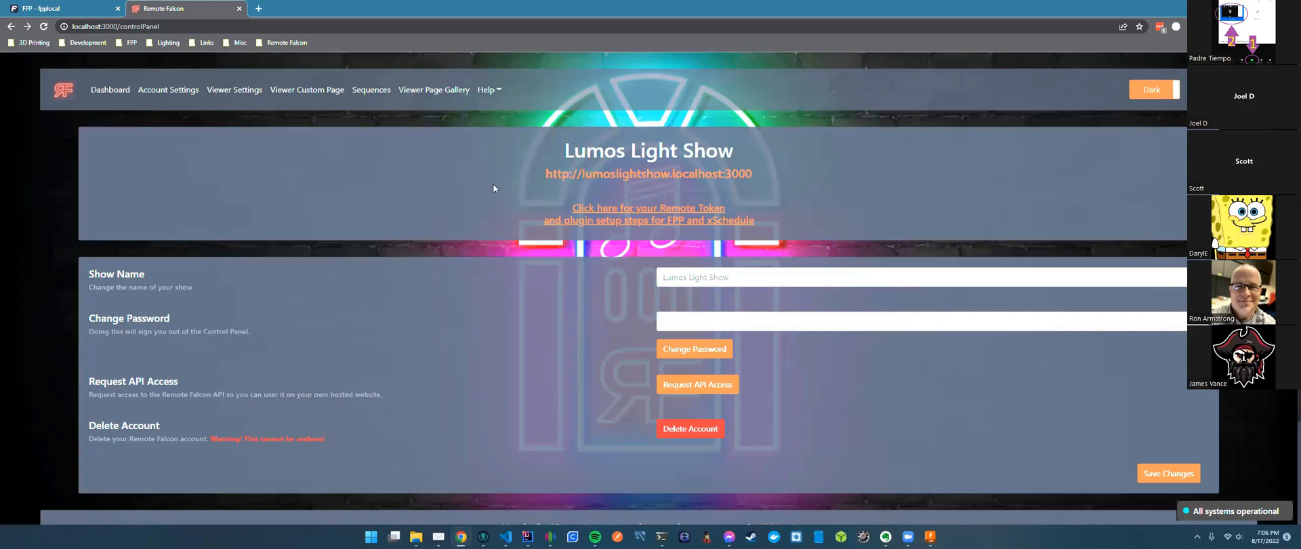
left_click(285, 42)
left_click(322, 60)
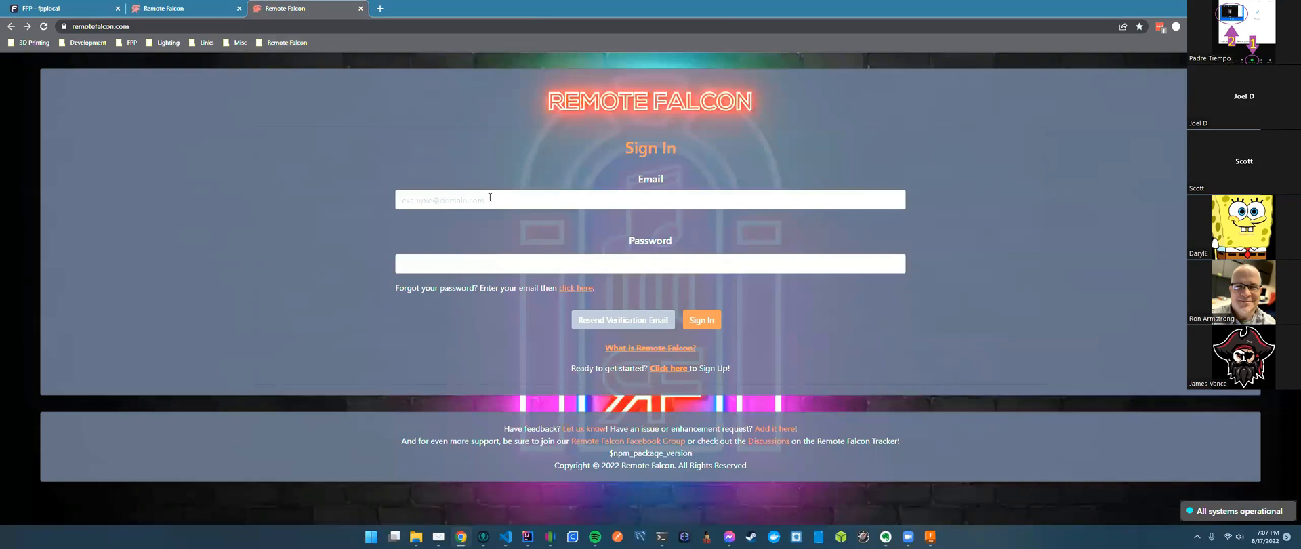
Sign in to remotefalcon.com with the account email and password, then return to the local tab.
key("Return")
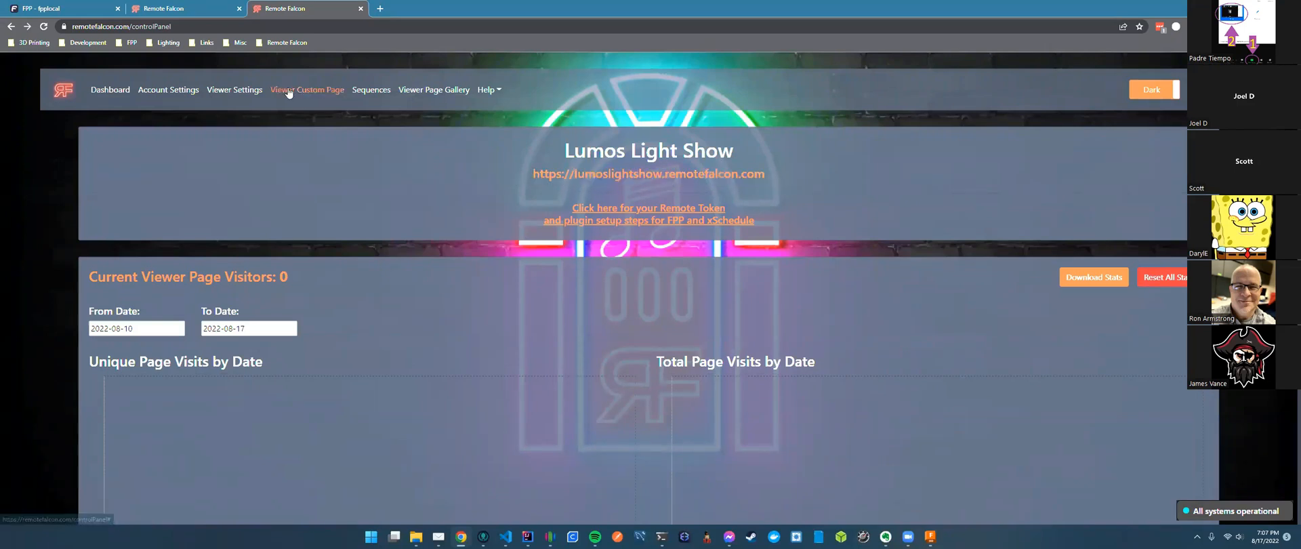
left_click(205, 9)
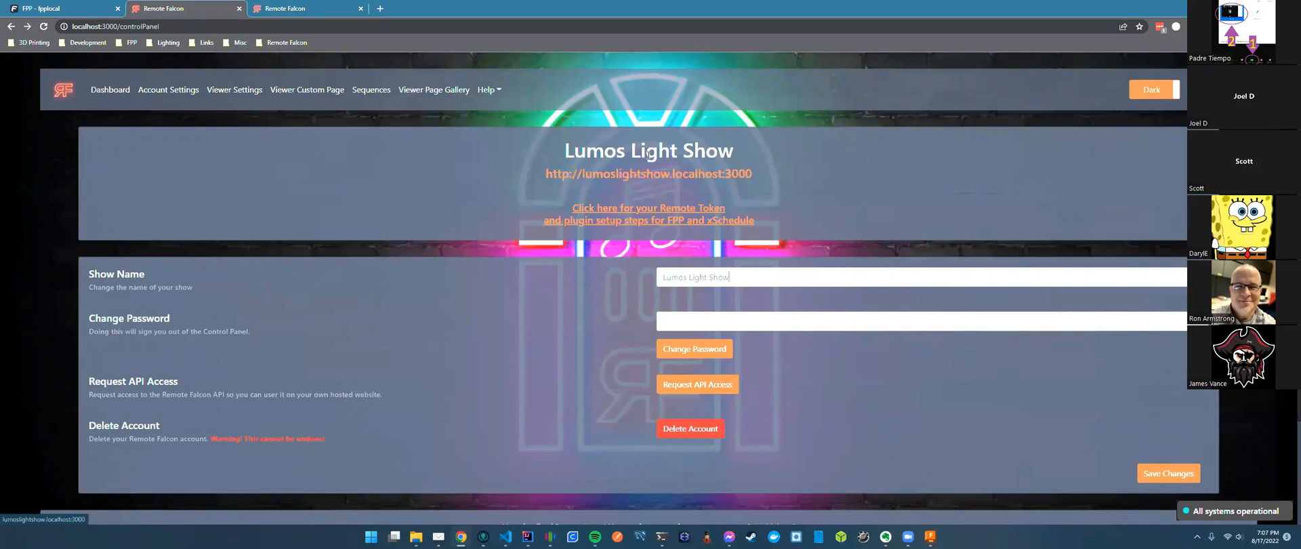
Open the lumoslightshow viewer page and scroll through its sequence list.
left_click(635, 173)
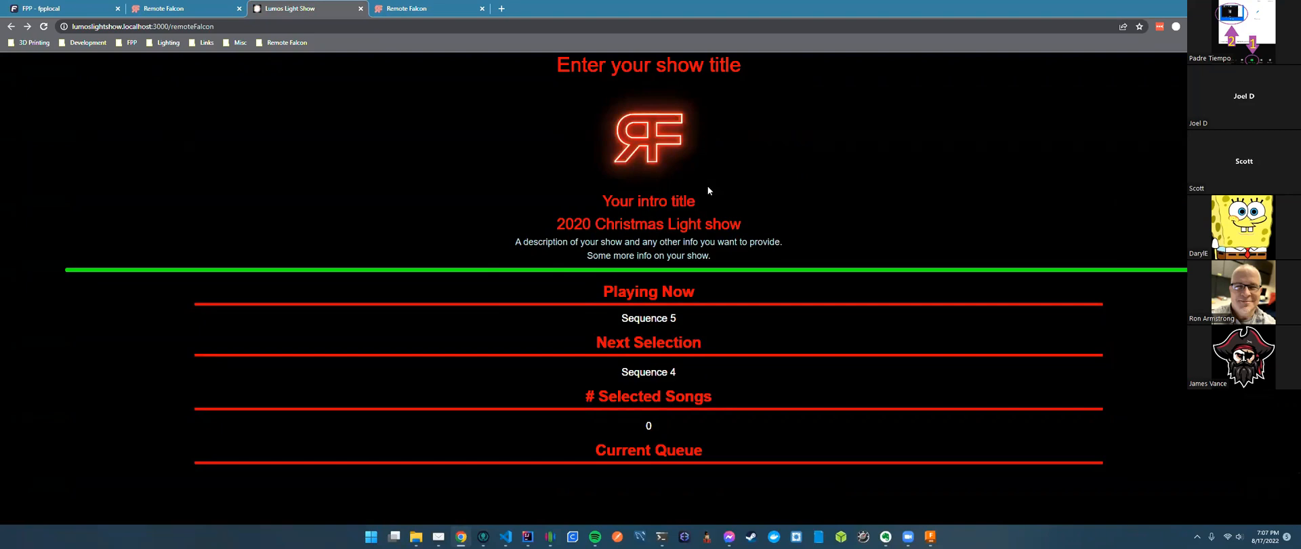
scroll(713, 207, "down", 1)
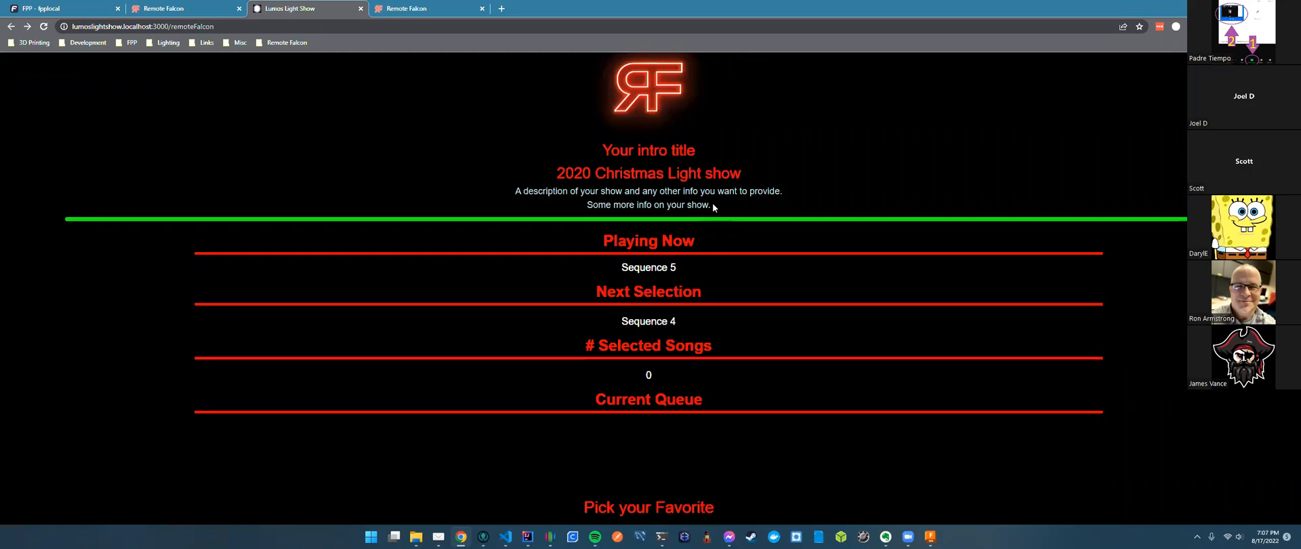
scroll(712, 207, "down", 5)
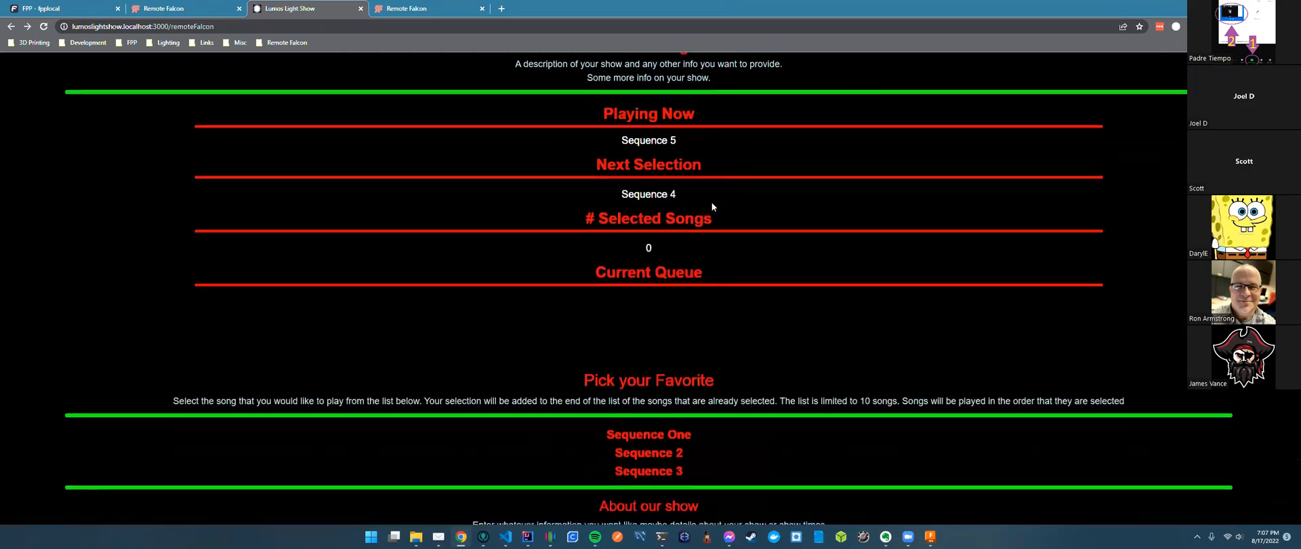
scroll(711, 207, "up", 5)
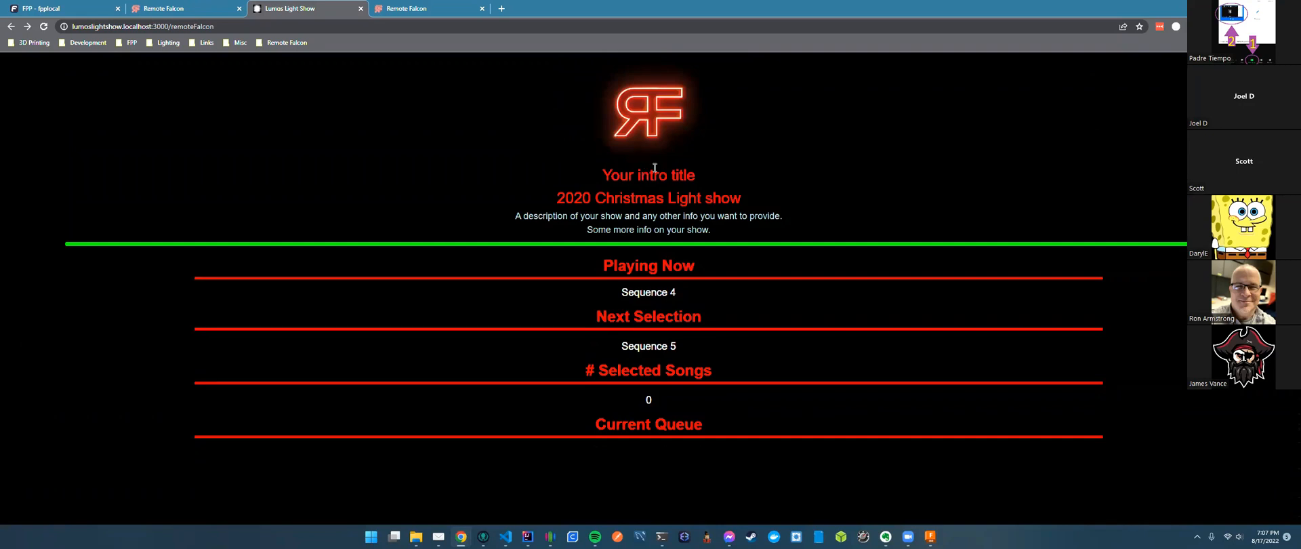
scroll(654, 169, "up", 1)
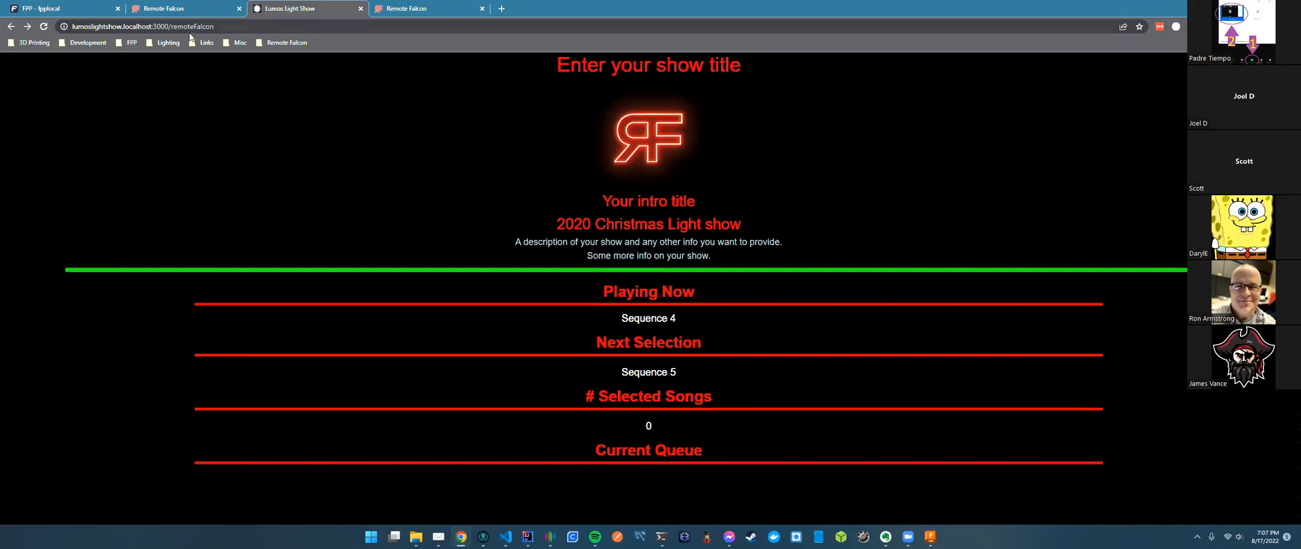
left_click(189, 9)
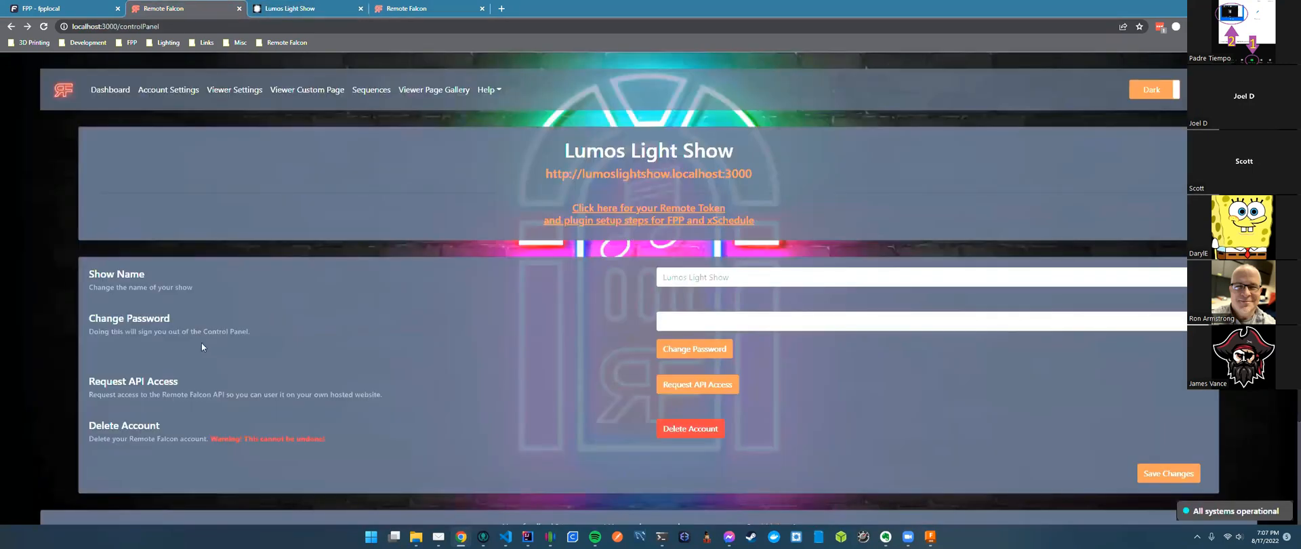
Open the viewer control settings and keep Viewer Control Mode on Jukebox.
left_click(234, 90)
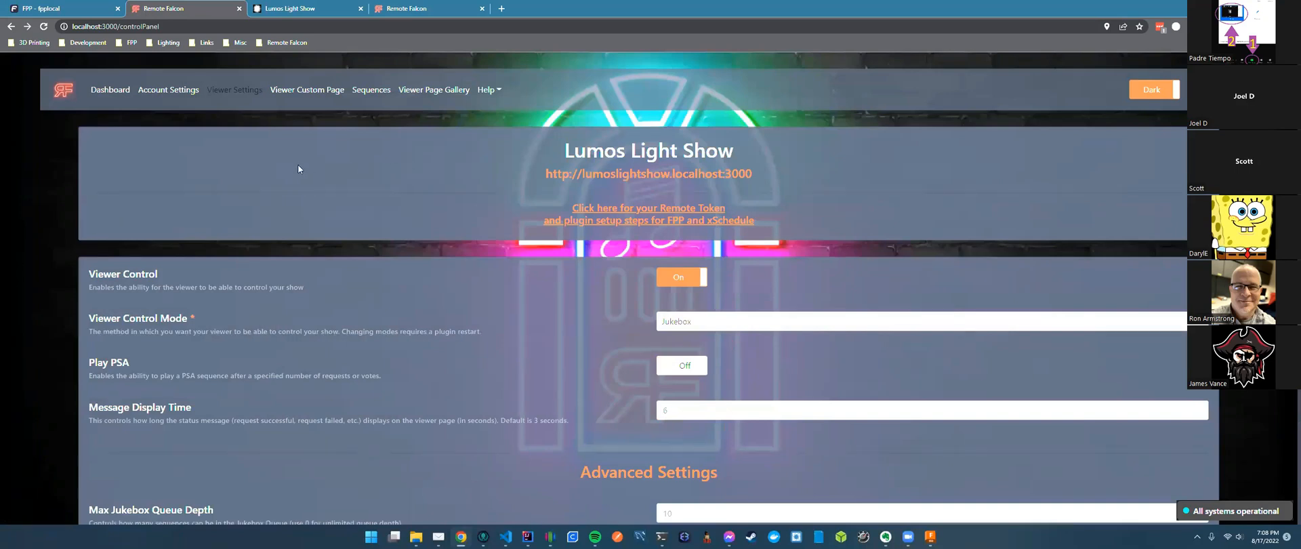
scroll(534, 349, "down", 3)
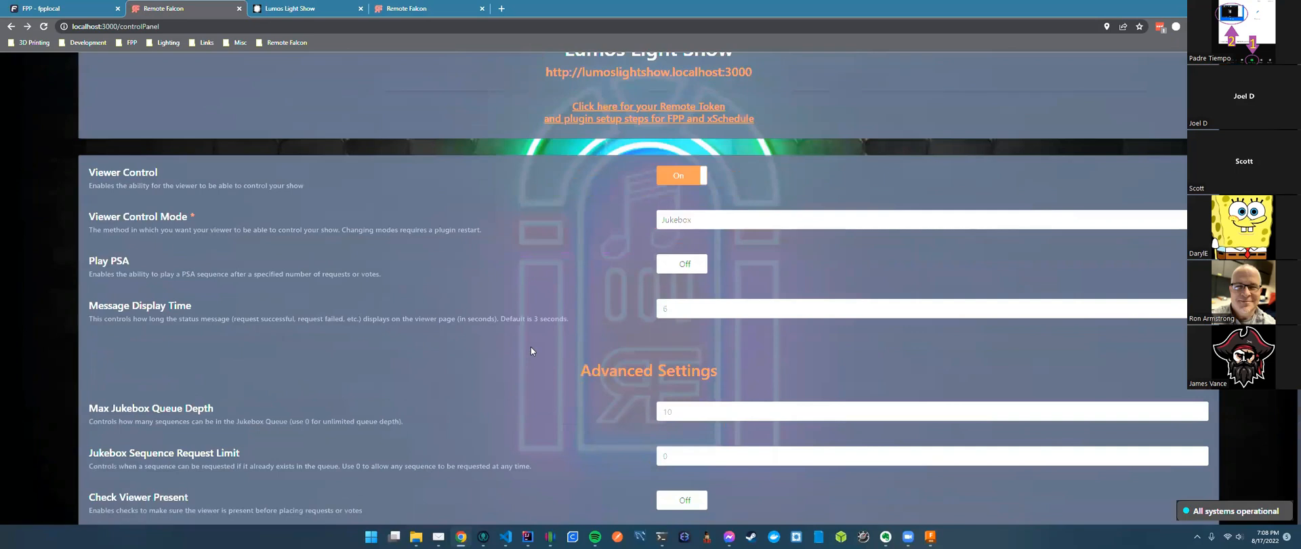
scroll(531, 350, "down", 1)
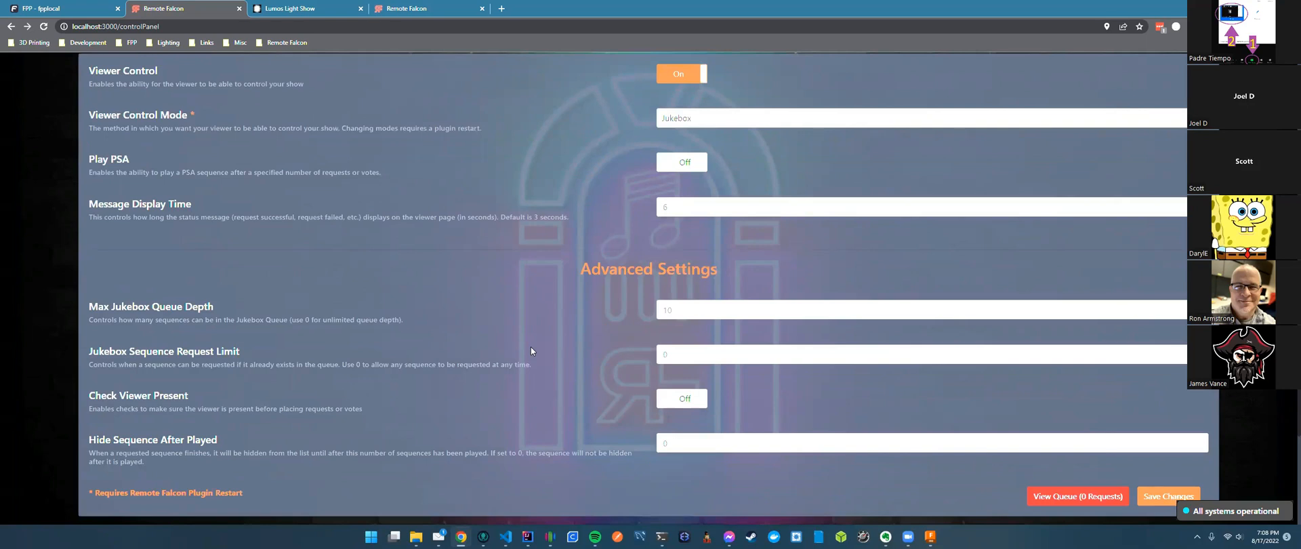
scroll(530, 350, "up", 3)
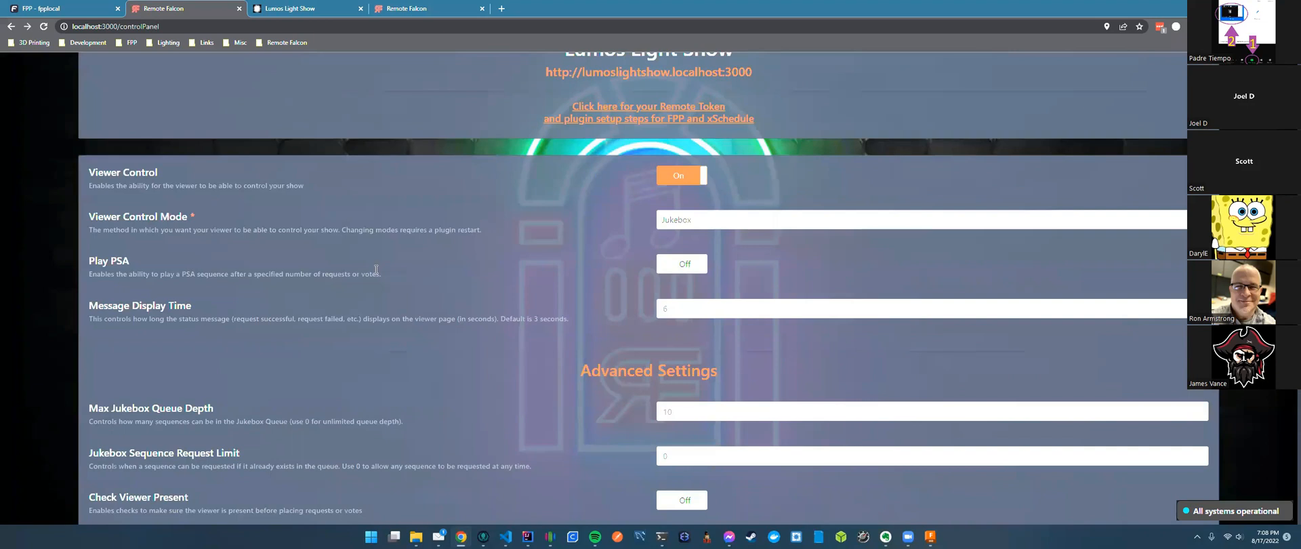
left_click_drag(89, 216, 232, 217)
left_click(329, 206)
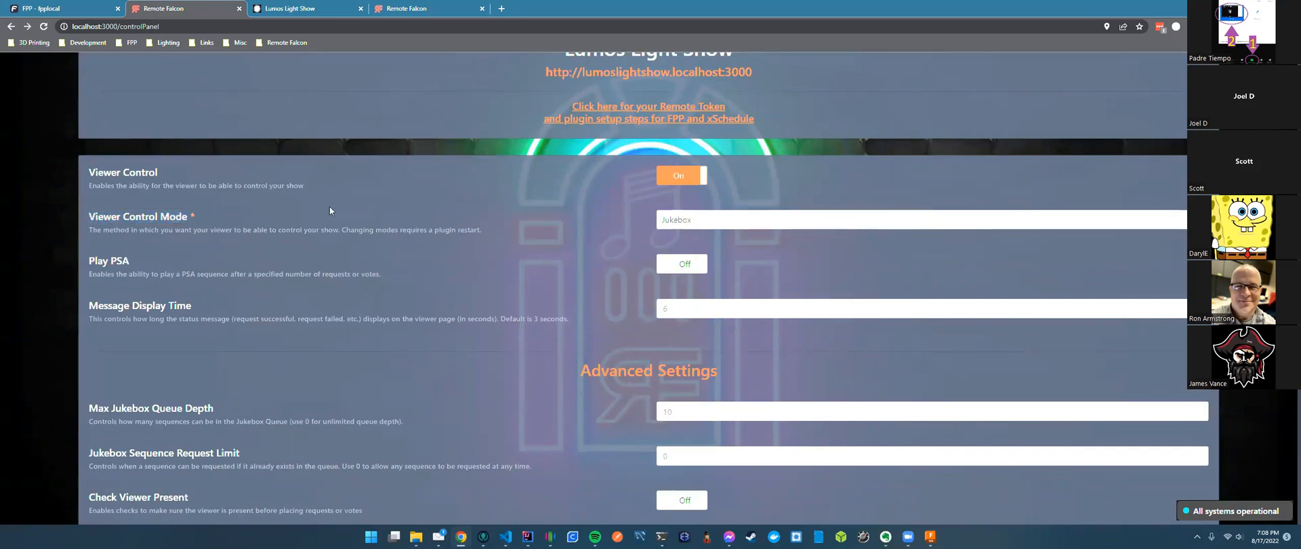
left_click(813, 225)
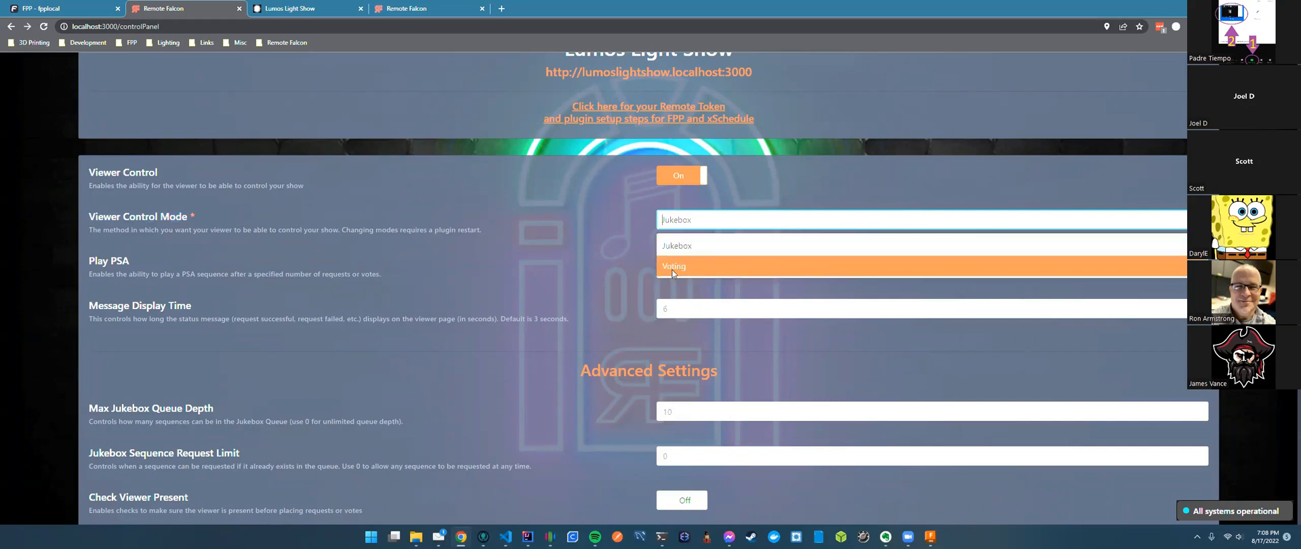
left_click(673, 246)
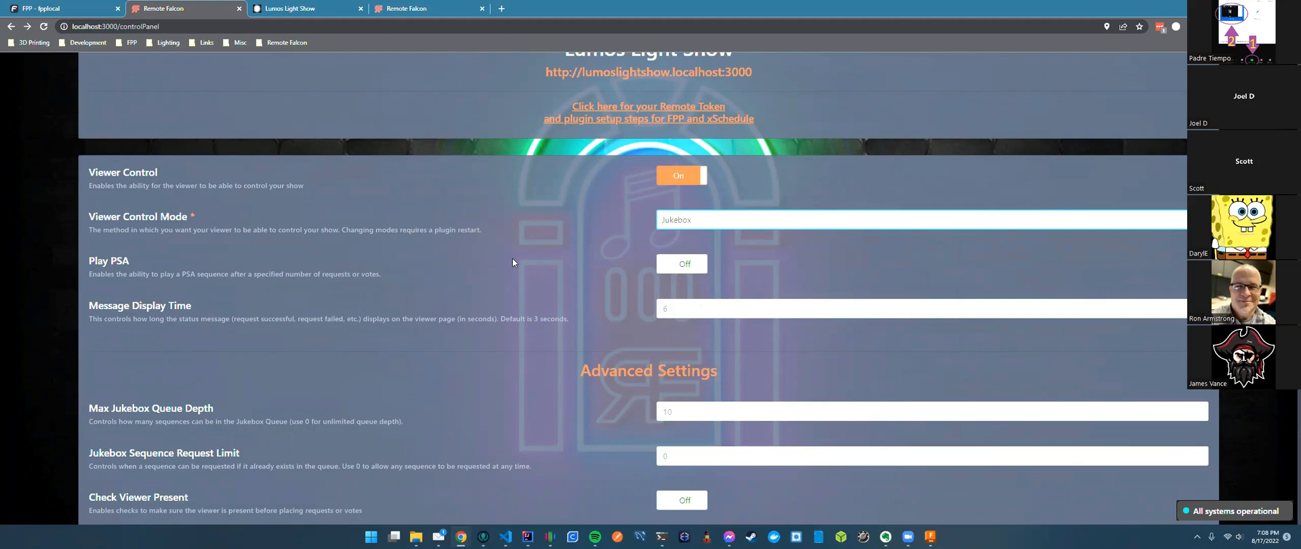
Switch on Play PSA.
scroll(512, 263, "down", 1)
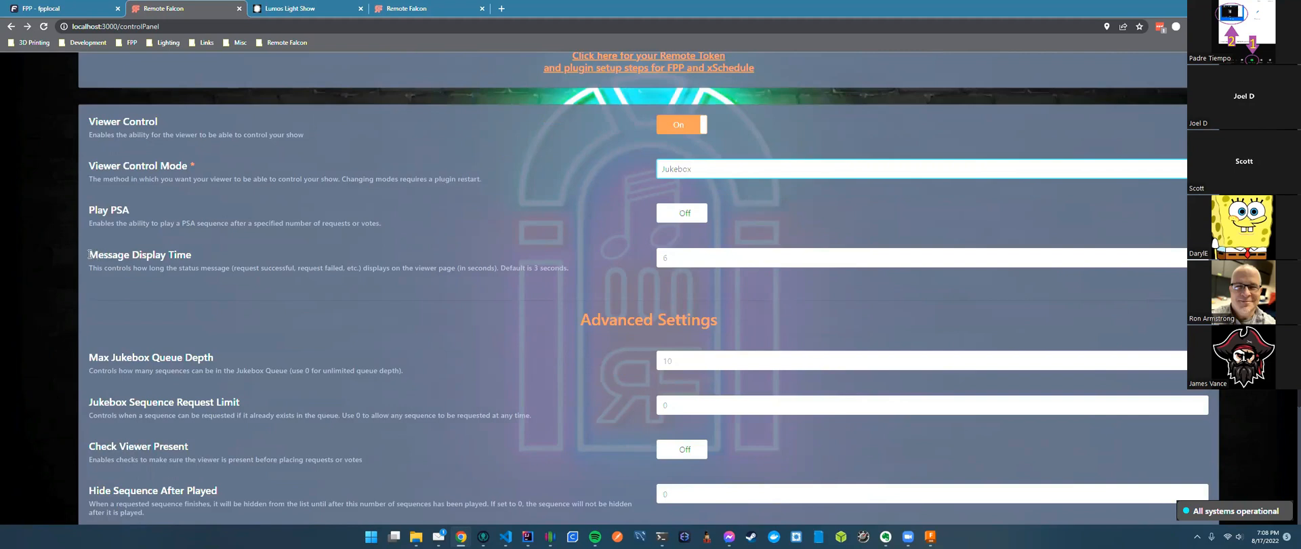
left_click_drag(88, 210, 151, 210)
left_click(136, 210)
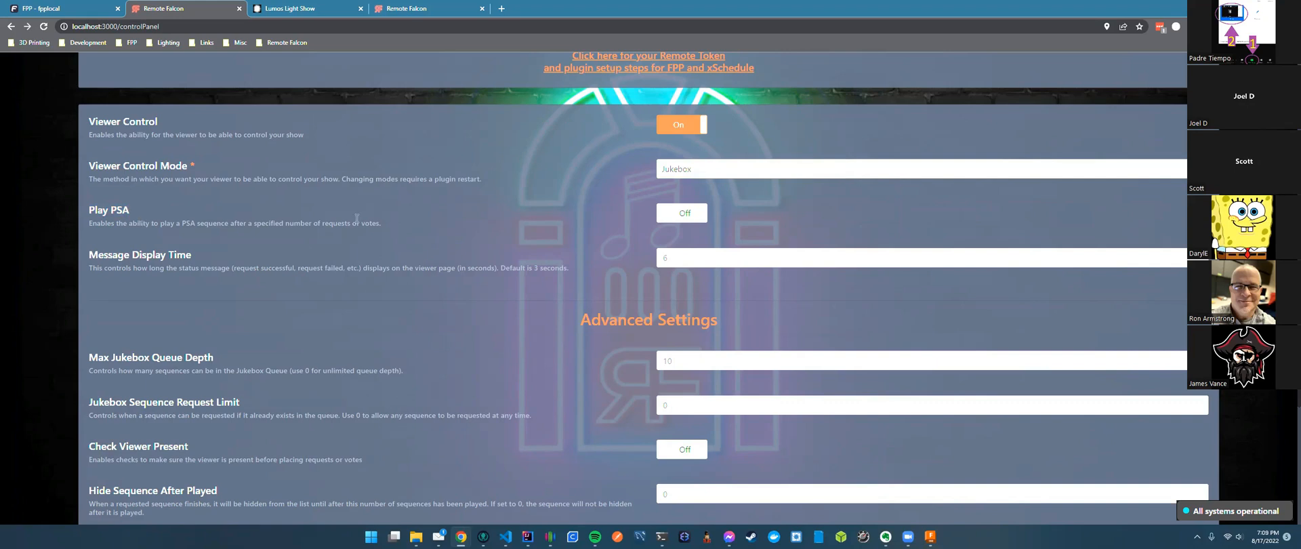
left_click(703, 215)
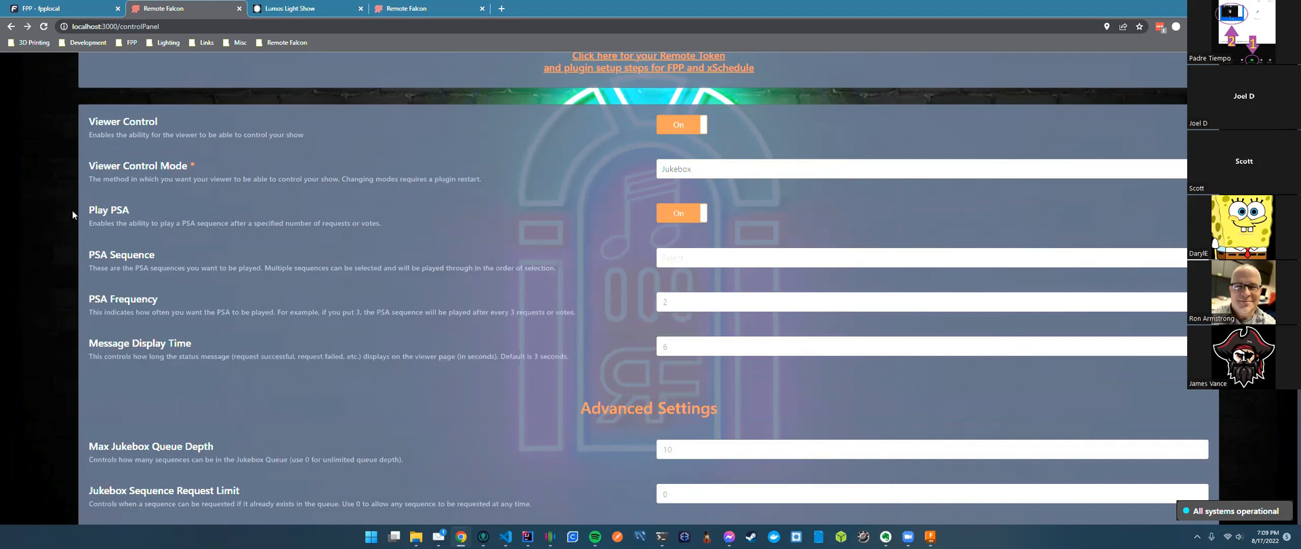
left_click(705, 261)
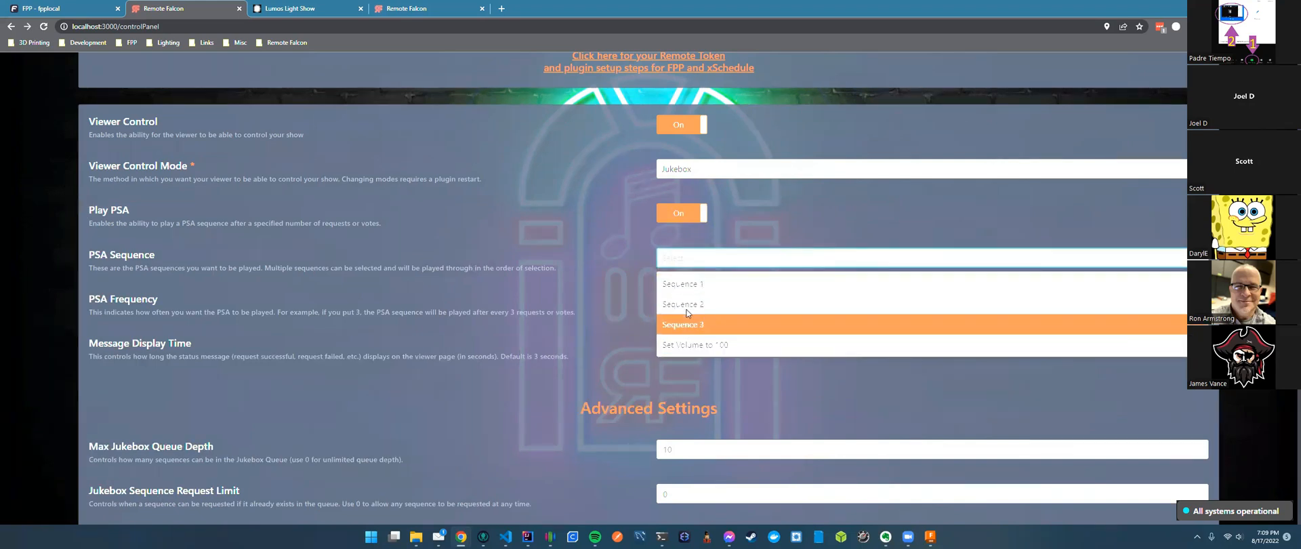
left_click(691, 287)
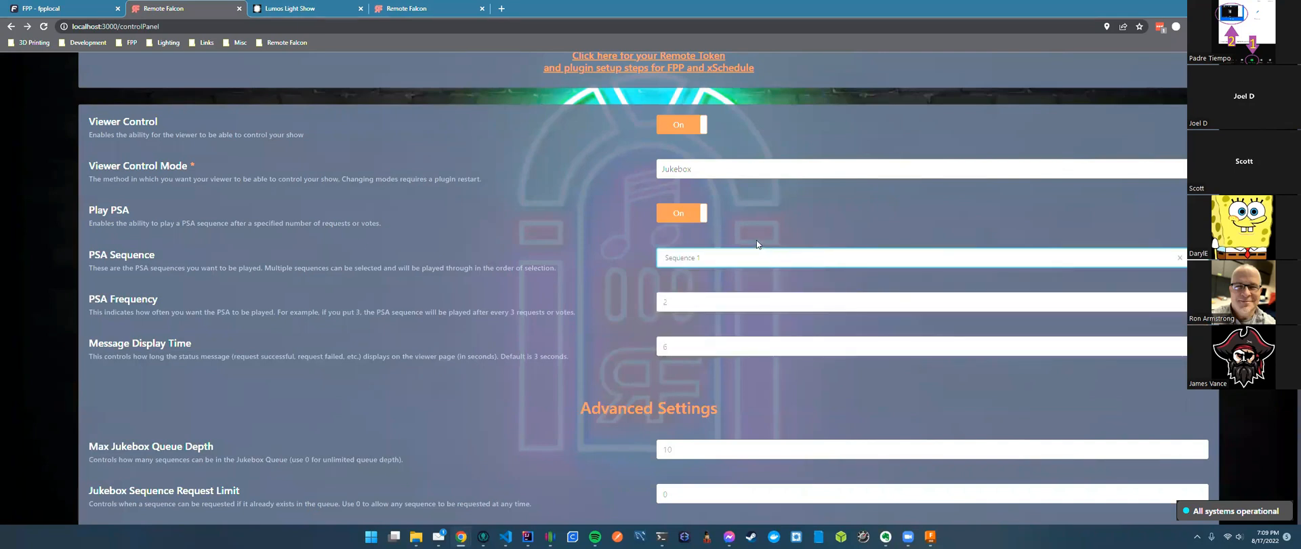
left_click(671, 301)
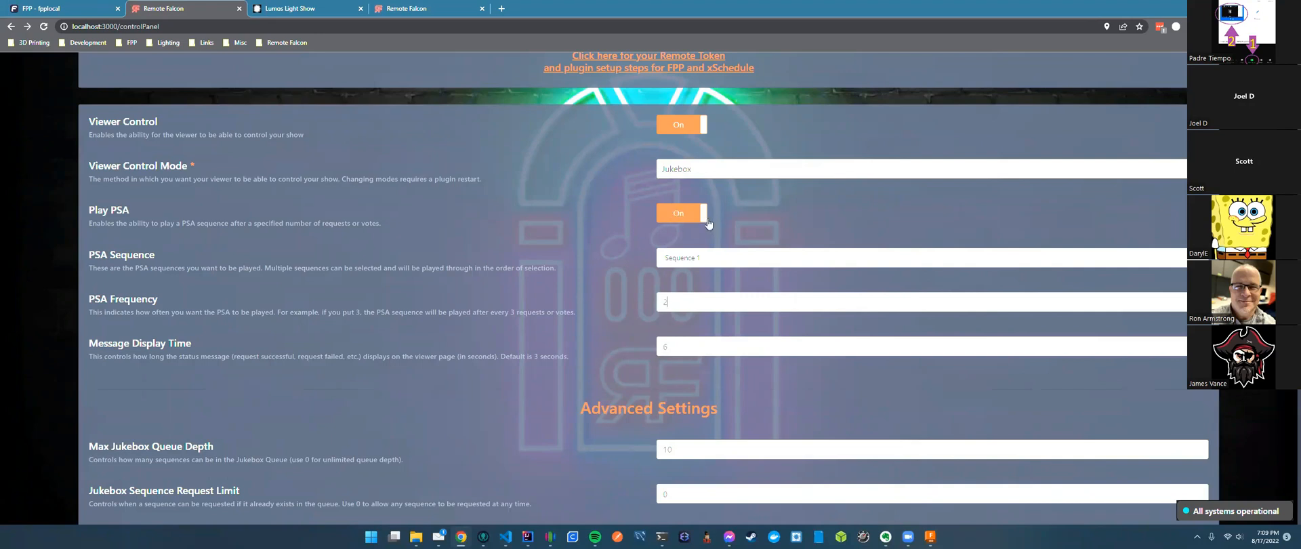
left_click(800, 255)
left_click(717, 288)
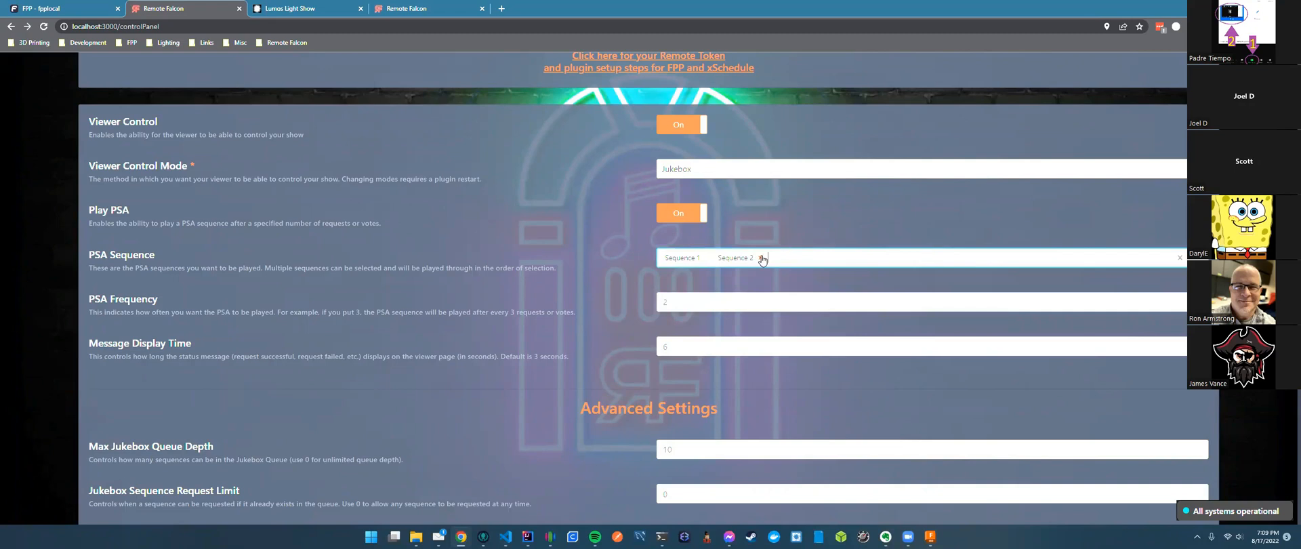
left_click(761, 258)
left_click(708, 258)
left_click(674, 216)
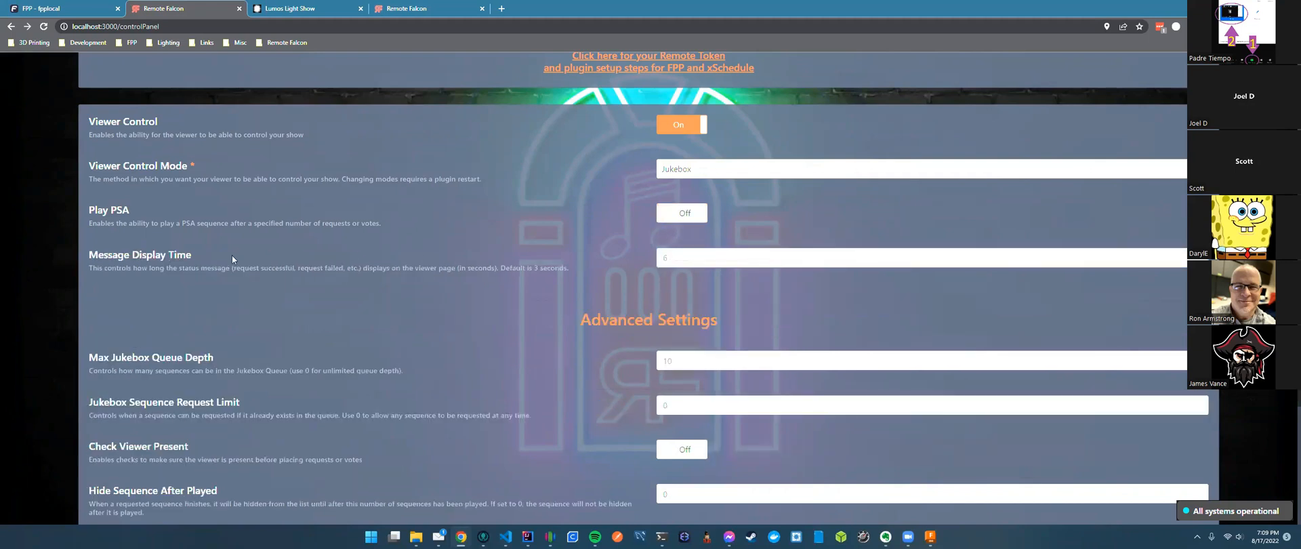
left_click_drag(193, 256, 66, 254)
left_click(443, 263)
scroll(442, 261, "down", 3)
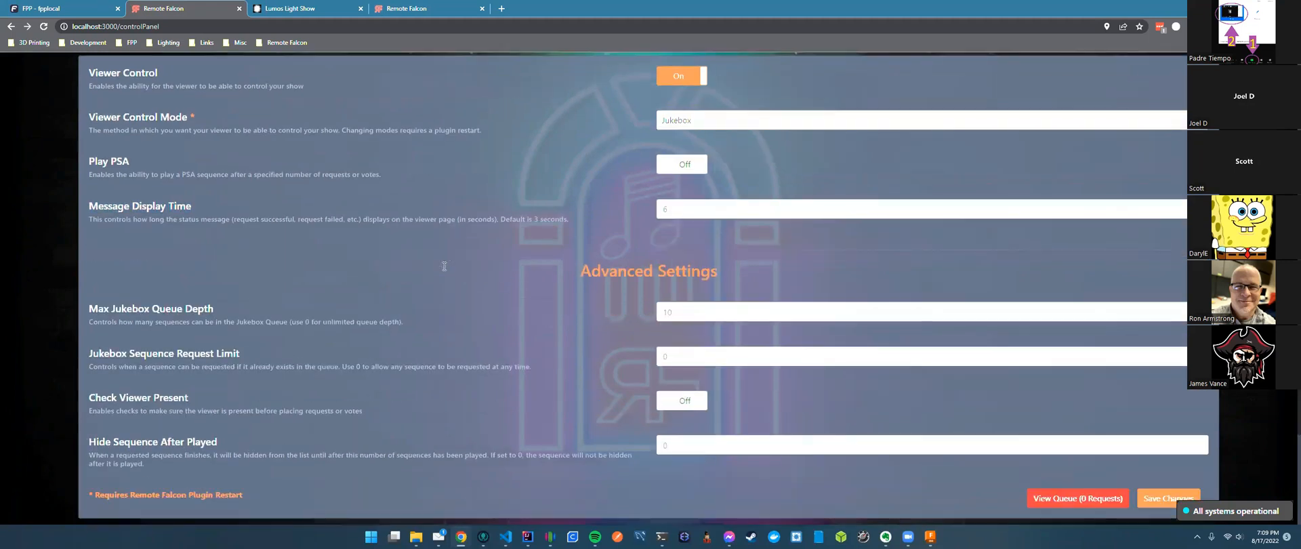
scroll(435, 221, "up", 2)
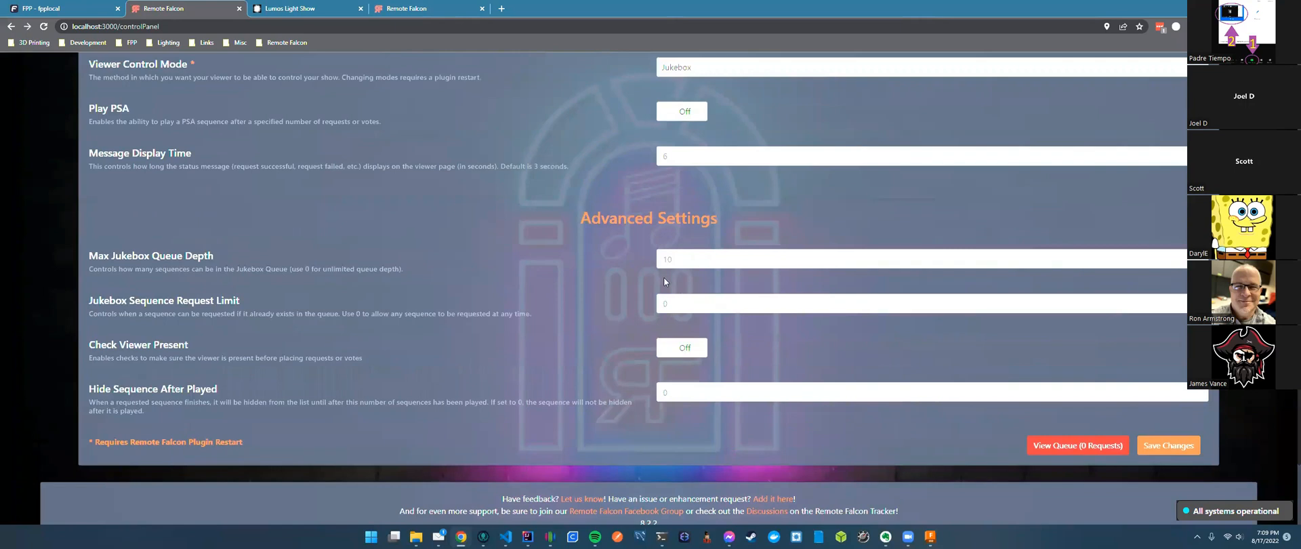
left_click_drag(588, 216, 750, 227)
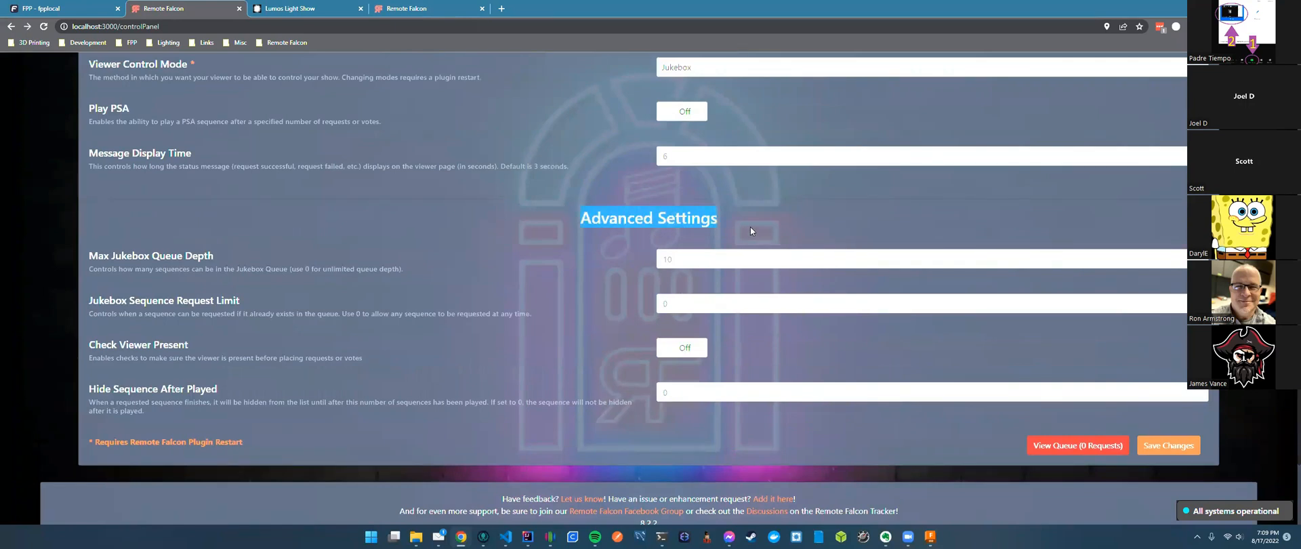
left_click(750, 227)
scroll(387, 233, "up", 2)
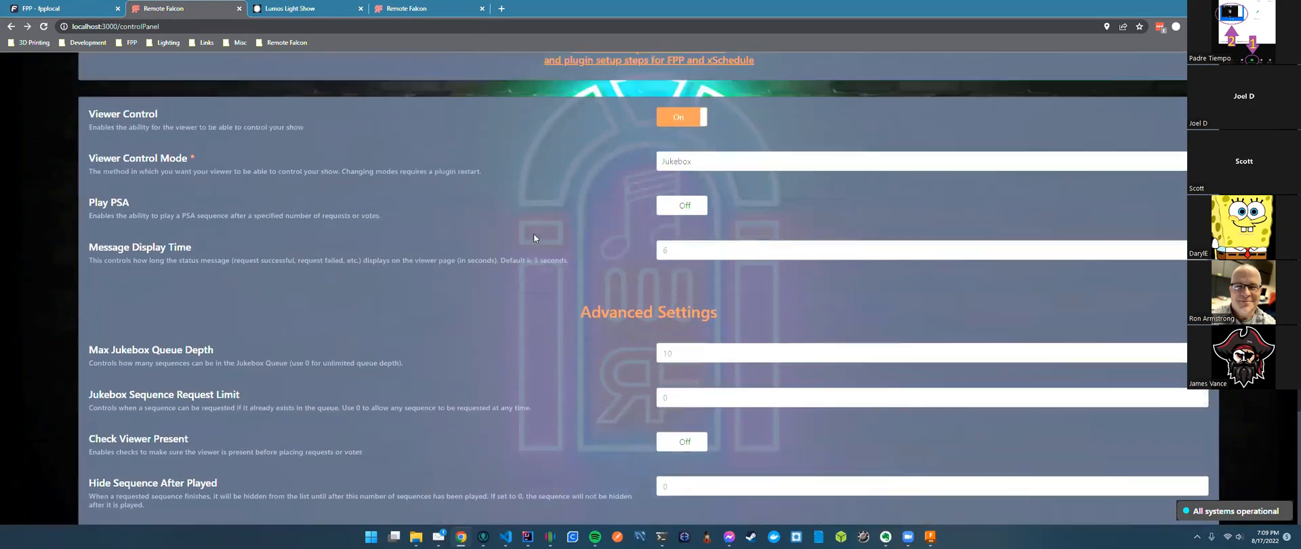
left_click(697, 172)
left_click(691, 209)
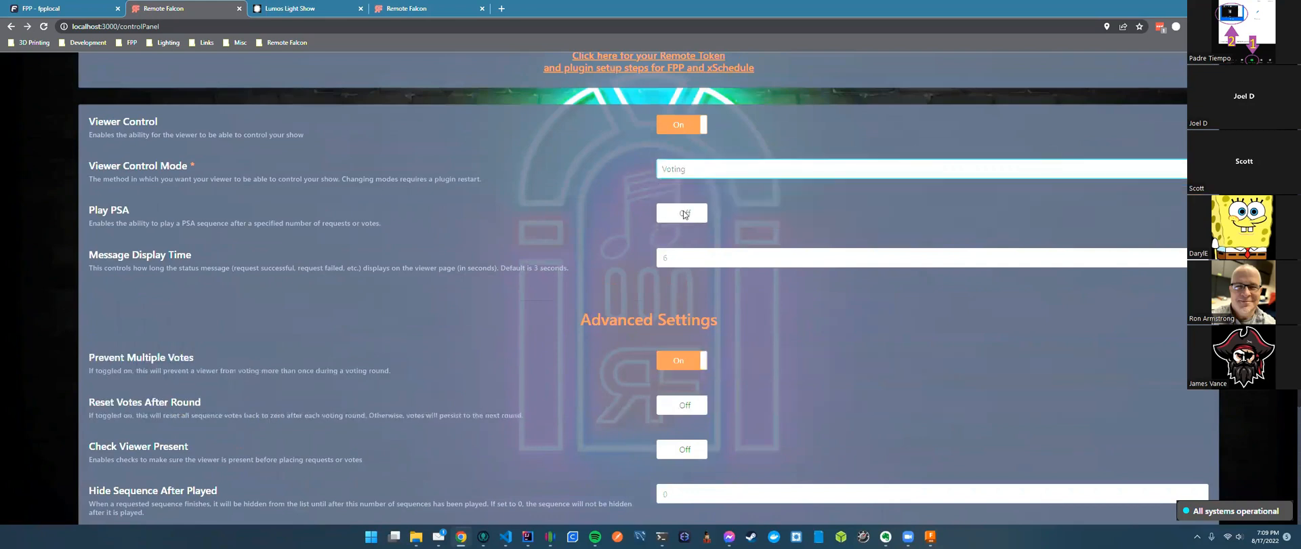
left_click(690, 170)
left_click(690, 191)
scroll(406, 307, "down", 2)
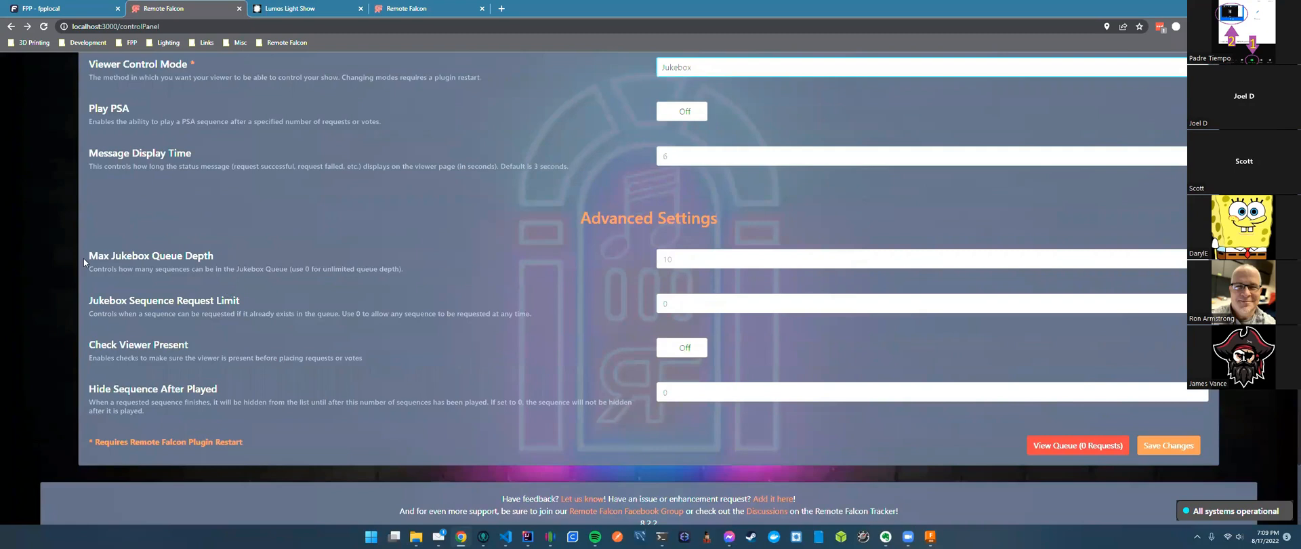
left_click_drag(89, 256, 240, 258)
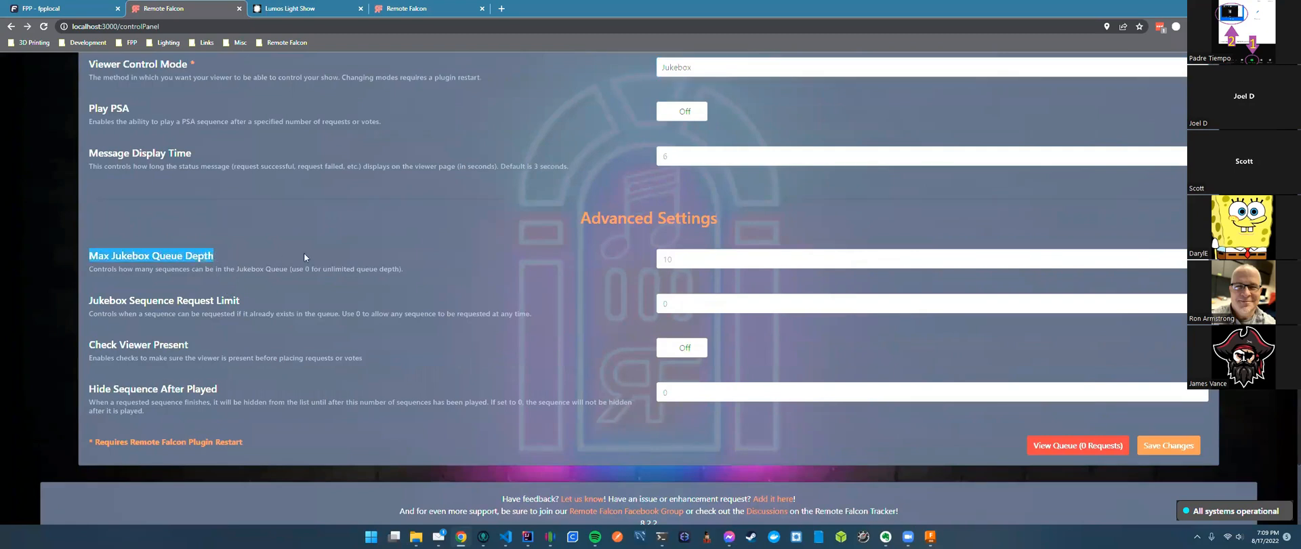
left_click(212, 258)
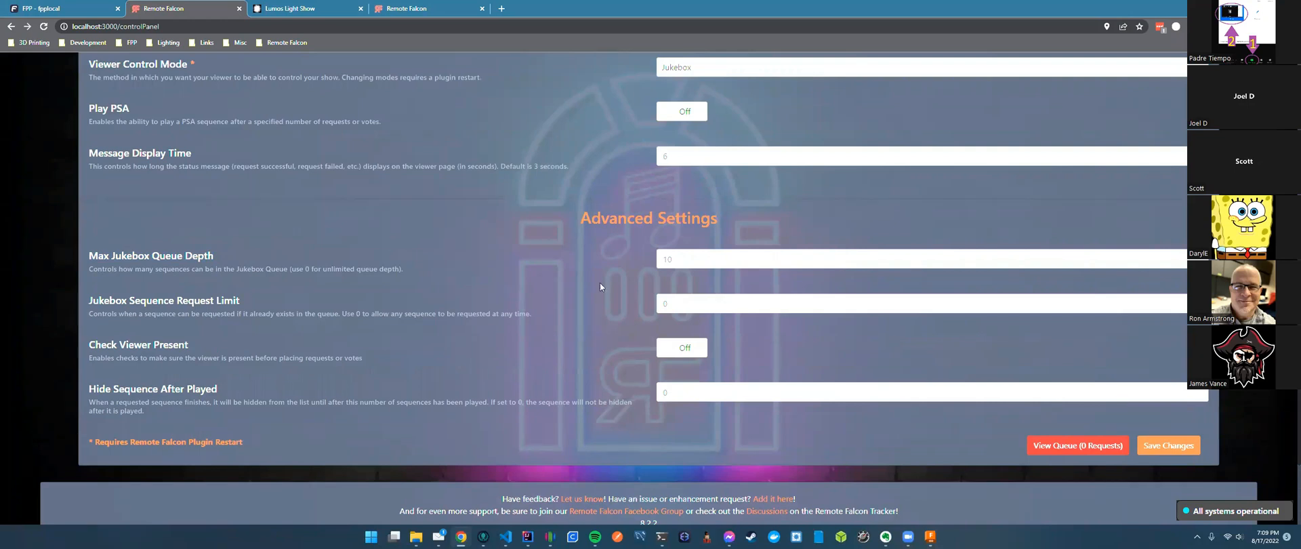
double_click(658, 260)
left_click(672, 260)
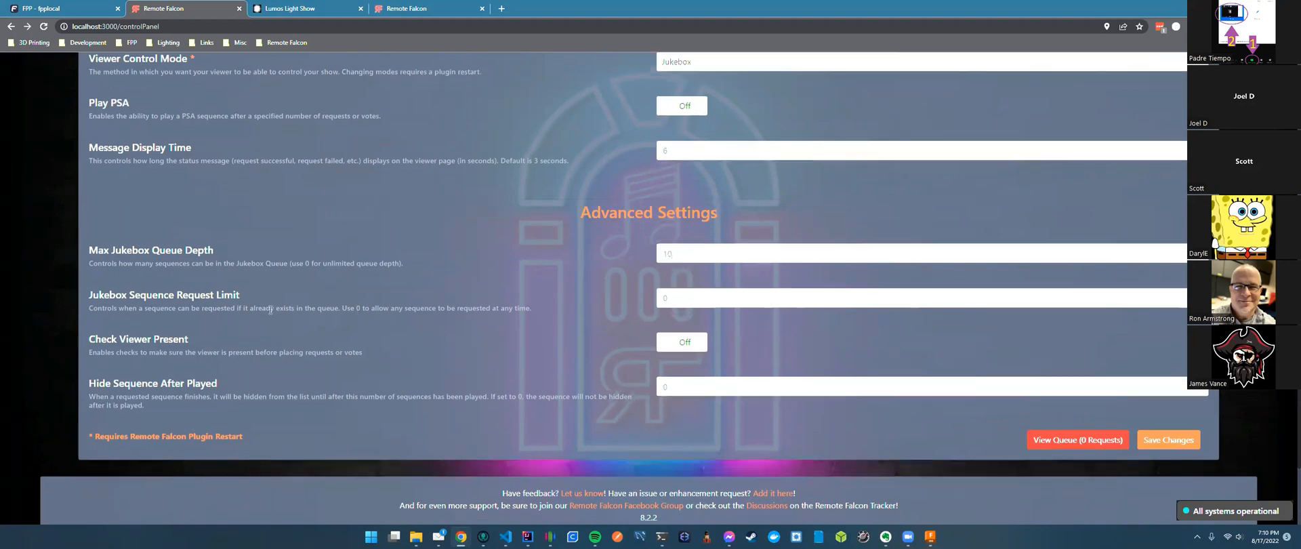
scroll(358, 314, "down", 1)
left_click_drag(91, 249, 285, 251)
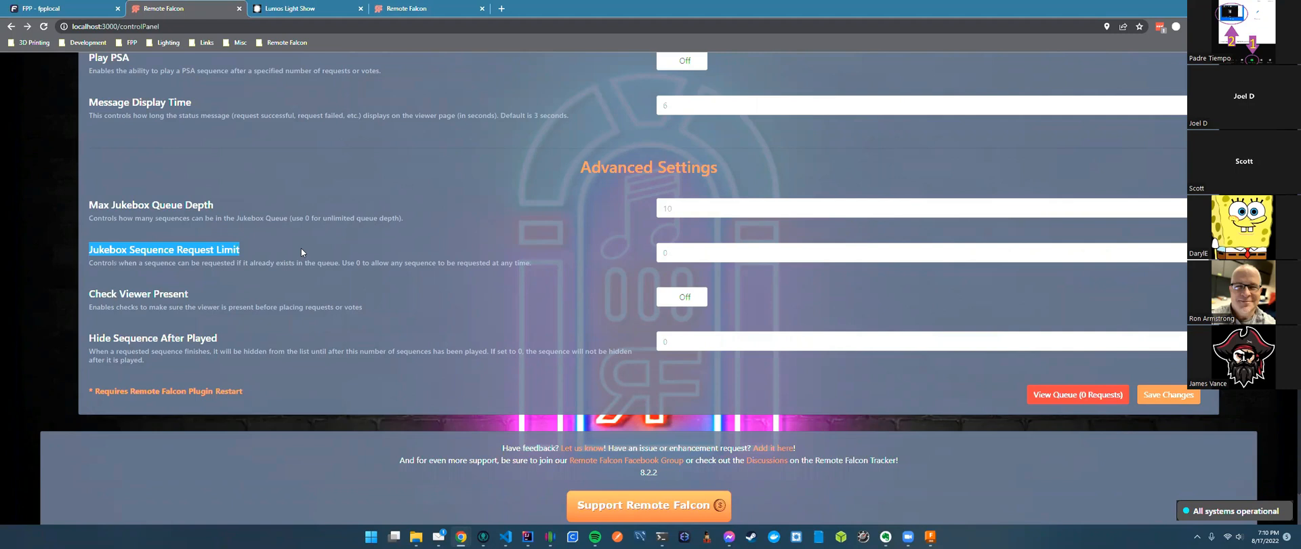
Select the Jukebox Sequence Request Limit value 3 and place the caret after it.
left_click(282, 230)
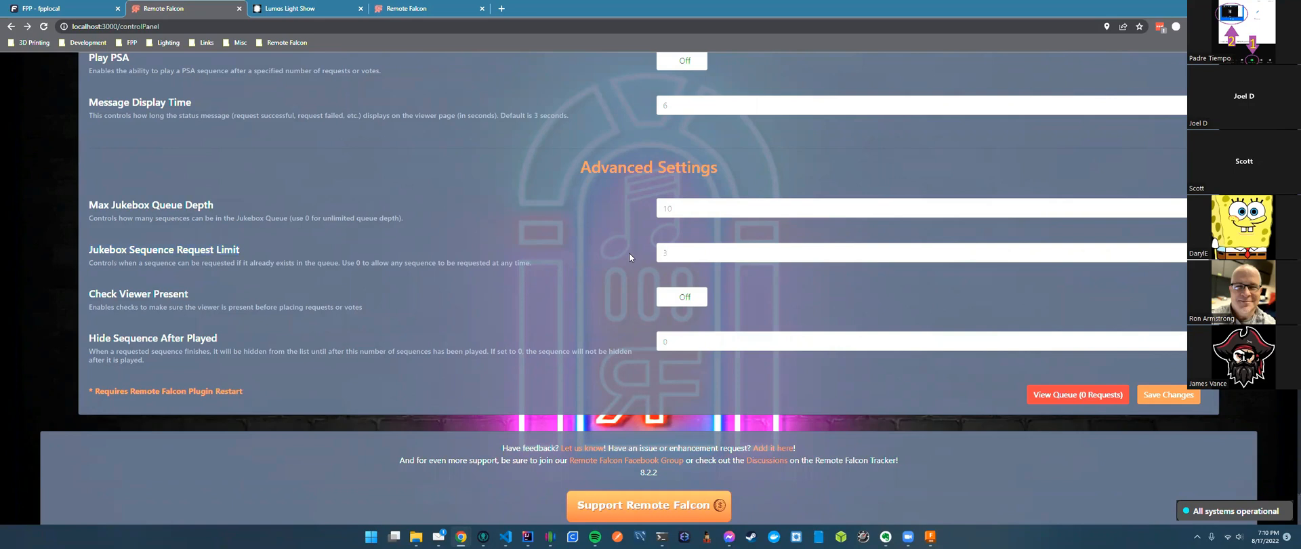
left_click_drag(669, 252, 657, 252)
left_click(677, 254)
left_click(683, 247)
Lower the Jukebox Sequence Request Limit to 2.
key("BackSpace")
type("2")
left_click_drag(207, 263, 206, 291)
left_click(222, 299)
Turn on Check Viewer Present and set Viewer Present Mode from Location Code to GPS Location.
left_click(681, 297)
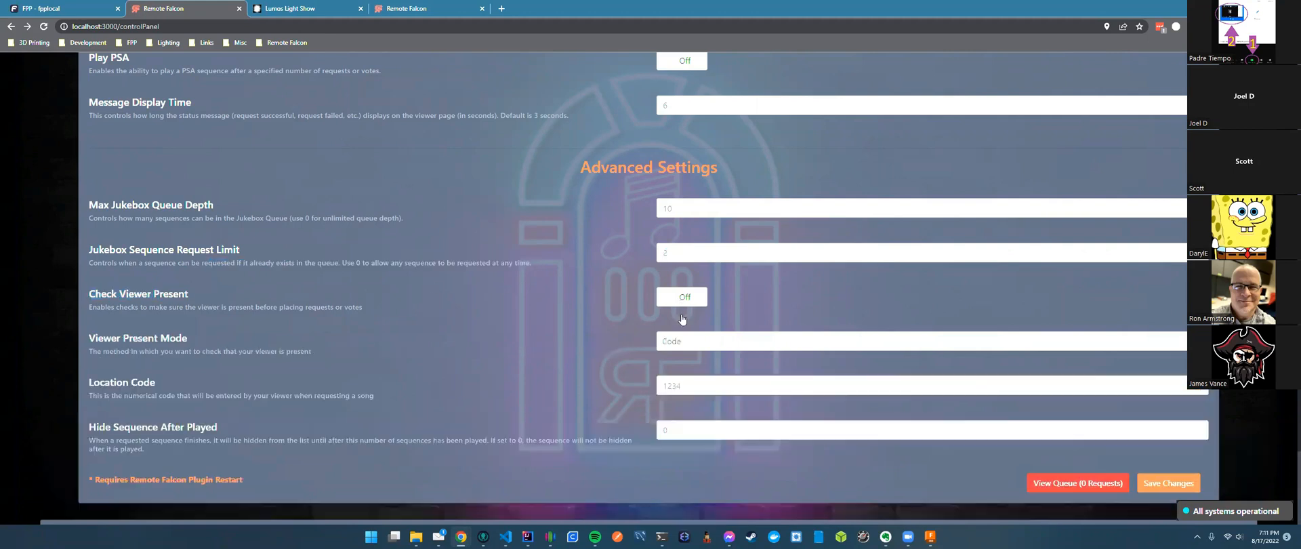
scroll(588, 314, "down", 2)
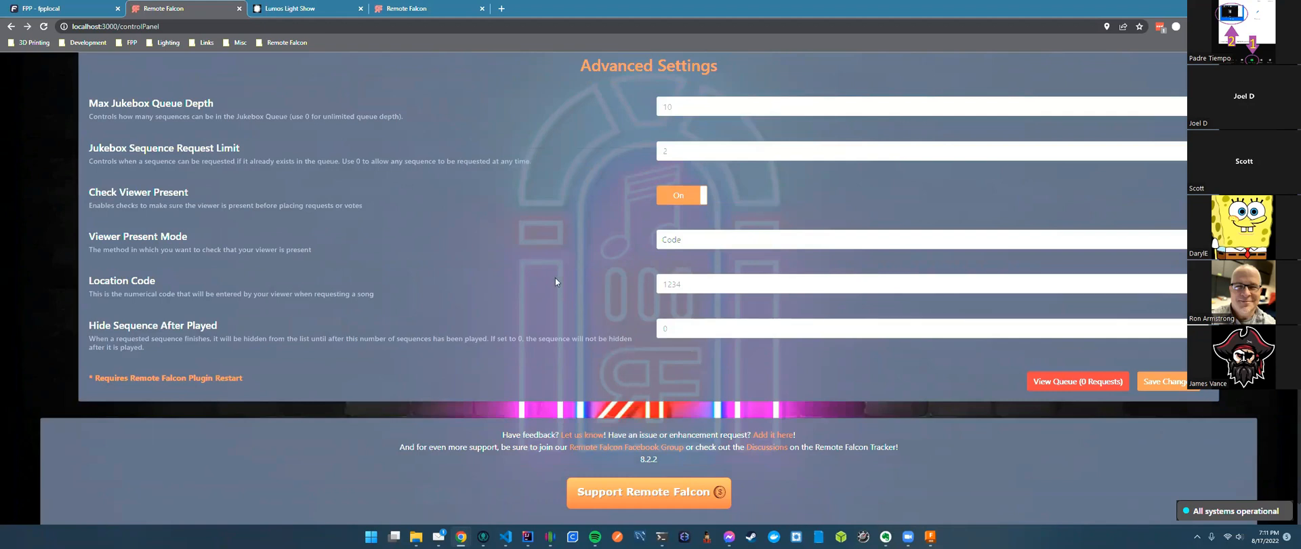
left_click(715, 240)
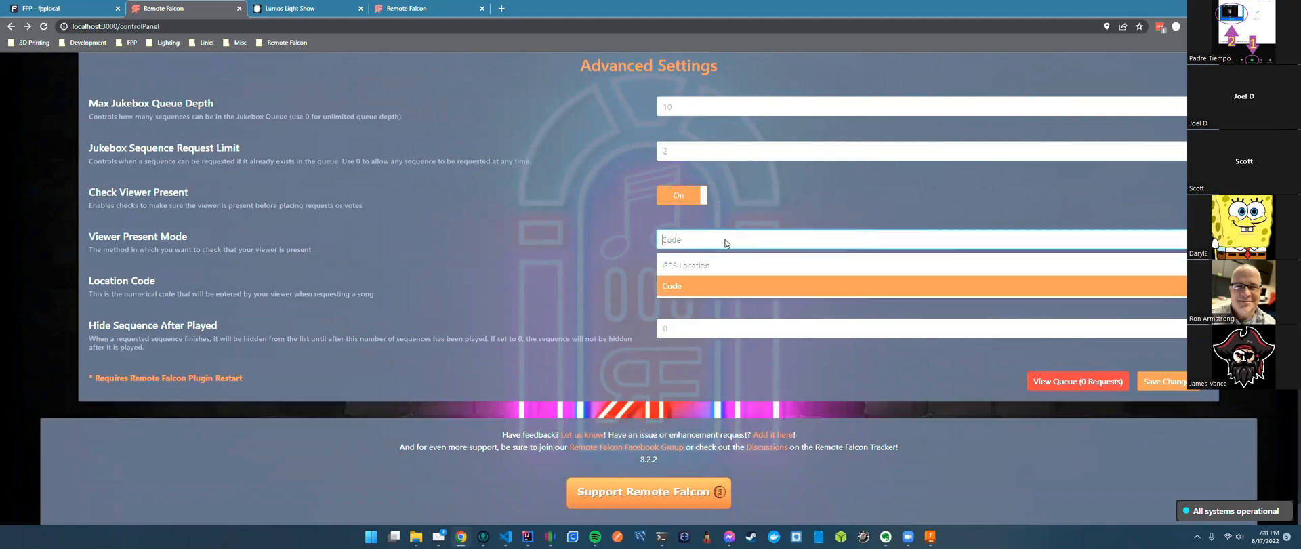
left_click(707, 242)
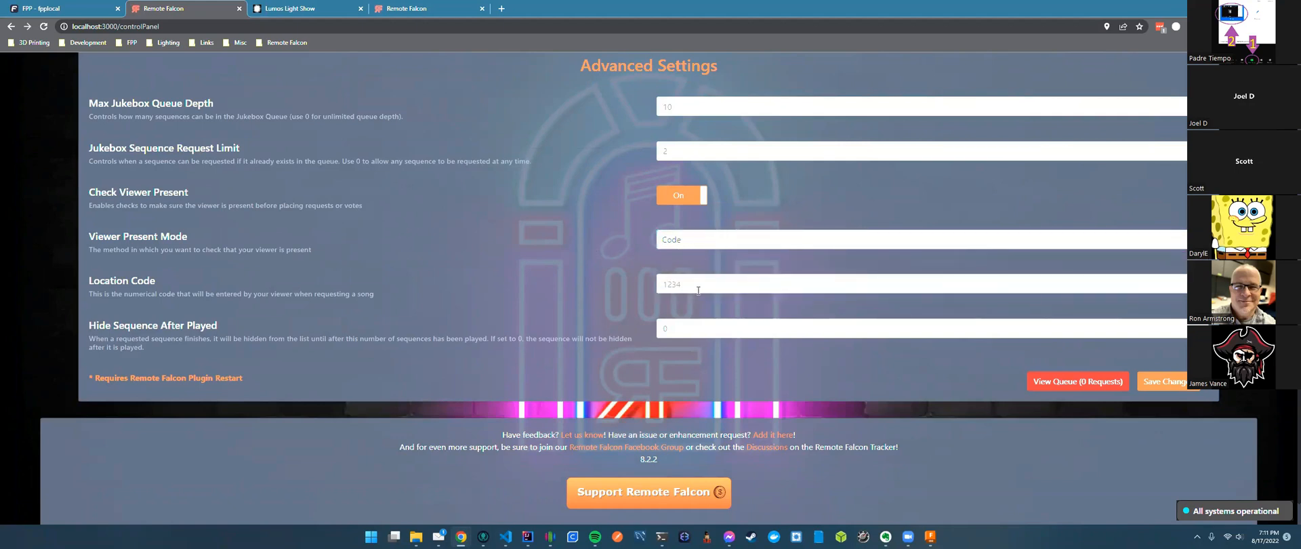
left_click_drag(686, 286, 660, 288)
left_click(632, 285)
left_click(696, 241)
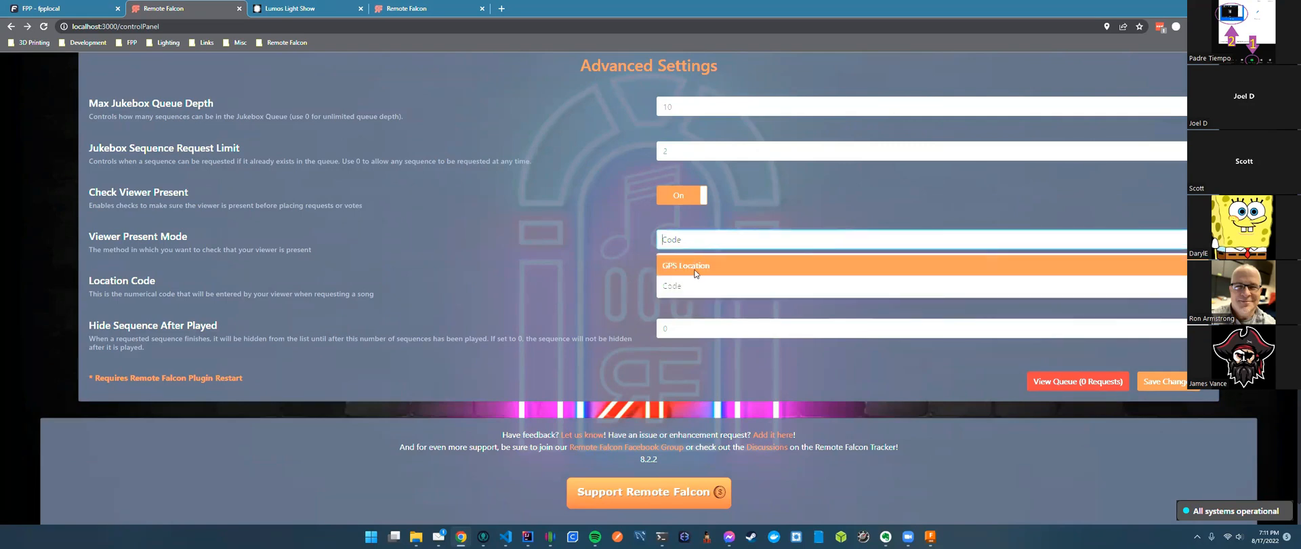
left_click(677, 268)
scroll(656, 270, "down", 2)
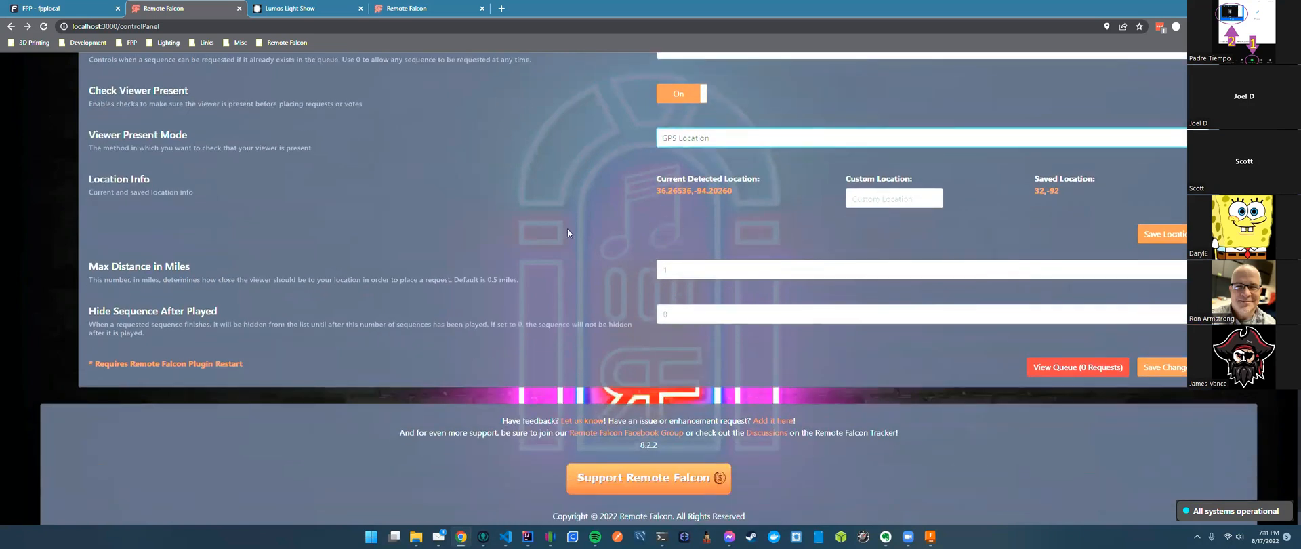
Turn Check Viewer Present off, hiding the mode, Location Info and Max Distance settings.
left_click_drag(89, 266, 563, 261)
left_click(680, 264)
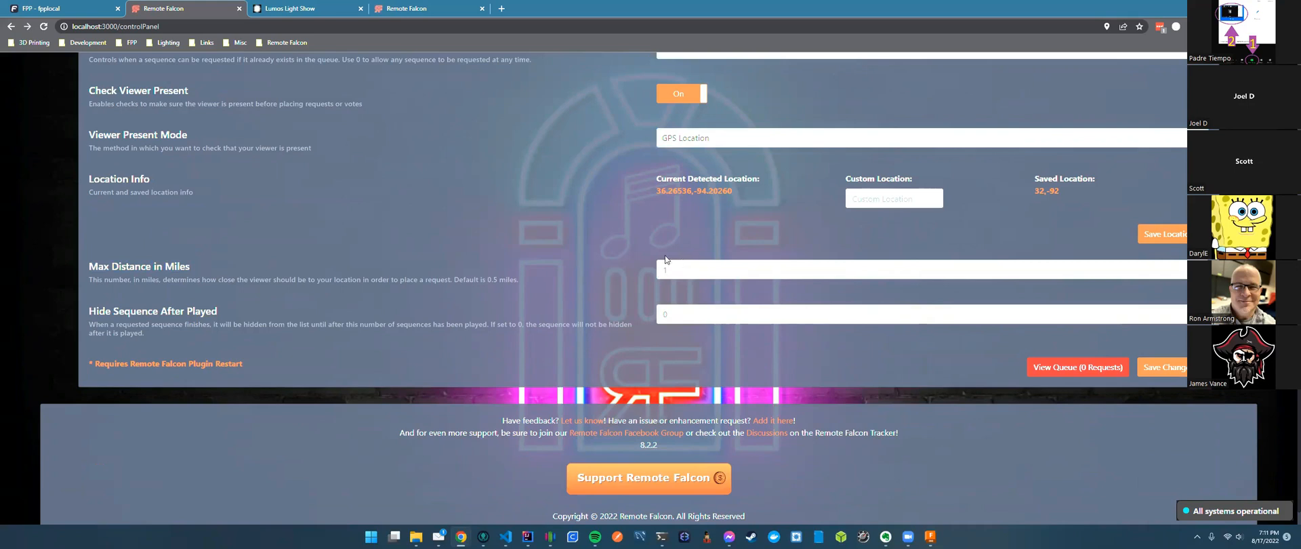
left_click(680, 96)
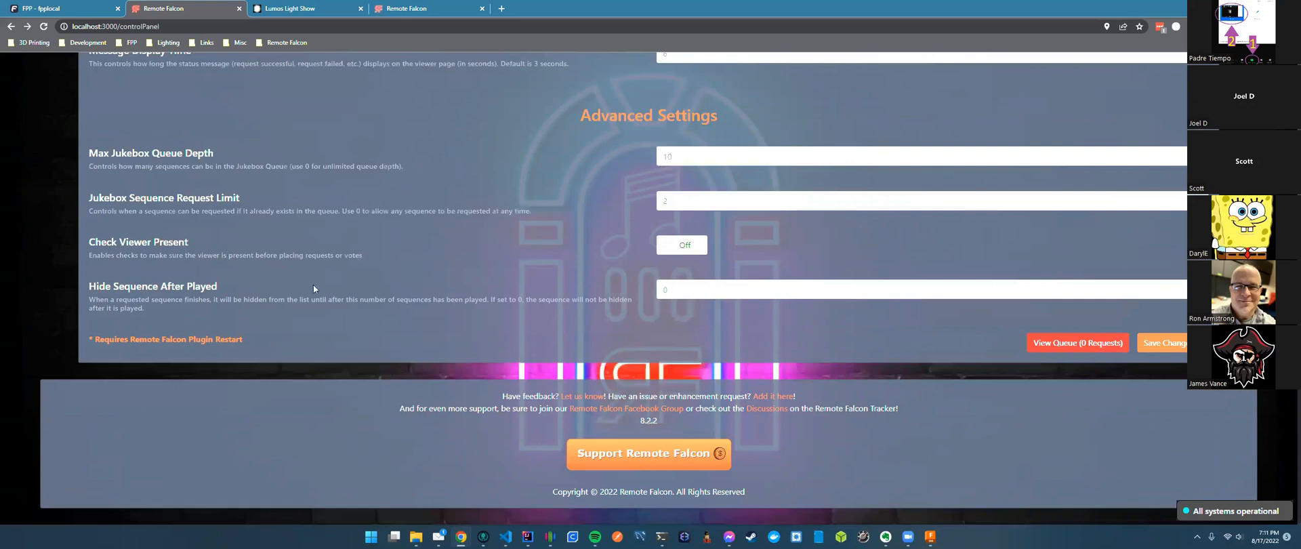
left_click_drag(229, 284, 99, 287)
left_click(247, 292)
type("2")
left_click_drag(226, 287, 91, 286)
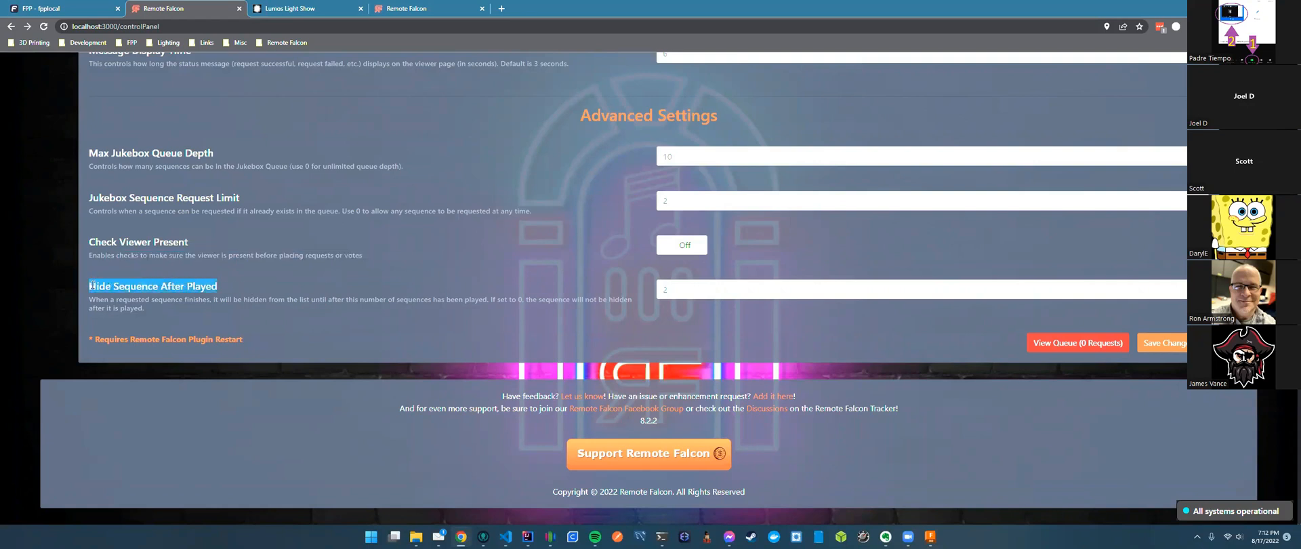
left_click(153, 283)
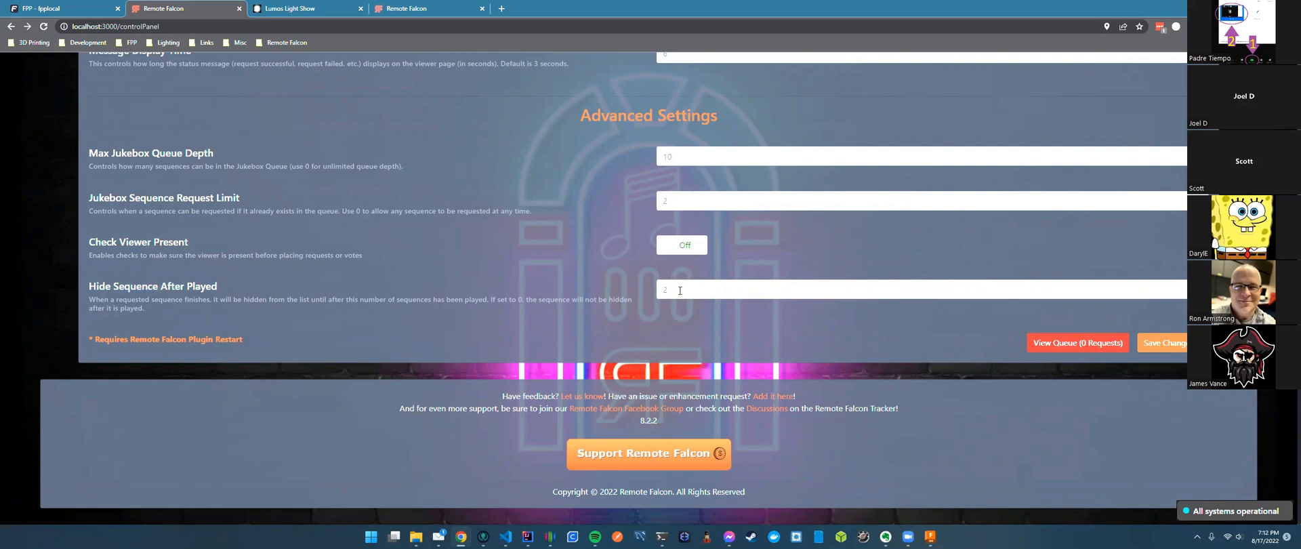
left_click(678, 288)
left_click(681, 290)
left_click(693, 284)
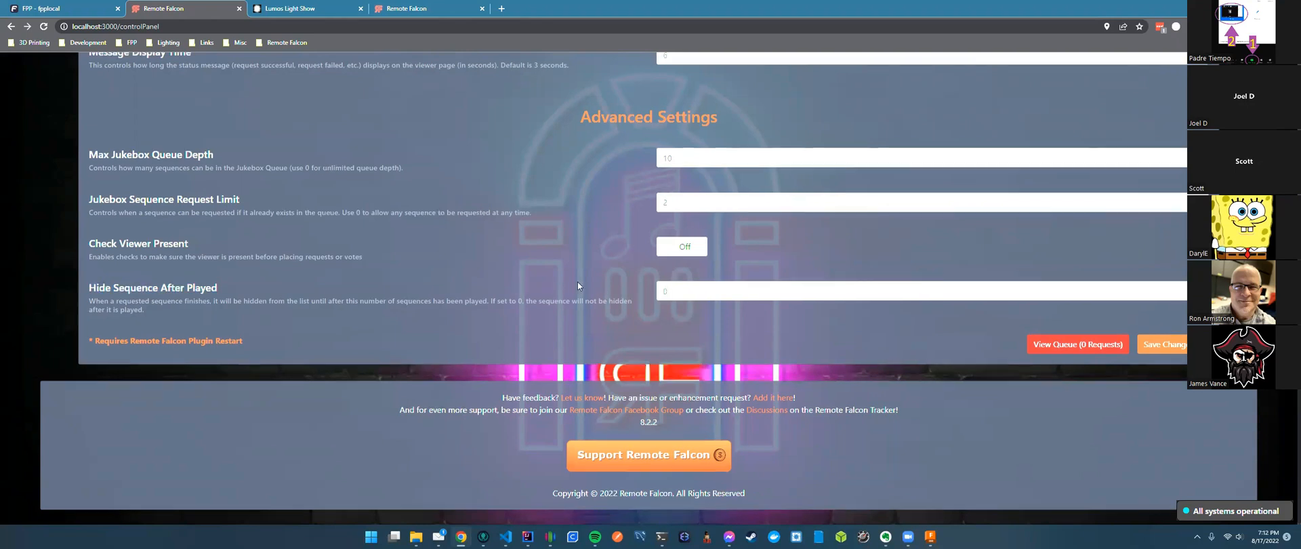
scroll(578, 282, "up", 5)
left_click(694, 283)
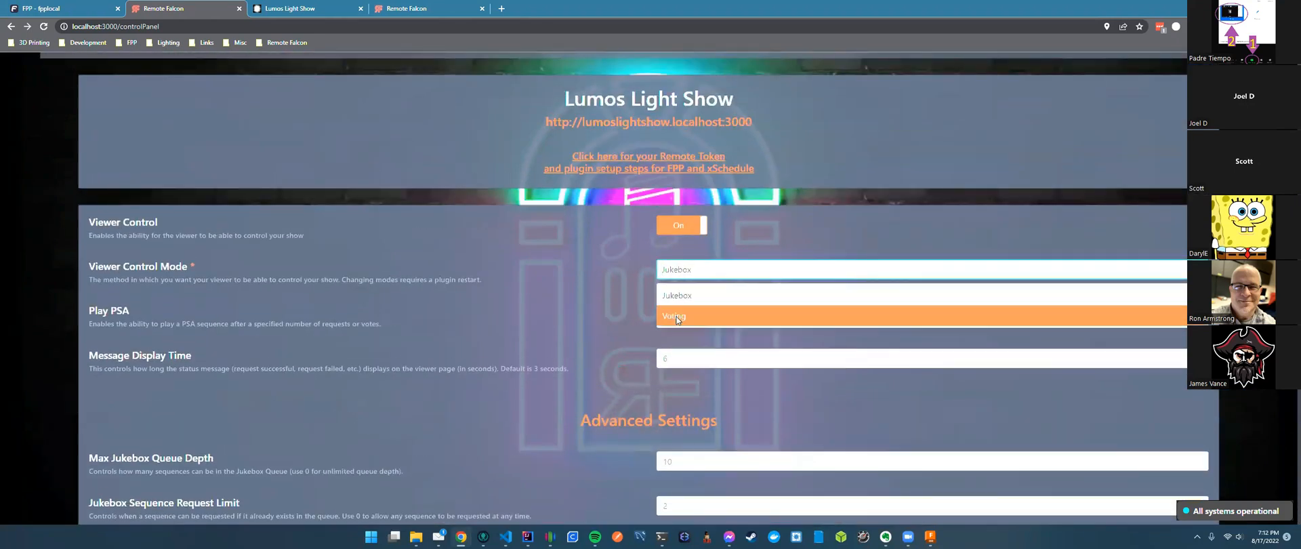
left_click(681, 315)
scroll(587, 306, "down", 1)
scroll(587, 307, "down", 3)
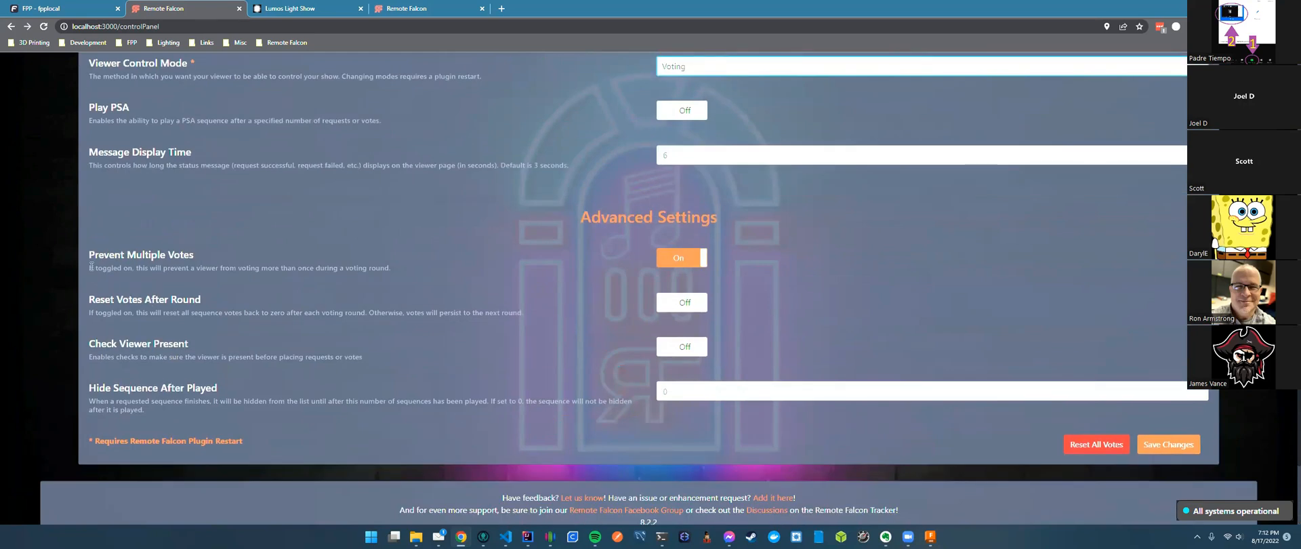
left_click_drag(91, 252, 189, 257)
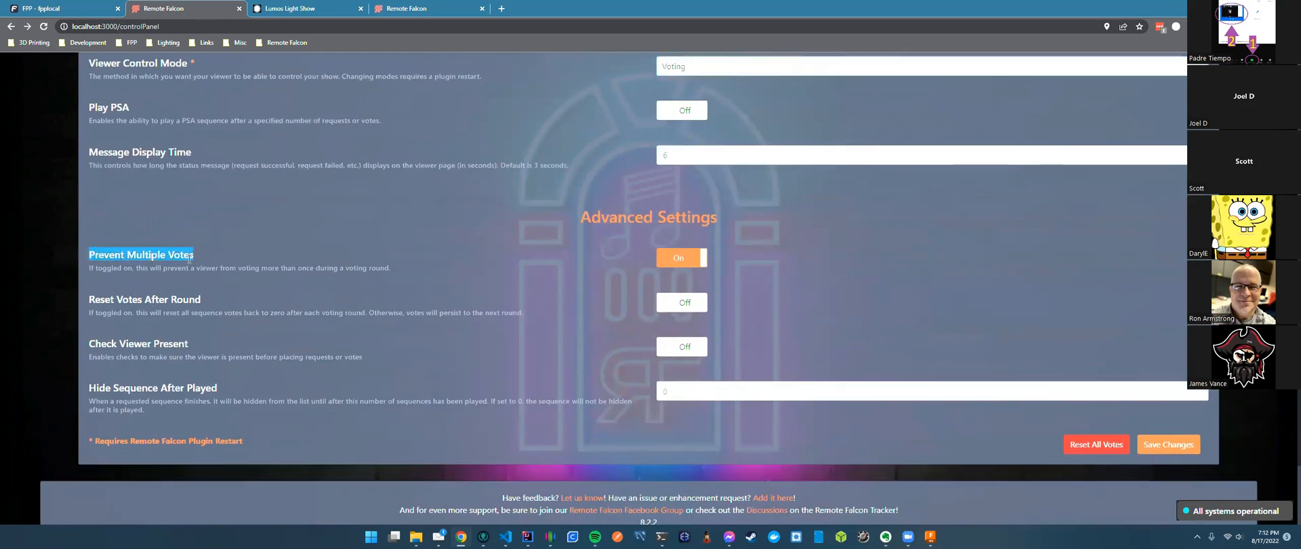
left_click_drag(213, 299, 88, 300)
left_click(183, 274)
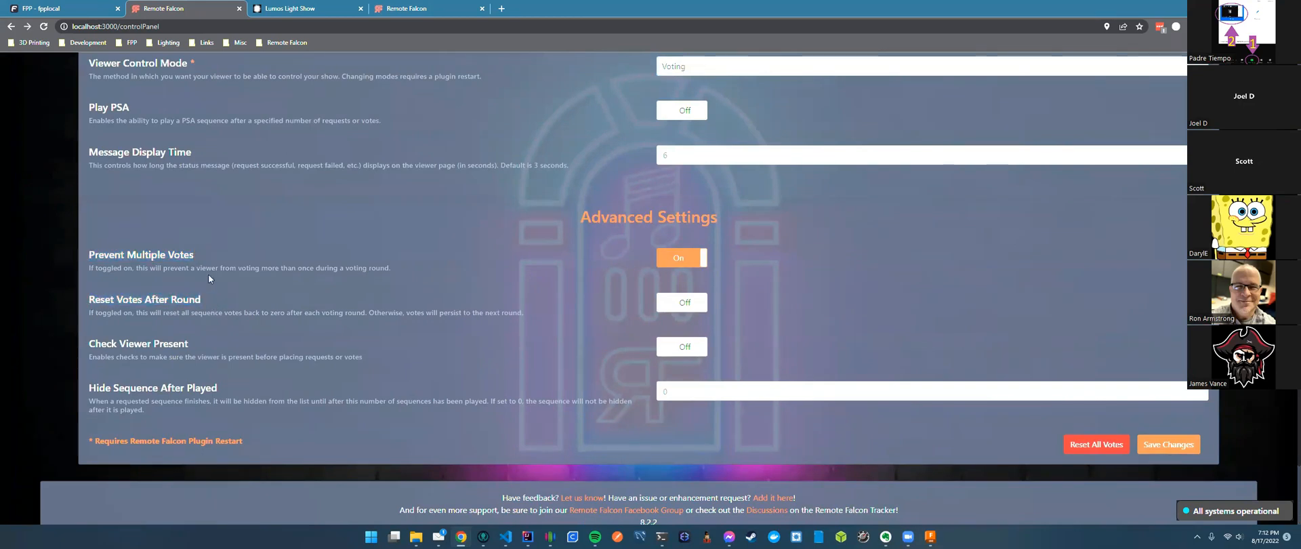
left_click_drag(89, 254, 204, 251)
left_click(233, 252)
left_click_drag(202, 307, 87, 308)
left_click(362, 311)
scroll(517, 286, "up", 4)
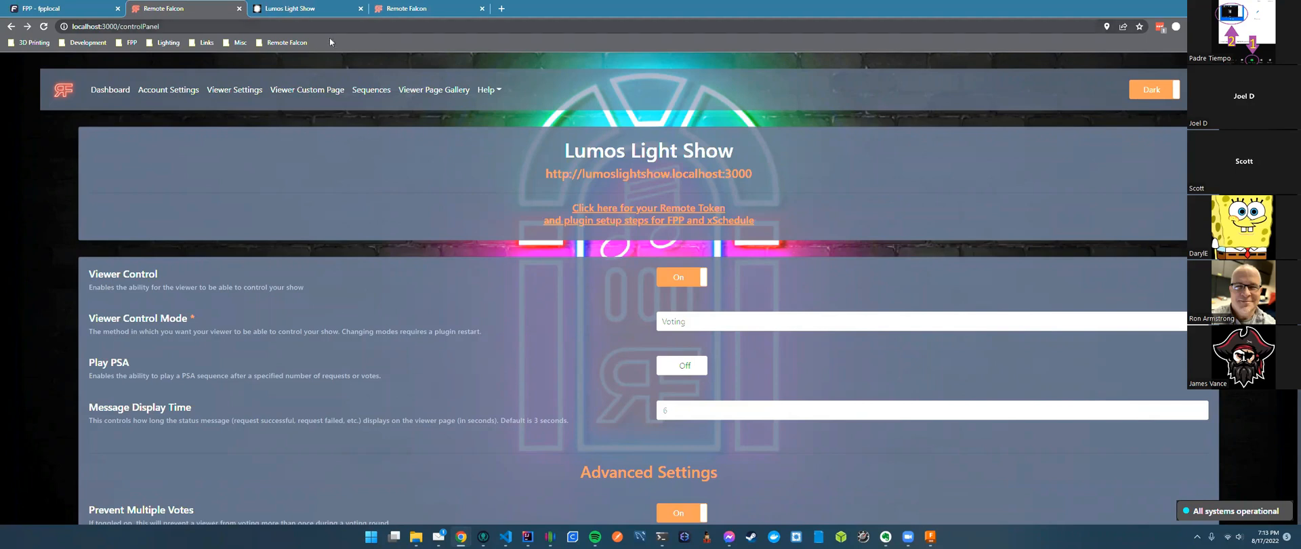
left_click(391, 9)
double_click(84, 27)
left_click(210, 29)
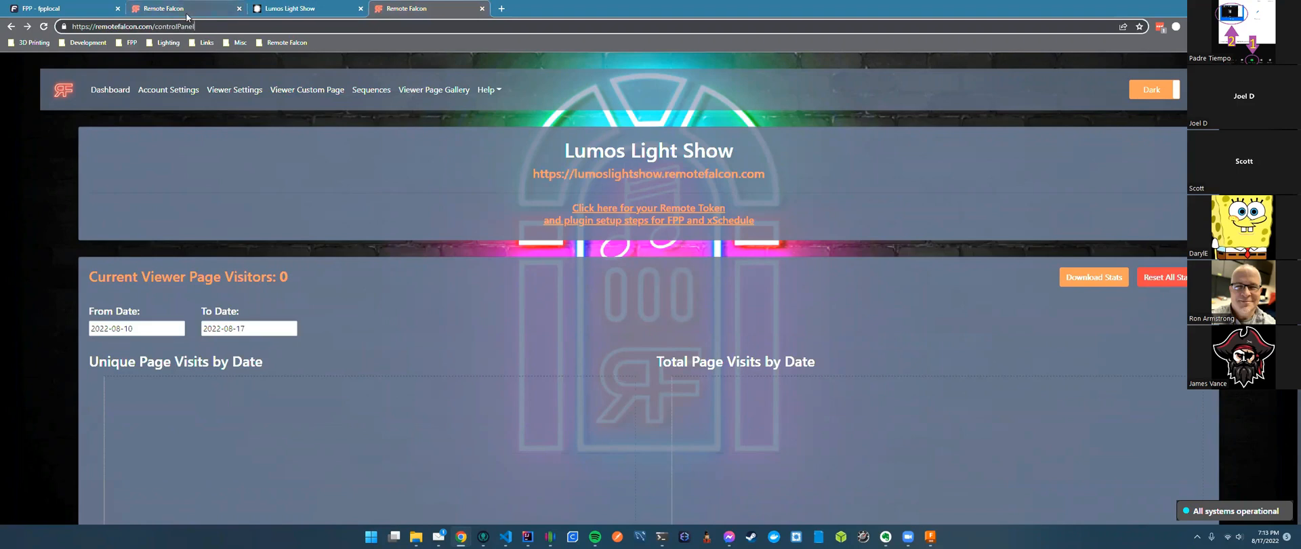
left_click(188, 16)
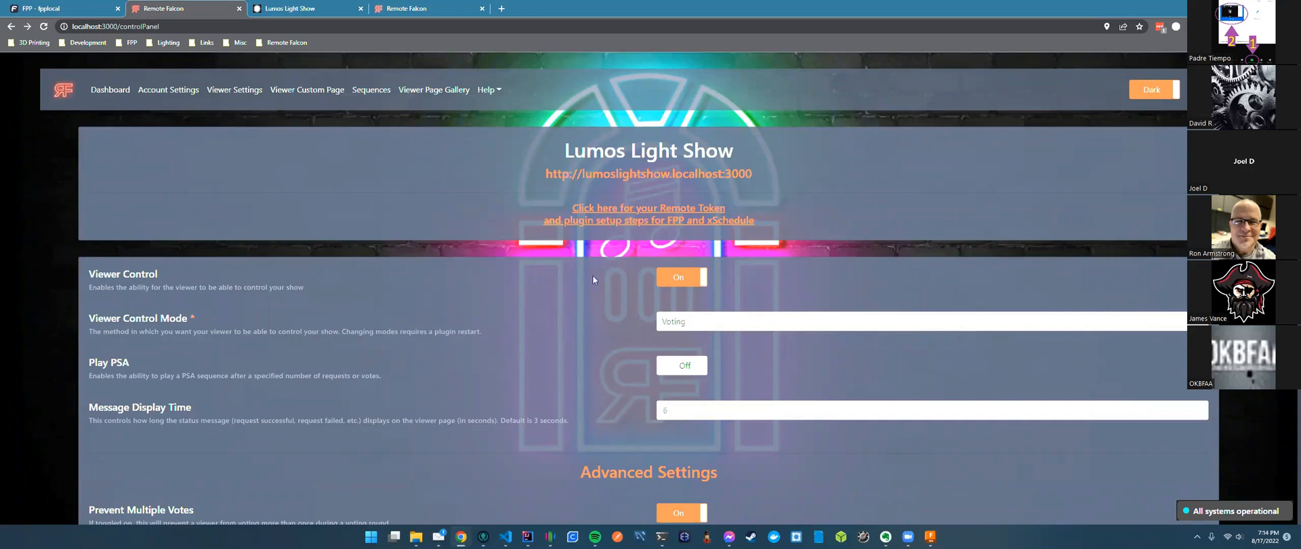
Switch Viewer Control Mode to Jukebox and look over the two jukebox queue settings.
scroll(603, 285, "down", 1)
left_click(685, 272)
left_click(684, 298)
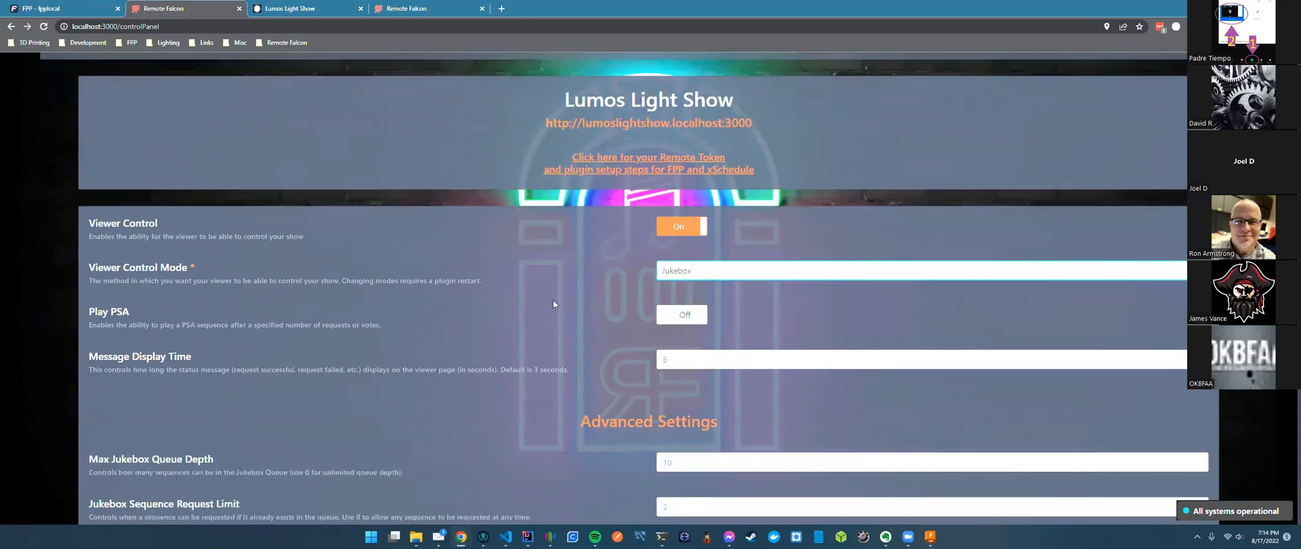
scroll(587, 290, "down", 4)
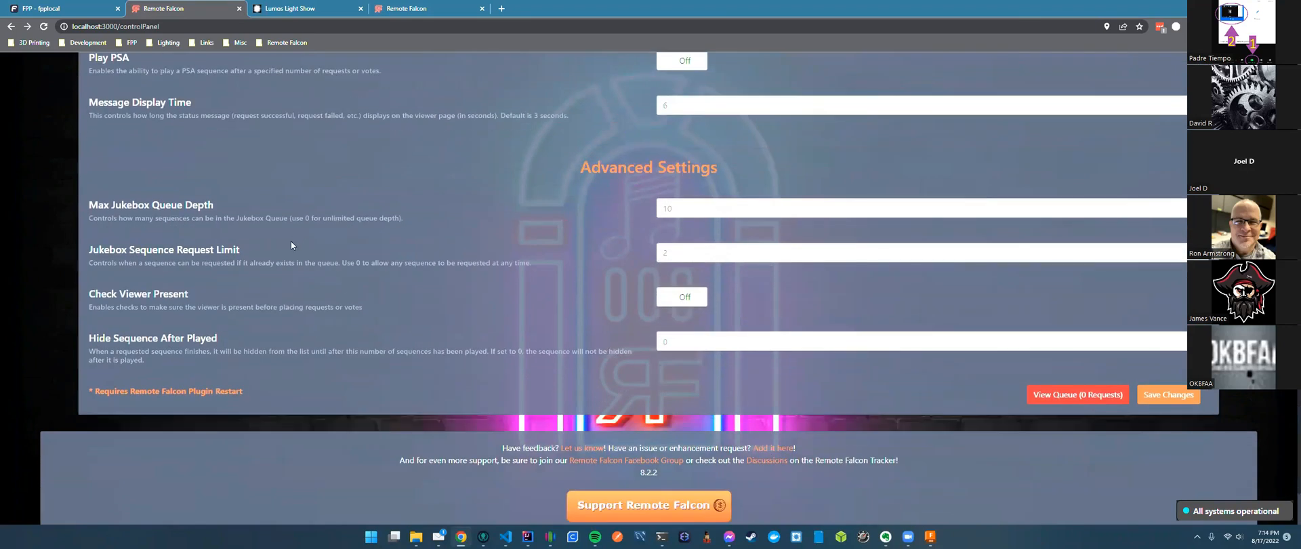
left_click_drag(241, 250, 85, 214)
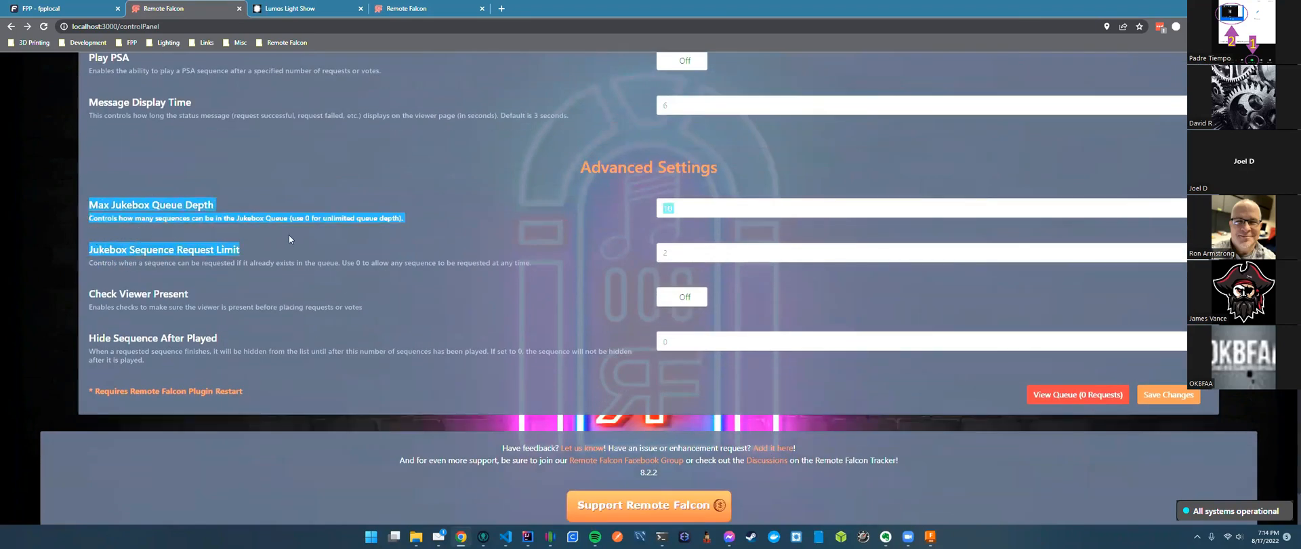
left_click(289, 236)
left_click_drag(91, 208, 247, 208)
left_click_drag(93, 248, 283, 250)
left_click(193, 197)
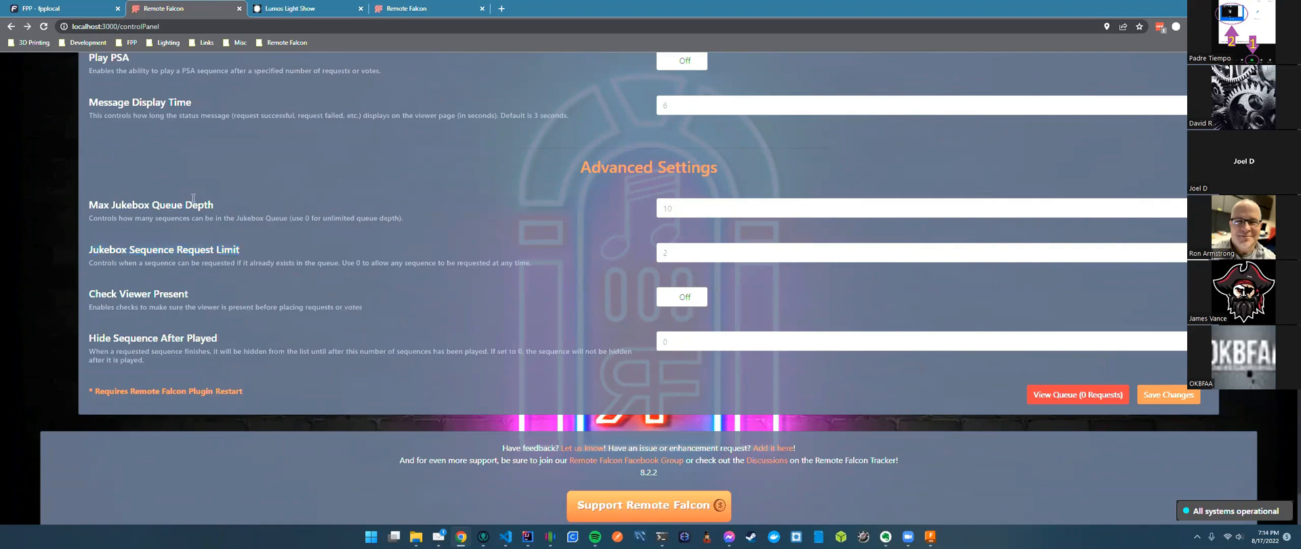
left_click_drag(213, 206, 89, 205)
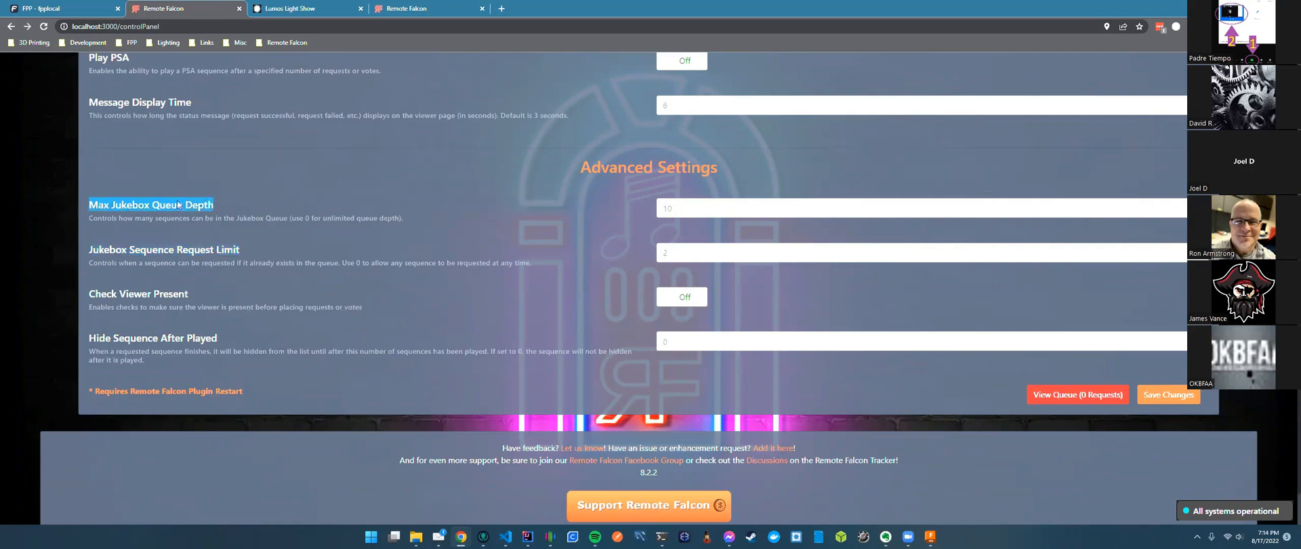
left_click(186, 202)
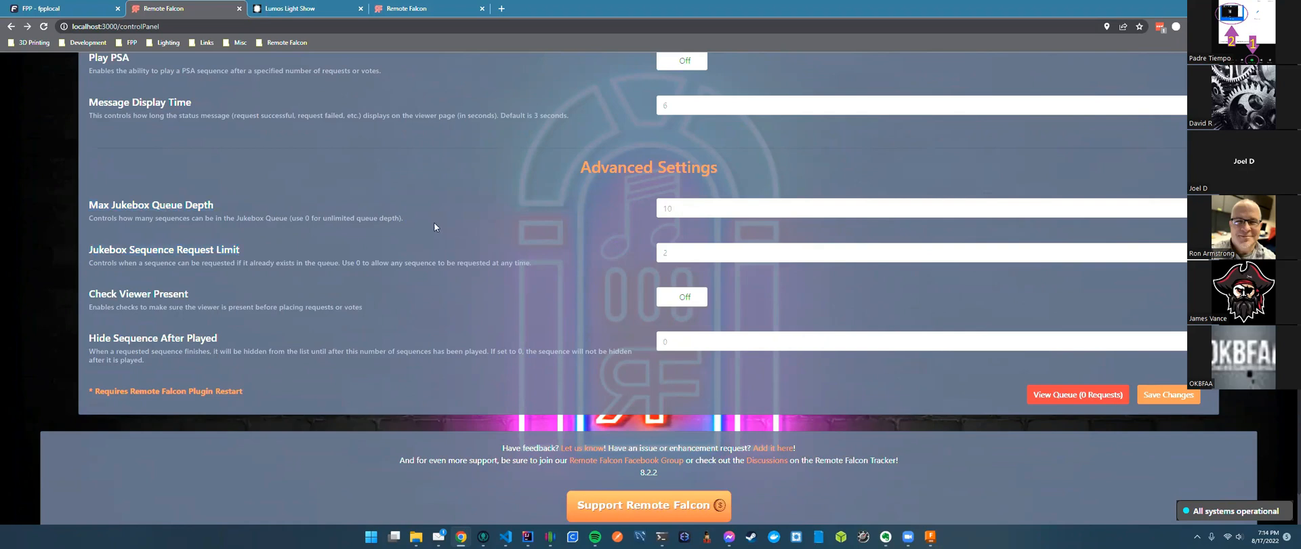
Set Max Jukebox Queue Depth and Jukebox Sequence Request Limit both to 5.
left_click_drag(683, 208, 643, 211)
type("5")
left_click_drag(679, 204, 661, 207)
key("Tab")
left_click(695, 255)
double_click(668, 249)
type("3")
left_click(669, 249)
Review the queue setting headings, then switch to the FPP Remote Falcon plugin page.
left_click_drag(214, 204, 279, 246)
left_click(325, 229)
left_click_drag(217, 204, 89, 205)
left_click(295, 217)
scroll(309, 198, "up", 2)
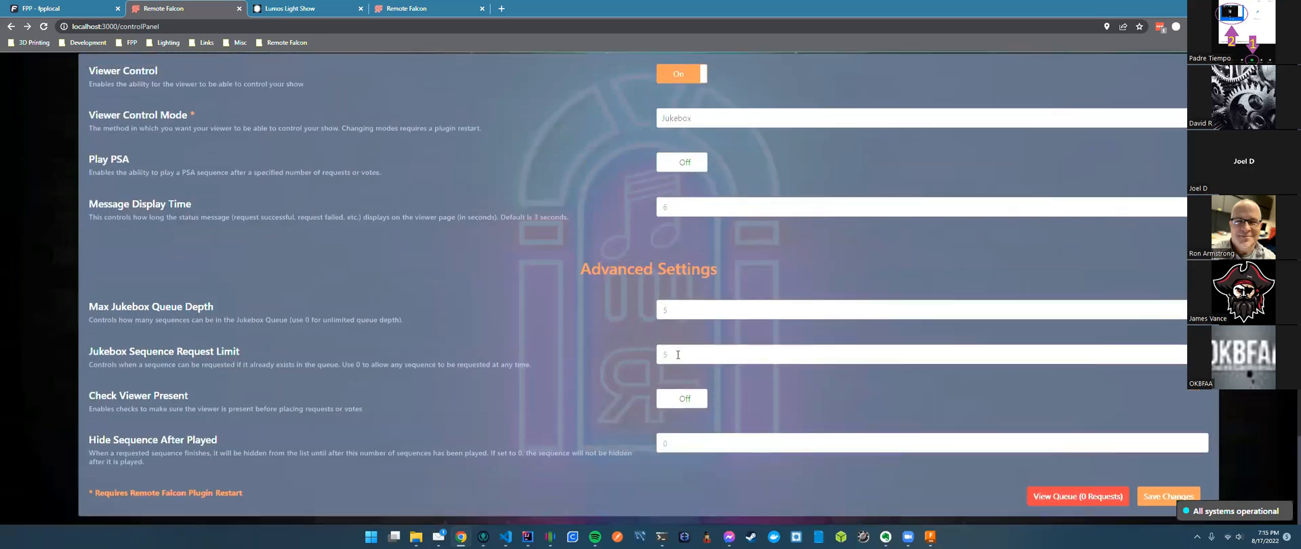
left_click_drag(258, 352, 86, 353)
left_click(266, 344)
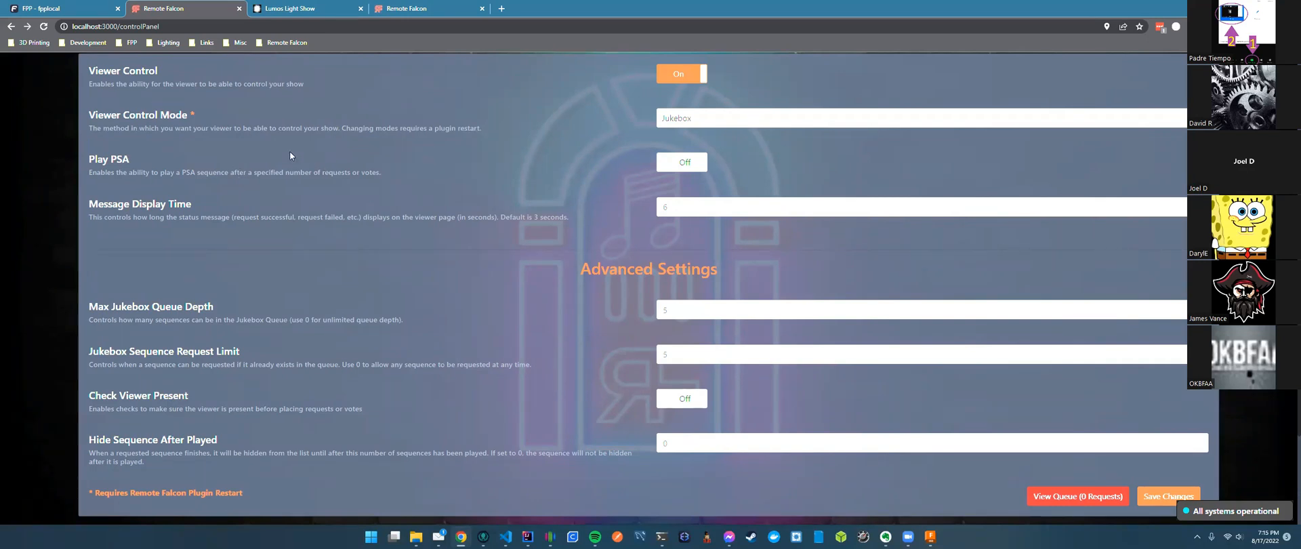
left_click(76, 13)
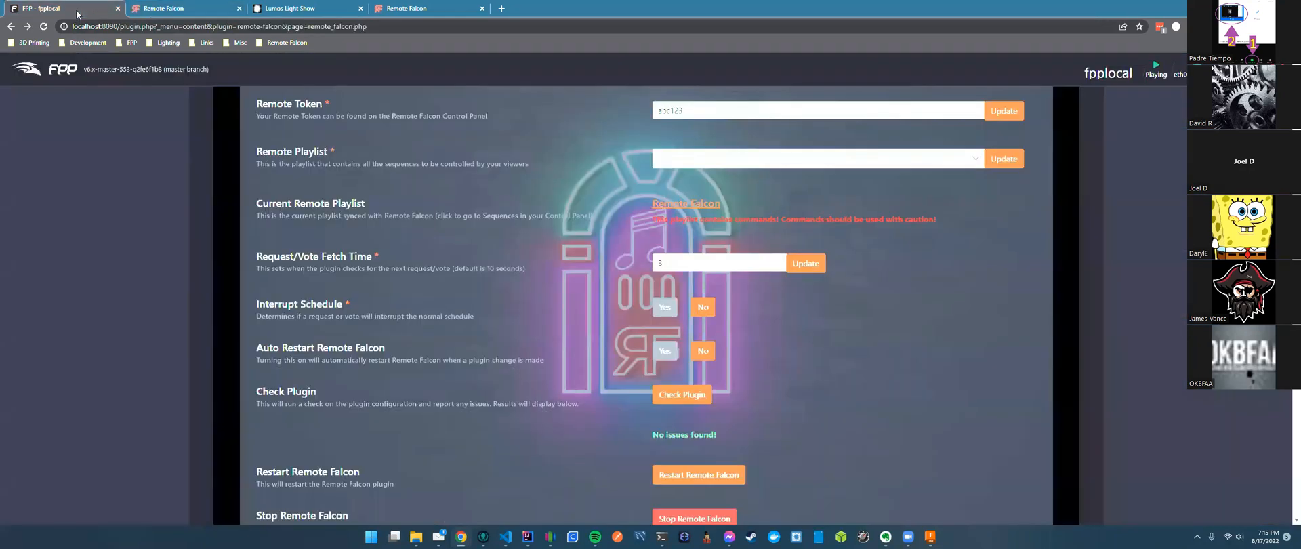
scroll(540, 257, "up", 3)
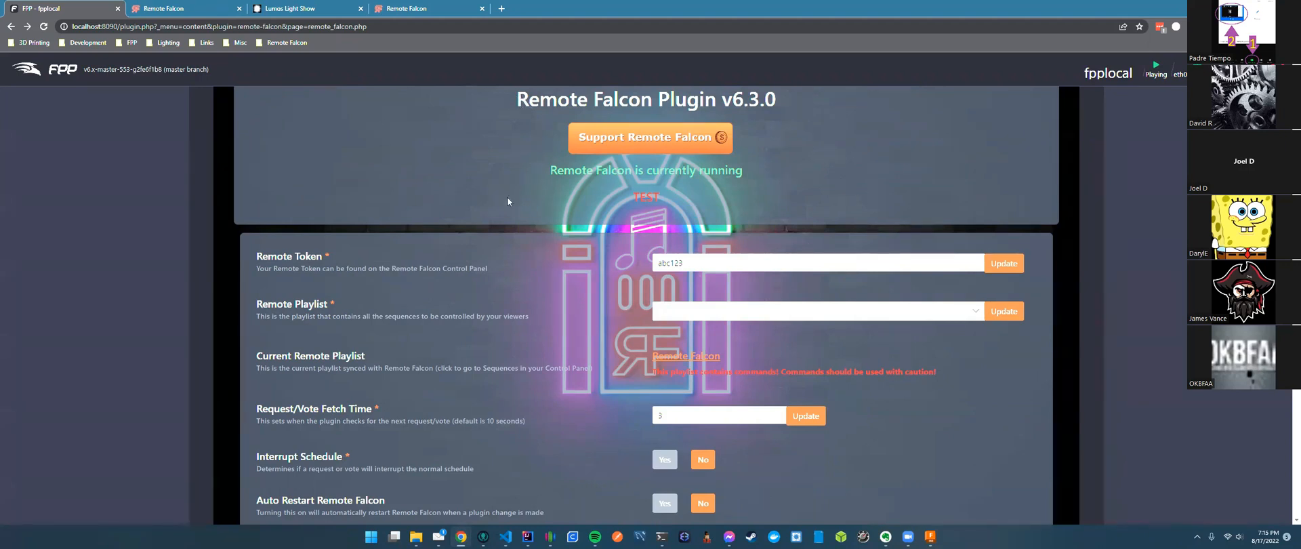
scroll(507, 202, "down", 2)
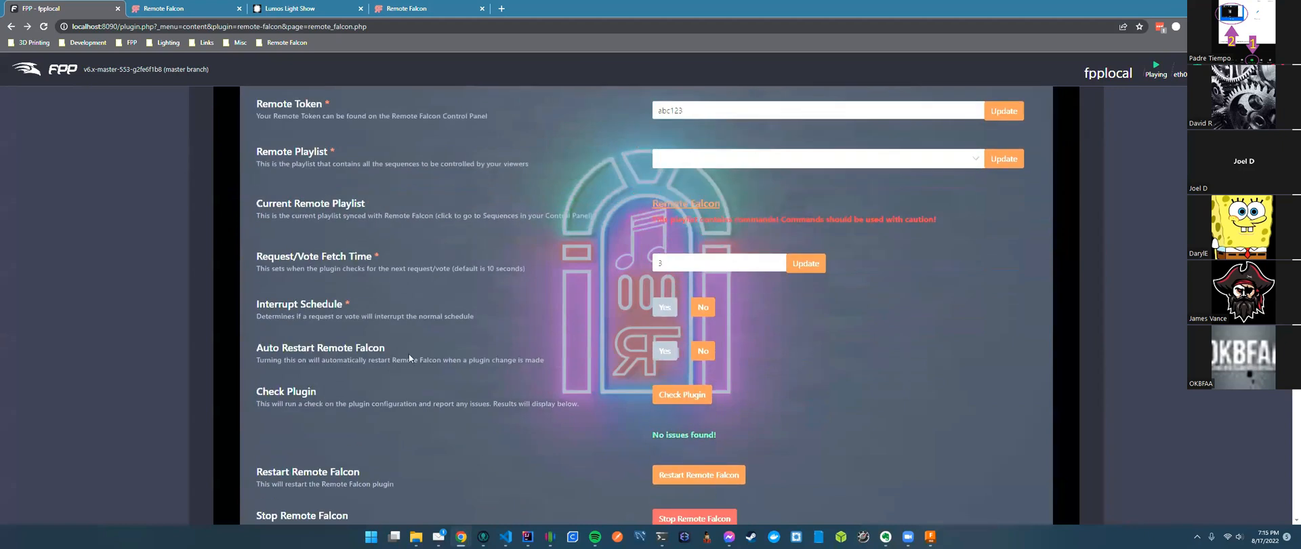
scroll(504, 318, "up", 1)
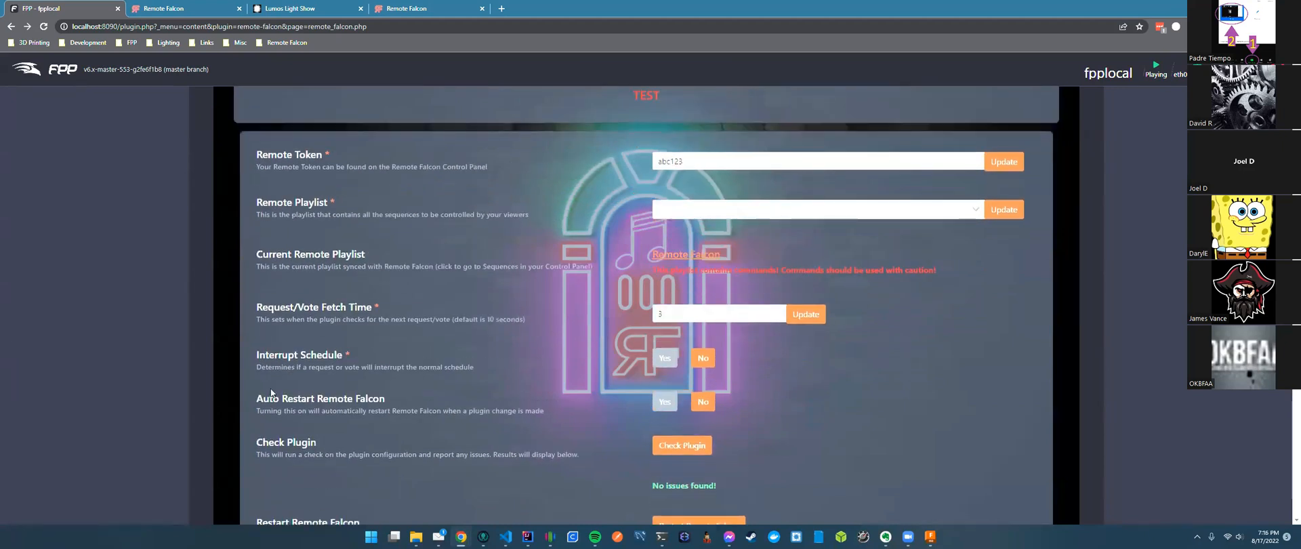
left_click_drag(257, 398, 386, 399)
left_click(598, 443)
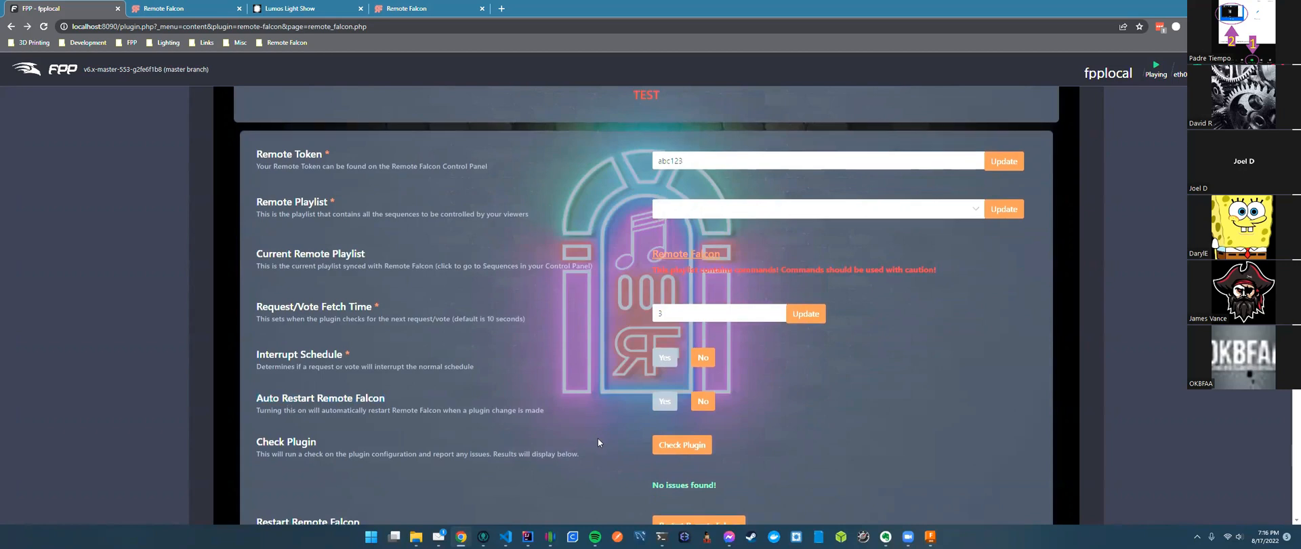
scroll(598, 443, "down", 2)
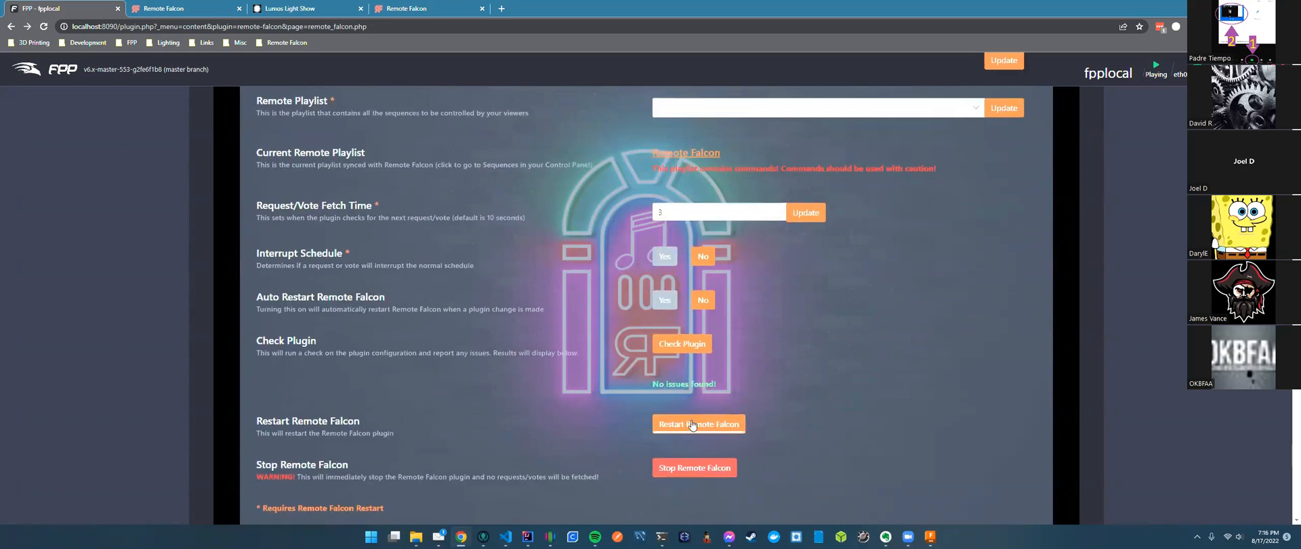
left_click(172, 13)
scroll(404, 253, "up", 2)
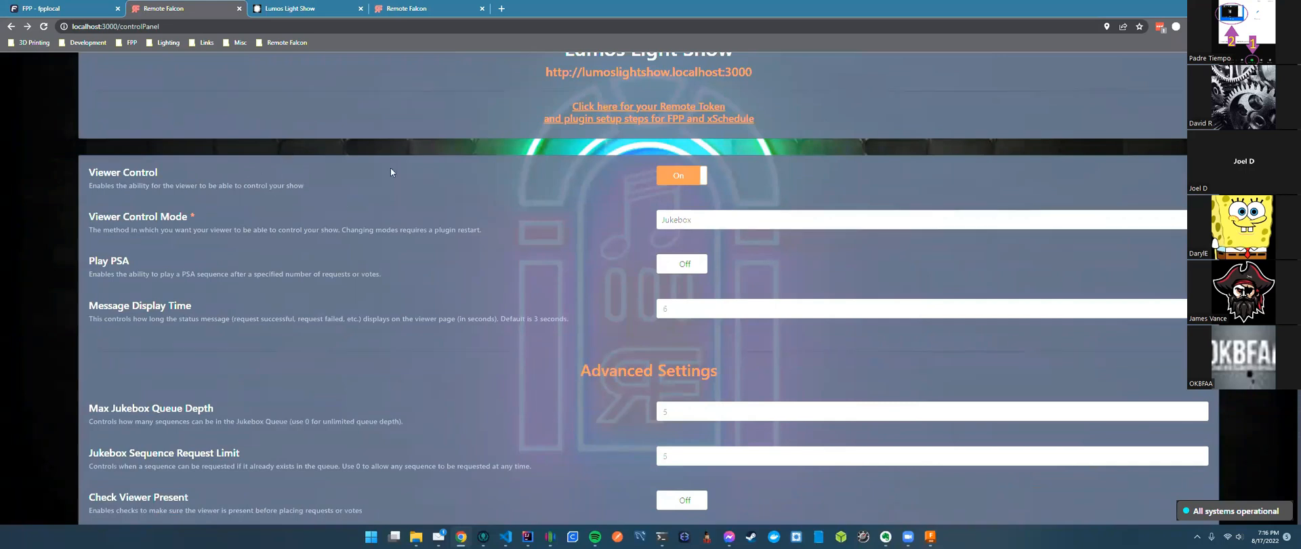
Scroll through the jukebox settings, then bring up the Lumos Light Show viewer page tab.
left_click_drag(89, 216, 191, 217)
left_click(244, 381)
scroll(212, 378, "down", 3)
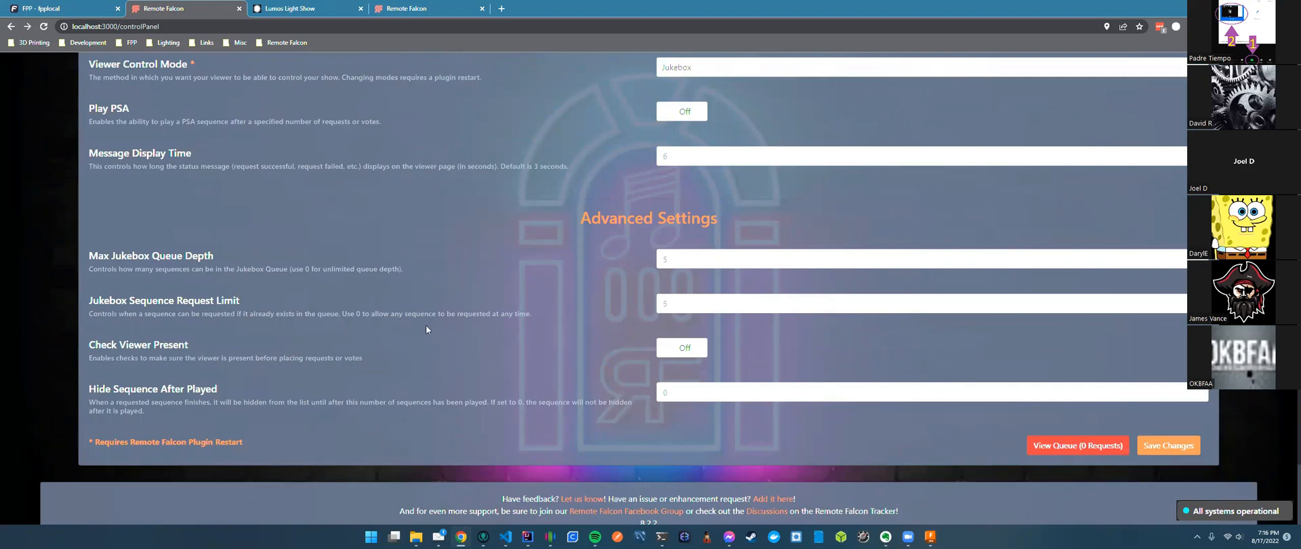
scroll(426, 326, "up", 2)
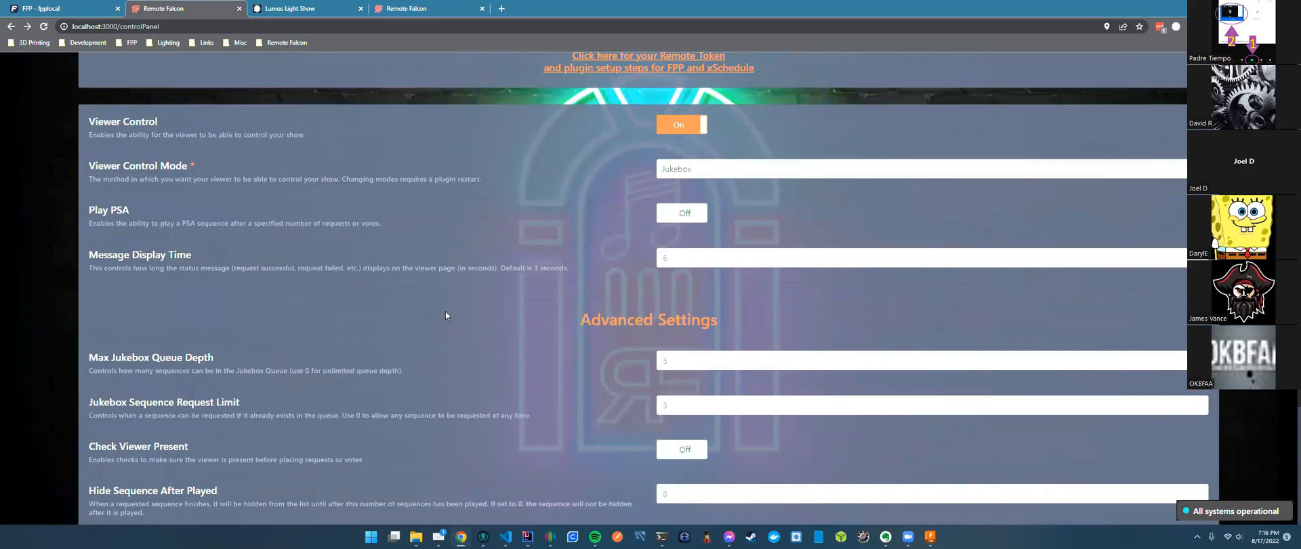
scroll(445, 315, "up", 3)
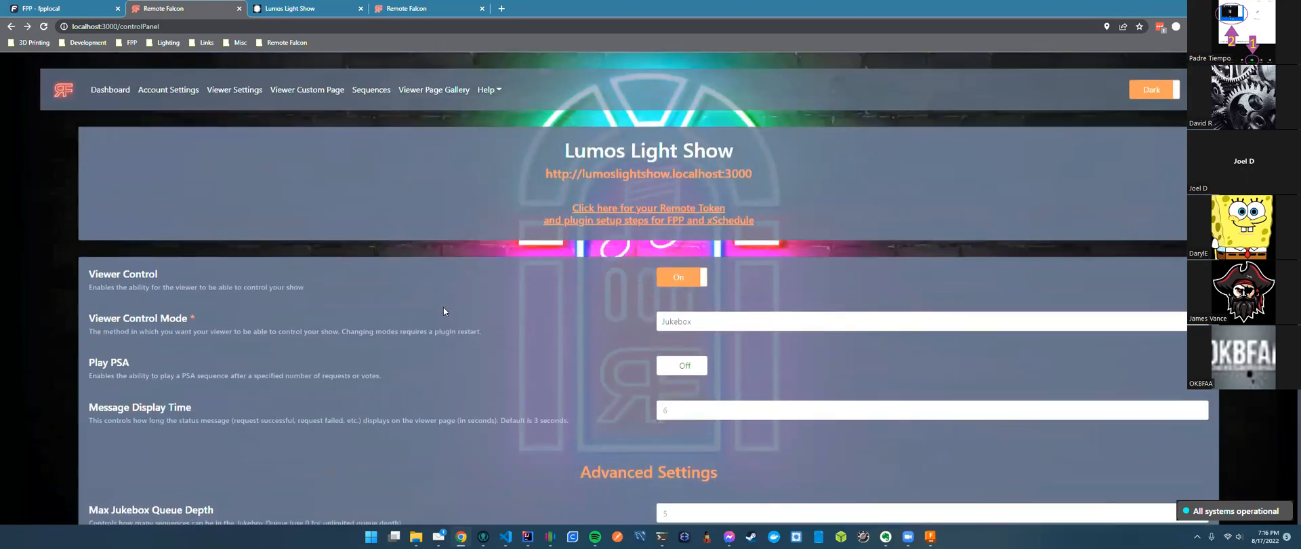
scroll(428, 309, "down", 7)
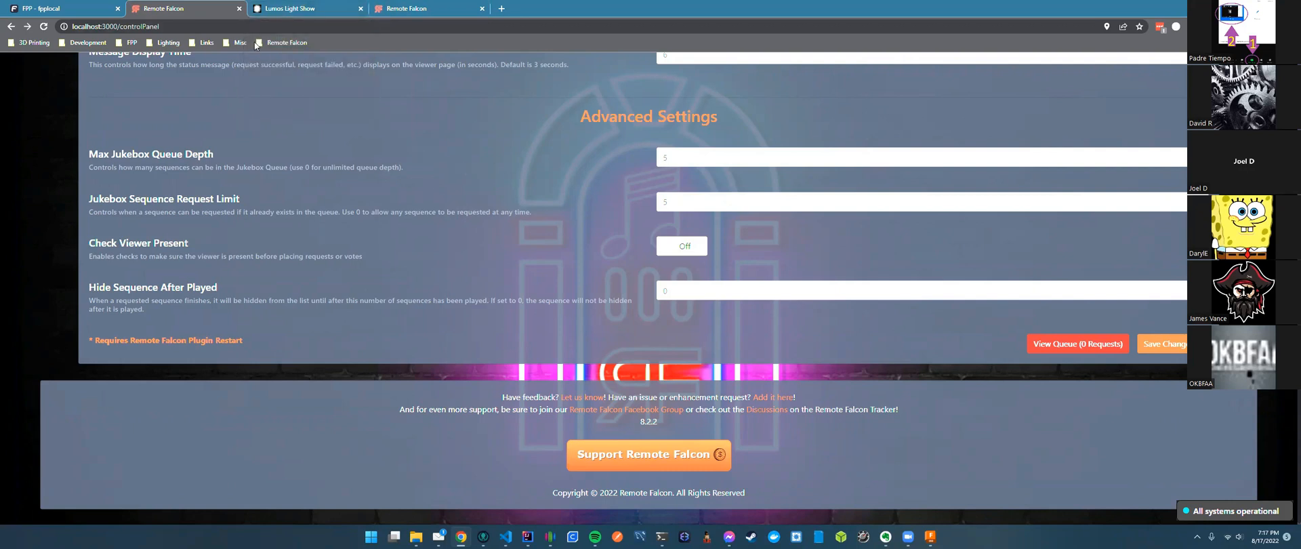
key("ctrl+Tab")
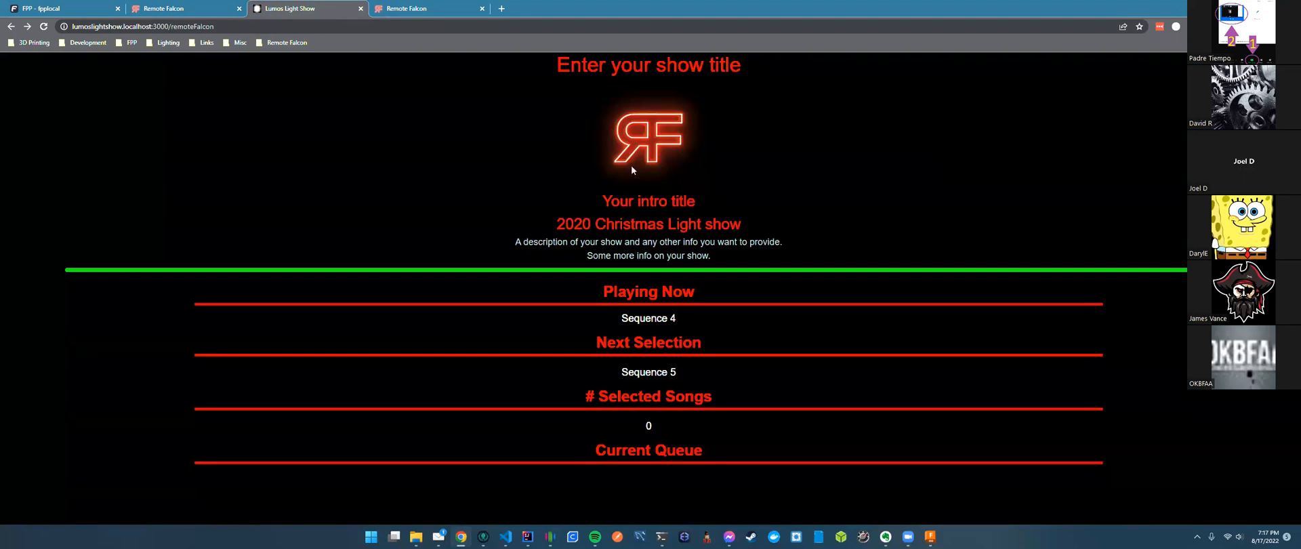
Go back to the Remote Falcon control panel and open the Viewer Custom Page HTML editor.
left_click(225, 12)
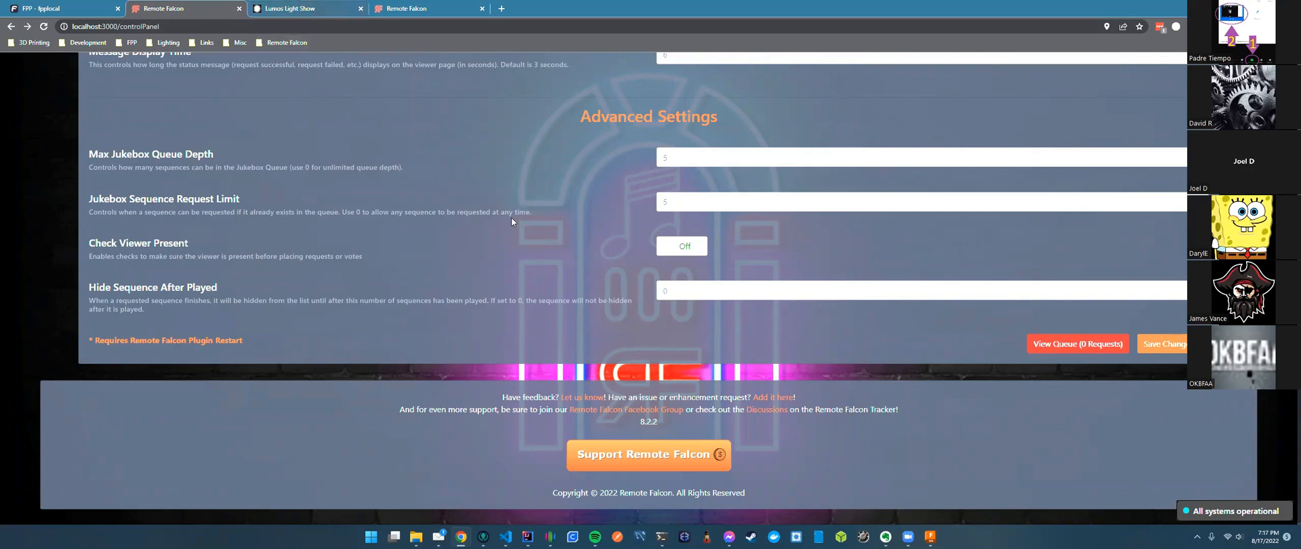
scroll(512, 221, "up", 5)
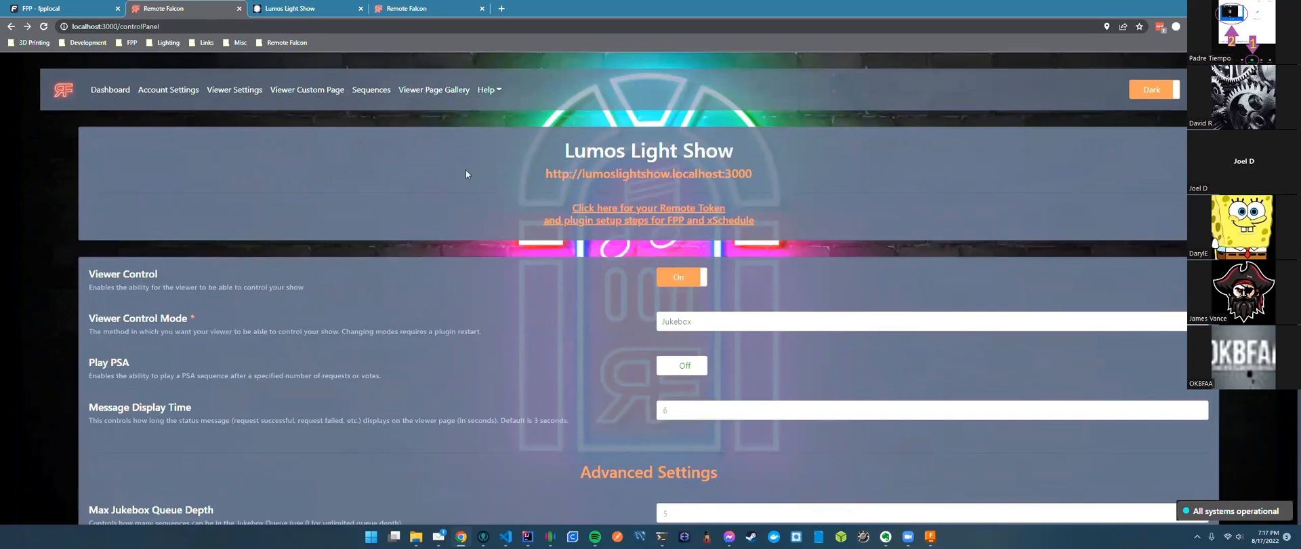
left_click(301, 91)
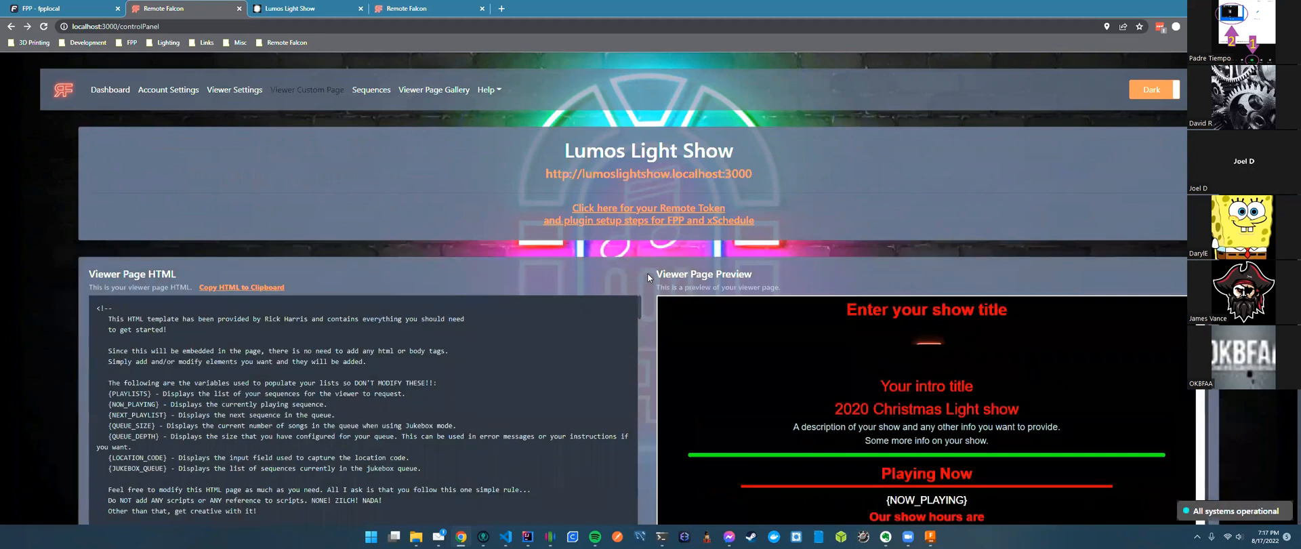
scroll(648, 273, "down", 3)
scroll(647, 274, "down", 1)
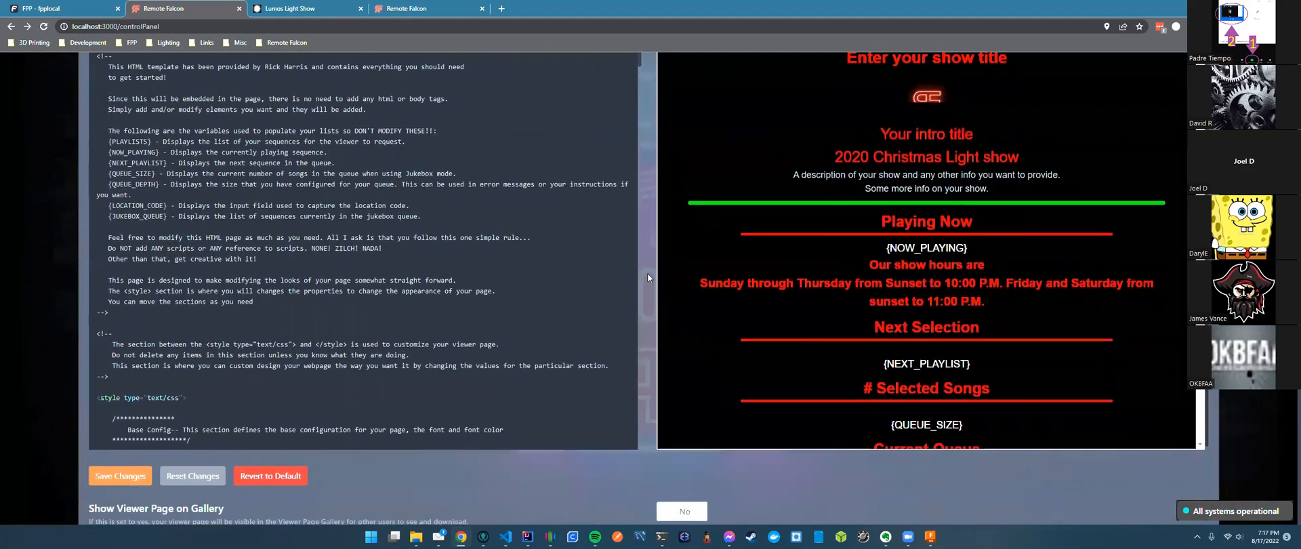
scroll(648, 273, "up", 1)
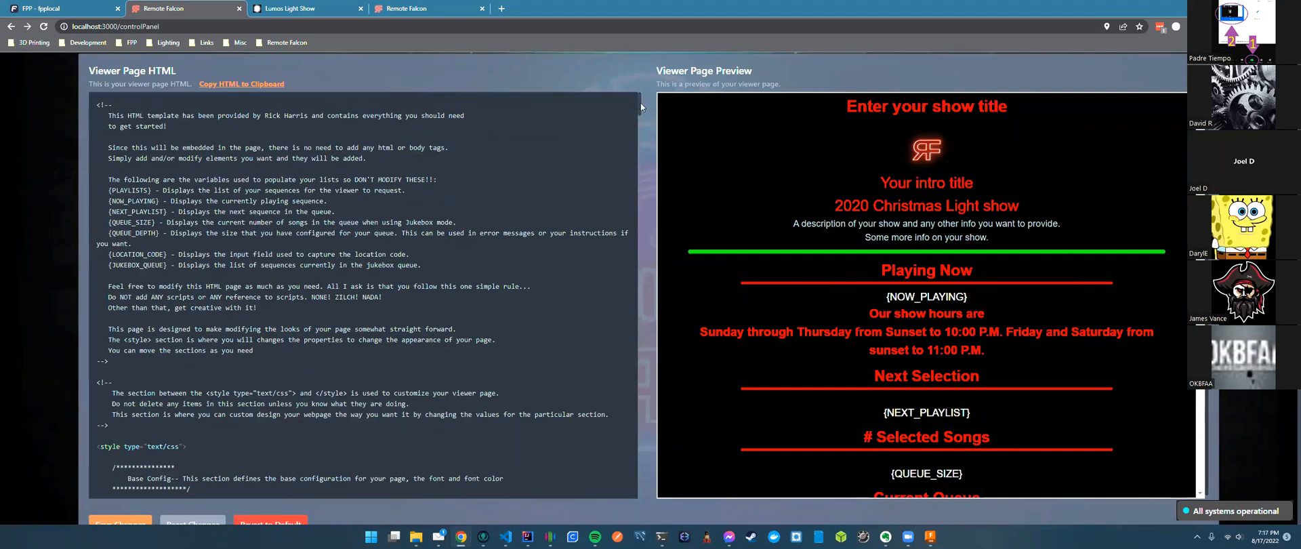
scroll(633, 115, "down", 5)
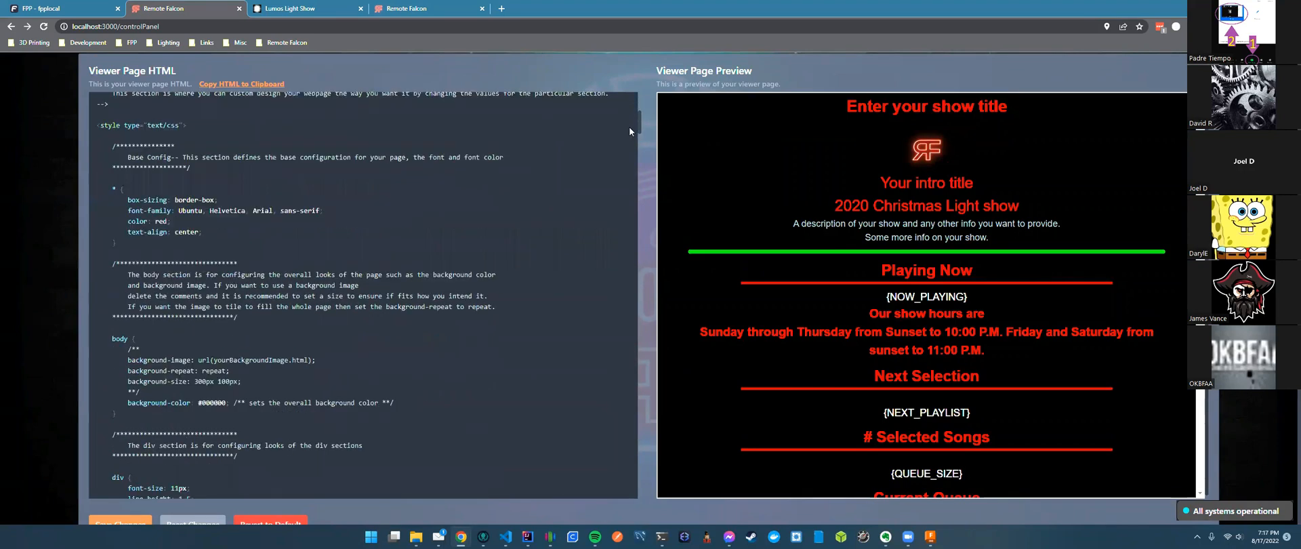
scroll(629, 125, "up", 2)
scroll(631, 118, "down", 4)
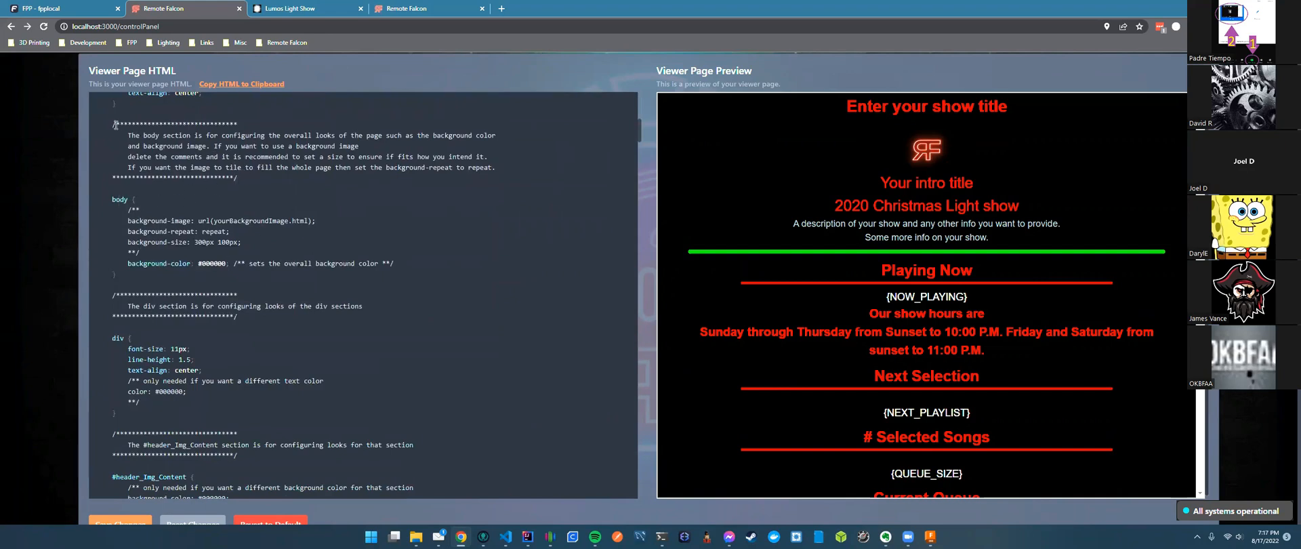
left_click_drag(115, 124, 268, 179)
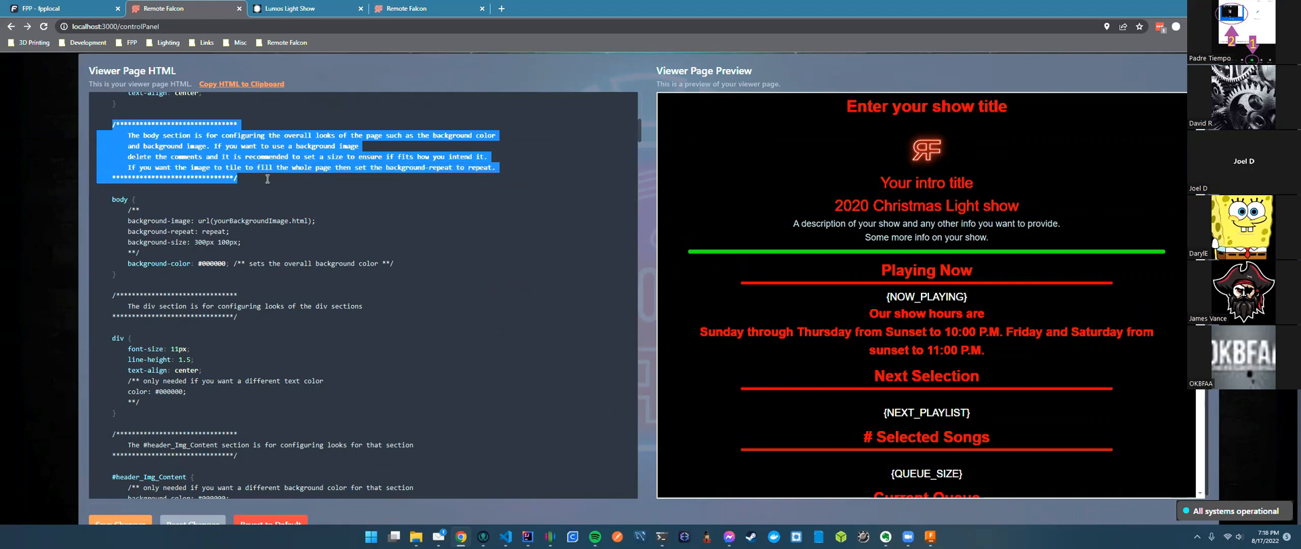
left_click(189, 192)
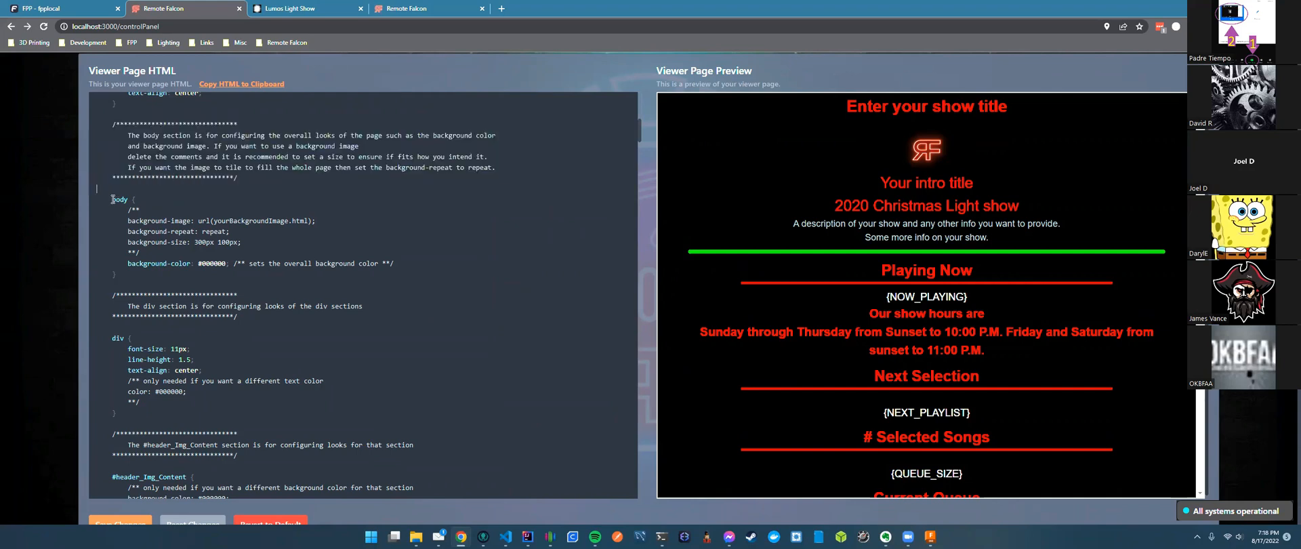
left_click_drag(113, 199, 176, 279)
left_click(350, 234)
left_click_drag(638, 128, 639, 414)
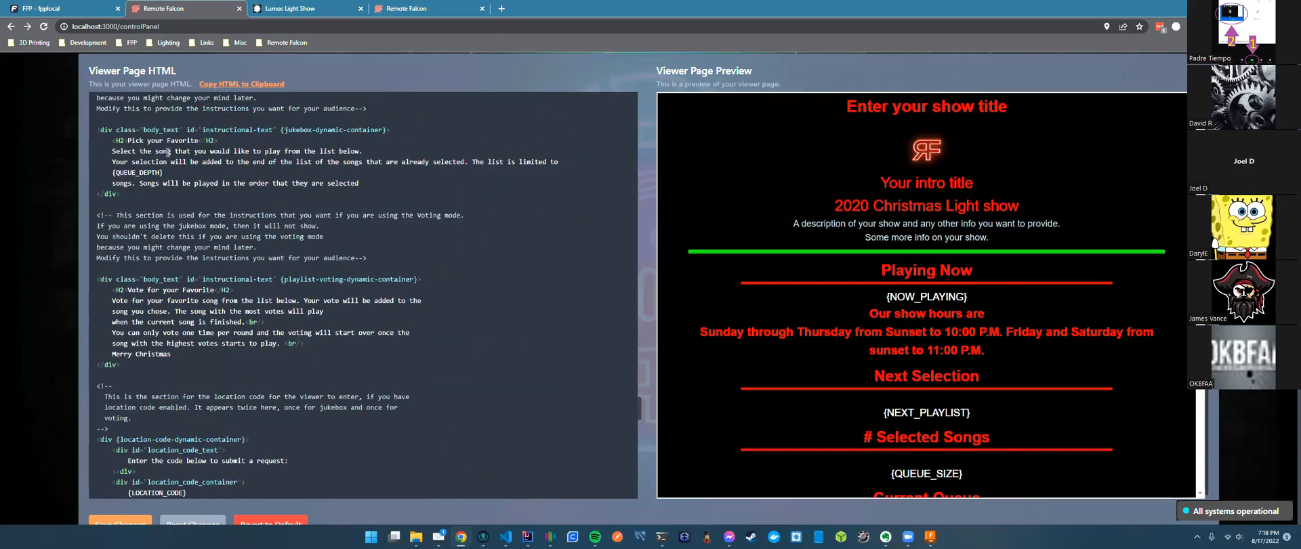
left_click_drag(127, 140, 197, 140)
Highlight the {QUEUE_DEPTH} placeholder in the viewer page HTML editor.
left_click(372, 179)
left_click(189, 172)
scroll(270, 183, "up", 1)
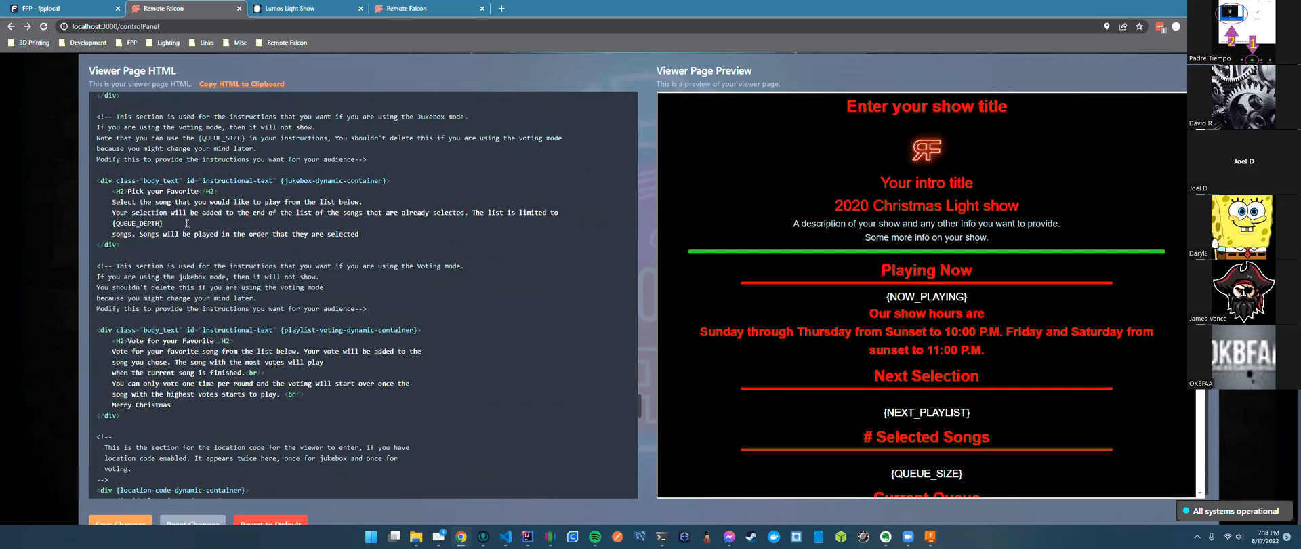
left_click_drag(164, 224, 110, 224)
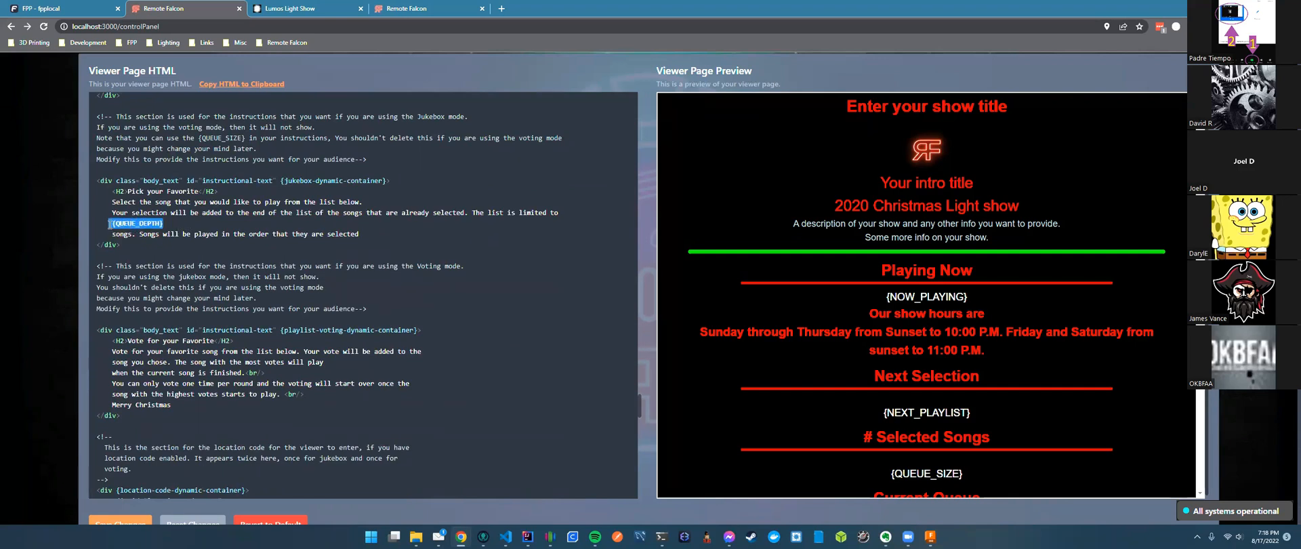
left_click(261, 247)
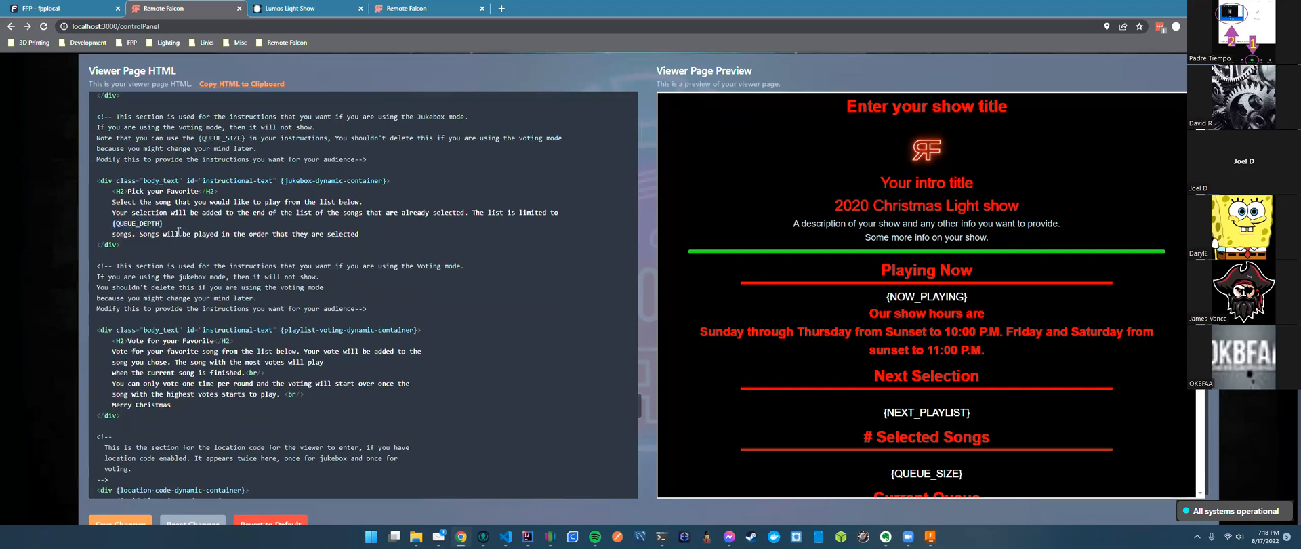
left_click_drag(166, 222, 112, 223)
left_click(108, 226)
left_click(266, 256)
scroll(973, 279, "down", 1)
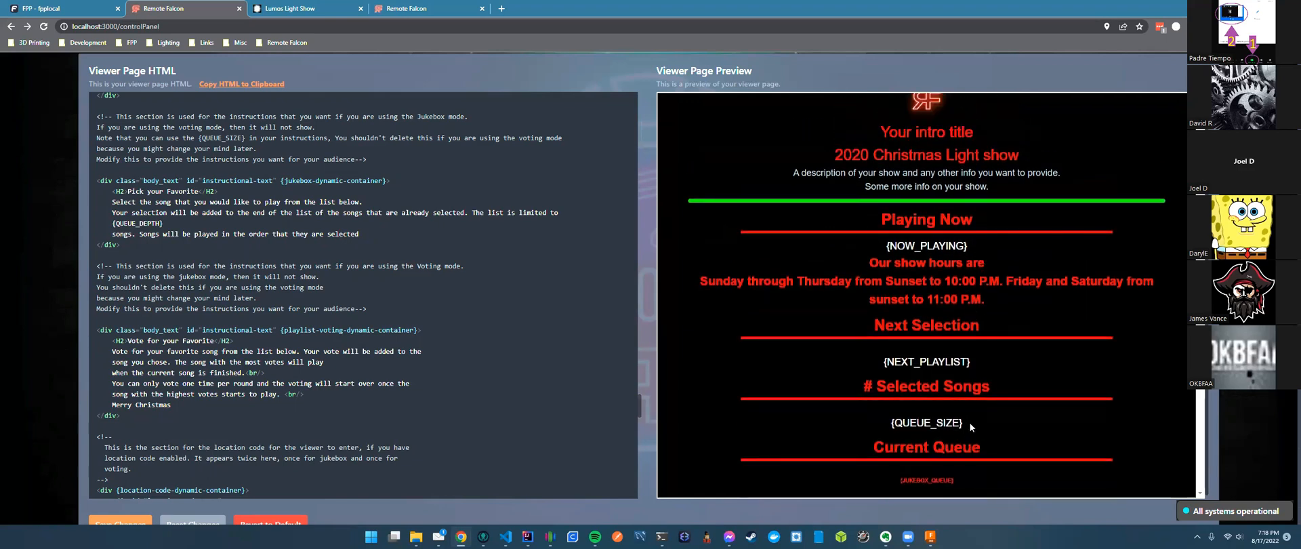
Check the {QUEUE_SIZE}, {NEXT_PLAYLIST} and {NOW_PLAYING} placeholders in the preview, then view the live page.
left_click_drag(969, 426, 884, 425)
left_click_drag(970, 361, 886, 366)
left_click_drag(966, 251, 884, 252)
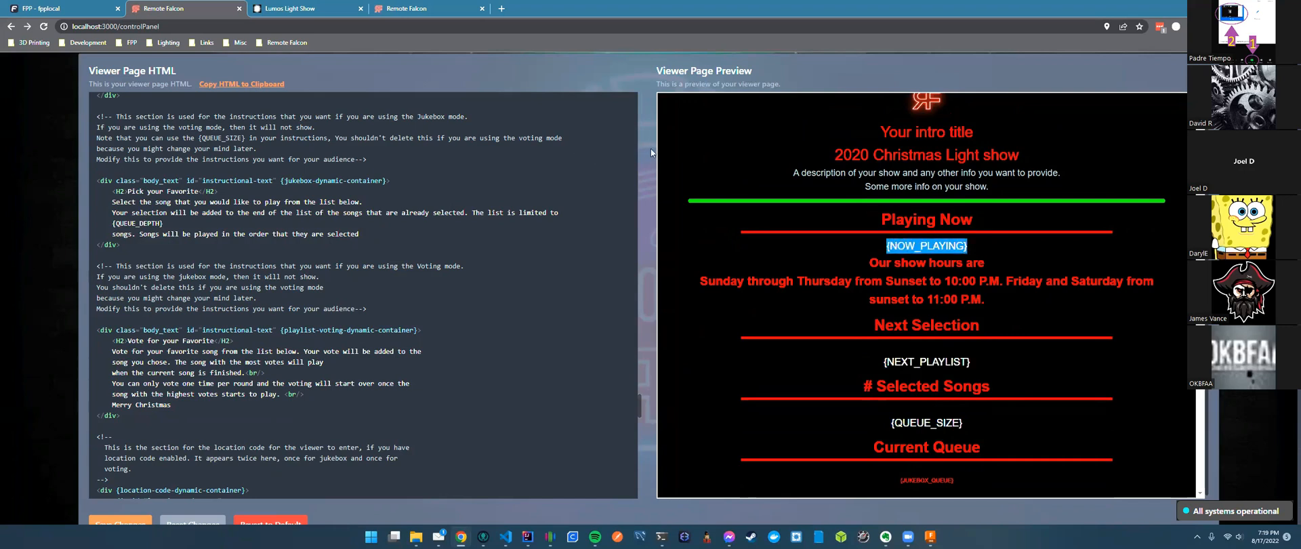
left_click(314, 10)
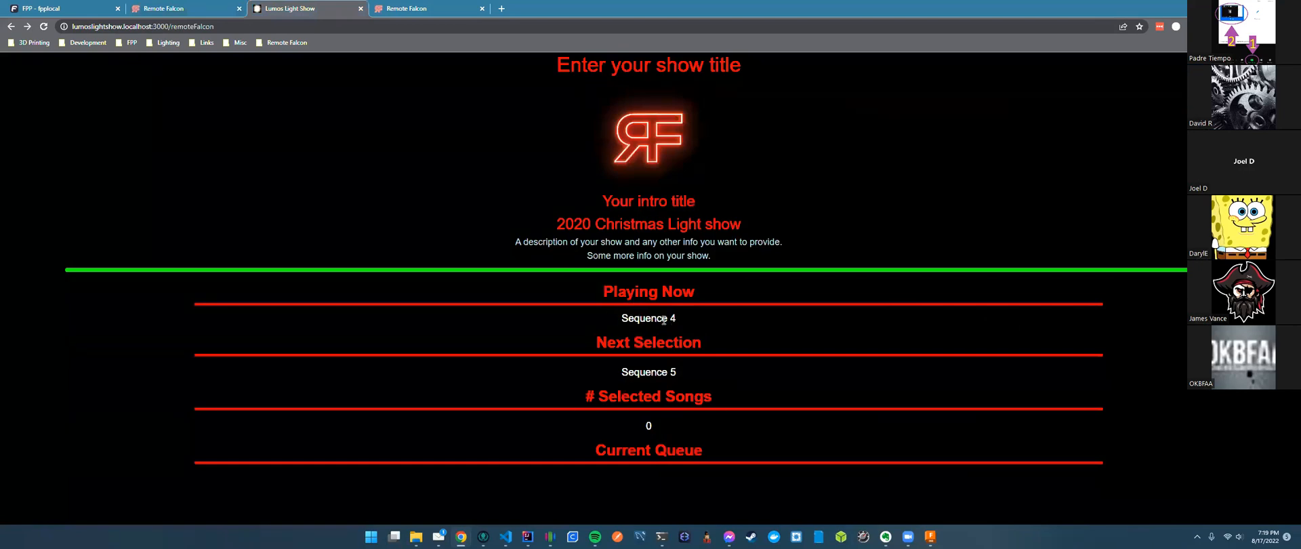
Inspect the Sequence 4 now-playing line and 0 selected songs on the live viewer page.
scroll(704, 352, "down", 2)
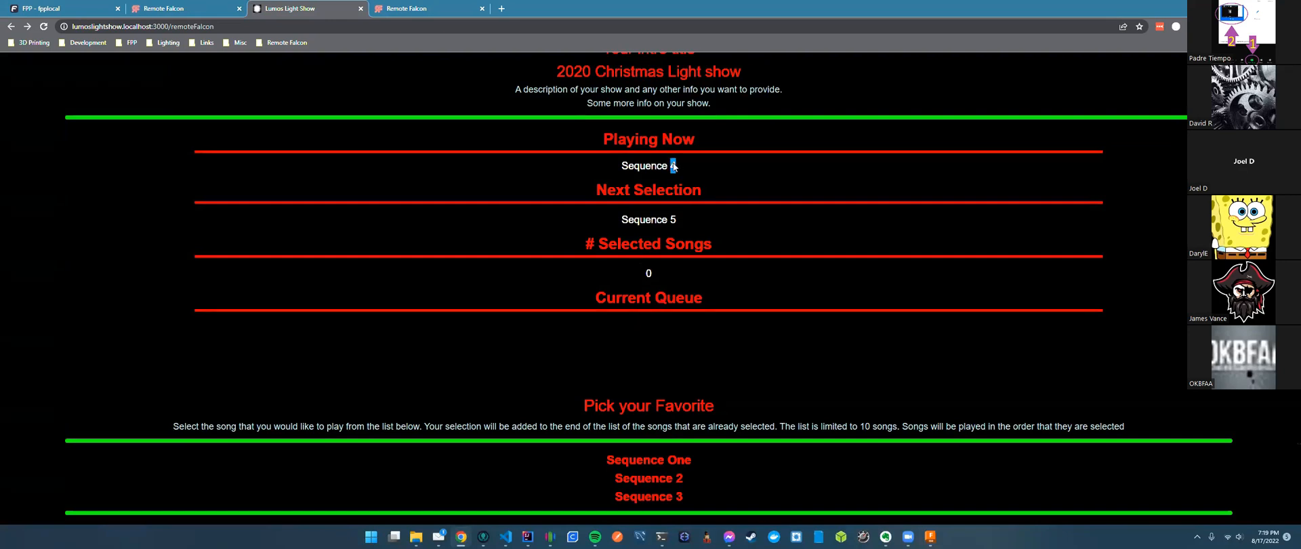
triple_click(674, 166)
double_click(647, 273)
left_click(214, 12)
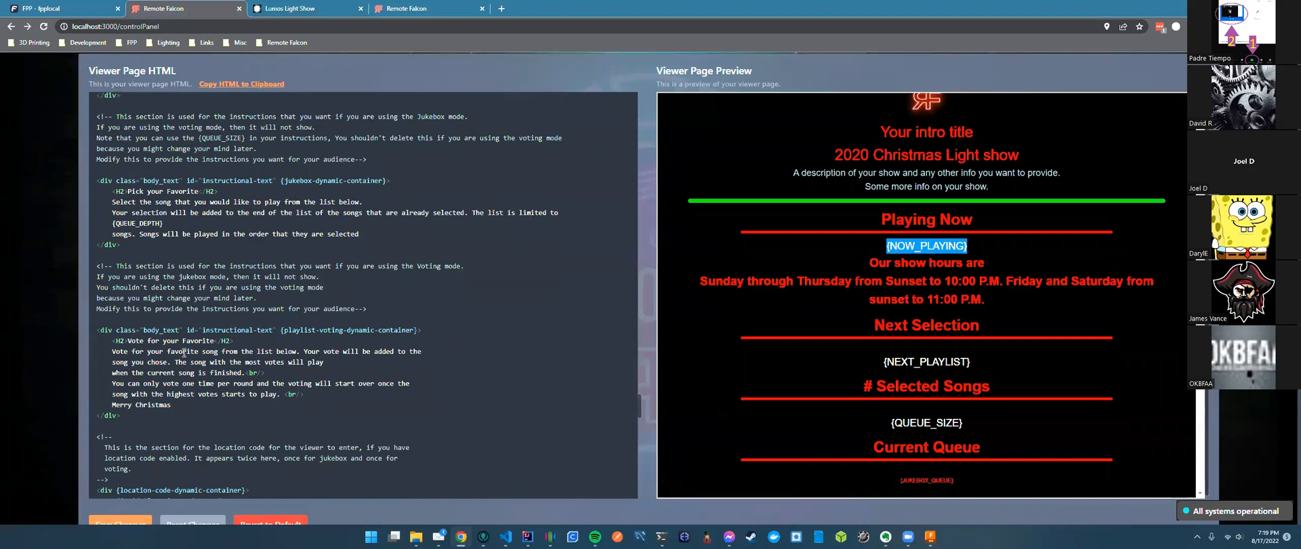
Back in the HTML editor, look over the location code prompt and Pick your Favorite heading.
scroll(220, 417, "down", 3)
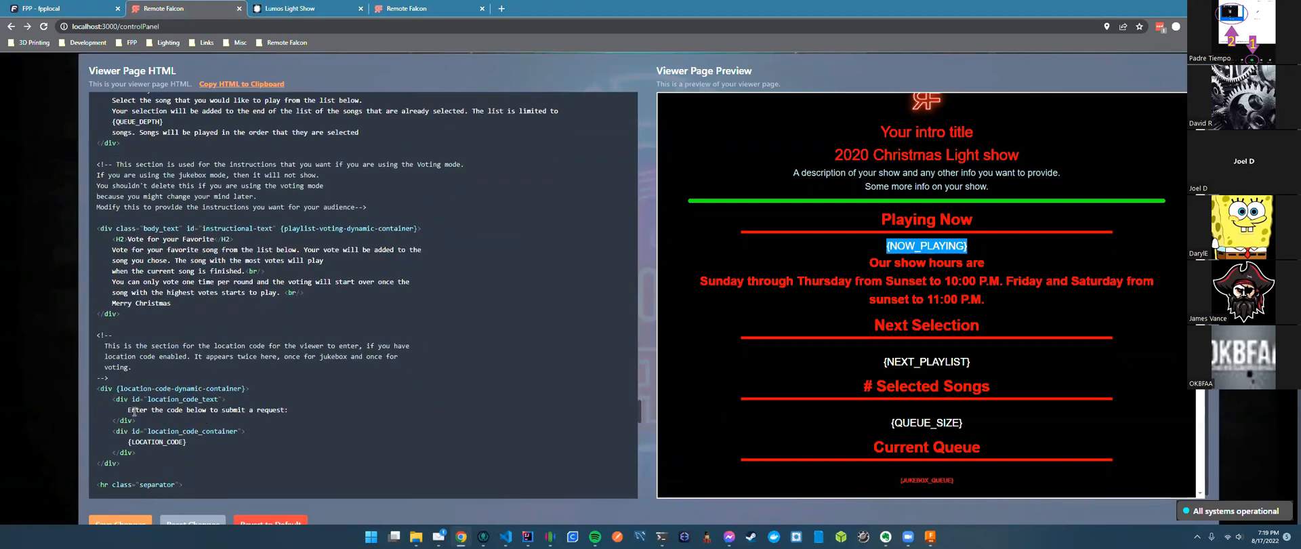
left_click_drag(128, 411, 310, 412)
left_click(309, 412)
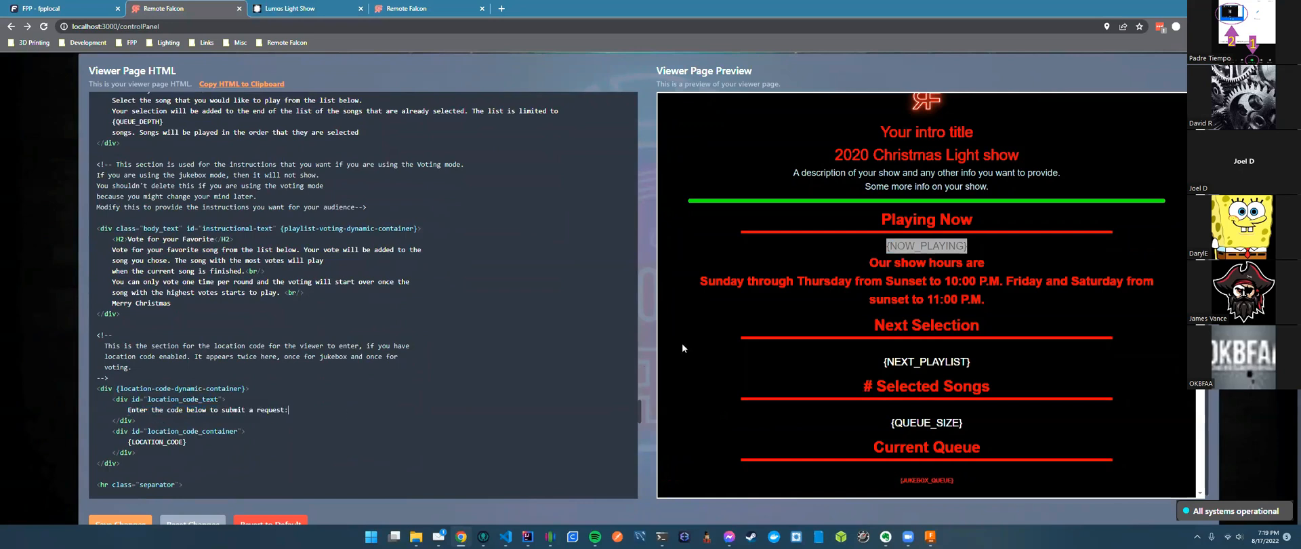
scroll(132, 258, "up", 1)
scroll(132, 265, "up", 2)
left_click_drag(128, 289, 214, 290)
left_click_drag(128, 141, 201, 137)
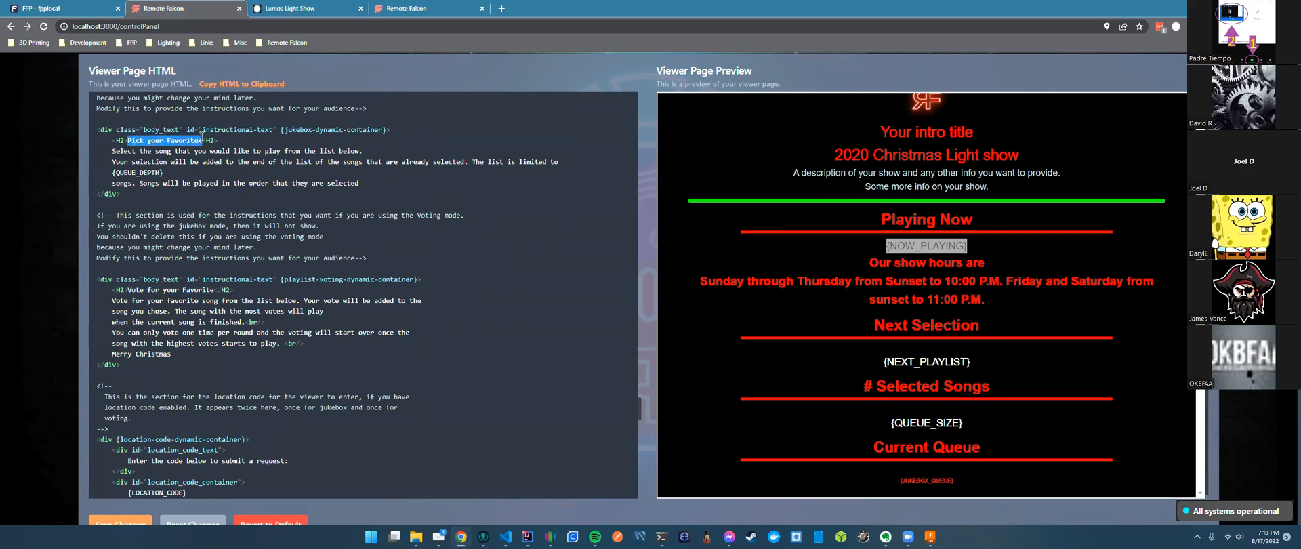
left_click(279, 213)
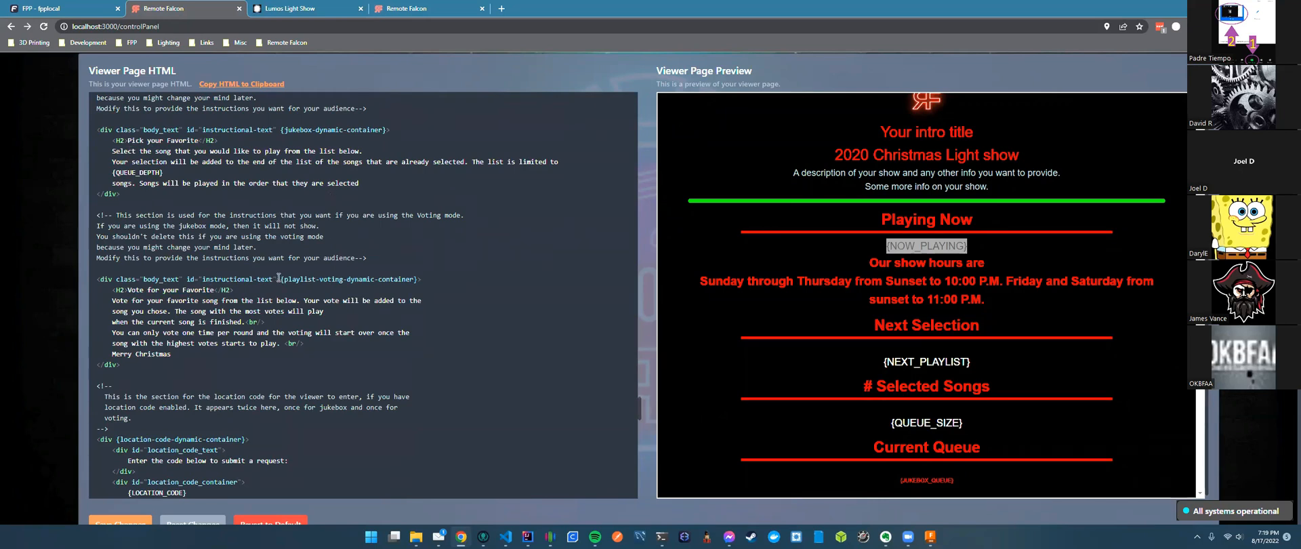
Check the {playlist-voting-dynamic-container} marker and select the end of the '2020 Christmas Light show' subtitle.
left_click_drag(281, 279, 419, 279)
left_click(401, 268)
scroll(409, 238, "down", 1)
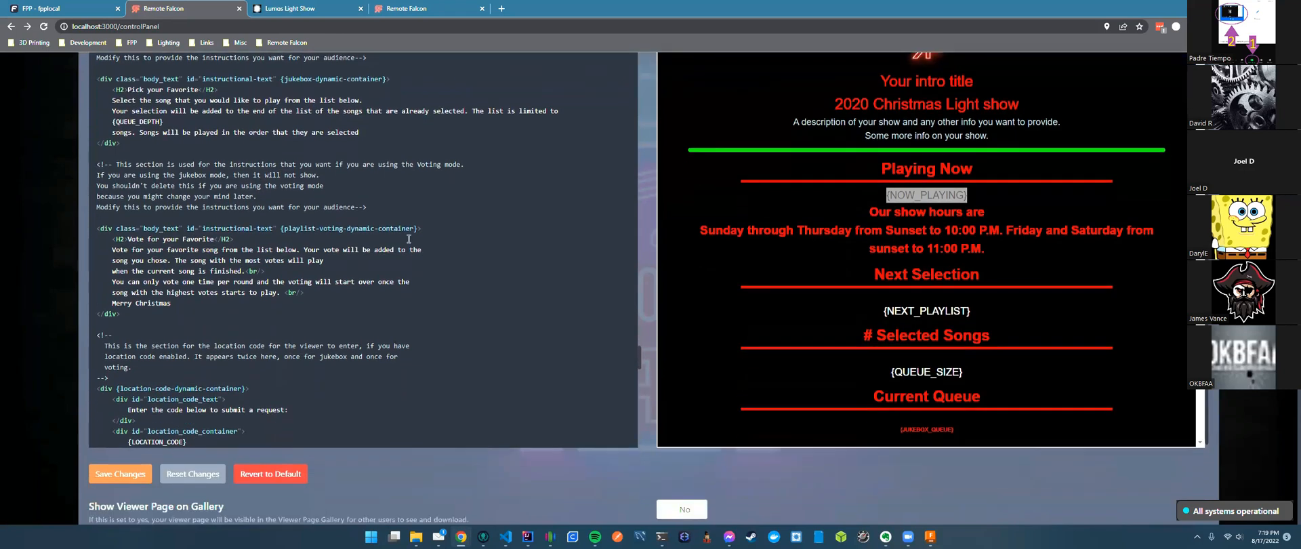
scroll(354, 260, "up", 5)
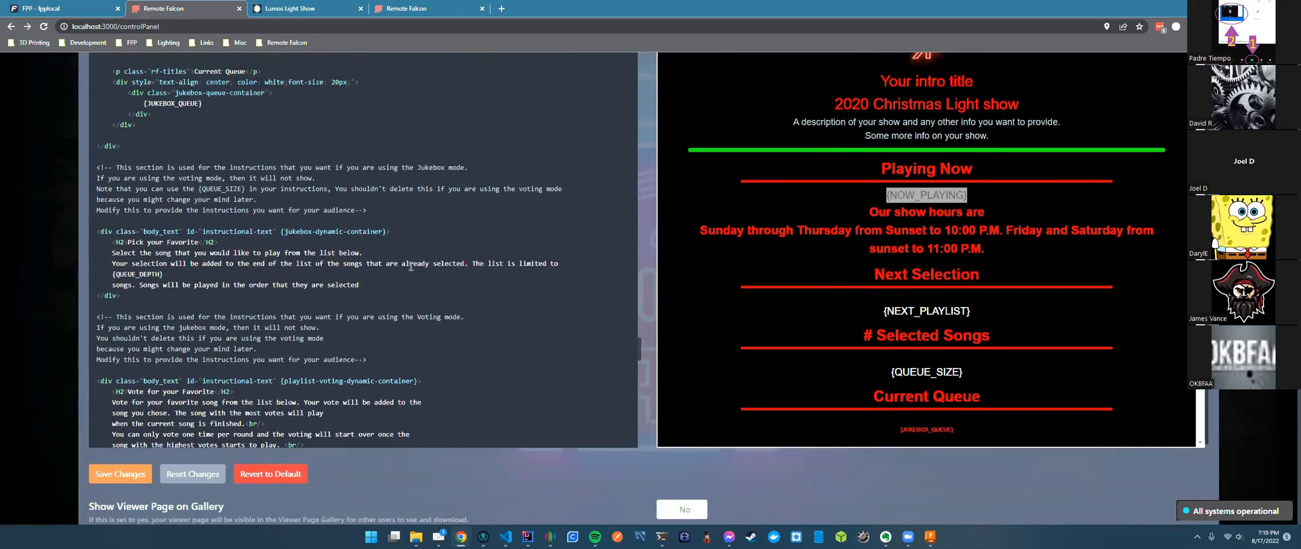
scroll(384, 267, "up", 6)
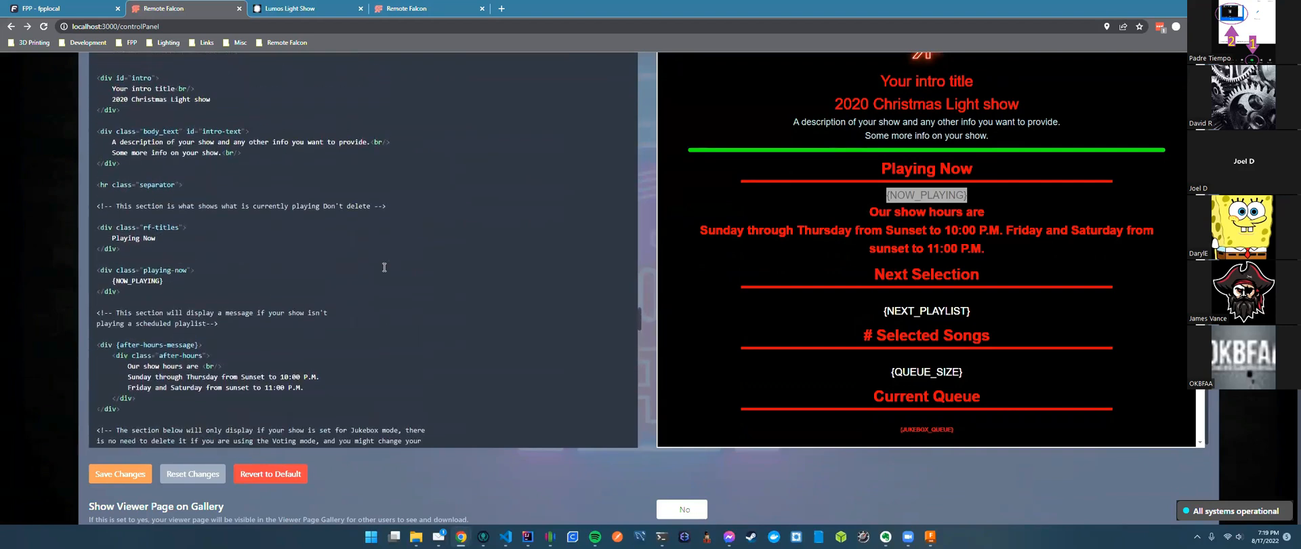
left_click_drag(211, 200, 126, 201)
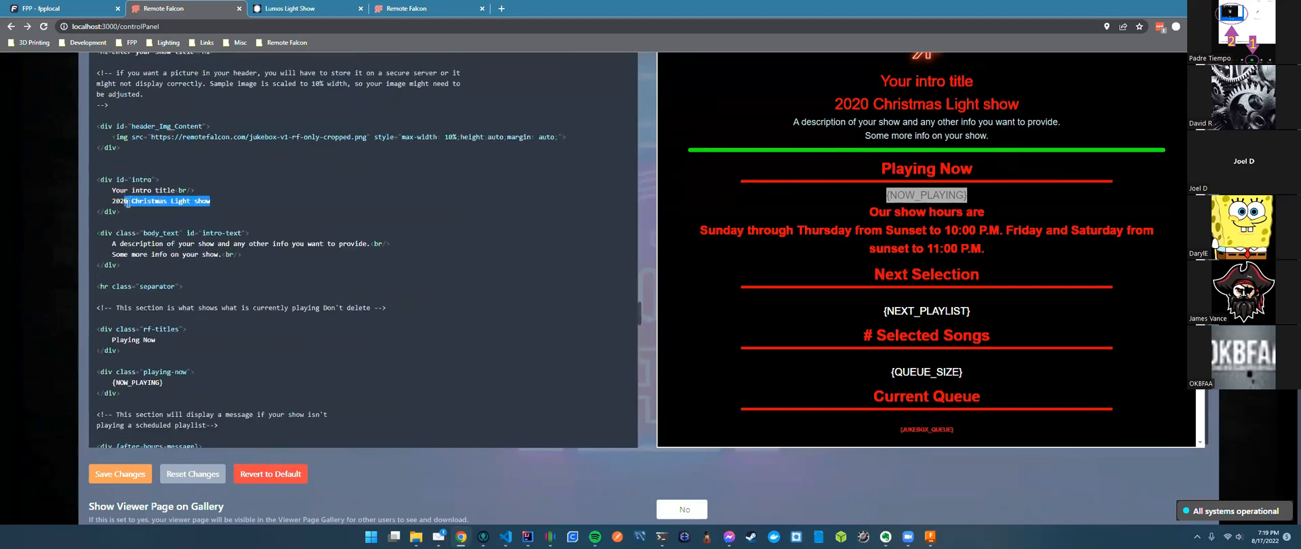
Retype the intro subtitle as '2022 Light Show', correcting the 'SHow' capitalisation typo.
type("2 Light SHow")
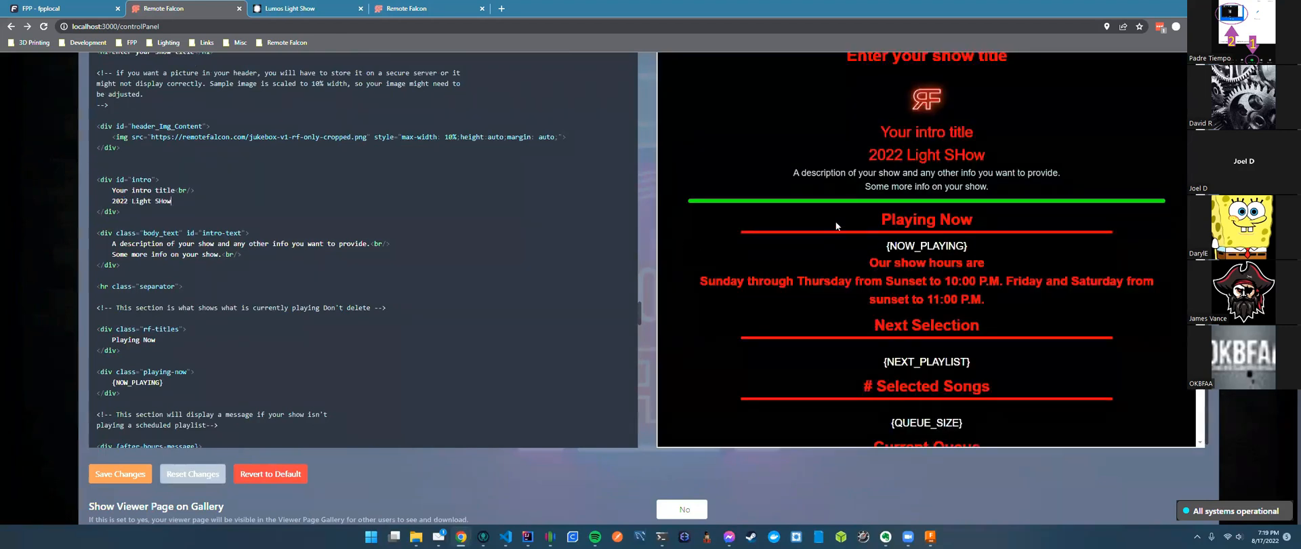
scroll(835, 221, "up", 2)
scroll(1034, 288, "down", 3)
scroll(1078, 296, "up", 3)
mouse_move(171, 303)
left_mouse_down()
mouse_move(135, 305)
mouse_move(161, 303)
left_mouse_up()
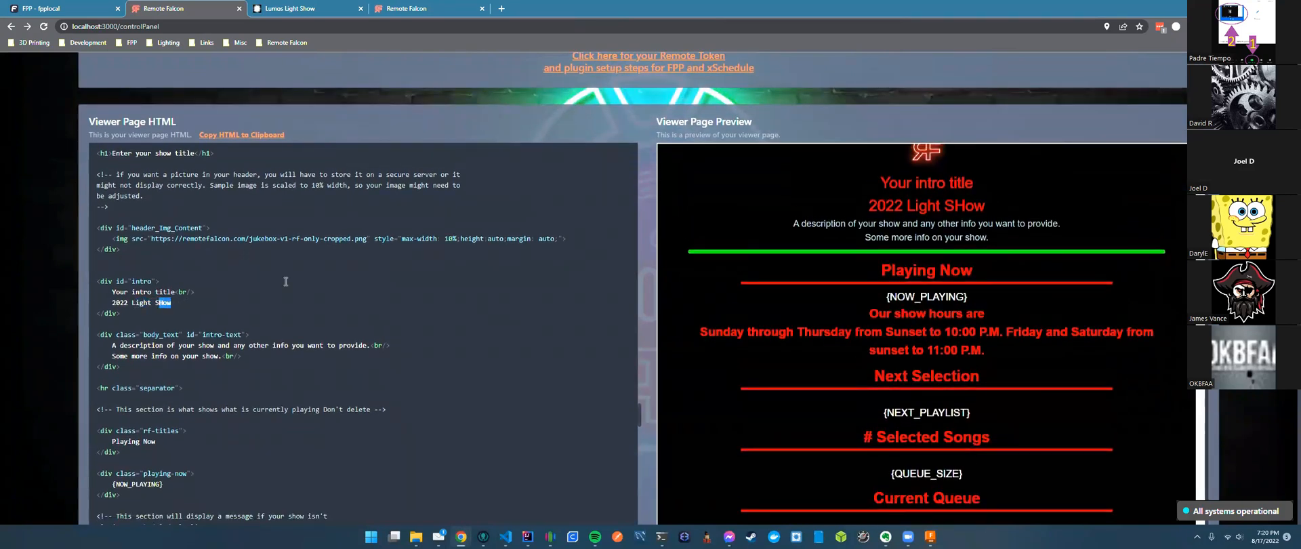
type("how")
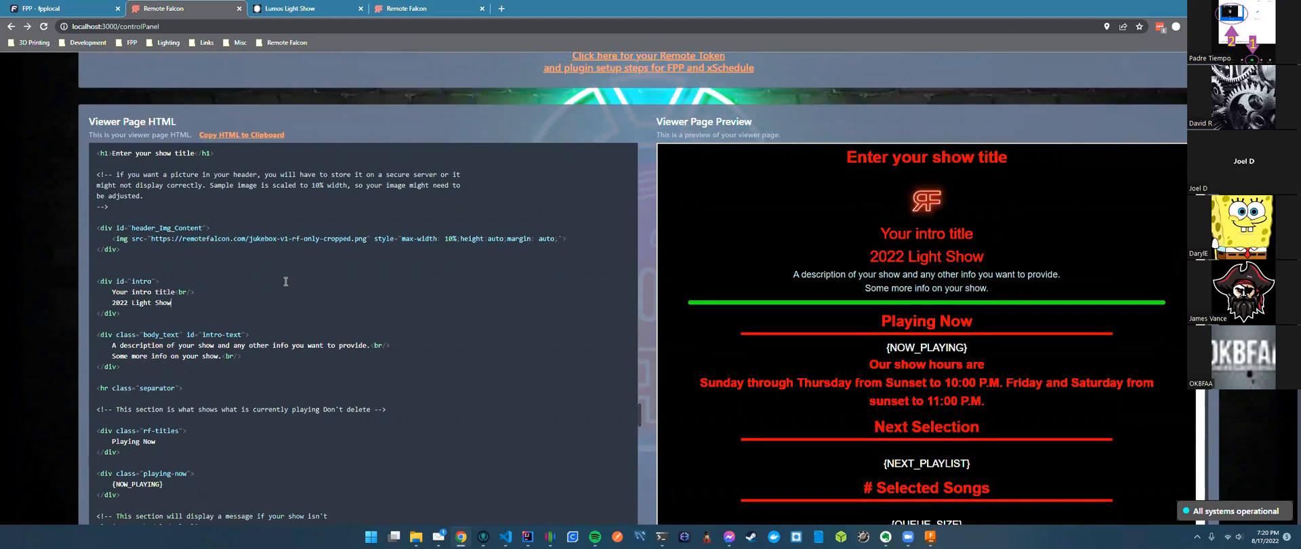
Confirm the new subtitle in the preview and save the viewer page HTML.
left_click_drag(982, 256, 714, 250)
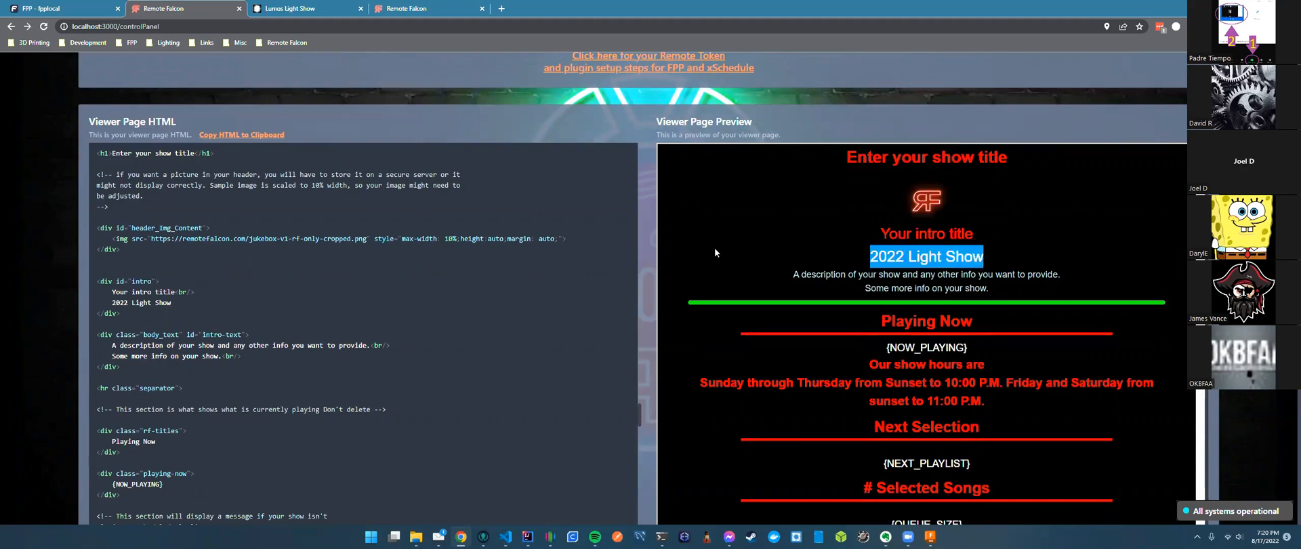
left_click(642, 282)
scroll(642, 282, "down", 3)
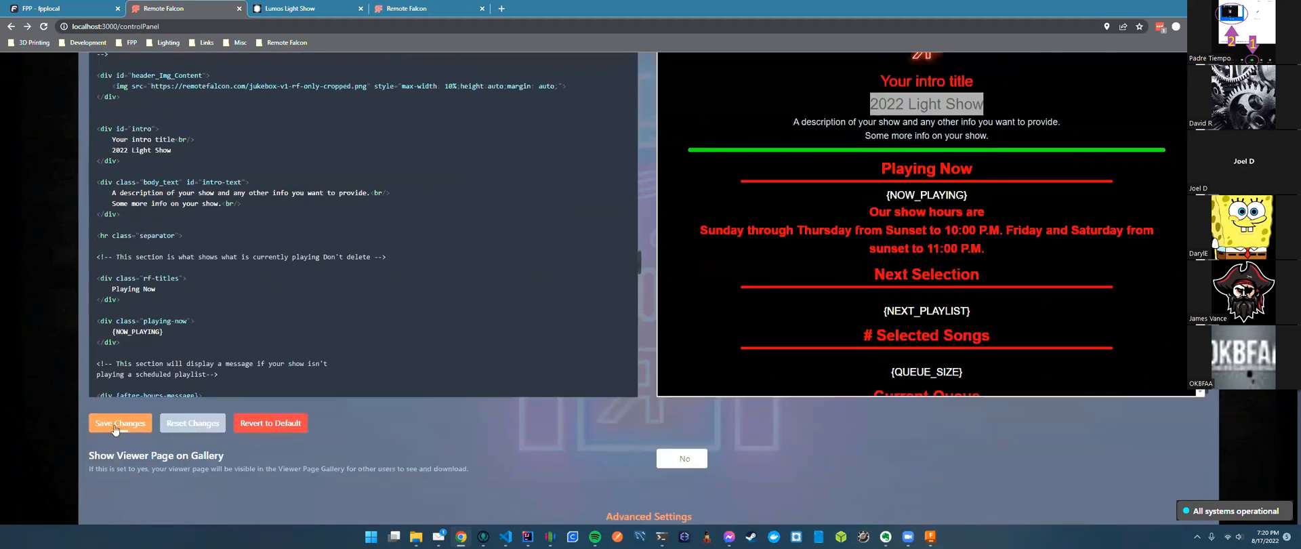
left_click(122, 432)
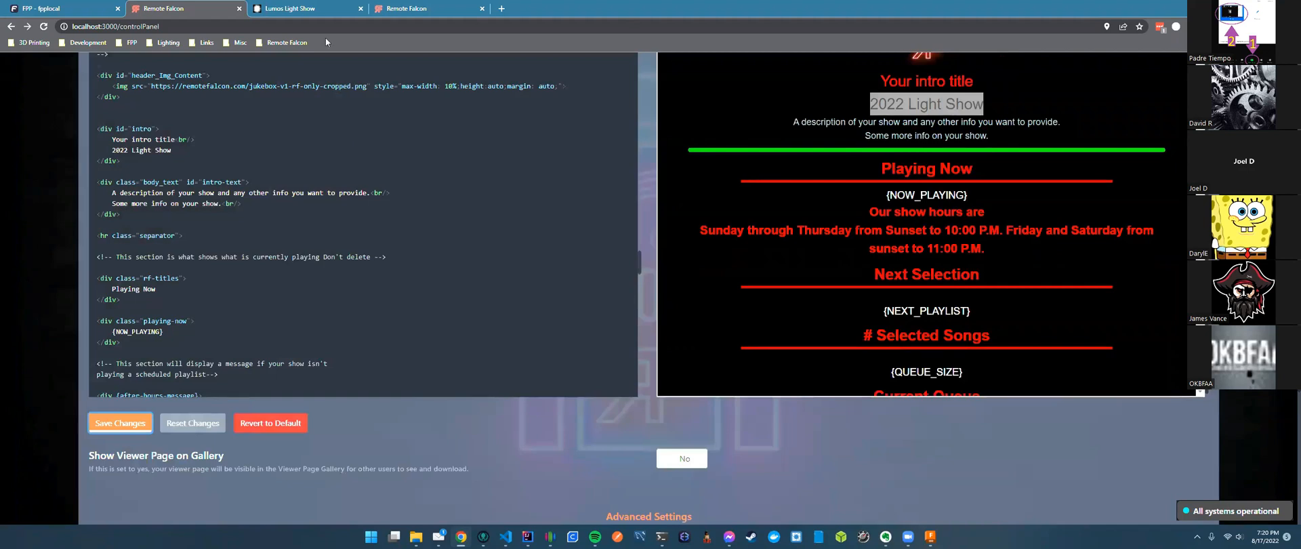
Reload the live viewer page so it shows the '2022 Light Show' subtitle.
left_click(308, 9)
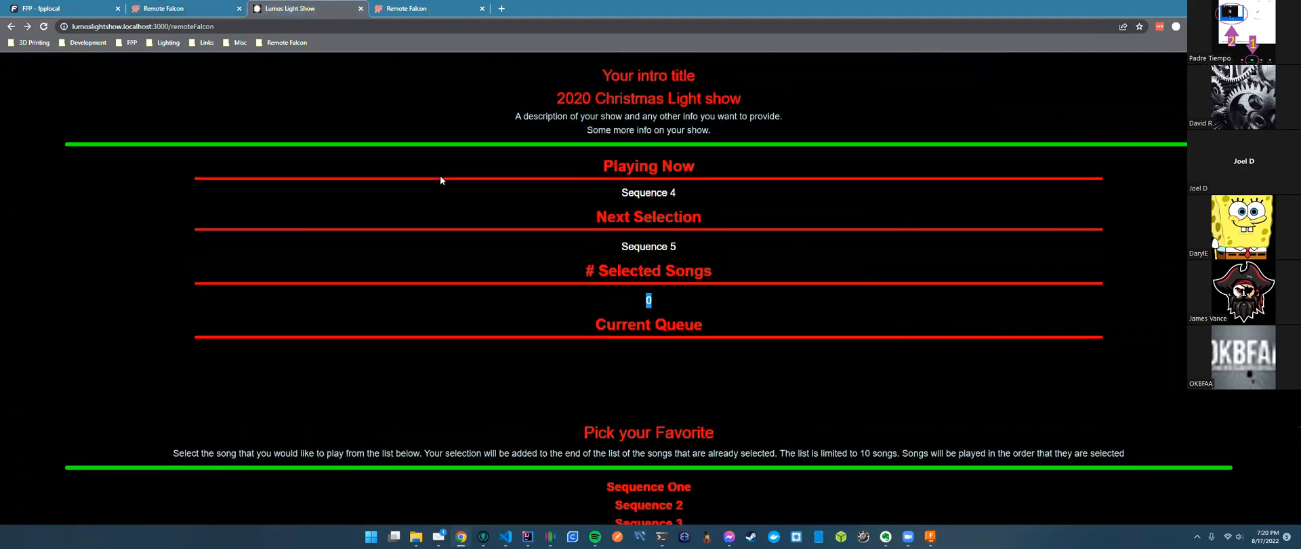
scroll(440, 181, "up", 2)
left_click(353, 31)
key("Return")
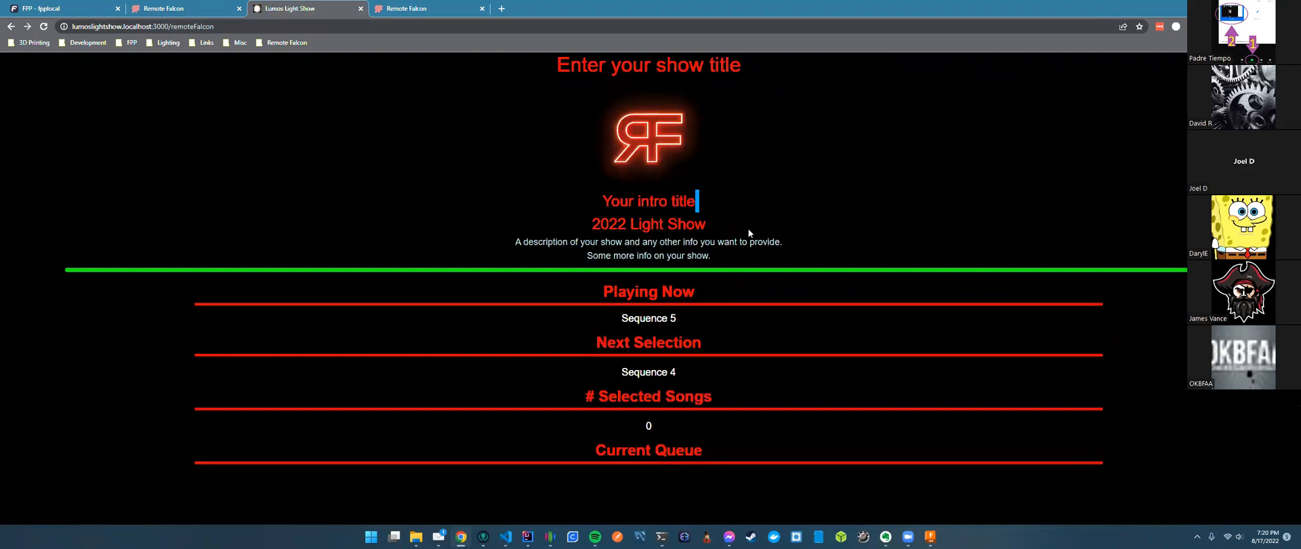
left_click(748, 233)
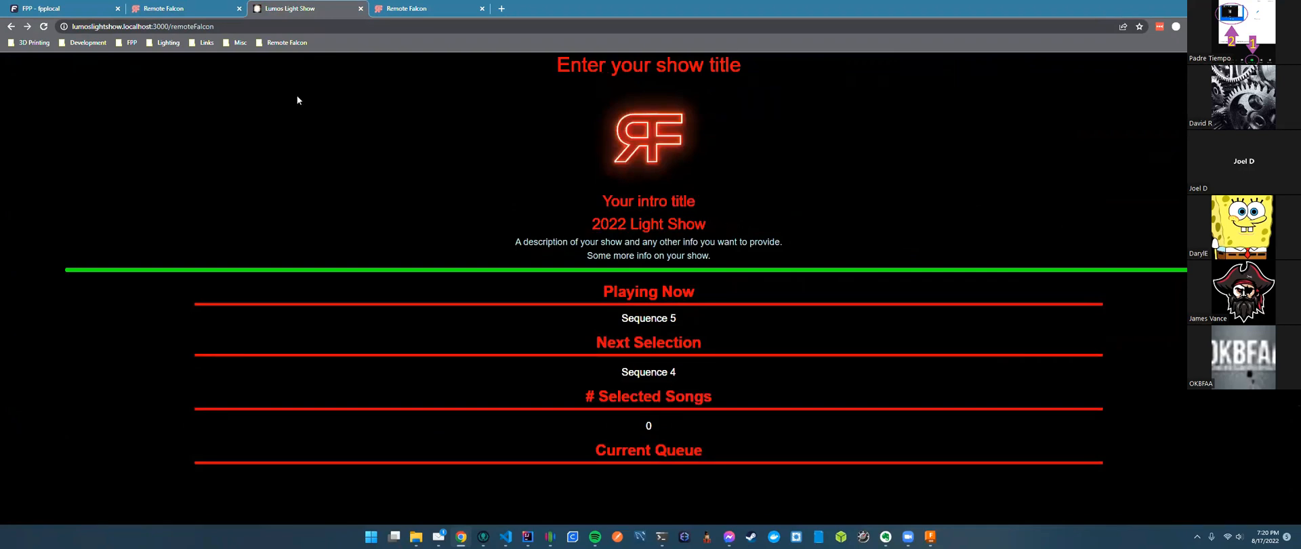
In the HTML editor, undo stray typed letters and inspect the Playing Now block with {NOW_PLAYING}.
left_click(175, 12)
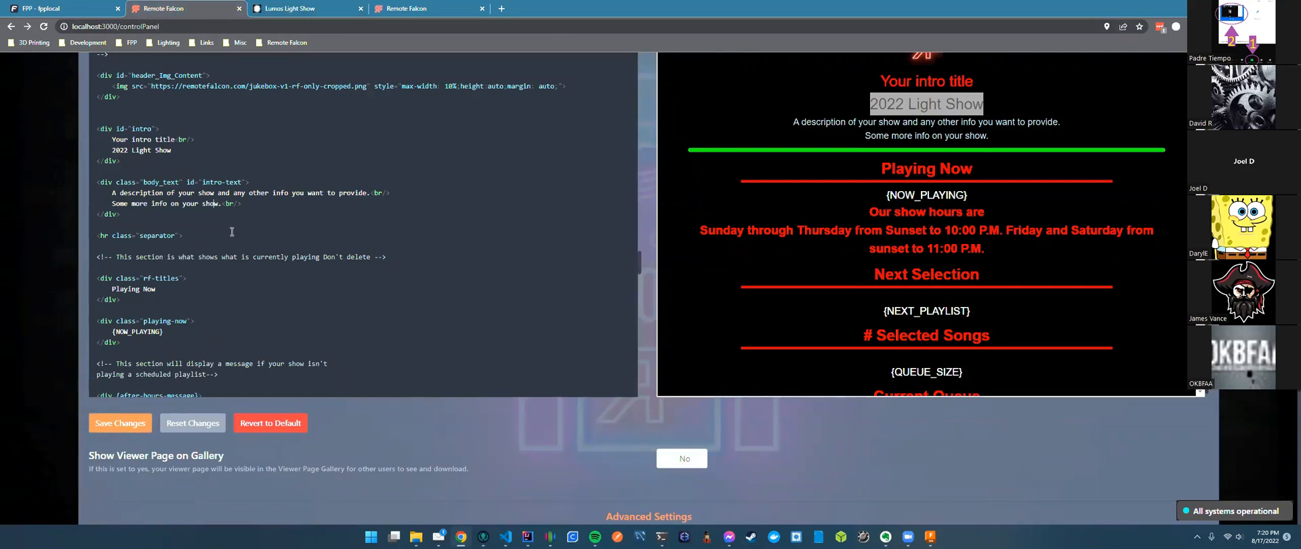
type("fds")
left_click(196, 428)
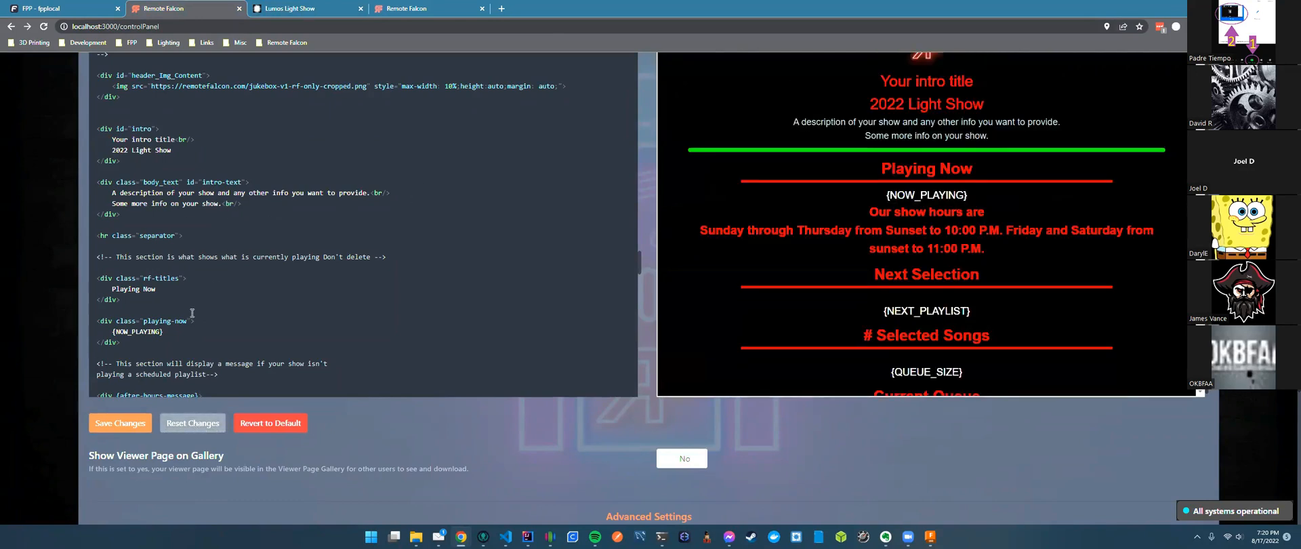
left_click(287, 353)
left_click(294, 332)
left_click_drag(153, 330, 97, 268)
left_click(254, 320)
left_click(308, 9)
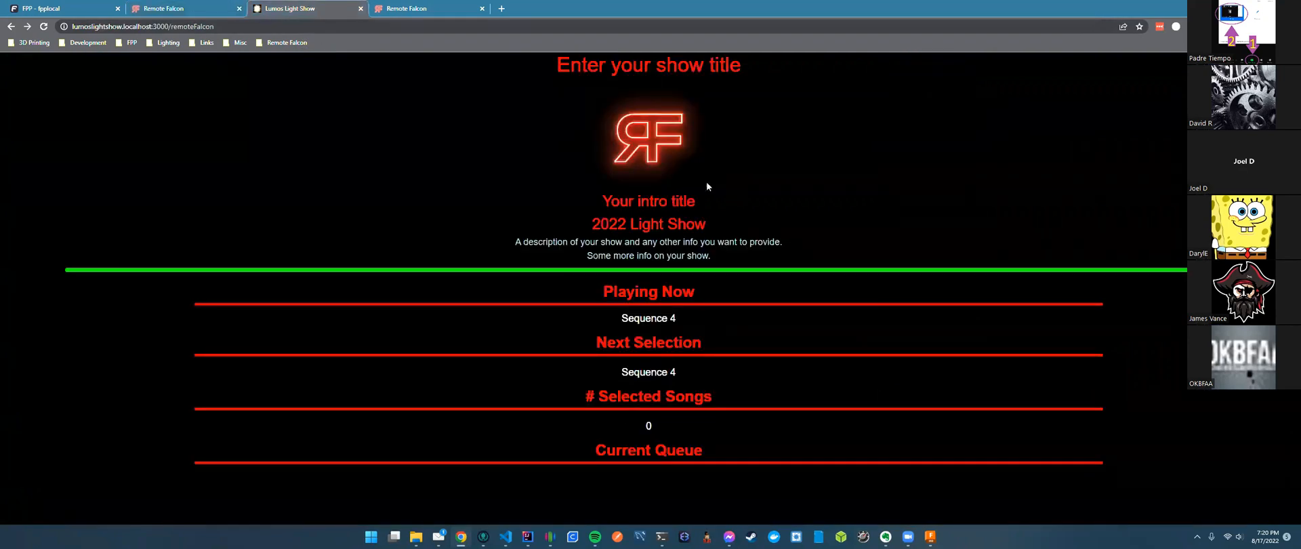
left_click(163, 9)
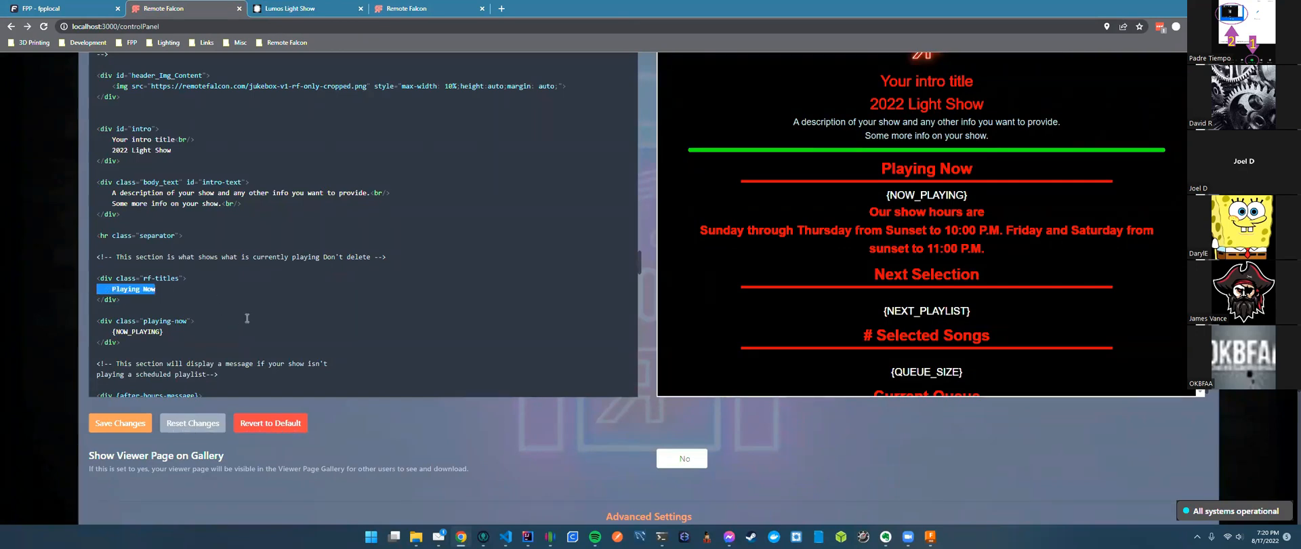
Revert the viewer page HTML to the default template, restoring the '2020 Christmas Light show' subtitle.
key("BackSpace")
left_click(288, 424)
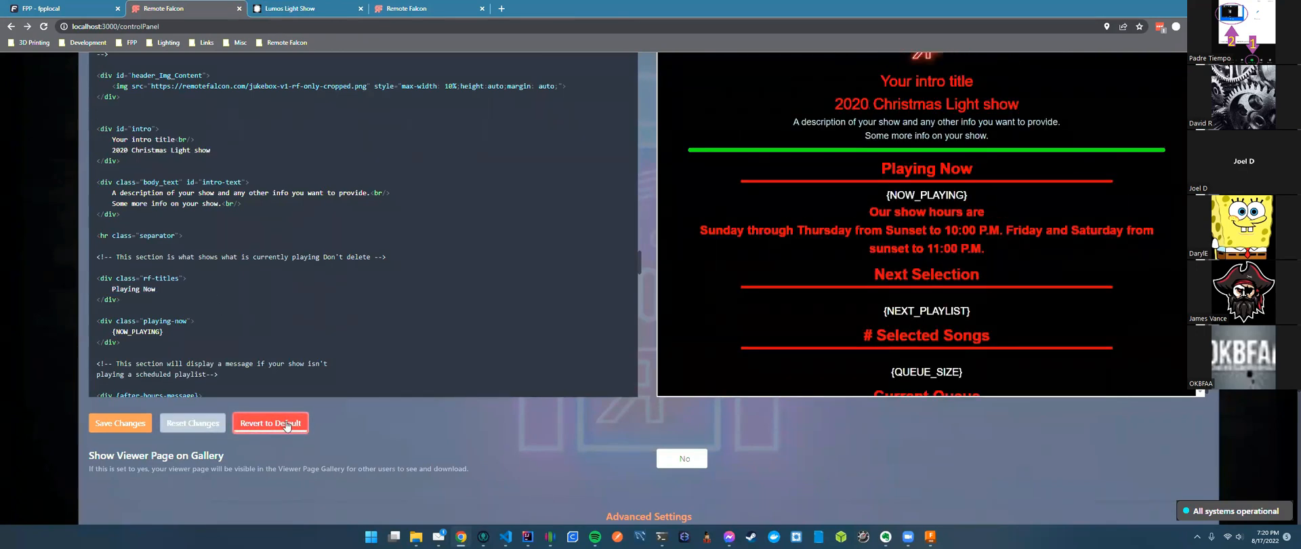
left_click(197, 424)
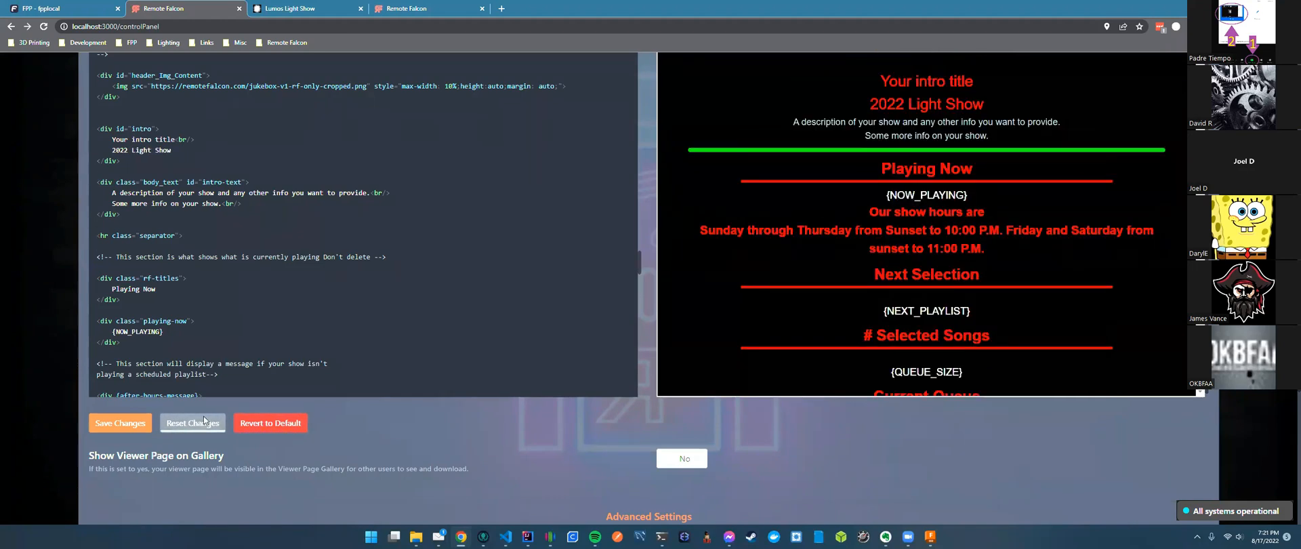
left_click(273, 425)
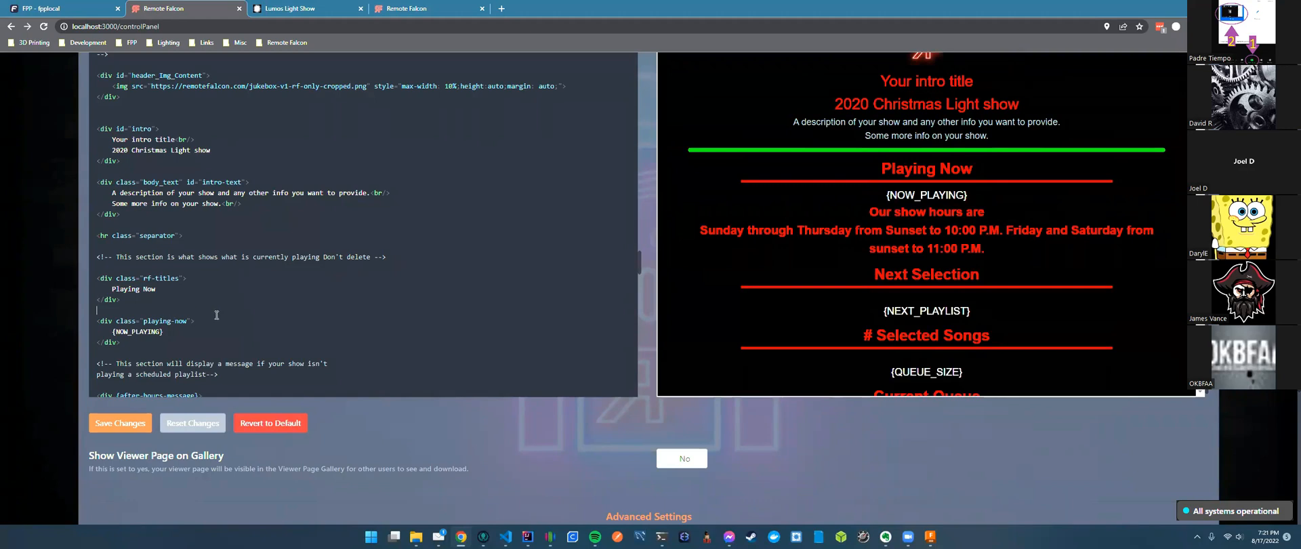
left_click_drag(149, 344, 113, 314)
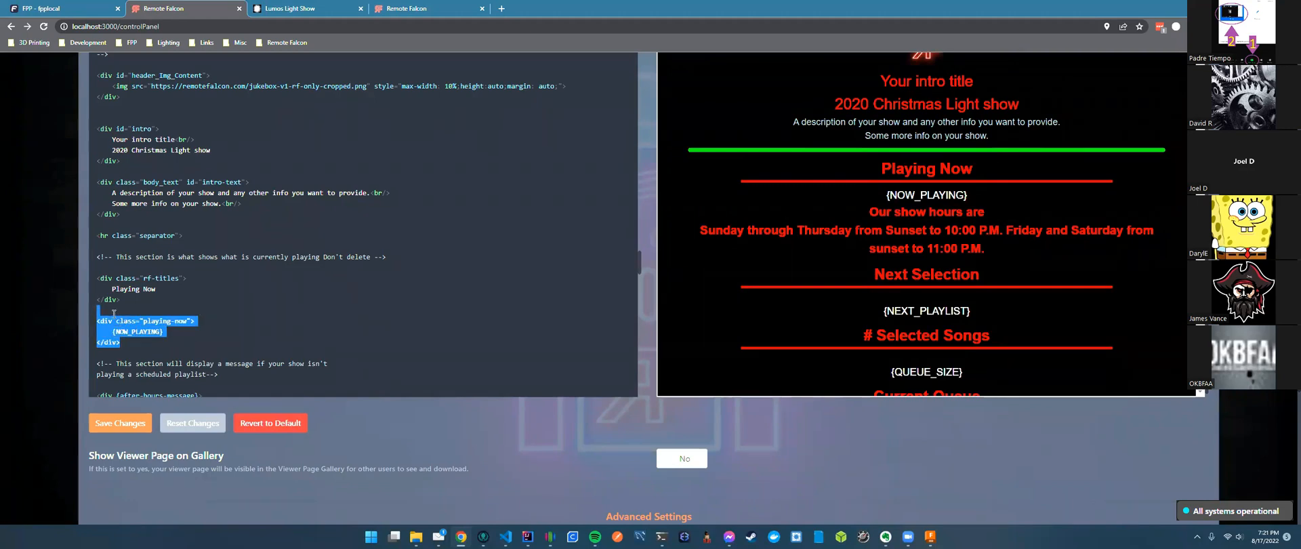
left_click(218, 281)
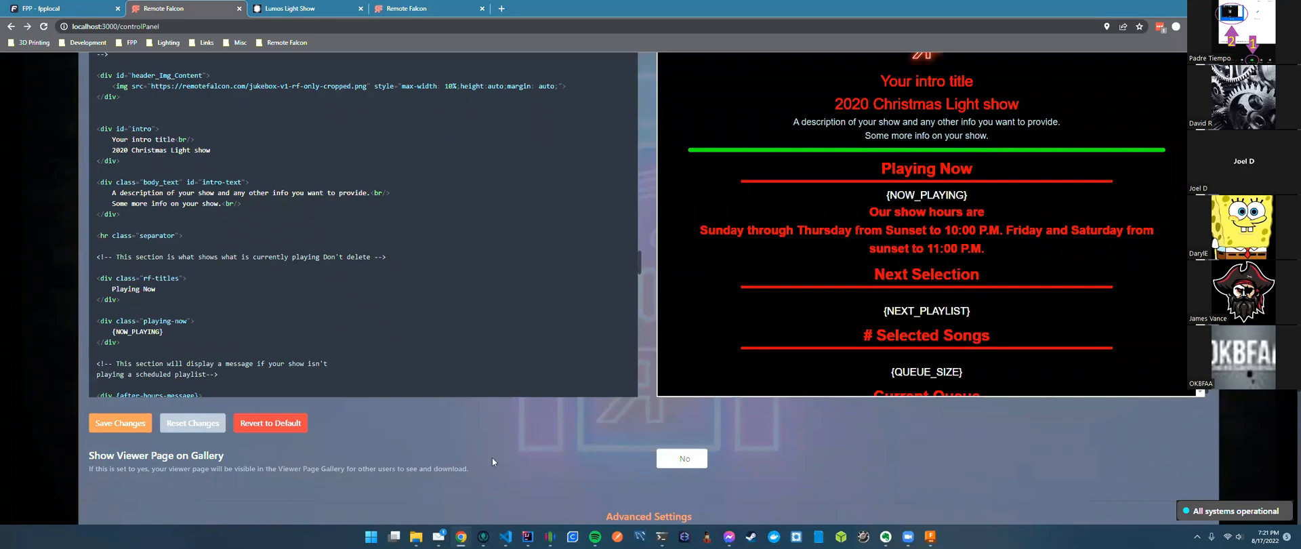
scroll(463, 437, "down", 4)
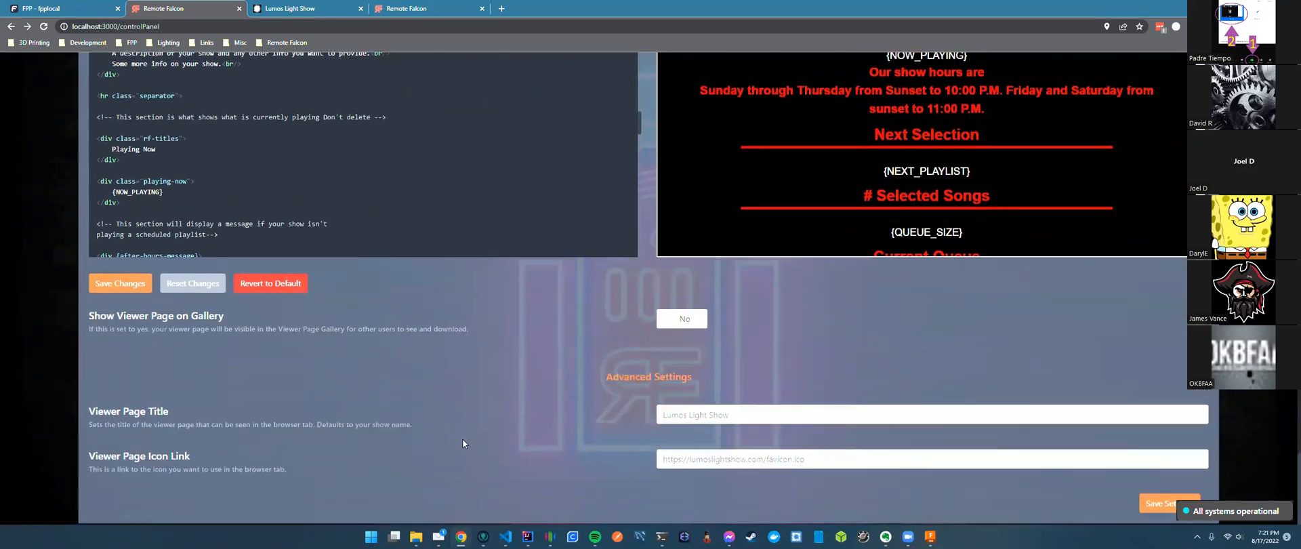
scroll(462, 443, "down", 1)
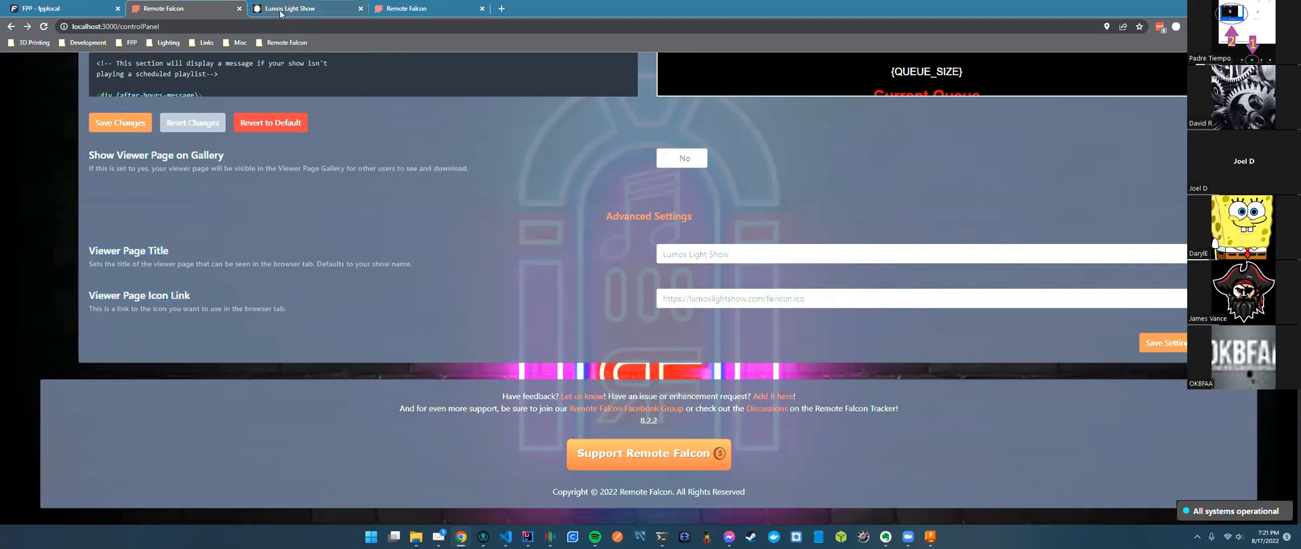
mouse_move(281, 12)
scroll(532, 393, "up", 1)
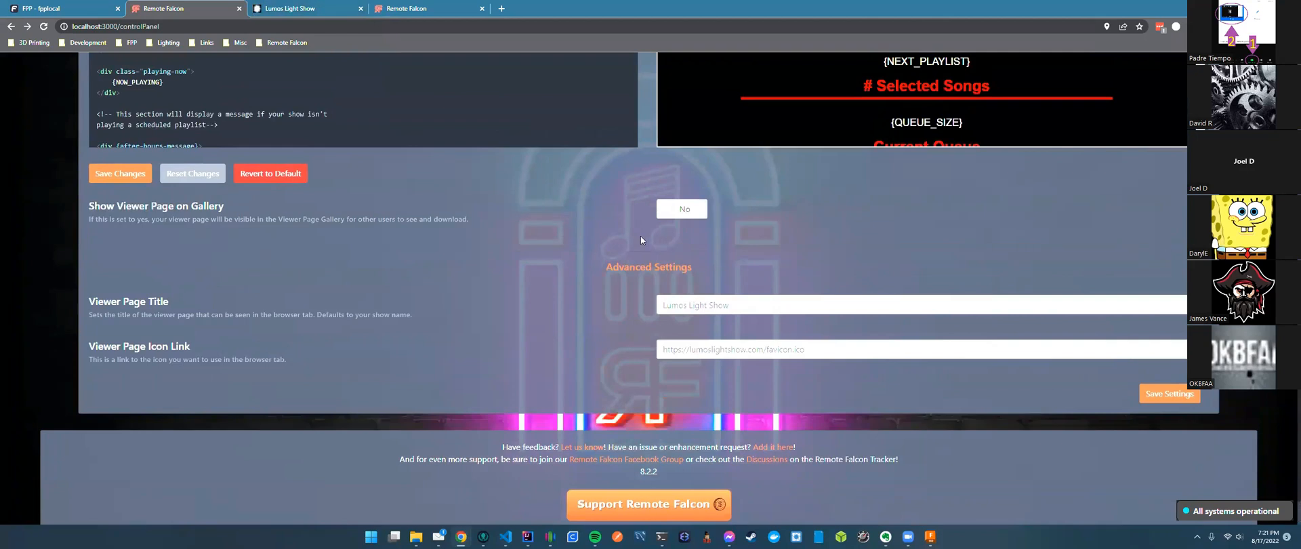
scroll(640, 236, "up", 4)
scroll(646, 247, "up", 6)
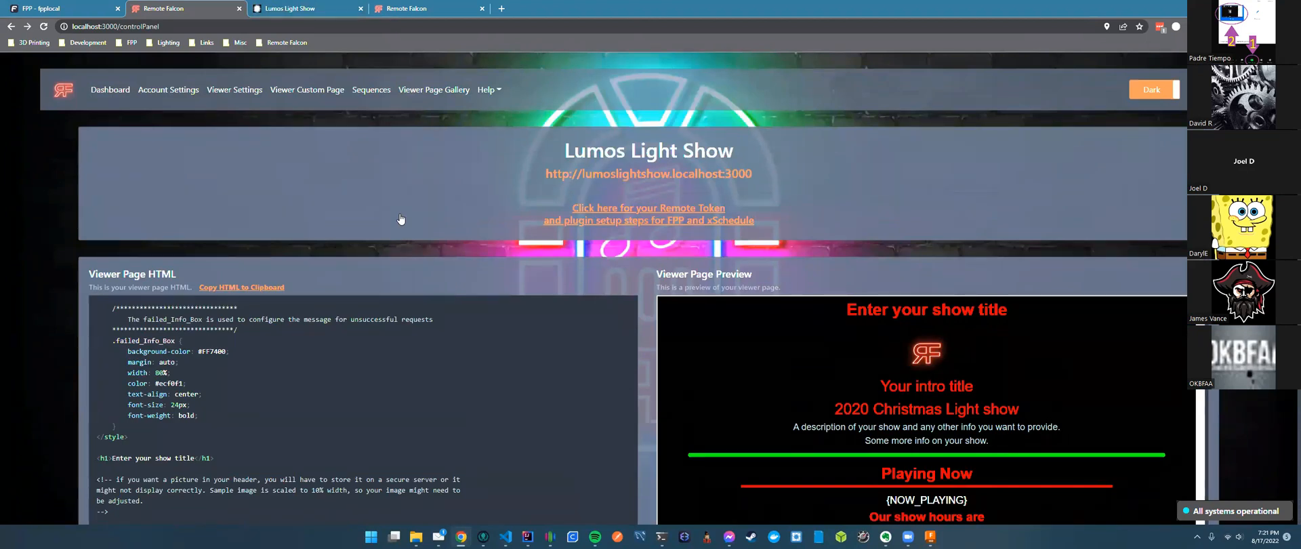
Browse the Viewer Page Gallery of show cards and open Wesley Lights in a new tab.
left_click(438, 91)
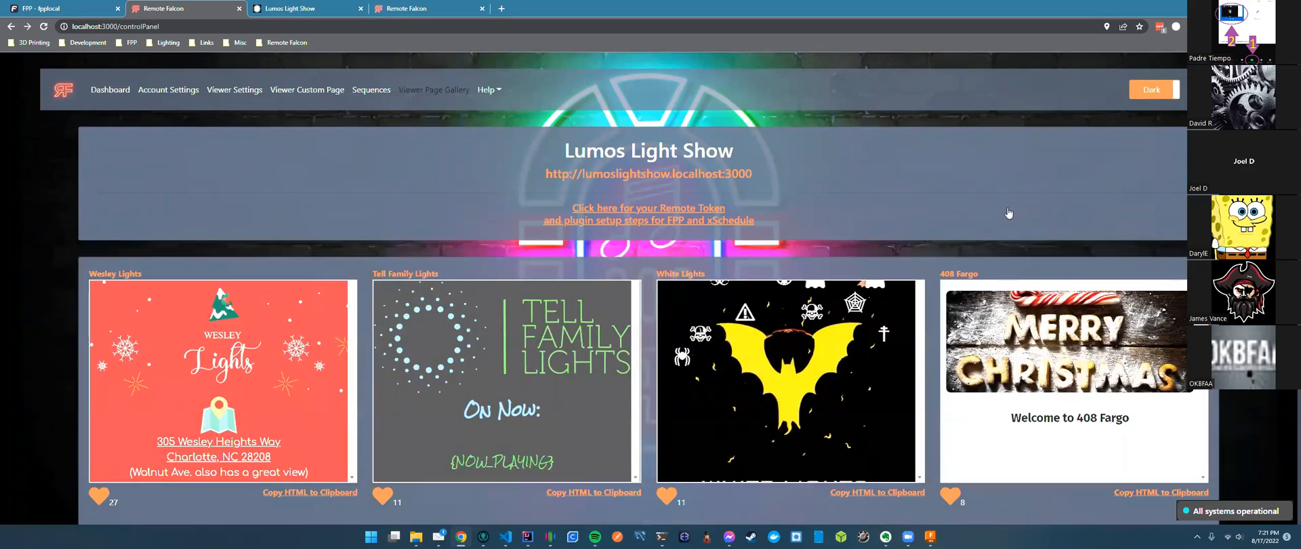
scroll(650, 256, "down", 1)
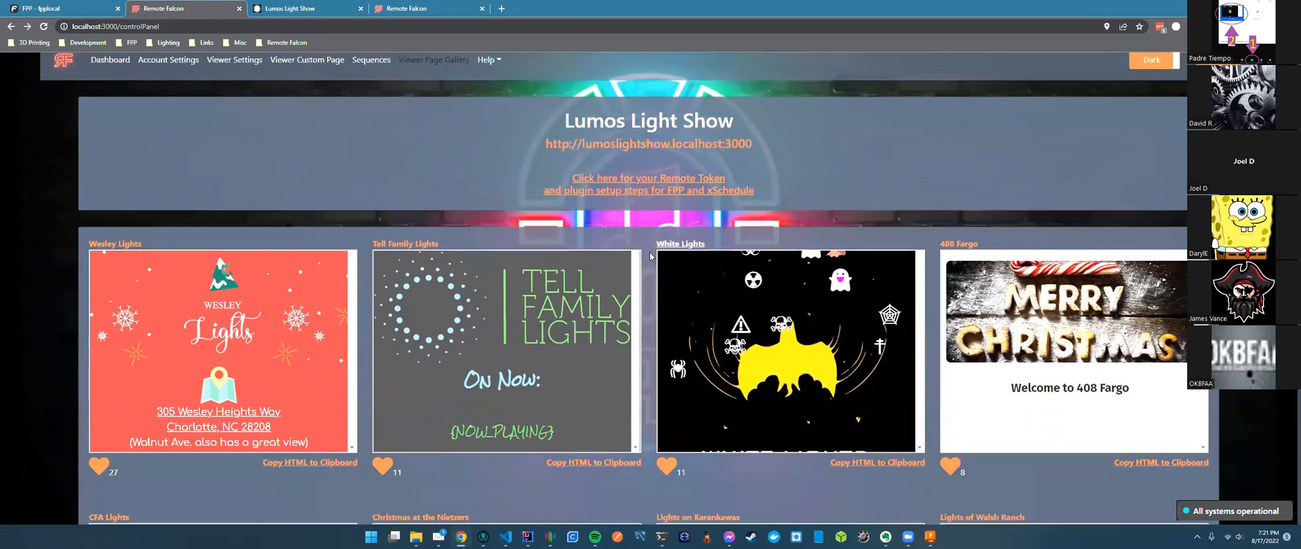
scroll(650, 256, "down", 2)
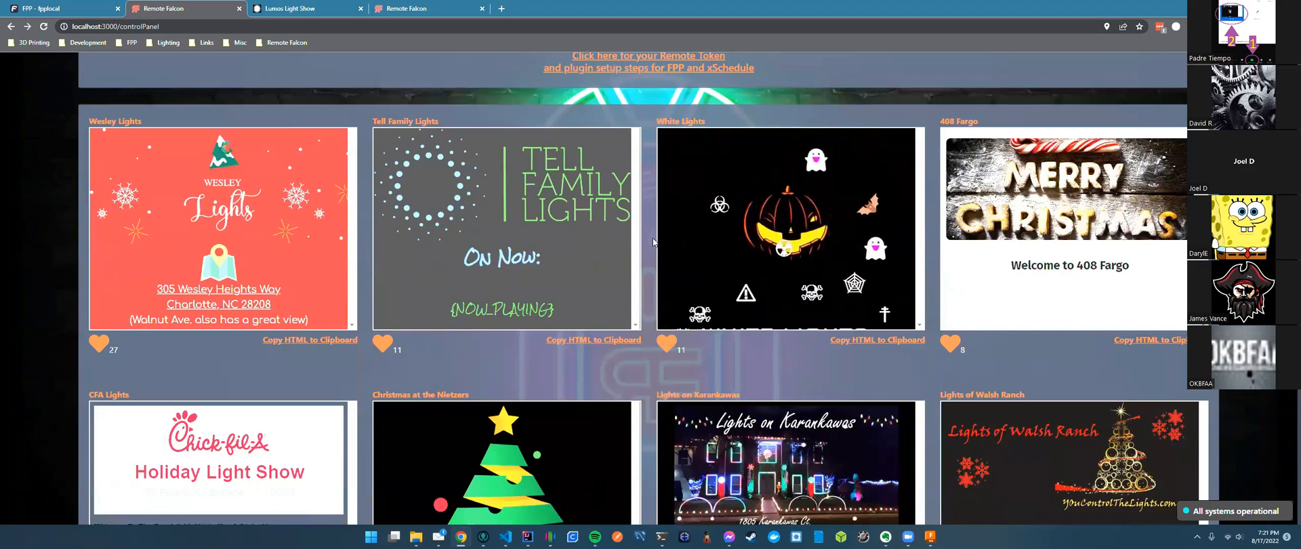
scroll(653, 241, "up", 1)
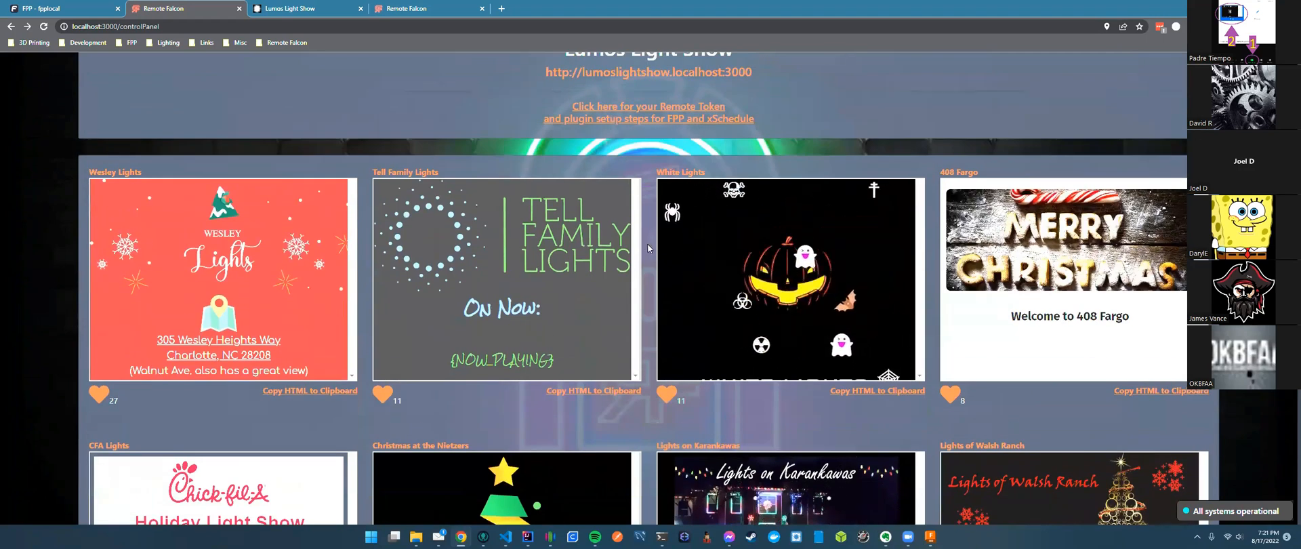
scroll(650, 256, "down", 1)
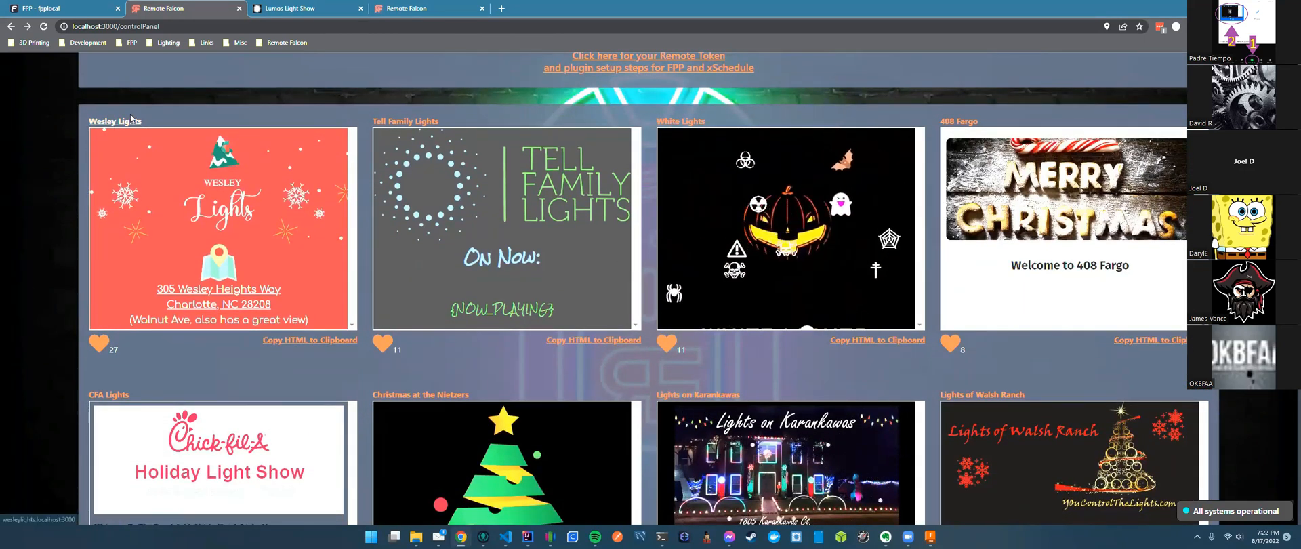
scroll(434, 359, "down", 1)
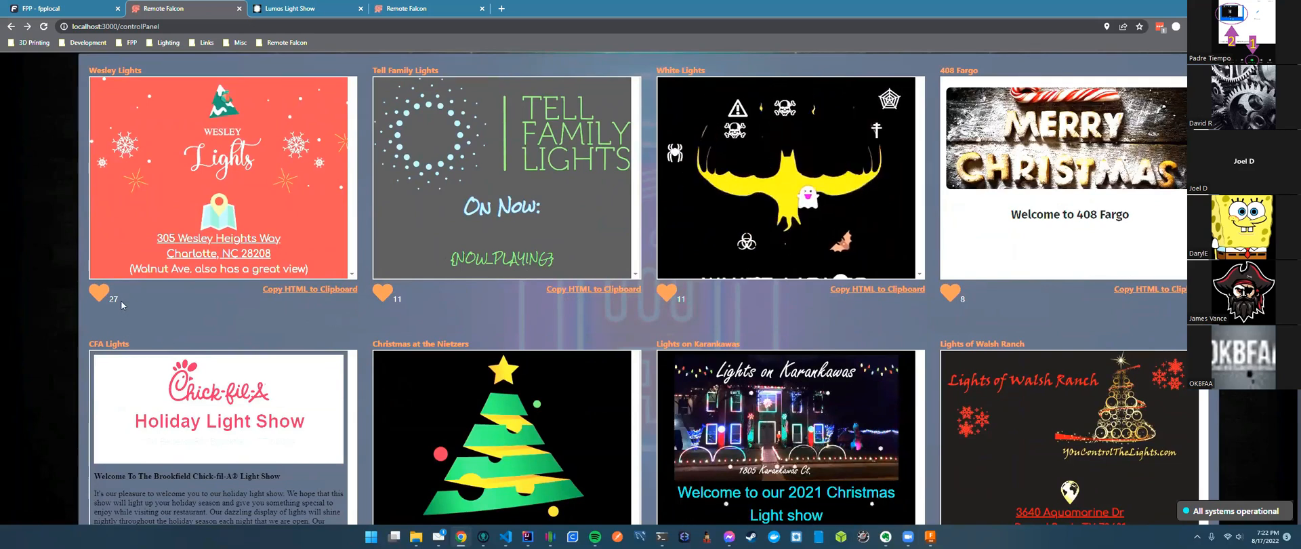
scroll(169, 315, "up", 2)
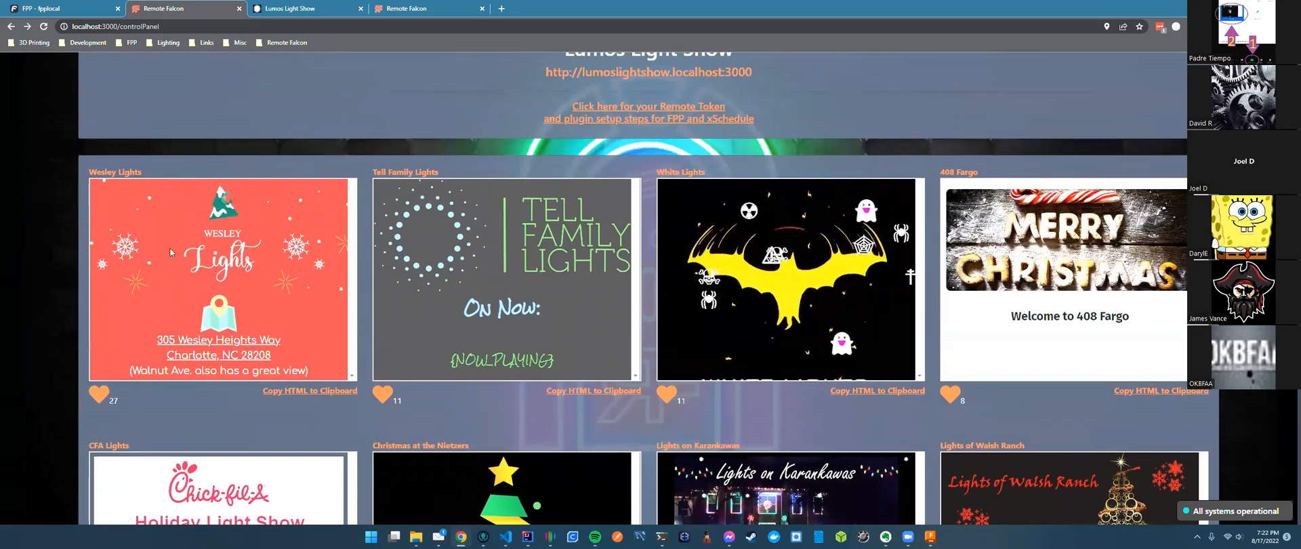
left_click(125, 173)
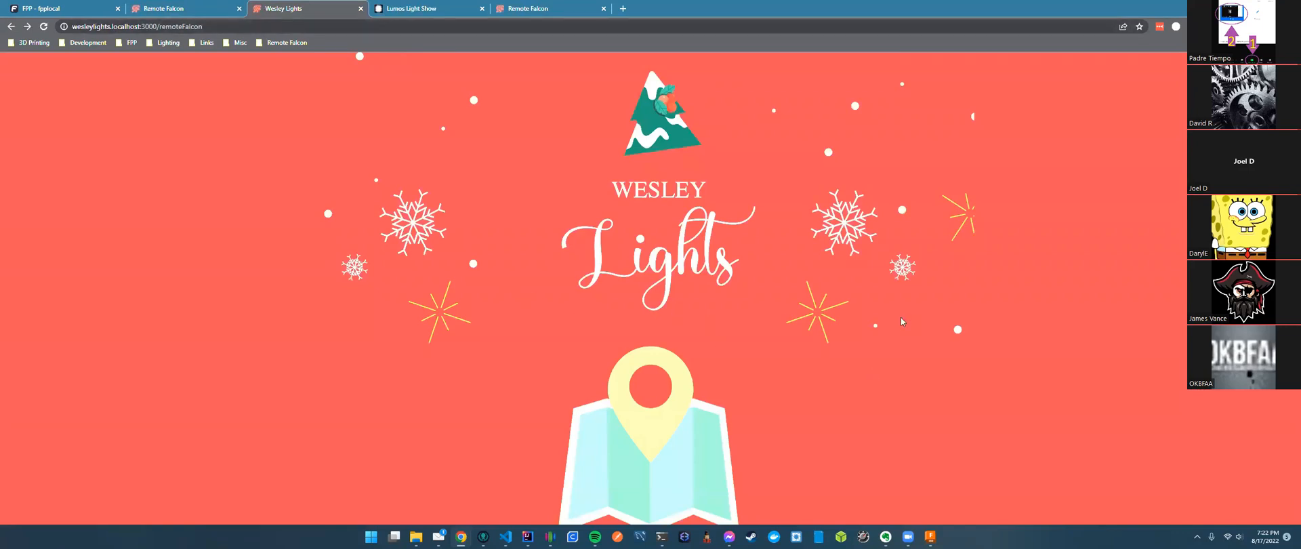
Scroll through the Wesley Lights example viewer page.
scroll(902, 302, "down", 4)
scroll(884, 300, "down", 4)
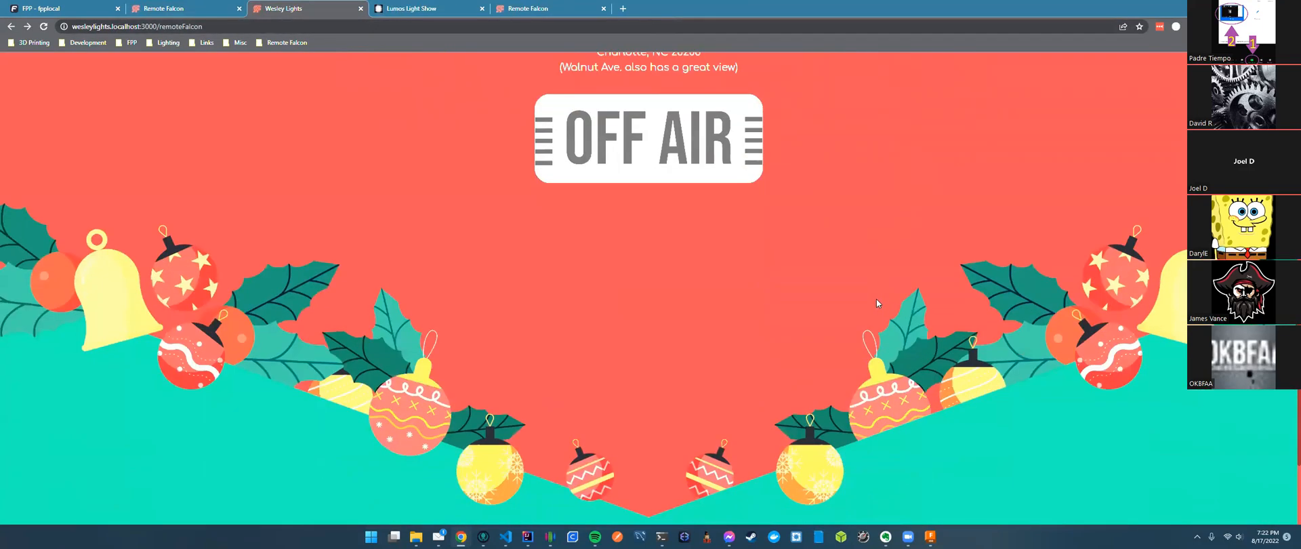
scroll(876, 299, "up", 2)
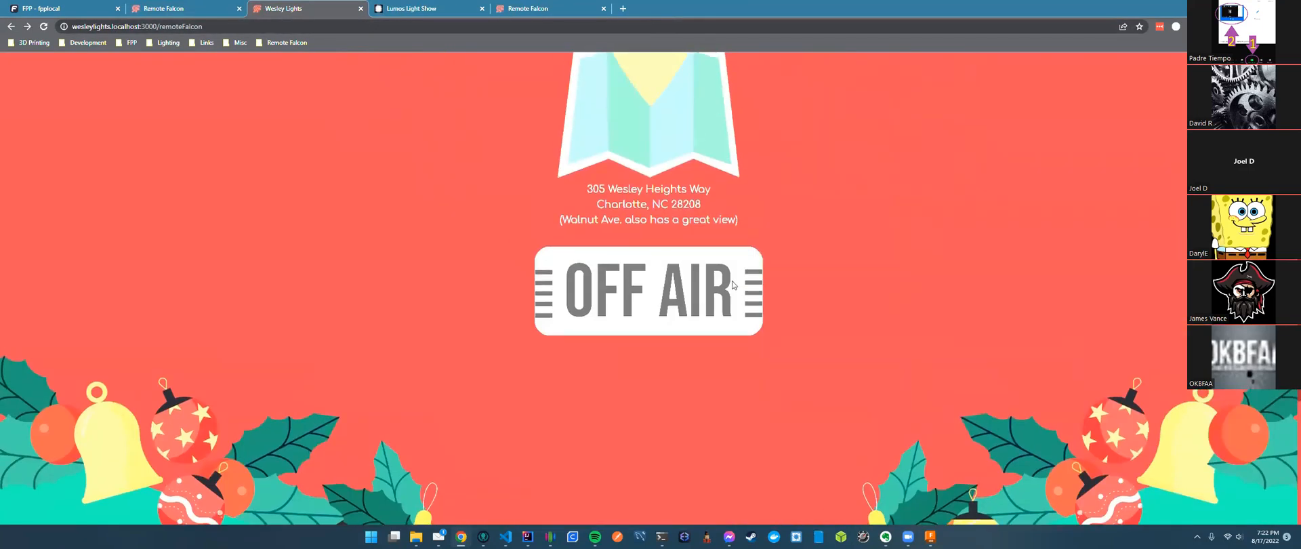
scroll(740, 290, "up", 5)
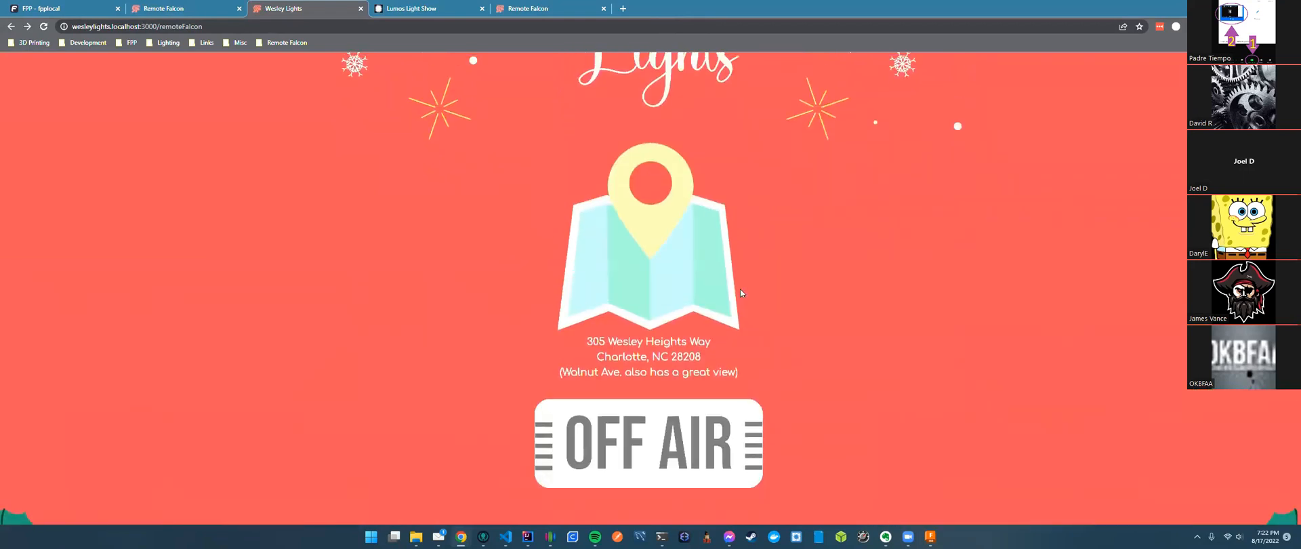
Go back to the Remote Falcon gallery and scroll to the Wesley Lights and 408 Fargo cards.
left_click(173, 11)
scroll(351, 227, "down", 2)
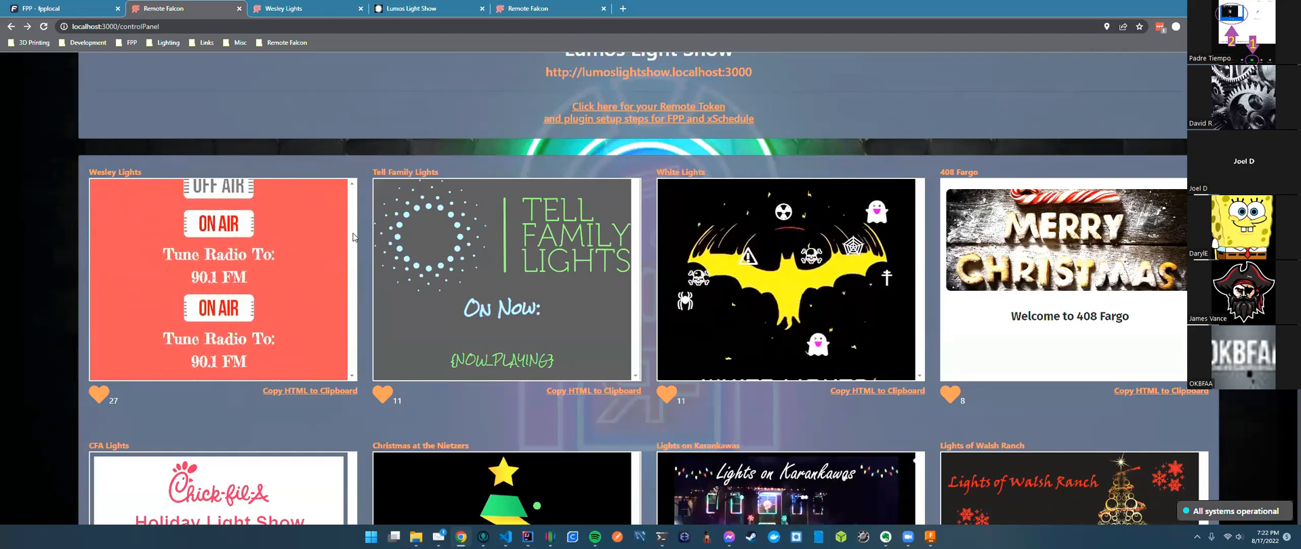
scroll(353, 237, "down", 5)
left_click_drag(352, 277, 336, 153)
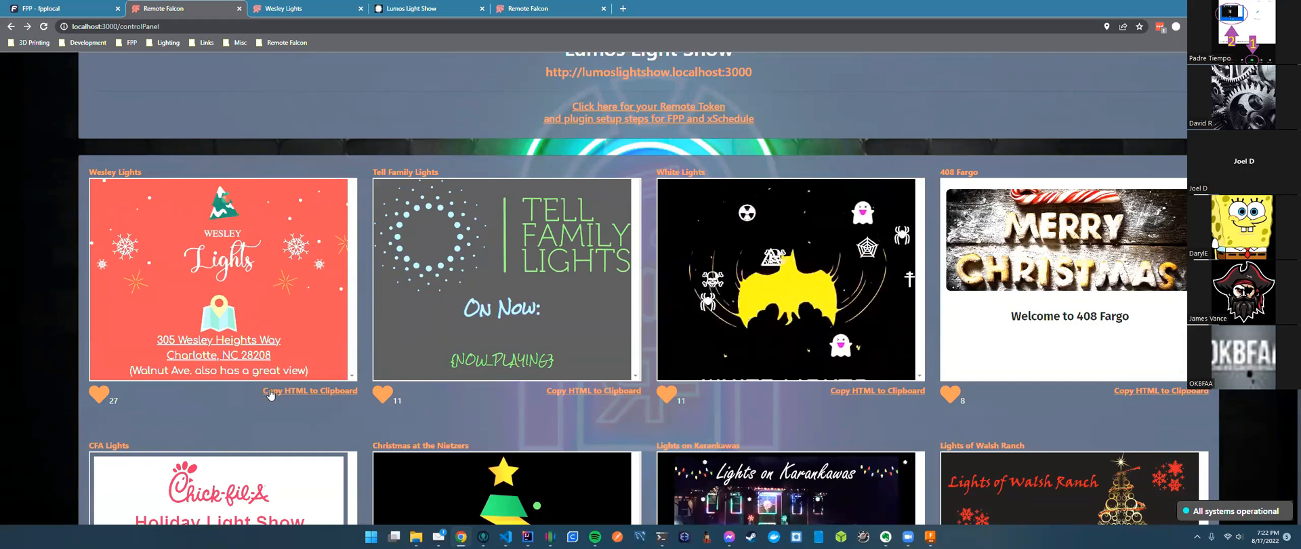
Copy the Wesley Lights HTML to the clipboard and open the Viewer Custom Page editor.
left_click(337, 395)
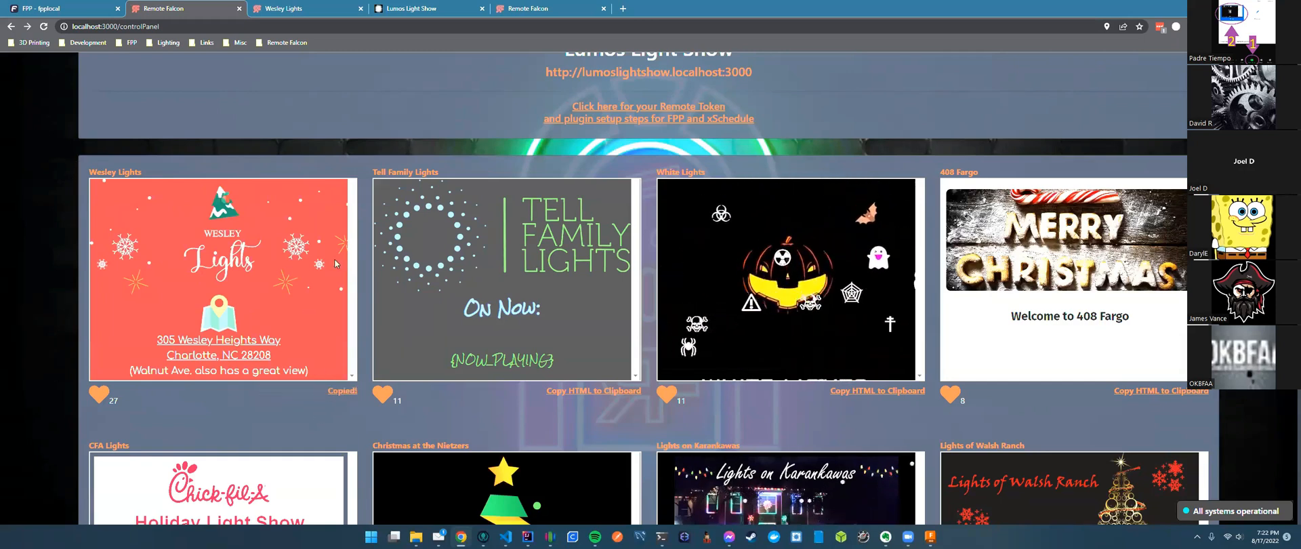
scroll(327, 161, "up", 2)
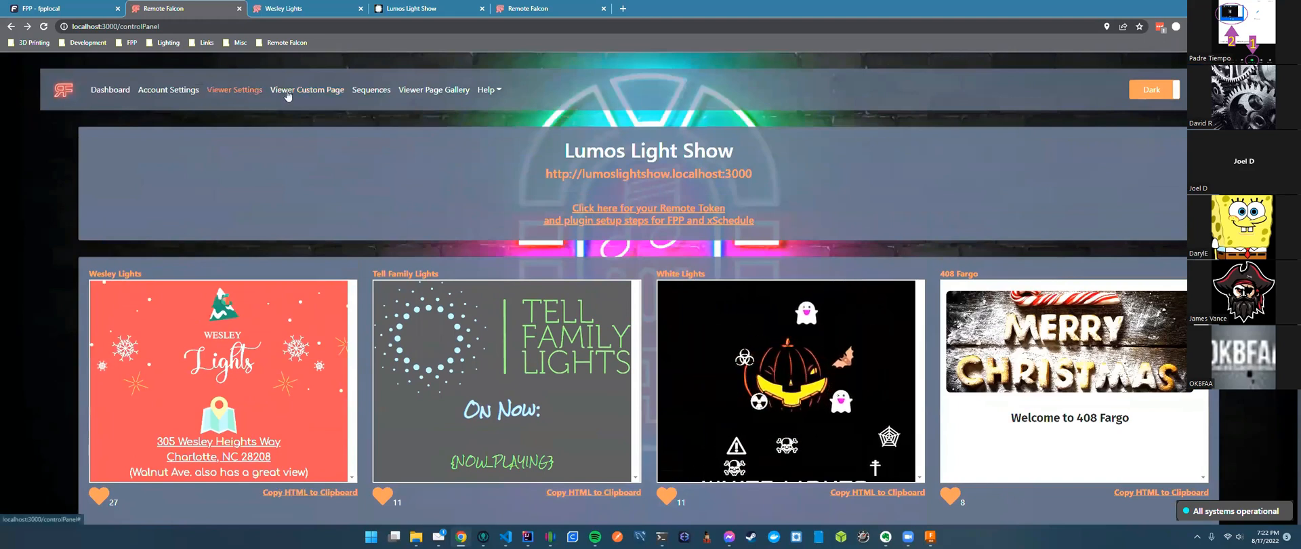
left_click(288, 95)
scroll(459, 152, "down", 2)
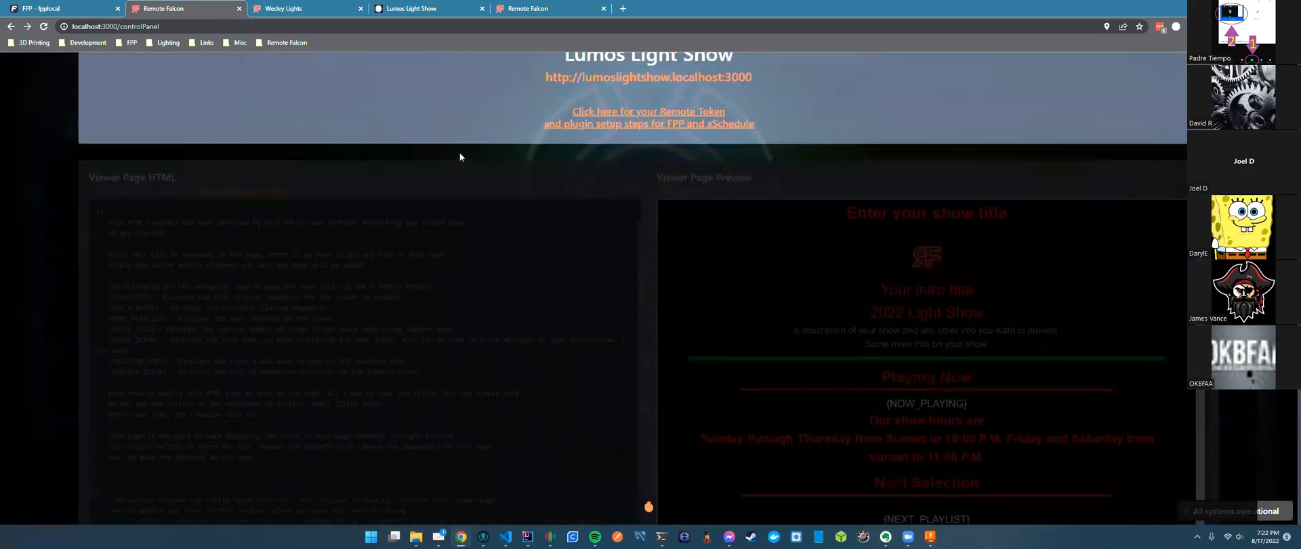
scroll(459, 157, "down", 2)
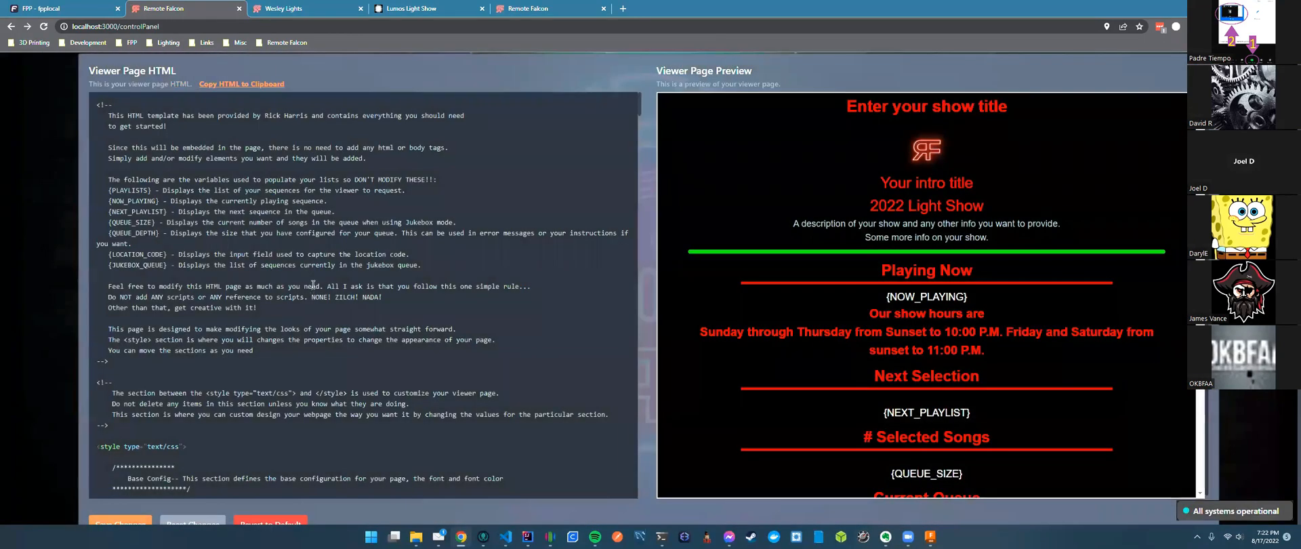
Replace all existing viewer page HTML with the pasted Wesley Lights design and review the preview.
left_click(313, 284)
key("ctrl+a")
key("BackSpace")
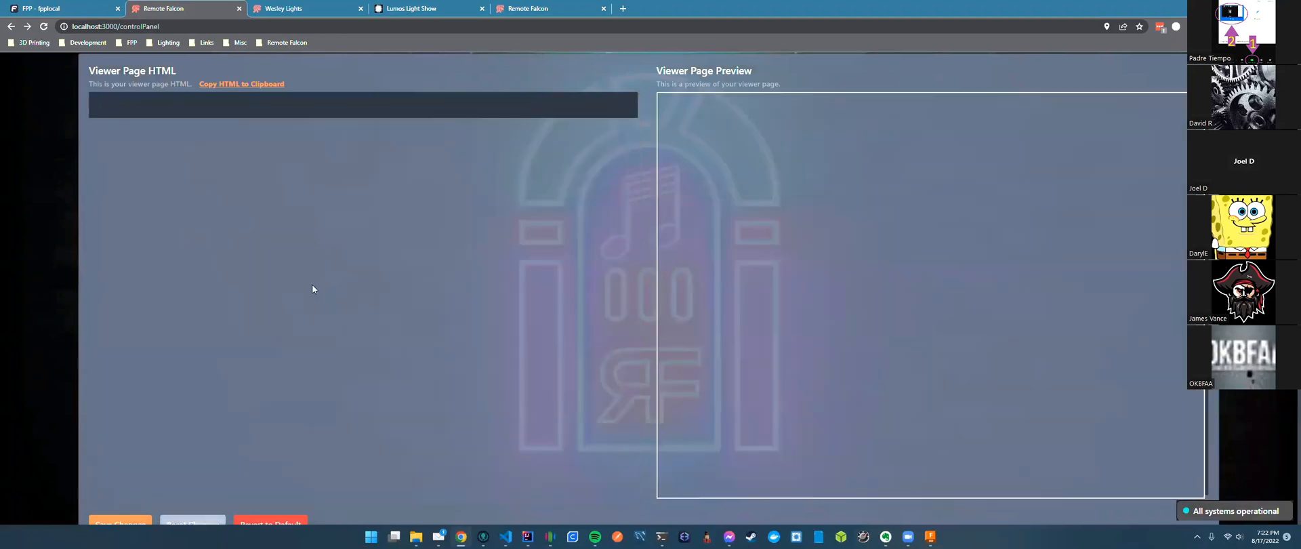
key("ctrl+v")
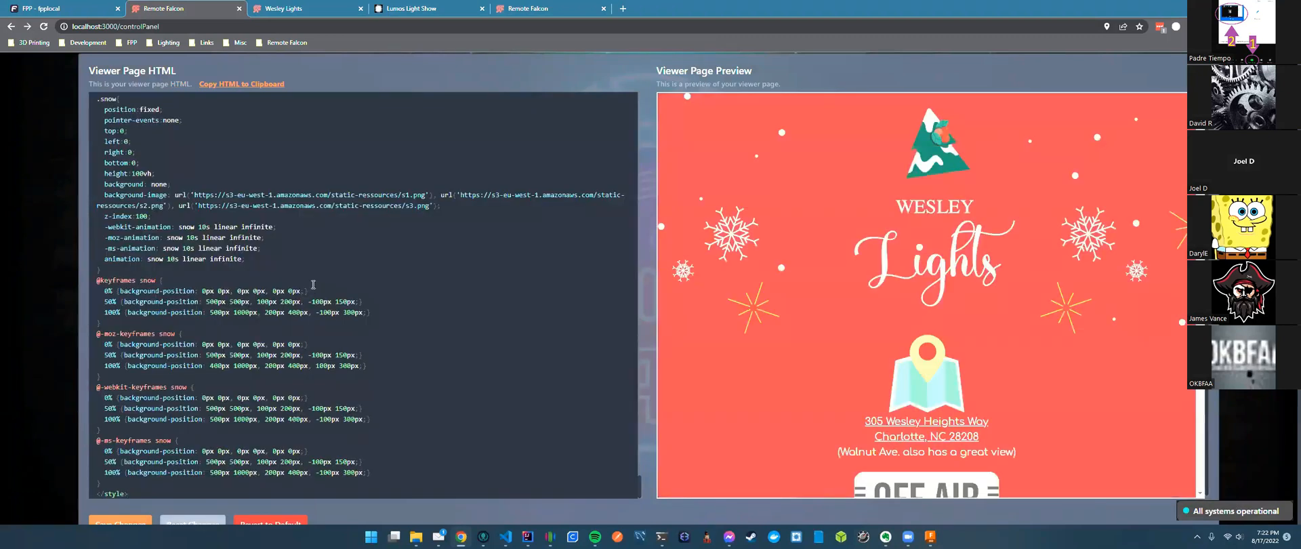
scroll(556, 198, "down", 2)
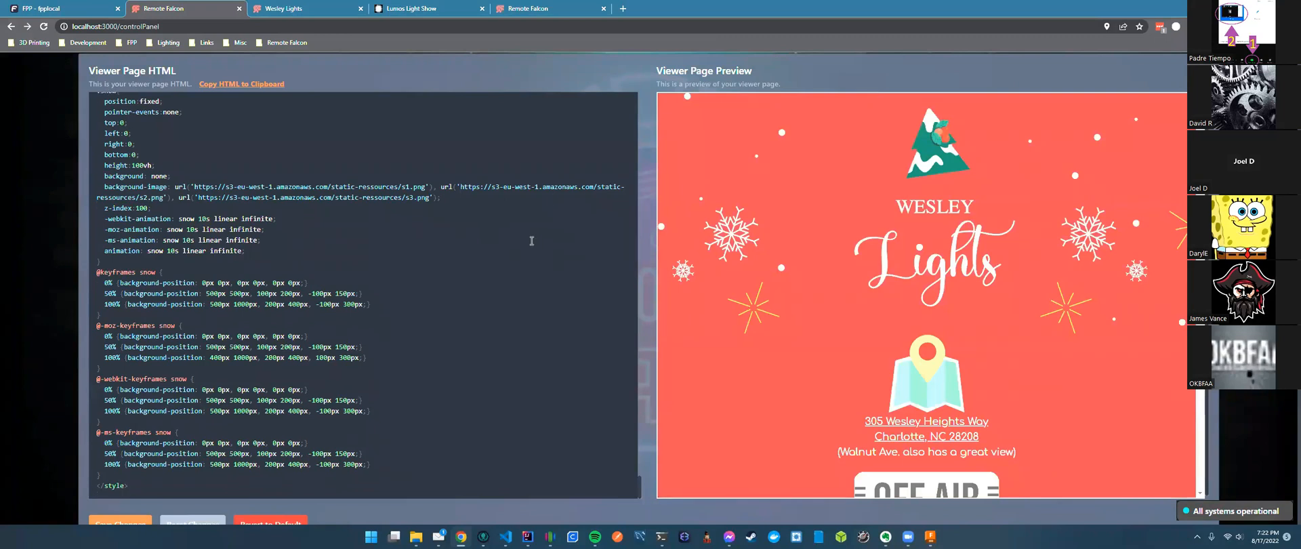
scroll(529, 238, "up", 3)
scroll(487, 233, "up", 3)
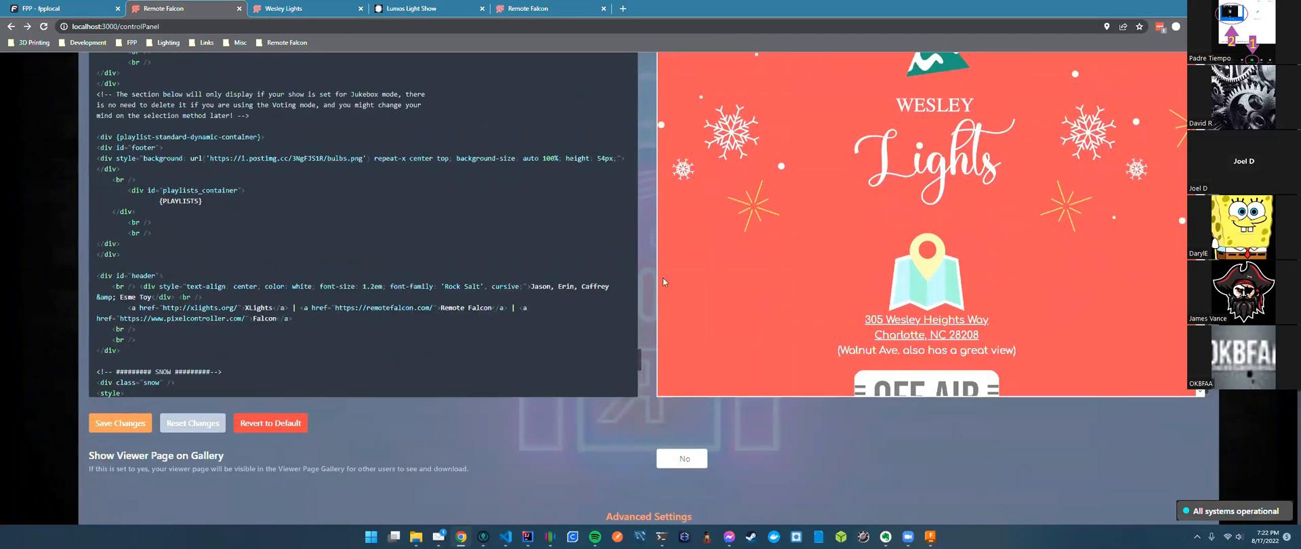
scroll(647, 287, "up", 3)
scroll(538, 326, "up", 5)
left_click_drag(640, 493, 648, 155)
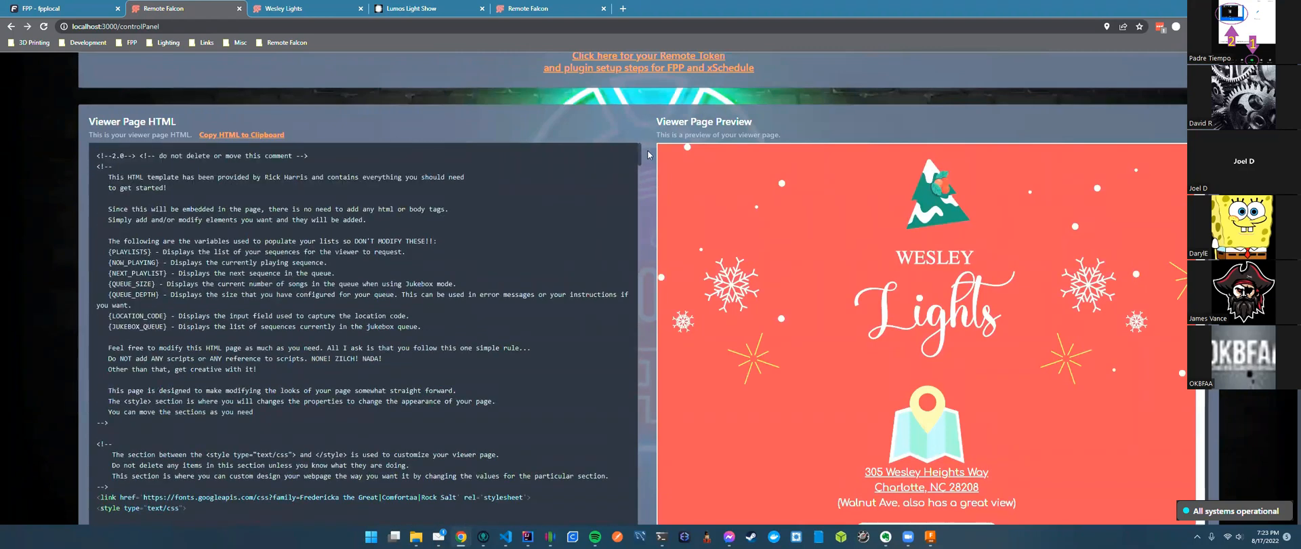
scroll(647, 154, "down", 2)
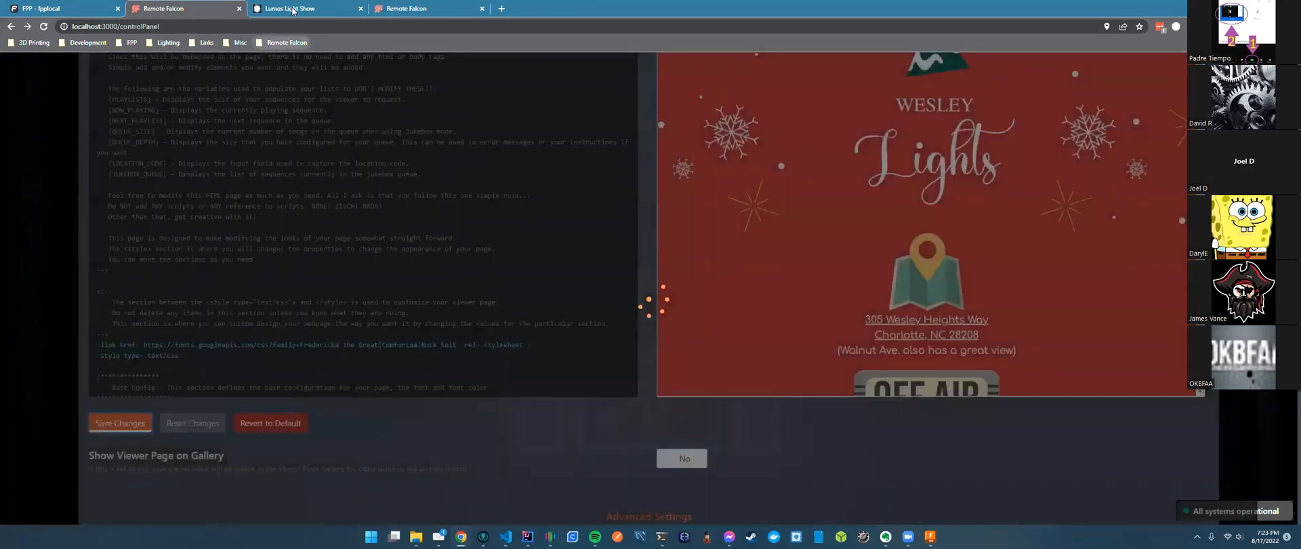
Reload the live Lumos Light Show viewer page and check its now-playing and next-up info.
left_click(361, 8)
key("F5")
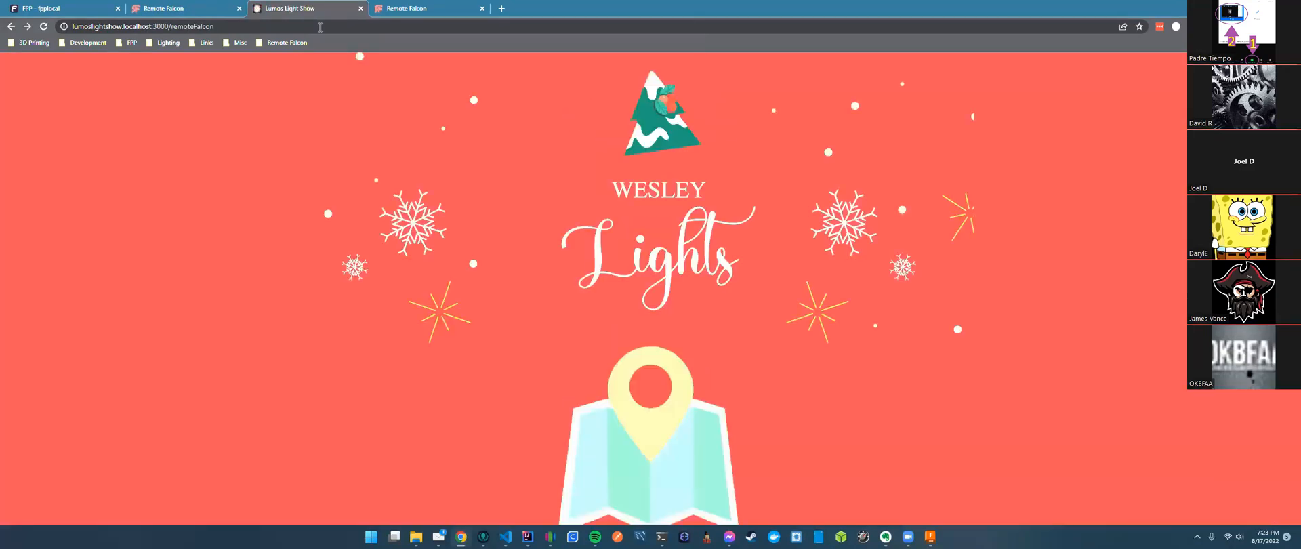
scroll(740, 369, "down", 8)
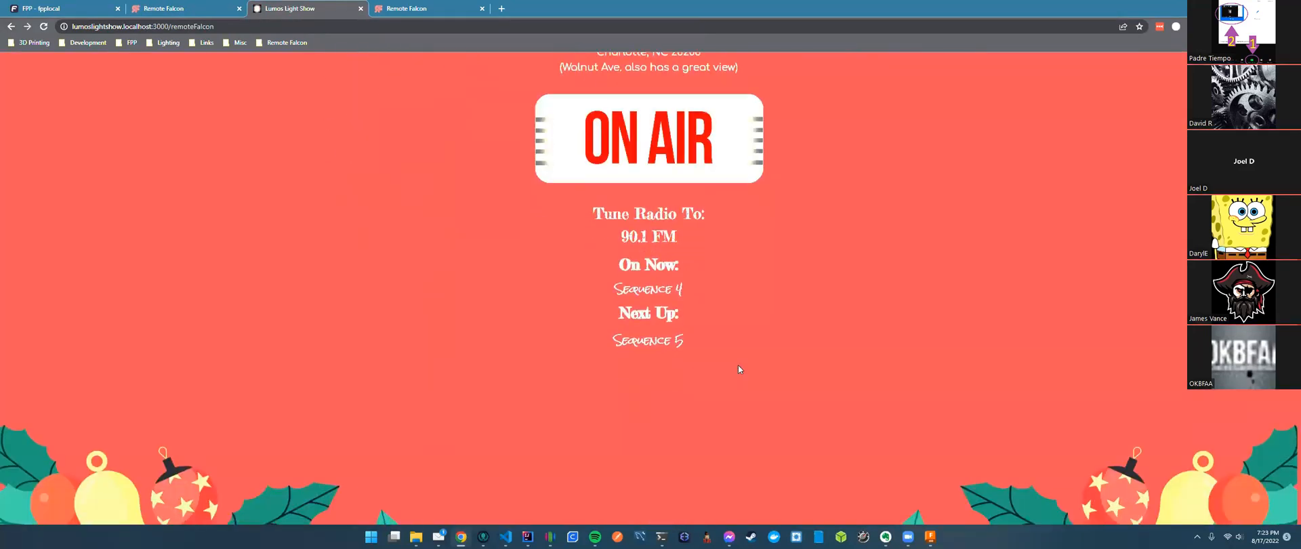
scroll(738, 368, "up", 2)
scroll(767, 360, "down", 1)
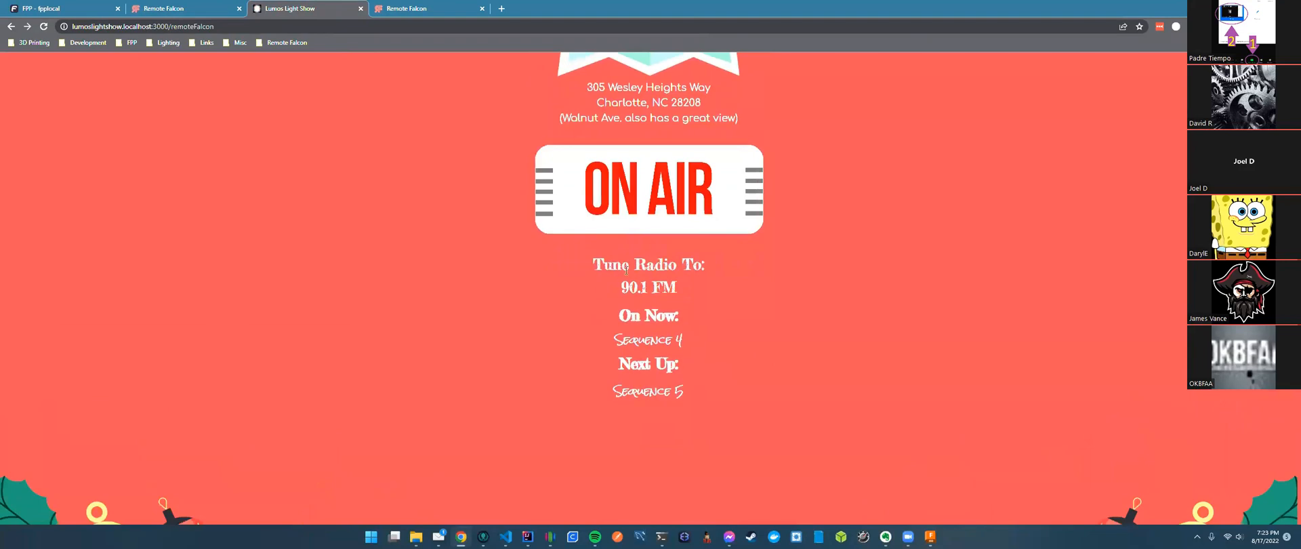
left_click_drag(593, 265, 706, 393)
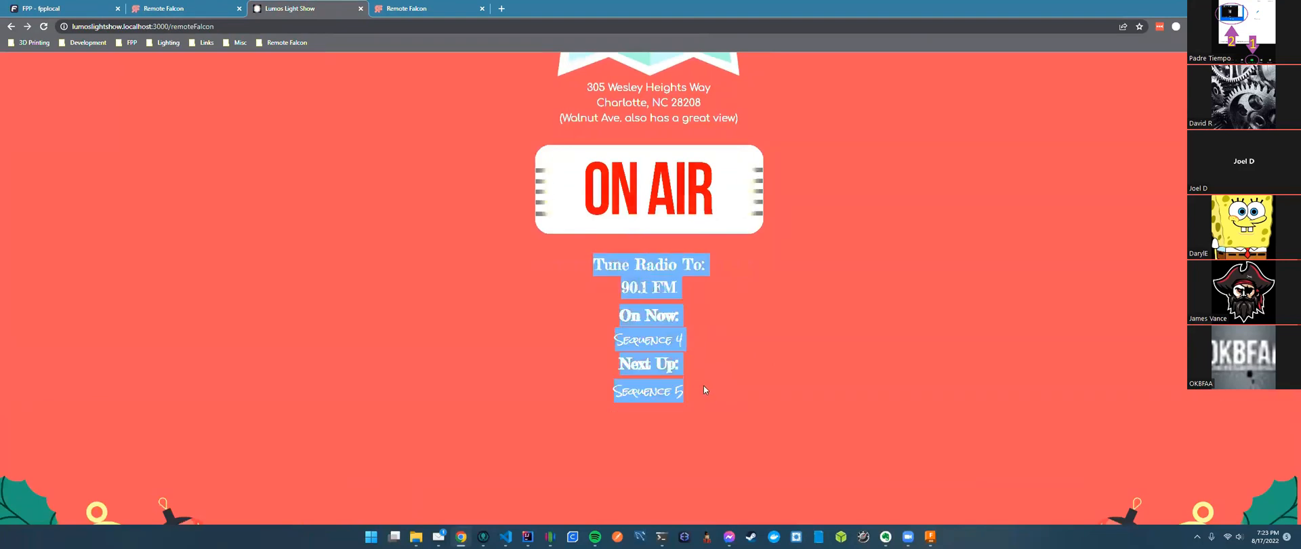
left_click(619, 323)
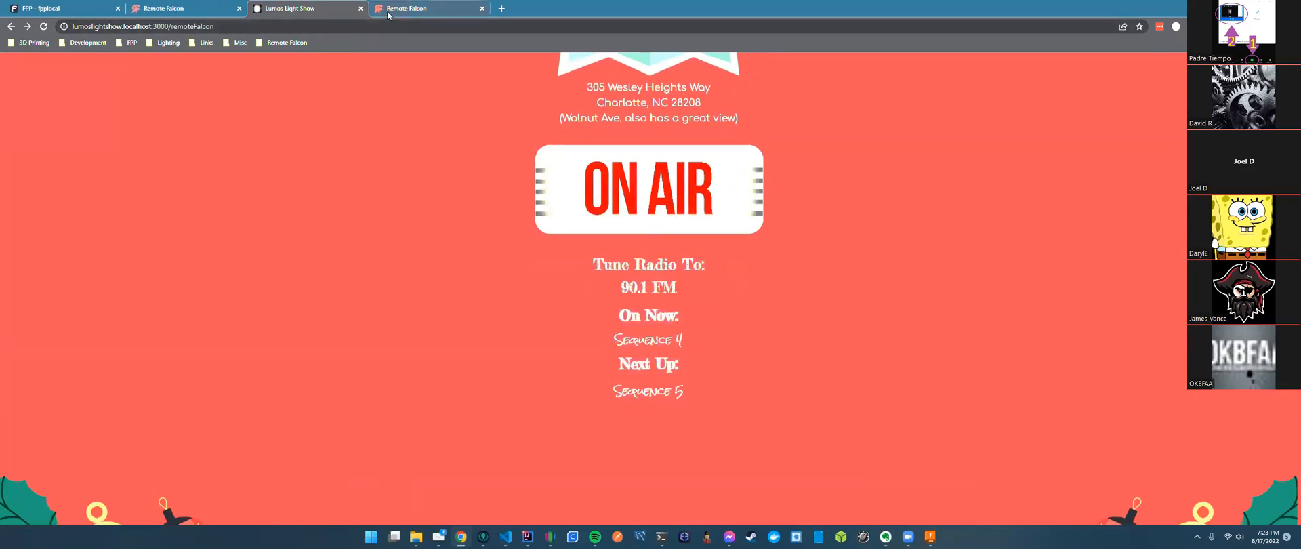
Return to Remote Falcon's viewer page HTML editor.
left_click(200, 11)
scroll(619, 461, "up", 2)
scroll(379, 406, "down", 3)
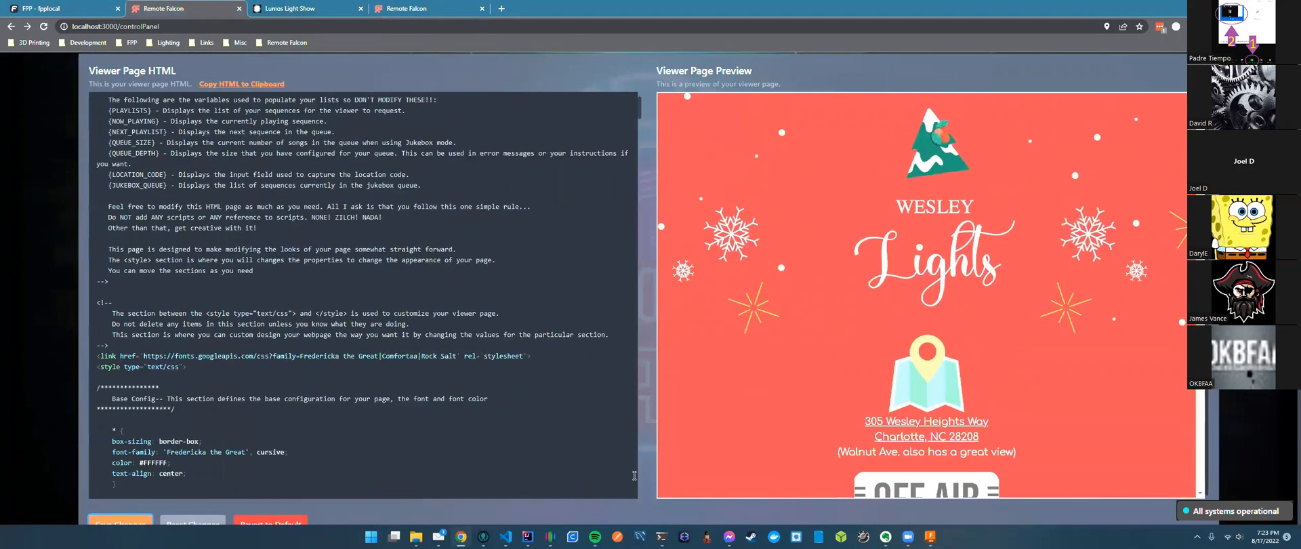
Revert the viewer page to the default template, save it, and reload the live viewer page.
scroll(378, 515, "down", 2)
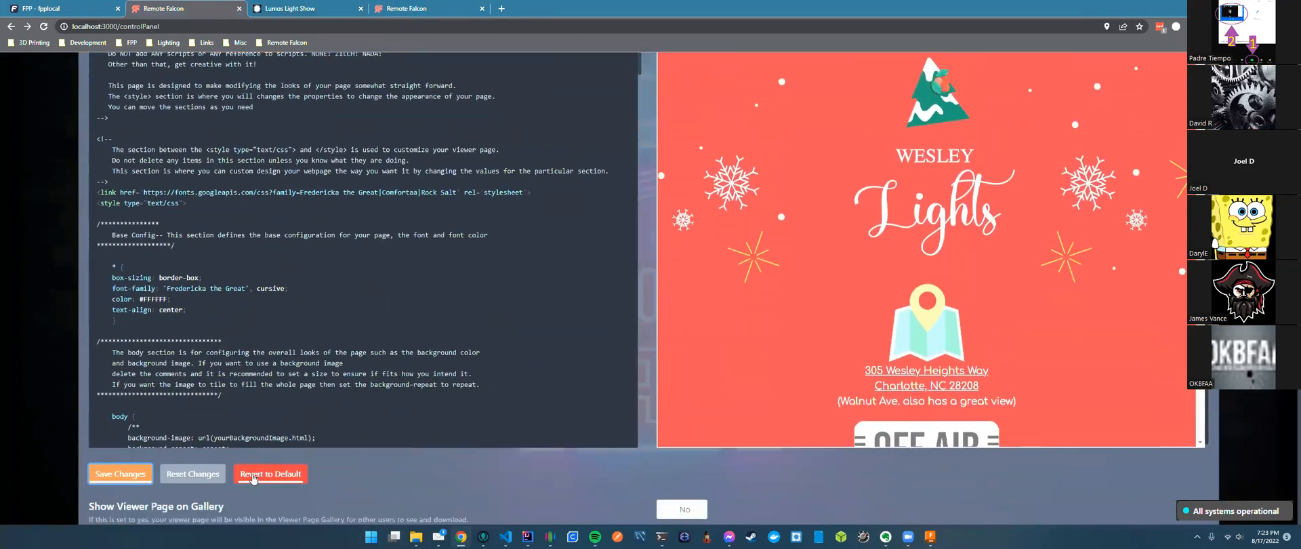
left_click(271, 474)
left_click(125, 477)
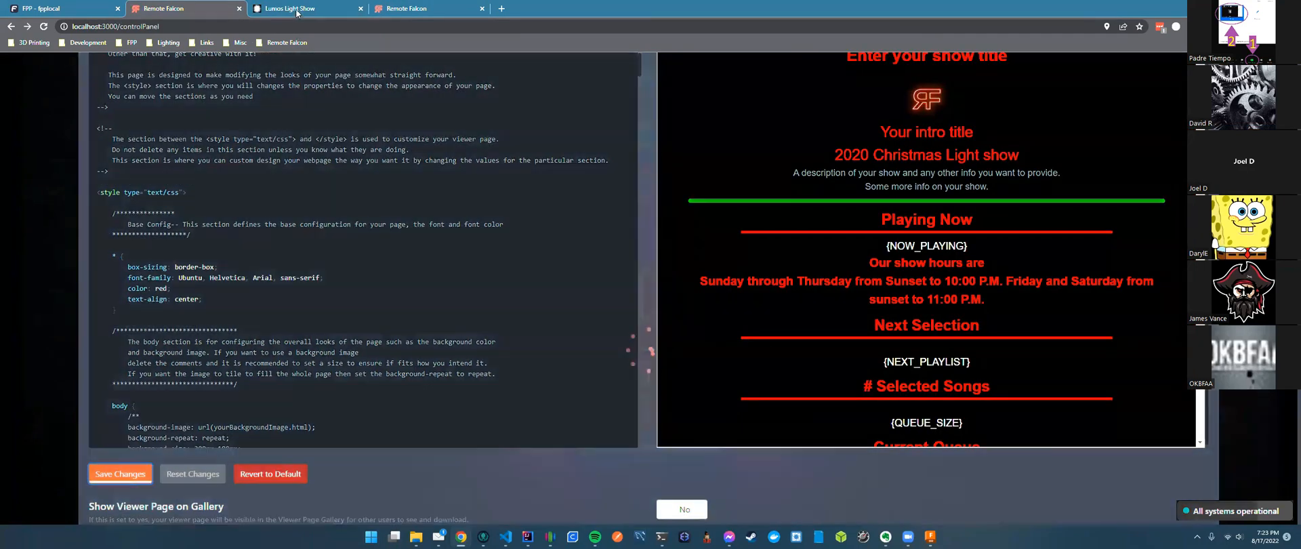
left_click(298, 8)
key("F5")
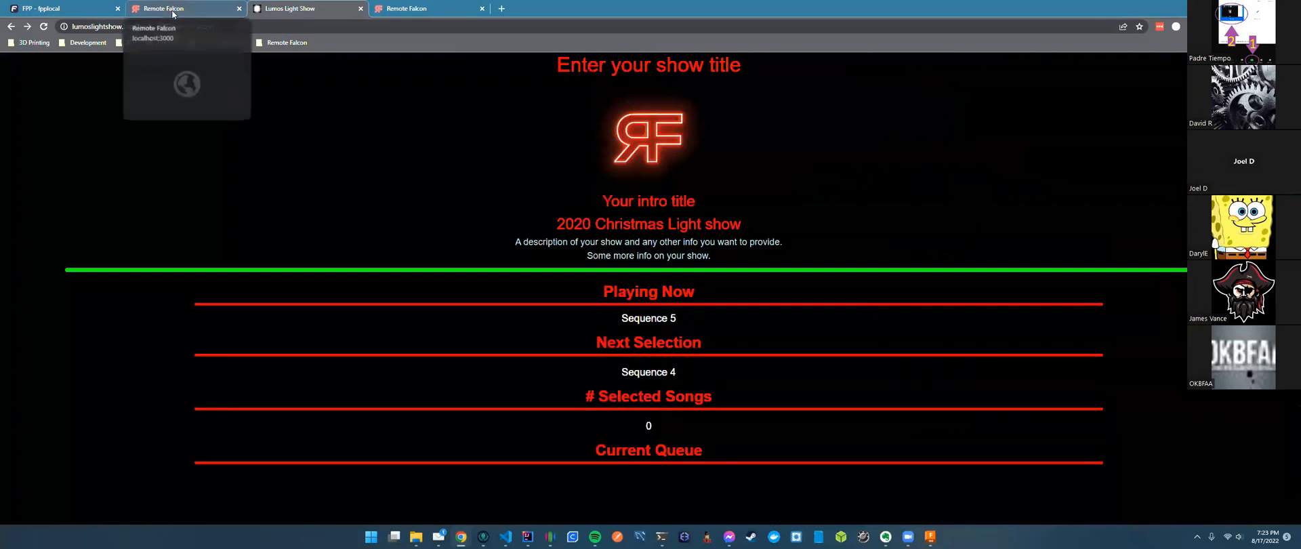
Back in Remote Falcon, open the Viewer Page Gallery.
left_click(186, 10)
scroll(648, 311, "up", 7)
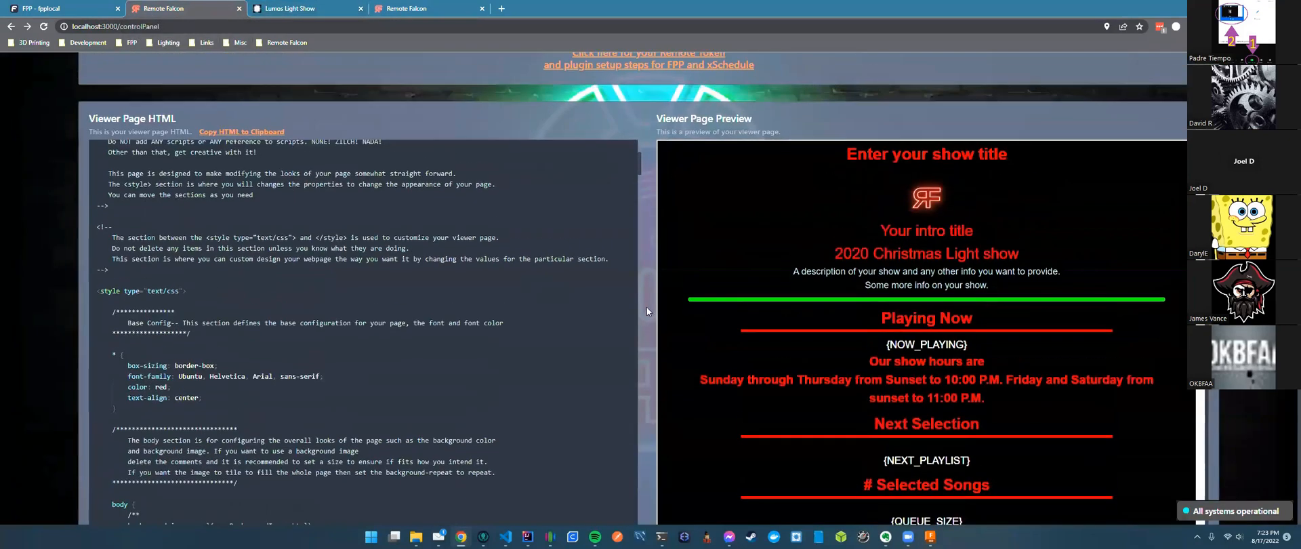
left_click(431, 90)
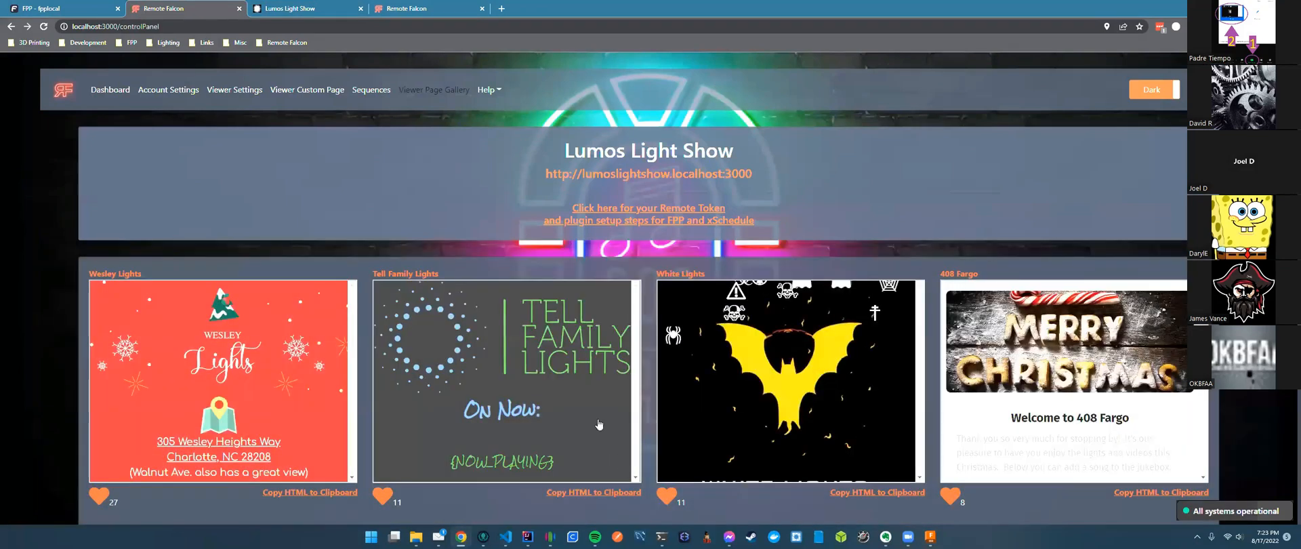
Browse page 3 of the viewer page gallery.
scroll(599, 424, "down", 6)
left_click(615, 418)
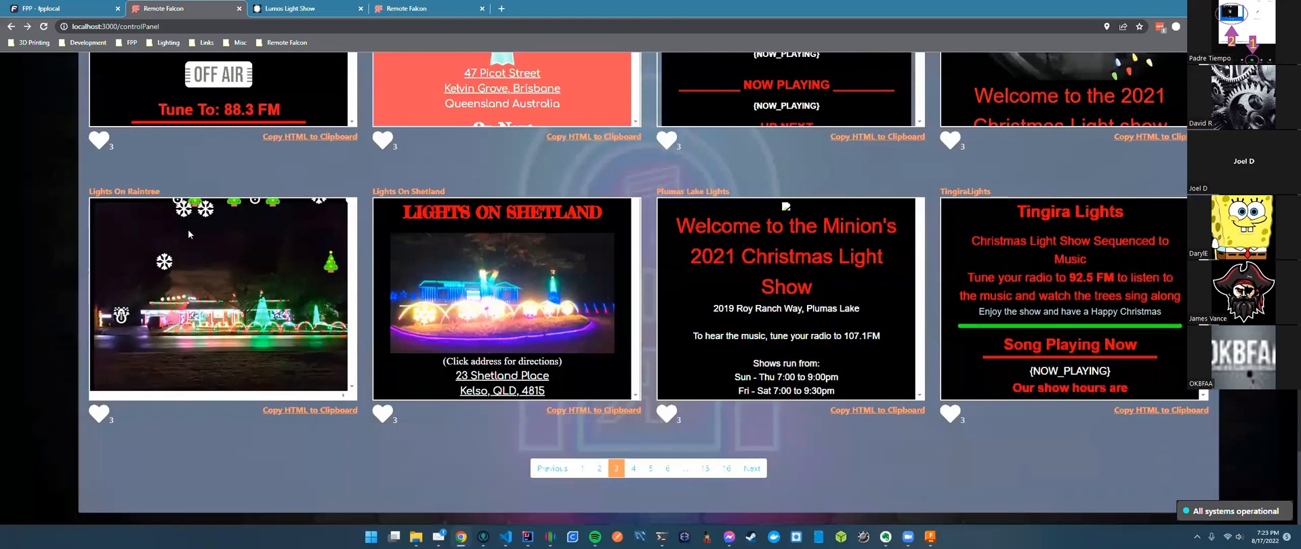
scroll(360, 223, "up", 1)
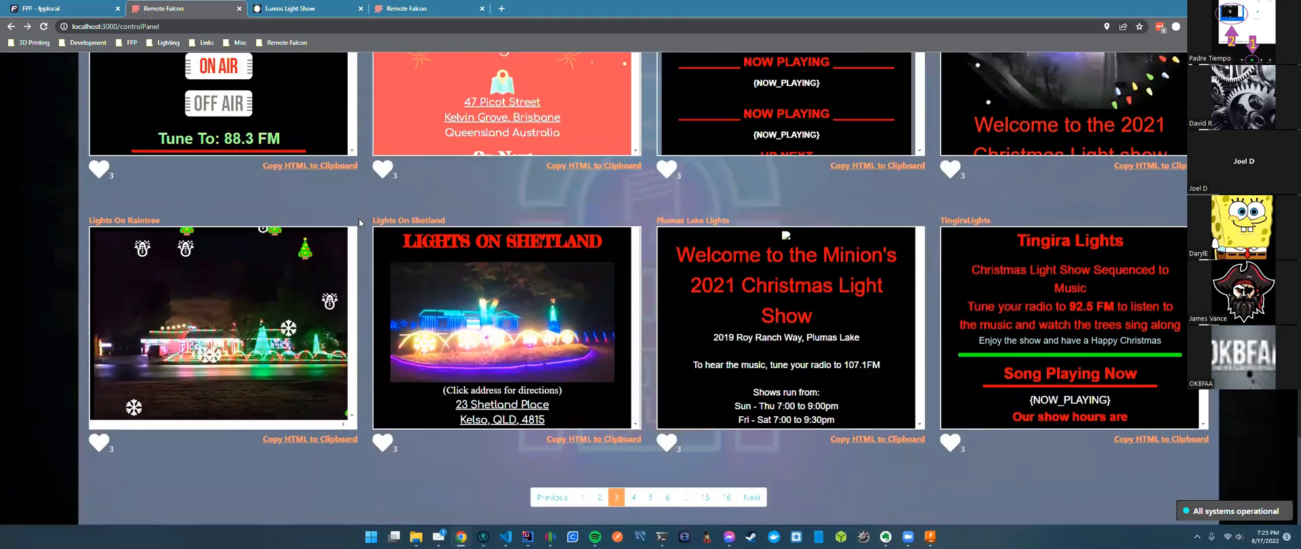
scroll(361, 222, "up", 3)
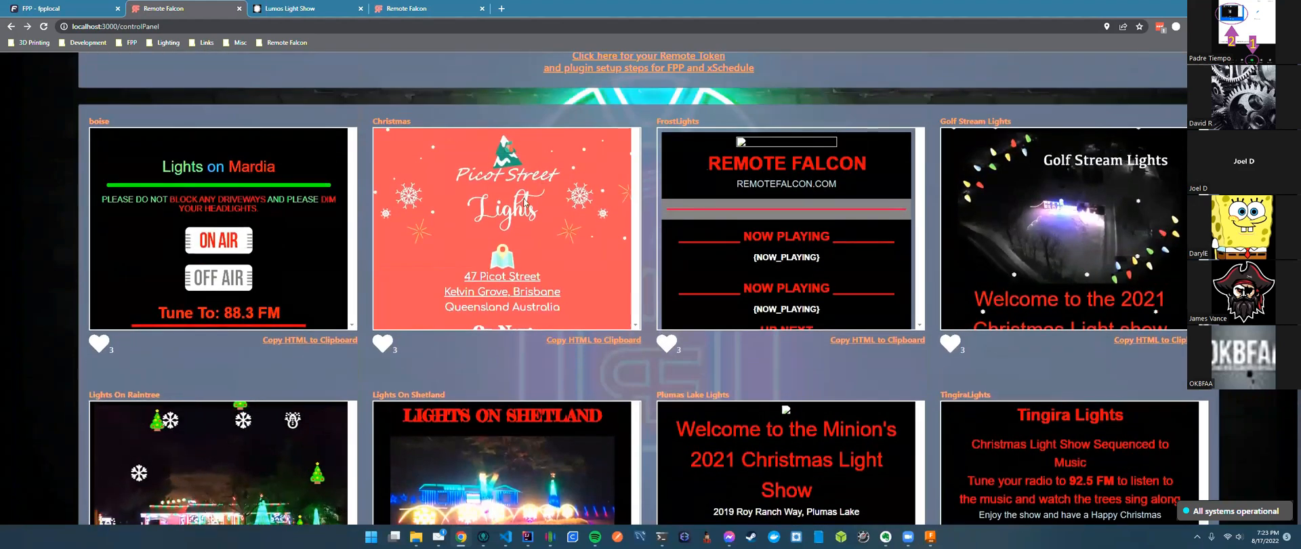
scroll(371, 449, "down", 1)
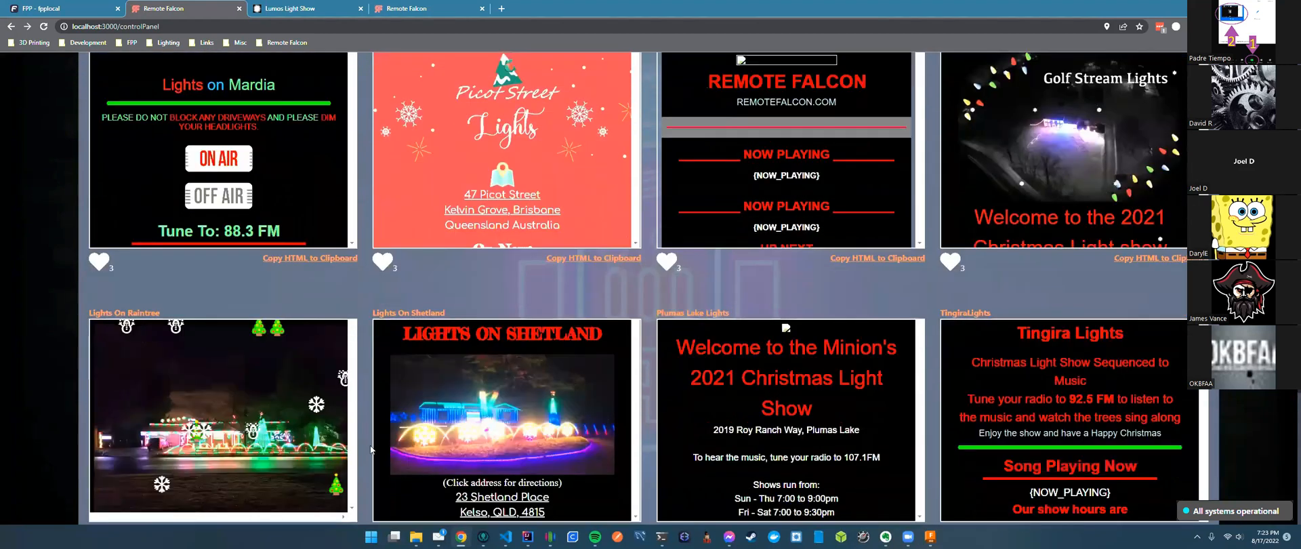
scroll(372, 449, "down", 2)
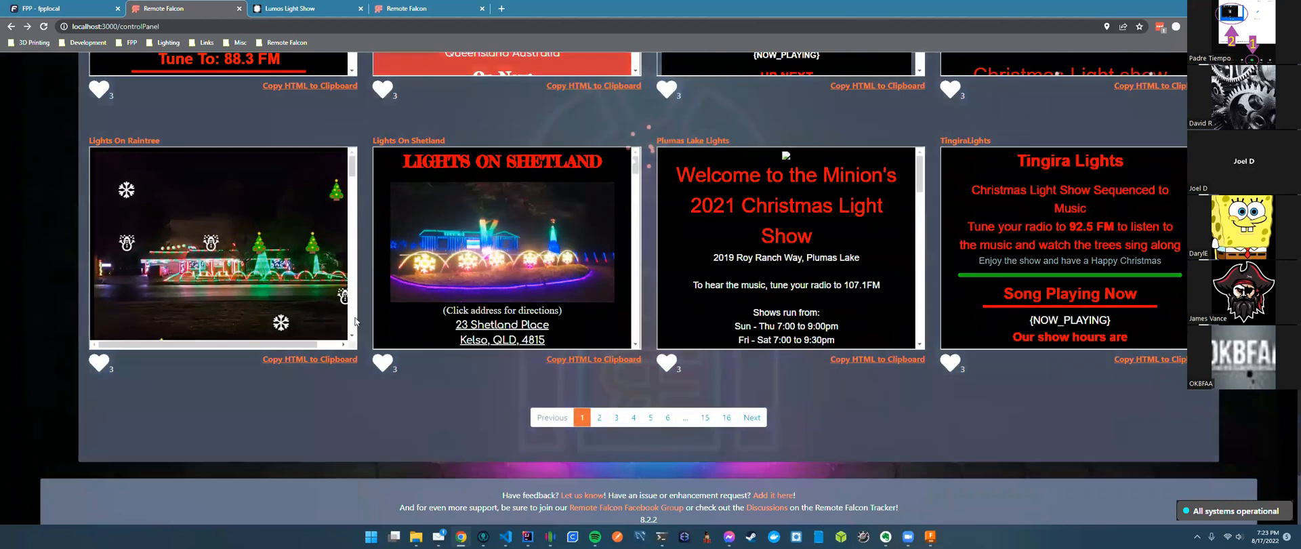
scroll(341, 90, "up", 3)
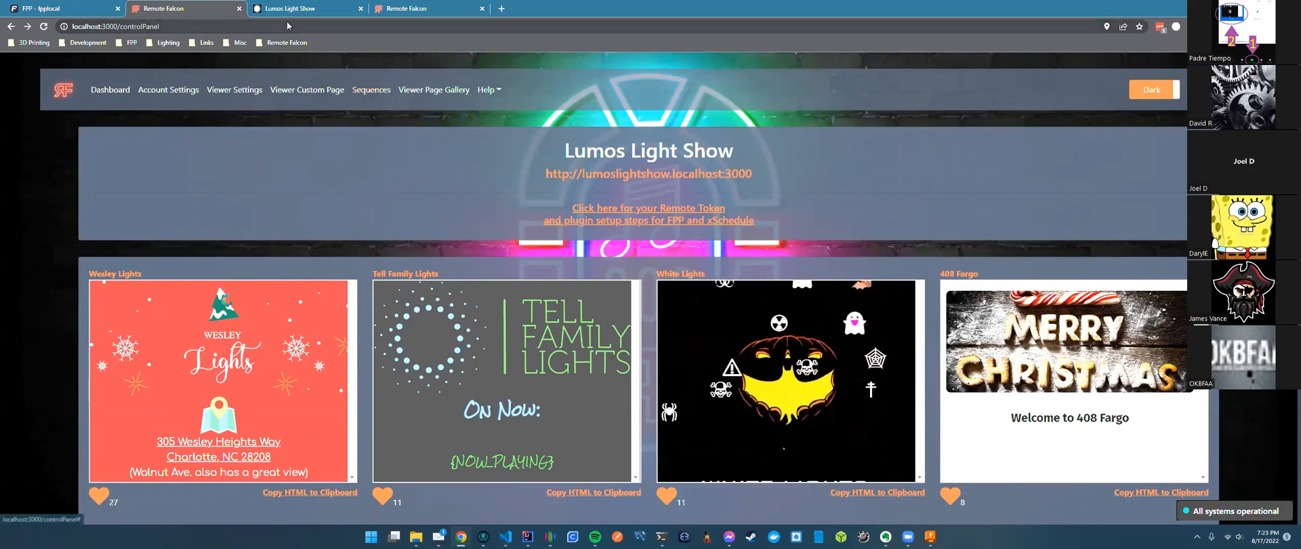
Open the Sequences list showing Sequence 1–3 and Set Volume to 100 (Command).
left_click(372, 90)
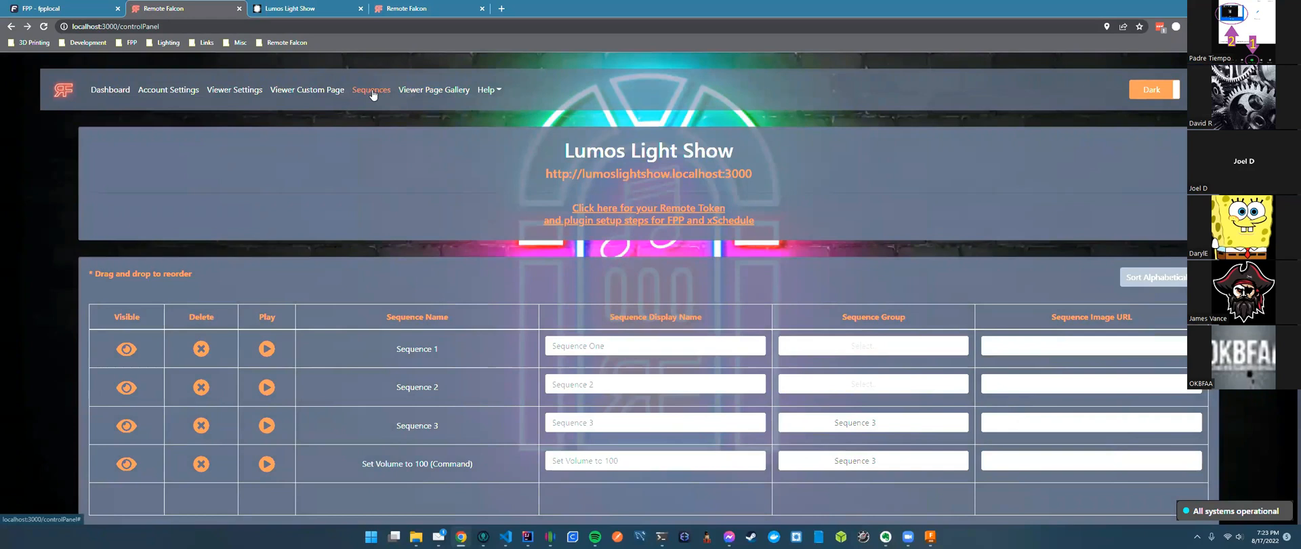
scroll(390, 187, "down", 2)
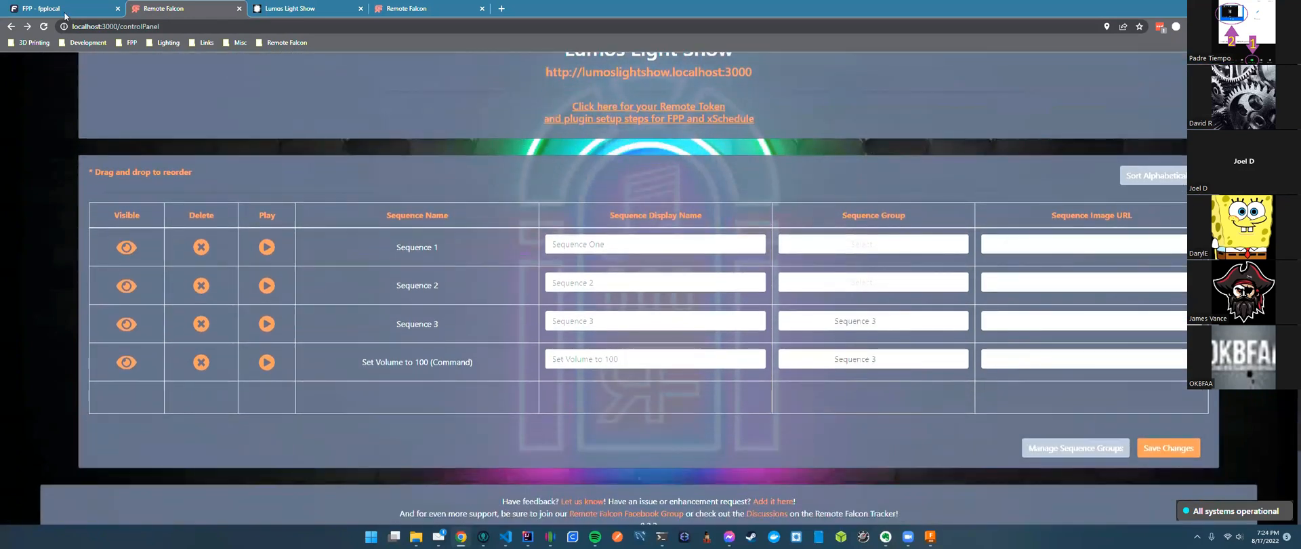
left_click(65, 15)
Set the FPP plugin's Remote Playlist to Remote Falcon and apply it with Update.
scroll(1026, 393, "up", 1)
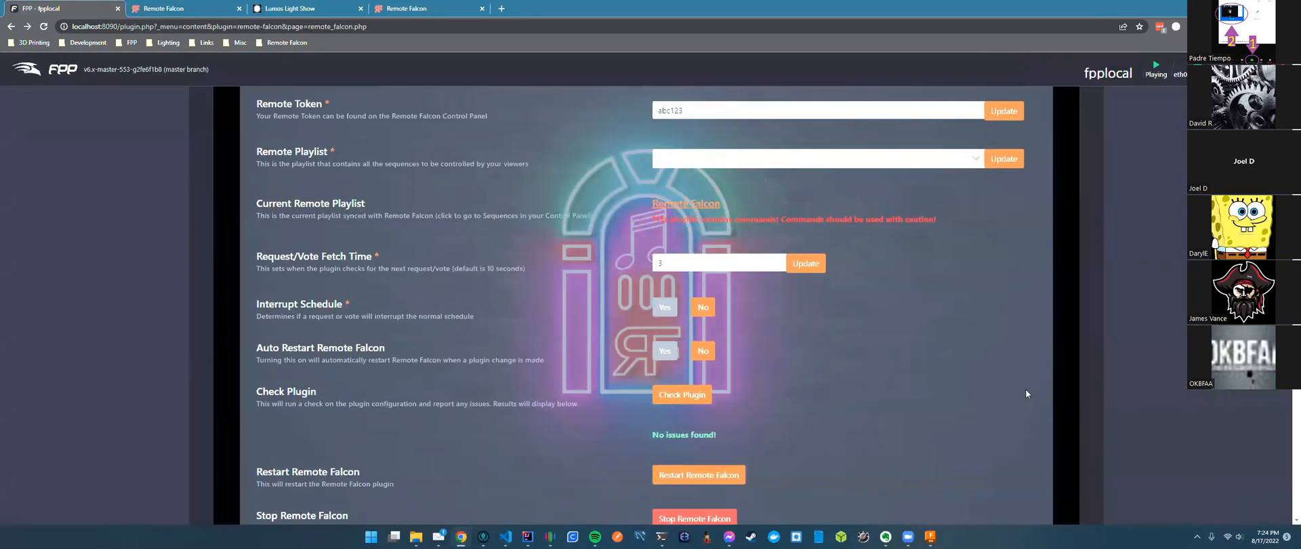
left_click(768, 167)
left_click(685, 184)
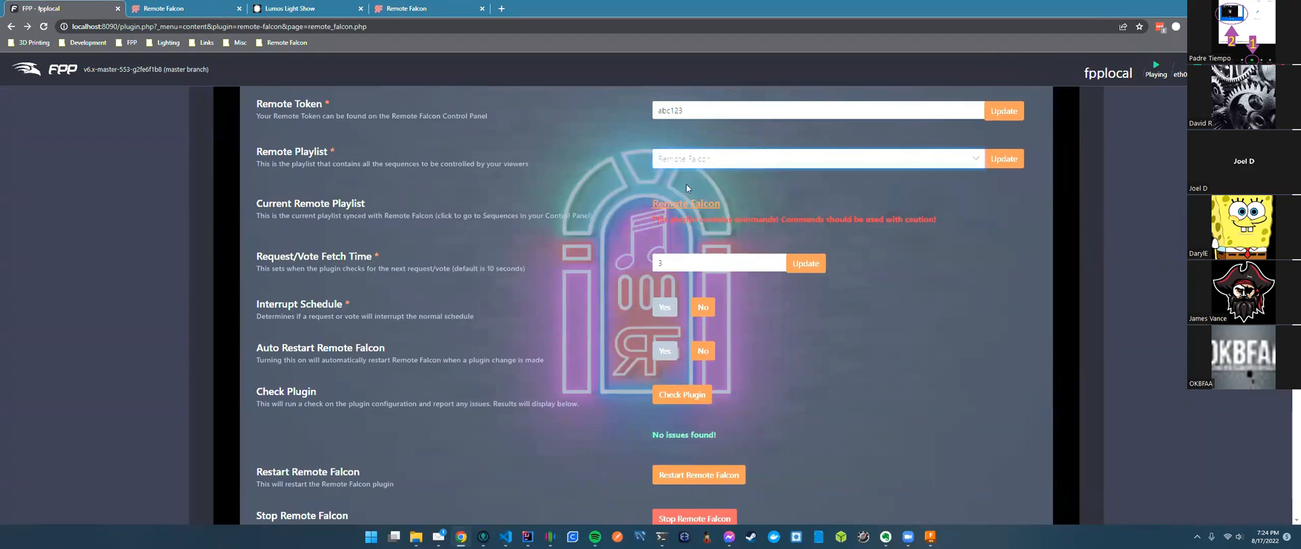
left_click(1009, 160)
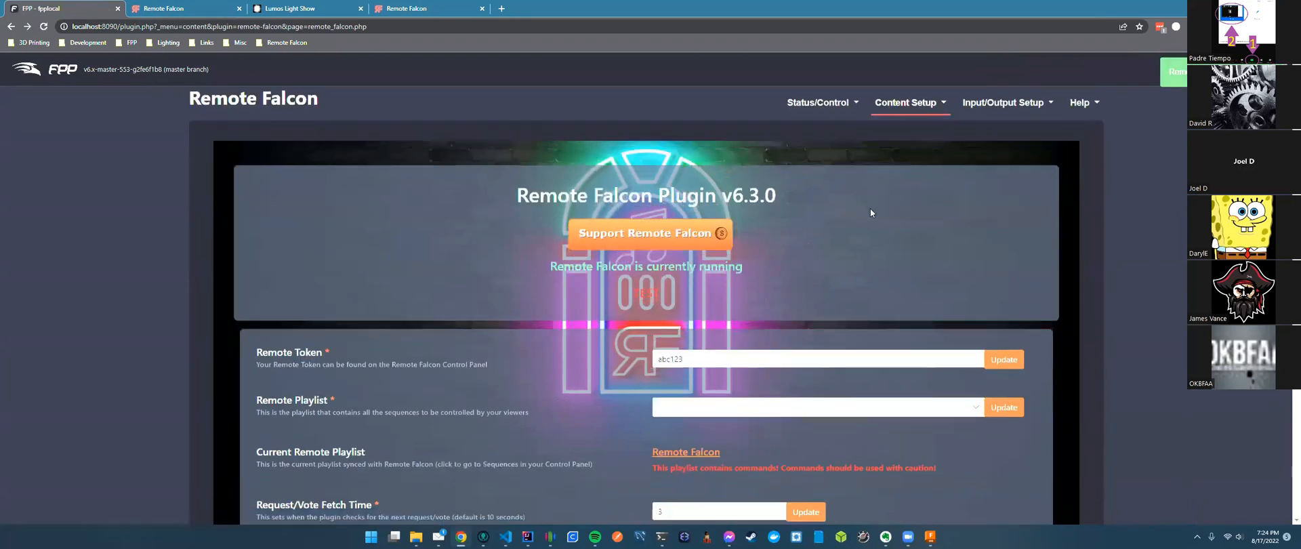
left_click(185, 14)
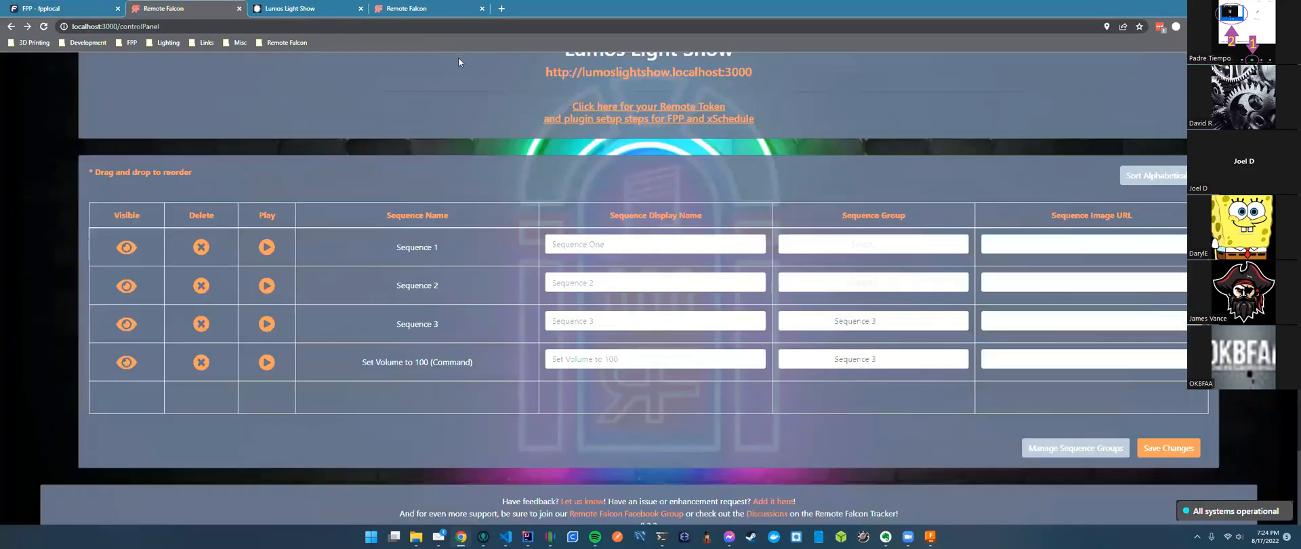
key("F5")
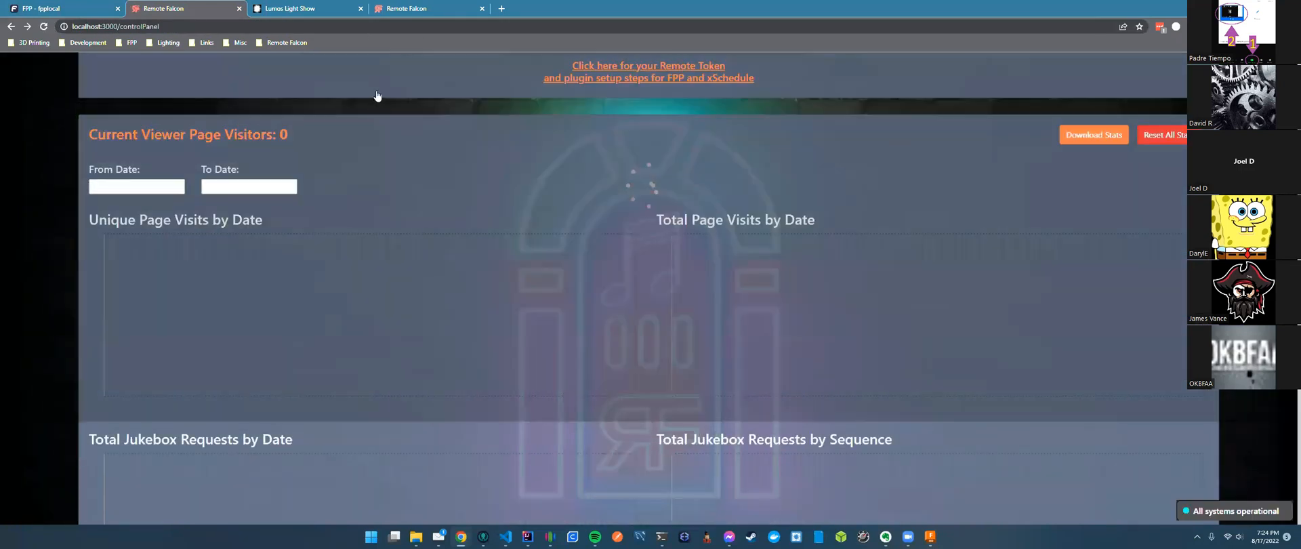
scroll(538, 259, "up", 2)
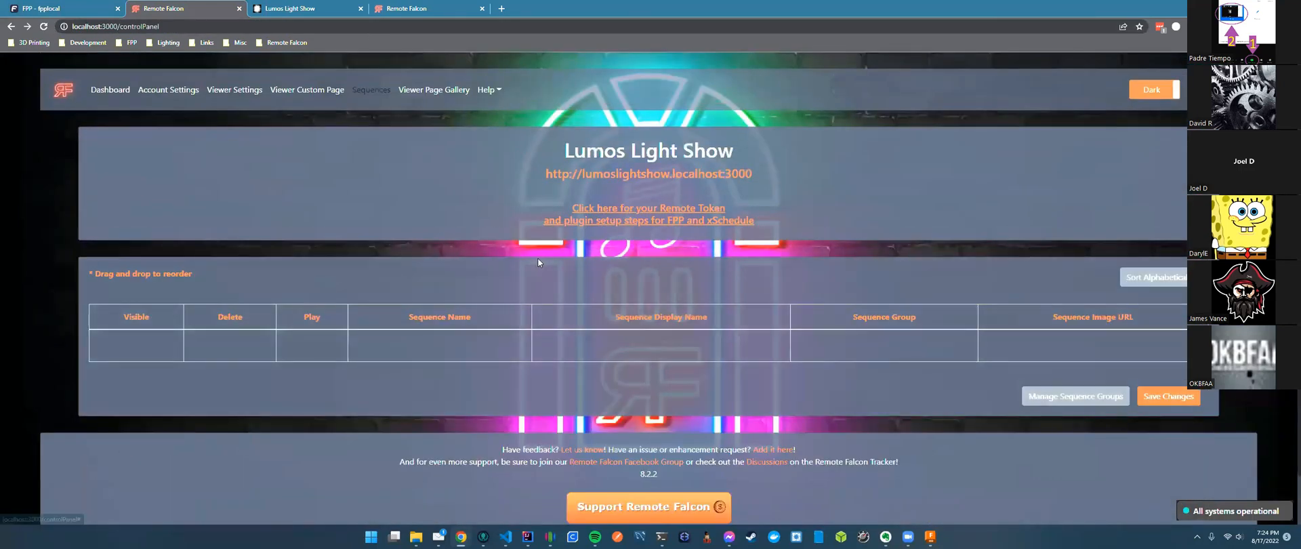
scroll(538, 258, "down", 1)
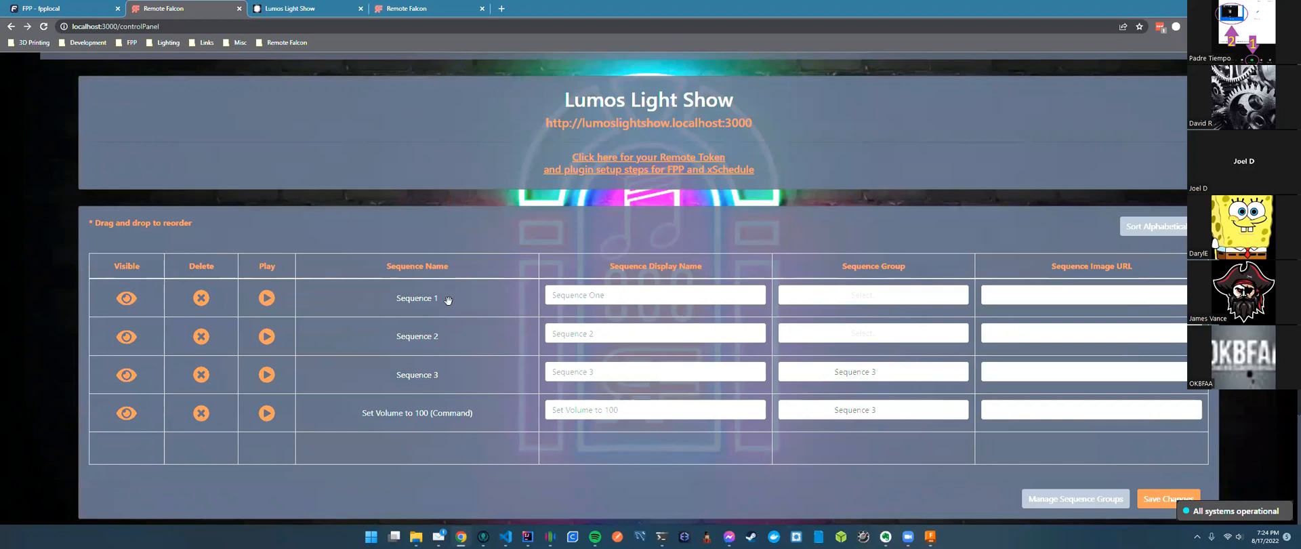
double_click(592, 298)
left_click(667, 294)
left_click_drag(374, 311, 677, 271)
scroll(847, 205, "down", 1)
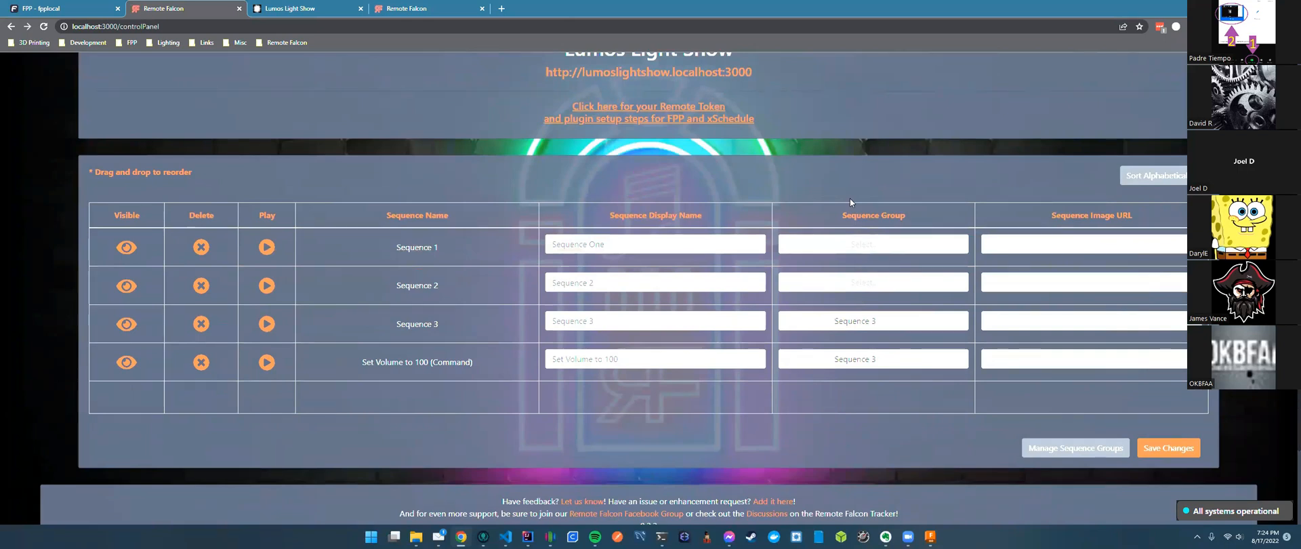
In Manage Sequence Groups, add a Test Group, delete it, and close the manager.
left_click(1081, 451)
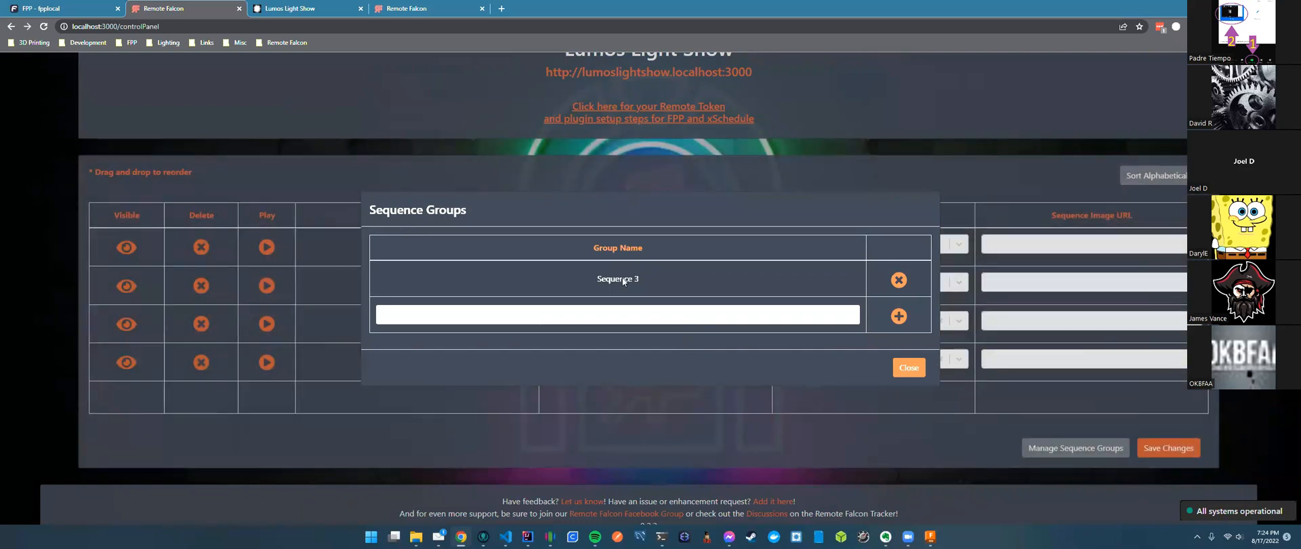
left_click_drag(640, 279, 596, 280)
left_click(899, 316)
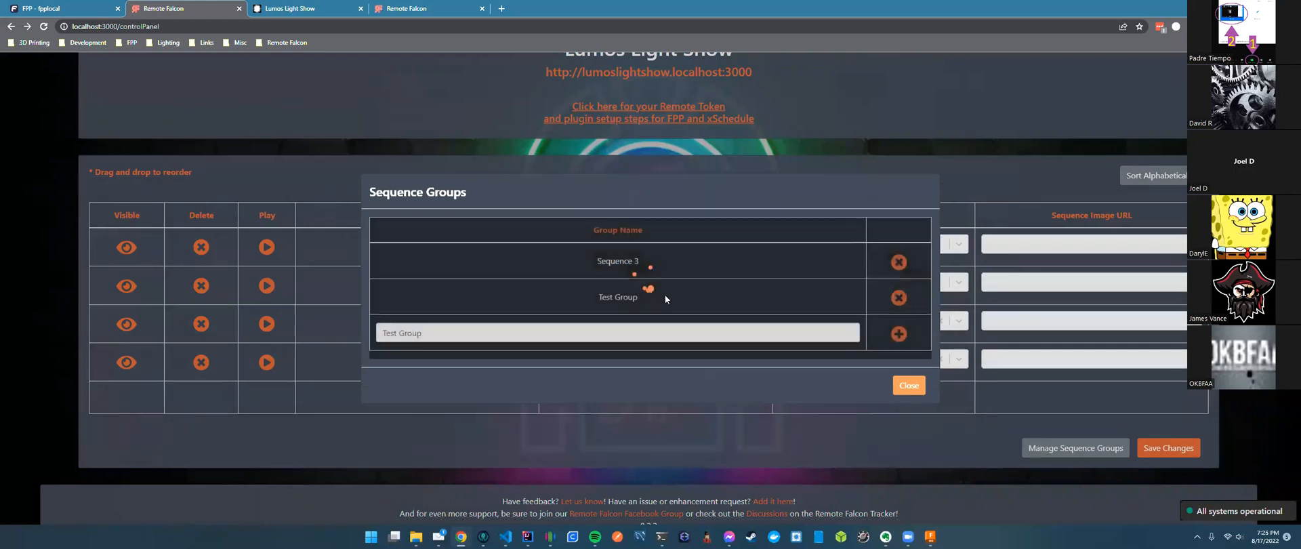
left_click(899, 298)
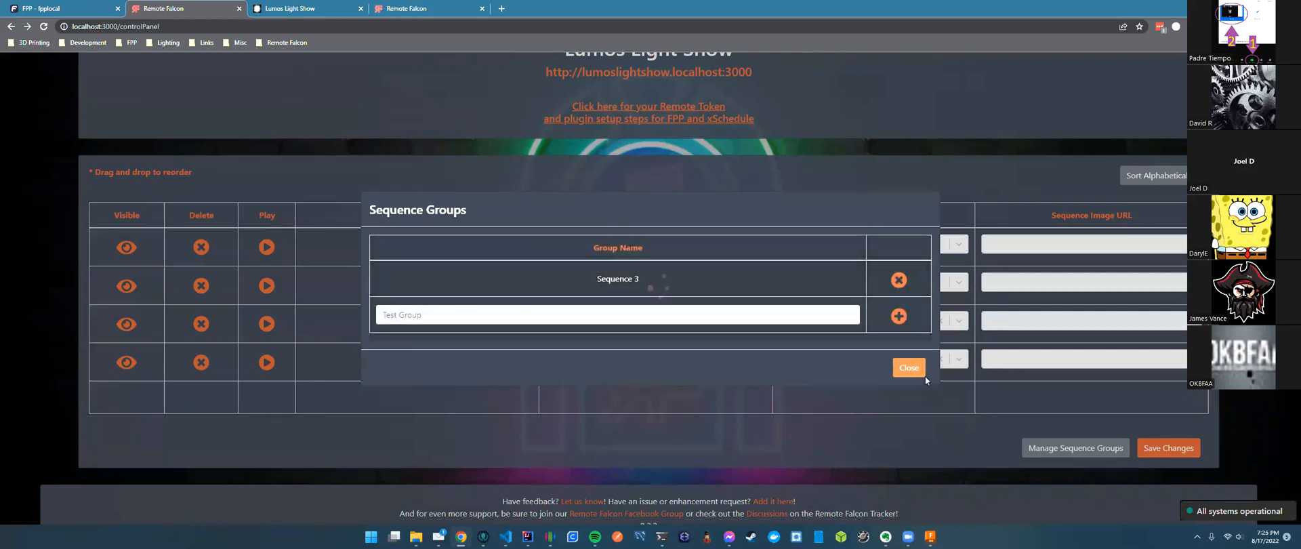
left_click(910, 369)
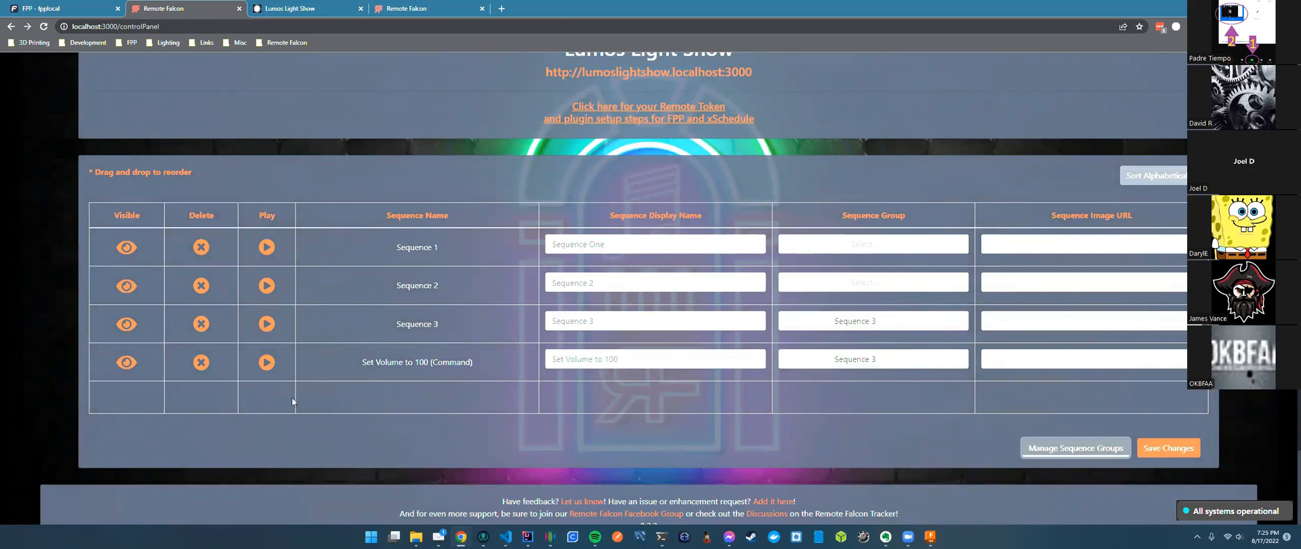
Move Set Volume to 100 (Command) above Sequence 3 in the sequence order.
left_click_drag(328, 360, 328, 328)
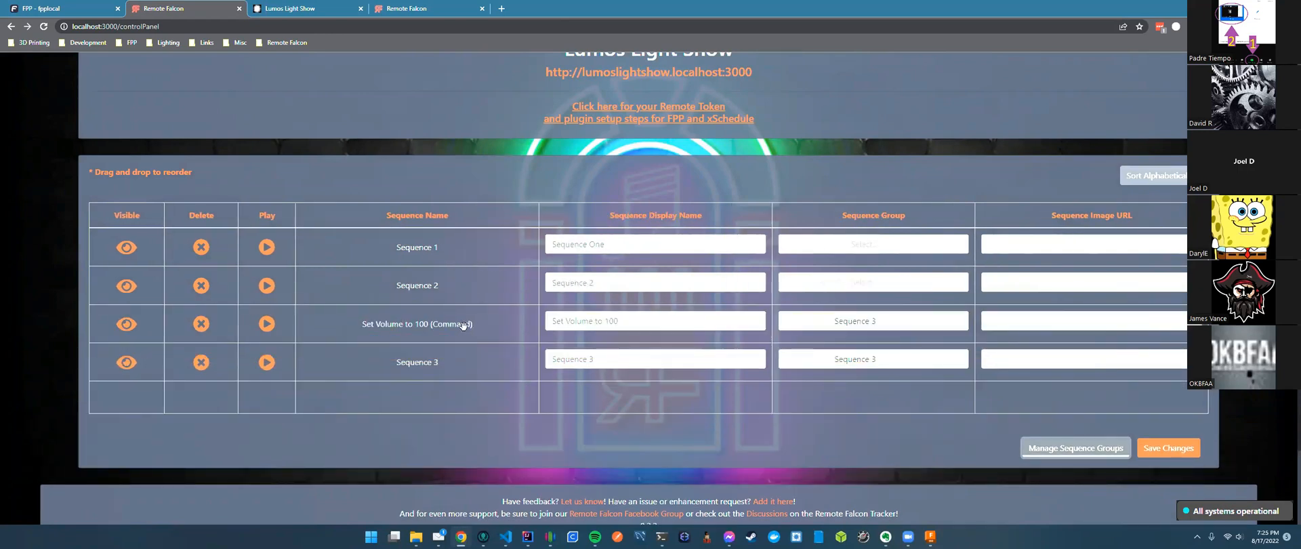
left_click(68, 8)
scroll(817, 135, "up", 2)
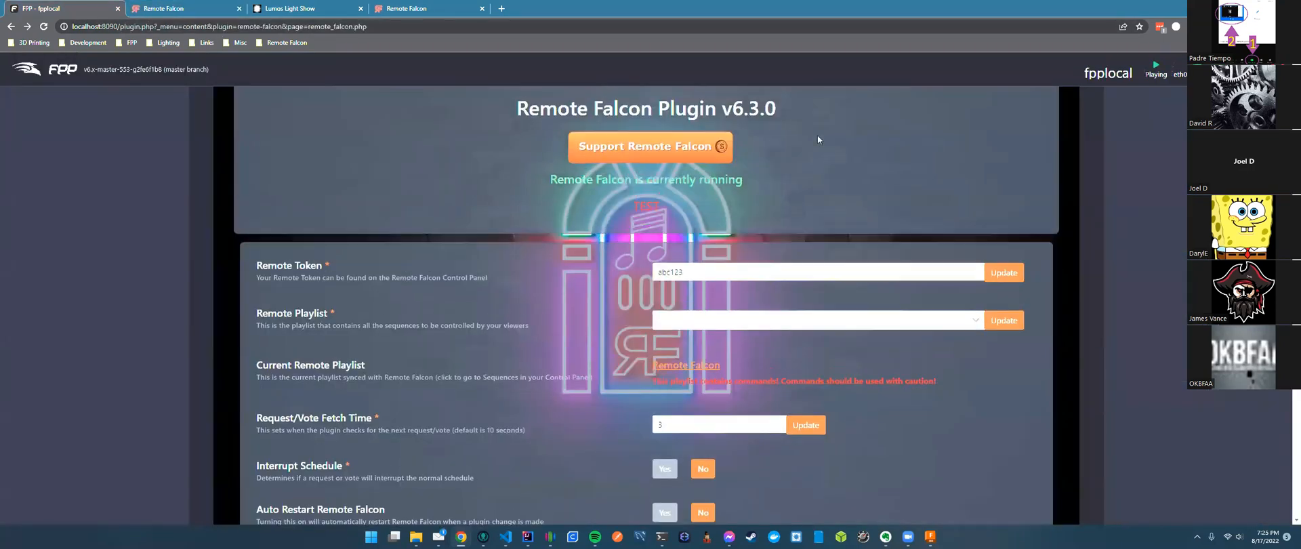
Open FPP's Remote Falcon playlist and edit its Volume Adjust command entry.
left_click(816, 134)
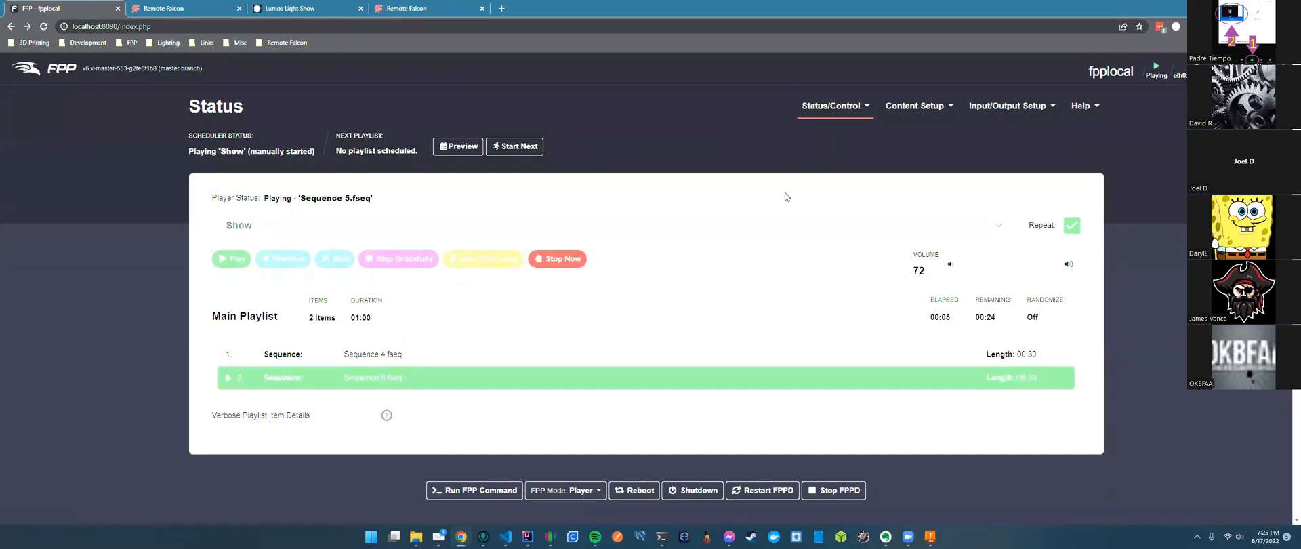
mouse_move(920, 107)
left_click(915, 150)
left_click(283, 206)
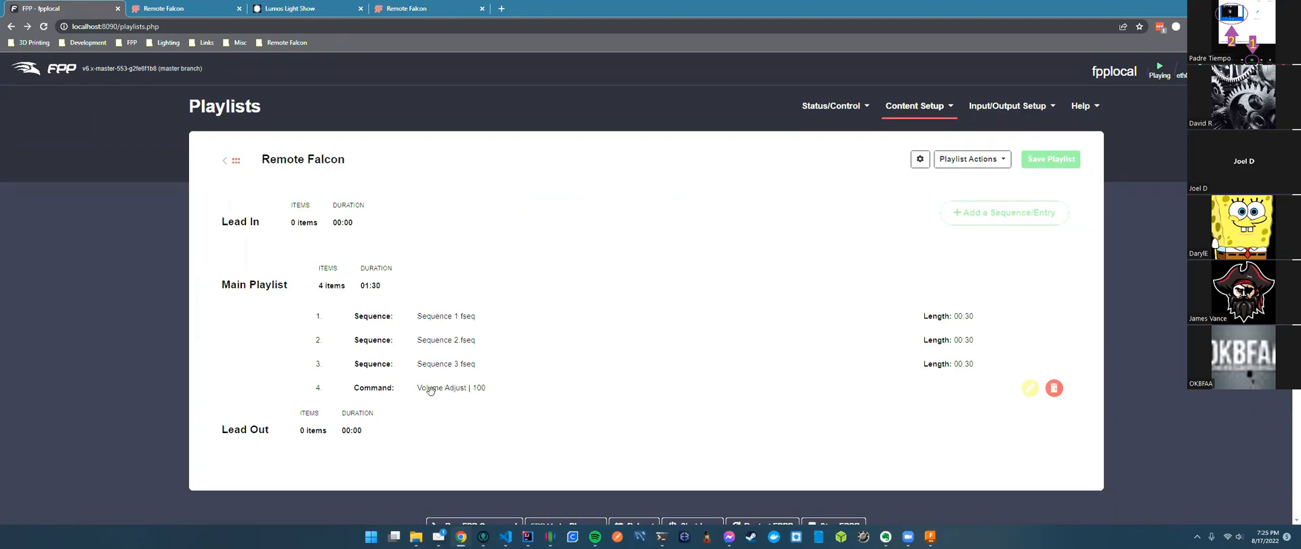
left_click(1029, 389)
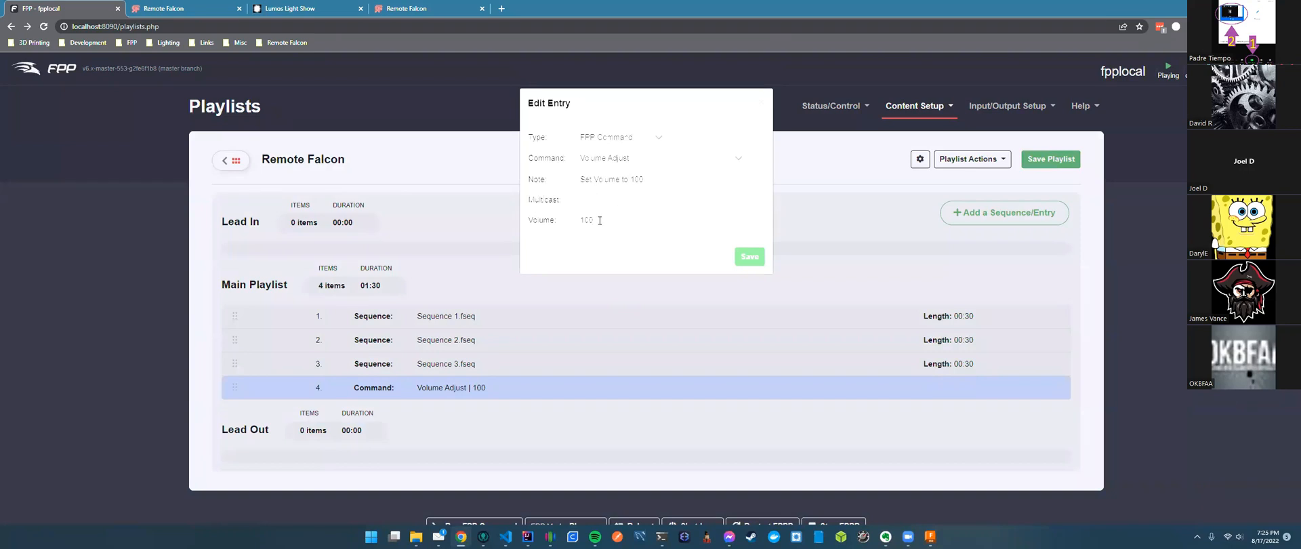
Read the entry's note 'Set Volume to 100', close the editor unsaved, and return to Remote Falcon.
left_click(692, 180)
triple_click(639, 178)
left_click_drag(656, 179, 573, 184)
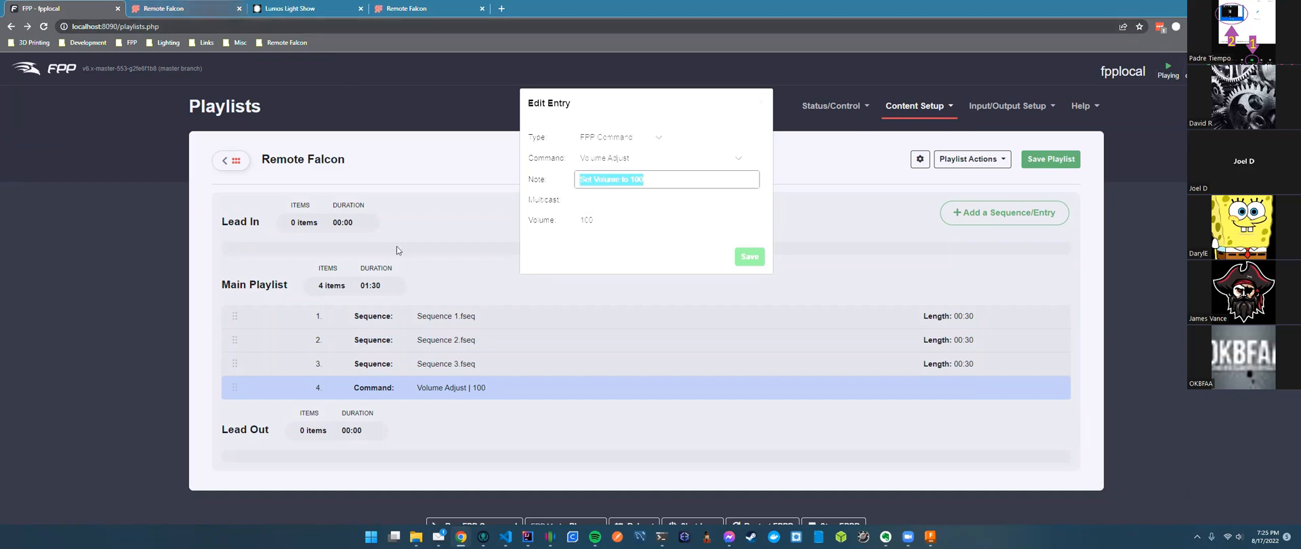
key("ctrl+Tab")
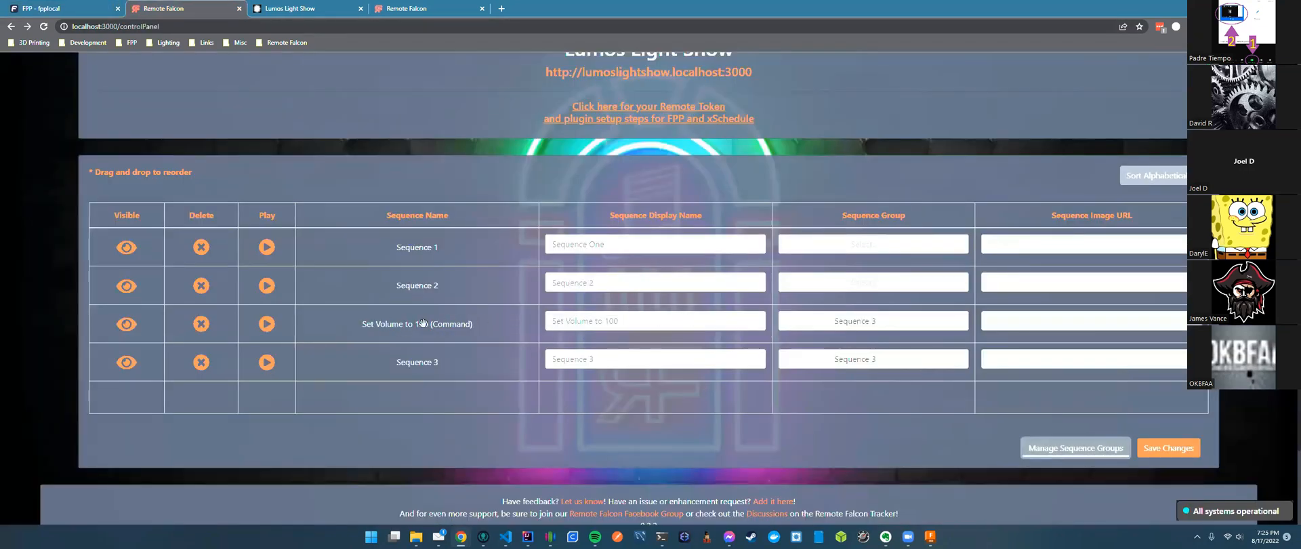
left_click(78, 12)
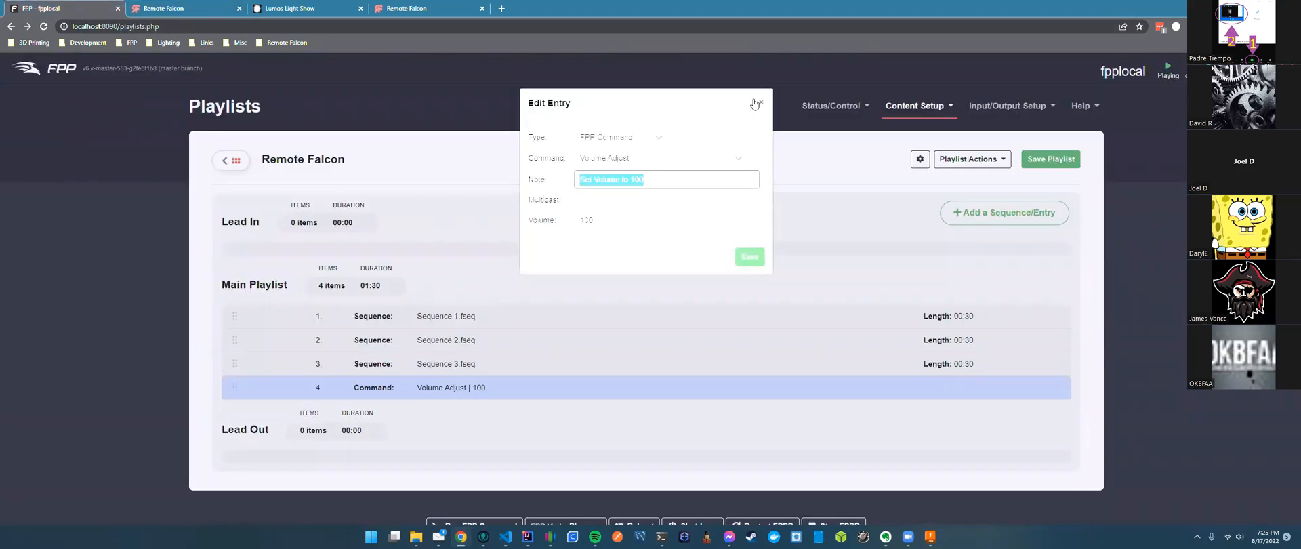
left_click(757, 103)
left_click(203, 14)
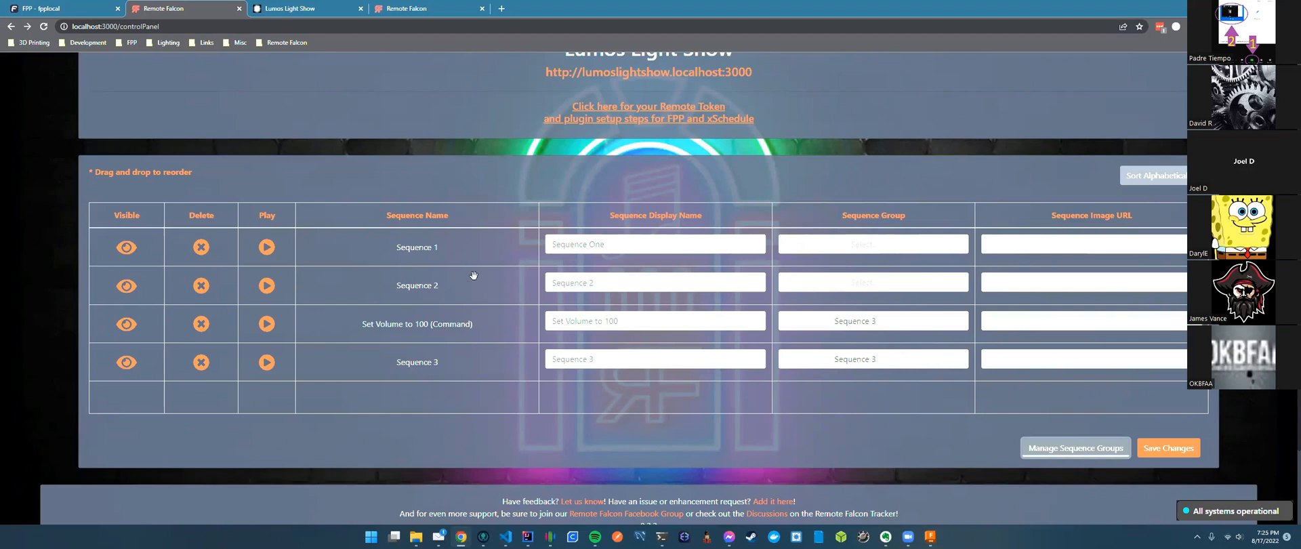
left_click(304, 13)
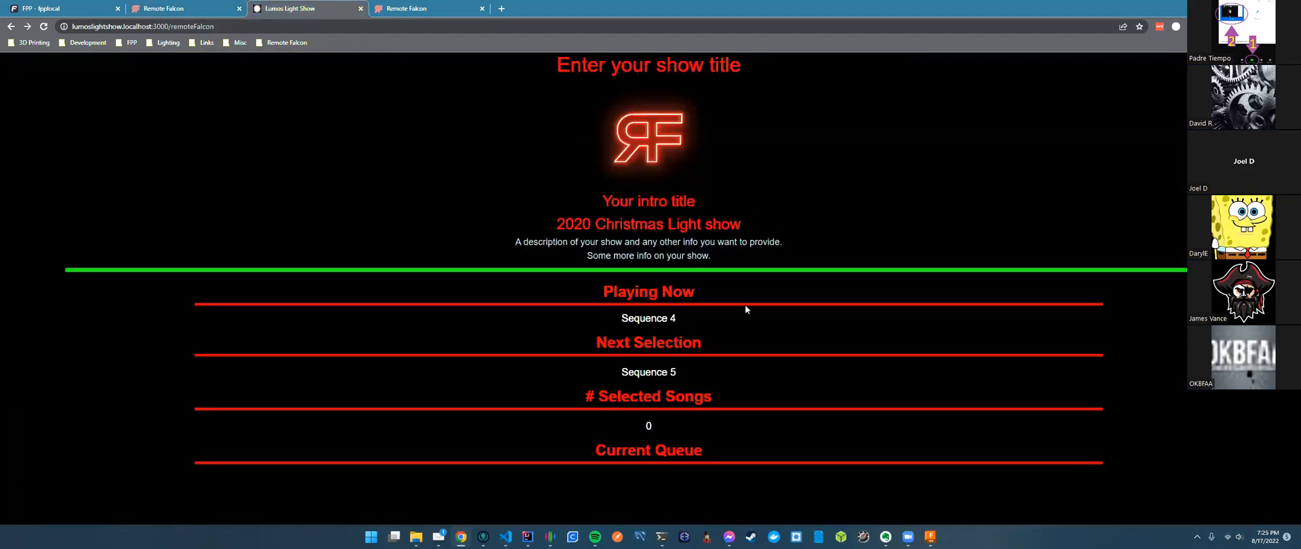
scroll(745, 309, "down", 4)
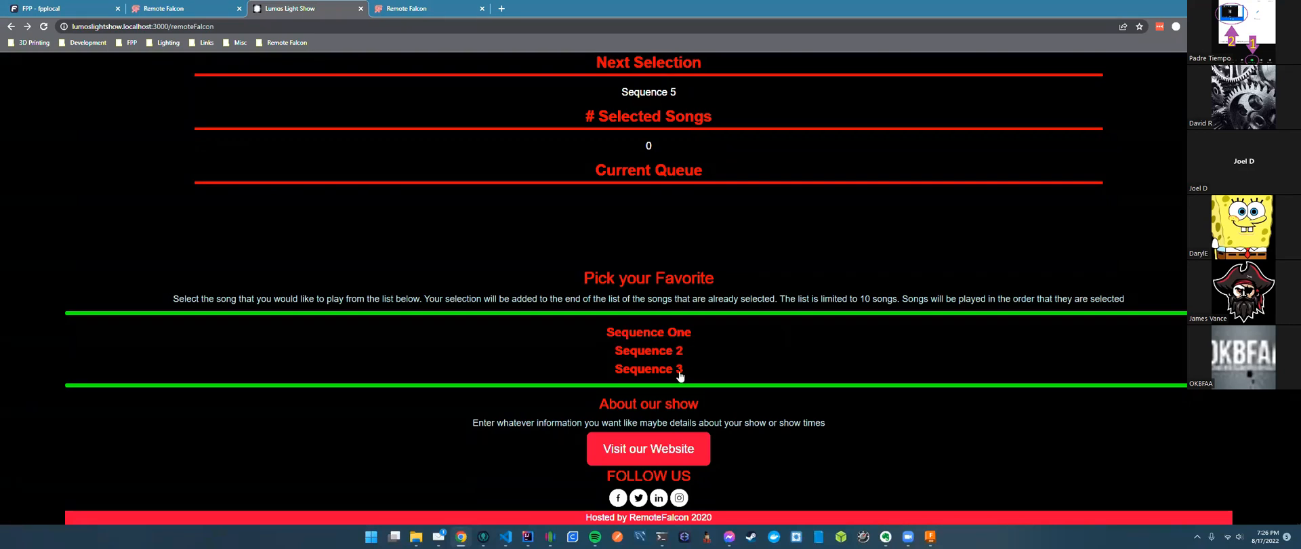
left_click(168, 11)
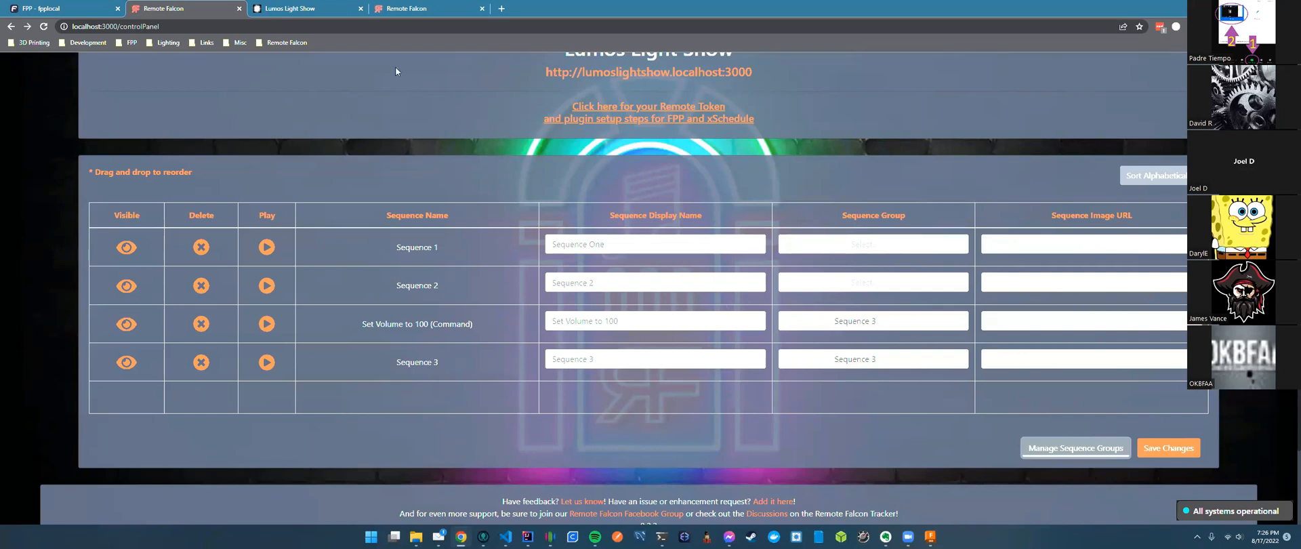
key("ctrl+Tab")
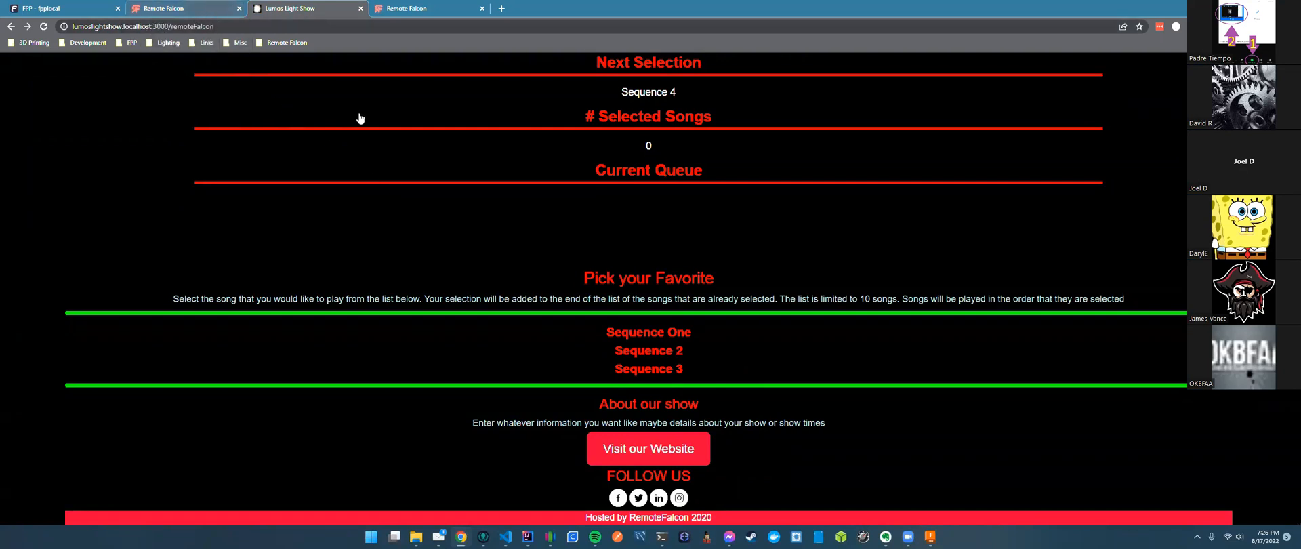
key("ctrl+shift+Tab")
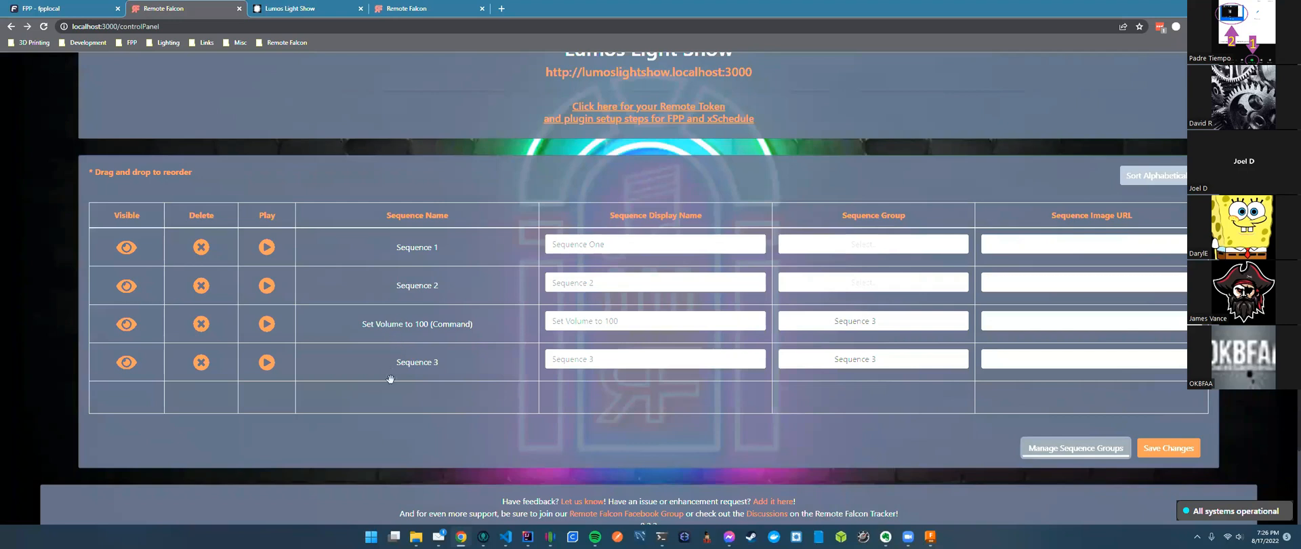
left_click(284, 9)
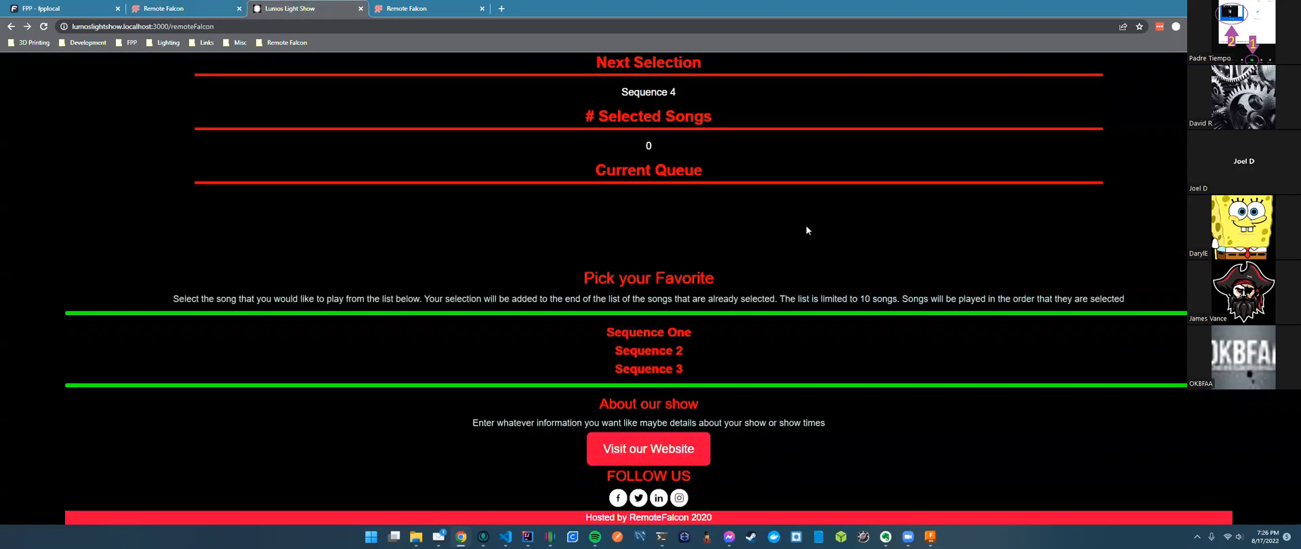
left_click(162, 14)
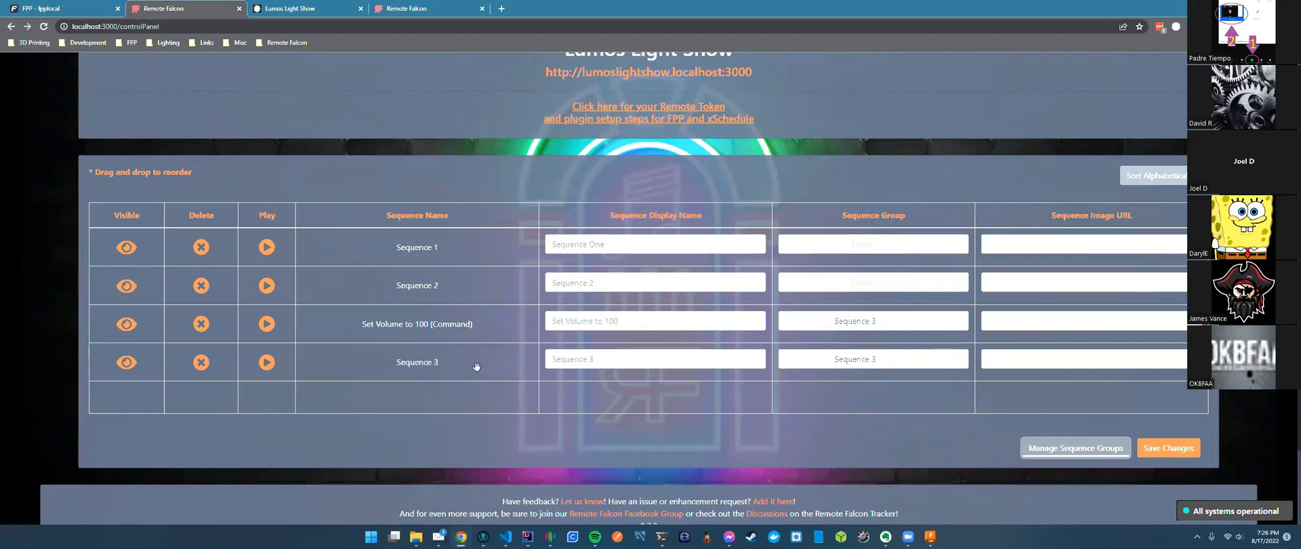
left_click(73, 11)
left_click(829, 110)
left_click(834, 133)
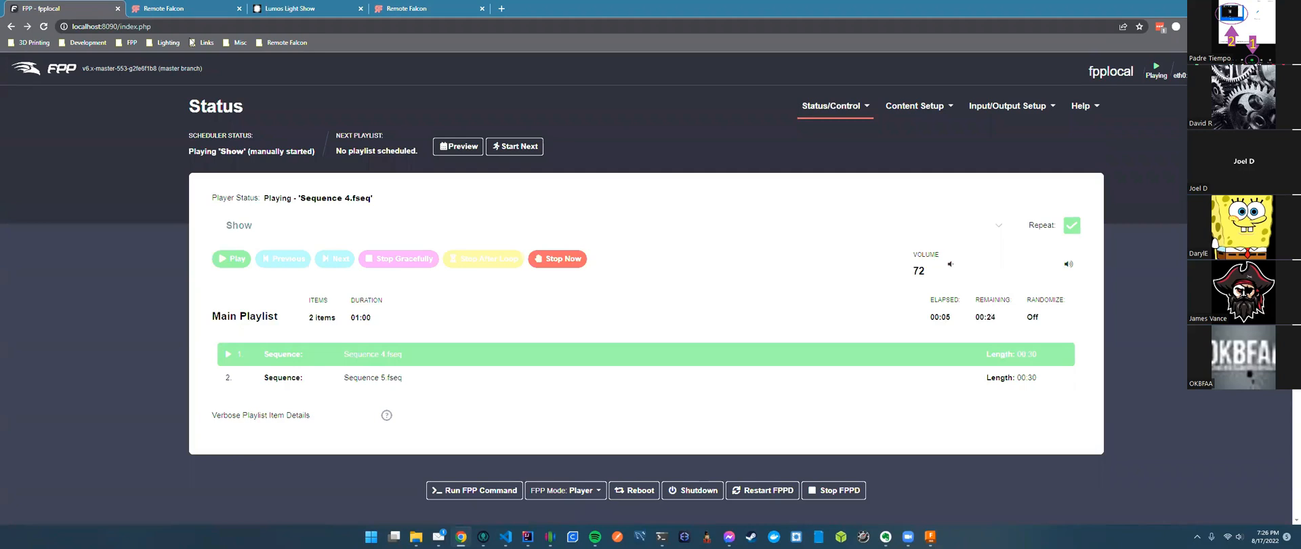
left_click(189, 15)
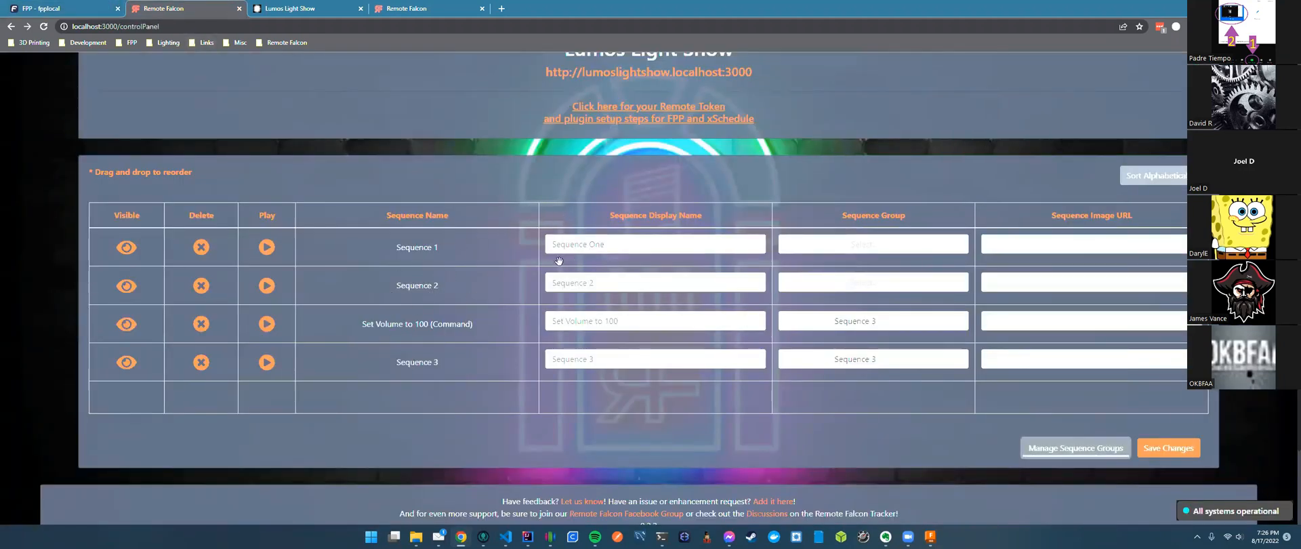
Rename Sequence 1's display name to 'Intro' and add the 'Intro and Sequence Two' group.
triple_click(631, 247)
type("Intro")
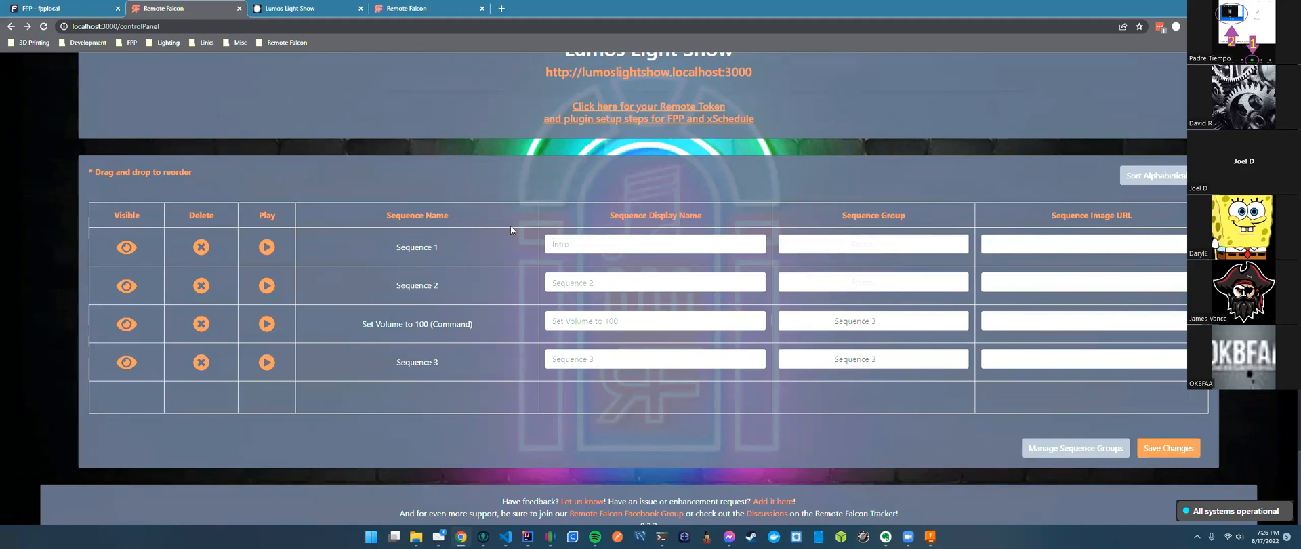
left_click(1110, 441)
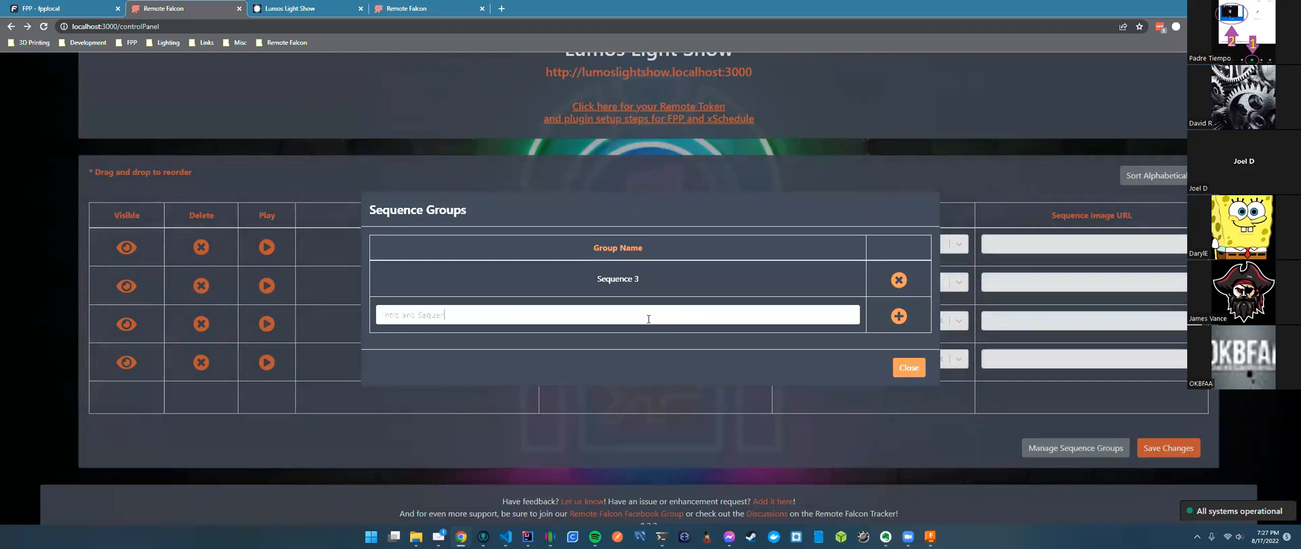
left_click(898, 317)
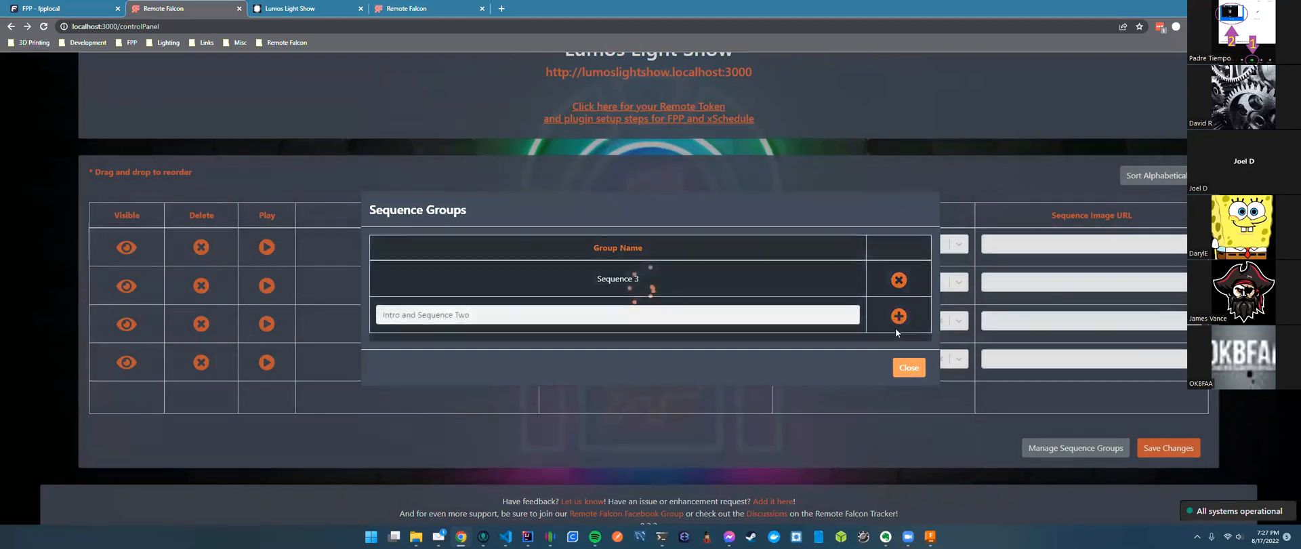
left_click(908, 385)
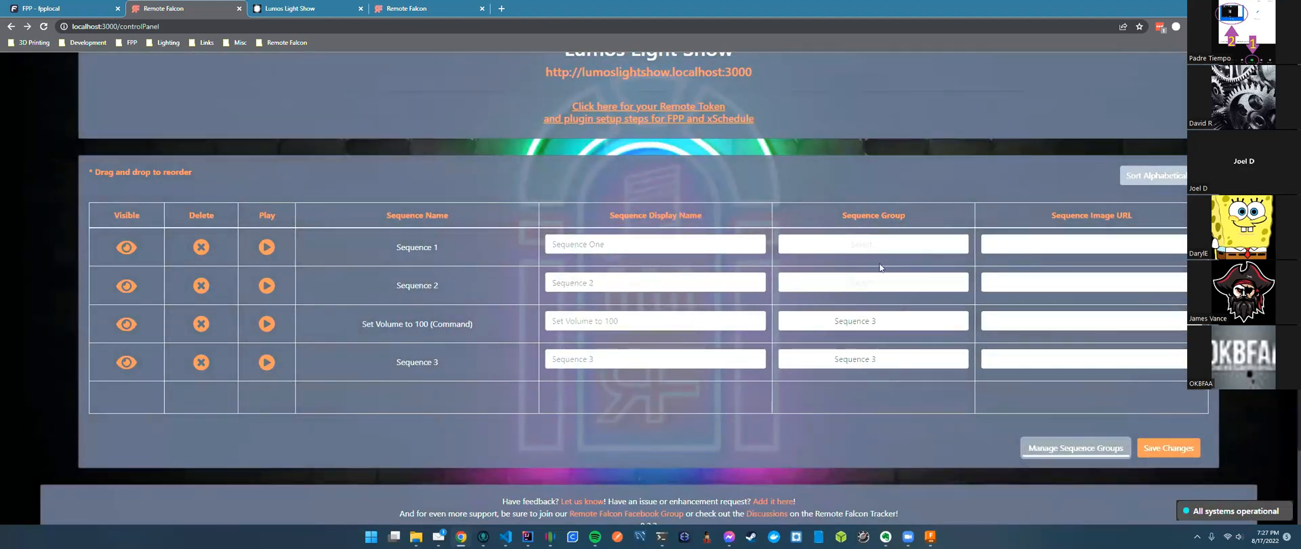
Assign Sequence 1 and Sequence 2 to 'Intro and Sequence Two', save, and view the Lumos Light Show page.
left_click(880, 245)
left_click(874, 264)
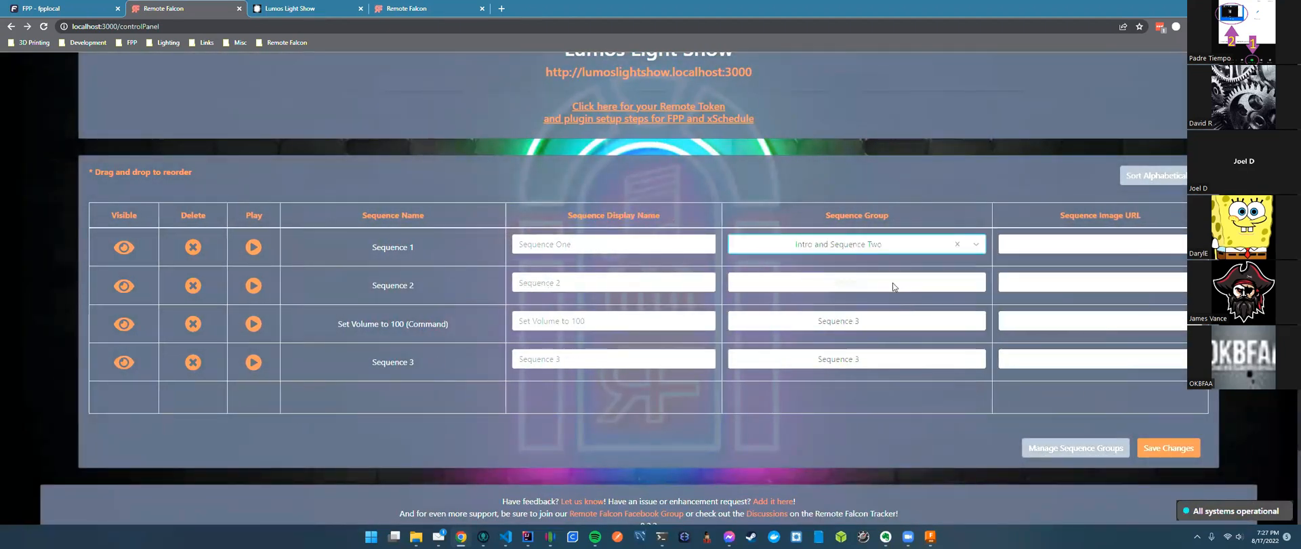
left_click(980, 285)
left_click(866, 326)
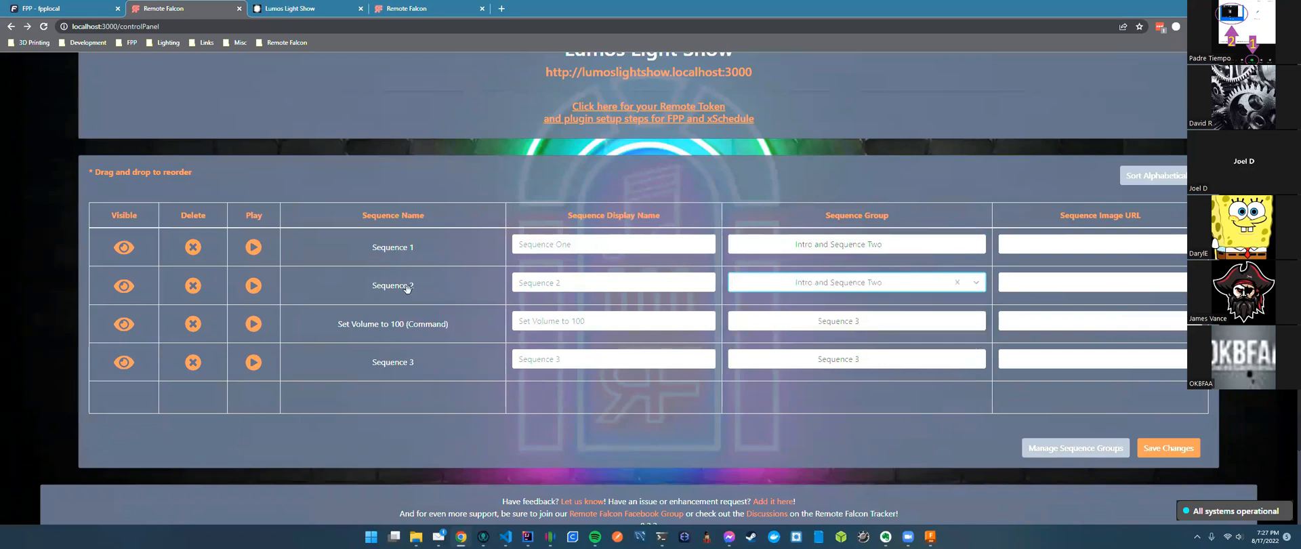
left_click(1165, 451)
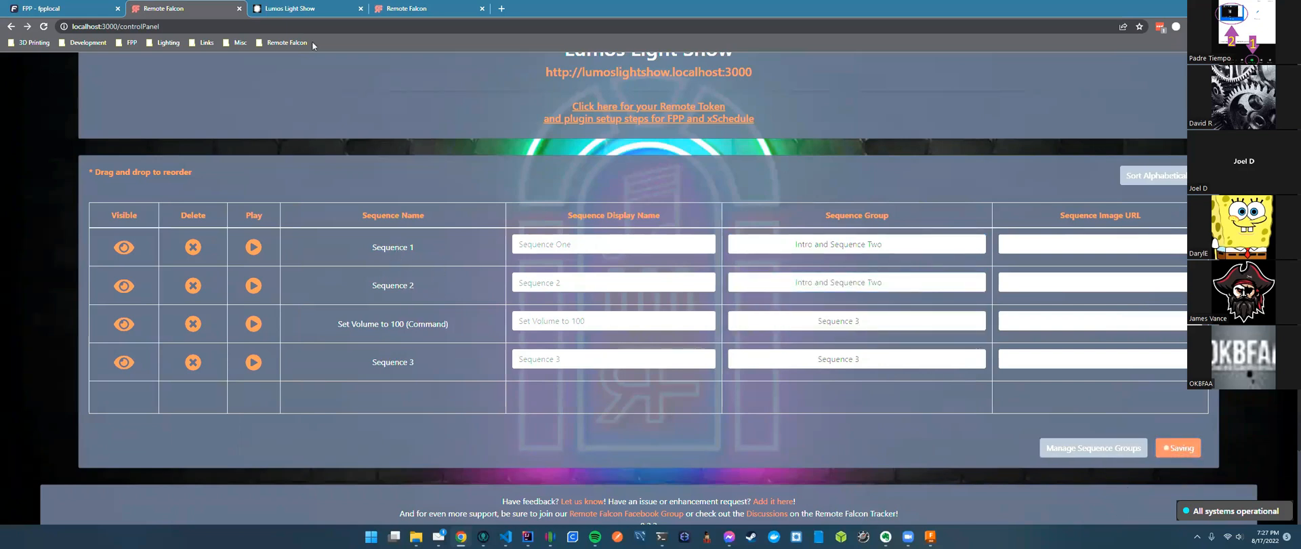
left_click(303, 10)
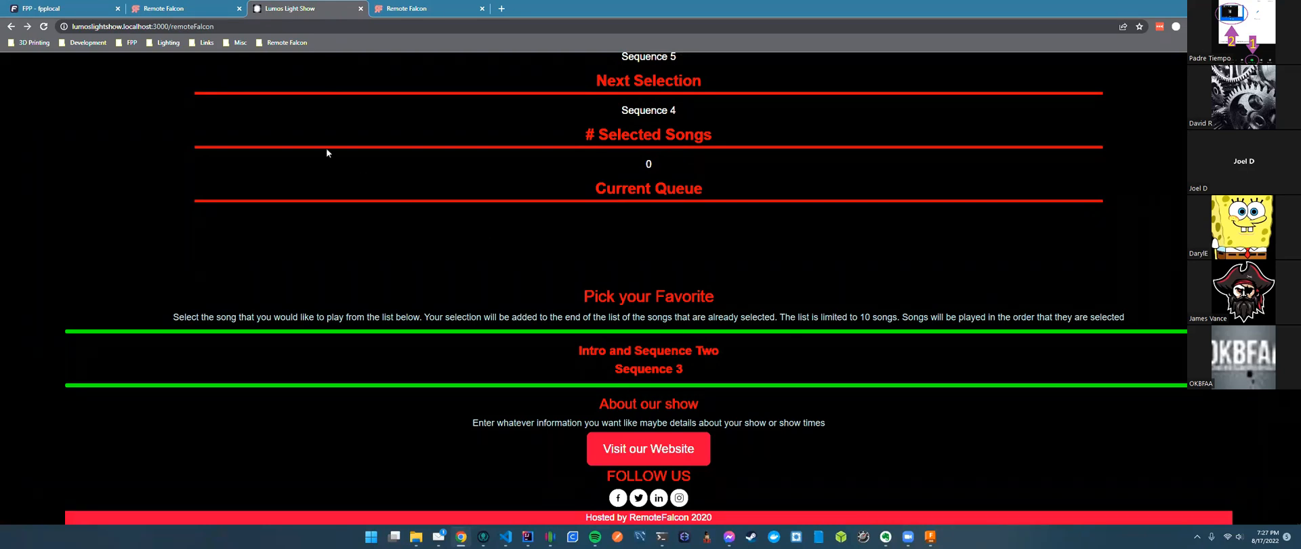
Return to the Remote Falcon control panel and review the sequence table's grouped Sequences 1 and 2.
left_click(184, 9)
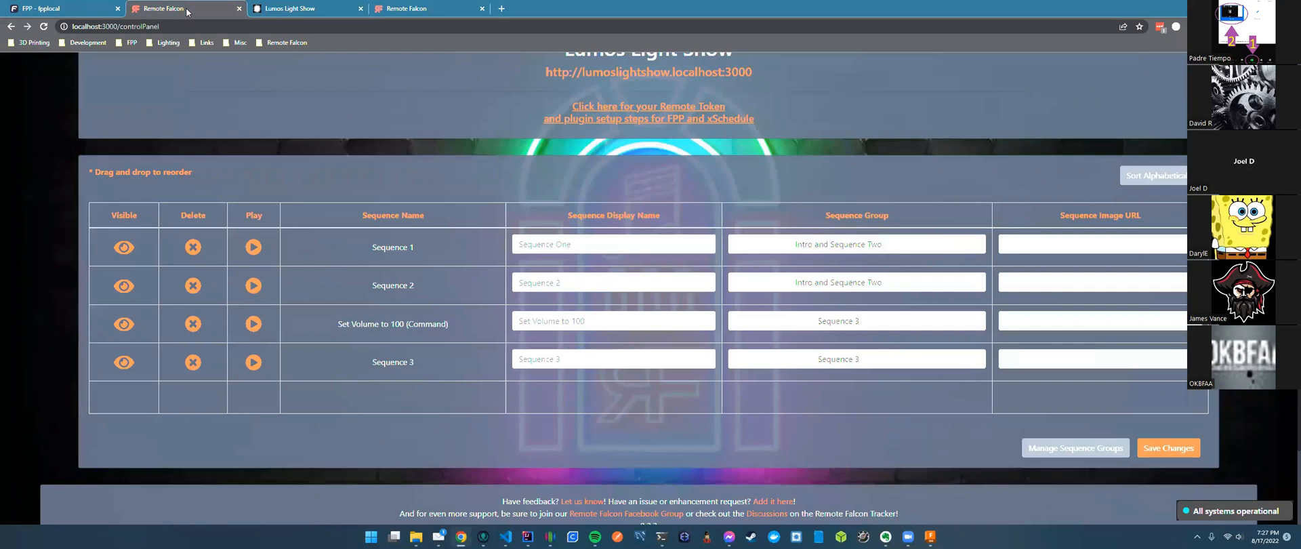
scroll(339, 121, "up", 2)
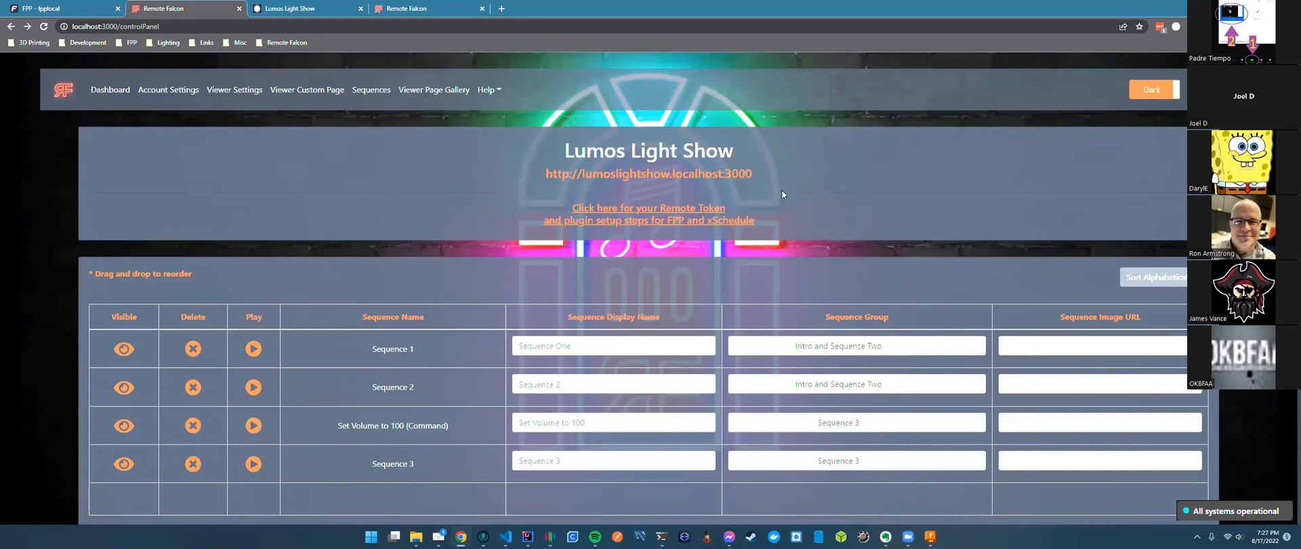
scroll(665, 273, "down", 2)
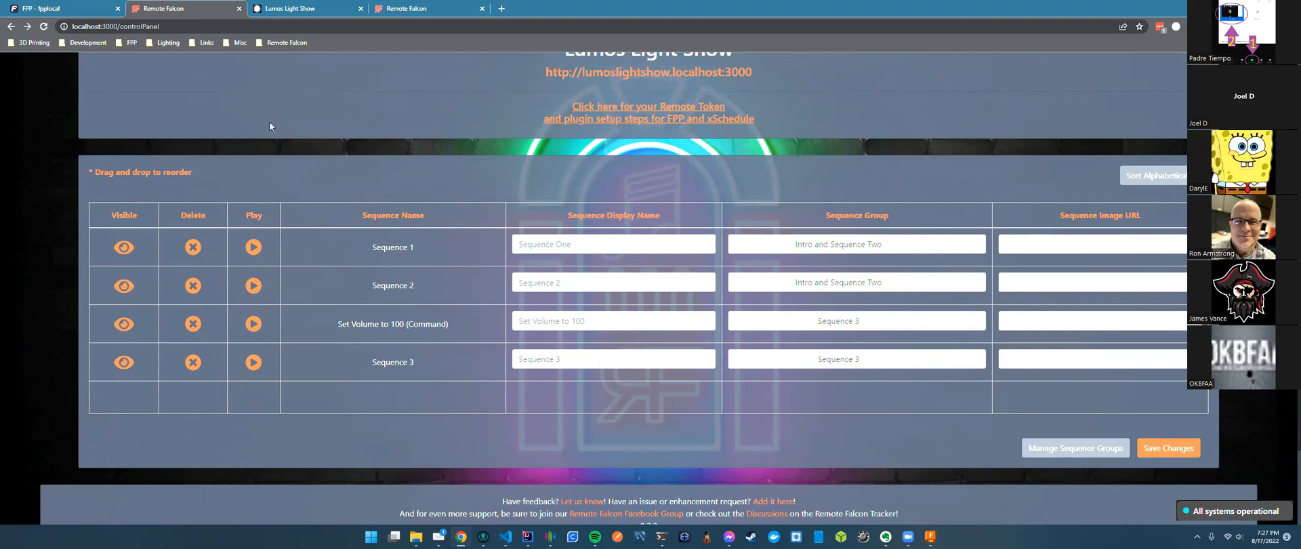
Switch to the FPP - fpplocal status page, where the Show playlist is playing Sequence 4.fseq.
left_click(65, 9)
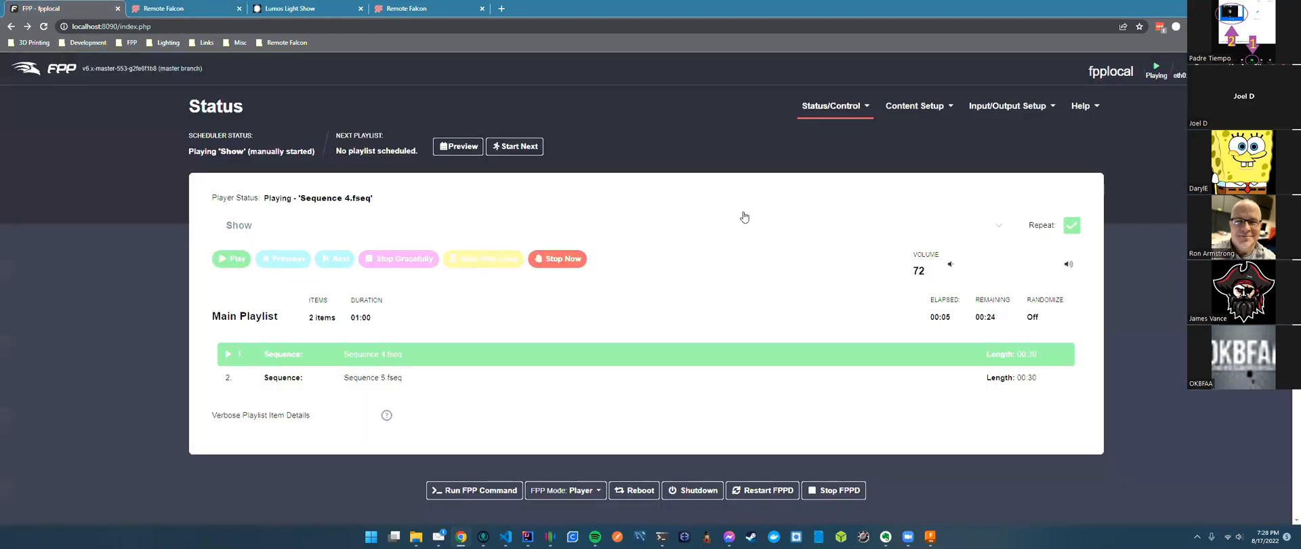
Add a Sequence 1 entry to FPP's Remote Falcon playlist and move it to position 2.
left_click(933, 130)
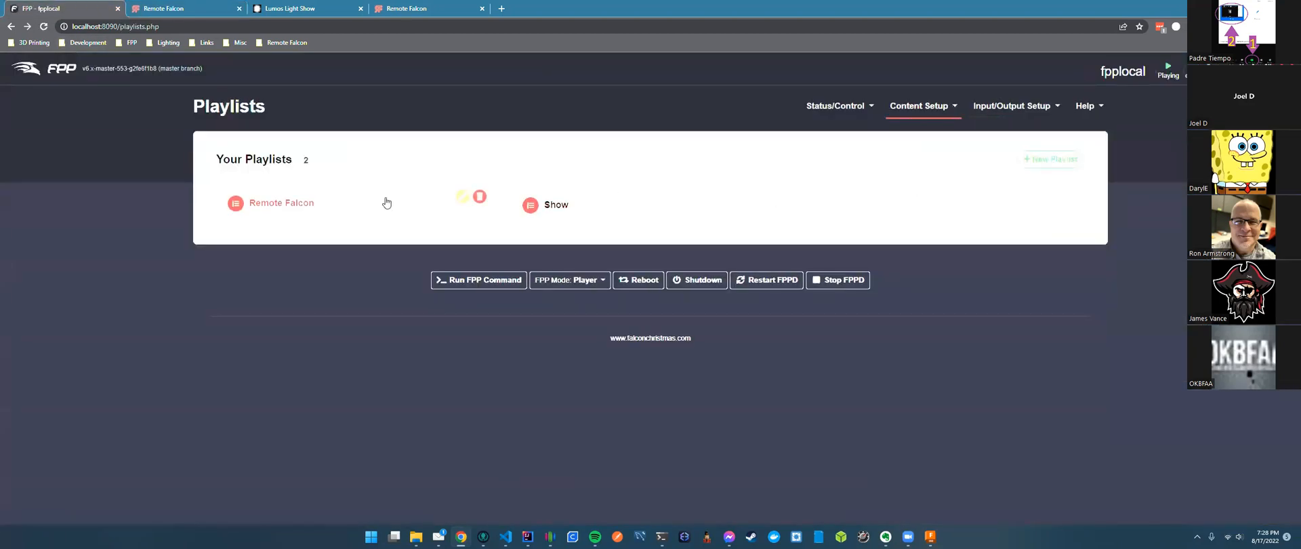
left_click(386, 203)
left_click(983, 212)
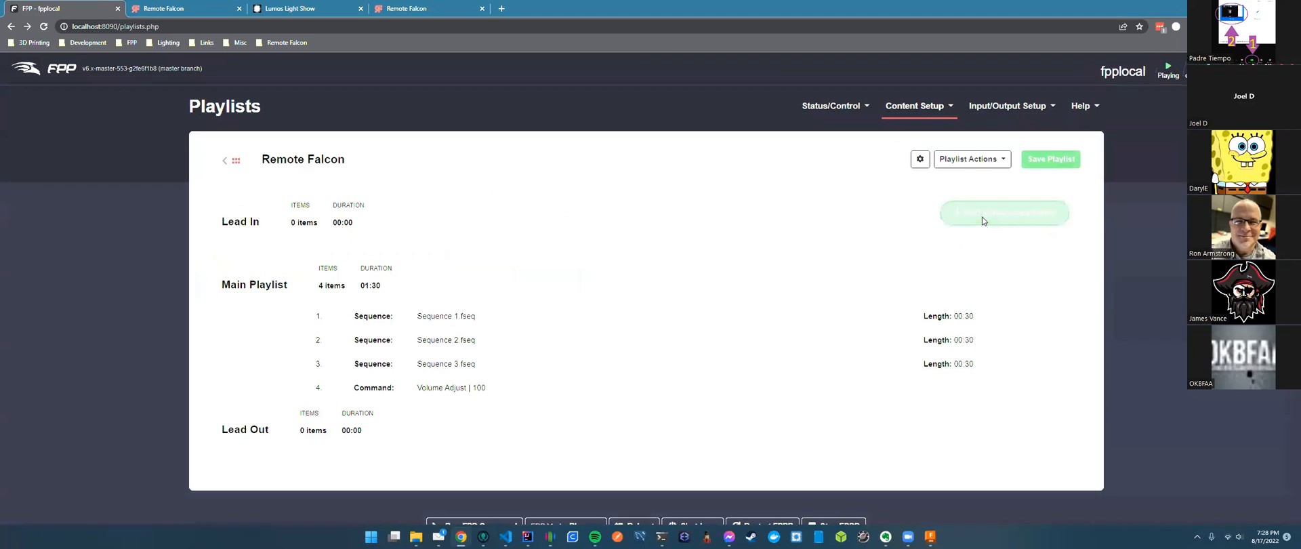
left_click(909, 224)
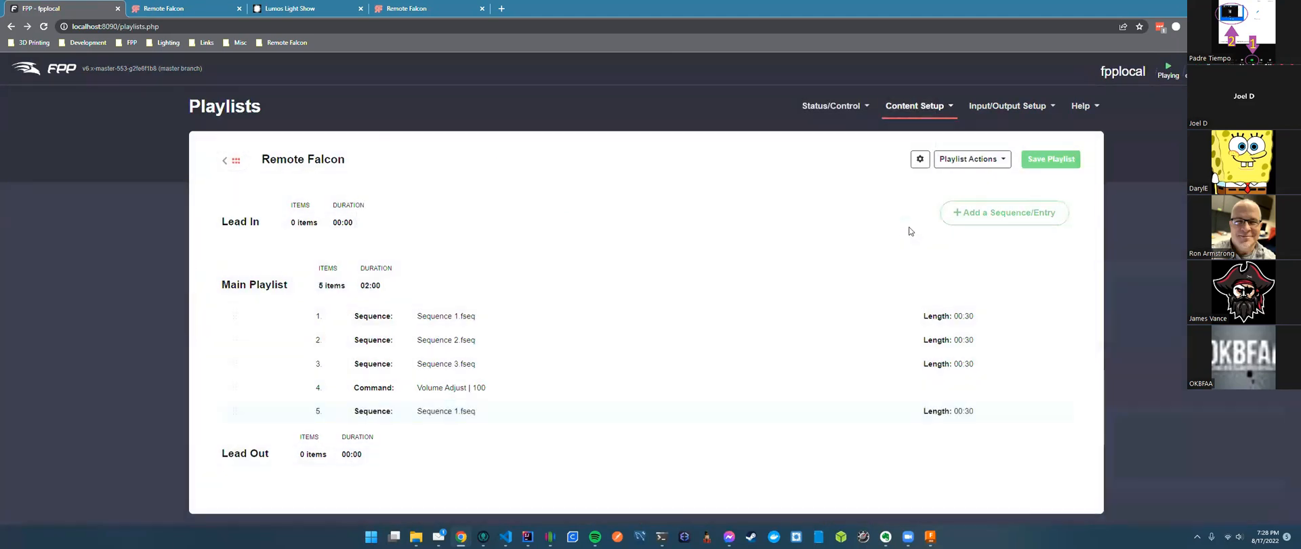
left_click_drag(549, 409, 514, 338)
left_click(1031, 341)
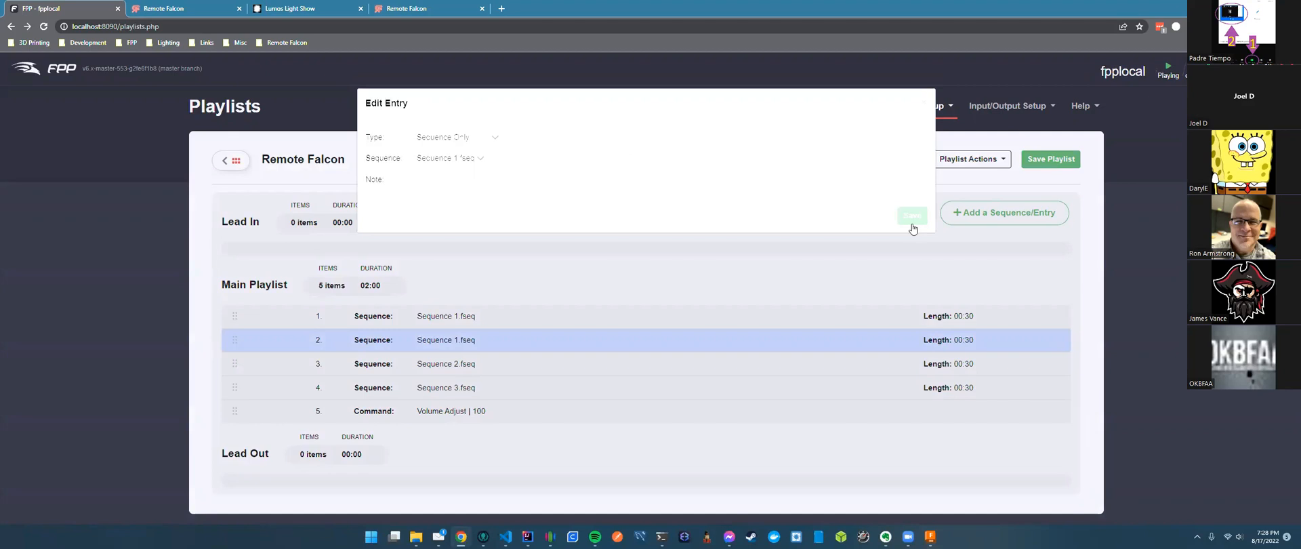
left_click(923, 101)
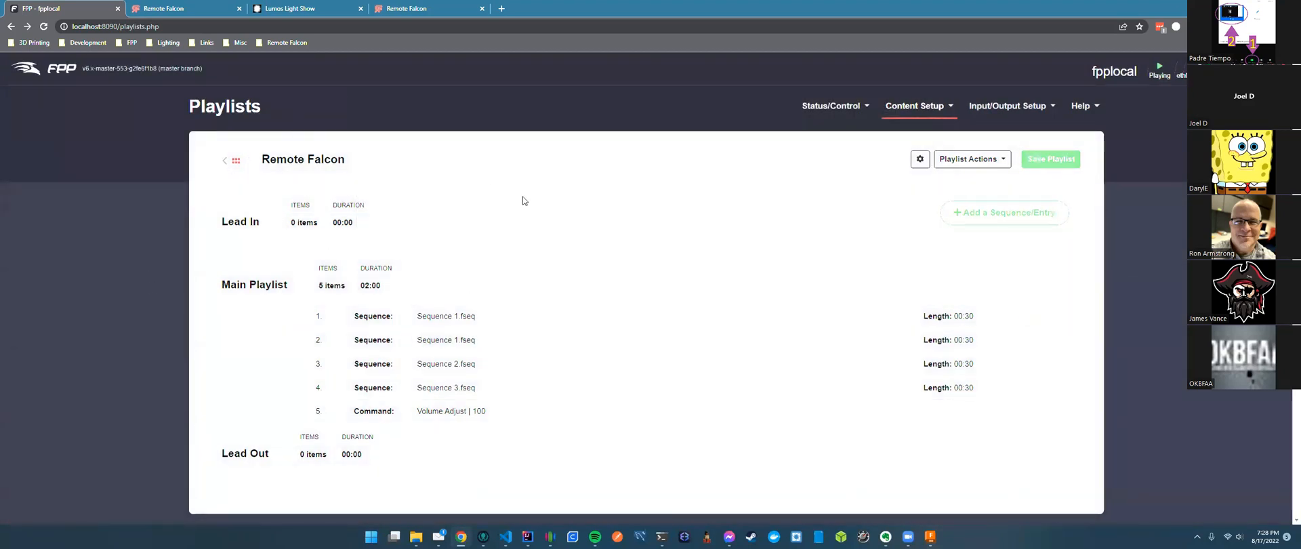
Delete the duplicate Sequence 1.fseq entry, leaving 4 items totalling 01:30.
key("ctrl+Tab")
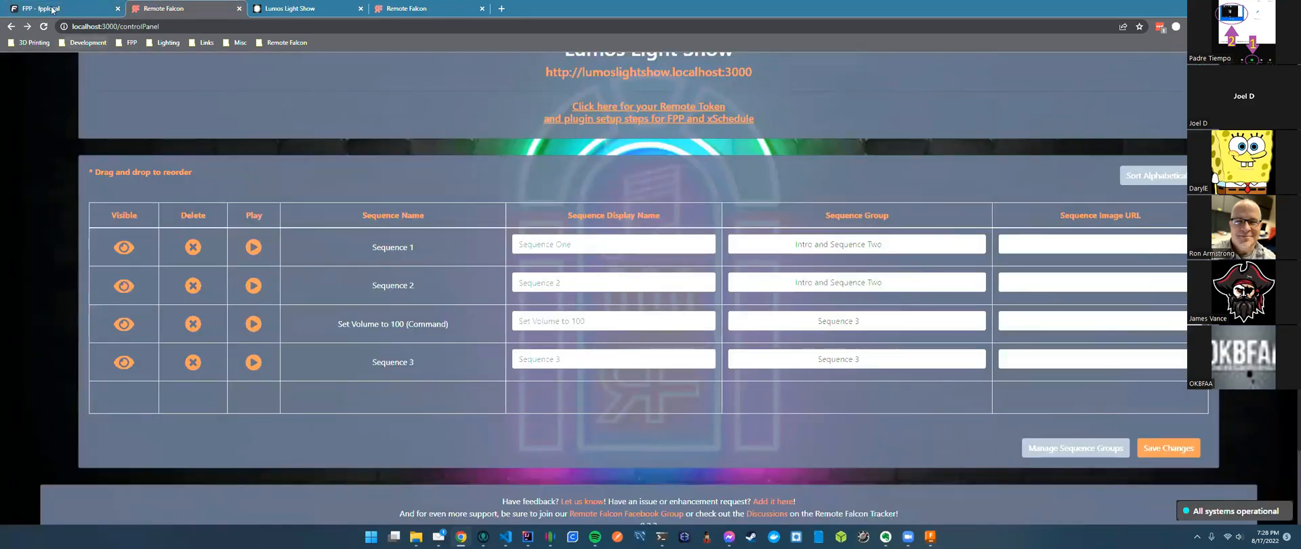
key("ctrl+shift+Tab")
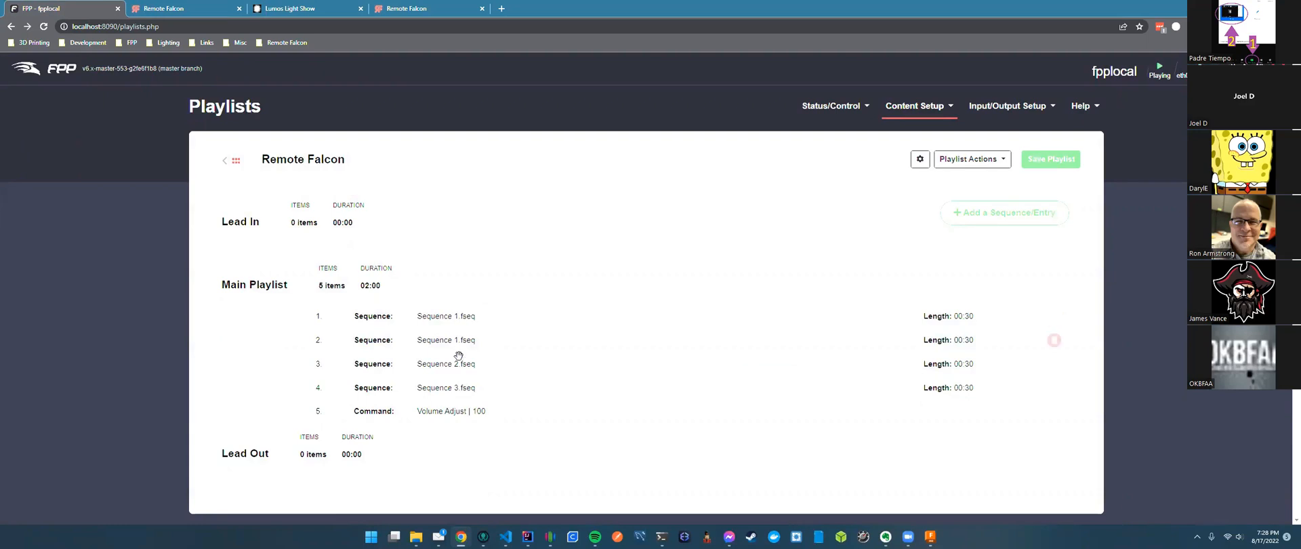
mouse_move(549, 347)
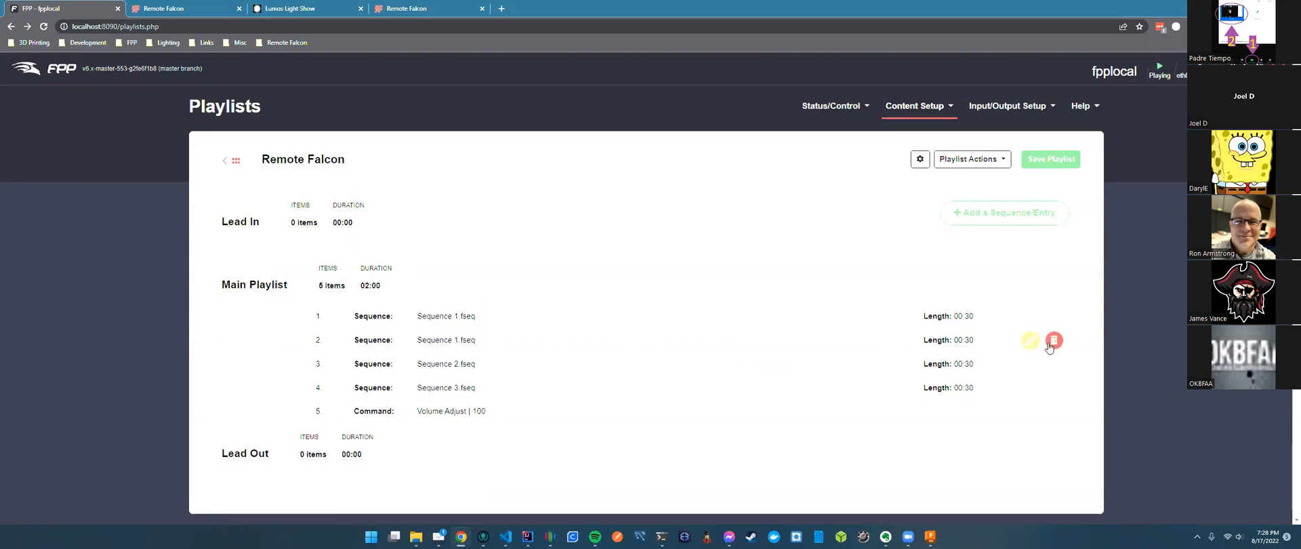
left_click(1054, 340)
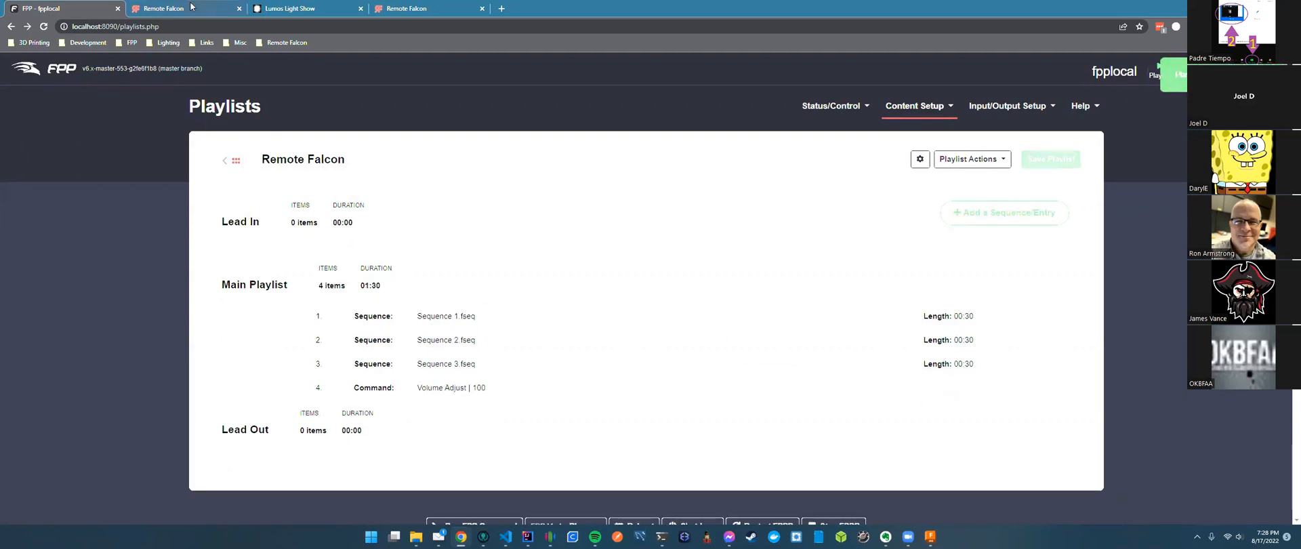
left_click(183, 8)
Assign Sequence 1 to the 'Intro and Sequence Two' group and save the changes.
left_click(310, 13)
left_click(182, 12)
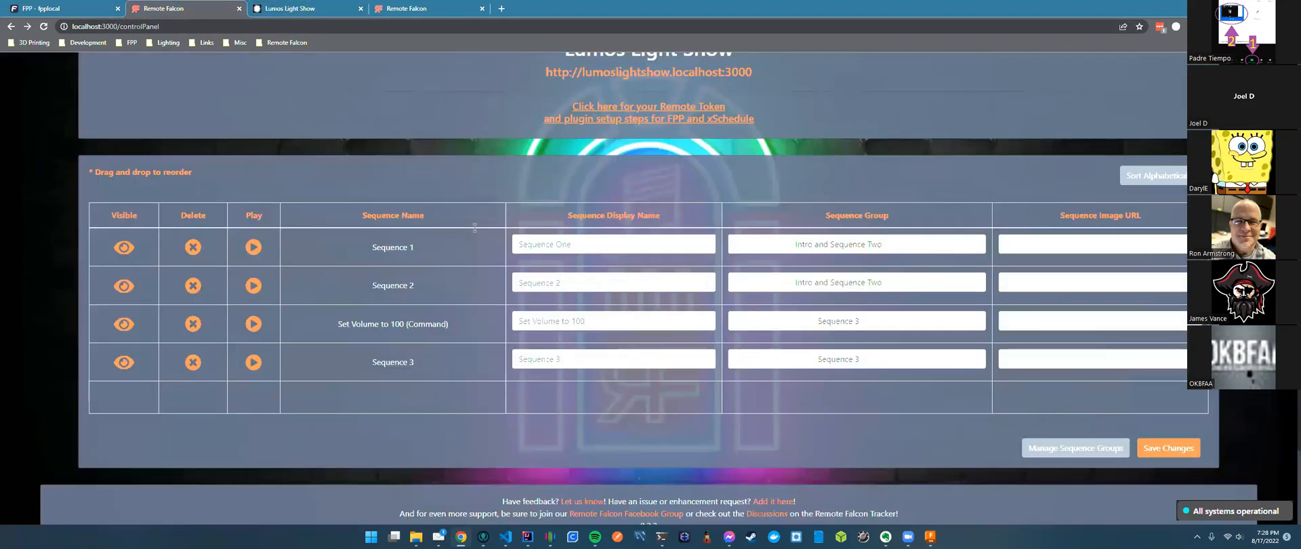
left_click(958, 244)
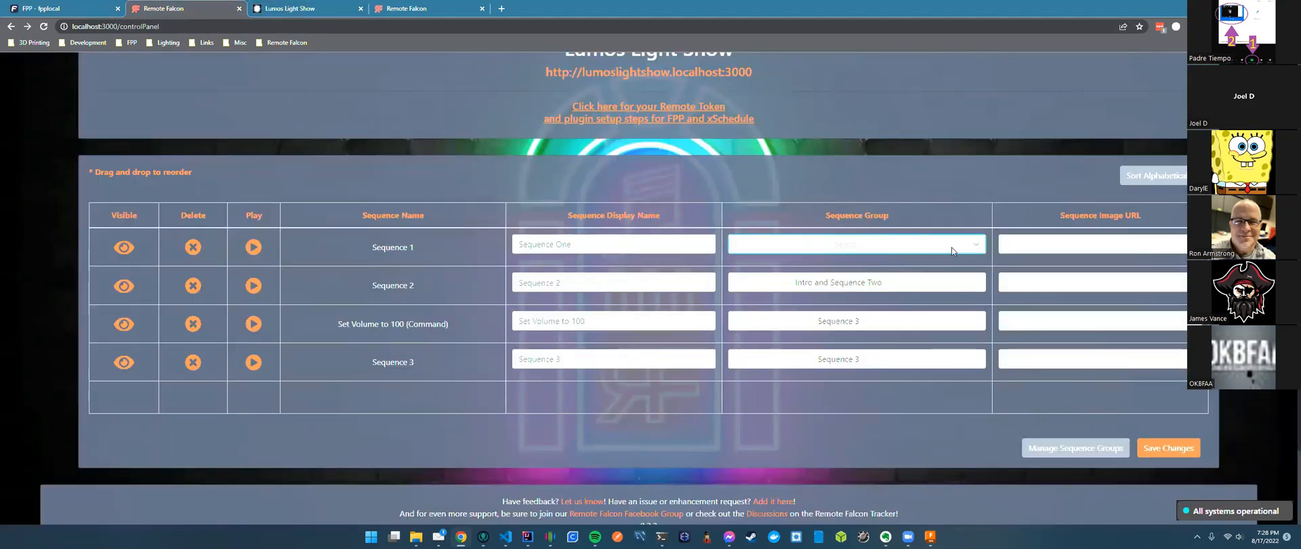
left_click(956, 248)
left_click(941, 292)
left_click(1163, 448)
View the Lumos Light Show page offering 'Intro and Sequence Two' and 'Sequence 3' as jukebox picks.
scroll(291, 159, "up", 2)
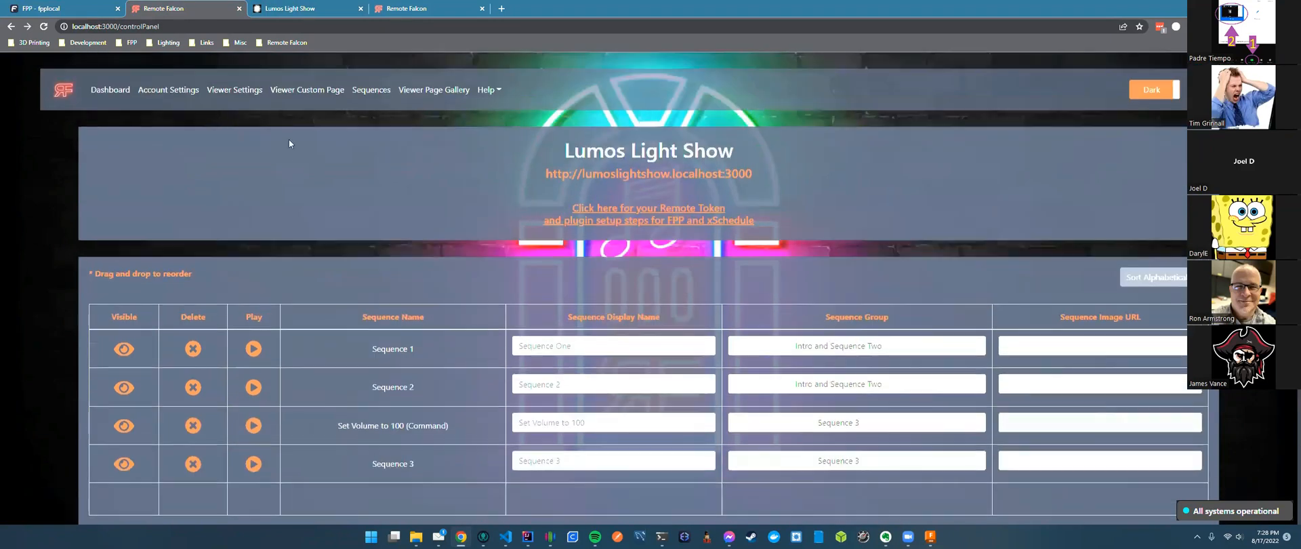
left_click(242, 94)
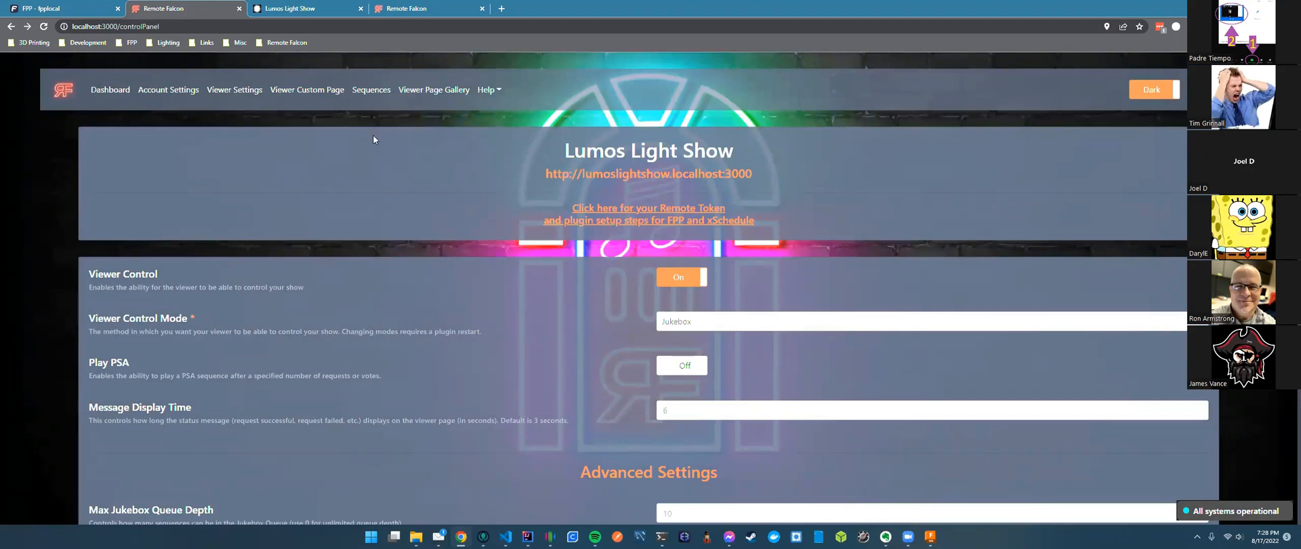
left_click(304, 9)
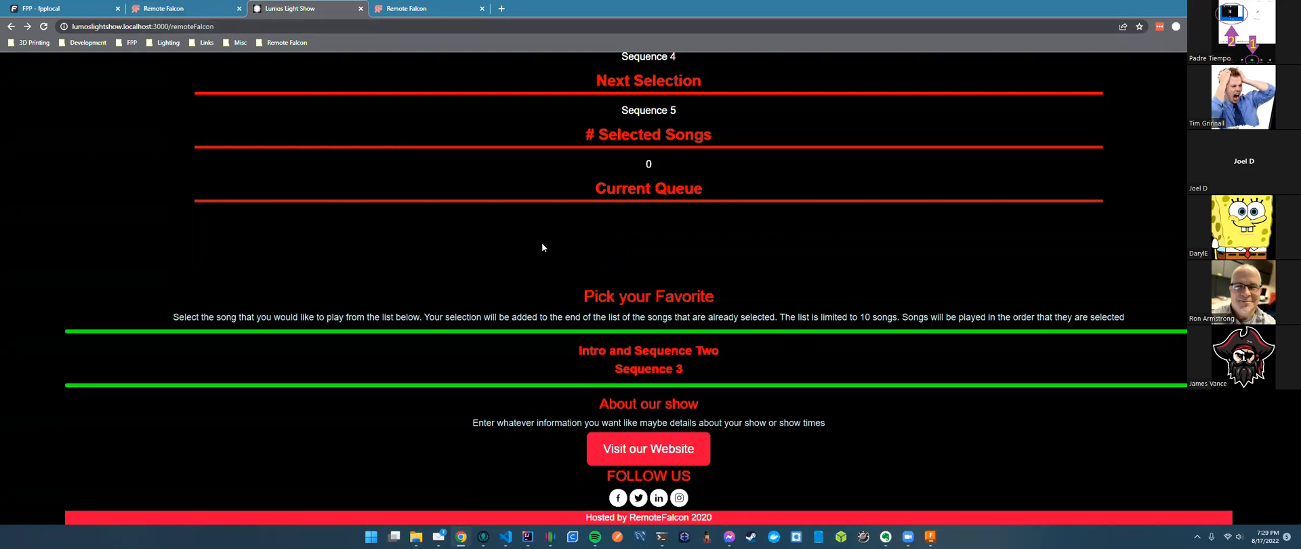
Request 'Intro and Sequence Two' as a viewer and confirm Sequence One and Sequence 2 are next.
left_click(700, 364)
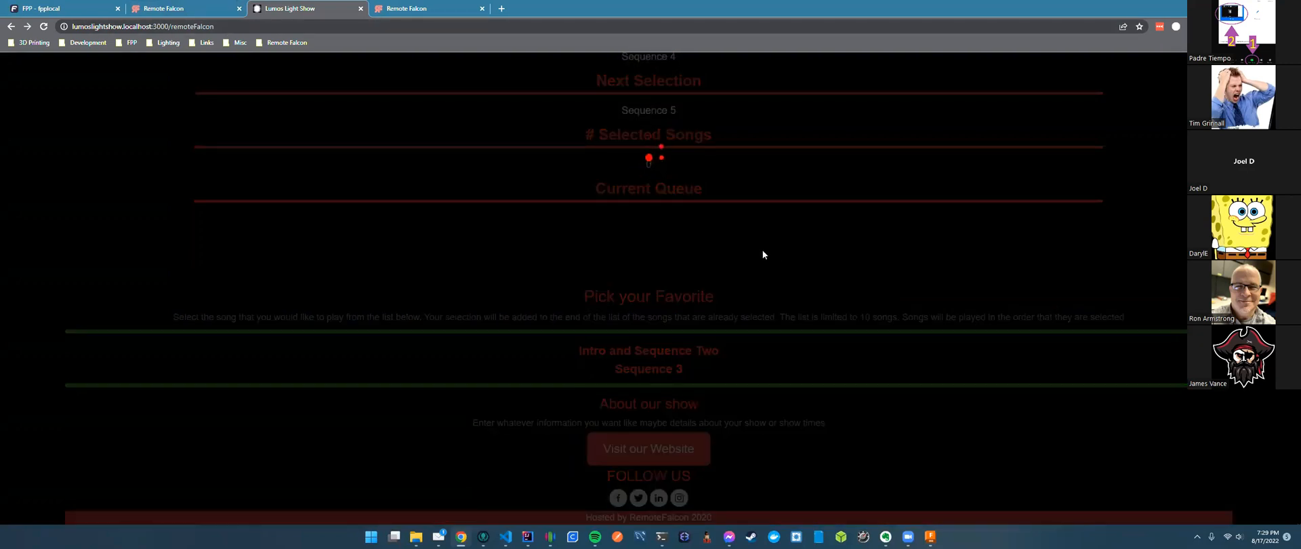
scroll(733, 299, "up", 2)
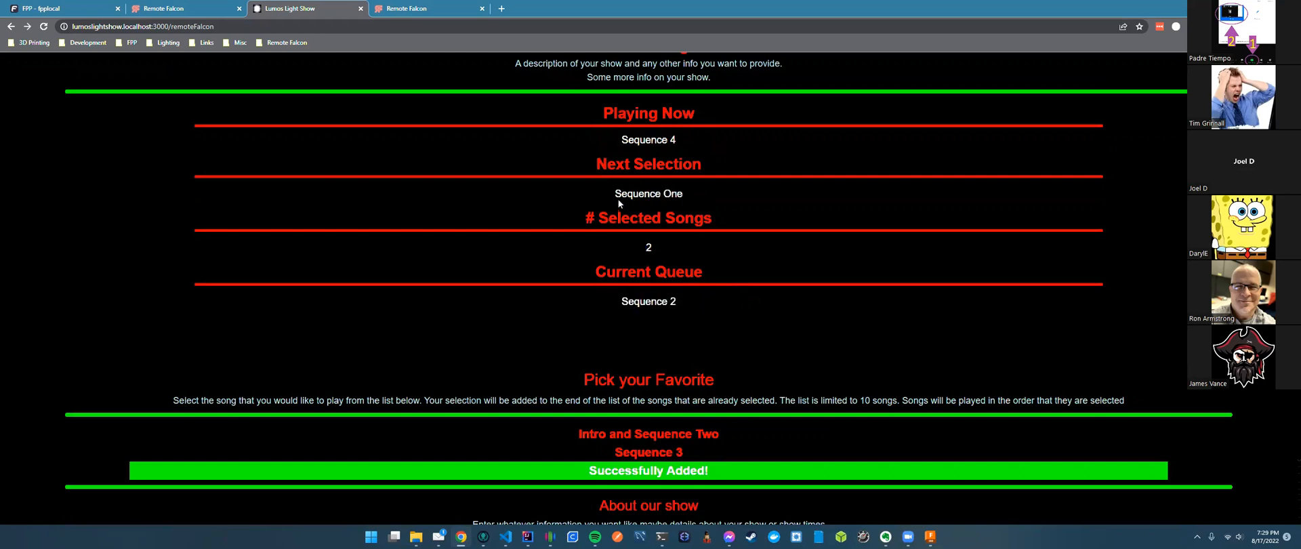
left_click_drag(615, 194, 694, 198)
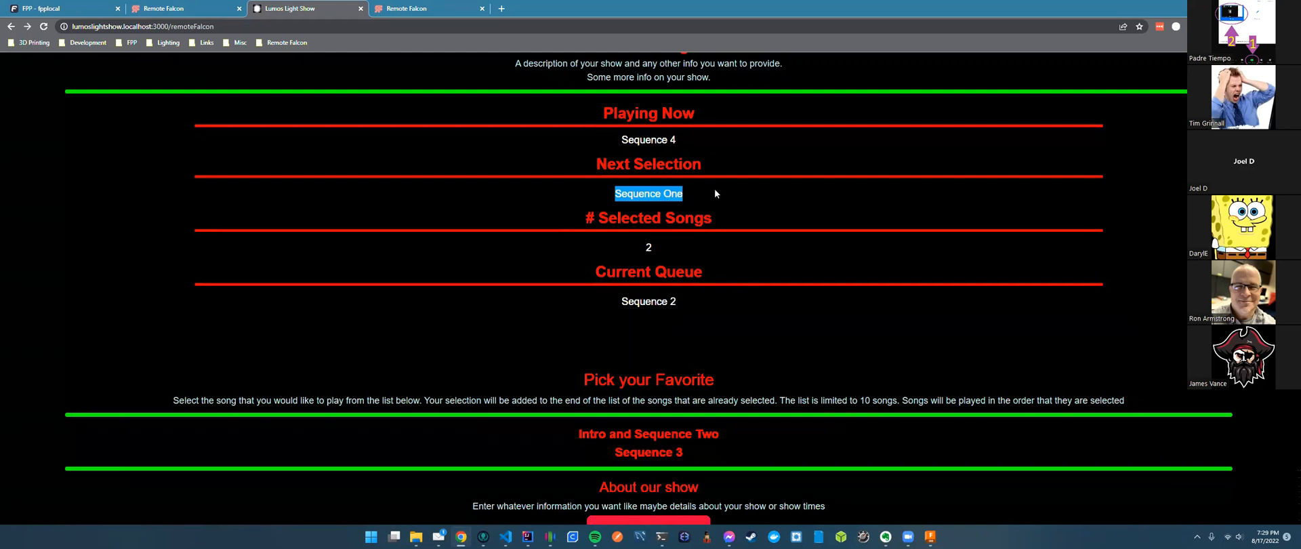
left_click(643, 189)
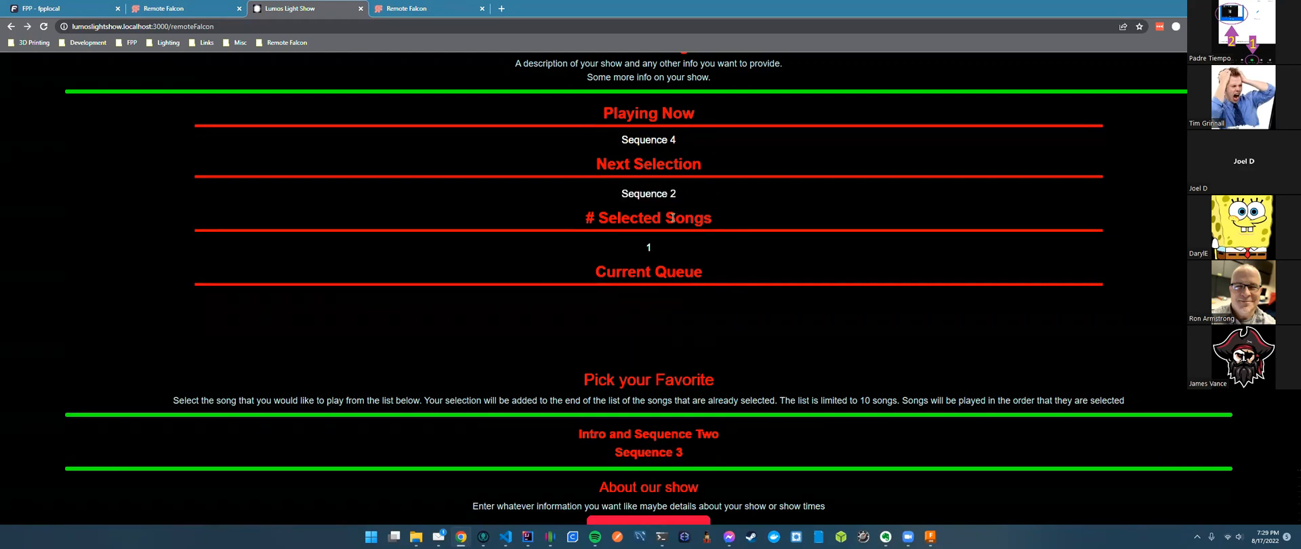
left_click_drag(621, 194, 697, 195)
left_click(698, 194)
Check what FPP's status page is playing, then return to Remote Falcon's viewer settings.
left_click(75, 9)
left_click(831, 105)
left_click(835, 128)
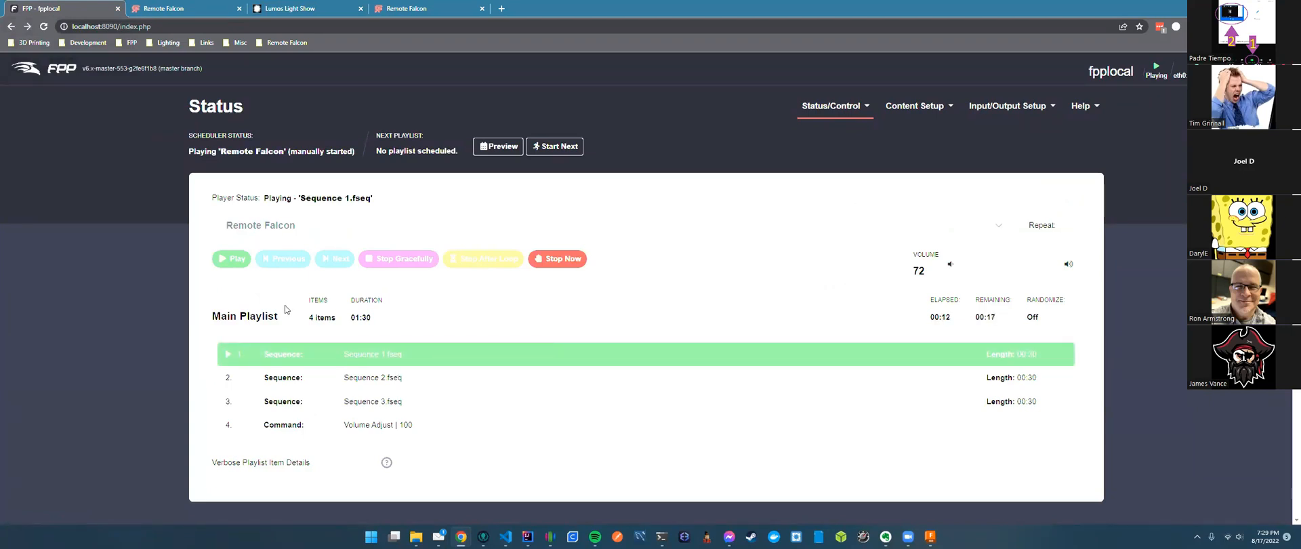
key("ctrl+Tab")
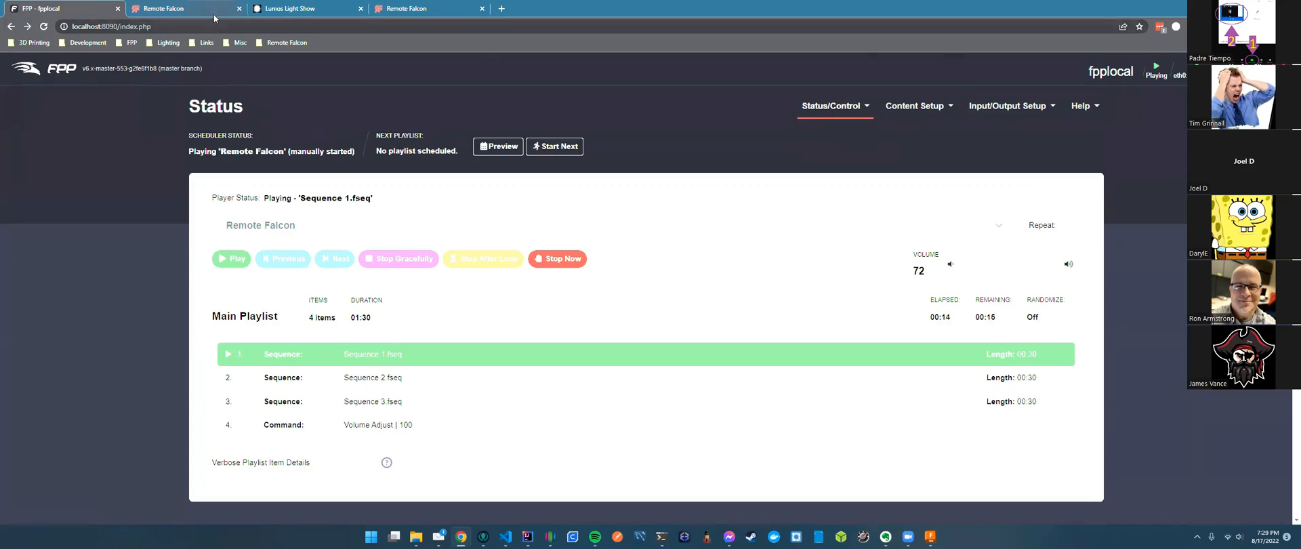
left_click(313, 16)
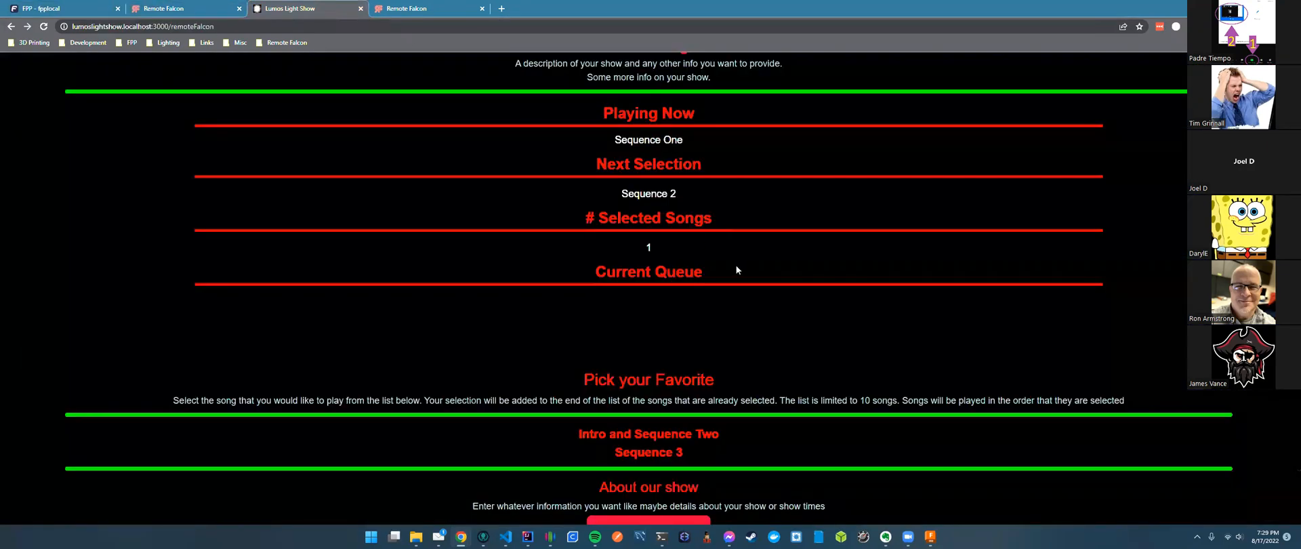
scroll(736, 270, "down", 2)
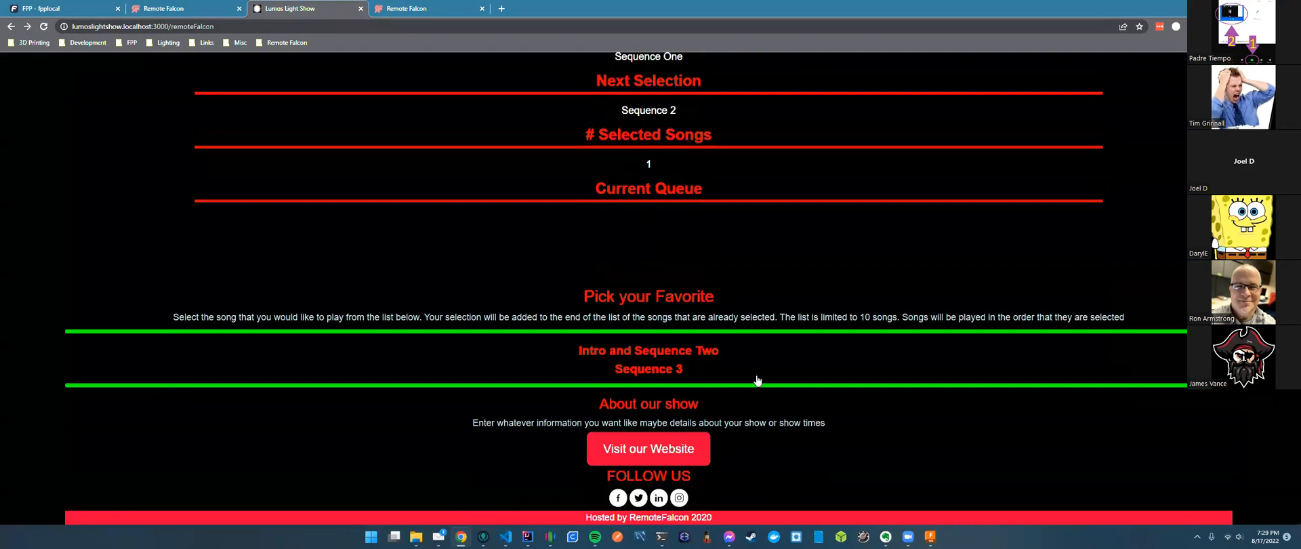
scroll(729, 386, "up", 1)
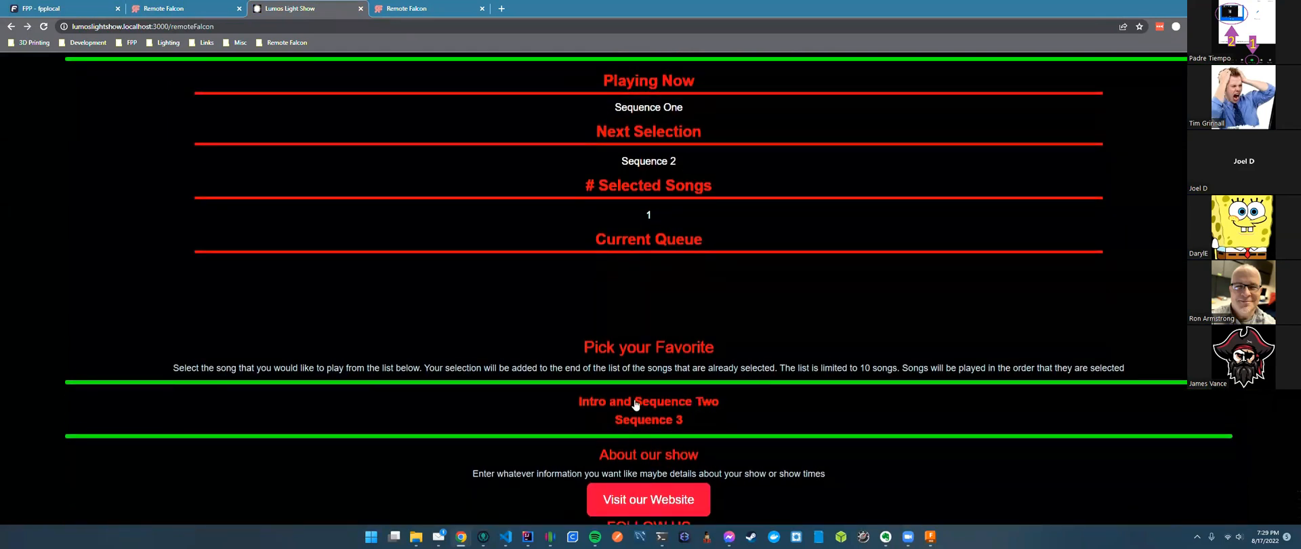
left_click(60, 9)
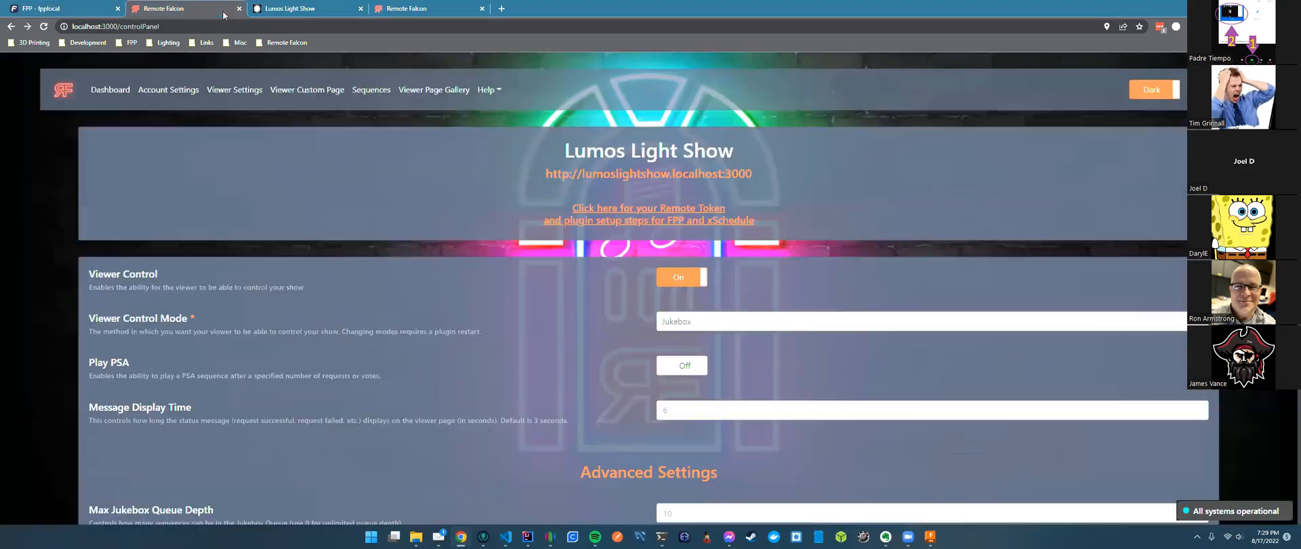
left_click(166, 8)
Change the viewer control mode to Voting and save the viewer settings.
left_click(391, 11)
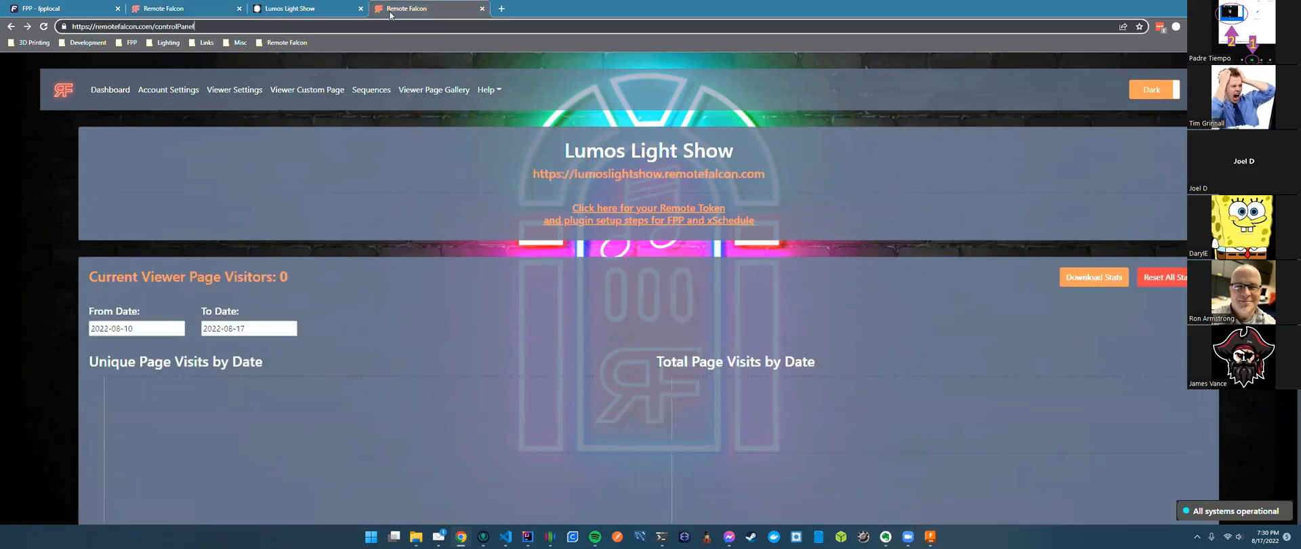
left_click(324, 14)
left_click(213, 12)
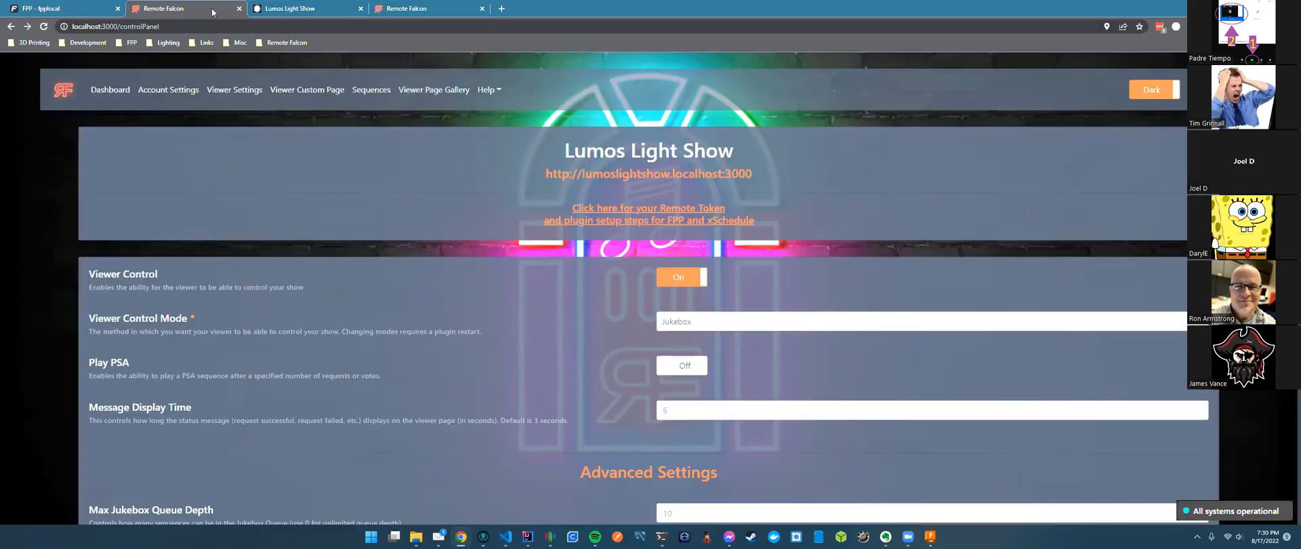
left_click(701, 323)
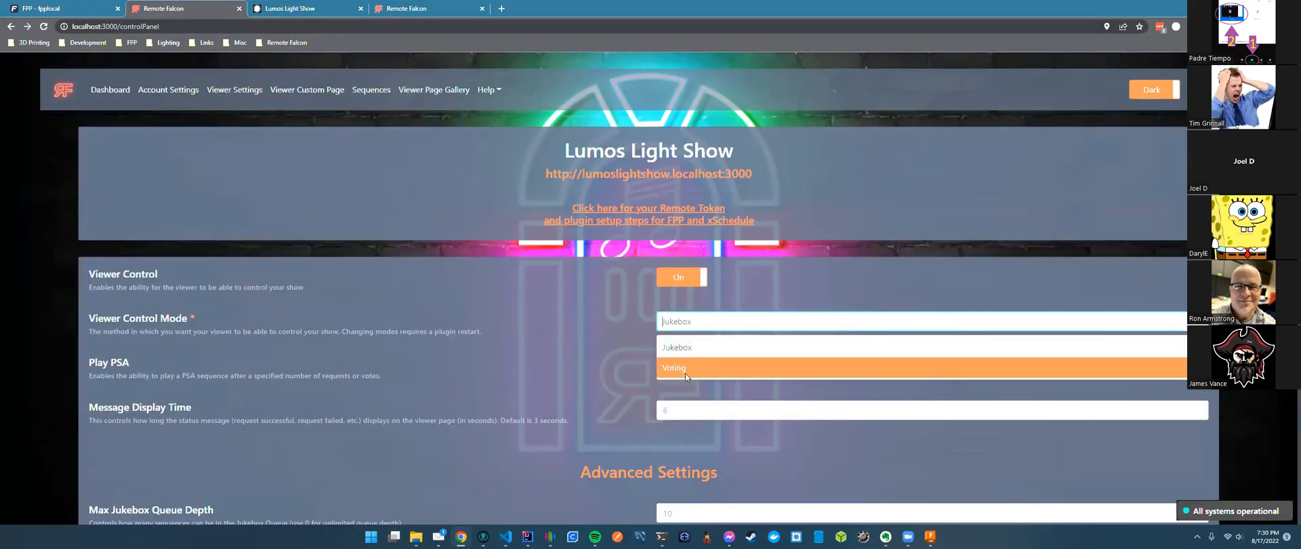
left_click(684, 370)
scroll(579, 353, "down", 5)
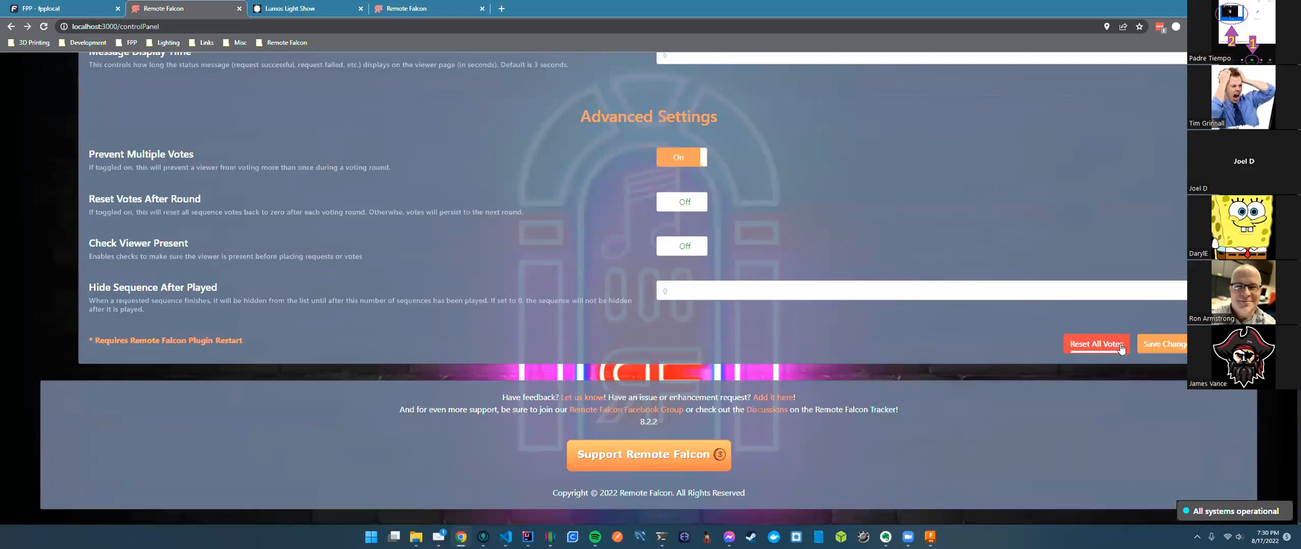
left_click(1146, 348)
Refresh the Lumos Light Show viewer page into voting mode and return to FPP's status page.
left_click(311, 8)
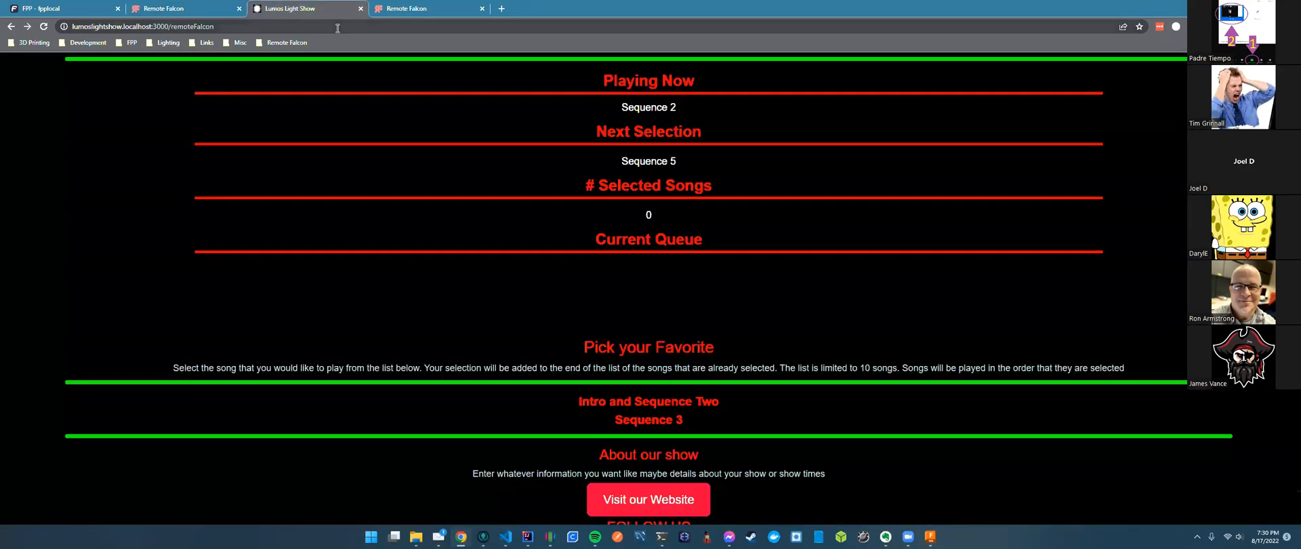
left_click(338, 28)
left_click(905, 189)
left_click(651, 421)
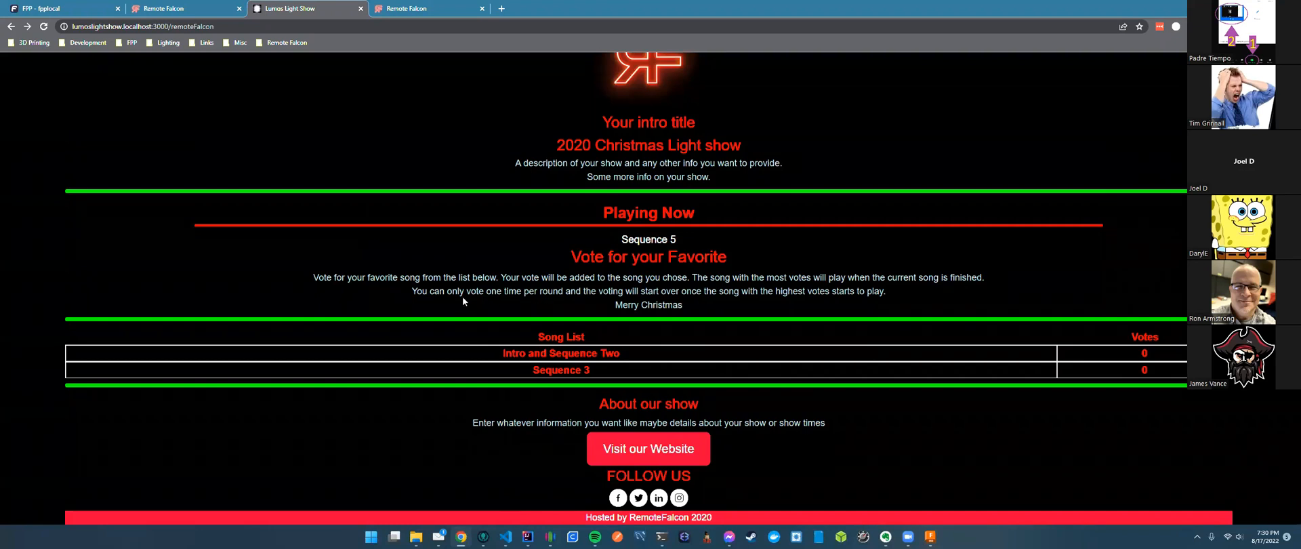
left_click(62, 15)
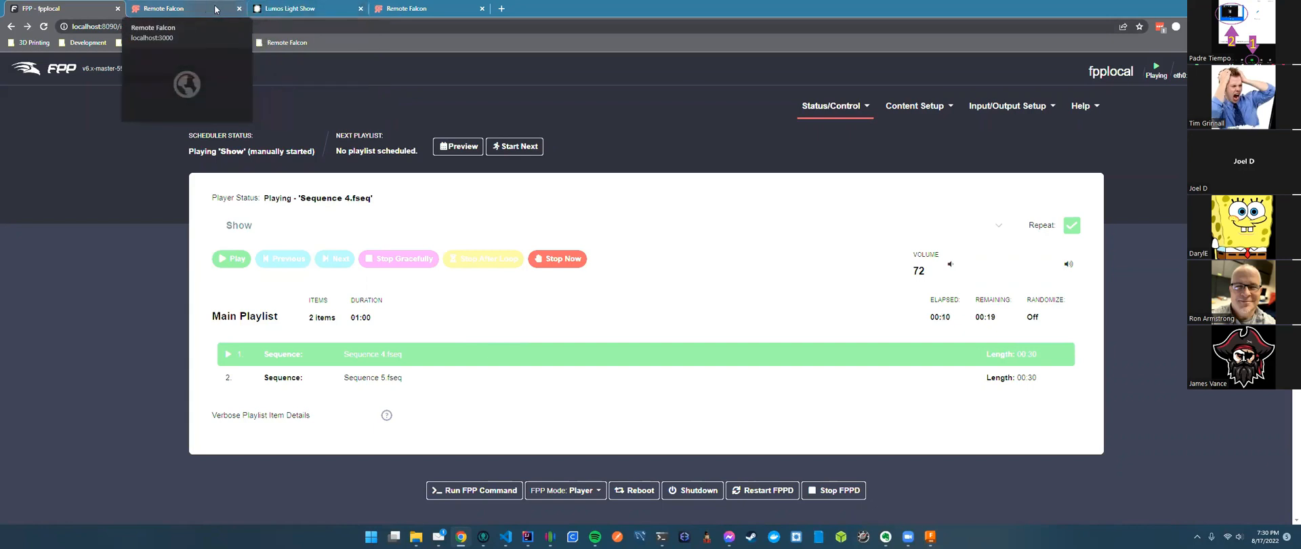
Open FPP's Remote Falcon plugin settings and glance at the show's public viewer page.
left_click(907, 114)
left_click(941, 262)
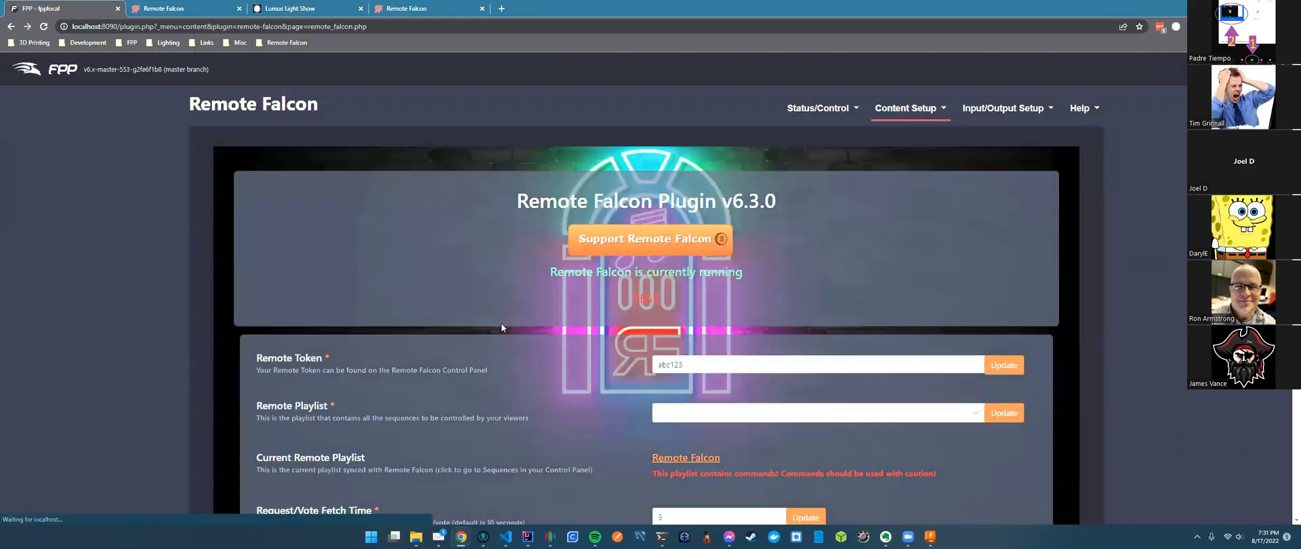
scroll(501, 323, "down", 3)
left_click_drag(258, 405, 382, 404)
left_click_drag(410, 370, 414, 370)
scroll(563, 412, "down", 2)
left_click(377, 294)
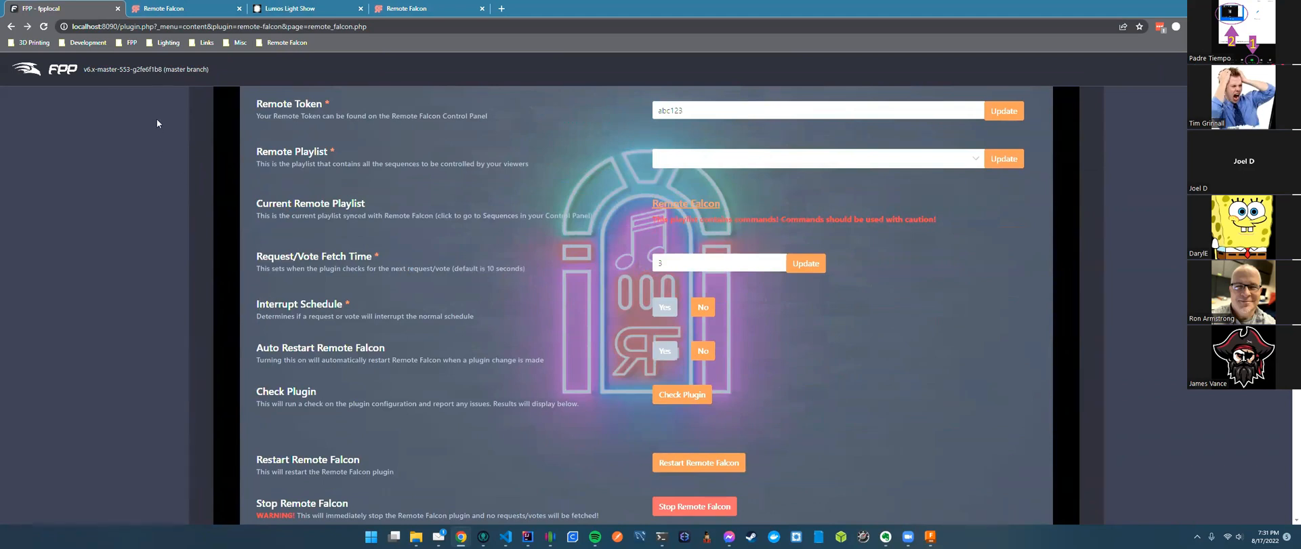
left_click(203, 8)
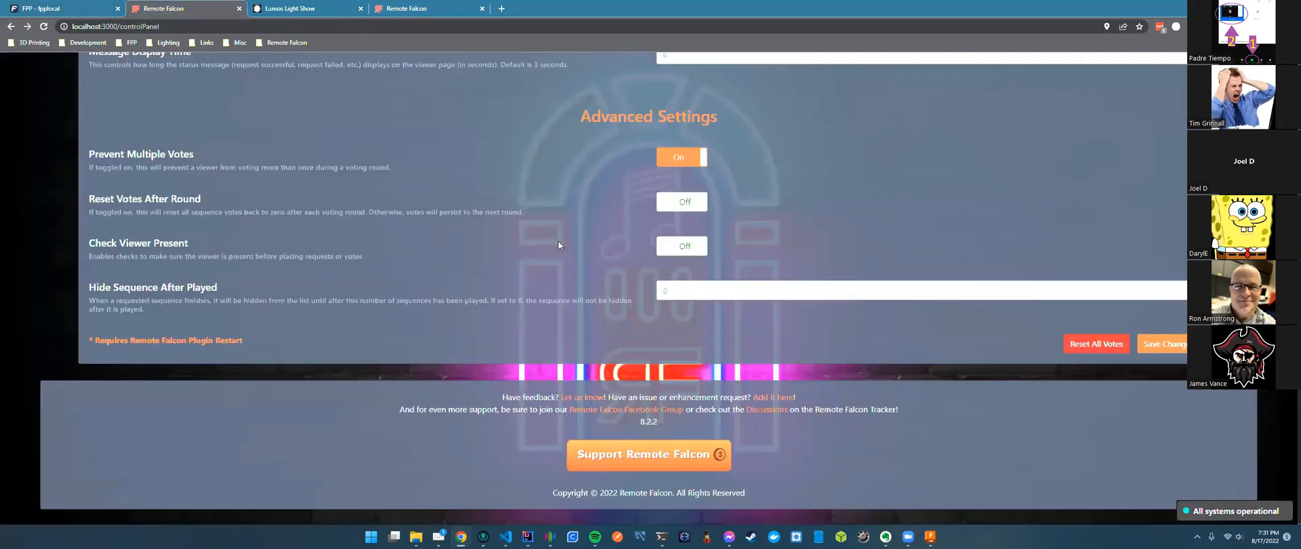
left_click(325, 8)
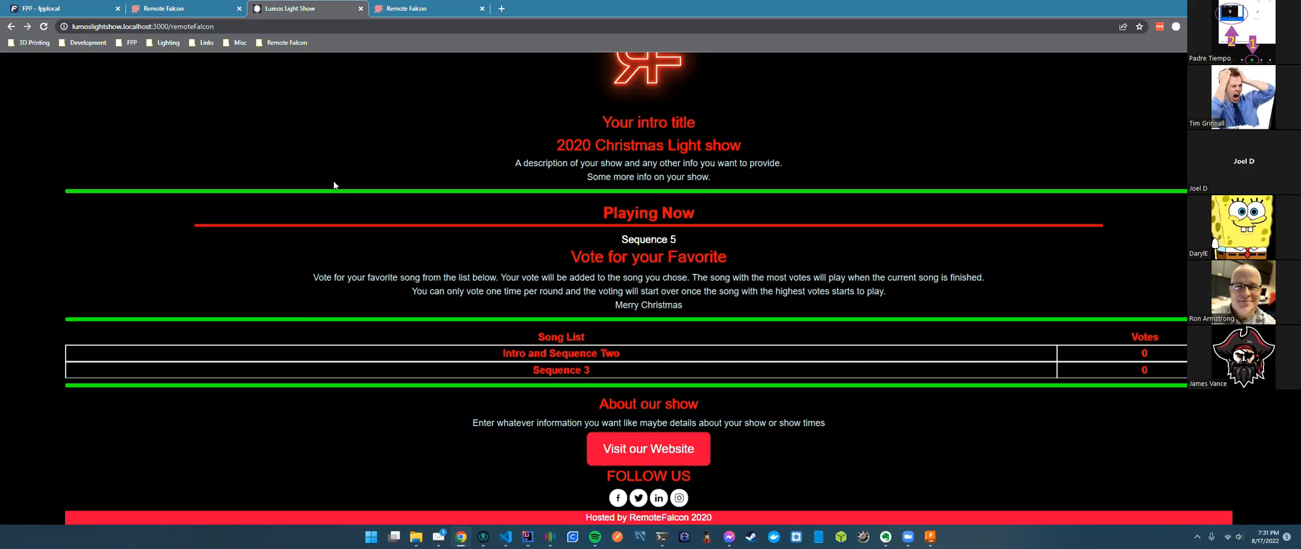
left_click(79, 10)
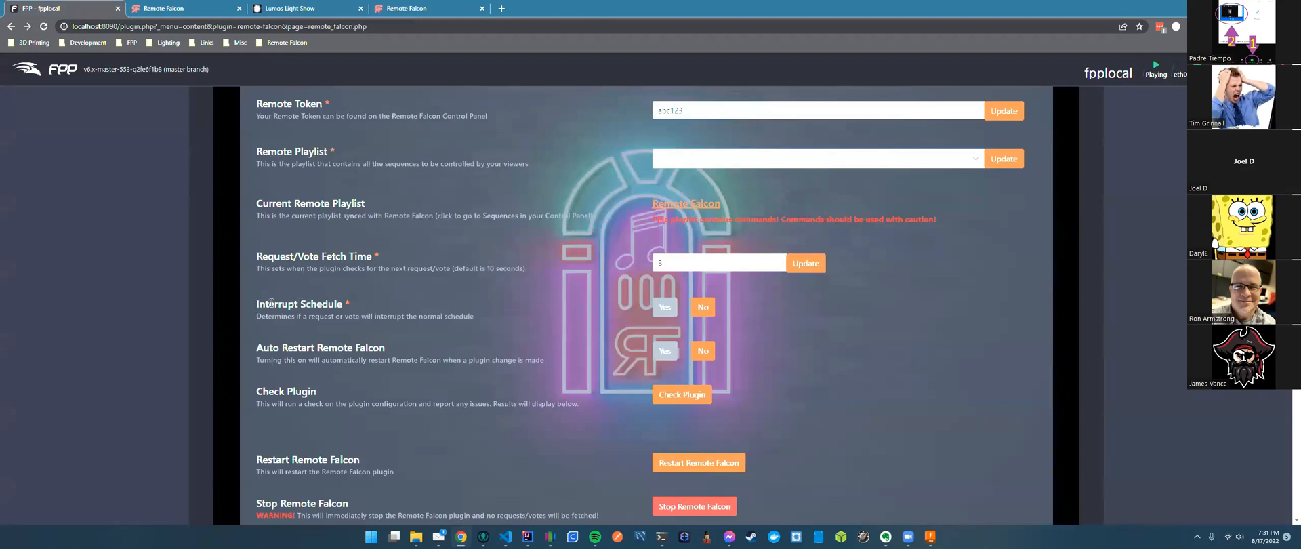
Highlight the plugin's Interrupt Schedule setting, then go back to Remote Falcon's viewer settings.
left_click_drag(257, 304, 347, 304)
left_click(458, 344)
left_click_drag(256, 309, 343, 306)
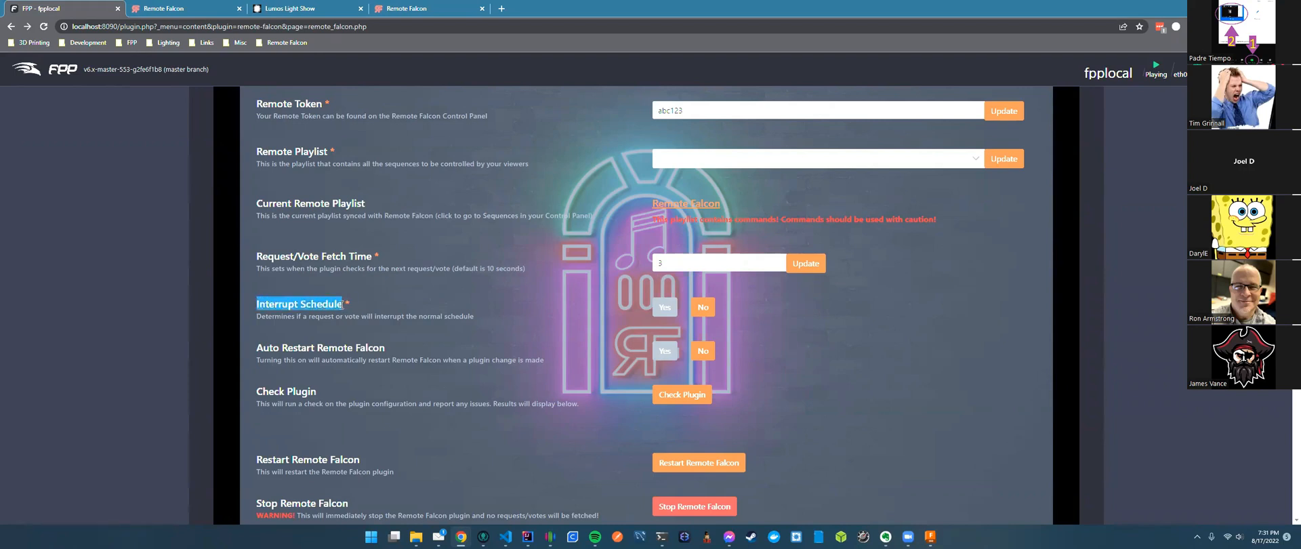
triple_click(279, 306)
left_click(305, 302)
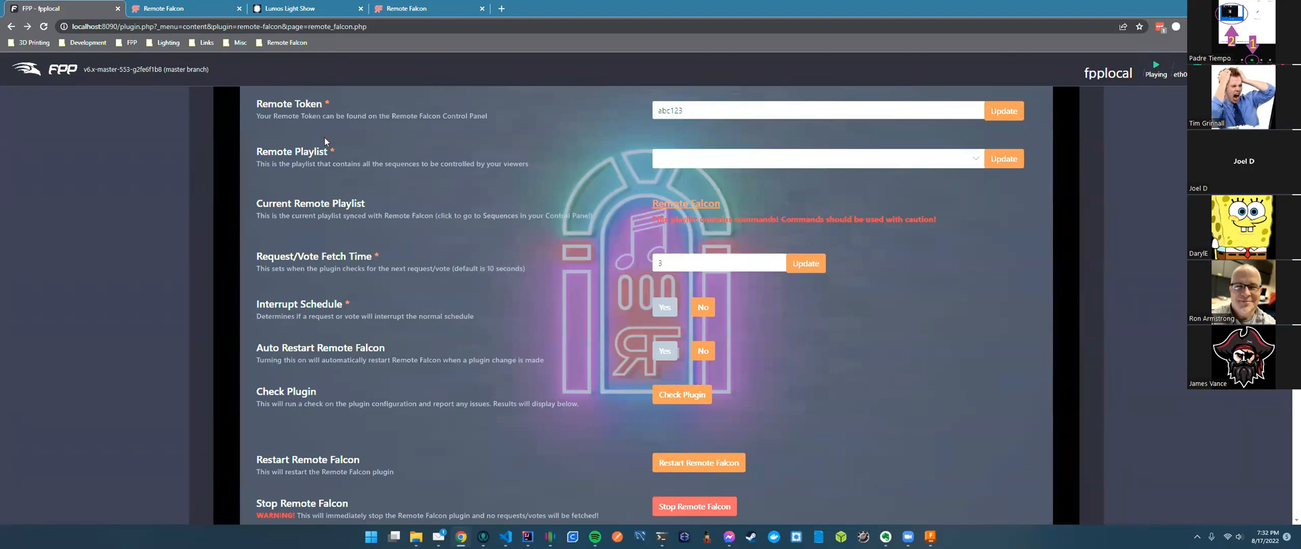
key("ctrl+Tab")
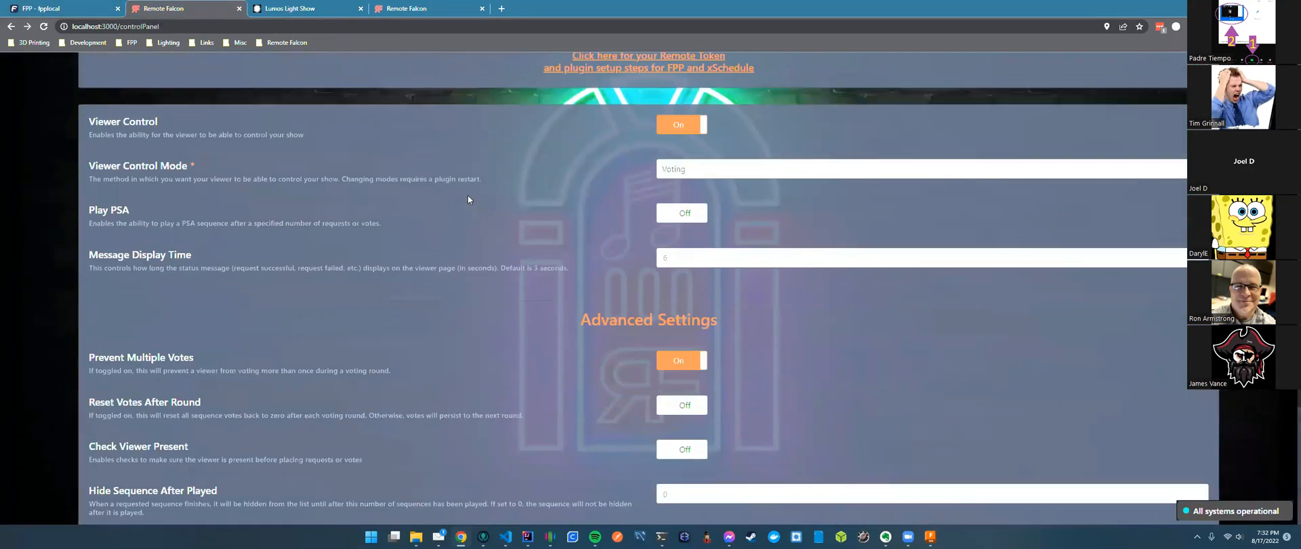
scroll(461, 193, "up", 3)
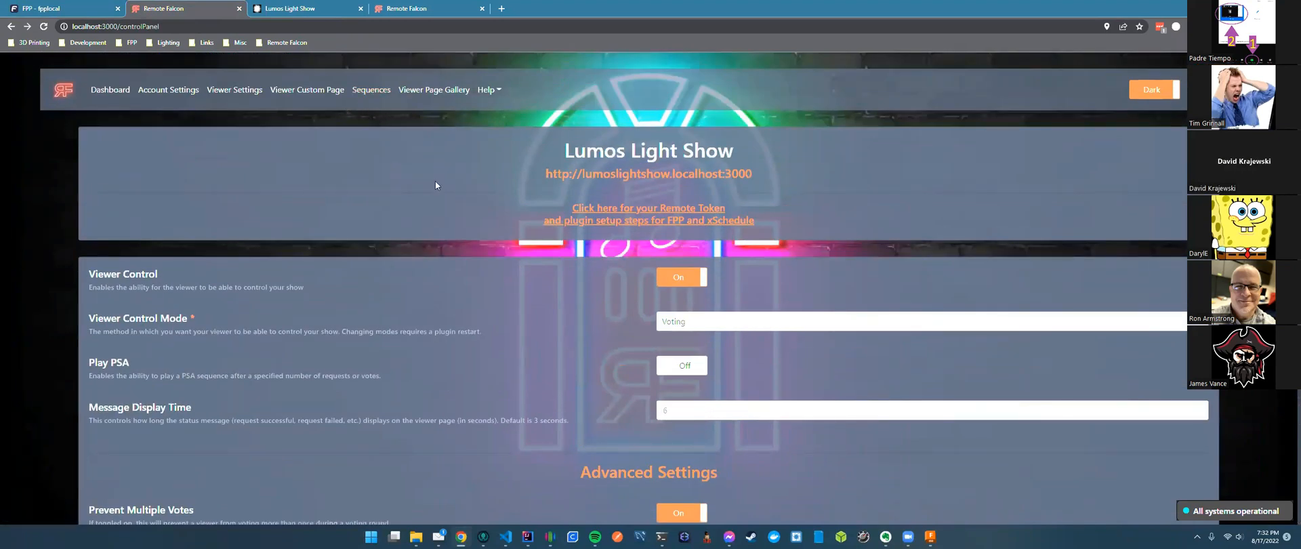
Consult the Remote Falcon Wiki from the Help menu.
left_click(79, 7)
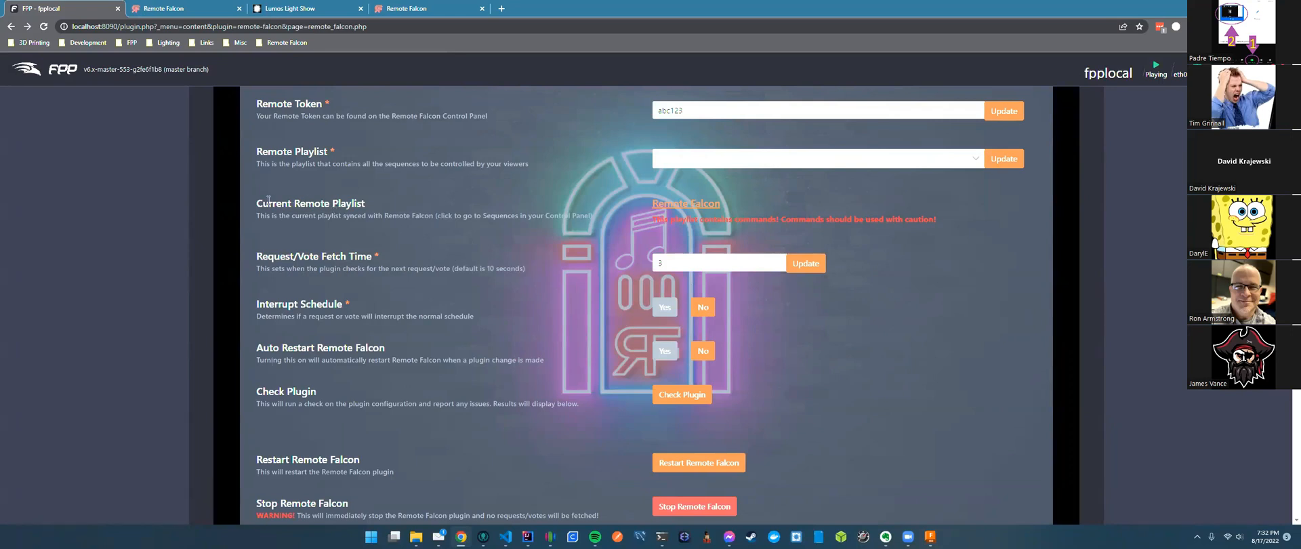
left_click(208, 10)
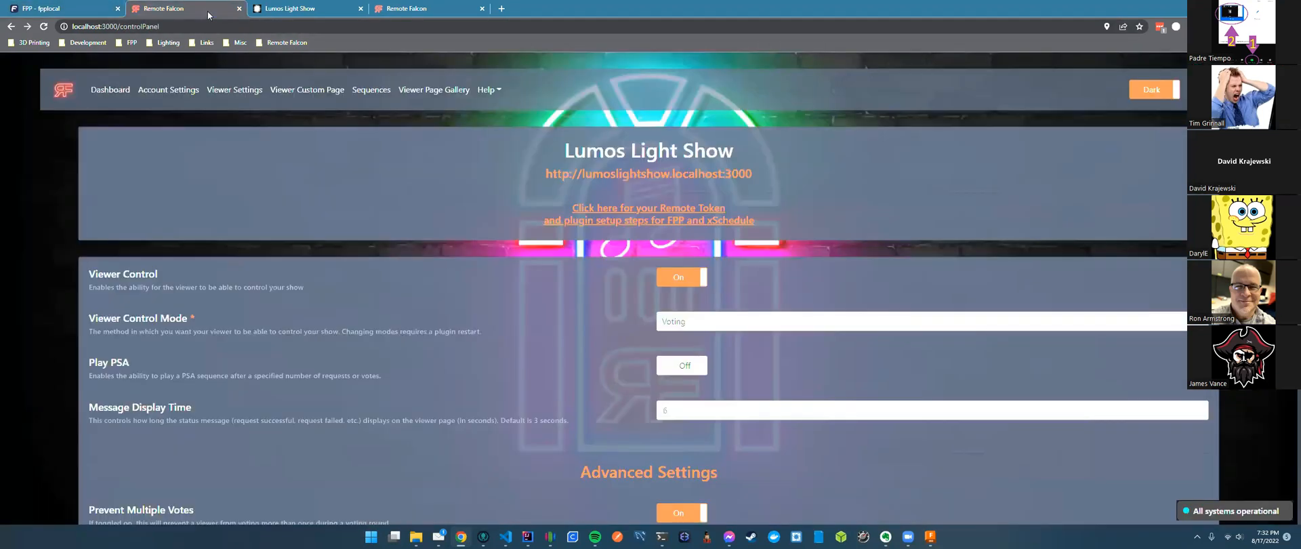
scroll(562, 373, "down", 1)
scroll(541, 362, "up", 1)
left_click(487, 90)
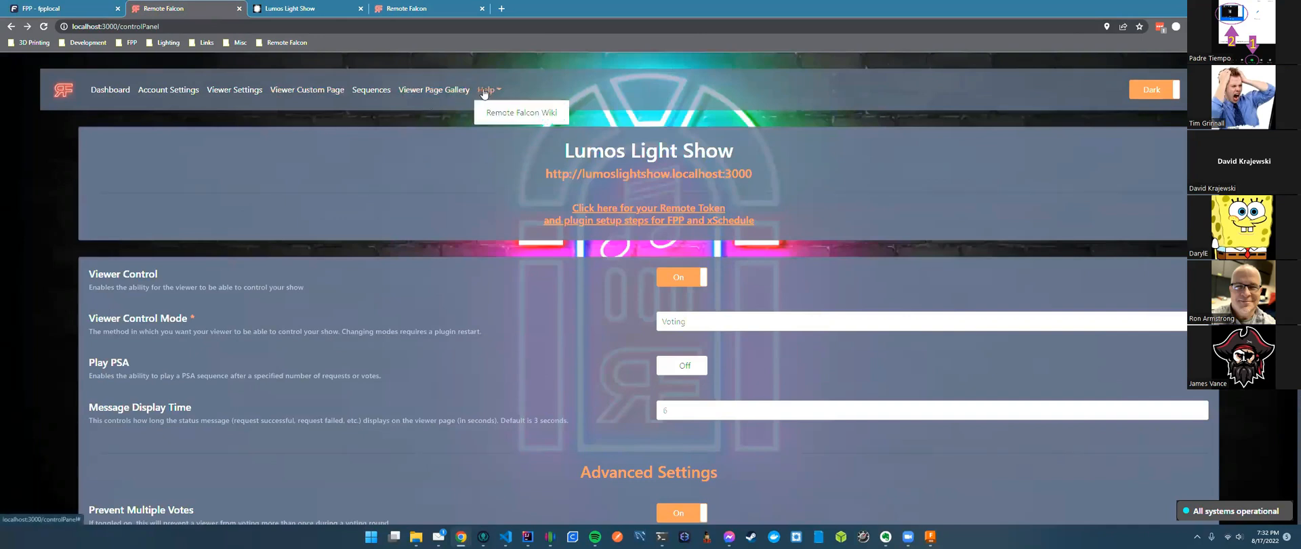
left_click(523, 117)
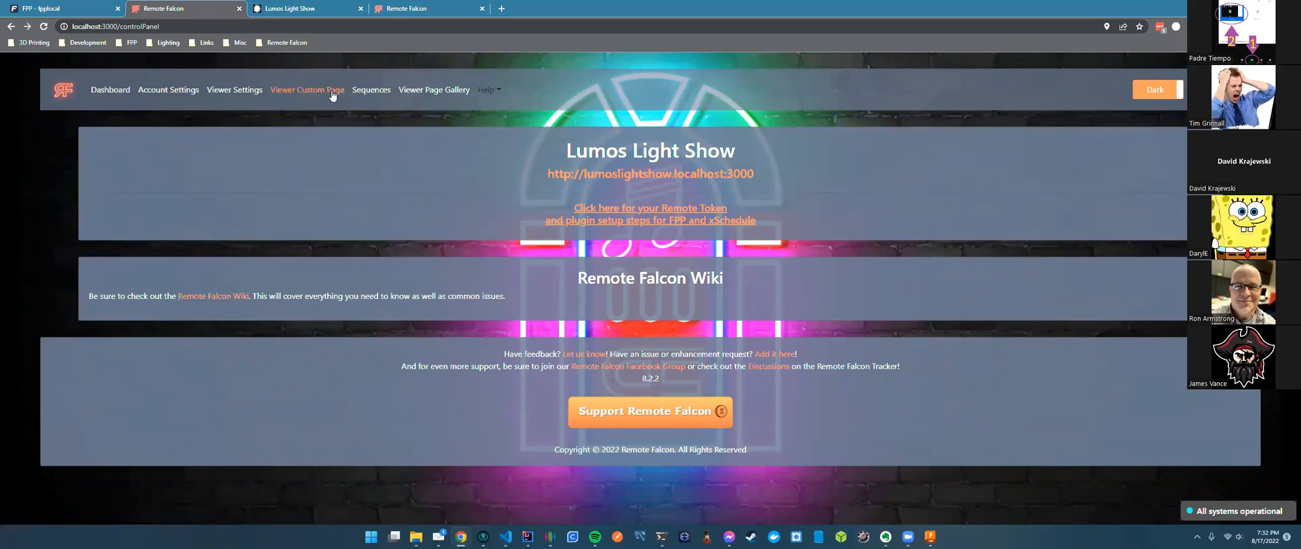
Set Viewer Control Mode to Jukebox and note the Jukebox Sequence Request Limit setting.
left_click(307, 89)
left_click(234, 89)
left_click(678, 321)
left_click(677, 344)
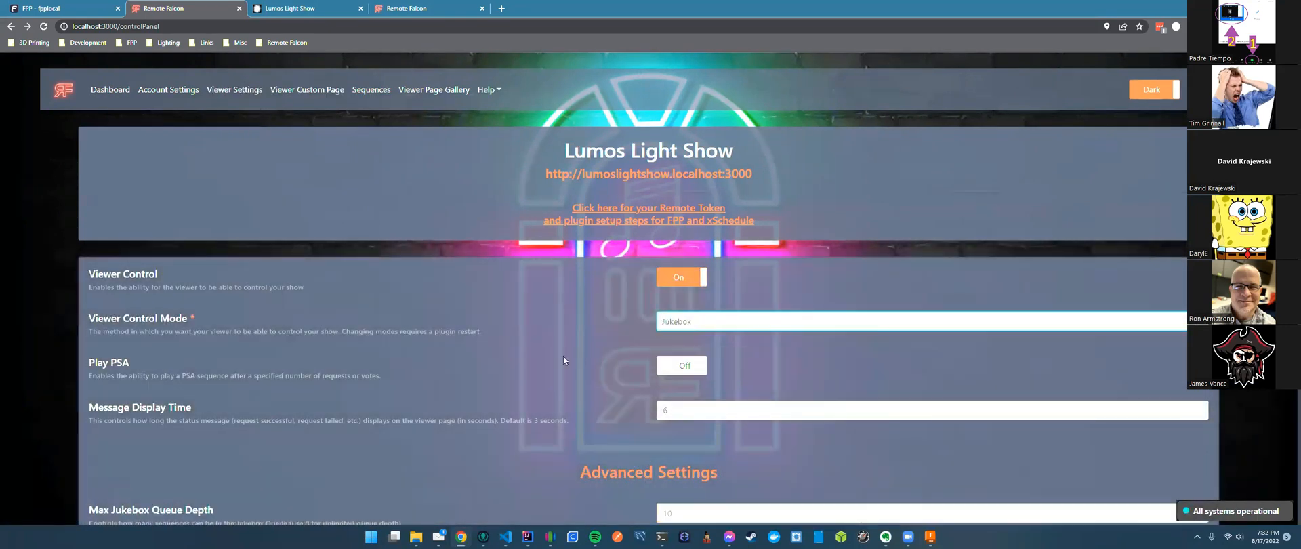
scroll(563, 355, "down", 3)
left_click(100, 441)
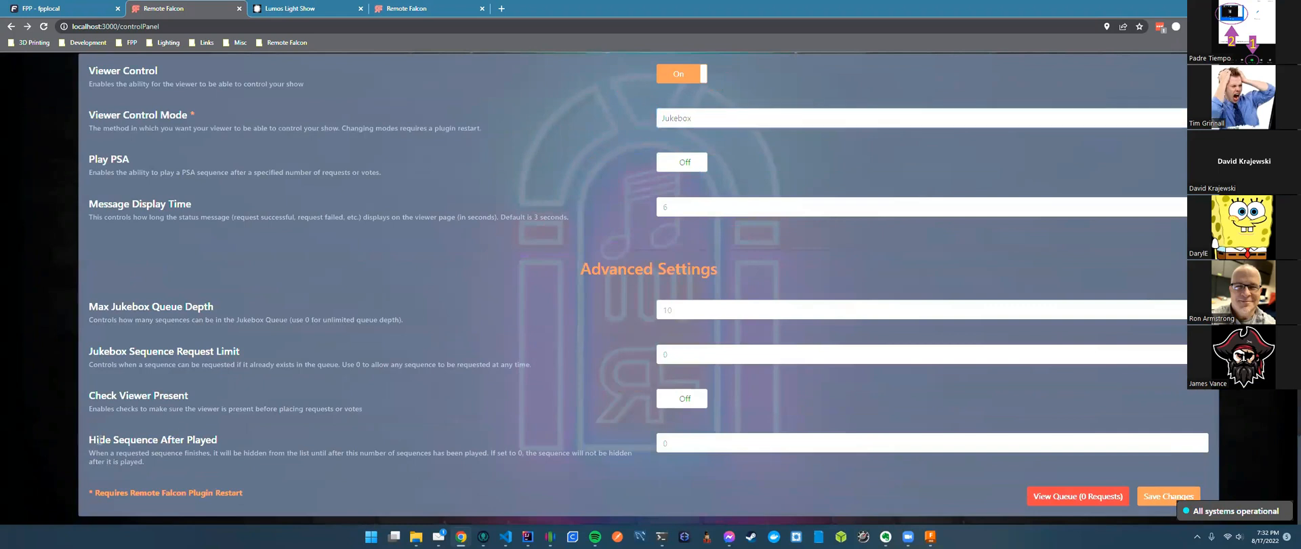
left_click_drag(89, 351, 230, 351)
left_click(335, 351)
scroll(446, 337, "up", 5)
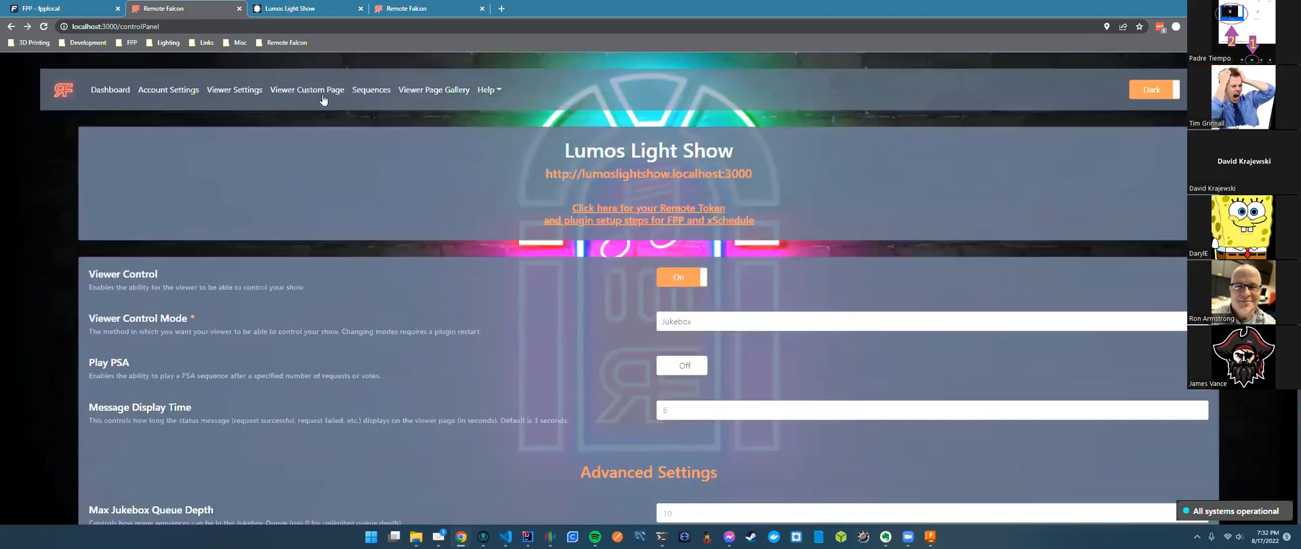
left_click(370, 89)
Clear the groups of Sequence 1, Sequence 2, Set Volume to 100 and Sequence 3, then save.
scroll(790, 319, "down", 3)
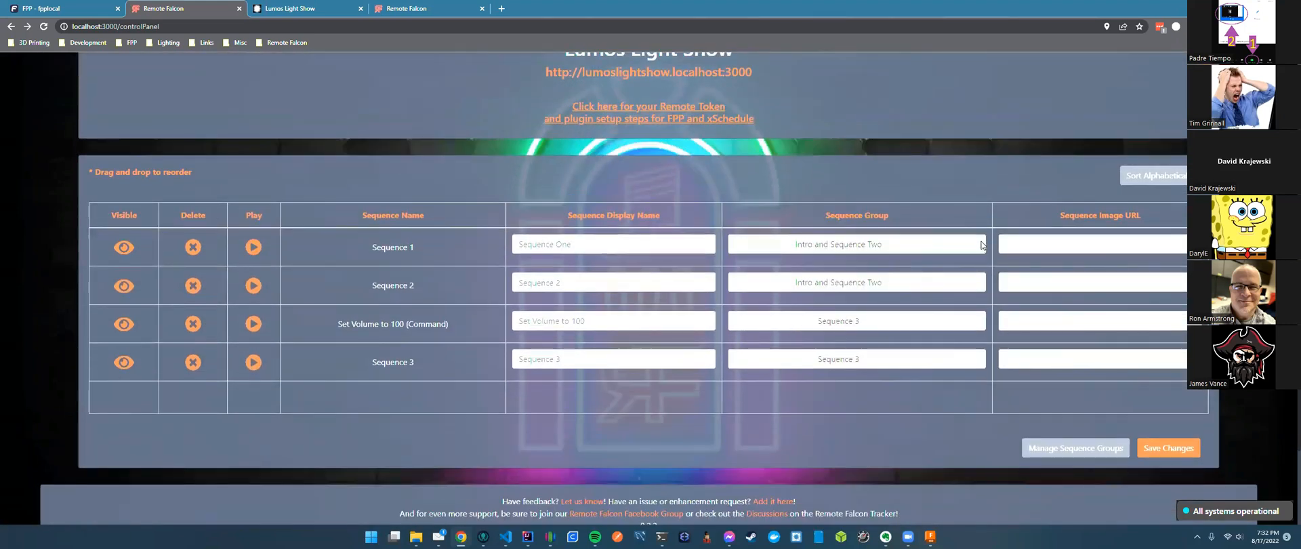
left_click(960, 245)
left_click(958, 285)
left_click(945, 325)
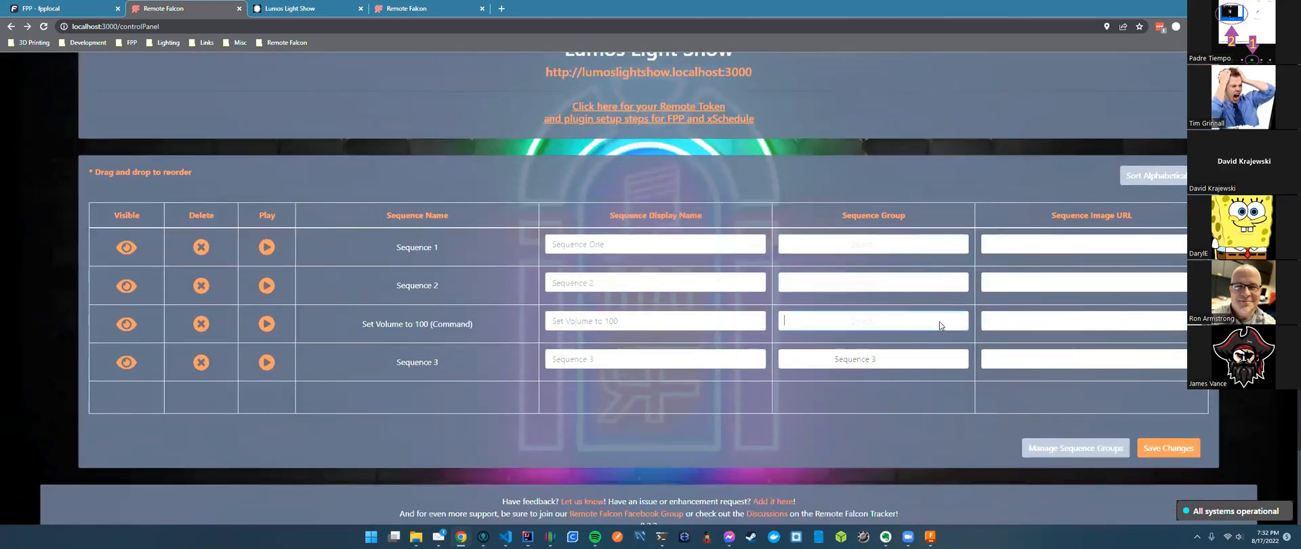
left_click(945, 359)
left_click(1182, 448)
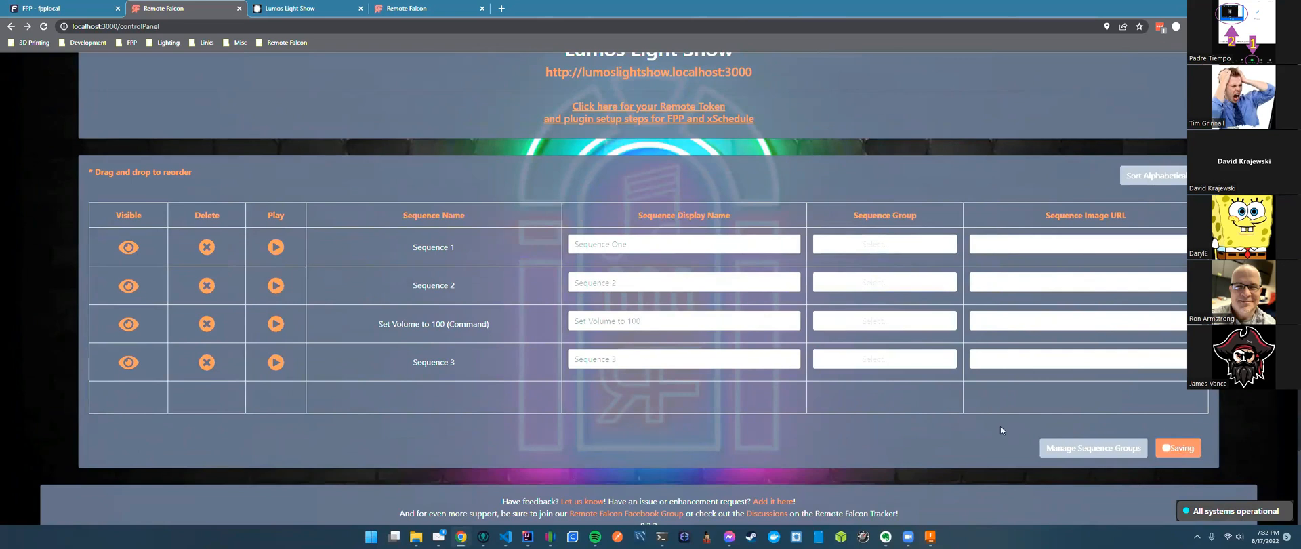
Move 'Set Volume to 100 (Command)' below Sequence 3 and hide it from viewers.
scroll(365, 133, "up", 1)
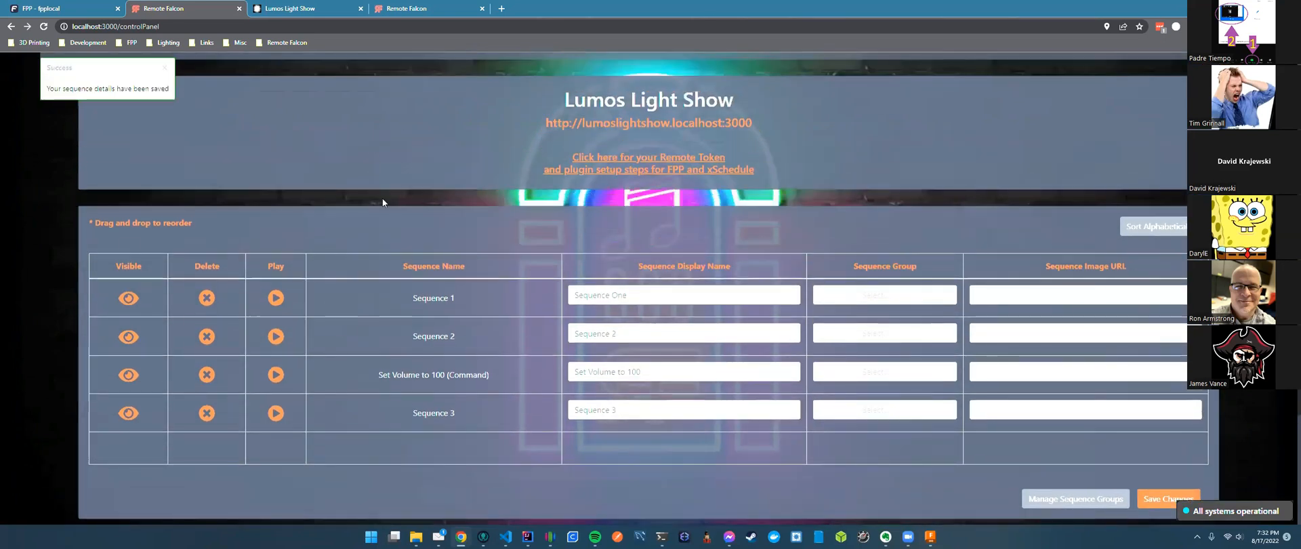
left_click_drag(343, 377, 345, 410)
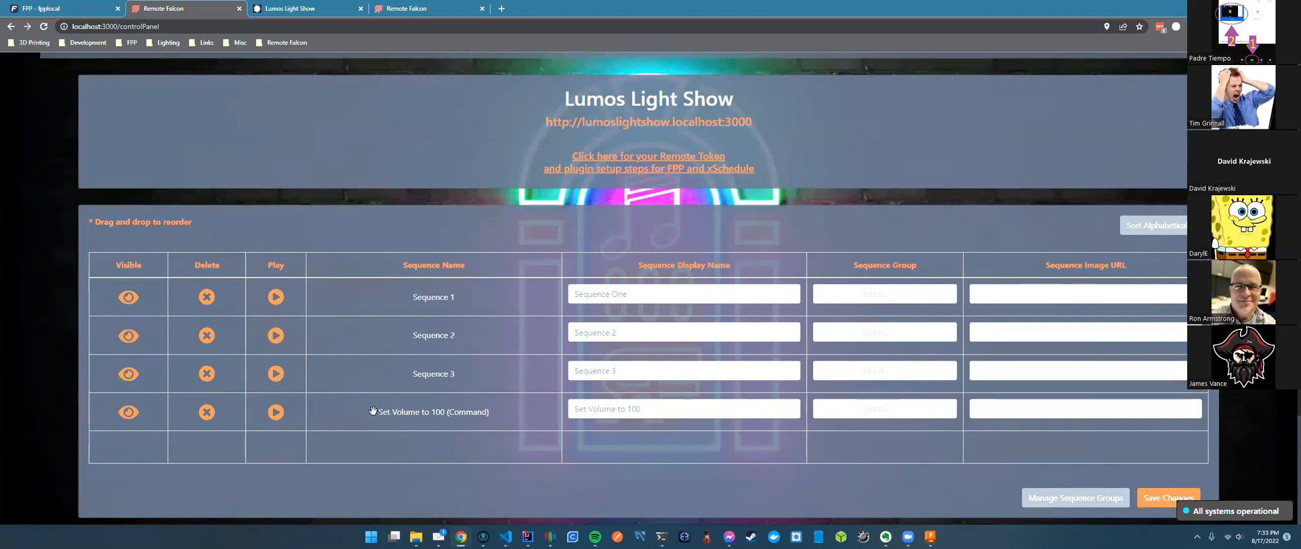
left_click(128, 413)
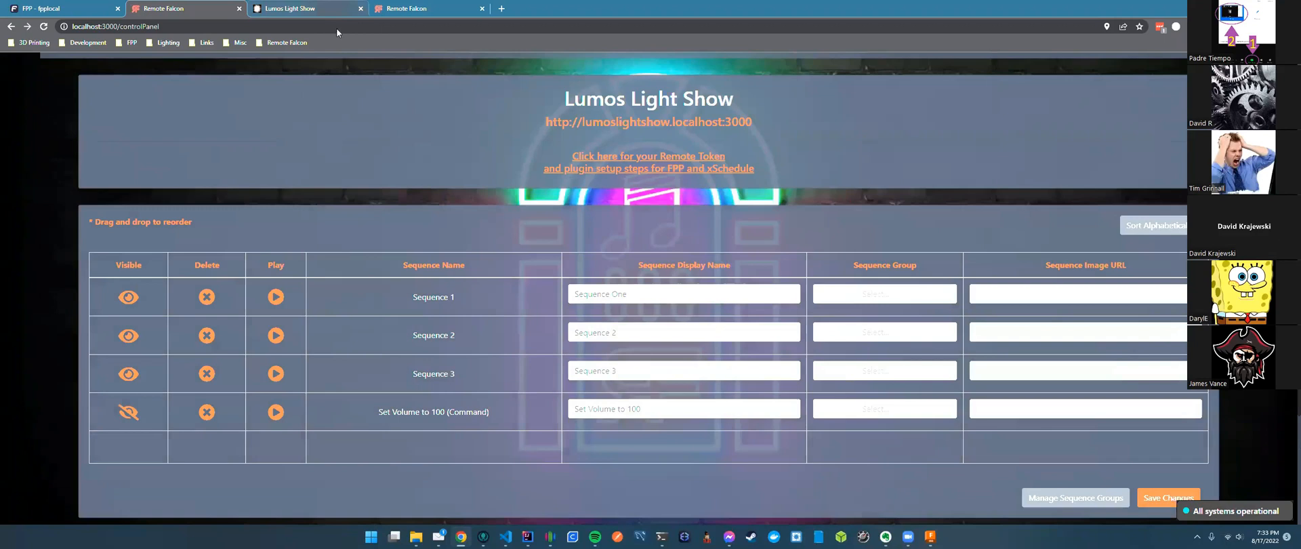
key("ctrl+Tab")
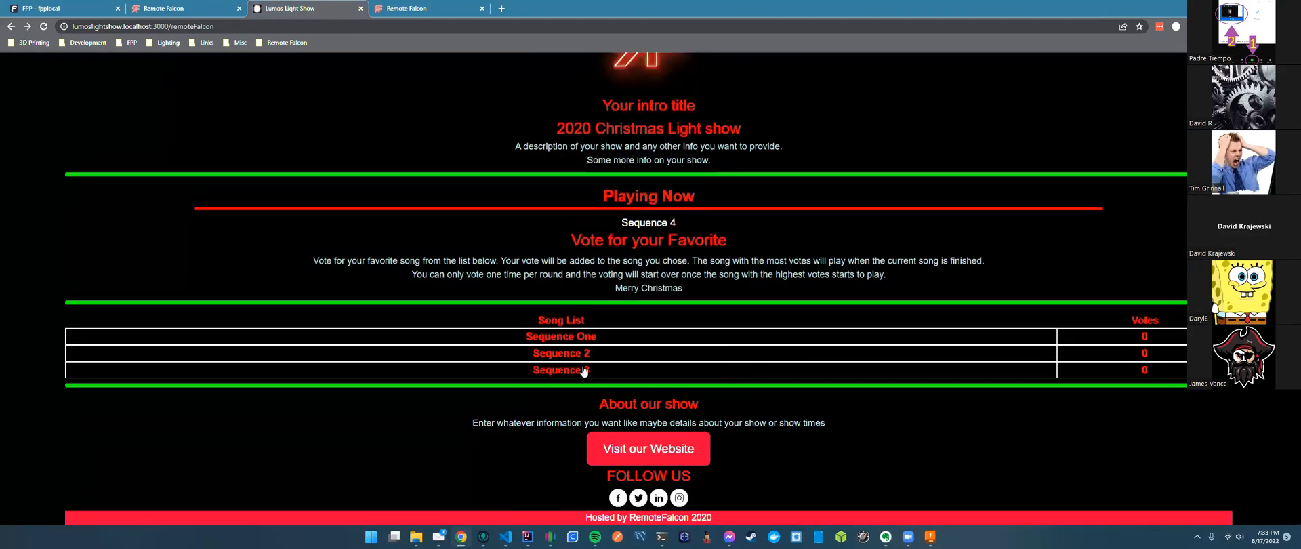
left_click(191, 13)
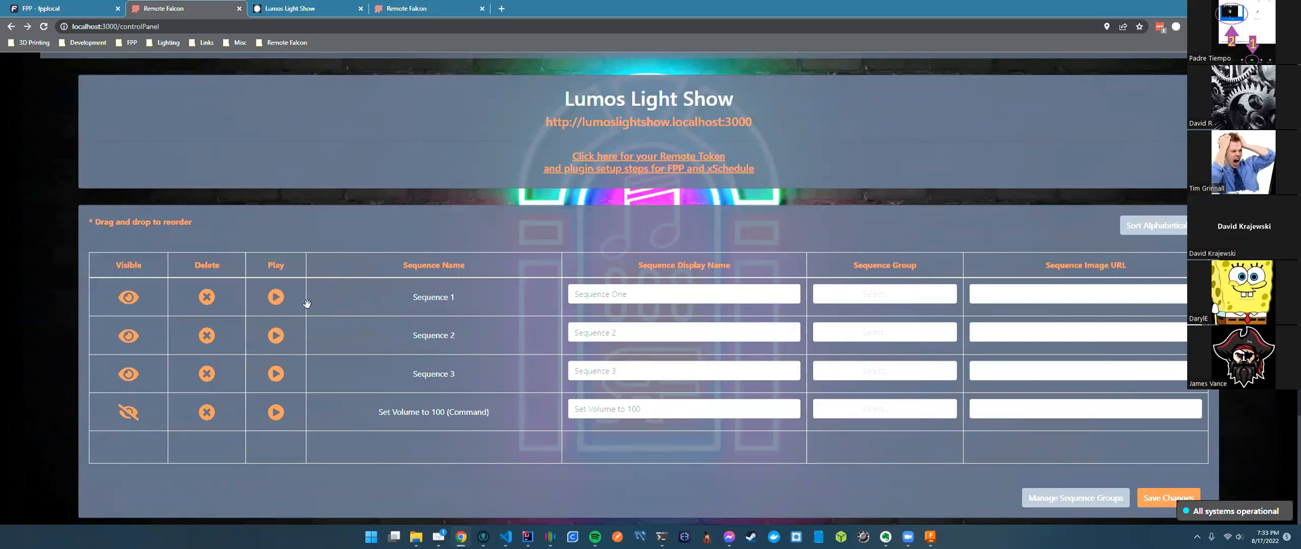
scroll(308, 304, "up", 2)
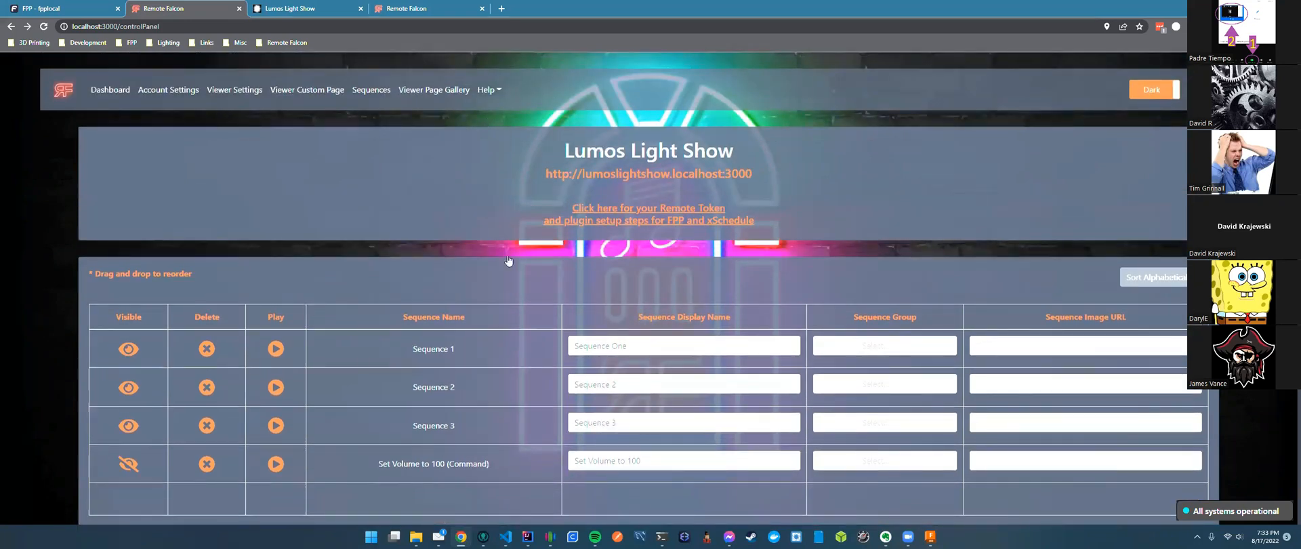
left_click(316, 90)
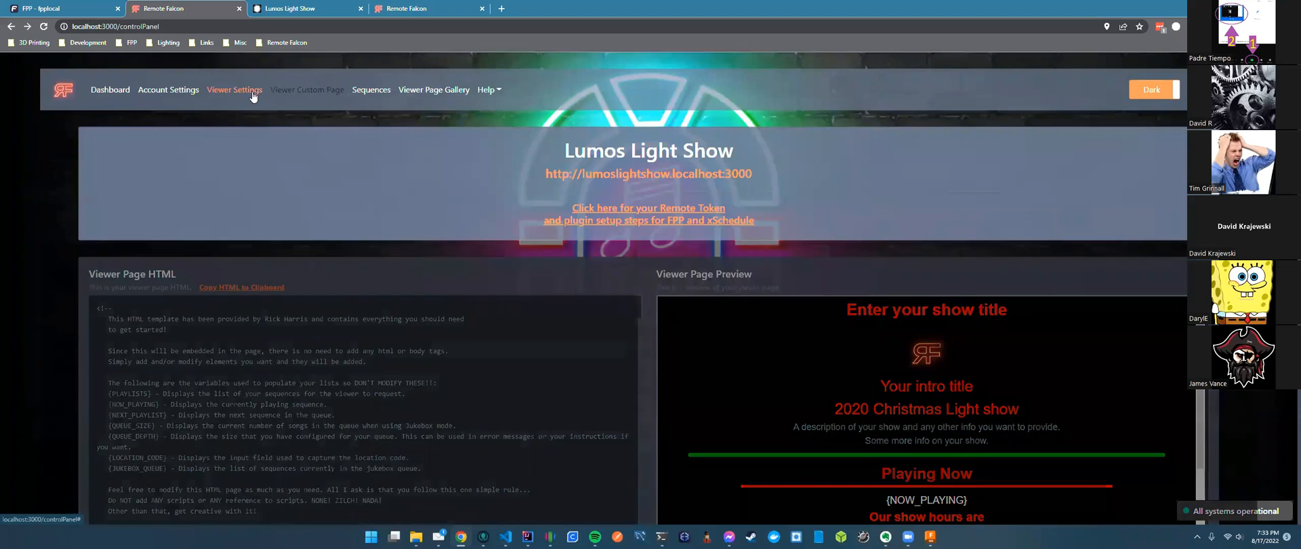
Keep Jukebox mode, set the Jukebox Sequence Request Limit to 2, and save the viewer settings.
left_click(235, 90)
left_click(678, 321)
left_click(592, 339)
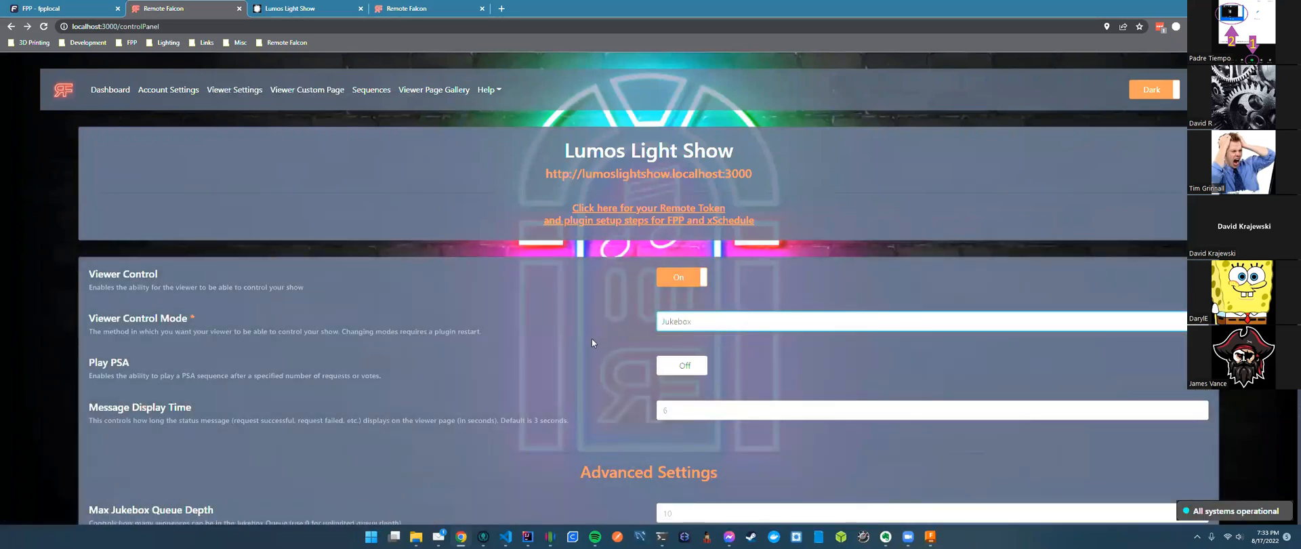
scroll(591, 343, "down", 3)
scroll(591, 342, "down", 1)
double_click(694, 307)
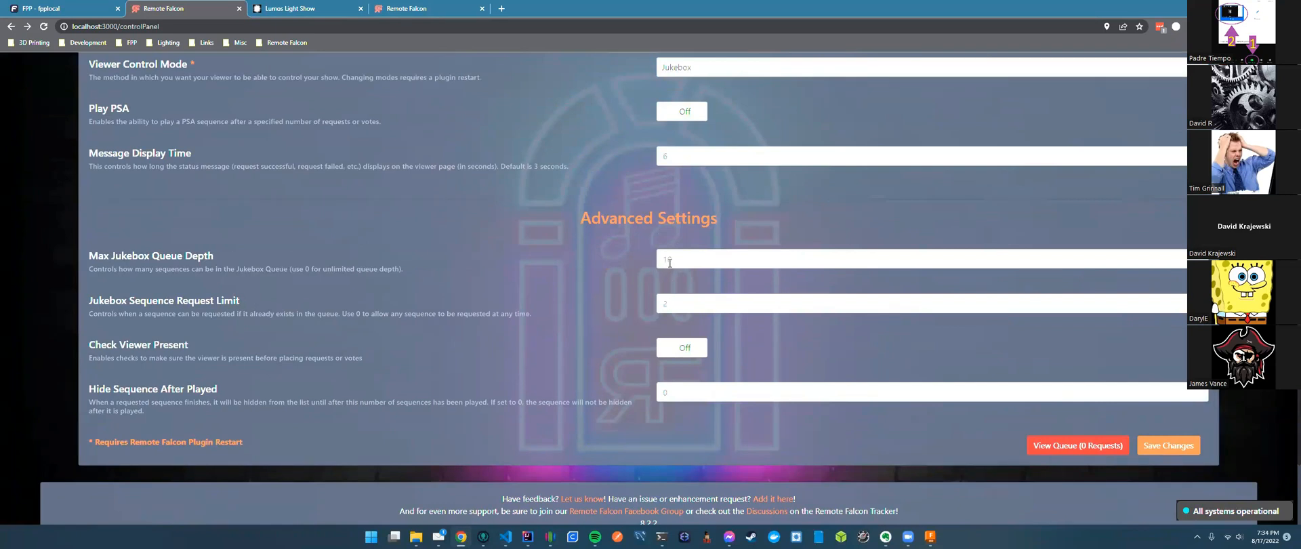
left_click(1167, 447)
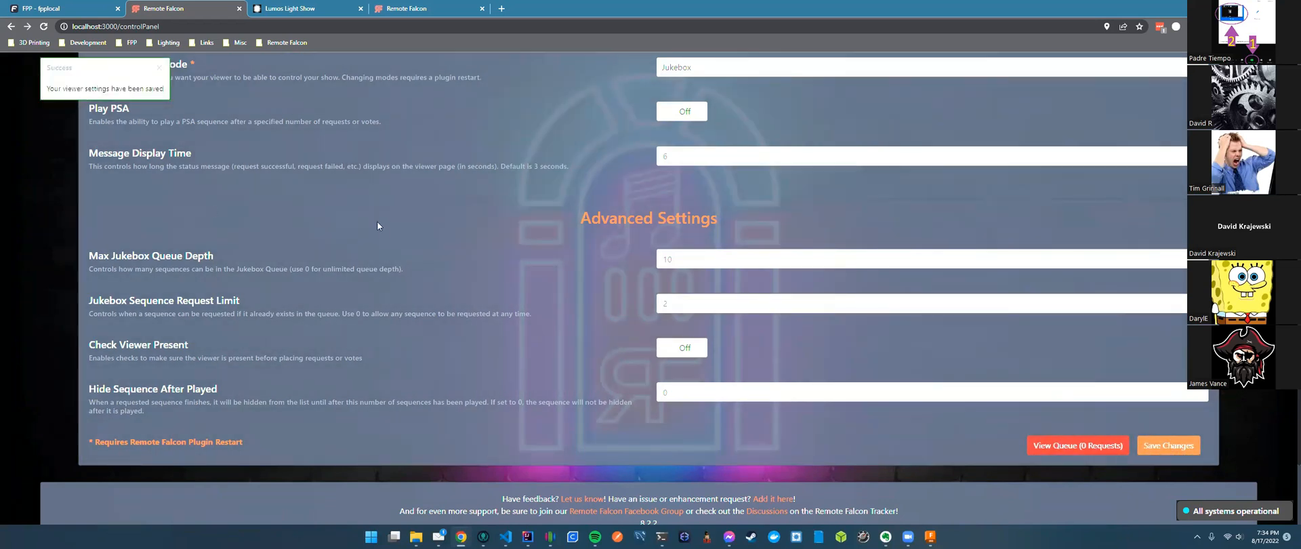
scroll(377, 226, "up", 3)
left_click(307, 9)
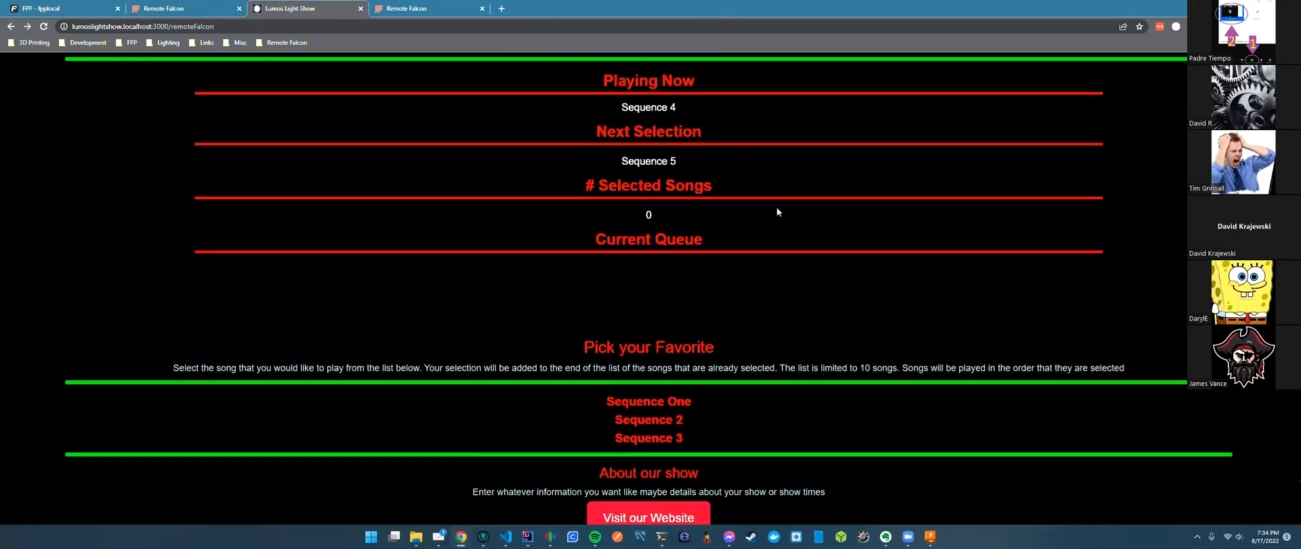
Compare the viewer page's now-playing sequence with FPP's status page.
double_click(622, 109)
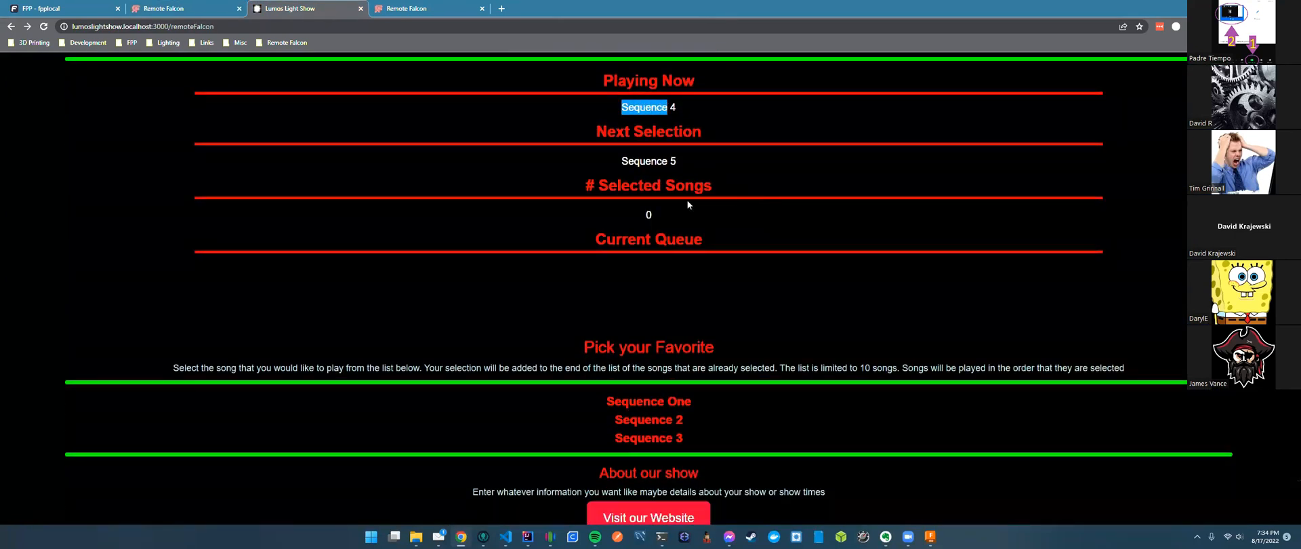
left_click(626, 159)
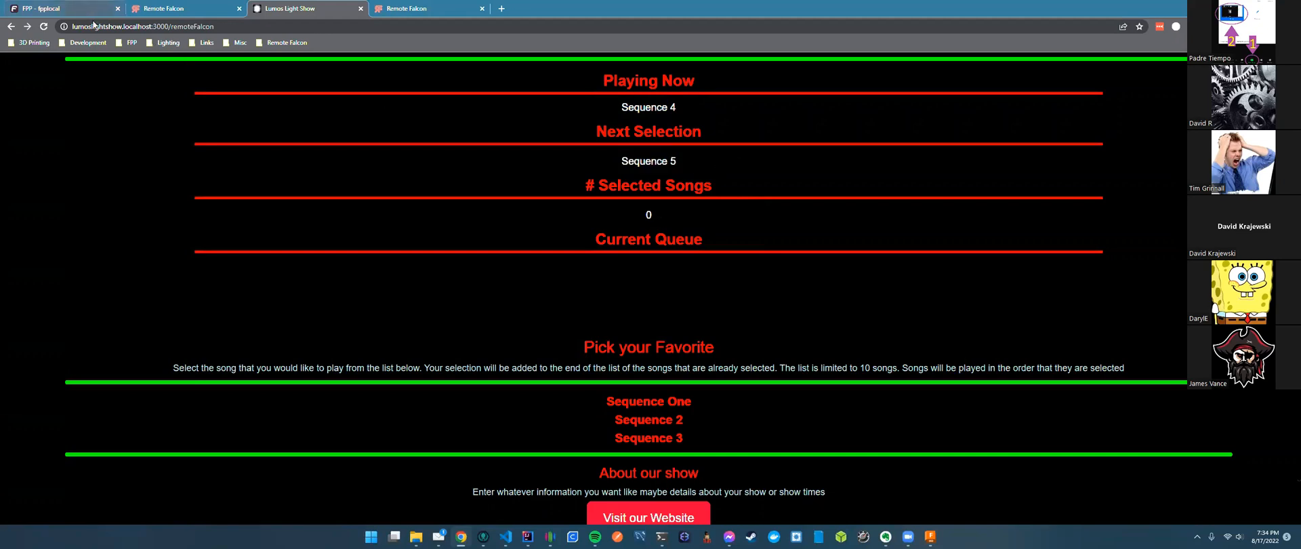
left_click(87, 11)
scroll(817, 138, "up", 2)
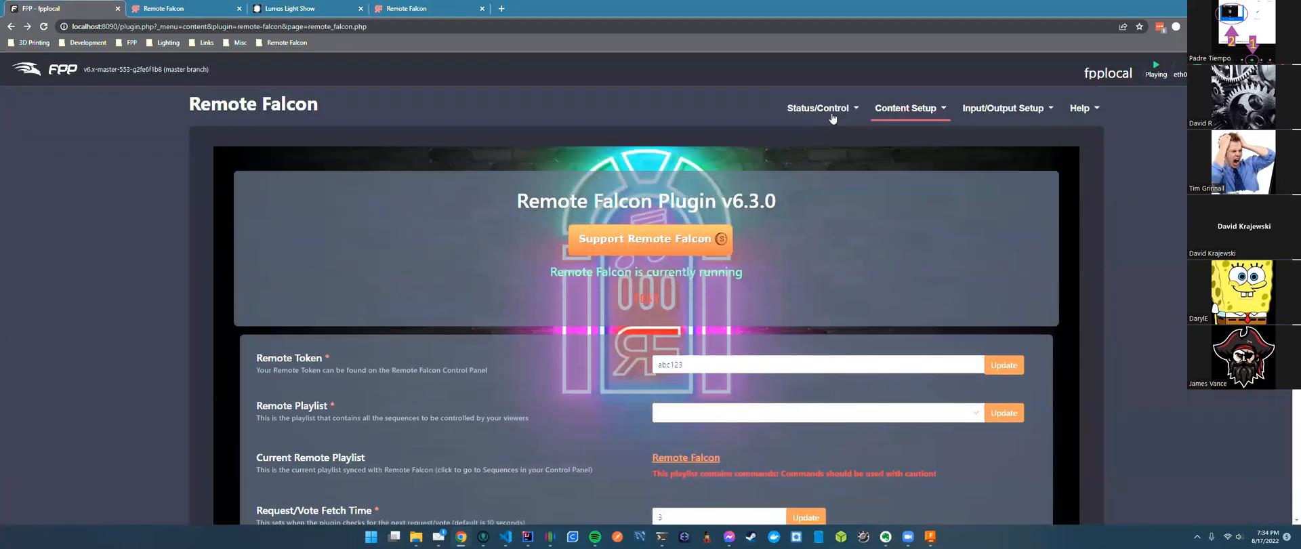
left_click(828, 128)
left_click(285, 8)
Request Sequence One, Sequence 2, then Sequence One again from the Pick your Favorite list.
scroll(739, 345, "down", 1)
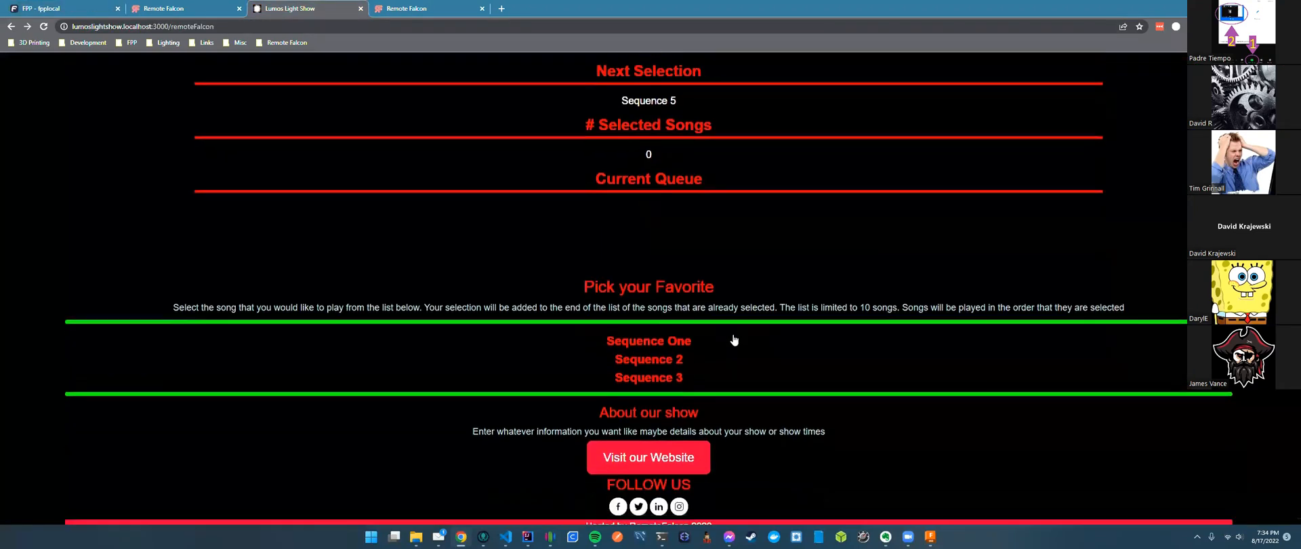
left_click(638, 334)
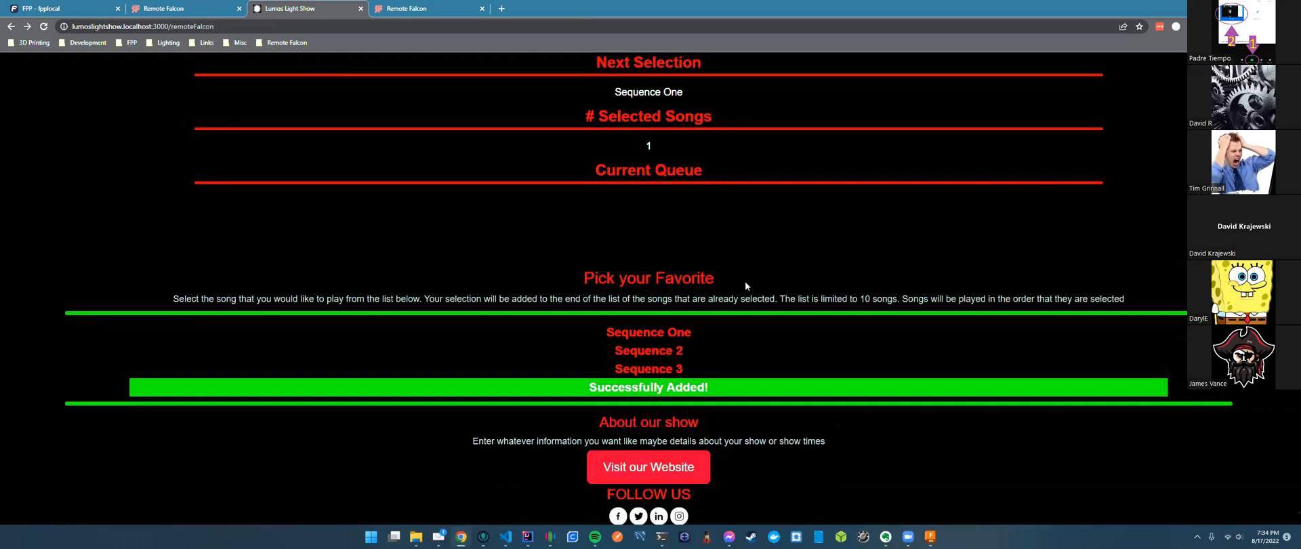
scroll(728, 305, "up", 1)
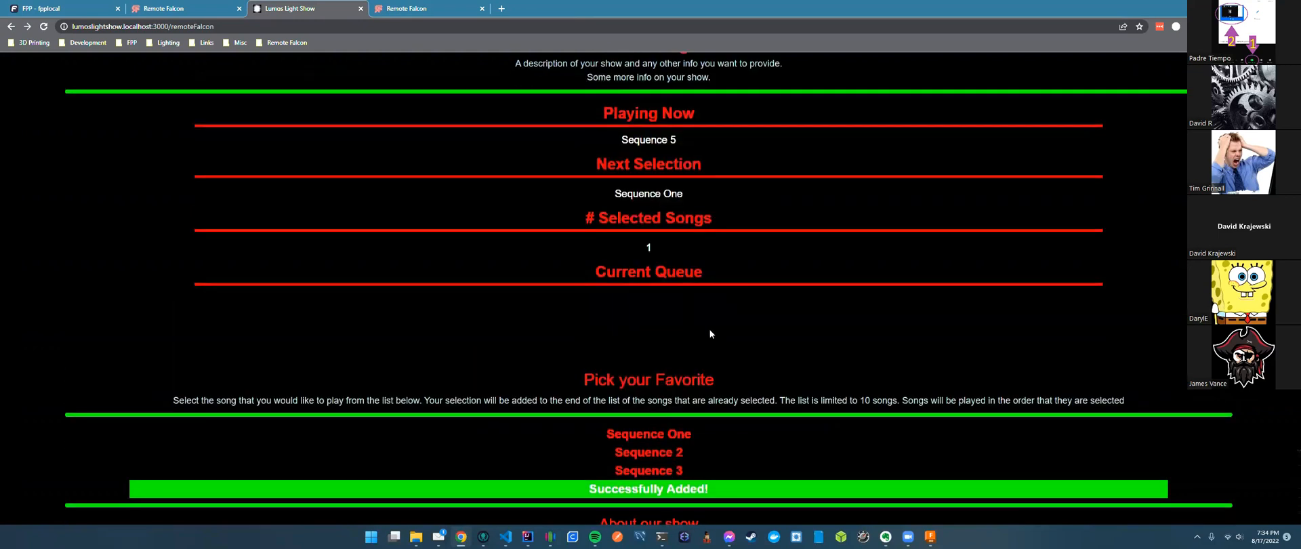
left_click(646, 452)
left_click(656, 437)
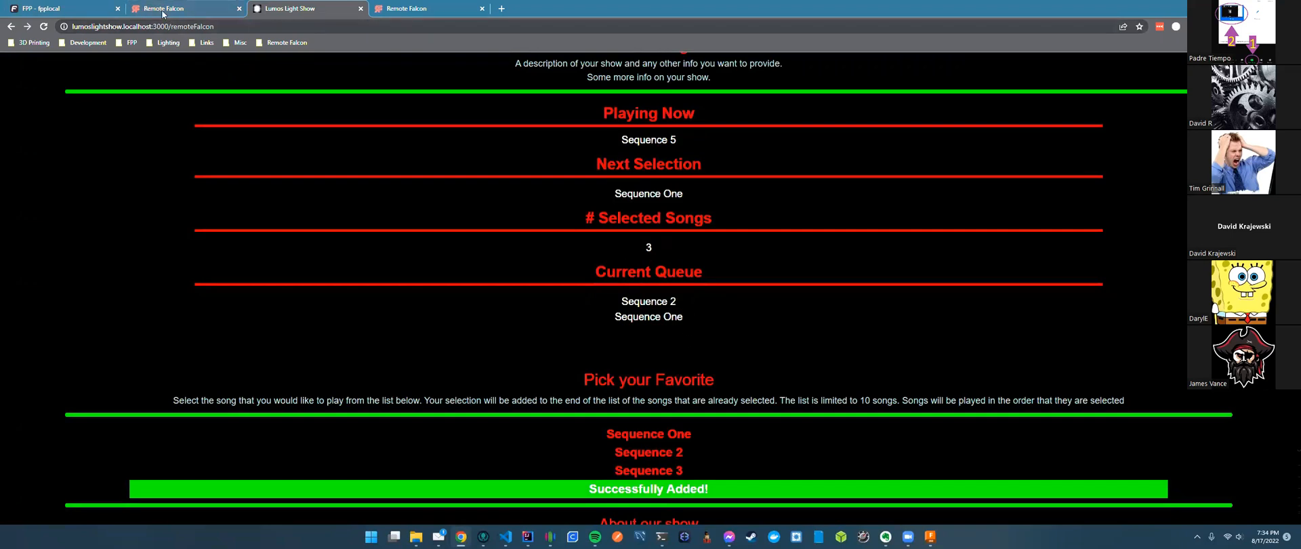
Set the jukebox sequence request limit to 1 and save the viewer settings.
key("ctrl+shift+Tab")
scroll(690, 440, "down", 3)
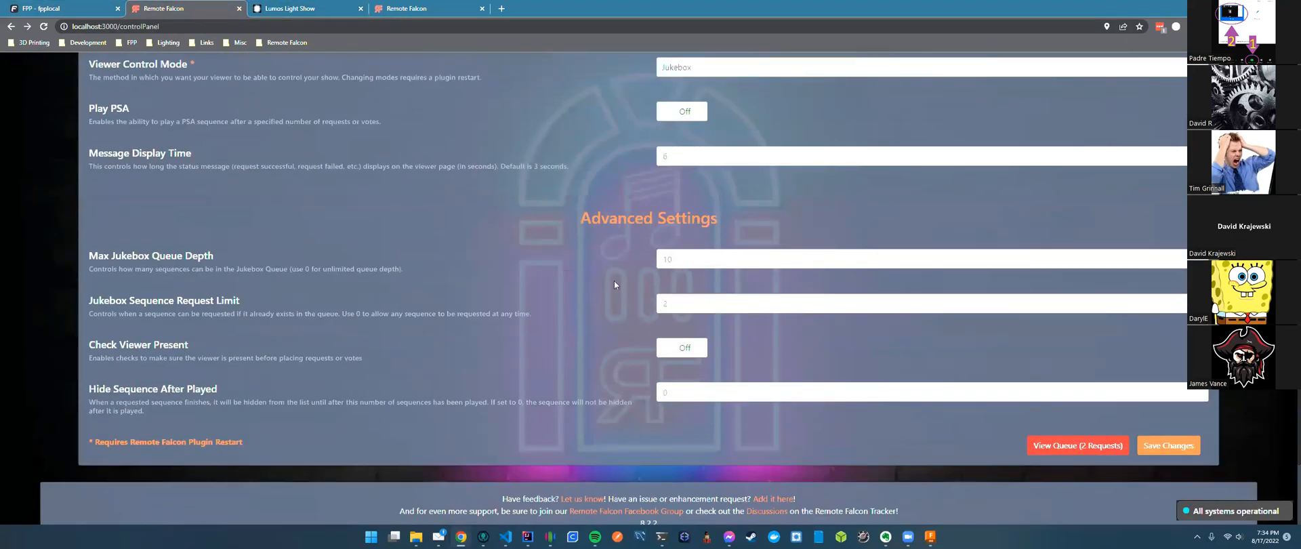
left_click(1168, 445)
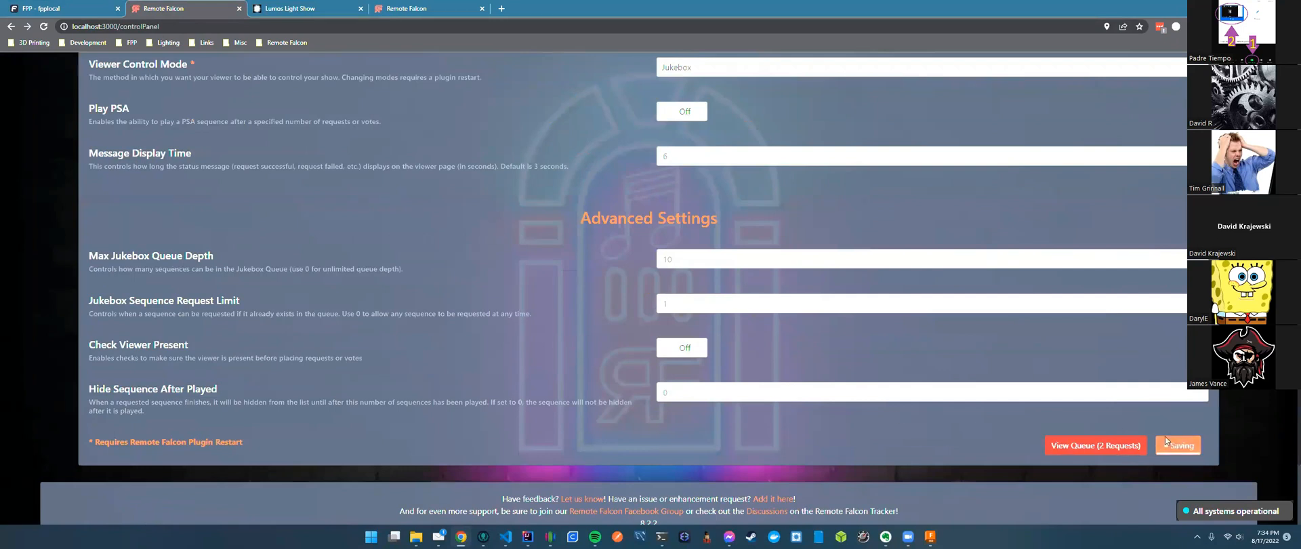
Purge the pending jukebox requests and return to the Lumos Light Show viewer page.
left_click(1052, 444)
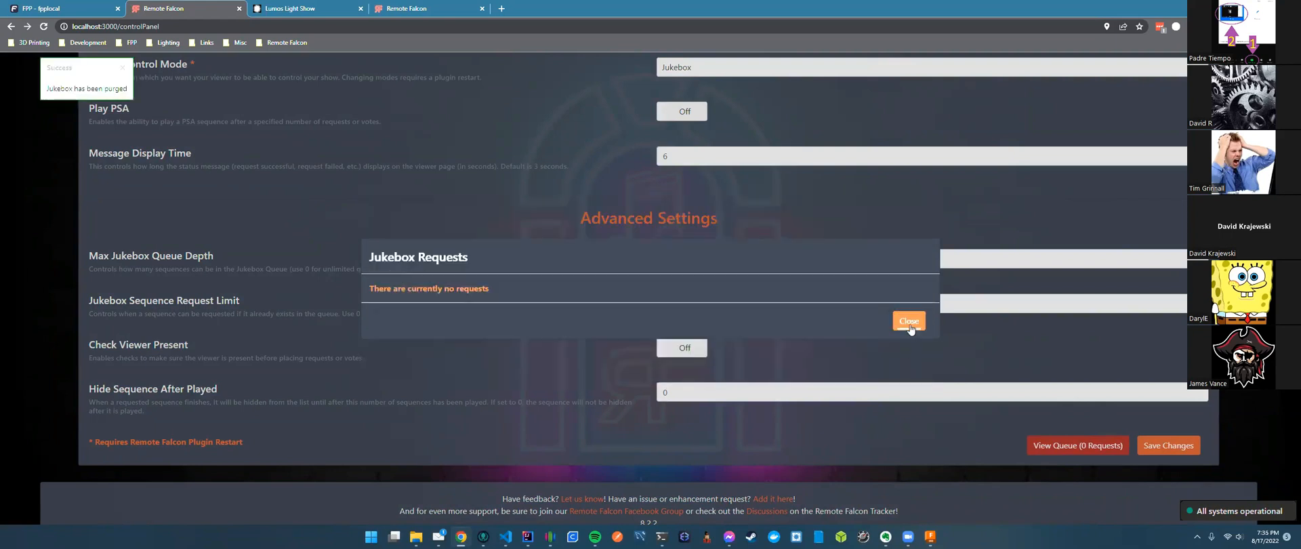
left_click(908, 321)
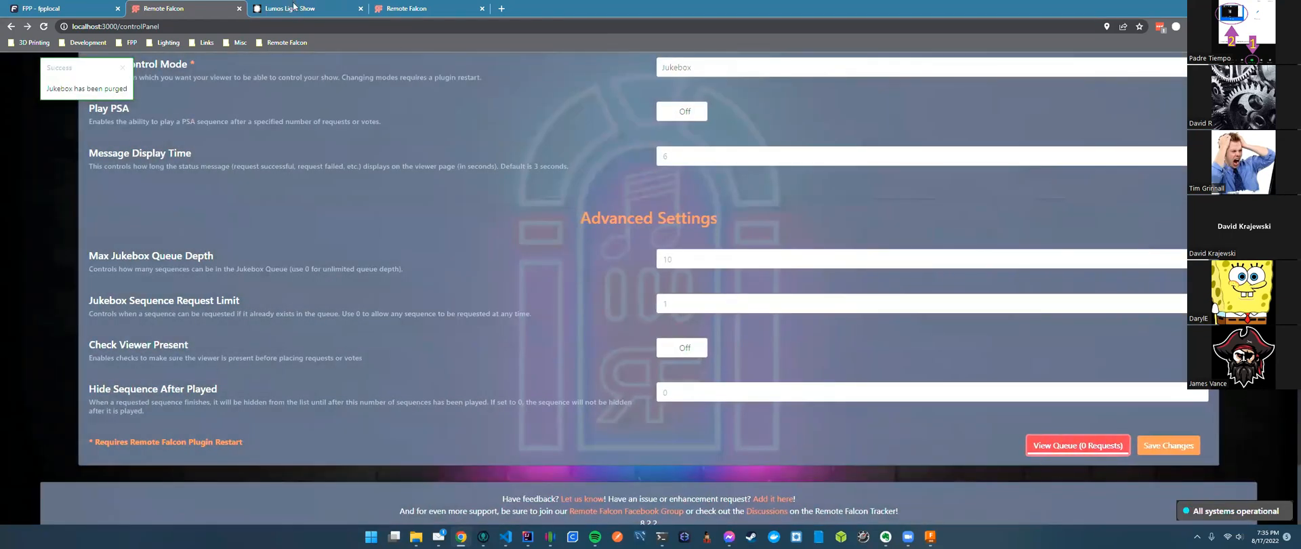
left_click(298, 9)
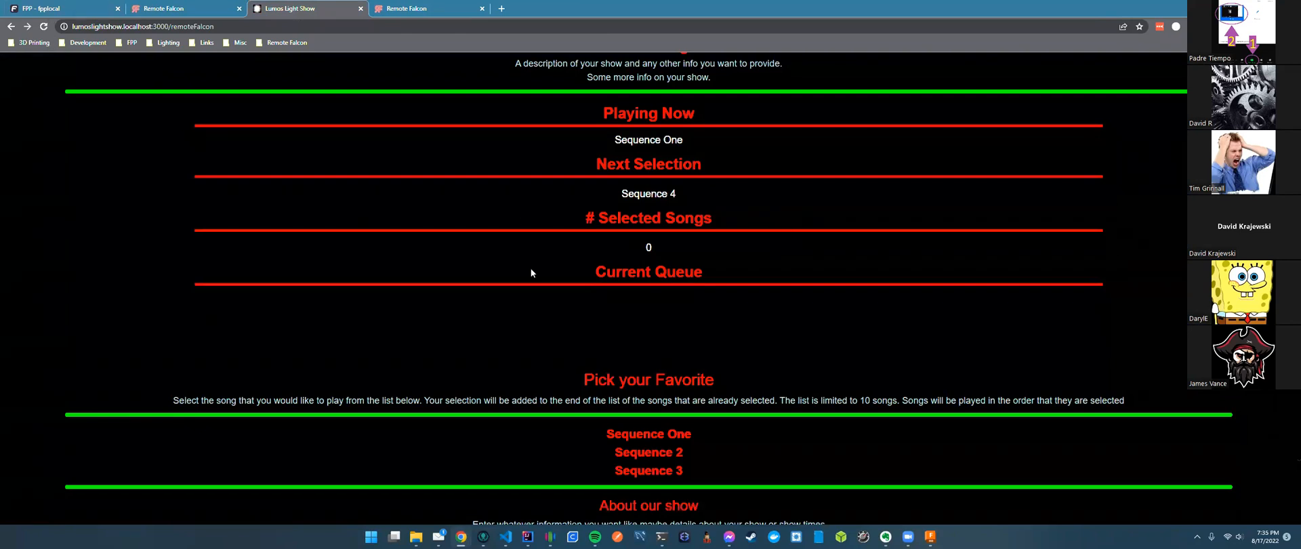
Request Sequence 3 and another song from the Lumos Light Show viewer page.
left_click(669, 470)
scroll(882, 303, "down", 1)
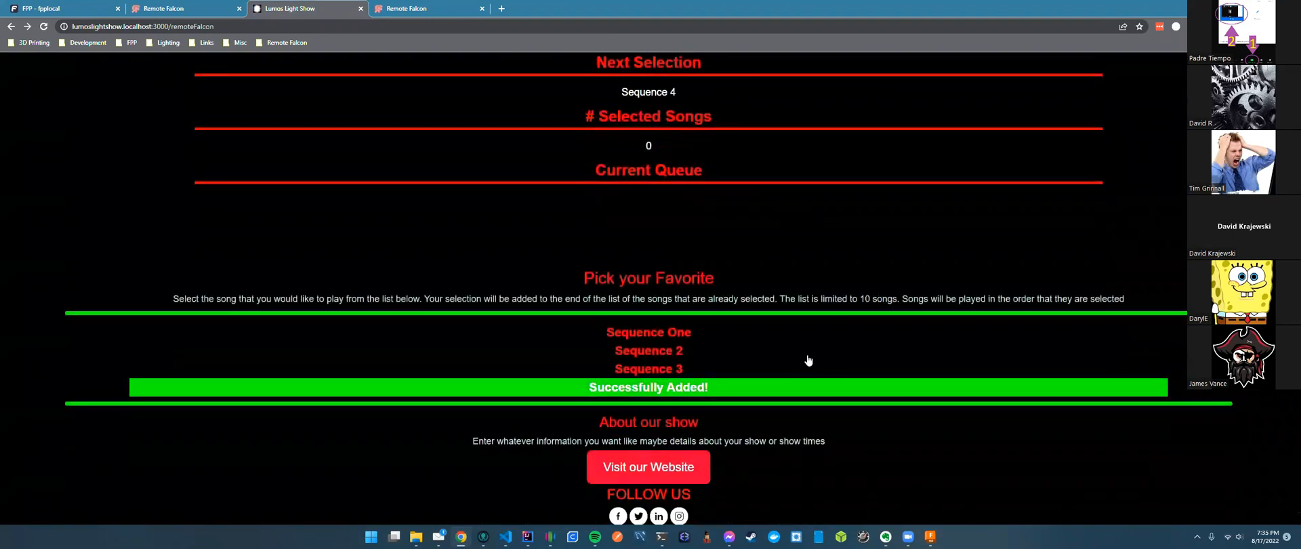
left_click(659, 370)
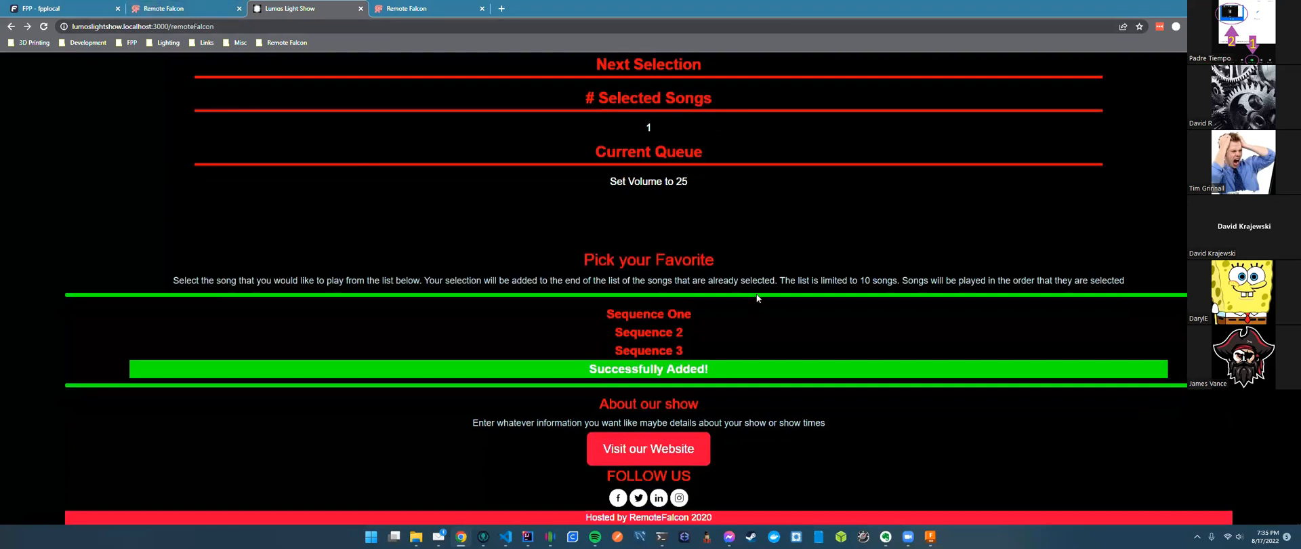
Save the sequence details in the control panel's Sequences list, then reload the viewer page.
left_click(163, 8)
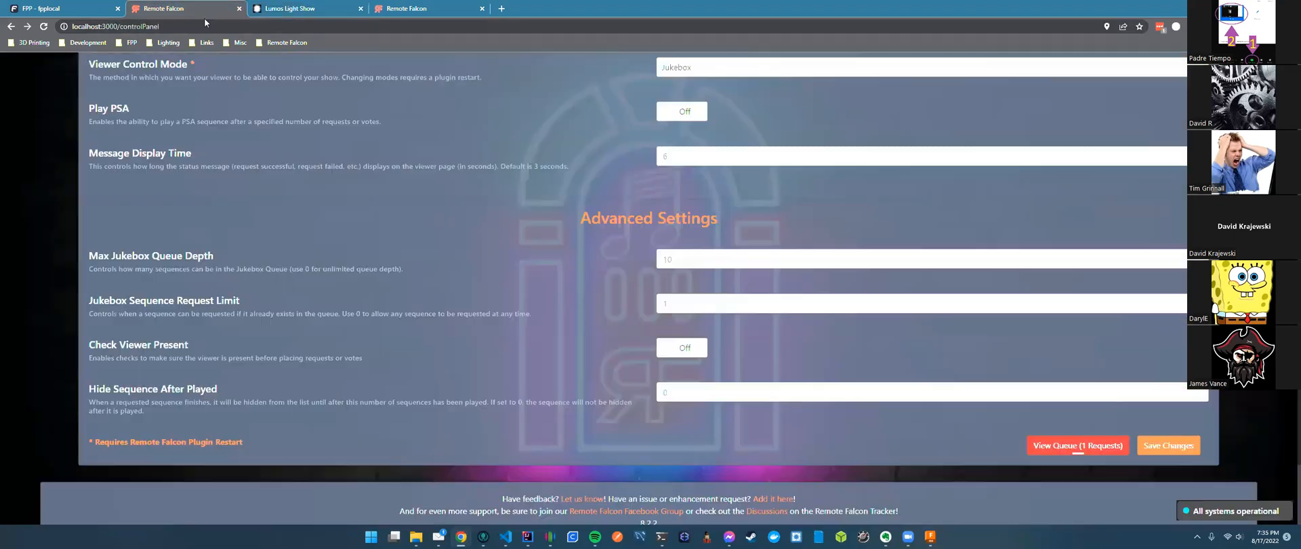
scroll(555, 175, "up", 4)
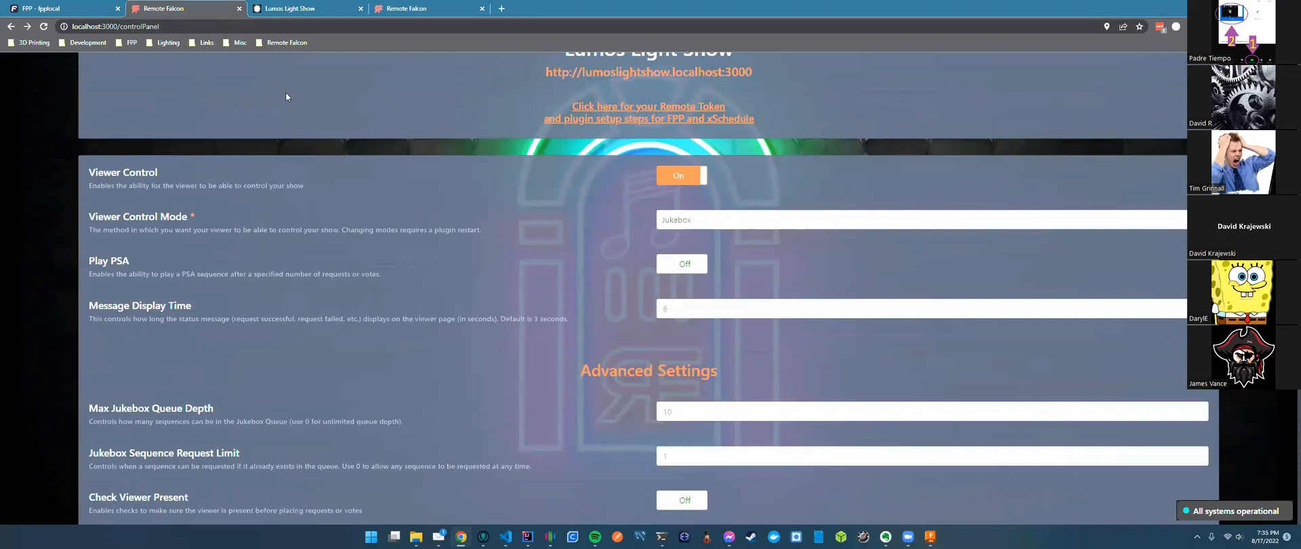
left_click(371, 89)
scroll(543, 256, "down", 2)
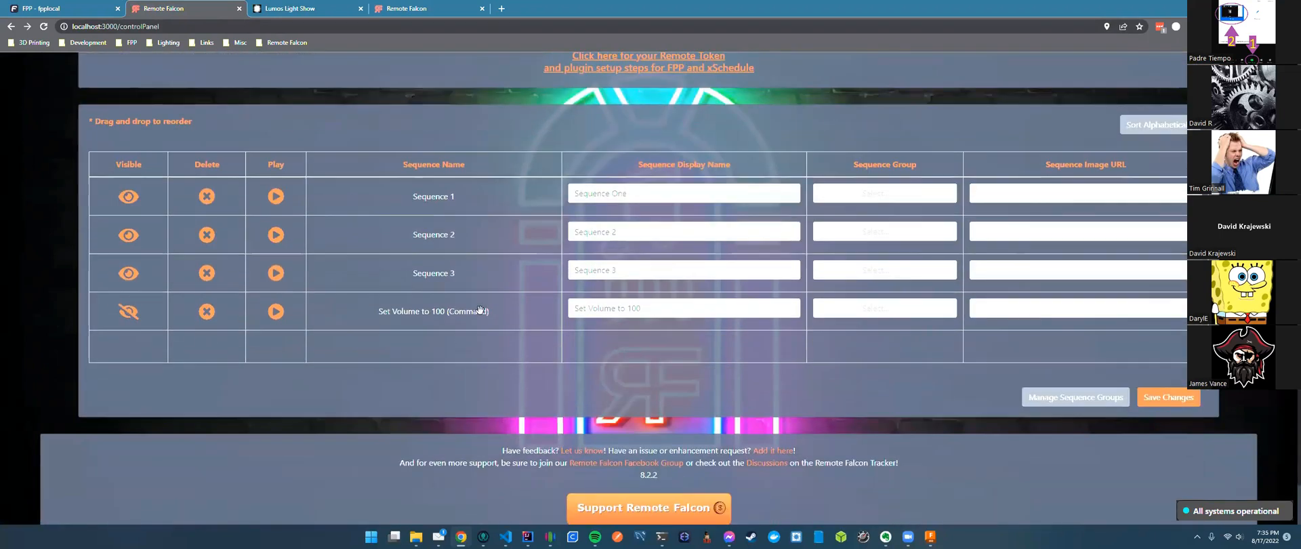
left_click(1159, 401)
left_click(302, 10)
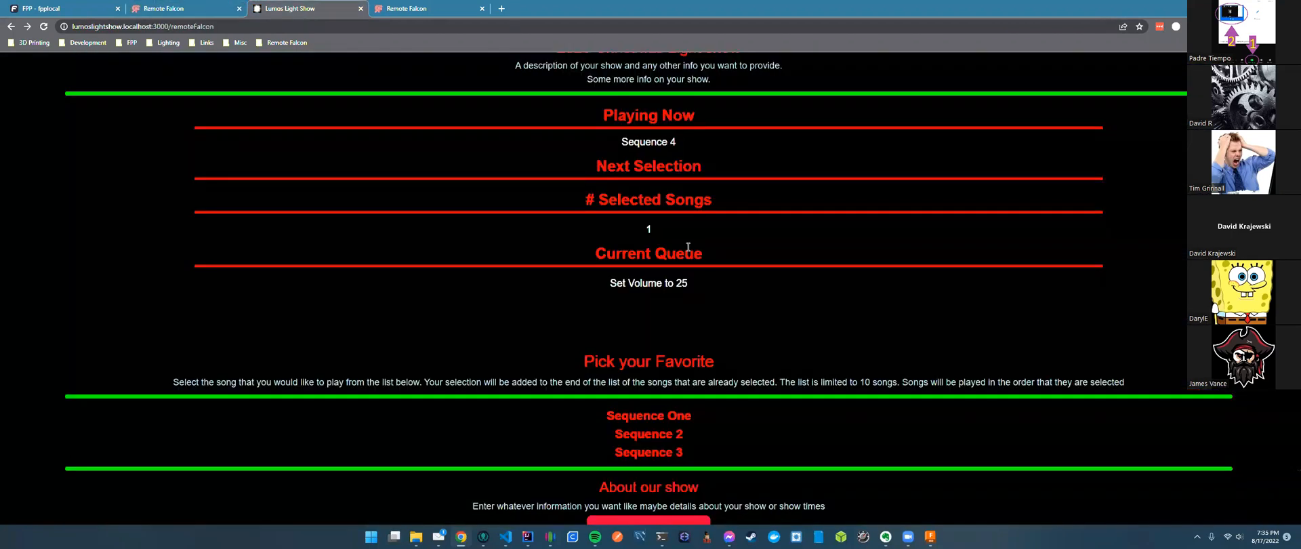
left_click(328, 27)
key("Return")
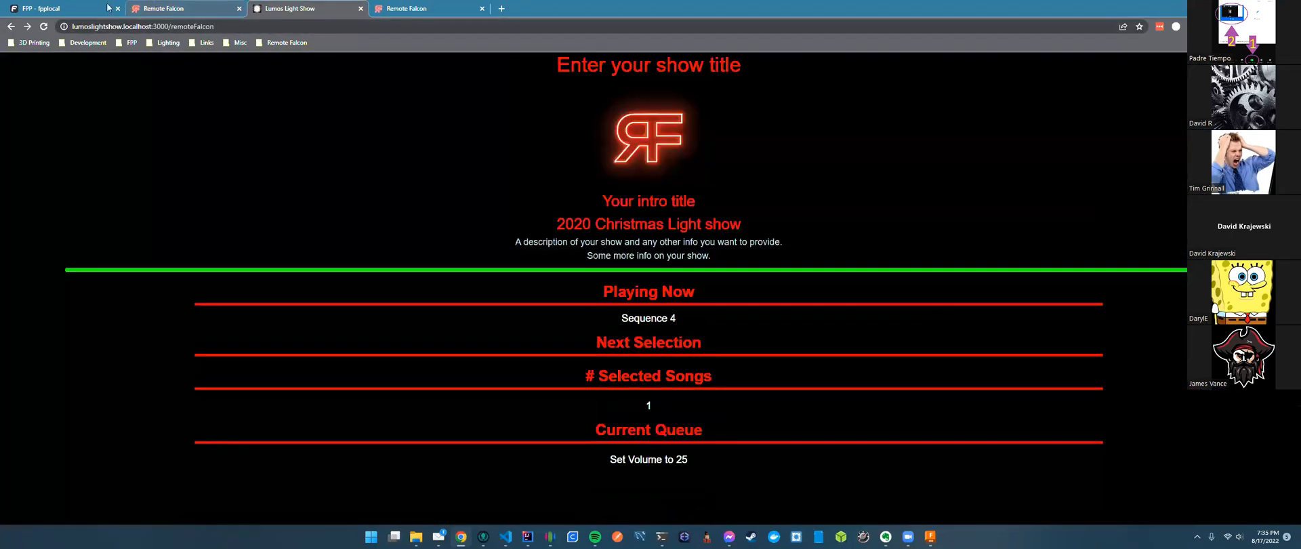
Go to FPP's Playlists page under Content Setup.
left_click(42, 9)
left_click(928, 106)
left_click(924, 152)
Delete the Volume Adjust 100 command from the Remote Falcon playlist and save it.
left_click(338, 204)
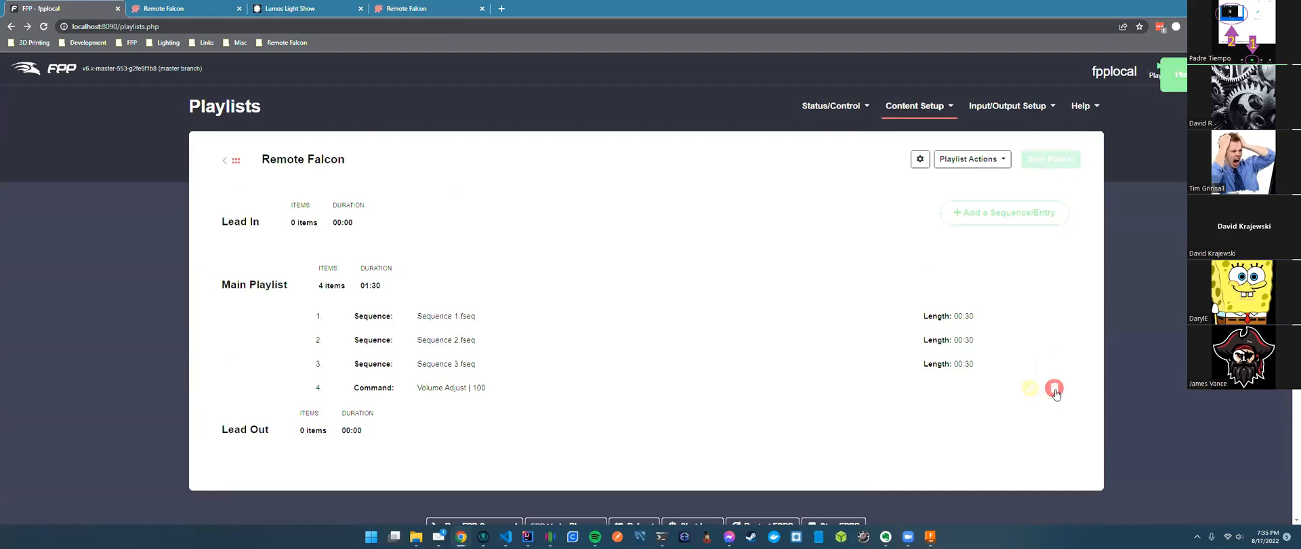
left_click(1054, 387)
left_click(1044, 160)
In the Remote Falcon plugin, select Remote Falcon as the remote playlist and update it.
left_click(918, 106)
left_click(943, 262)
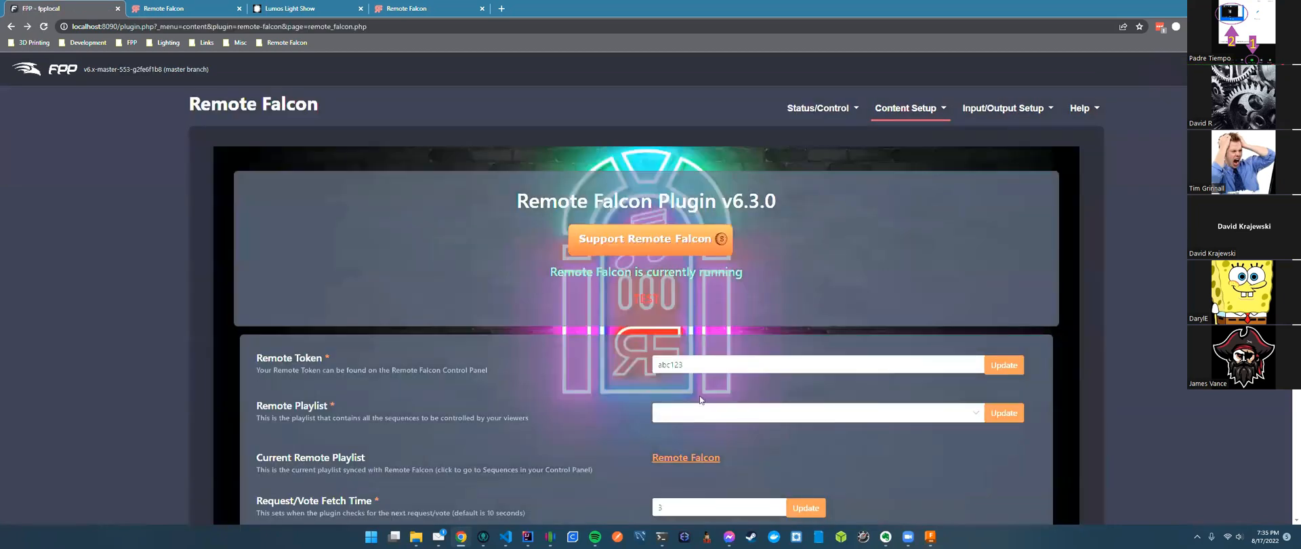
scroll(715, 332, "down", 2)
left_click(965, 311)
left_click(953, 348)
left_click(1004, 314)
left_click(184, 15)
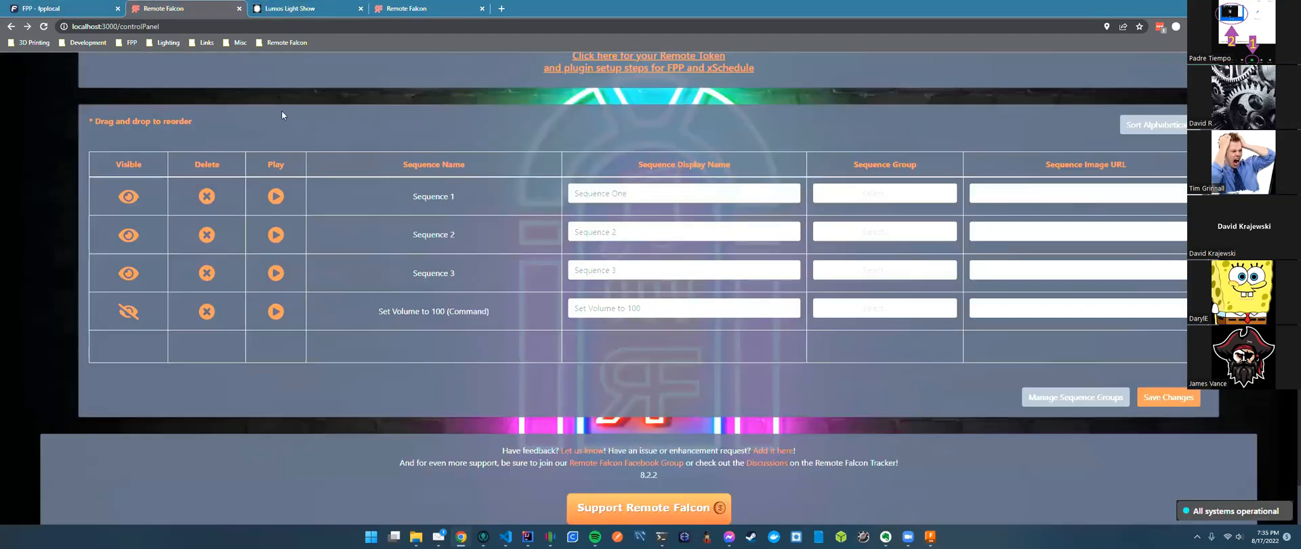
Delete the Set Volume to 25 request from the jukebox queue, then view the Lumos Light Show page.
scroll(282, 111, "up", 2)
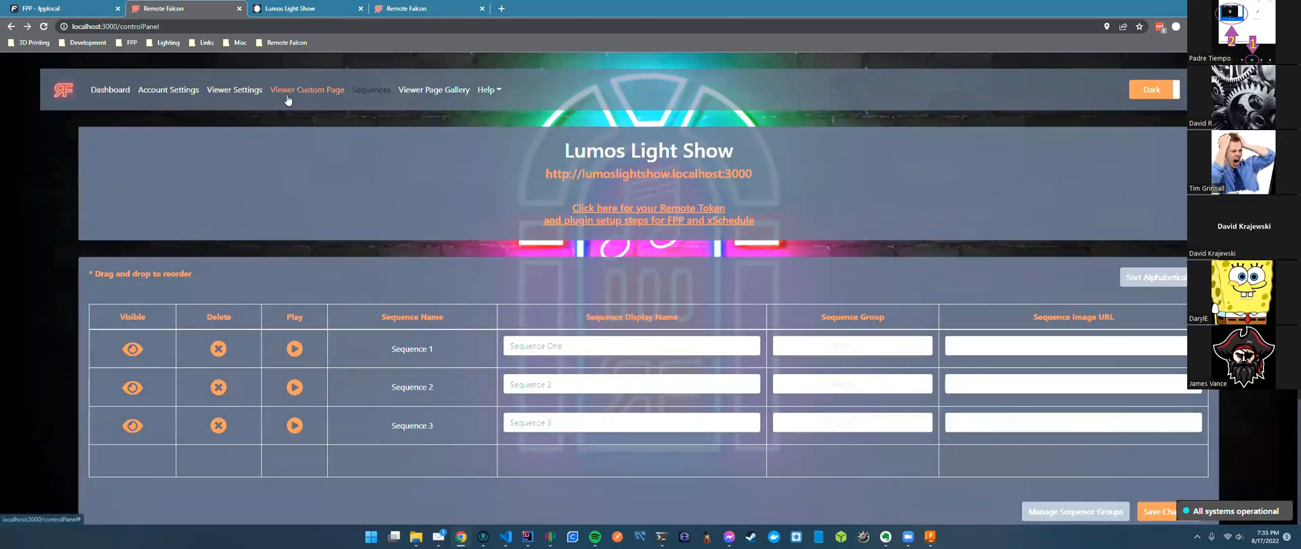
left_click(235, 89)
scroll(970, 453, "down", 1)
scroll(970, 453, "down", 4)
left_click(1080, 342)
left_click(851, 349)
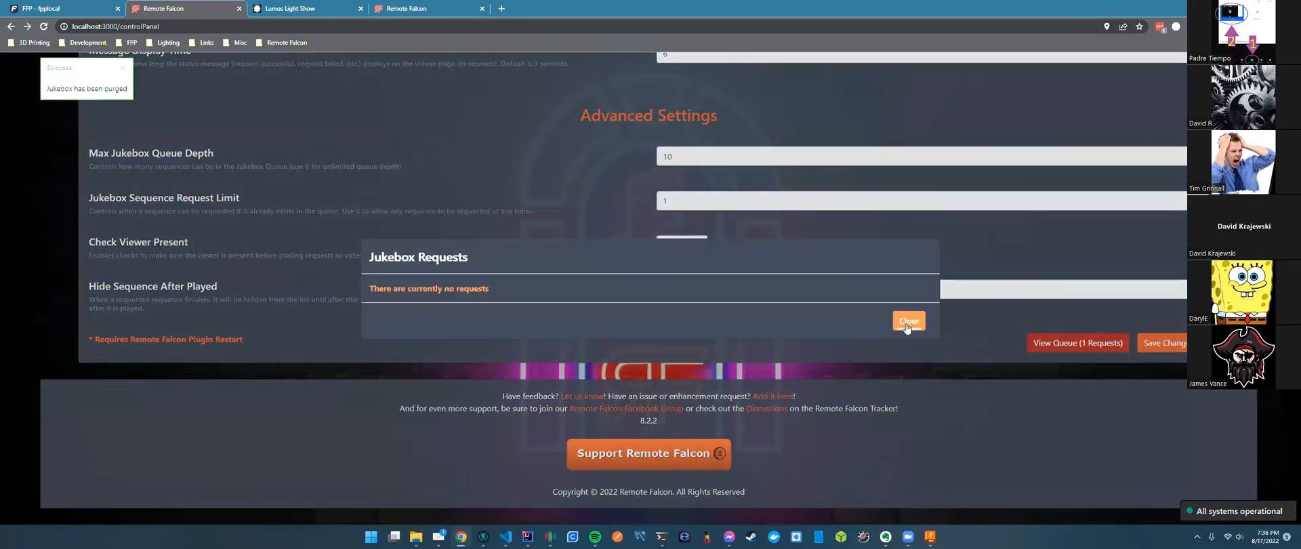
left_click(909, 329)
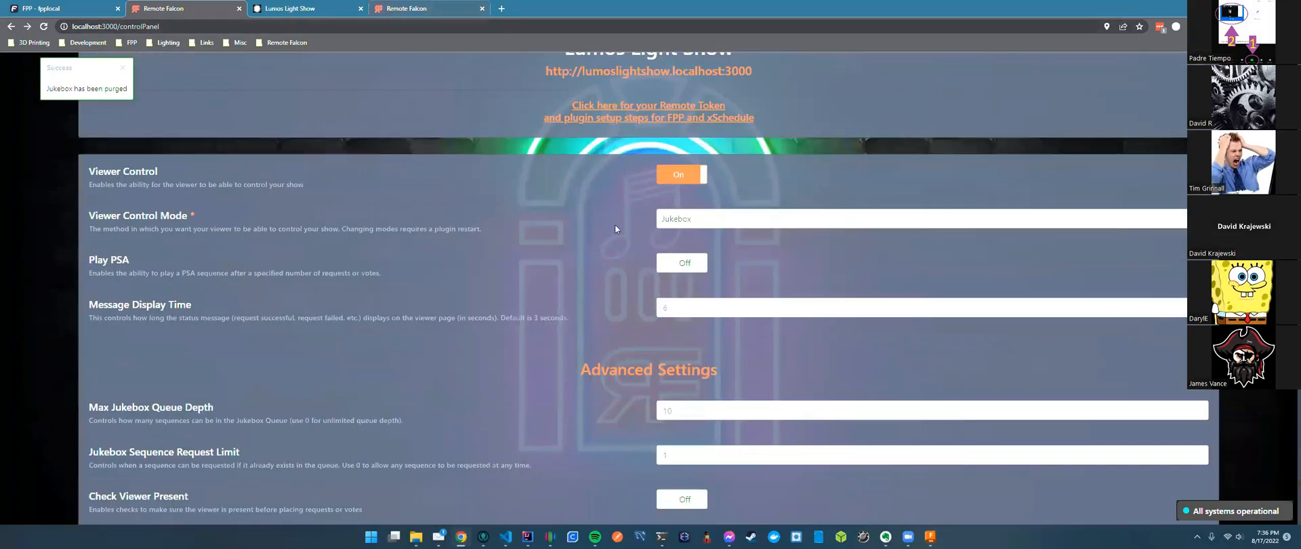
left_click(285, 9)
scroll(748, 263, "down", 1)
scroll(746, 259, "down", 1)
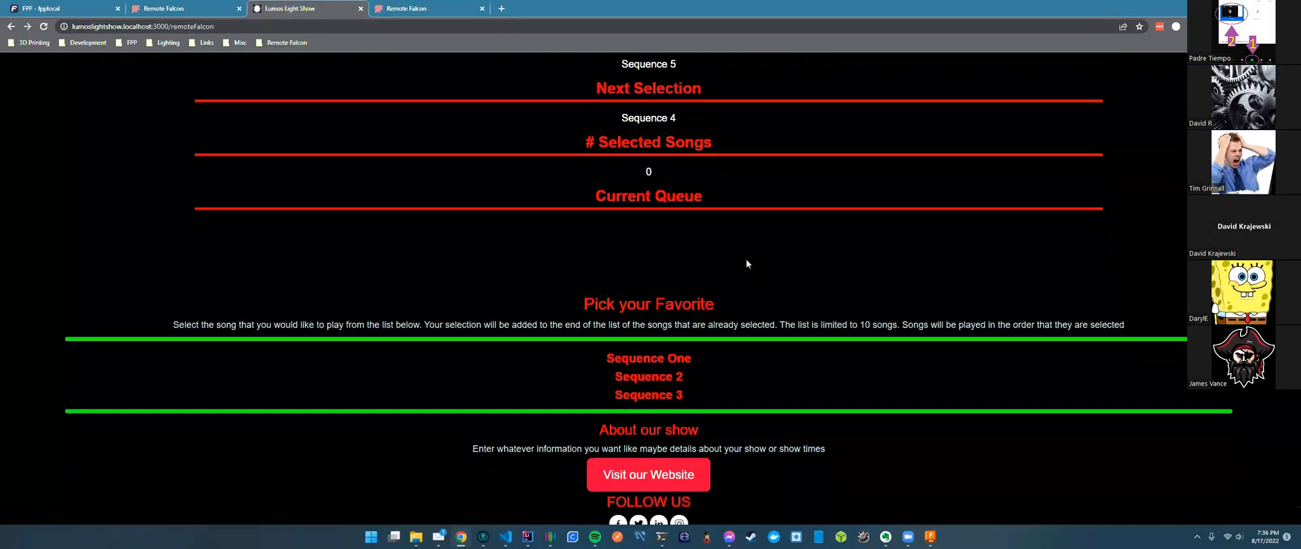
Request Sequence One twice and check the jukebox request limit in the control panel.
left_click(673, 357)
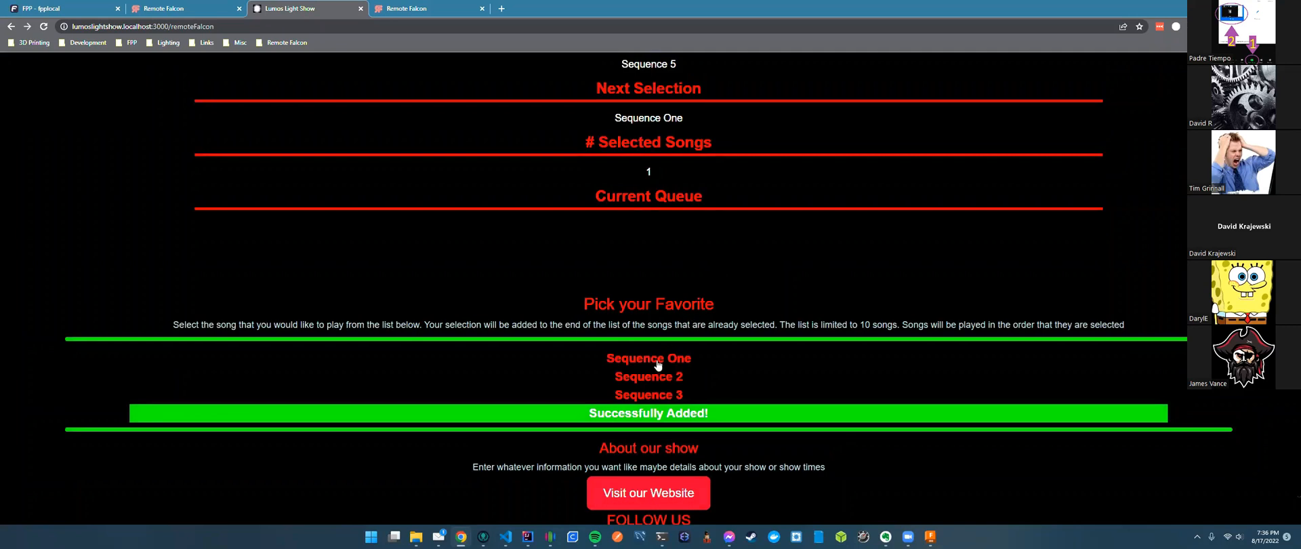
left_click(654, 359)
left_click(150, 8)
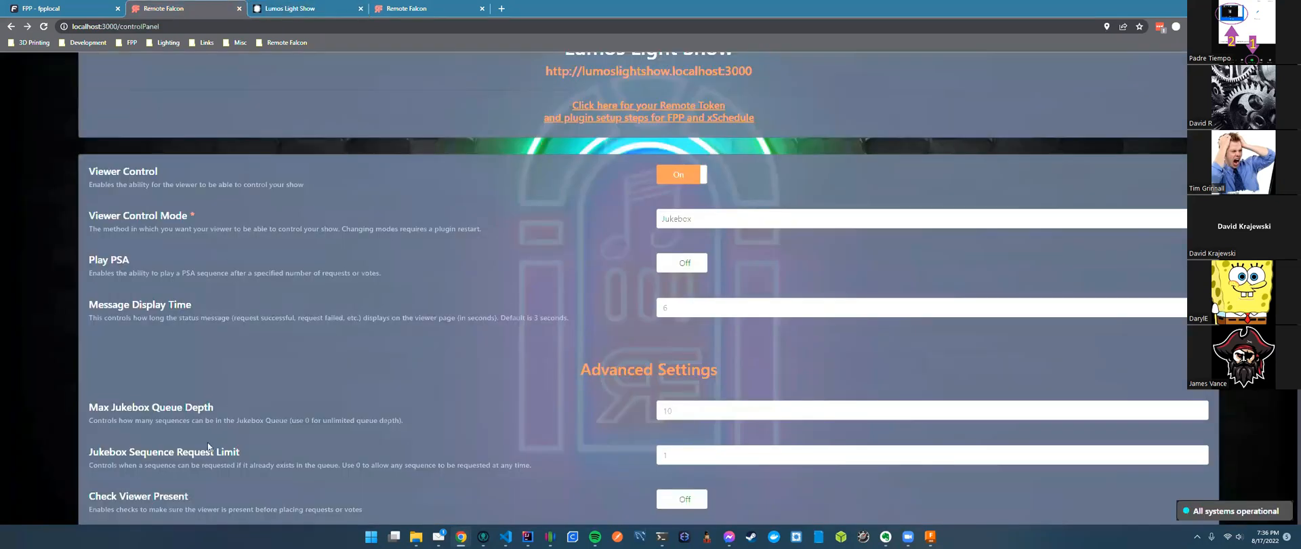
scroll(208, 448, "down", 1)
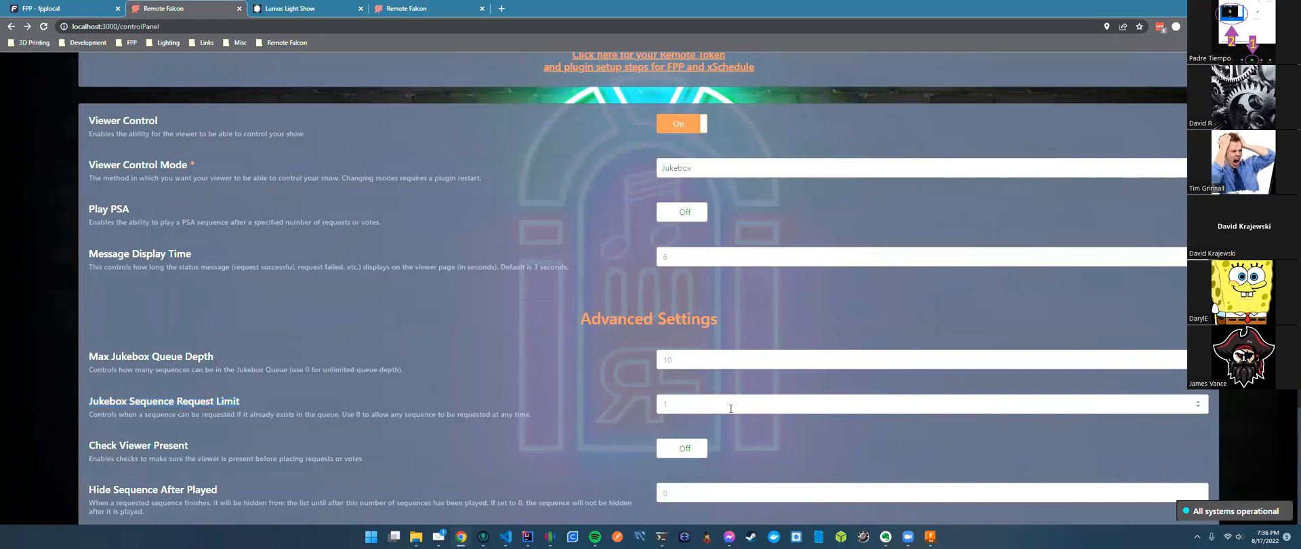
double_click(670, 403)
Request Sequence 2 from the viewer page, then open FPP's Content Setup menu.
left_click(304, 14)
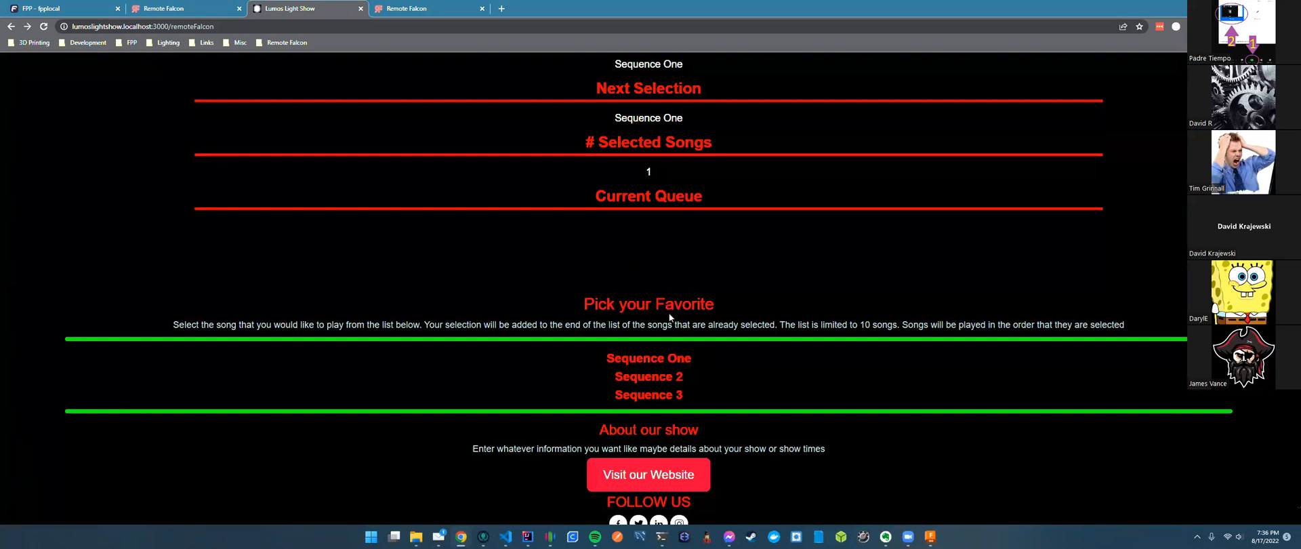
left_click(653, 380)
left_click(54, 8)
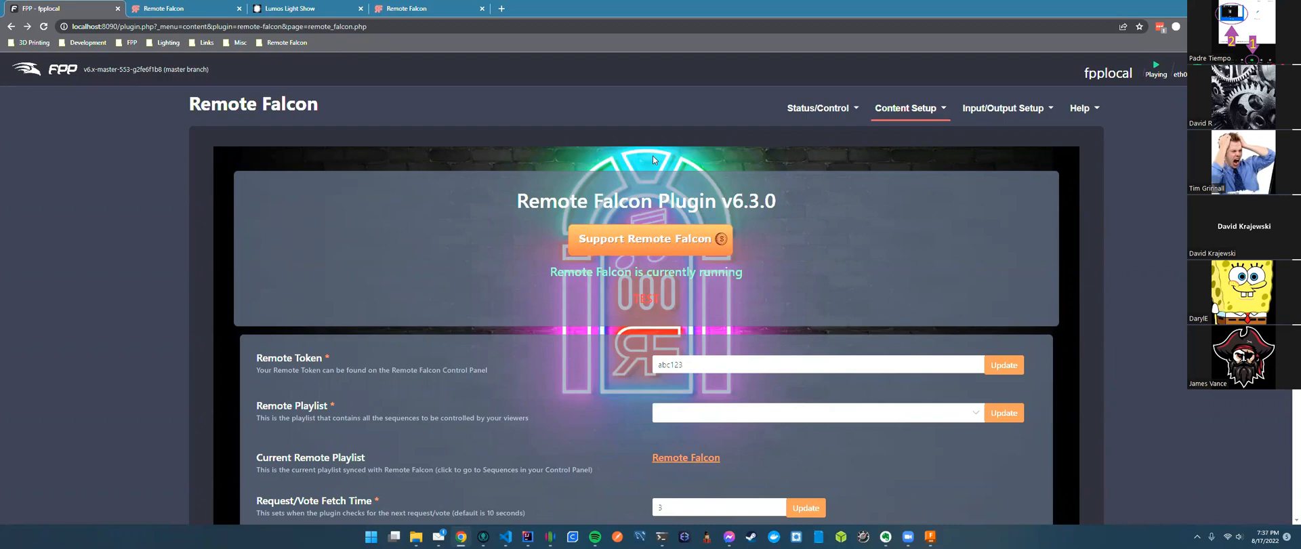
left_click(912, 113)
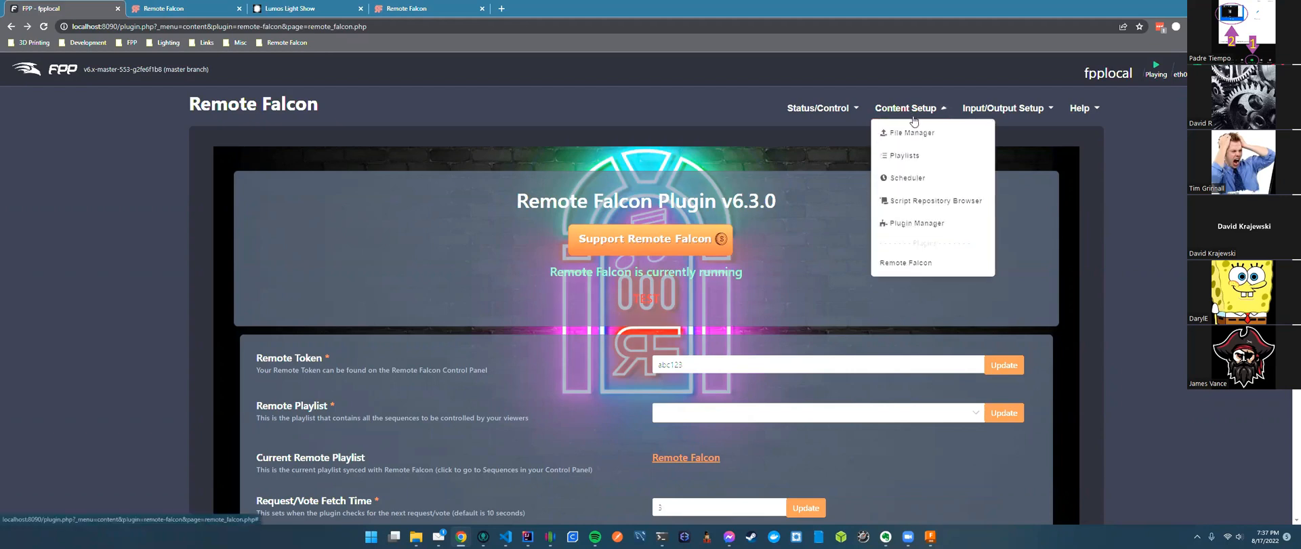
Review the Remote Falcon playlist, then go back to the Remote Falcon plugin settings.
left_click(921, 156)
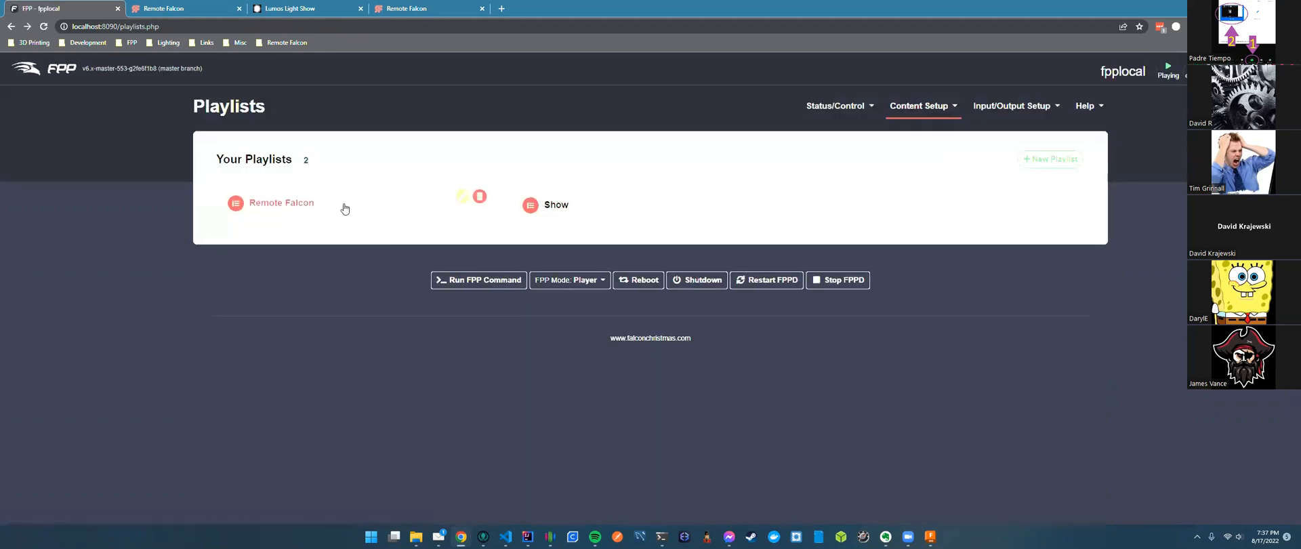
left_click(339, 206)
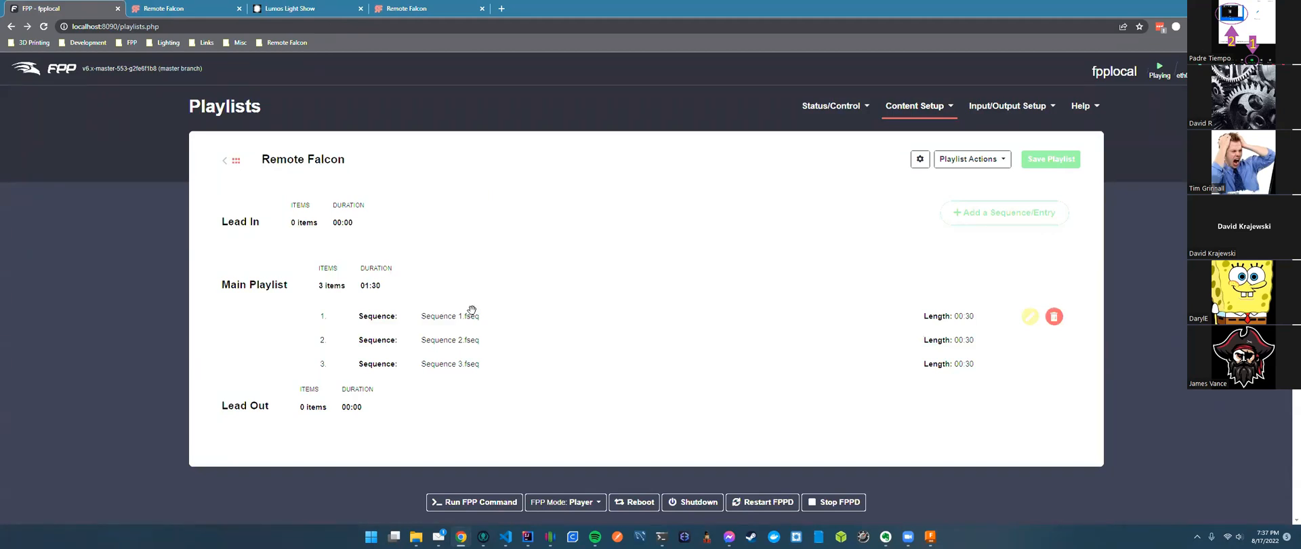
left_click(914, 105)
left_click(901, 264)
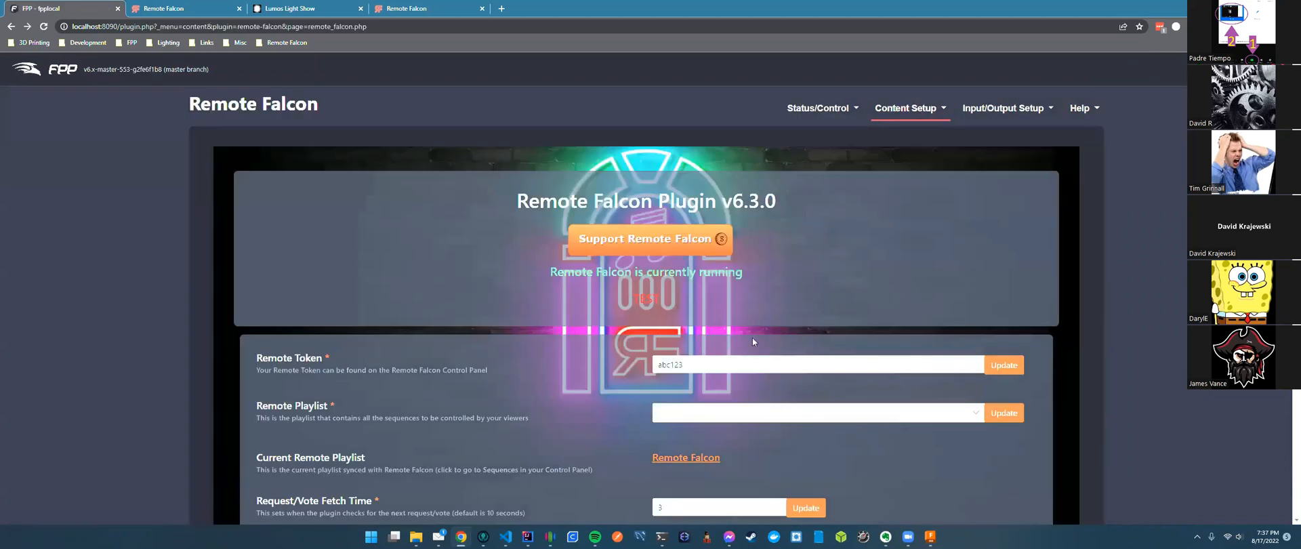
Choose Remote Falcon as the plugin's Remote Playlist and update it.
scroll(752, 341, "down", 2)
left_click(881, 312)
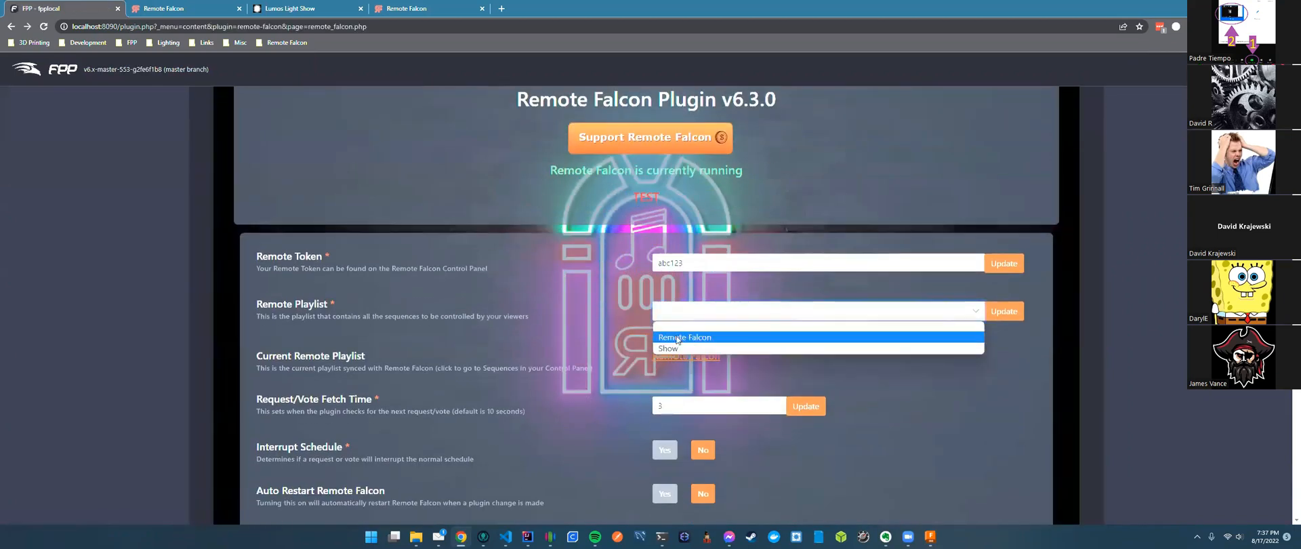
left_click(677, 338)
left_click(998, 310)
key("ctrl+Tab")
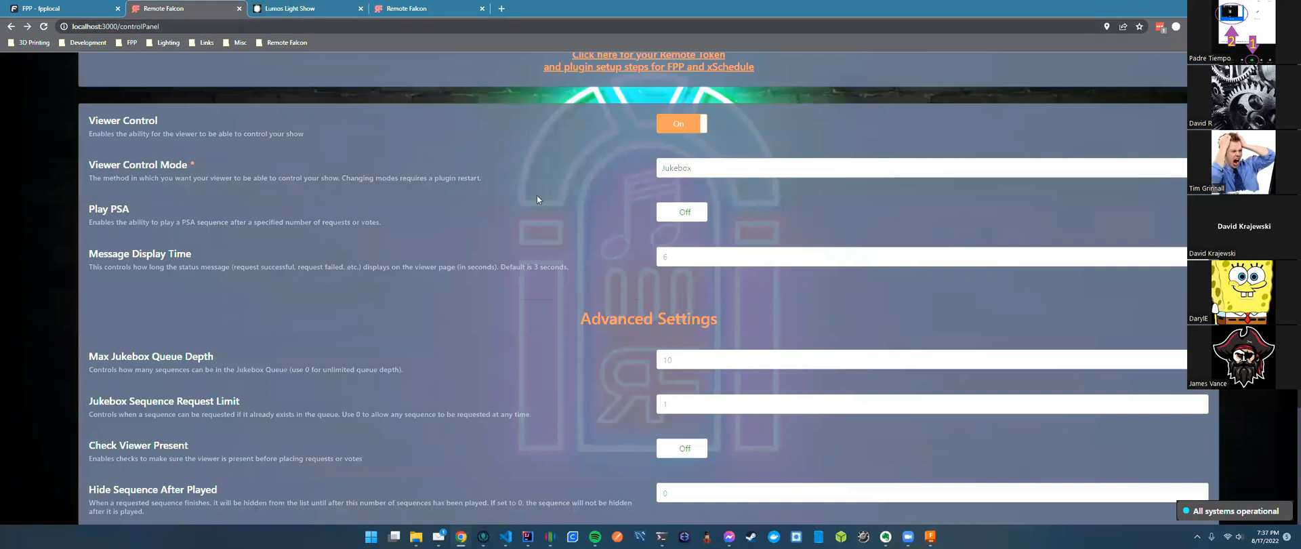
Confirm the viewer shows Sequence 4 playing with Sequence 5 next, then revisit FPP plugin settings.
scroll(537, 196, "up", 3)
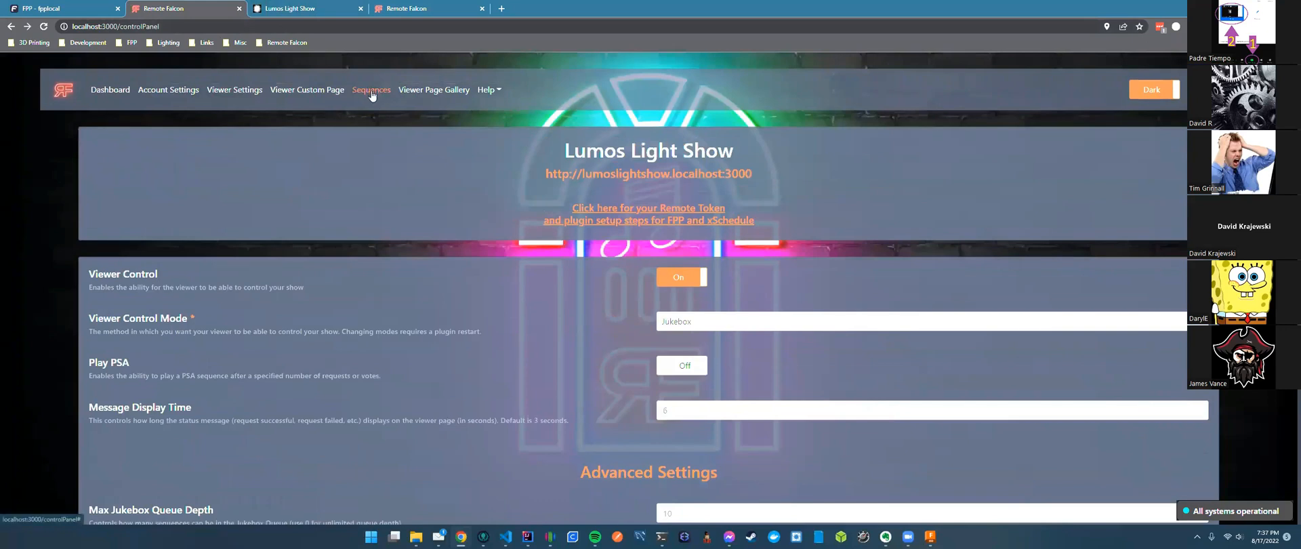
key("ctrl+Tab")
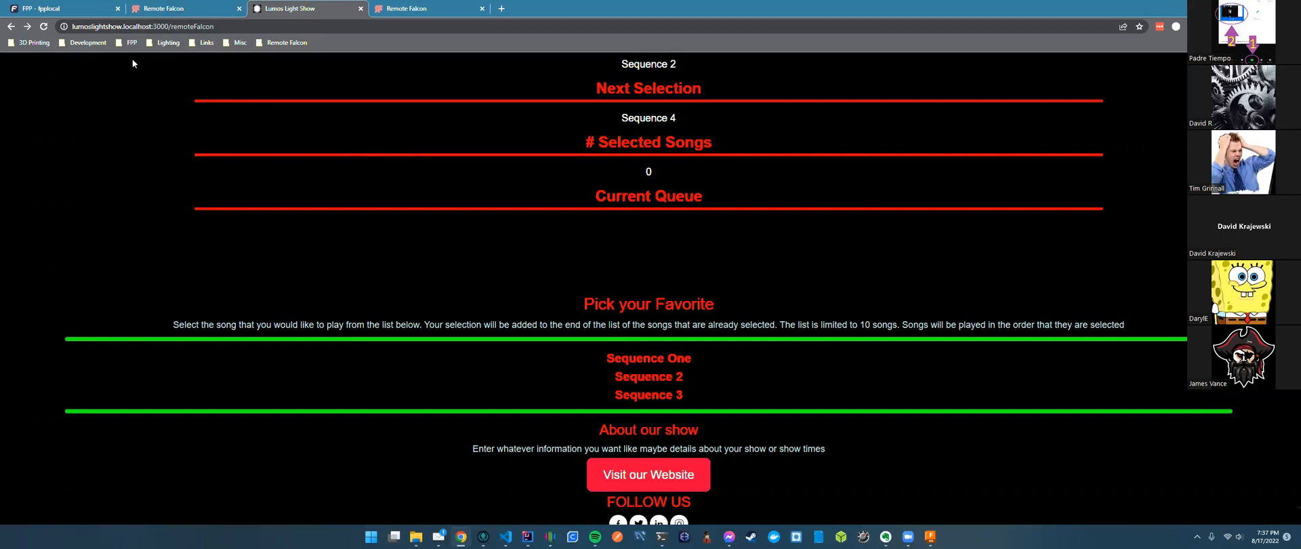
key("ctrl+1")
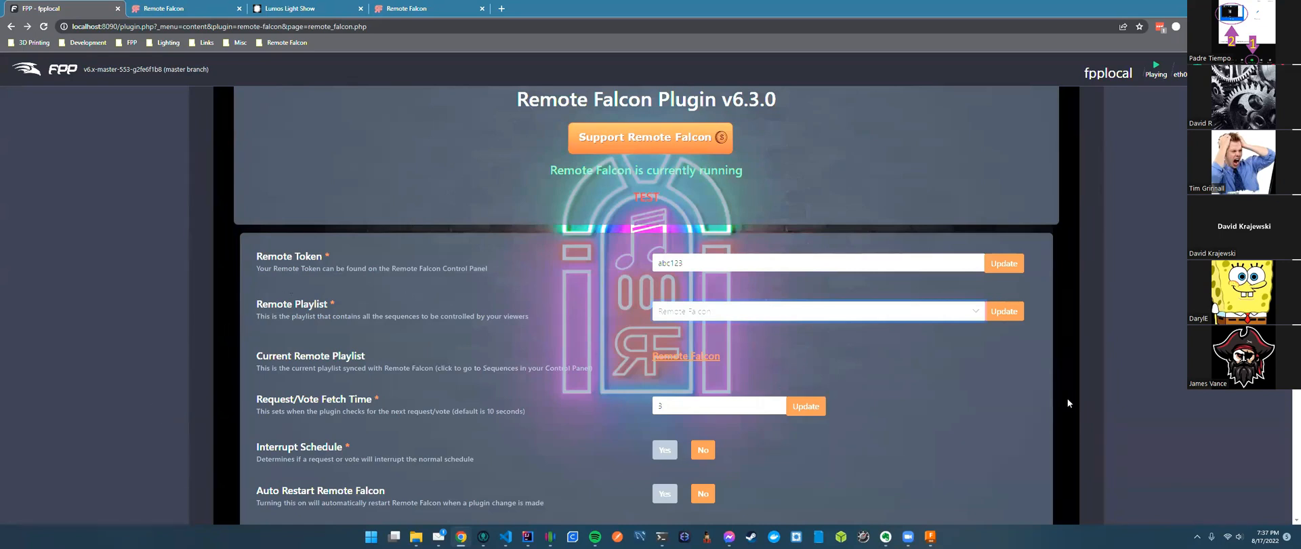
scroll(1073, 405, "up", 2)
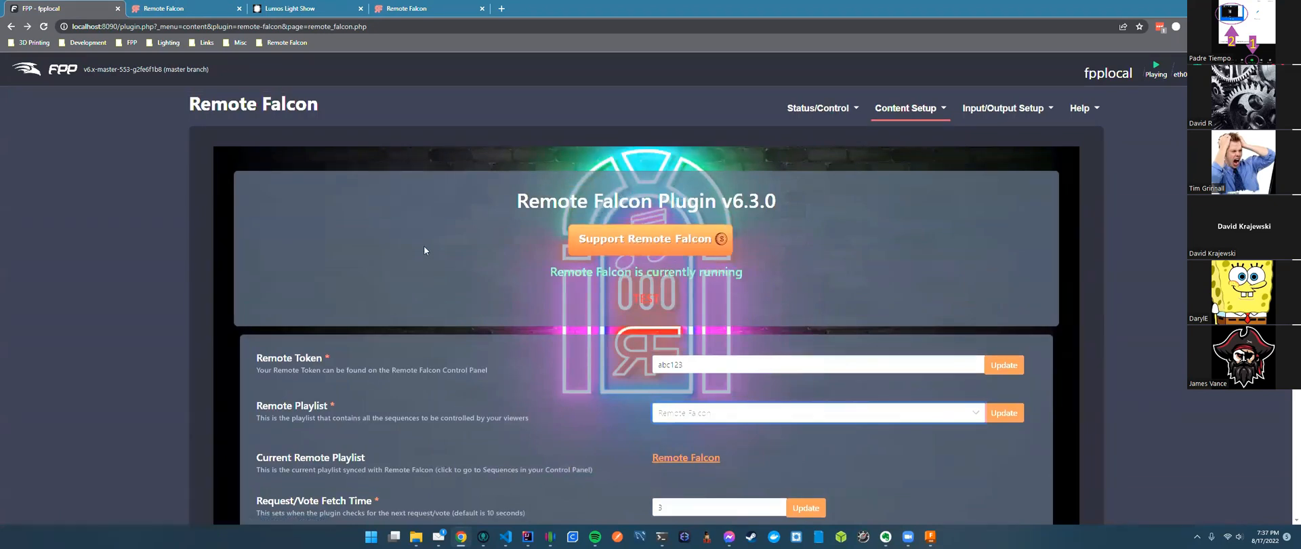
left_click(213, 10)
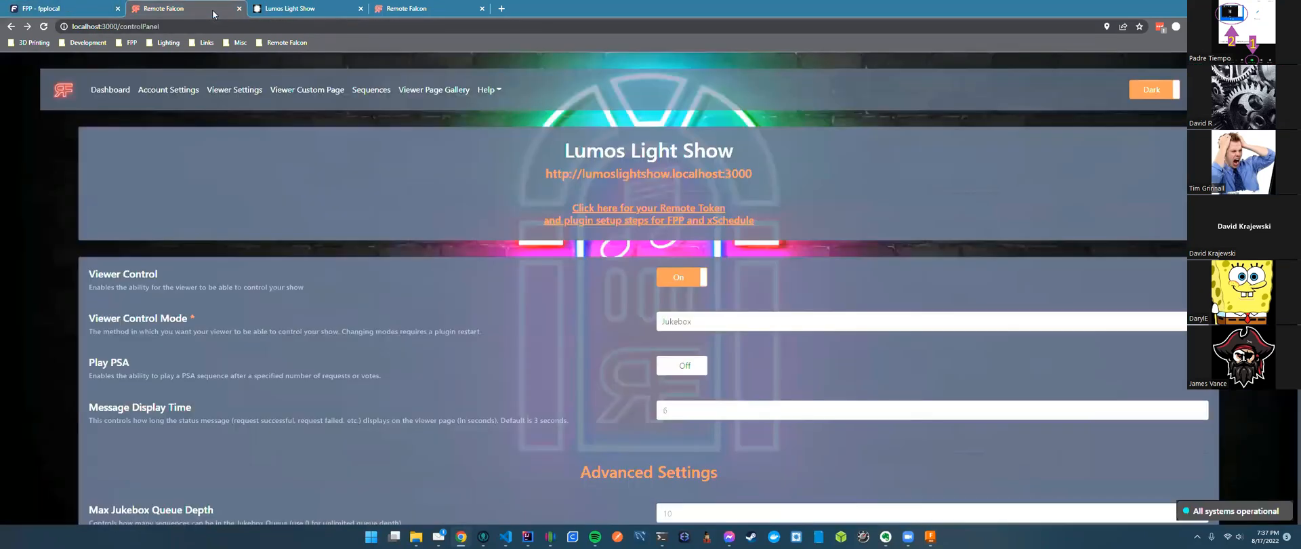
left_click(304, 17)
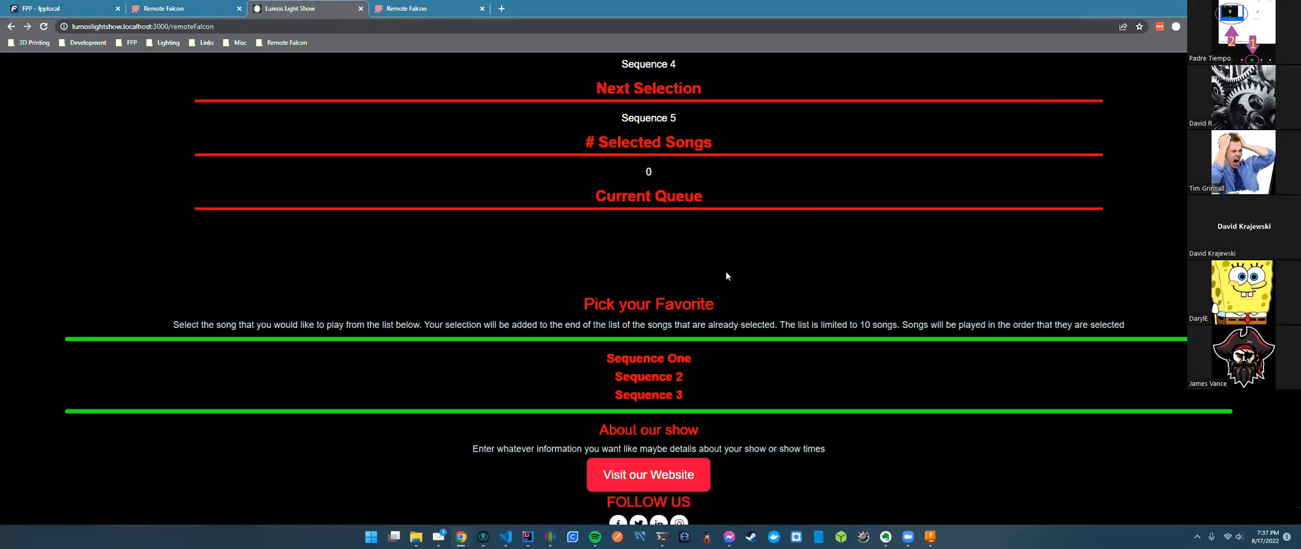
scroll(709, 270, "up", 2)
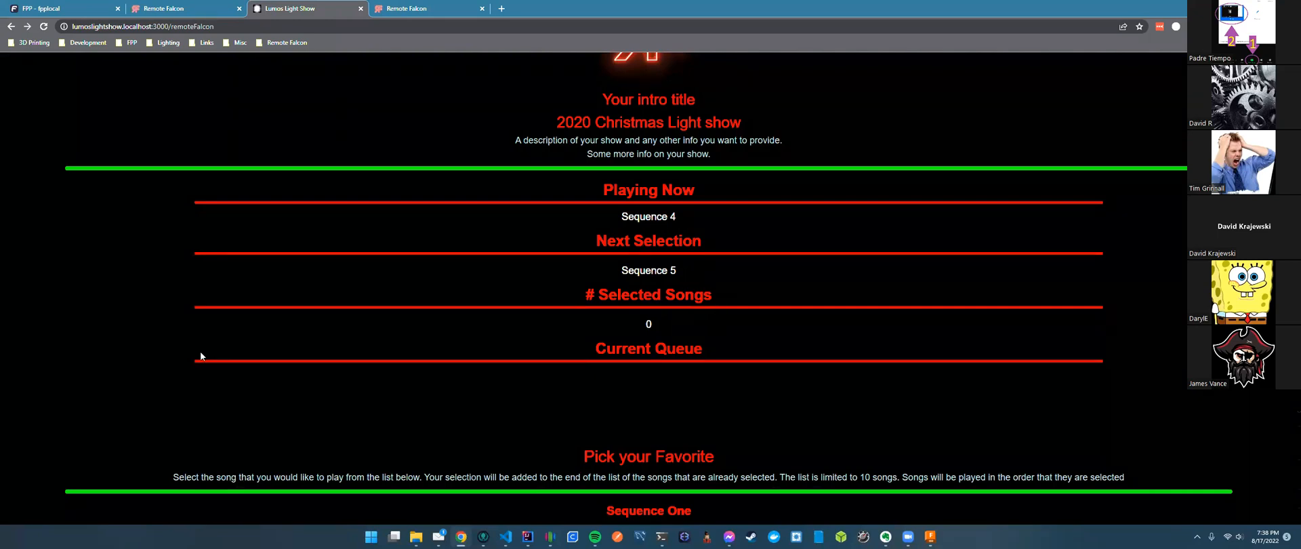
left_click(78, 12)
scroll(573, 328, "down", 4)
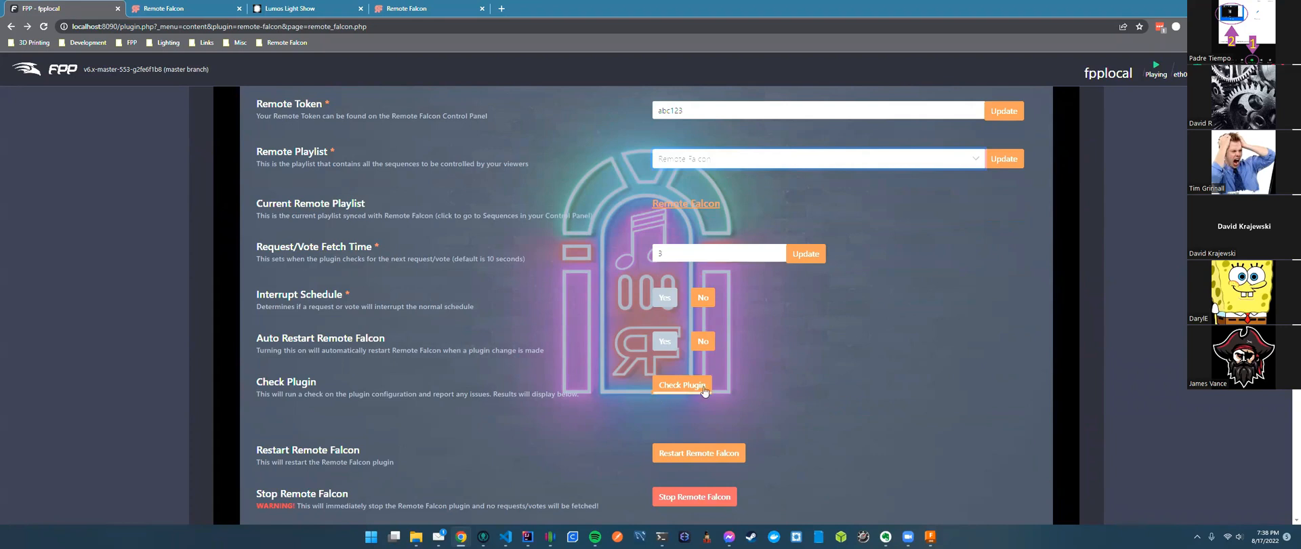
Select the Remote Token value in the FPP plugin settings and scroll through the plugin page.
scroll(799, 388, "up", 2)
left_click(694, 212)
double_click(720, 210)
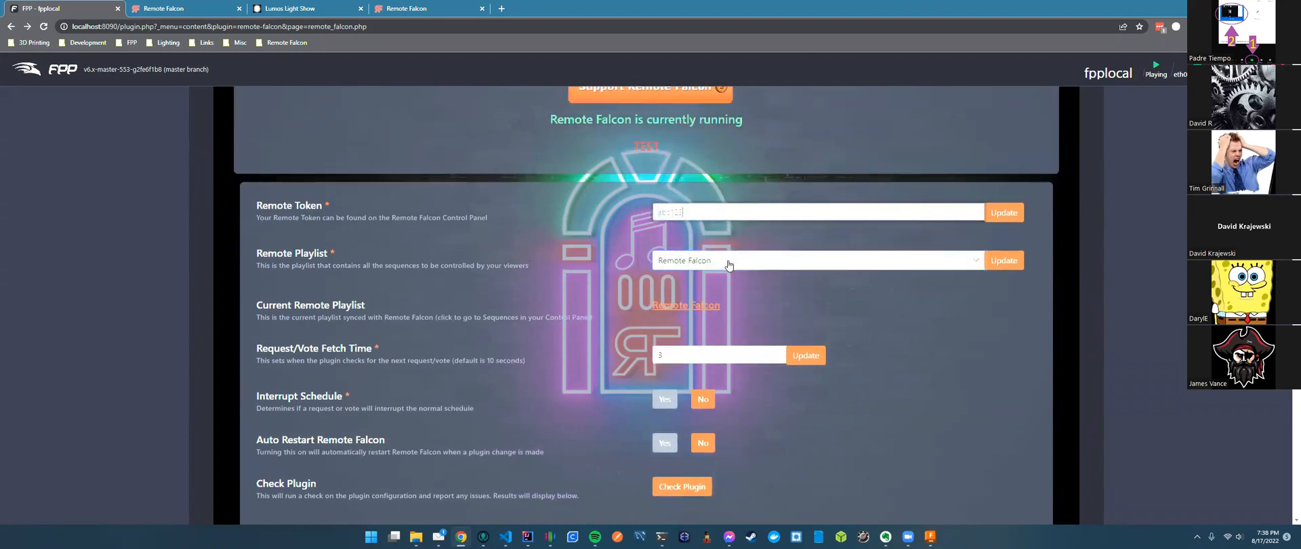
left_click(539, 271)
scroll(442, 310, "down", 3)
scroll(443, 310, "up", 3)
scroll(514, 279, "up", 2)
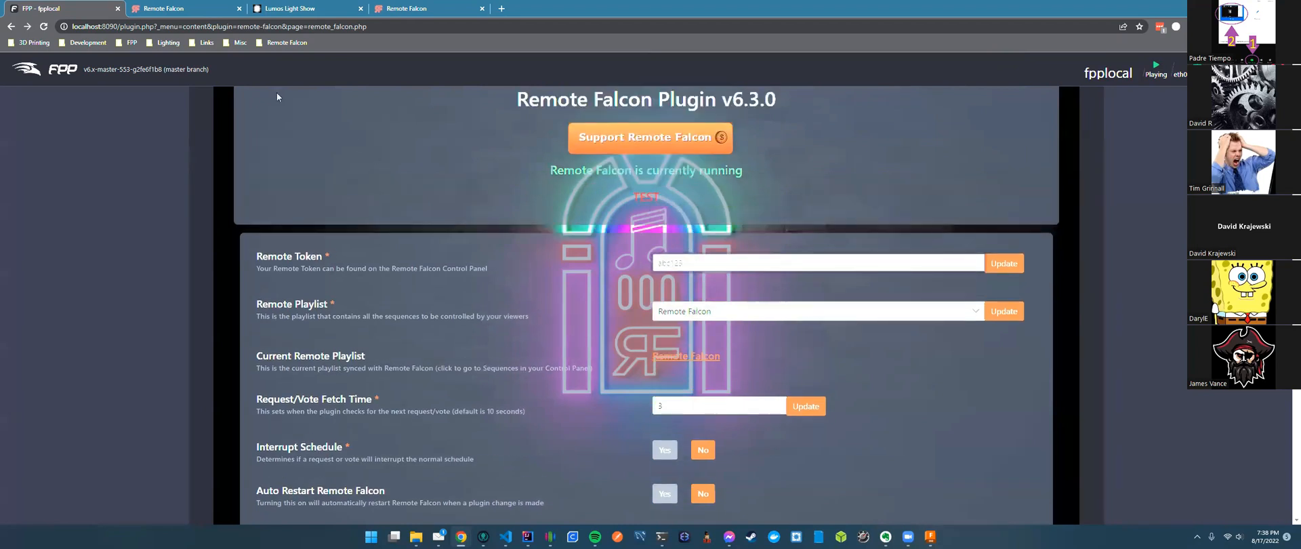
Check the viewer's now-playing status, then move to the local and online Remote Falcon control panels.
left_click(183, 9)
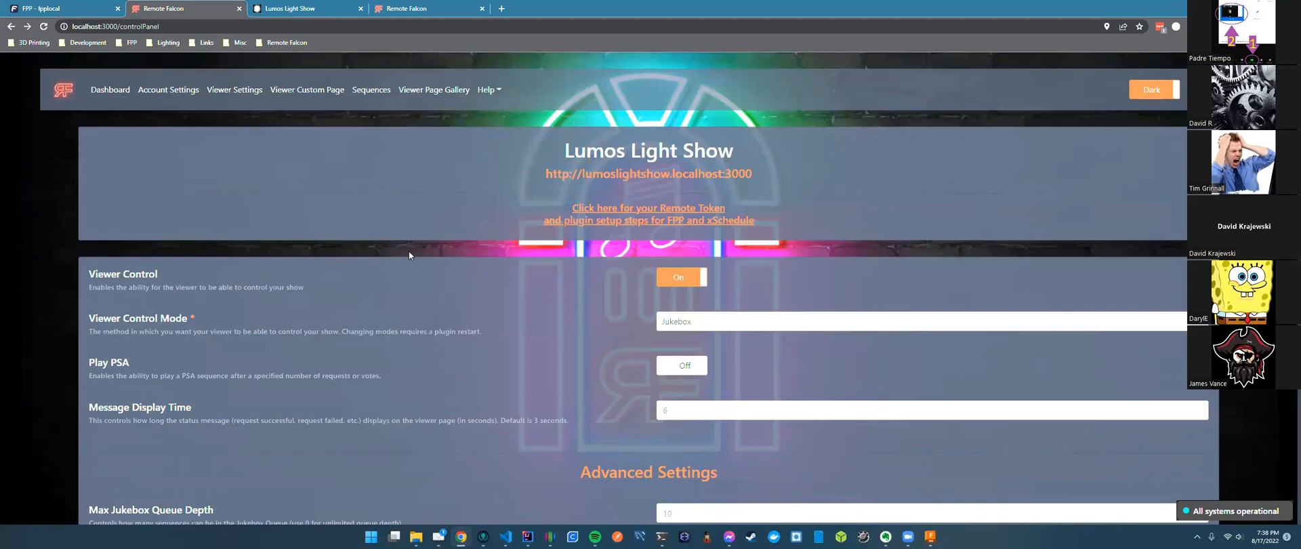
left_click(305, 9)
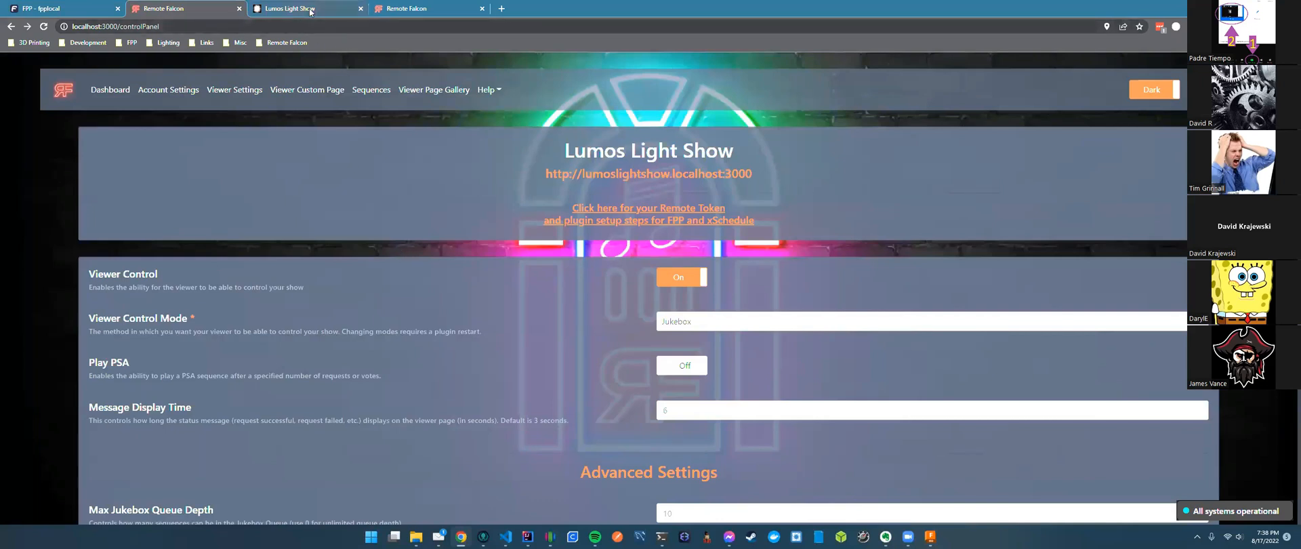
scroll(806, 276, "down", 2)
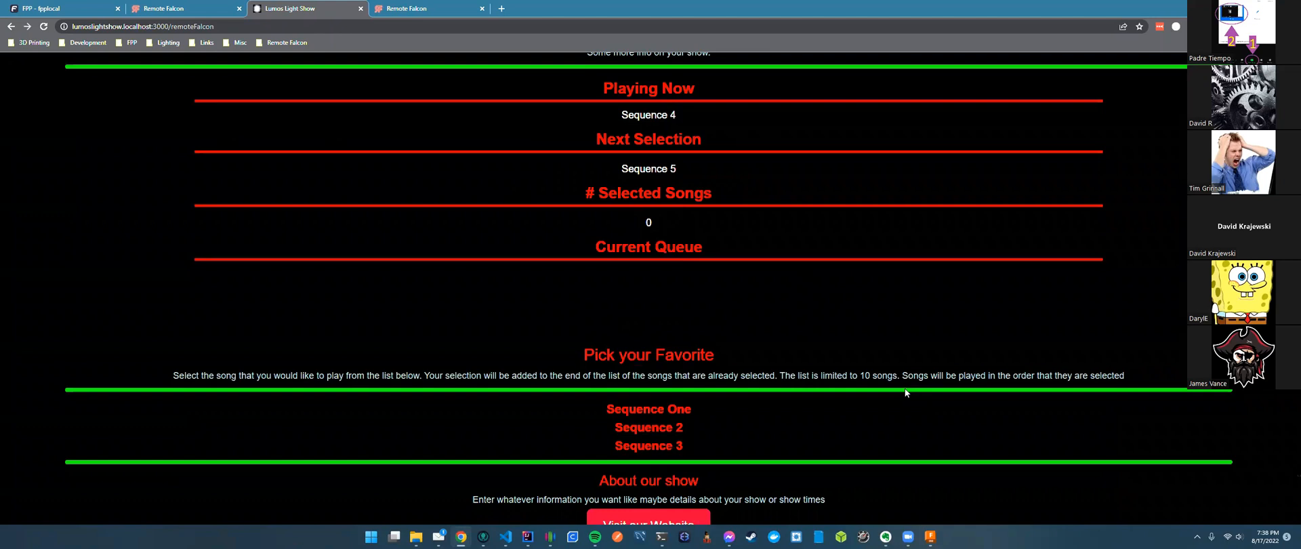
left_click(47, 8)
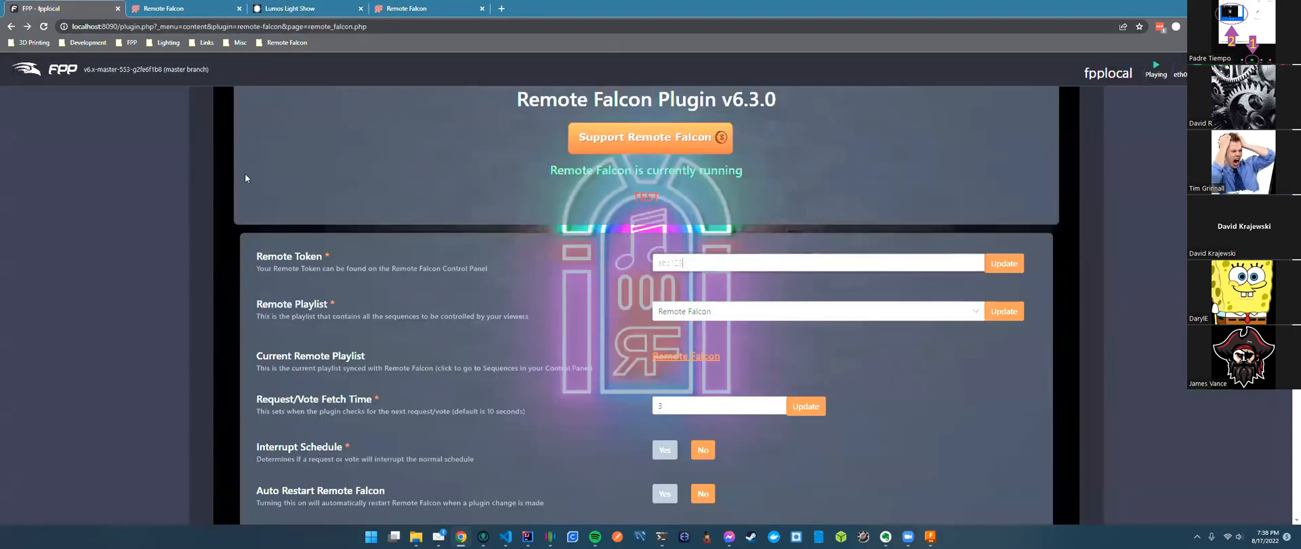
scroll(588, 297, "up", 2)
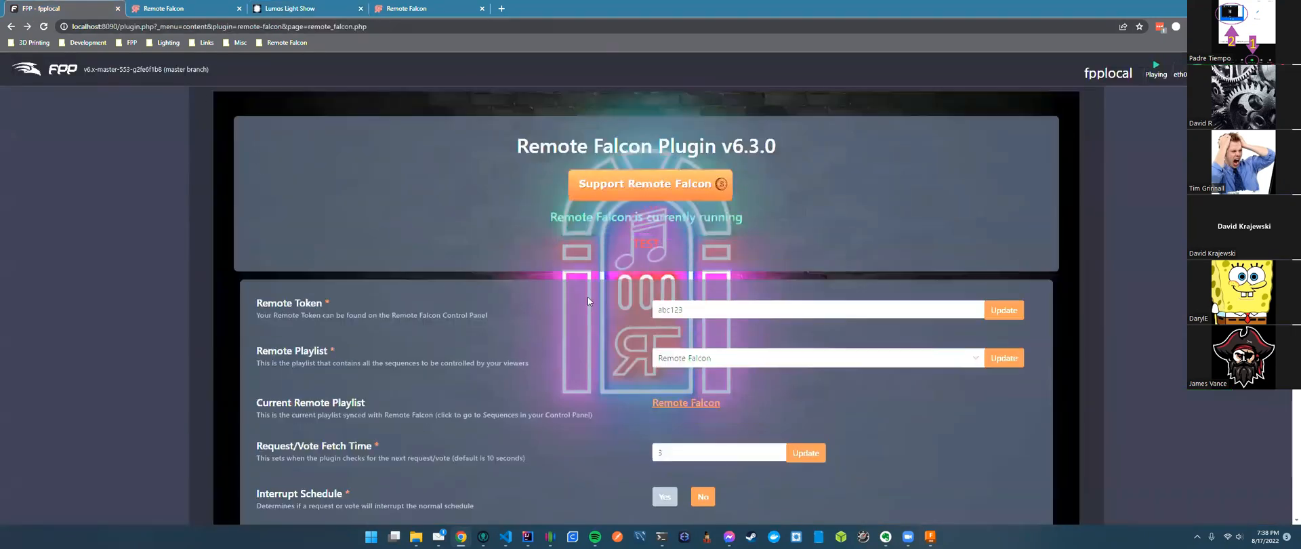
left_click(179, 8)
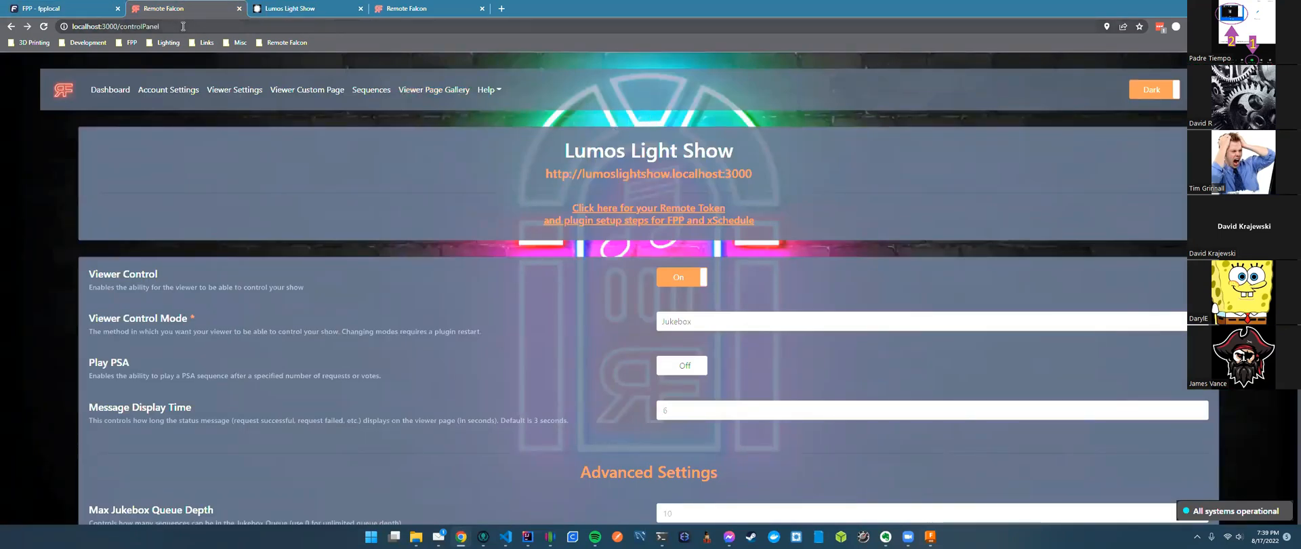
left_click(392, 9)
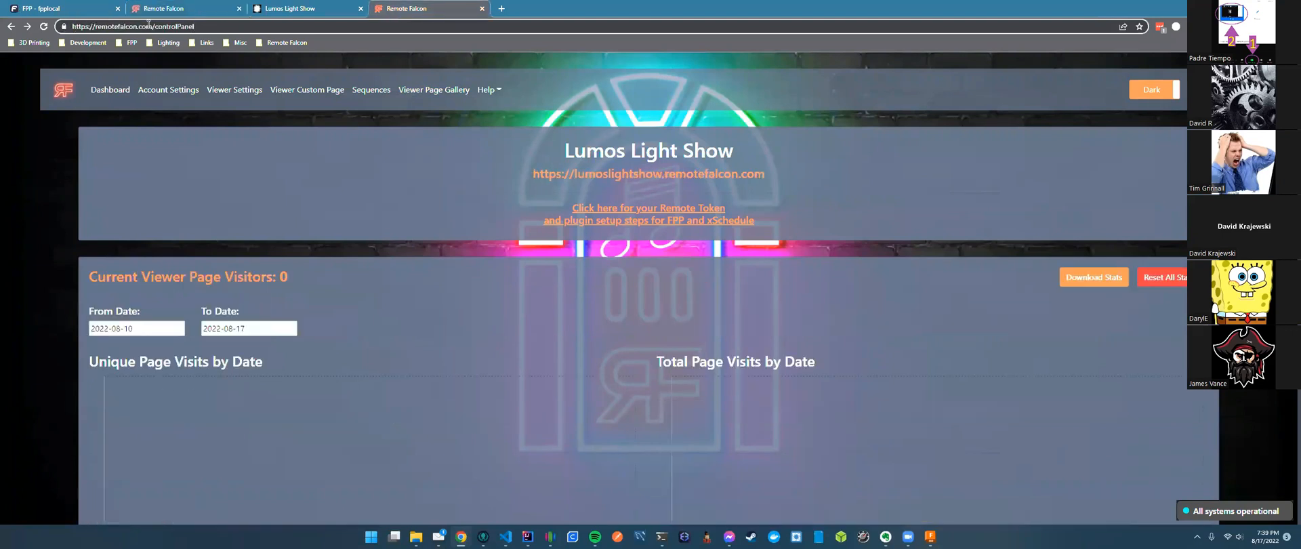
Select parts of the remotefalcon.com web address.
left_click_drag(152, 25, 97, 28)
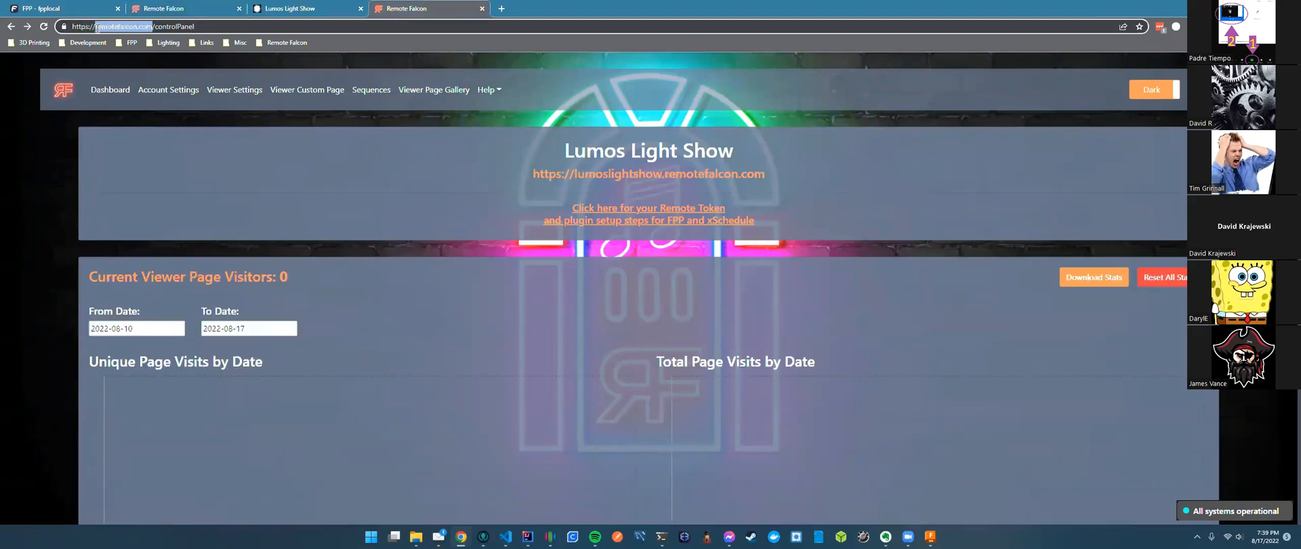
left_click_drag(222, 24, 96, 26)
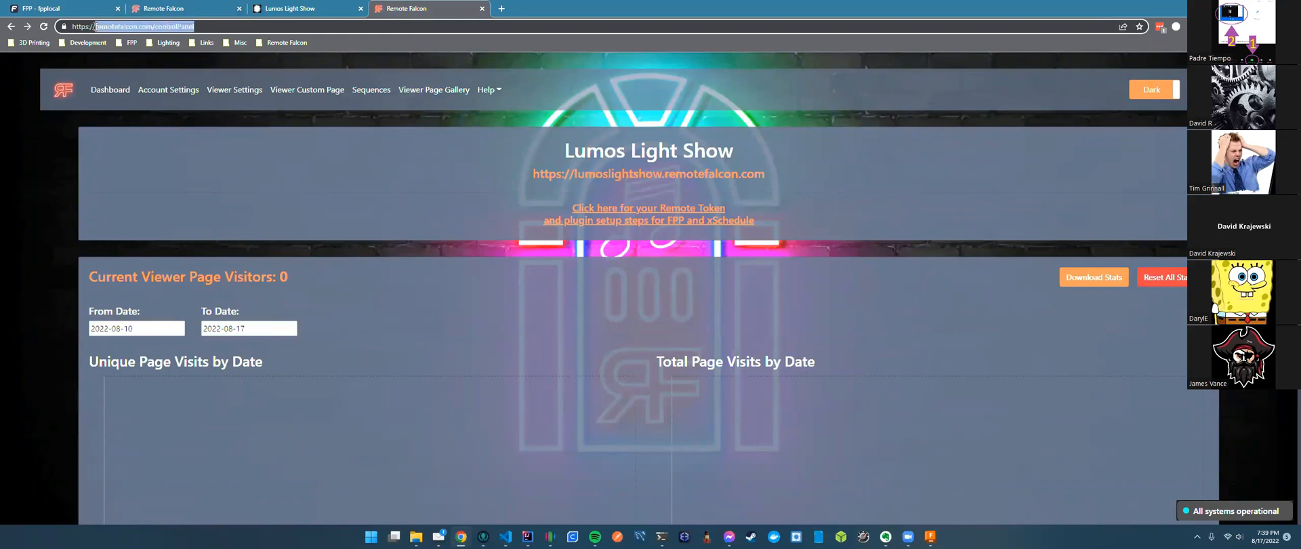
left_click(218, 26)
left_click_drag(222, 26, 96, 27)
left_click(213, 27)
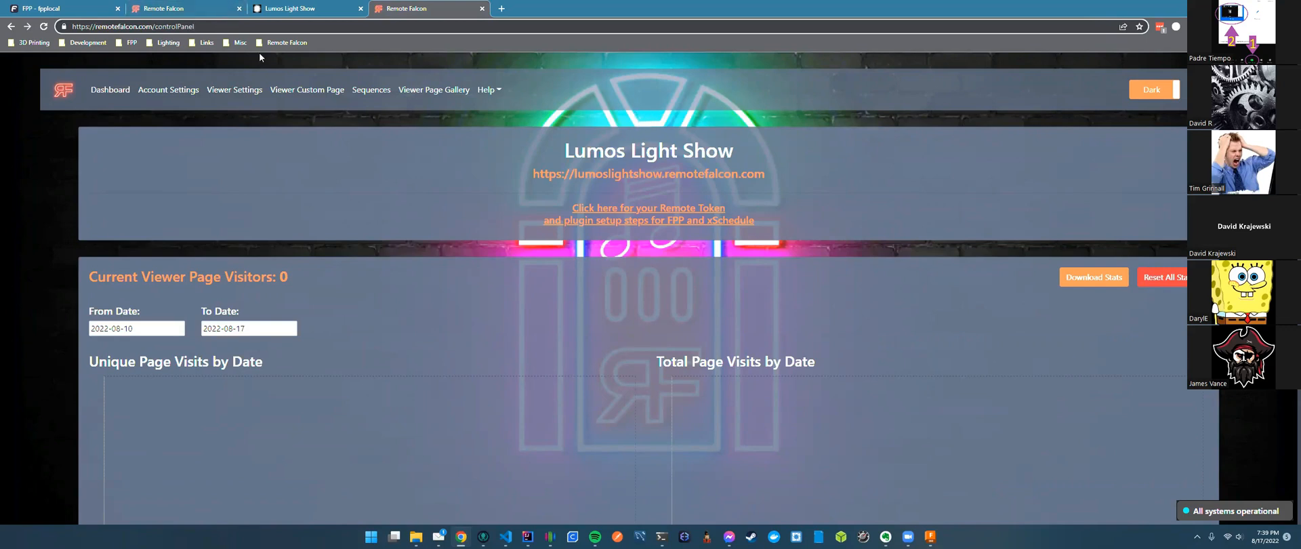
Copy the Wesley Lights design's HTML from the first Viewer Page Gallery card to the clipboard.
left_click(308, 89)
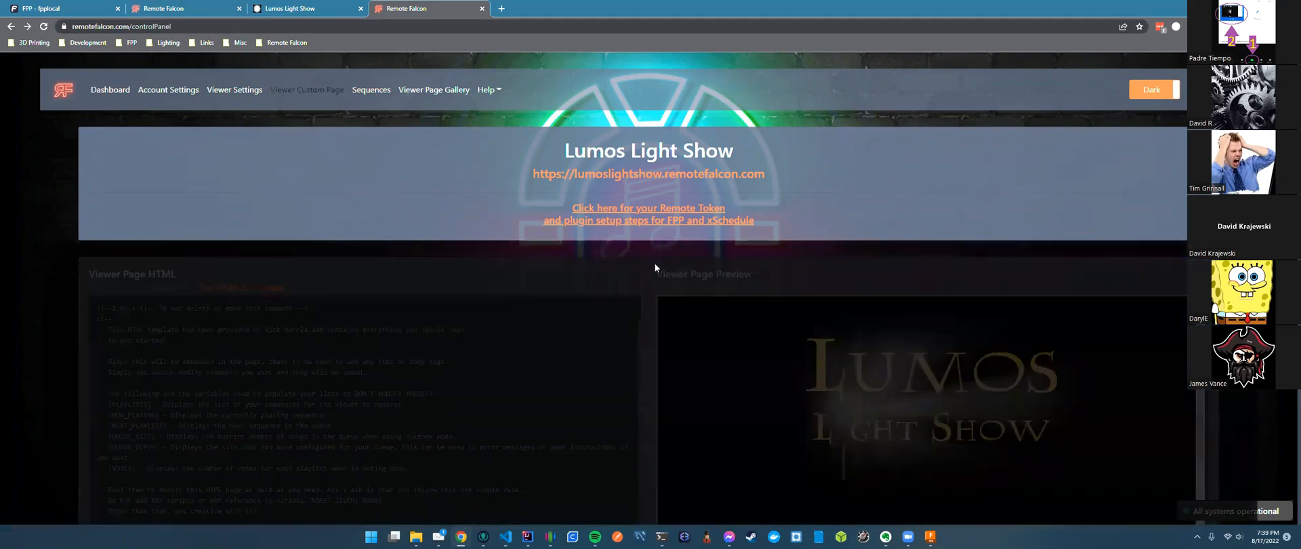
scroll(653, 265, "down", 2)
scroll(652, 264, "down", 2)
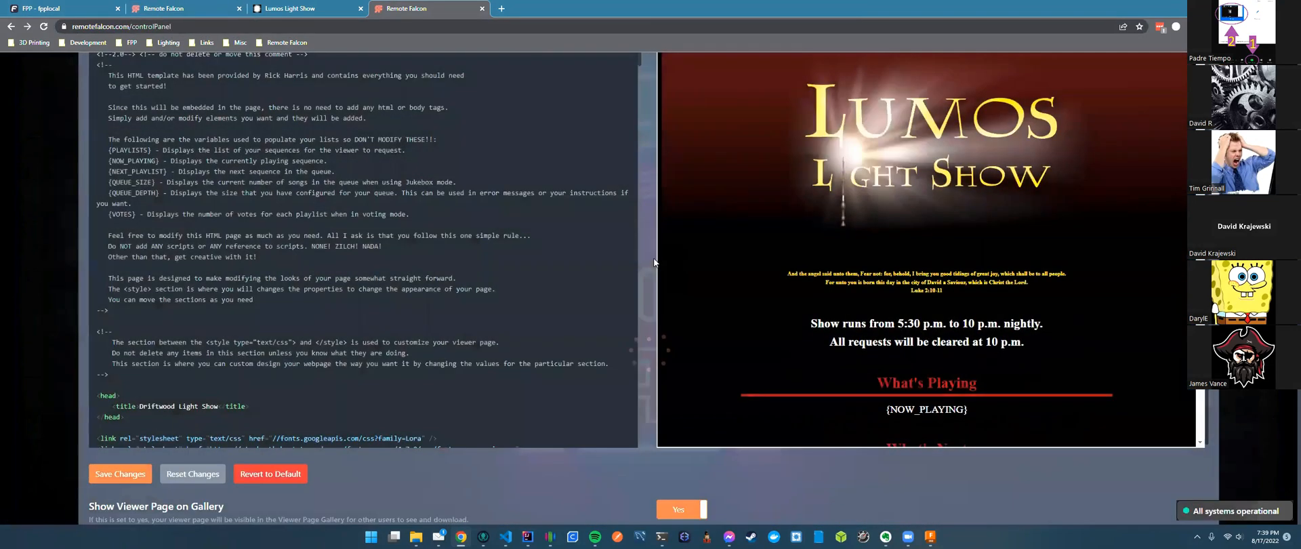
scroll(652, 239, "up", 1)
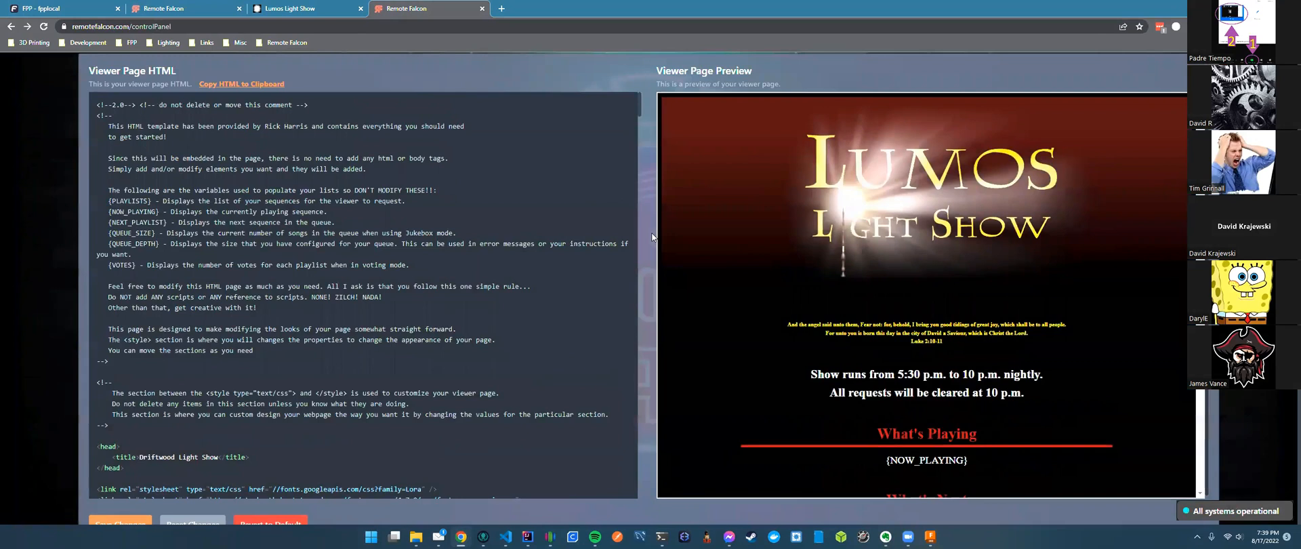
scroll(468, 137, "up", 4)
left_click(433, 89)
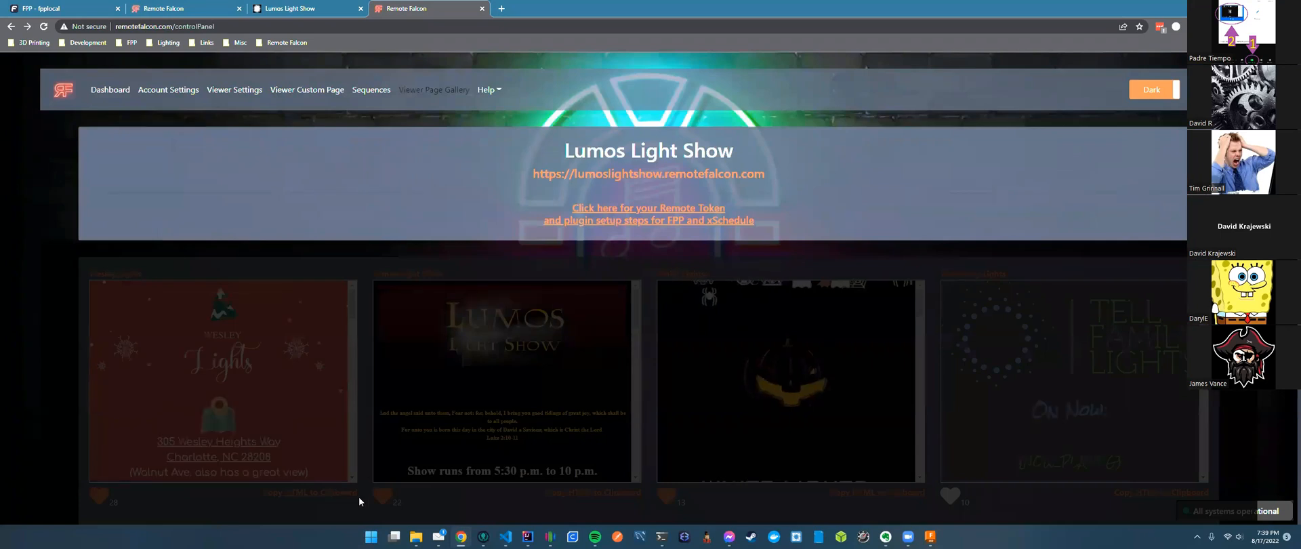
left_click(354, 494)
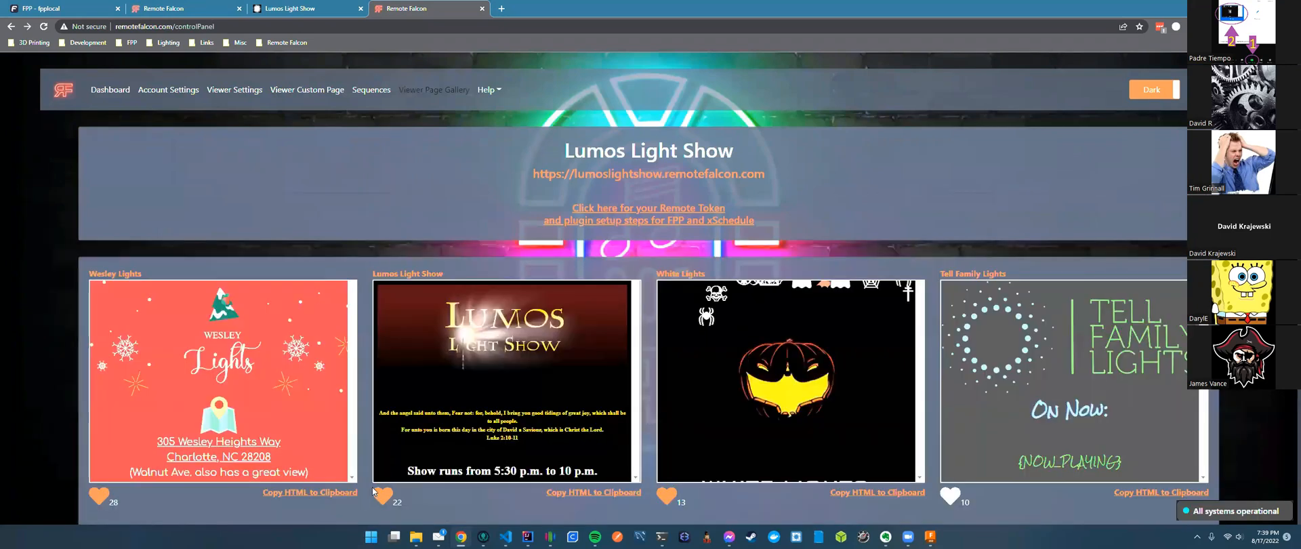
left_click(312, 91)
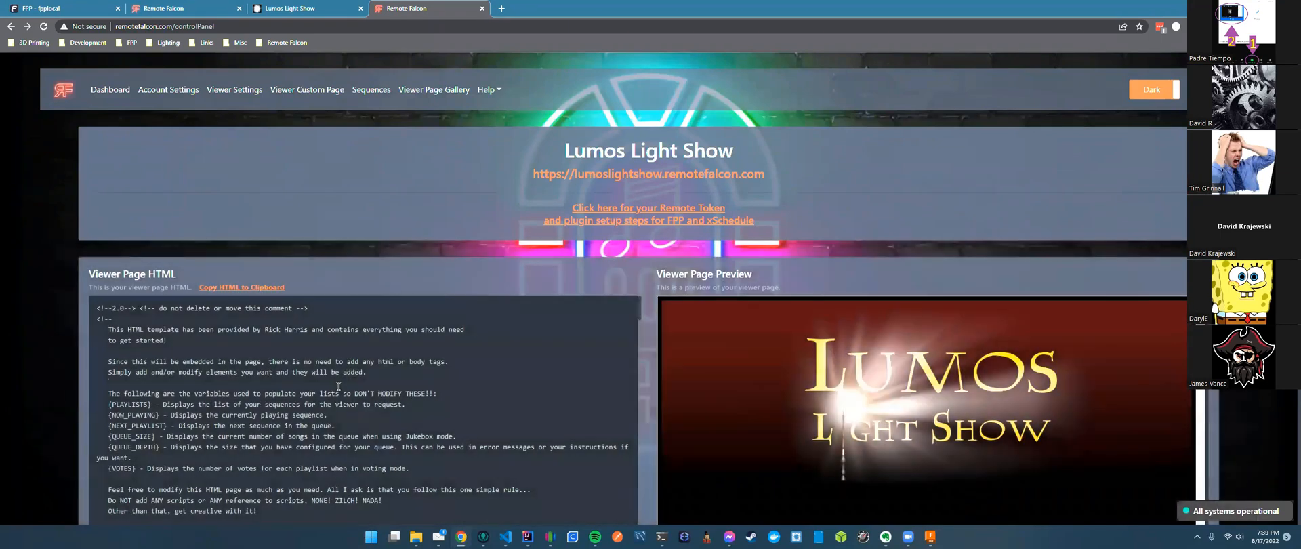
Replace all Viewer Page HTML with the pasted Wesley Lights template.
left_click(338, 385)
key("ctrl+a")
key("ctrl+v")
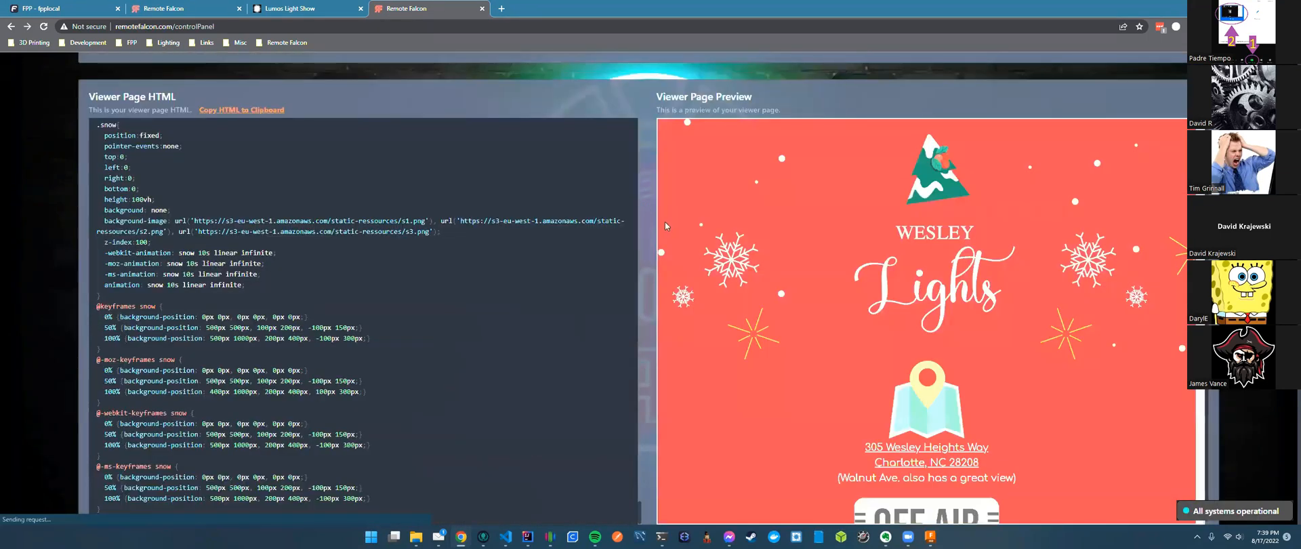
scroll(644, 231, "down", 1)
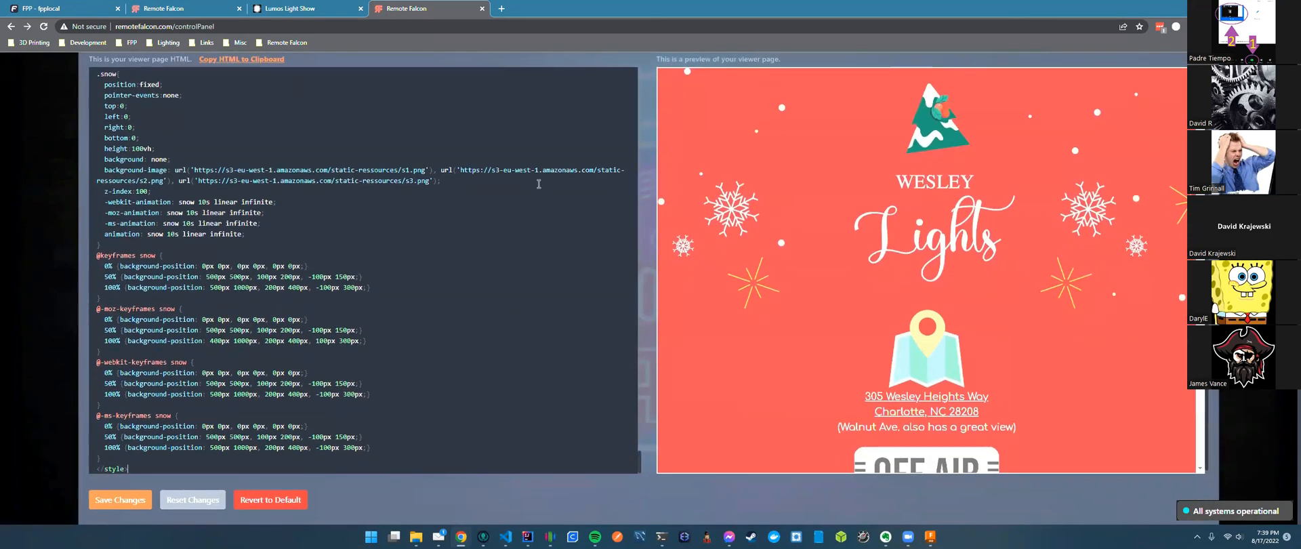
Highlight the snow background-image URLs, including s1.png, in the pasted CSS.
left_click_drag(193, 170, 427, 171)
left_click(435, 204)
scroll(913, 365, "down", 1)
scroll(922, 313, "up", 1)
left_click_drag(194, 170, 163, 181)
left_click(443, 180)
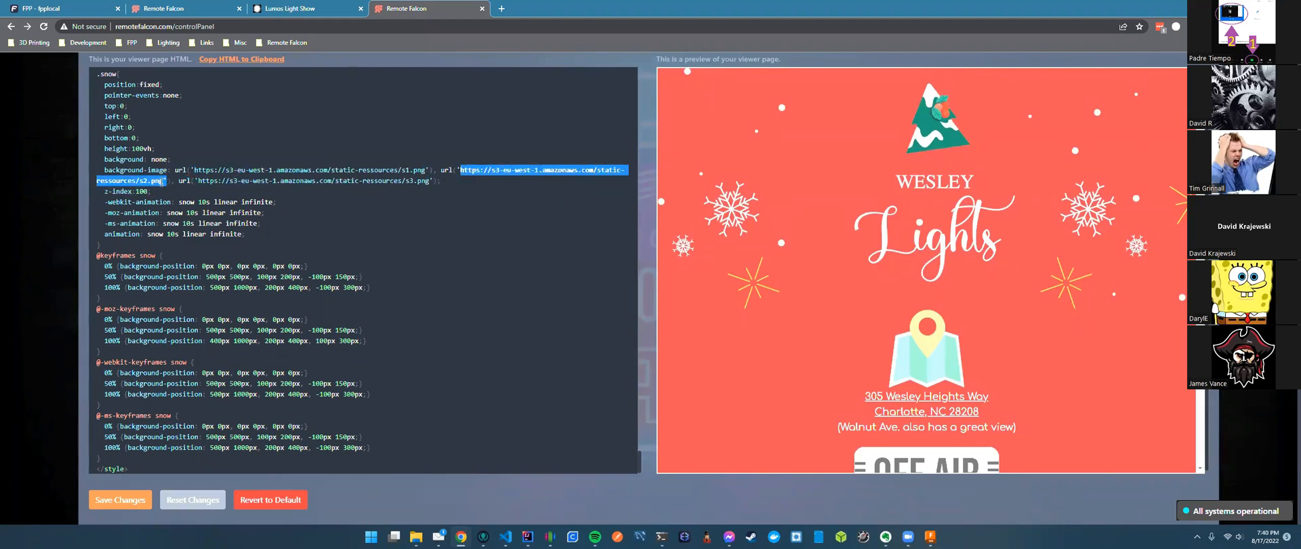
left_click(491, 184)
scroll(463, 173, "up", 1)
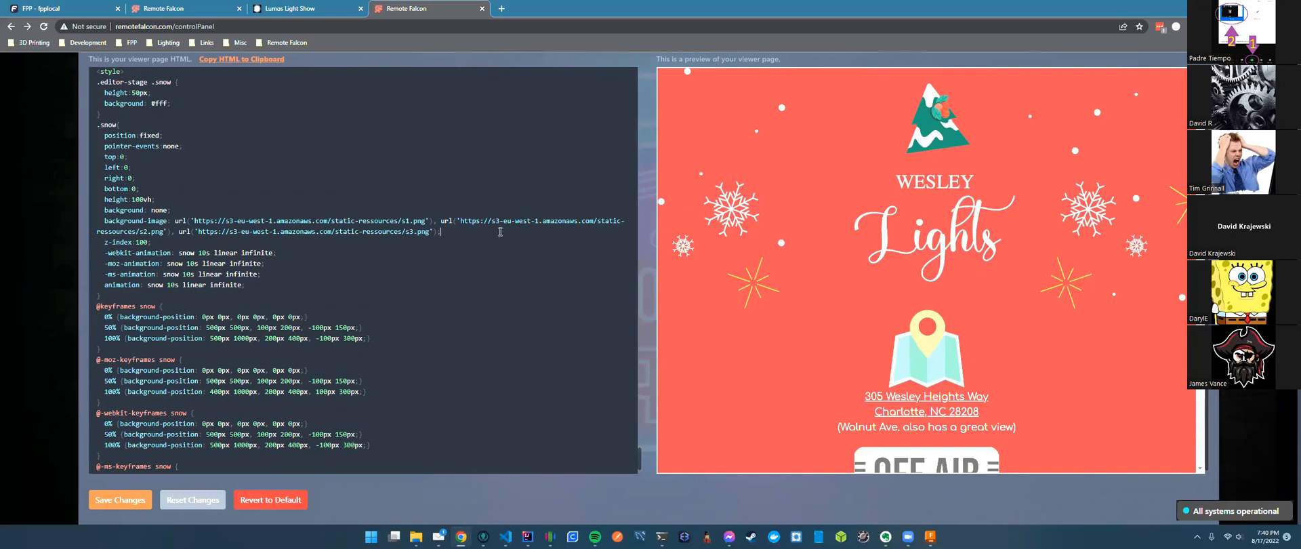
scroll(488, 231, "up", 3)
left_click_drag(194, 323, 425, 324)
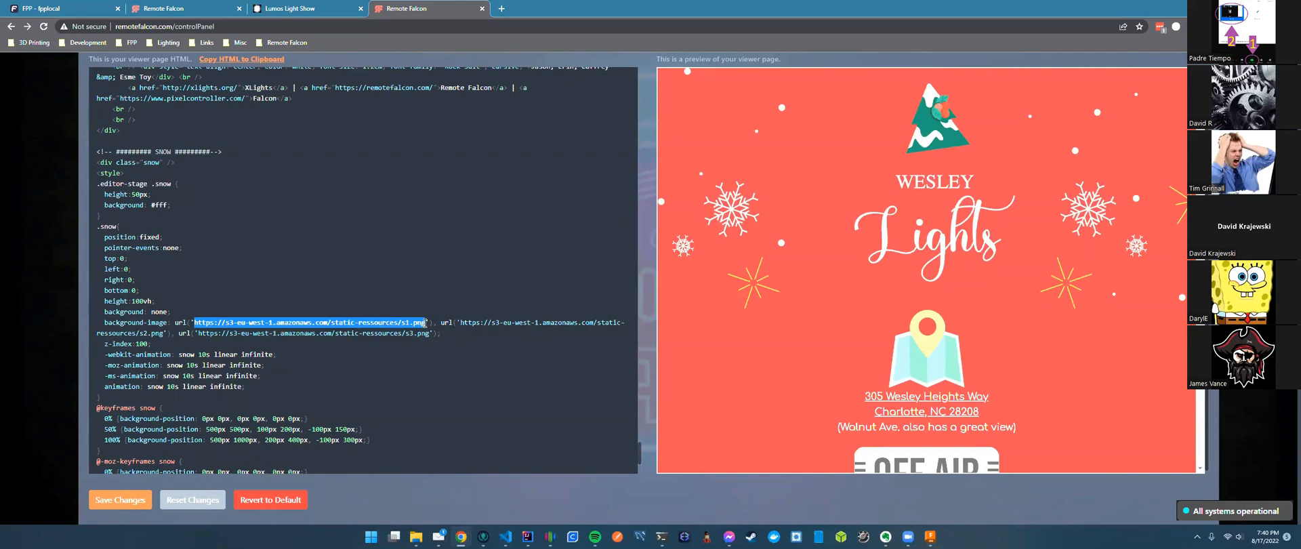
left_click(447, 333)
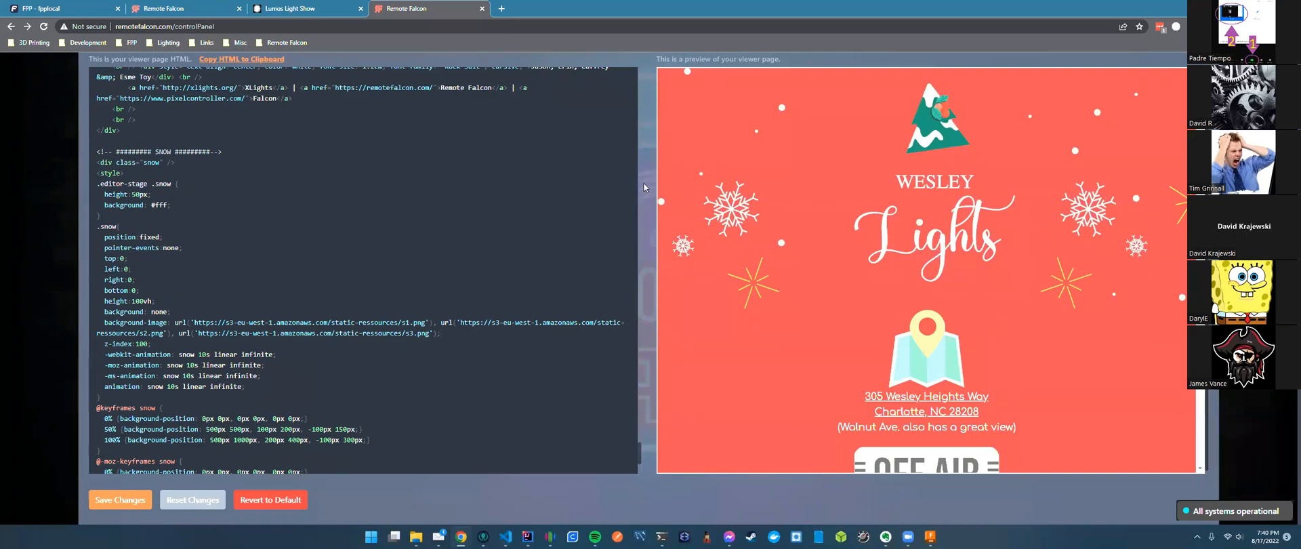
scroll(645, 182, "up", 2)
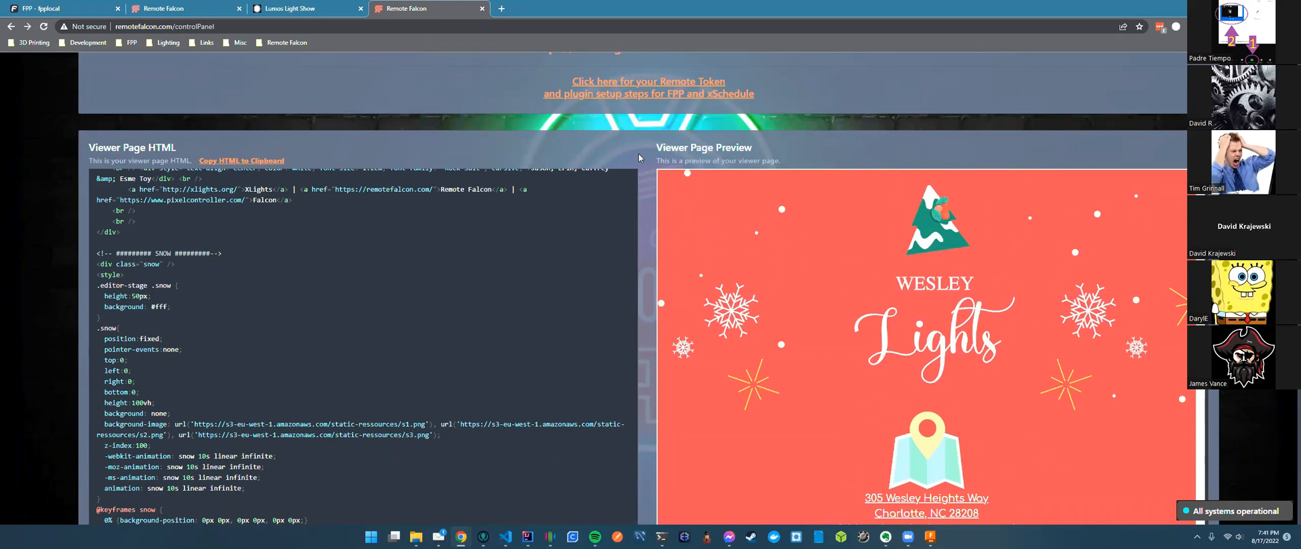
scroll(638, 154, "up", 2)
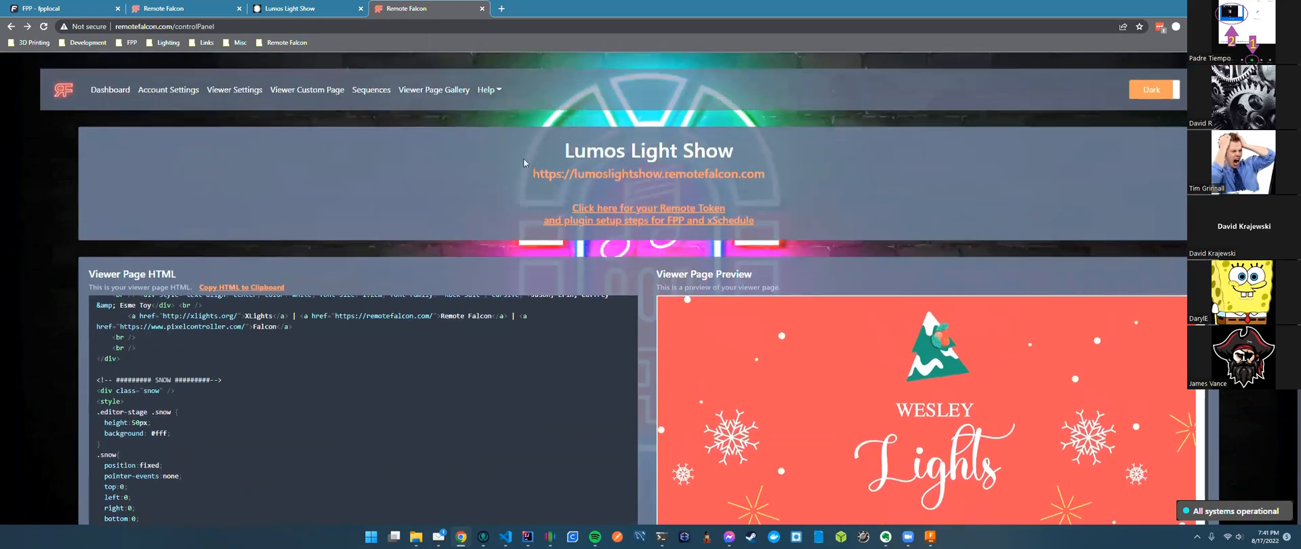
left_click(176, 90)
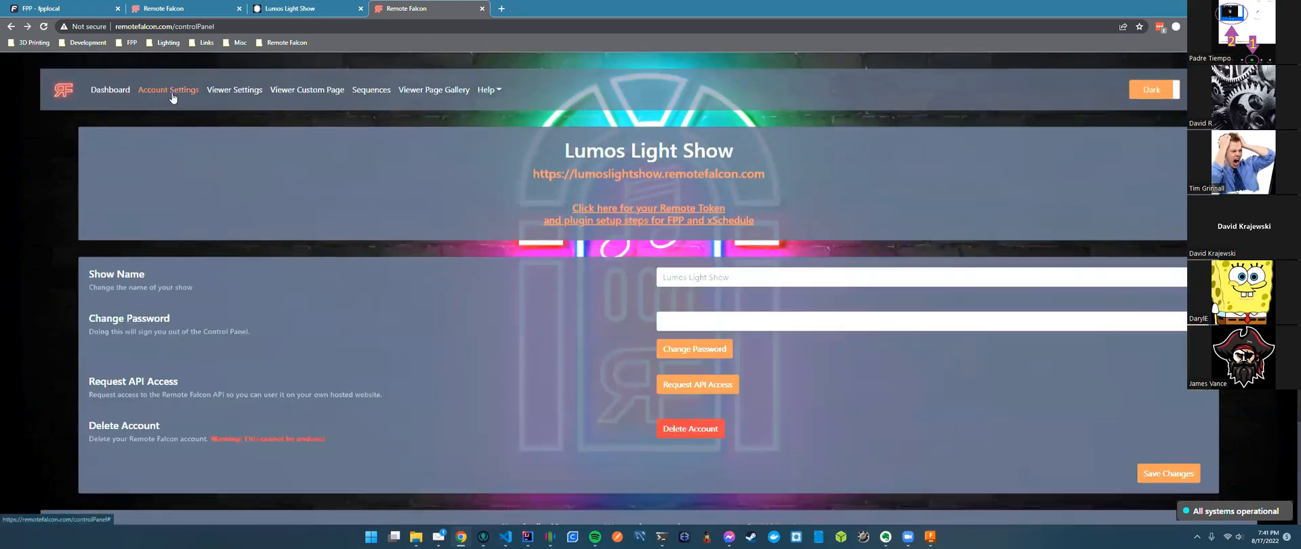
scroll(371, 286, "down", 1)
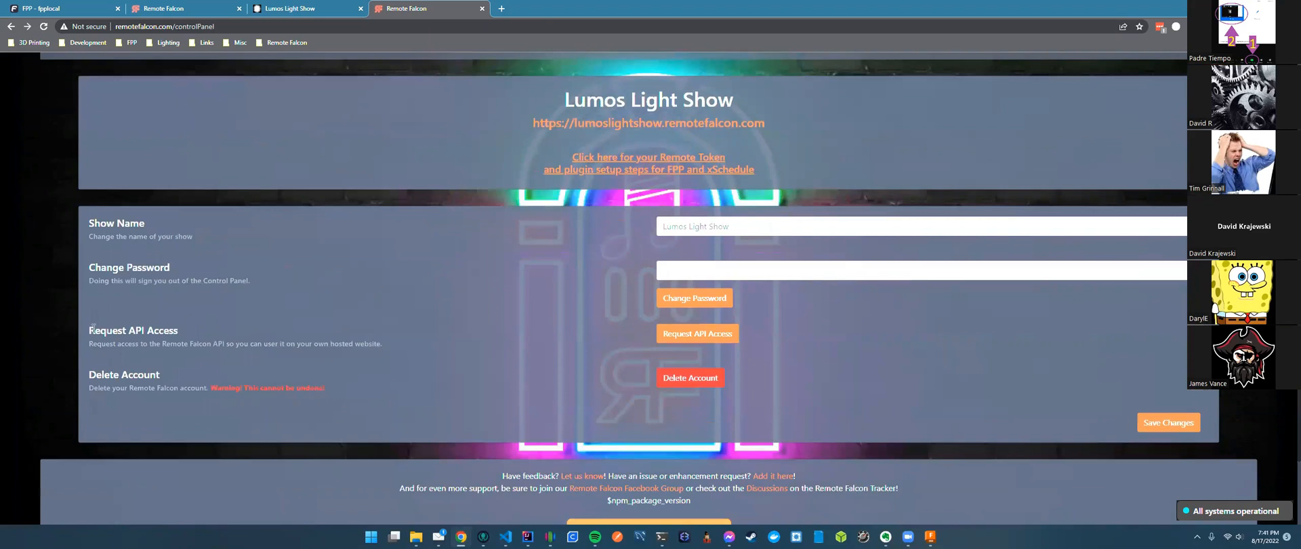
left_click_drag(90, 330, 194, 335)
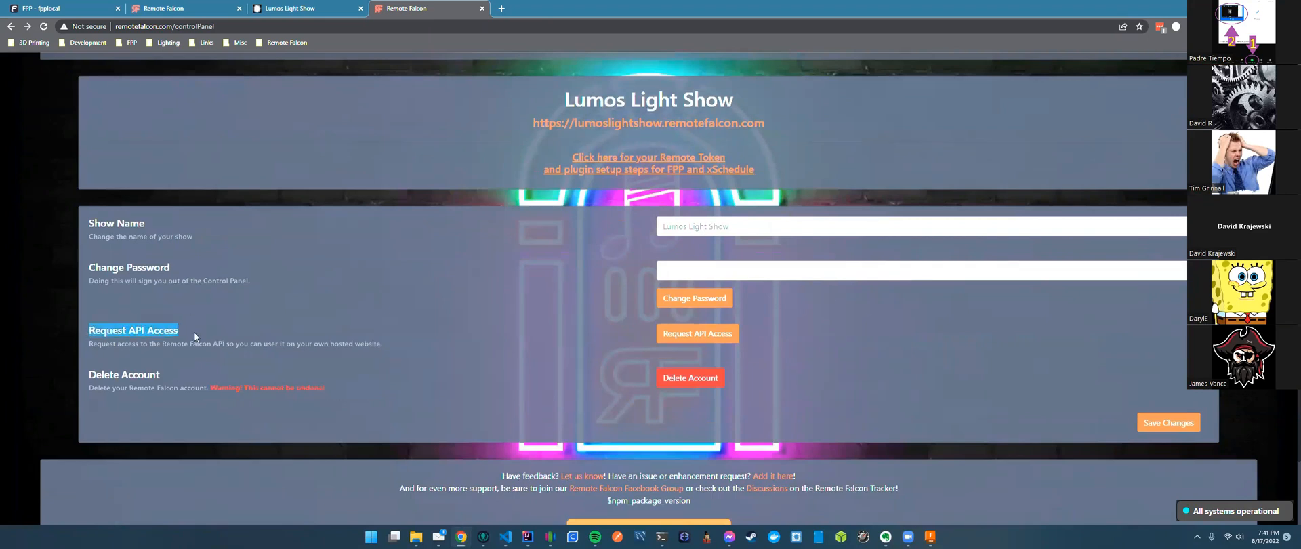
left_click(176, 329)
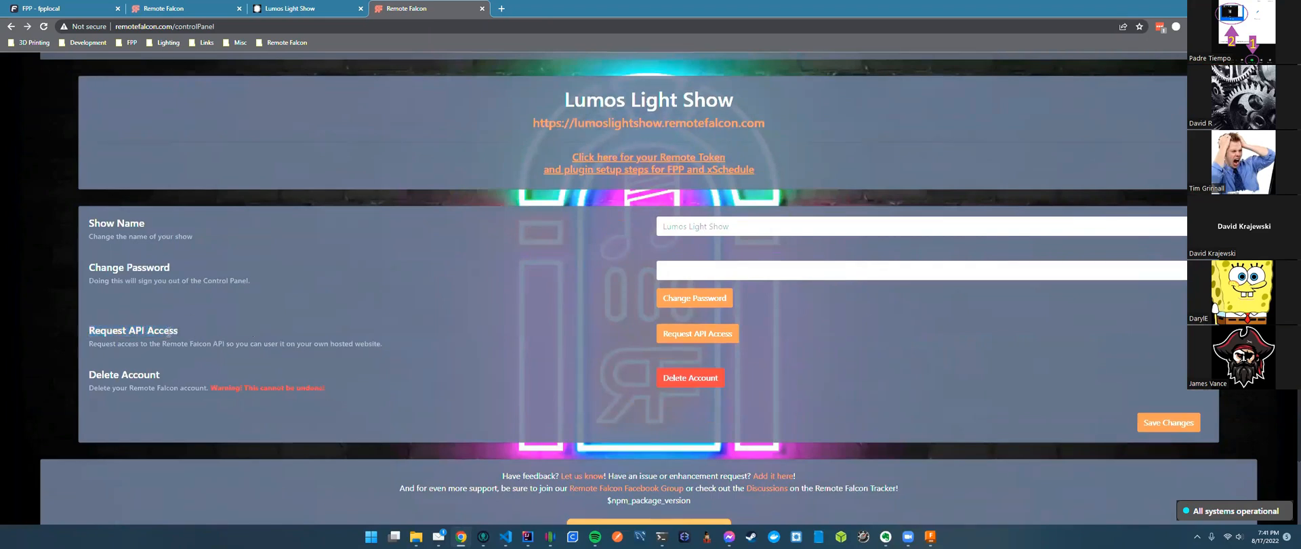
left_click_drag(165, 331, 91, 332)
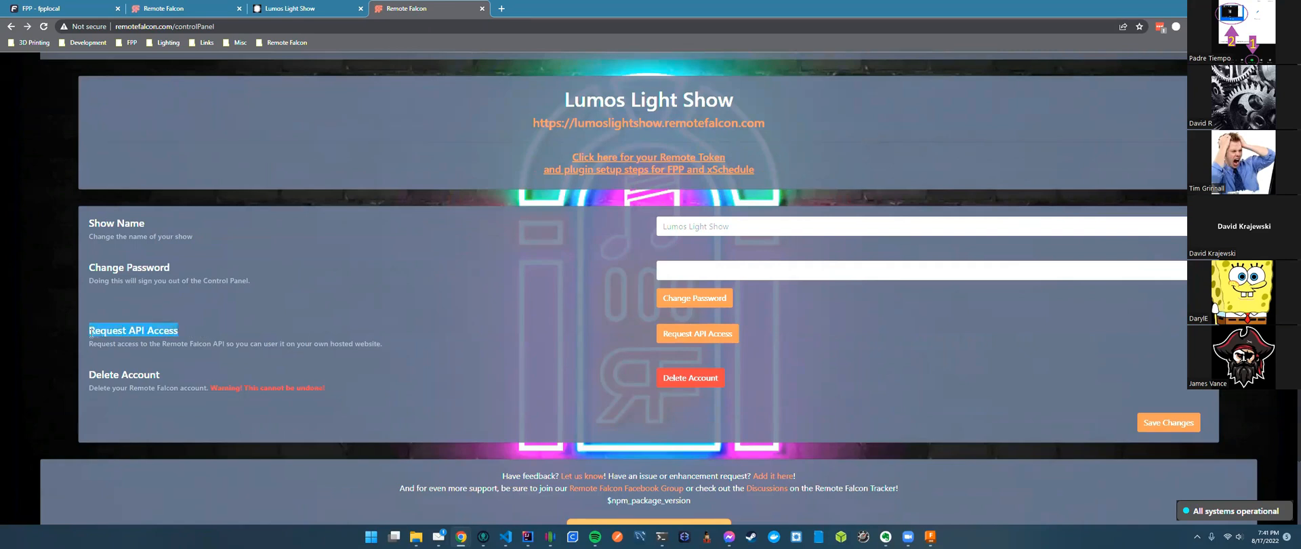
left_click(131, 333)
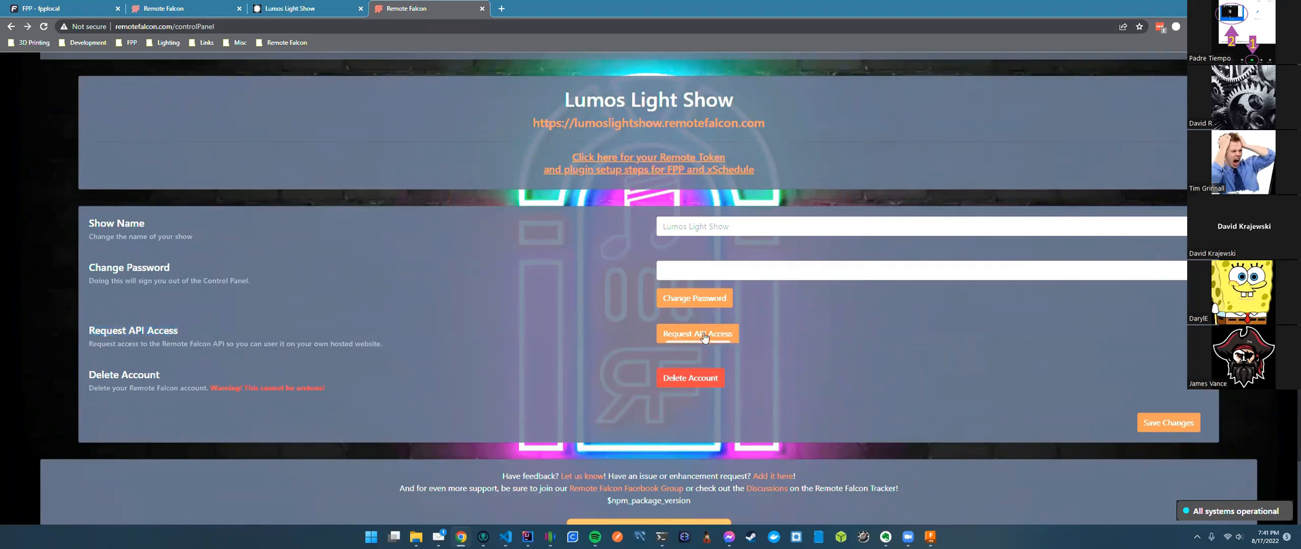
scroll(774, 359, "up", 1)
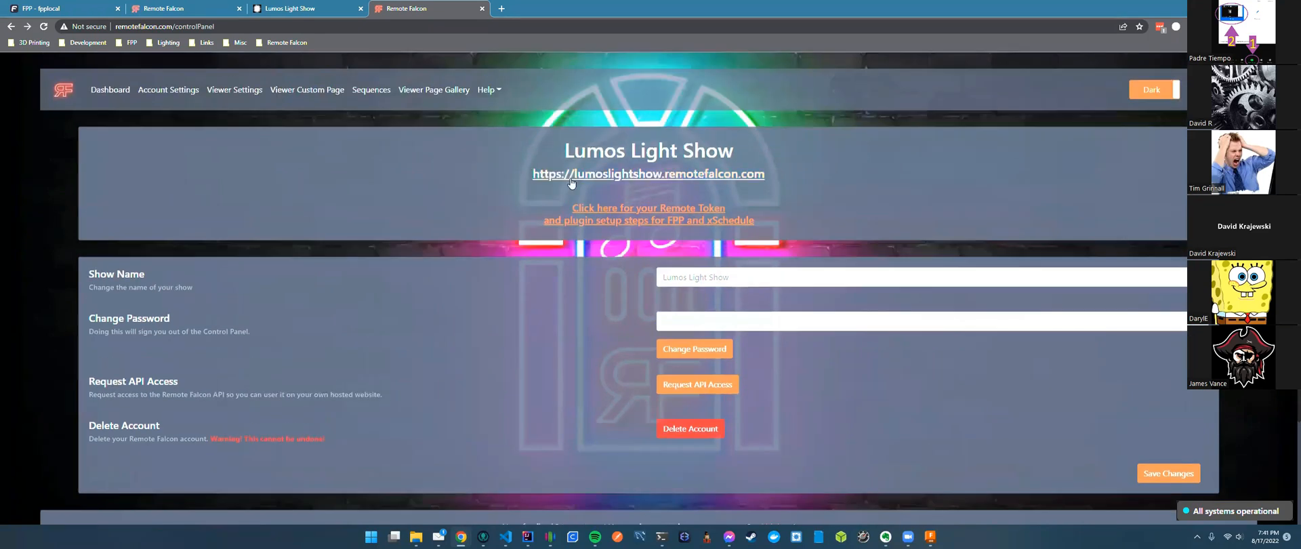
left_click(299, 92)
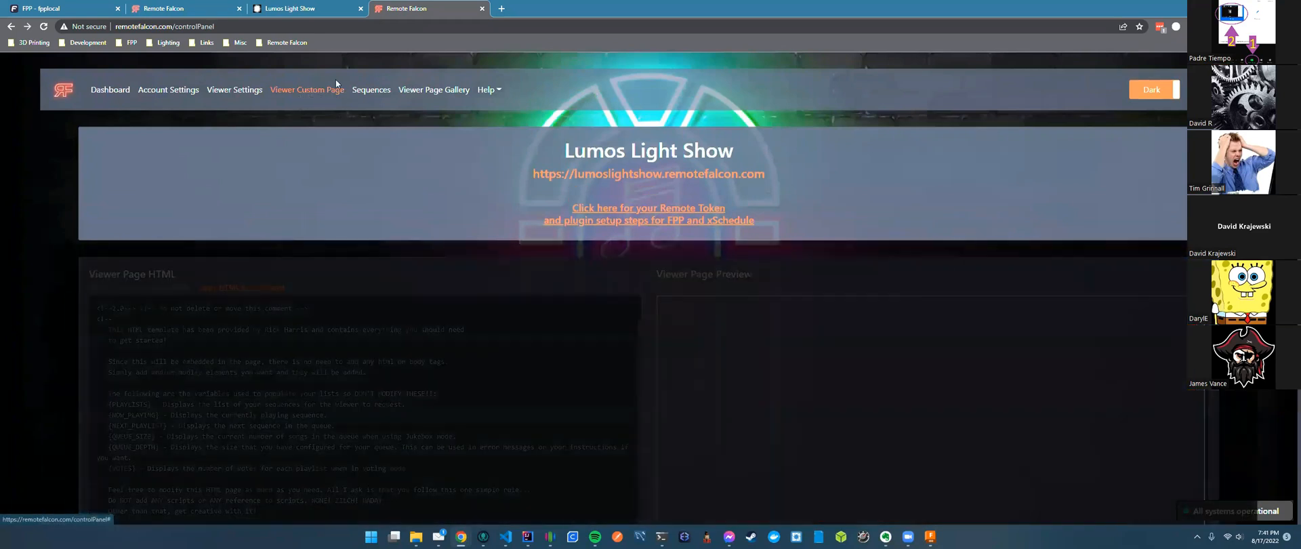
left_click(291, 8)
Scroll the Lumos Light Show viewer page, then open Account Settings in the local control panel.
scroll(636, 340, "up", 3)
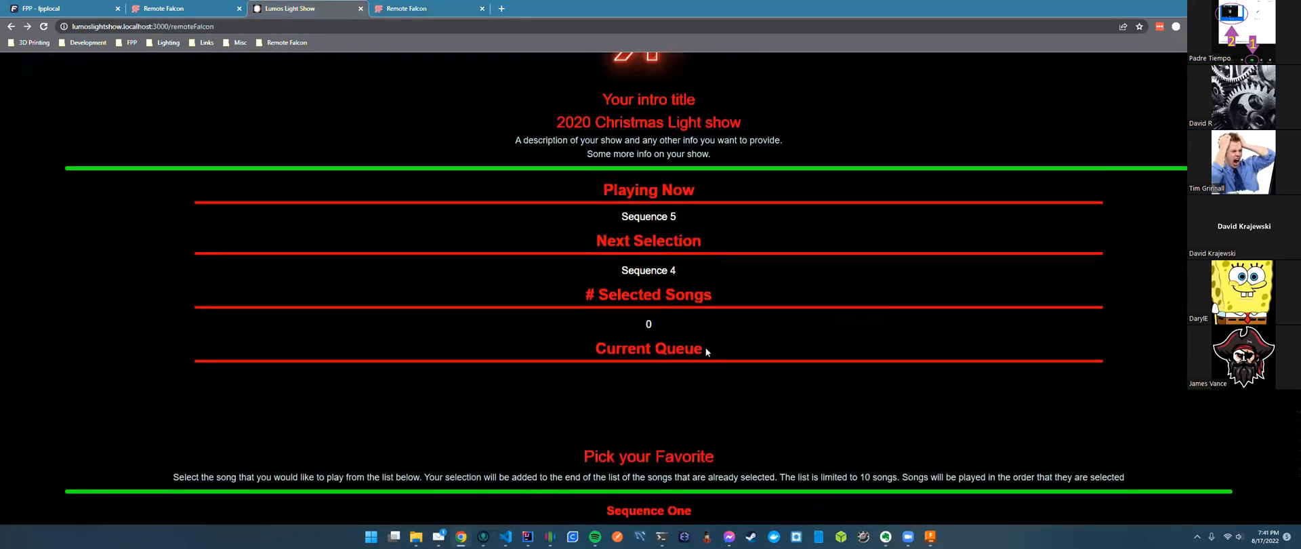
scroll(705, 351, "down", 2)
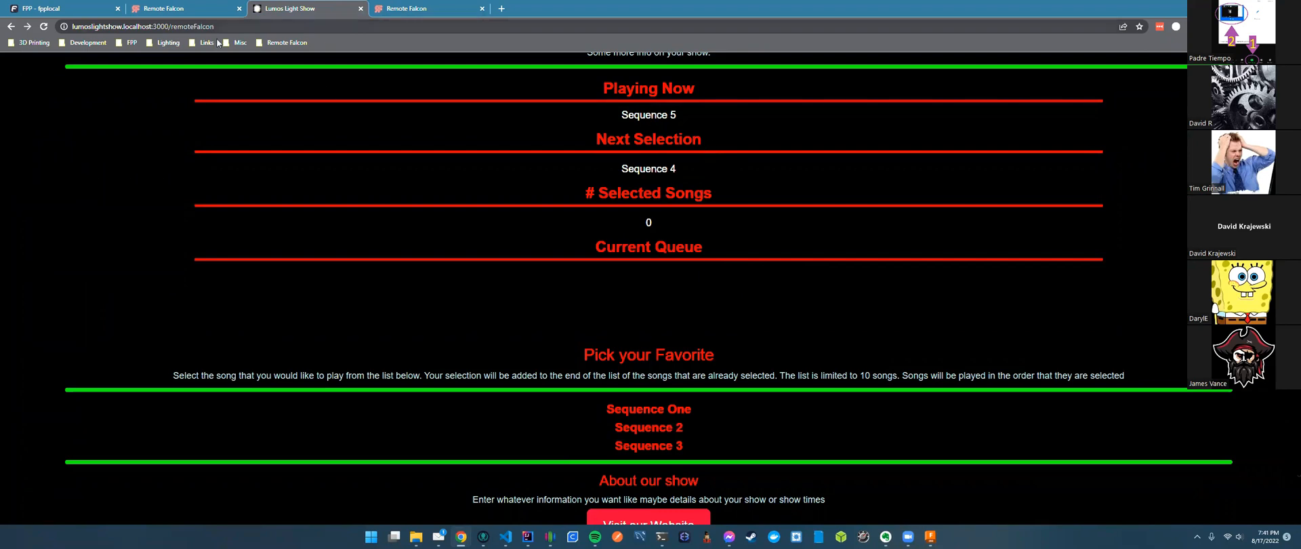
left_click(176, 11)
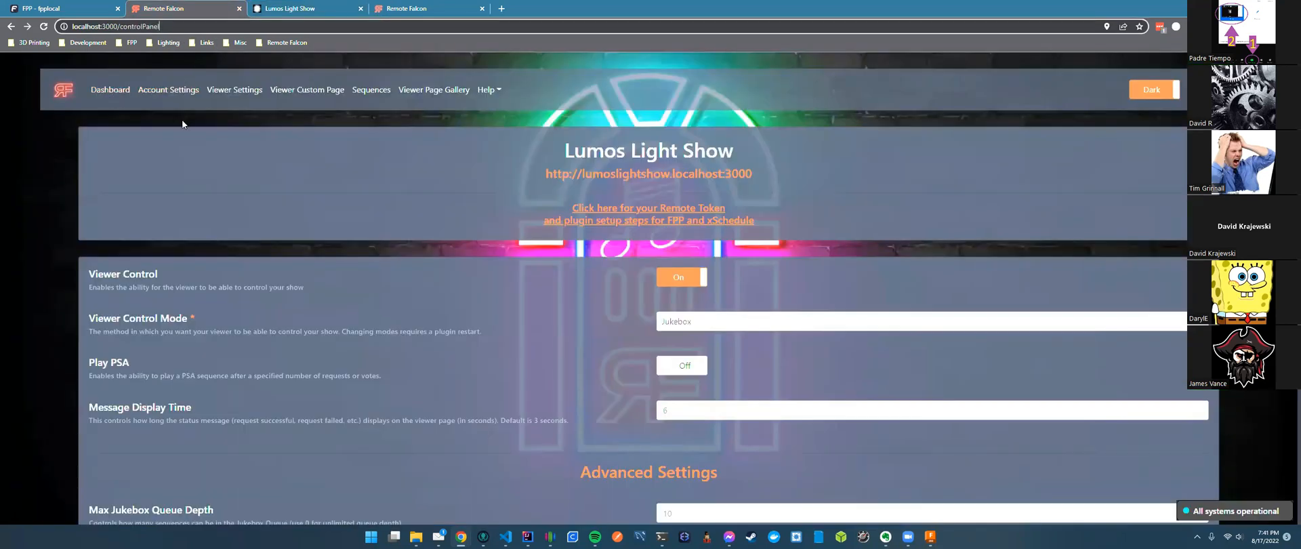
left_click(168, 89)
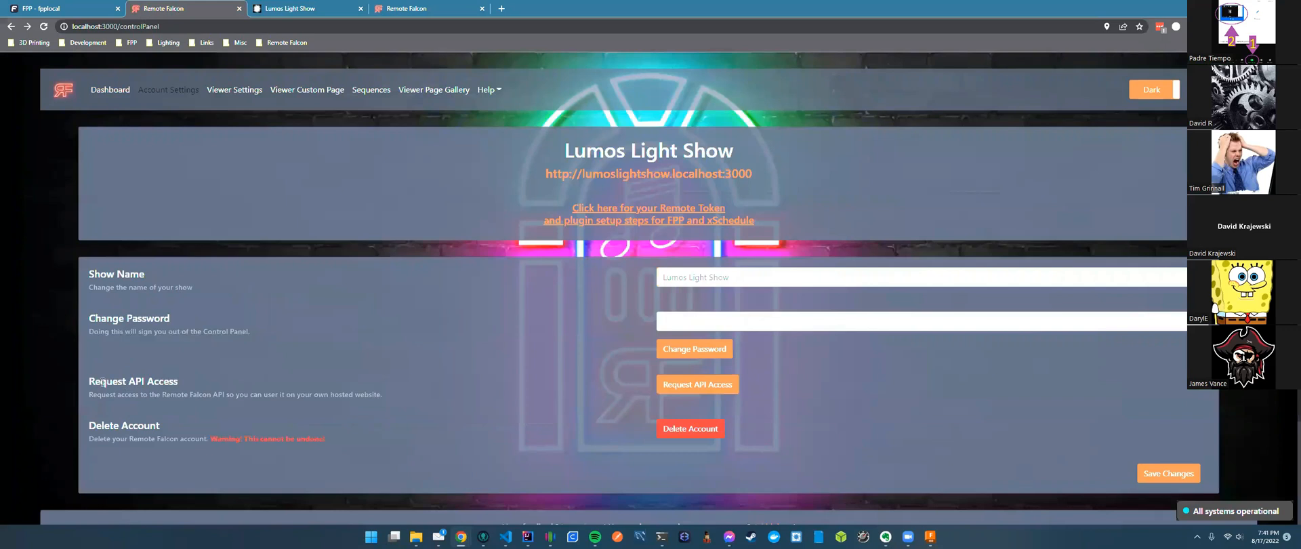
Highlight the Request API Access option, then bring up the Viewer Custom Page editor.
left_click_drag(90, 382, 217, 384)
left_click(227, 378)
left_click(307, 90)
Scroll through the viewer page HTML template, highlighting the {JUKEBOX_QUEUE} placeholder.
scroll(644, 458, "down", 5)
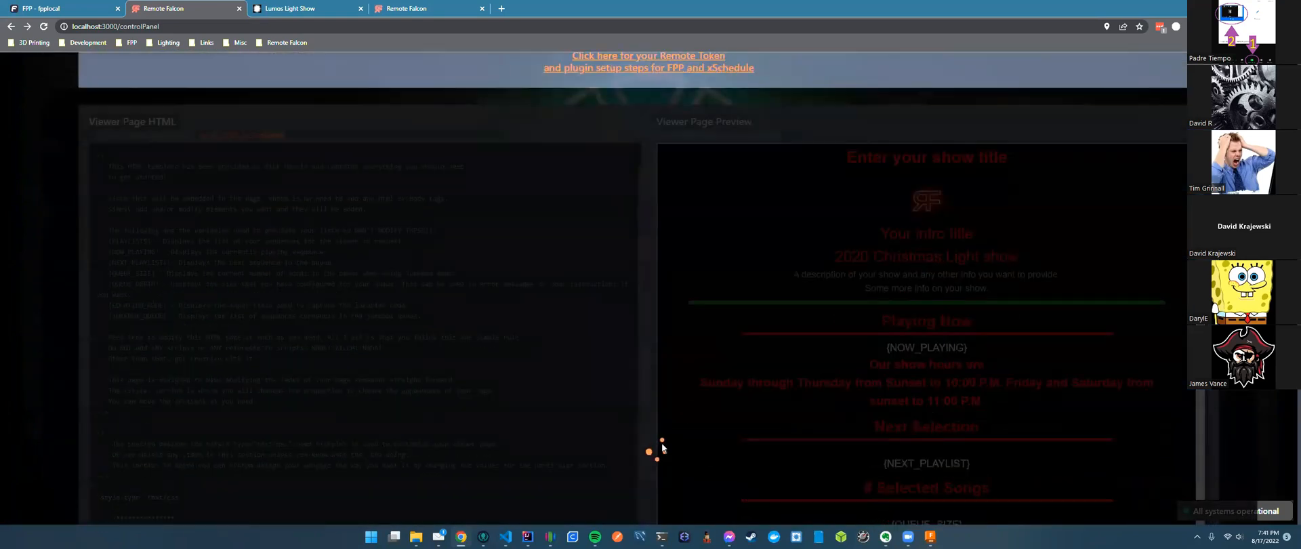
scroll(636, 456, "down", 3)
scroll(619, 442, "up", 5)
scroll(624, 91, "down", 10)
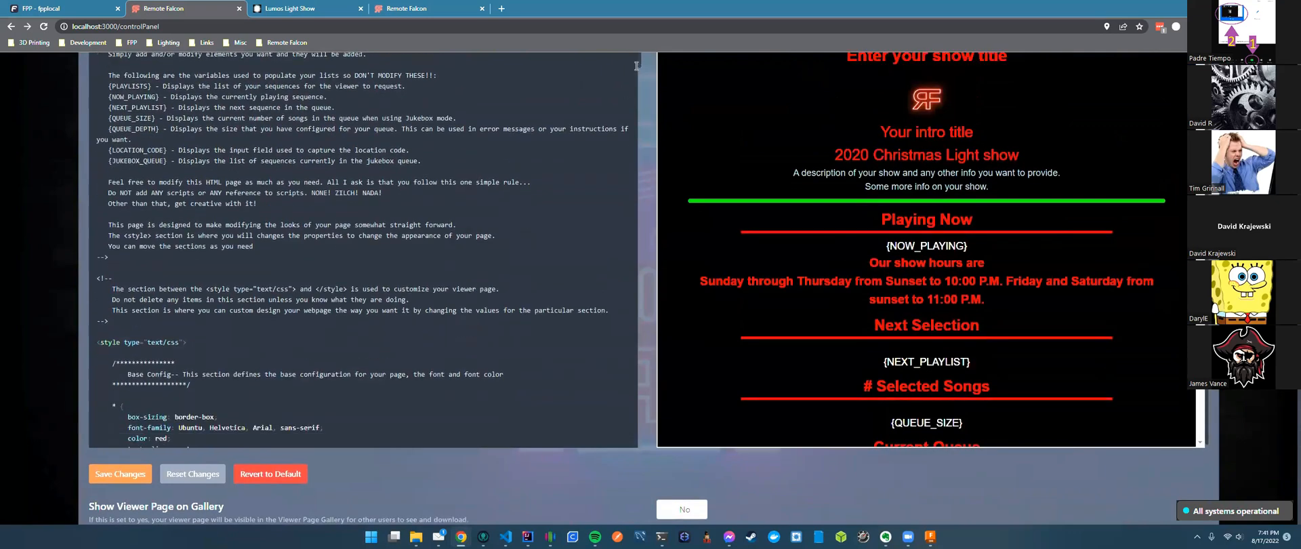
left_click_drag(654, 145, 661, 348)
scroll(208, 198, "down", 3)
scroll(209, 180, "up", 3)
left_click_drag(201, 167, 143, 167)
scroll(996, 320, "down", 3)
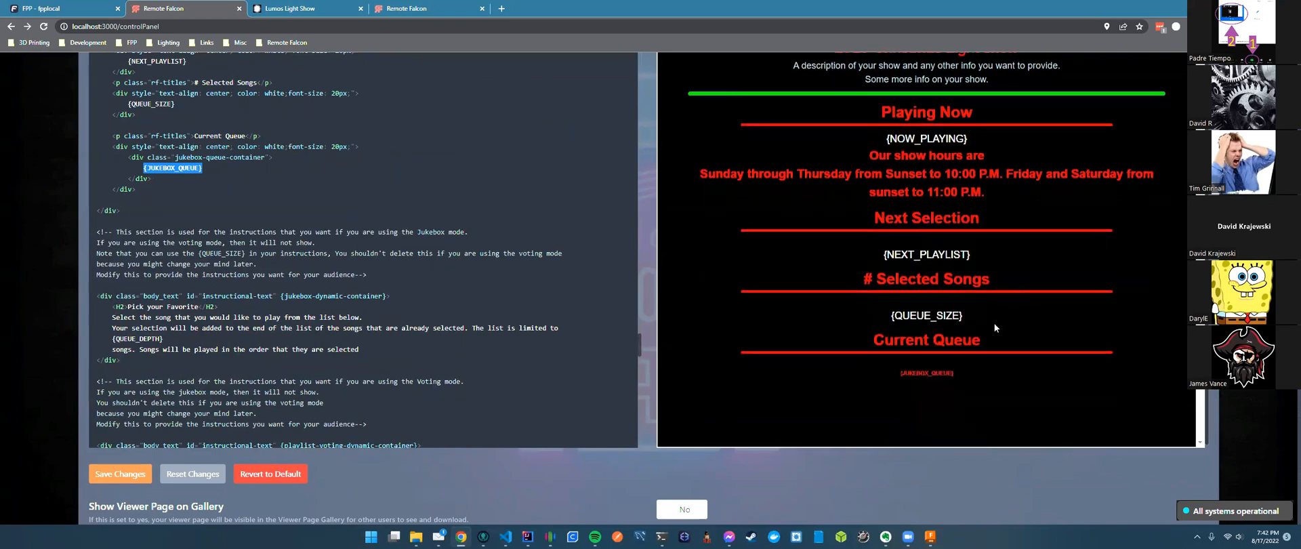
scroll(994, 322, "down", 1)
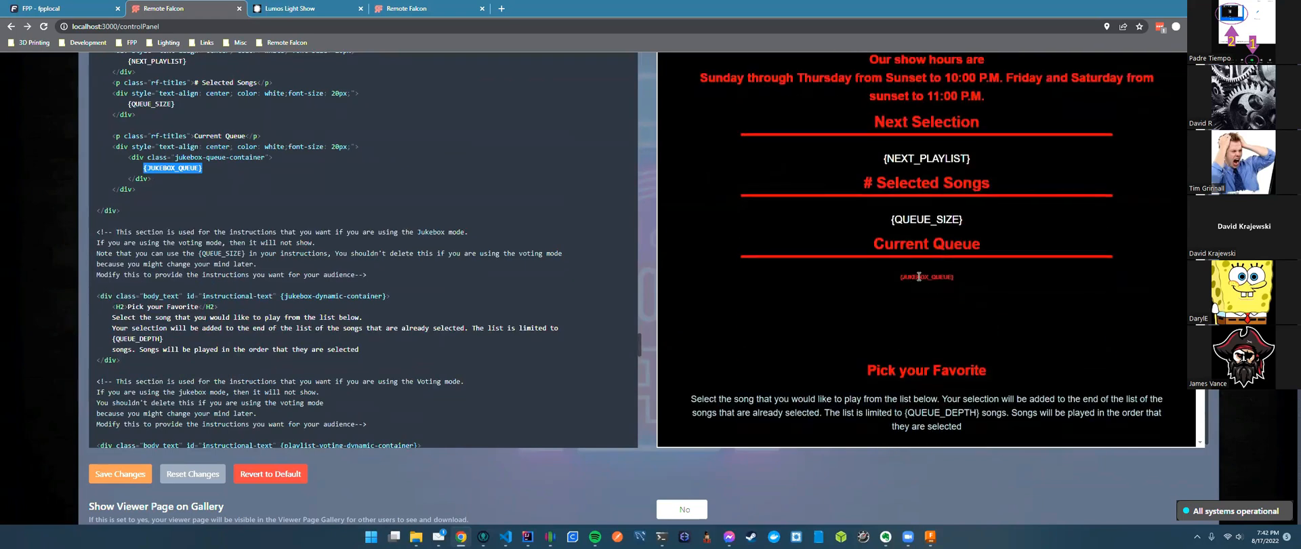
scroll(437, 203, "down", 6)
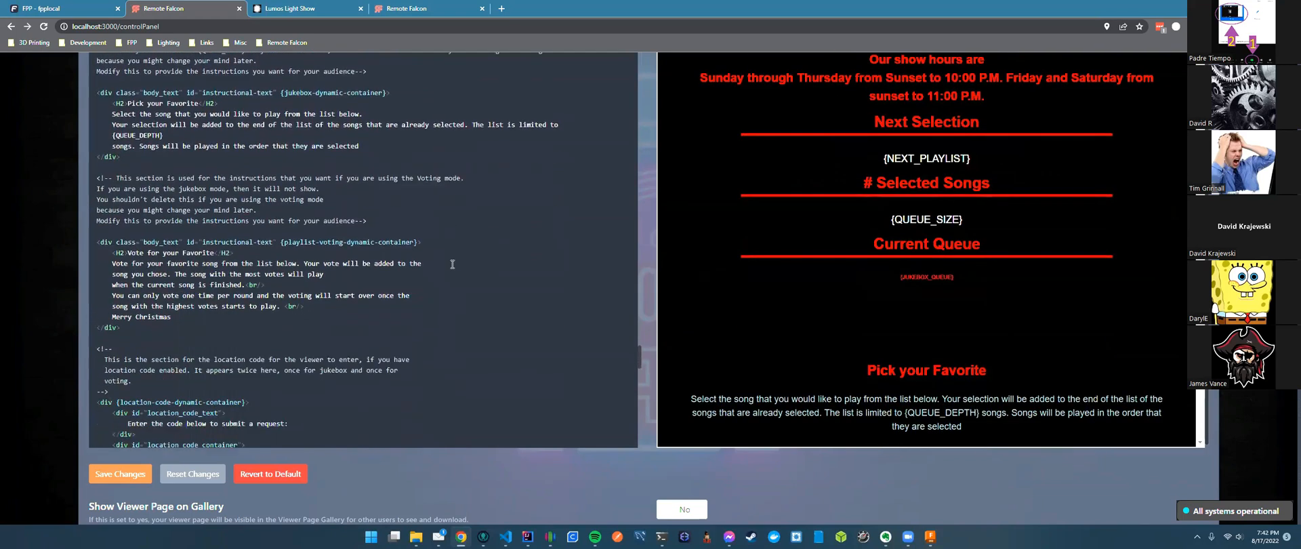
scroll(452, 263, "down", 5)
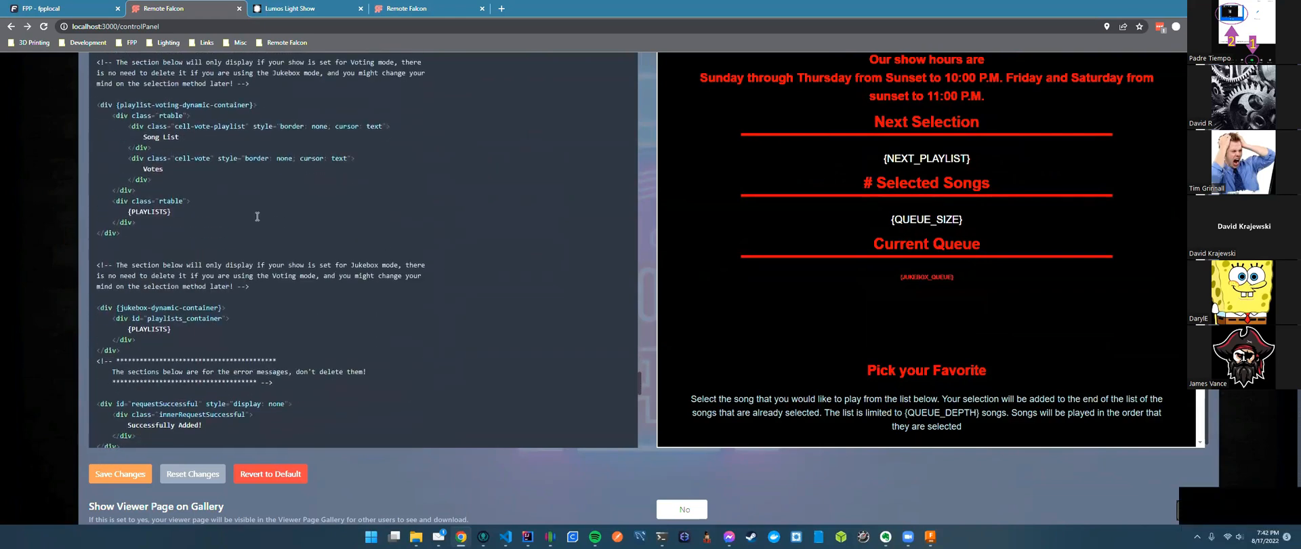
Highlight the {PLAYLISTS} placeholder in the voting table.
left_click_drag(170, 212, 126, 212)
left_click(203, 212)
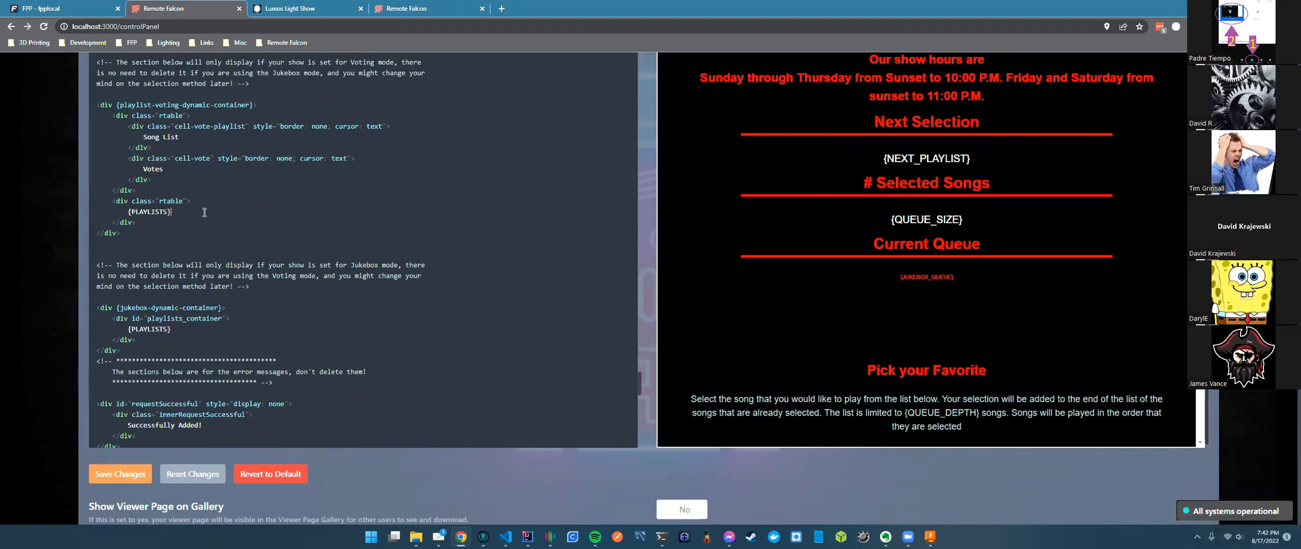
left_click_drag(171, 211, 128, 211)
left_click(259, 212)
mouse_move(172, 211)
left_mouse_down()
mouse_move(126, 212)
mouse_move(170, 208)
left_mouse_up()
left_click(127, 212)
left_click(181, 207)
Highlight the voting and jukebox code blocks and the jukebox {PLAYLISTS} placeholder.
left_click_drag(99, 62, 136, 190)
left_click_drag(148, 145, 177, 396)
left_click(199, 217)
left_click(128, 212, "shift")
left_click_drag(171, 329, 128, 329)
scroll(907, 349, "down", 5)
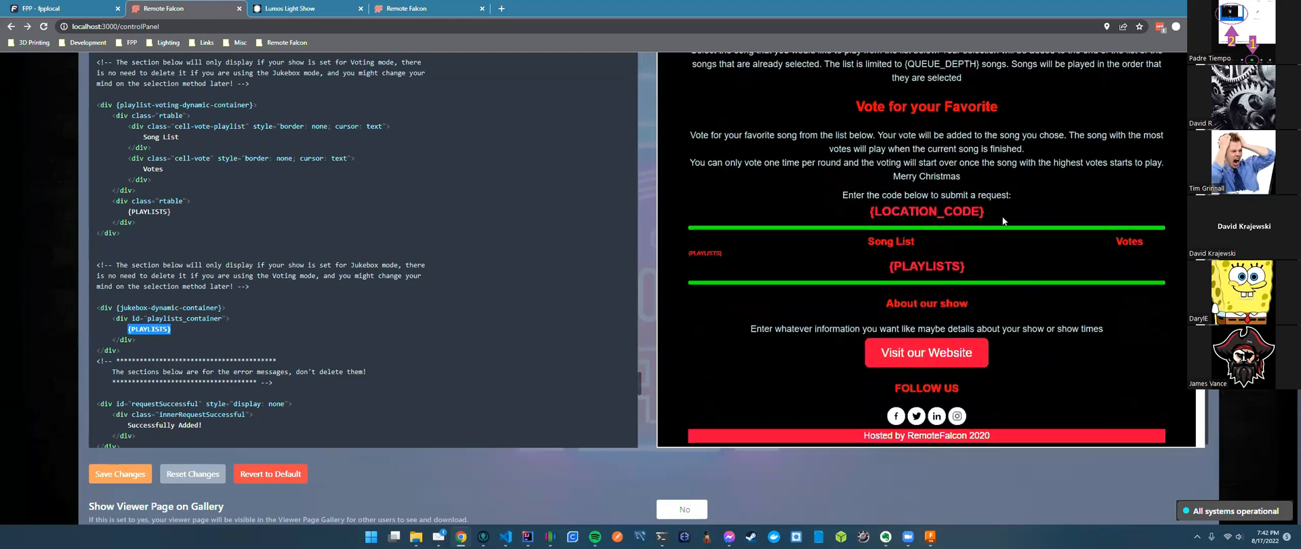
left_click_drag(1000, 213, 881, 213)
left_click(861, 259)
scroll(861, 259, "up", 2)
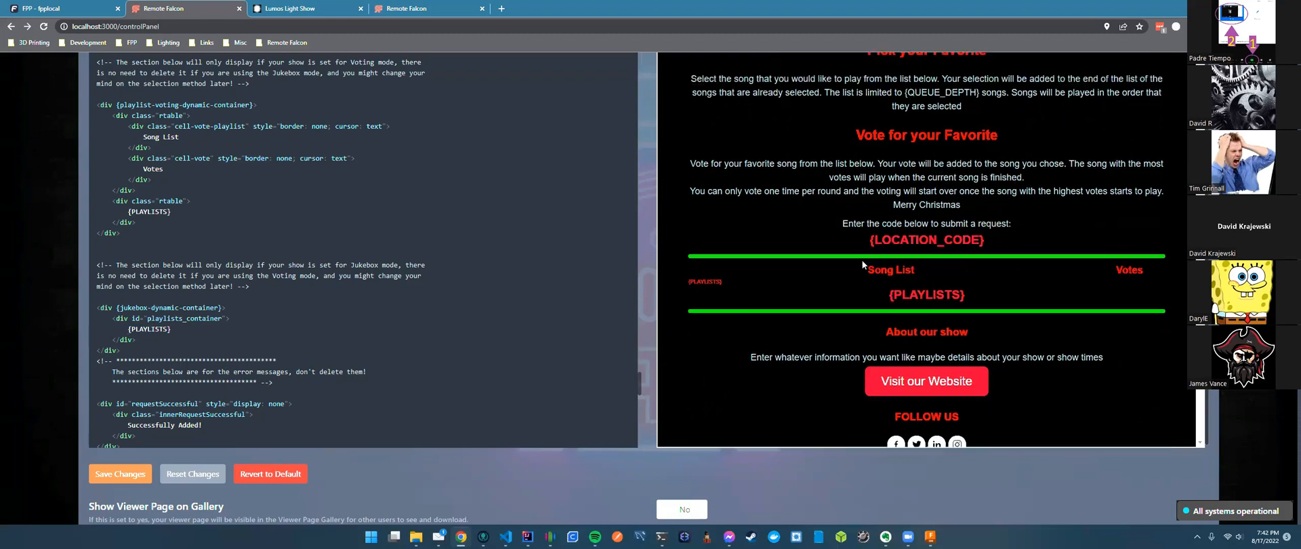
scroll(901, 178, "up", 1)
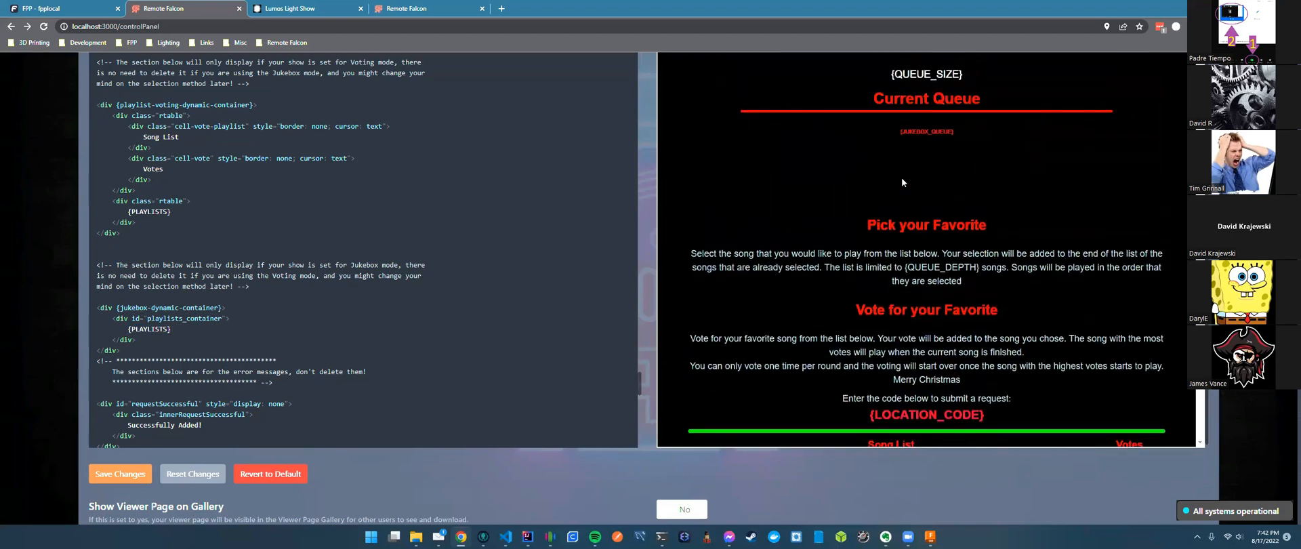
left_click(175, 246)
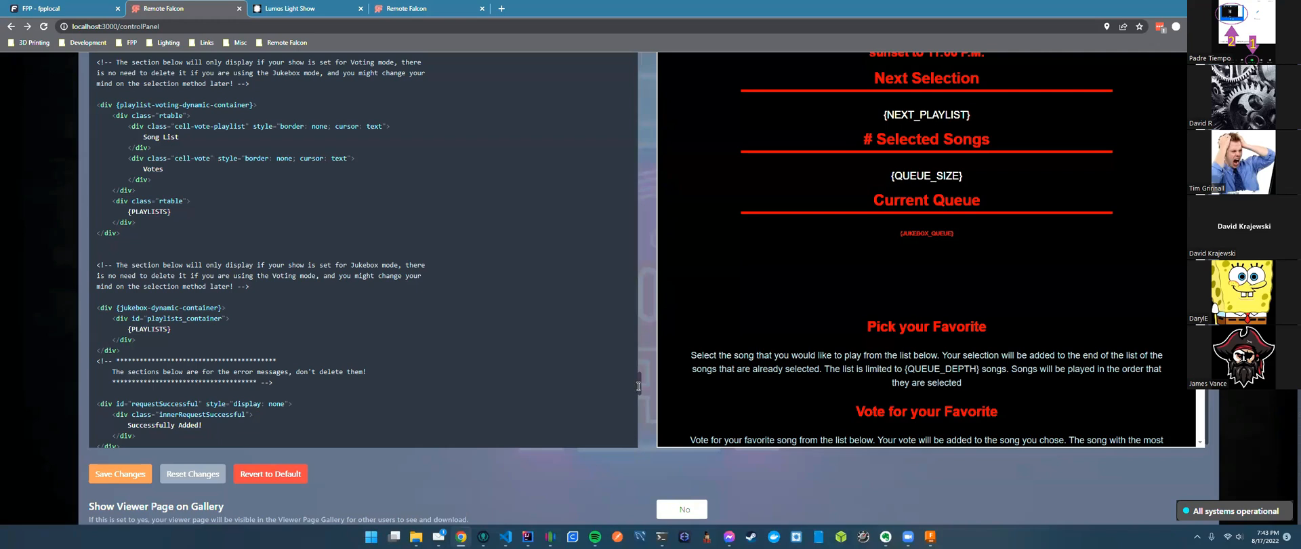
scroll(196, 256, "down", 2)
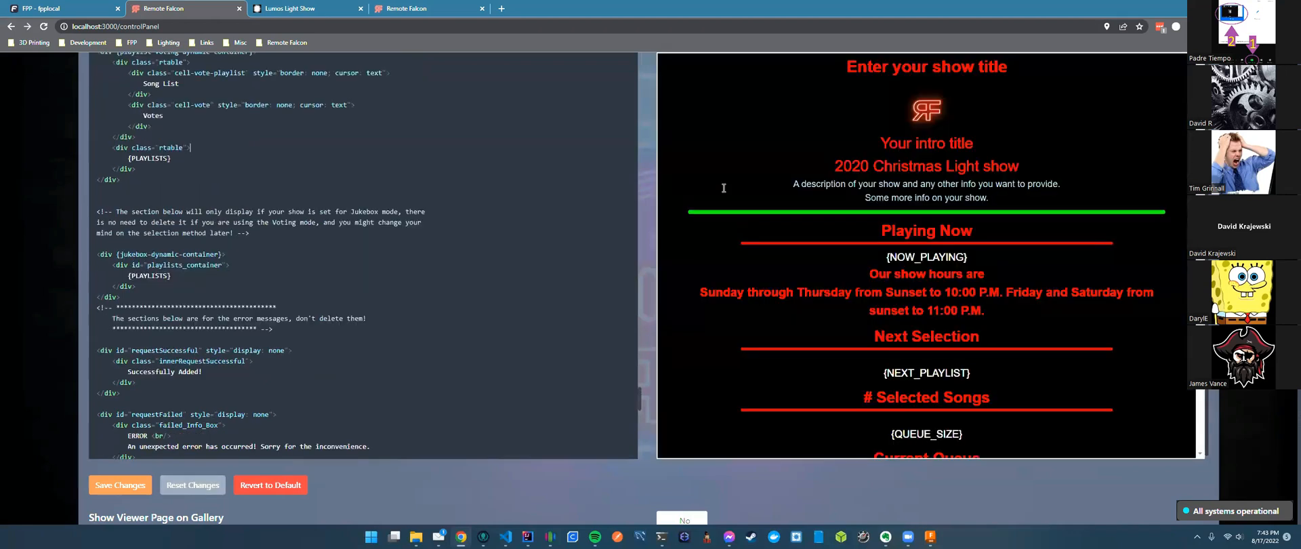
scroll(724, 188, "down", 3)
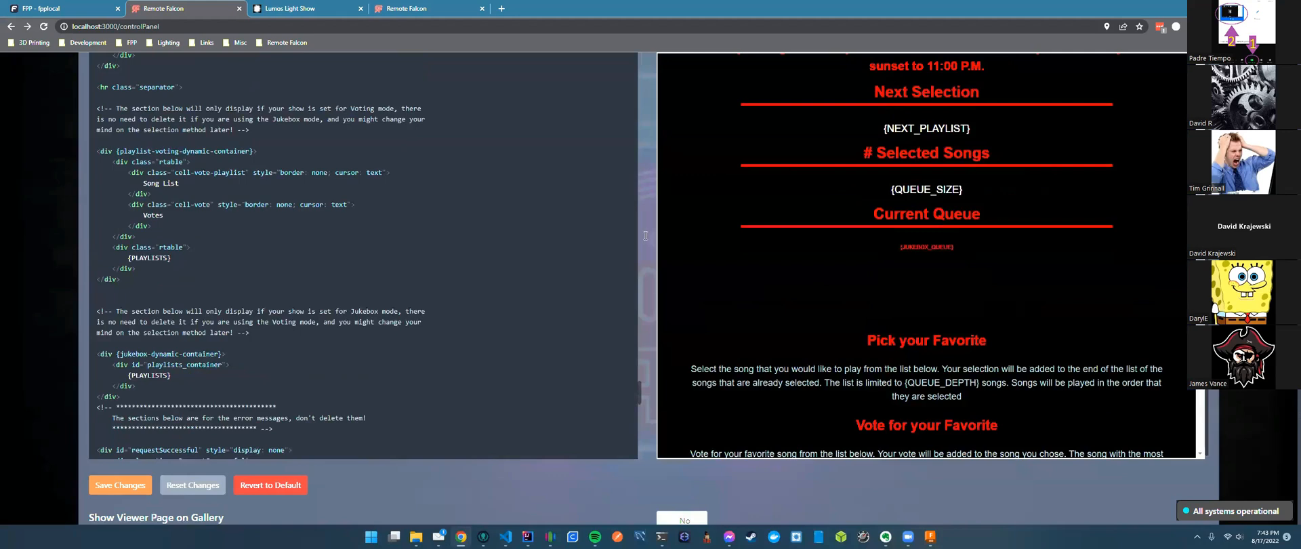
scroll(645, 235, "up", 3)
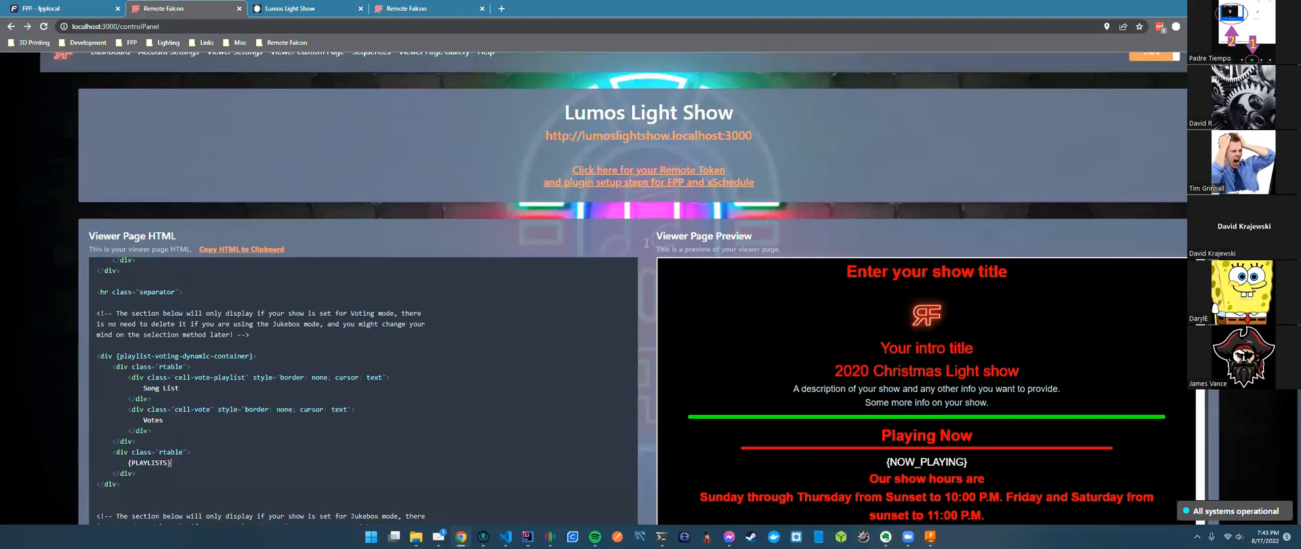
Scroll through the Viewer Page Gallery of other shows' shared designs.
scroll(643, 240, "up", 1)
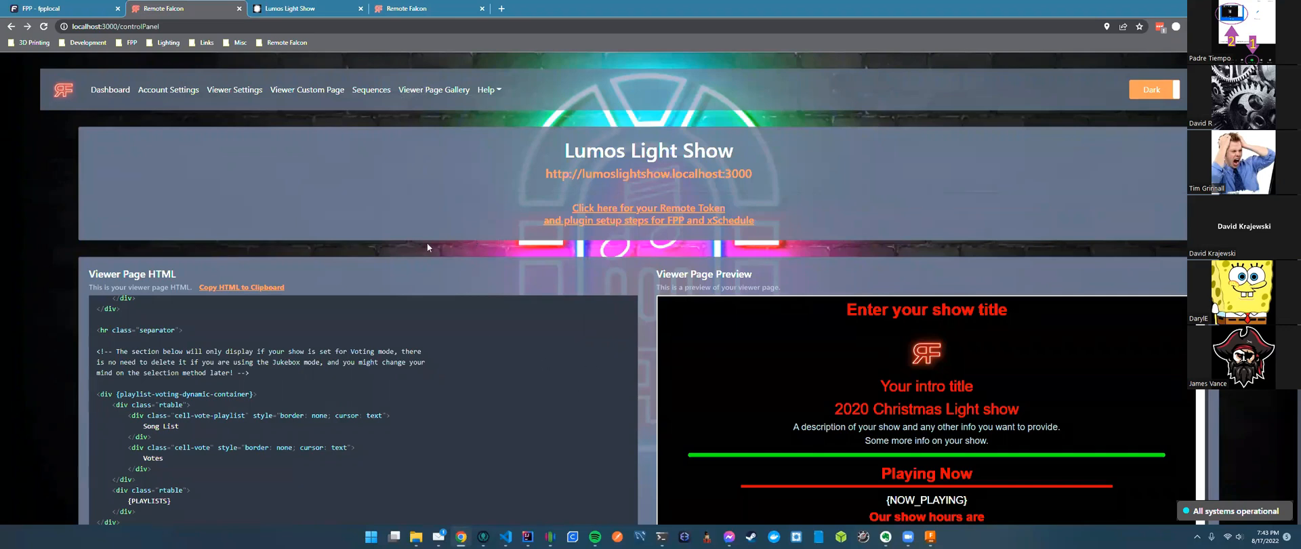
scroll(427, 244, "down", 1)
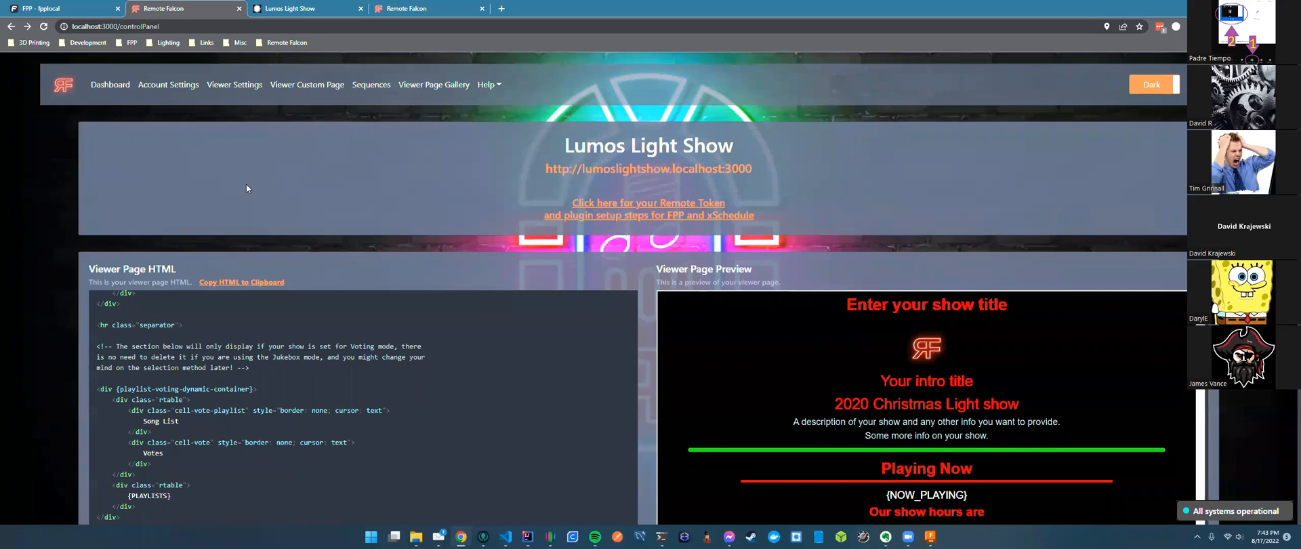
scroll(243, 190, "down", 1)
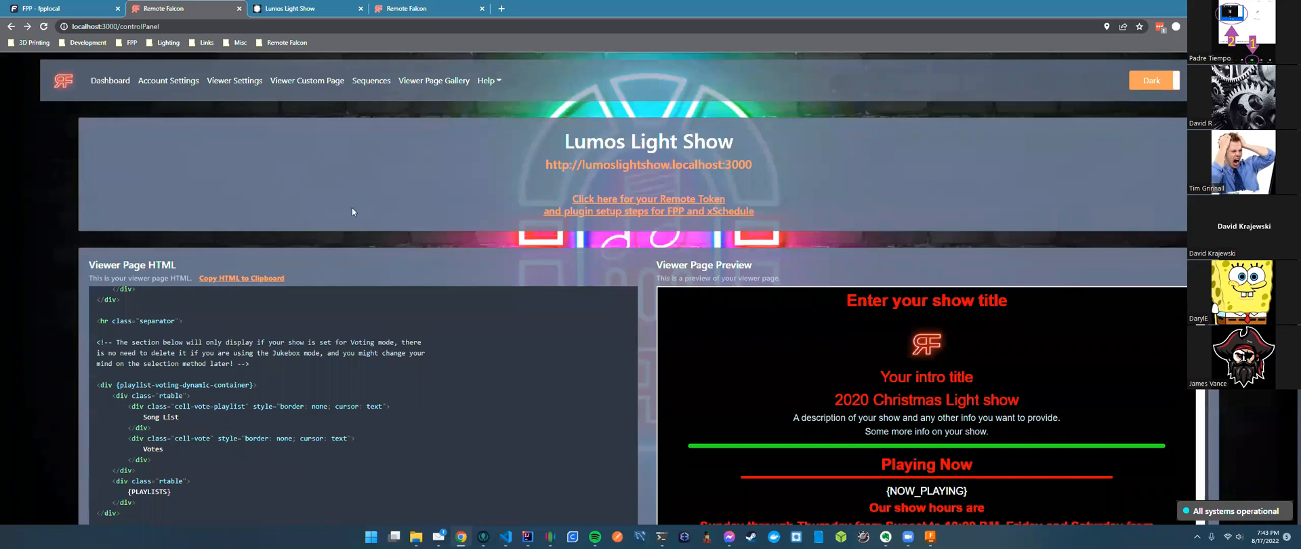
scroll(176, 183, "down", 3)
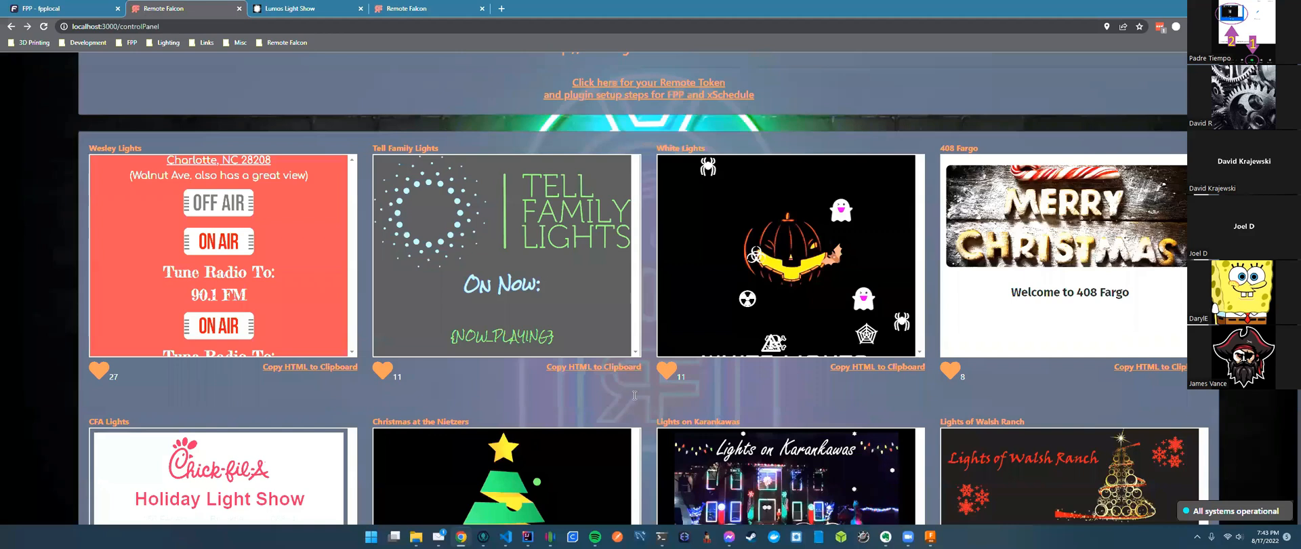
scroll(622, 395, "up", 2)
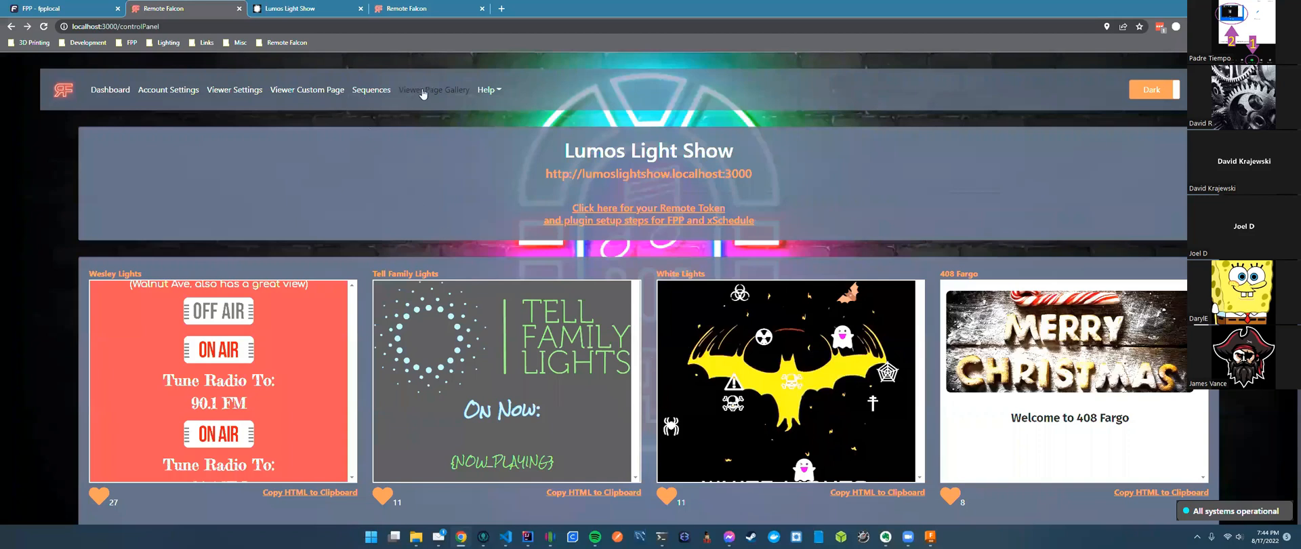
left_click(307, 90)
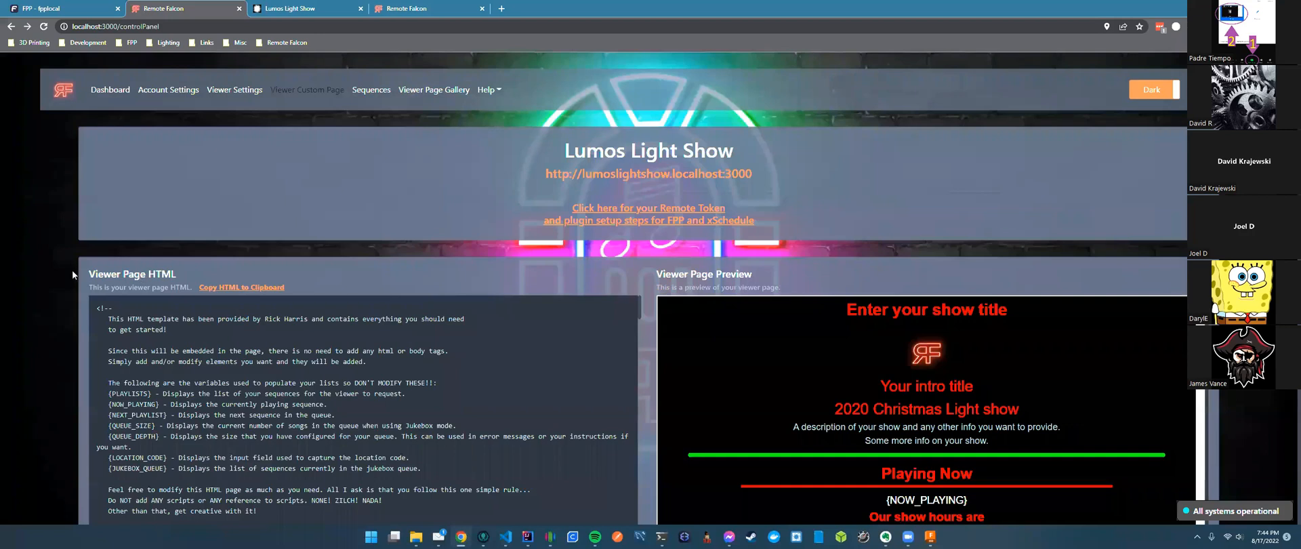
scroll(349, 303, "down", 15)
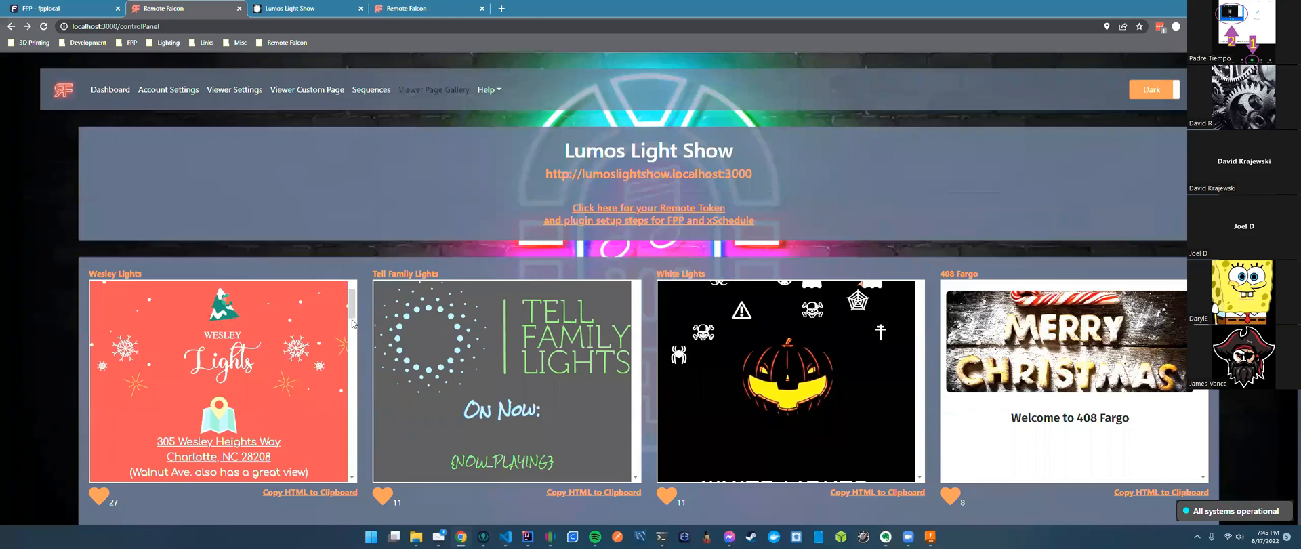
left_click(395, 245)
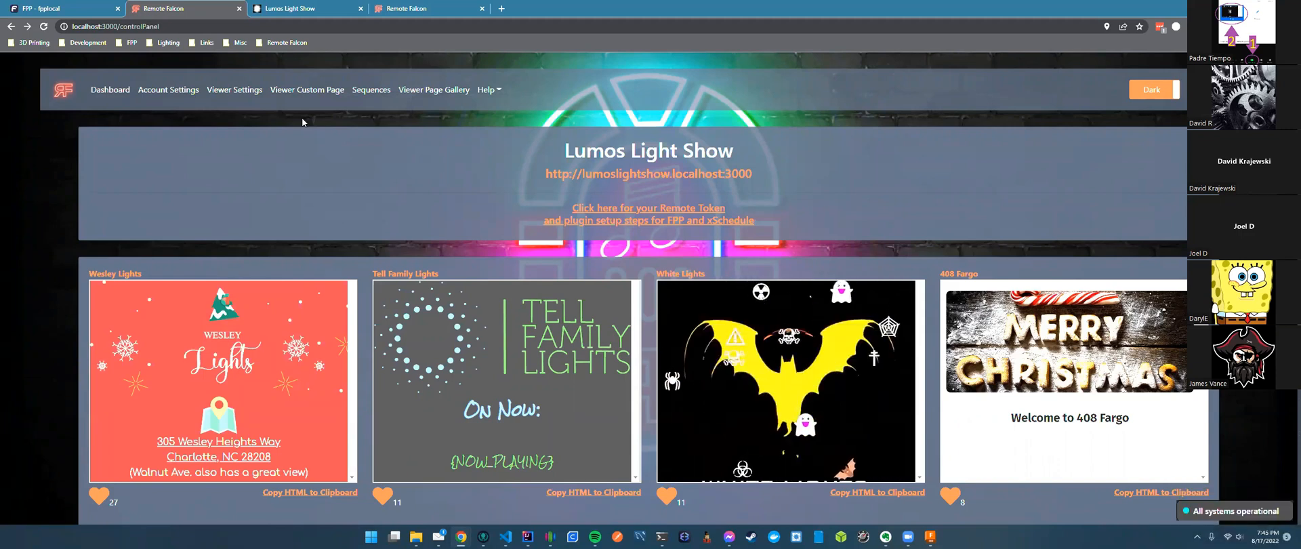
View viewer visit statistics on the Dashboard, then switch to FPP's Remote Falcon plugin page.
left_click(110, 89)
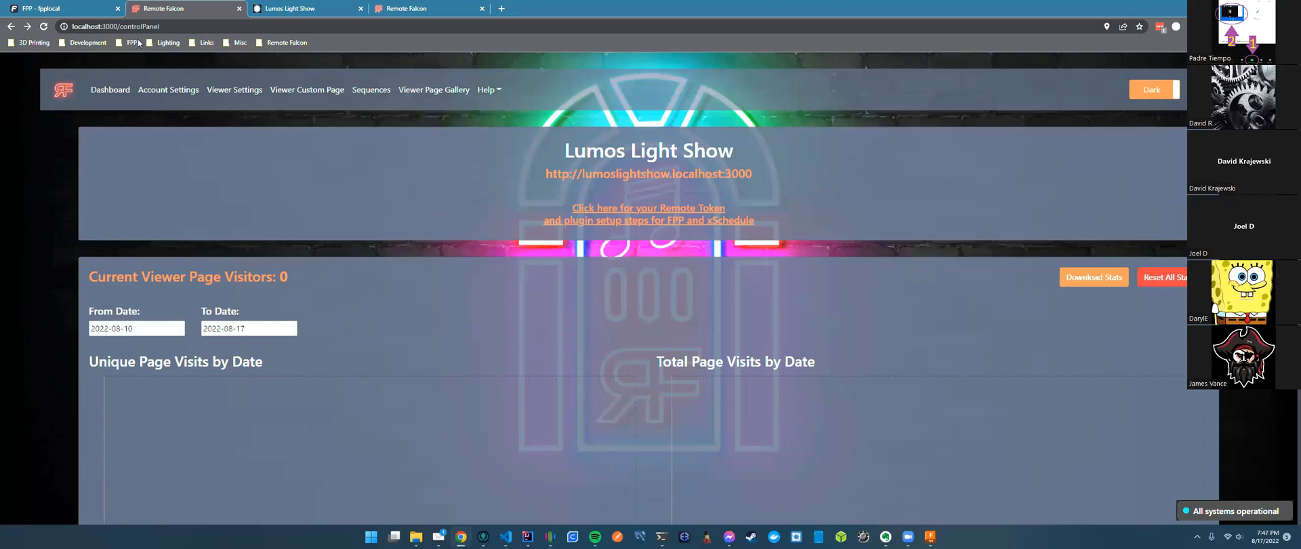
left_click(65, 12)
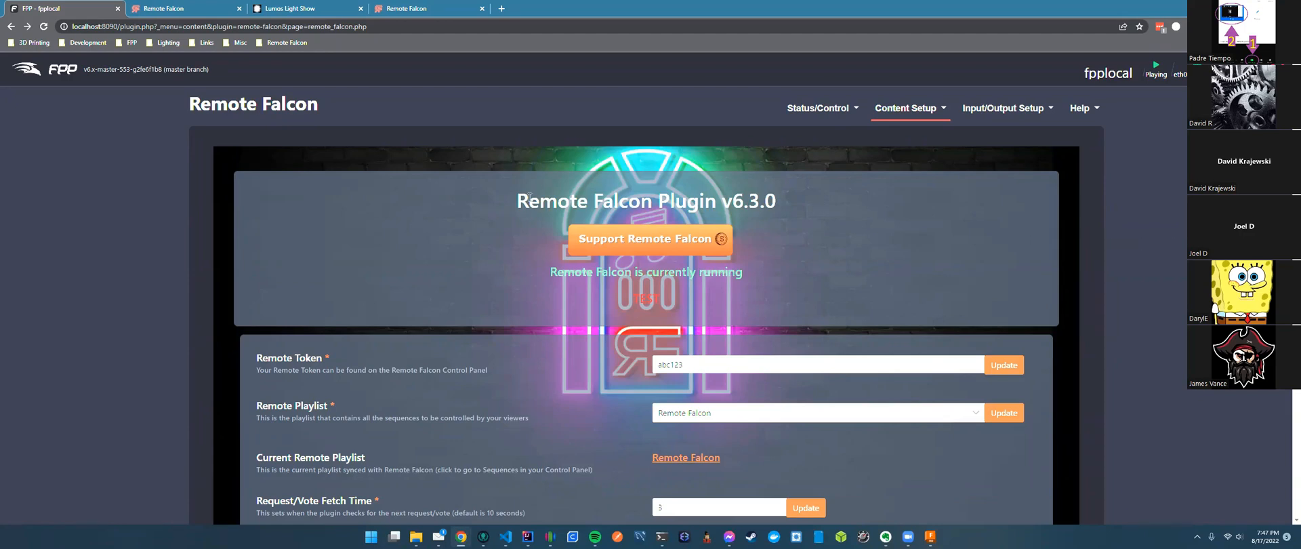
Inspect the Remote Falcon plugin settings fields, briefly checking the control panel tab.
triple_click(317, 103)
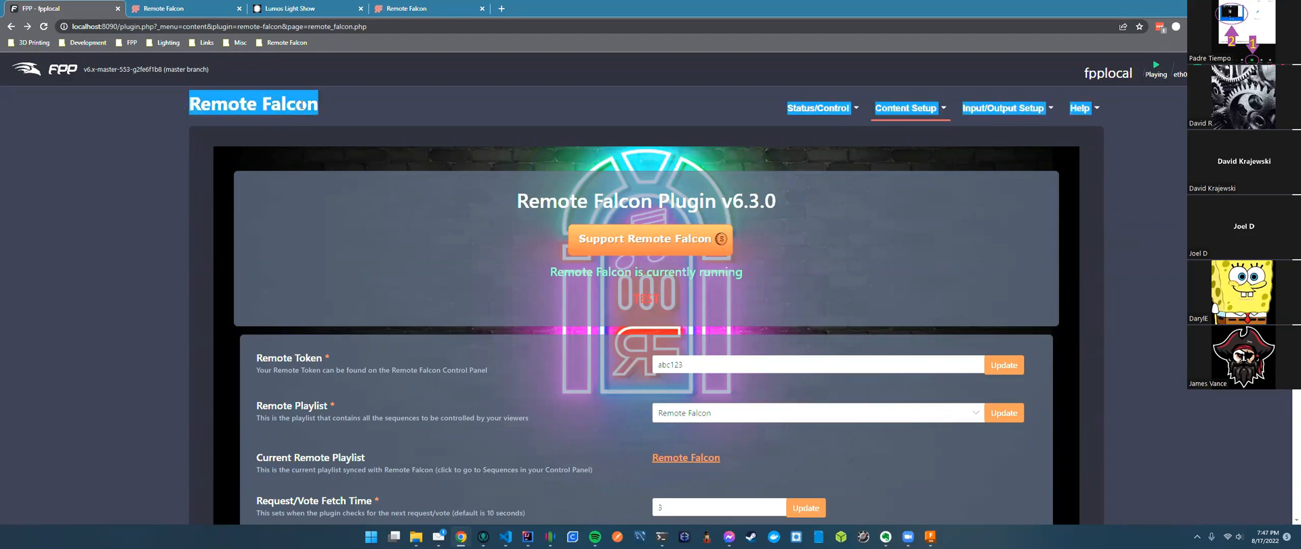
left_click(329, 84)
triple_click(319, 105)
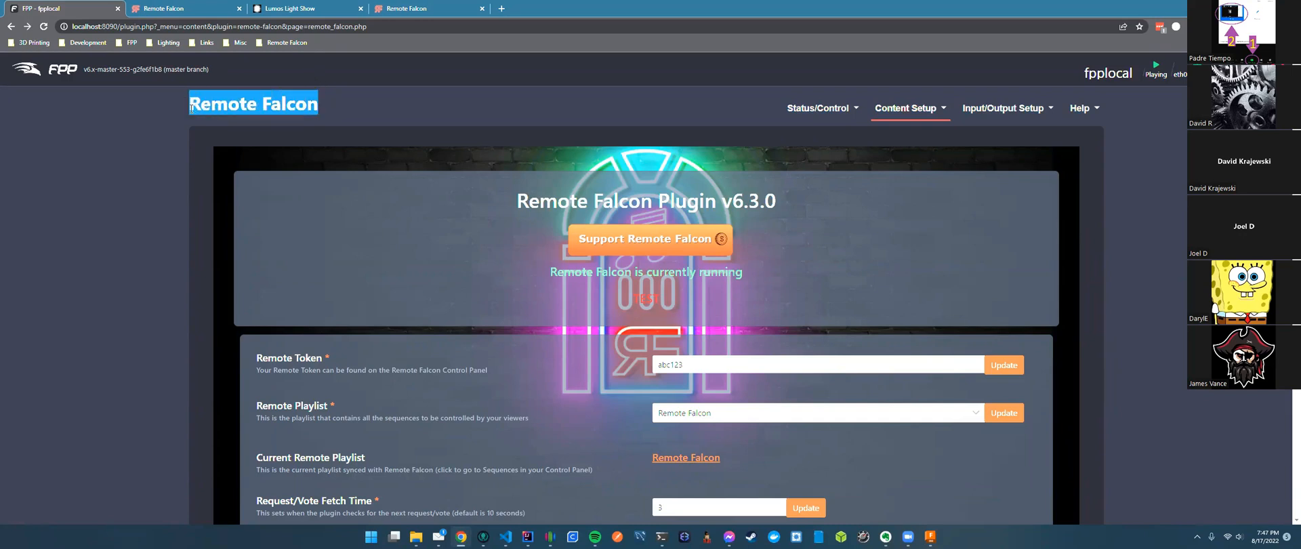
left_click(353, 108)
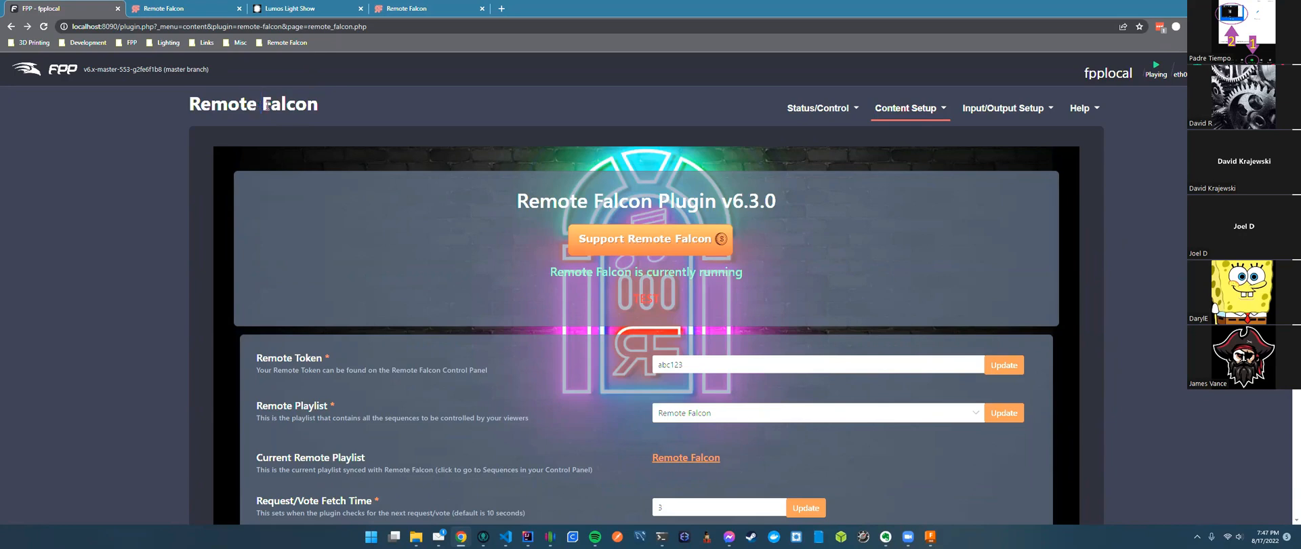
left_click(171, 9)
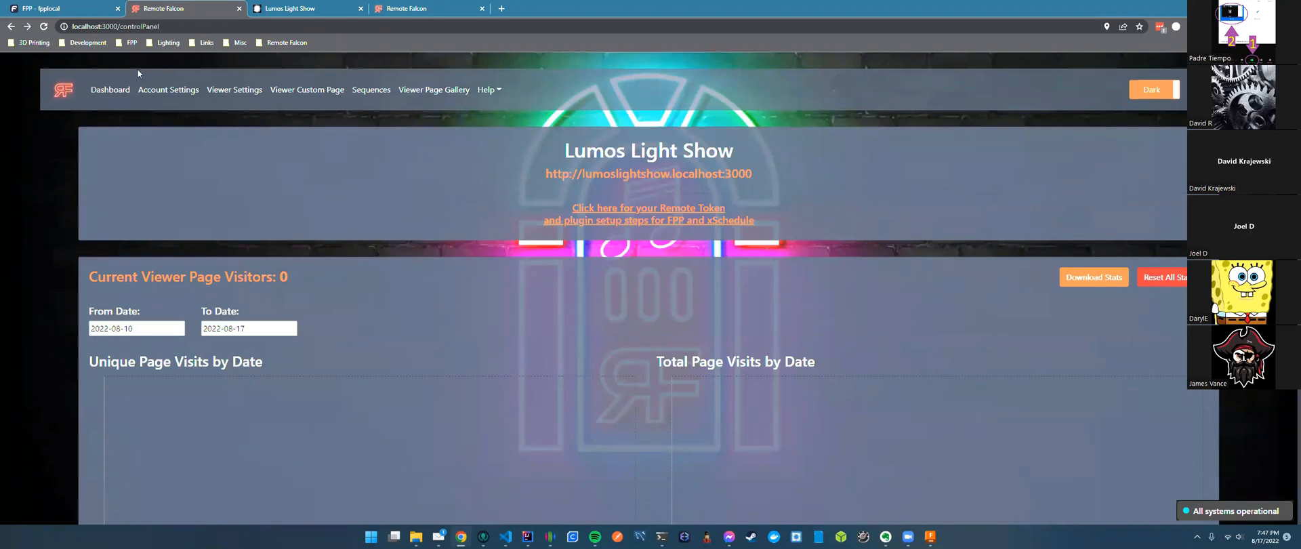
left_click(48, 9)
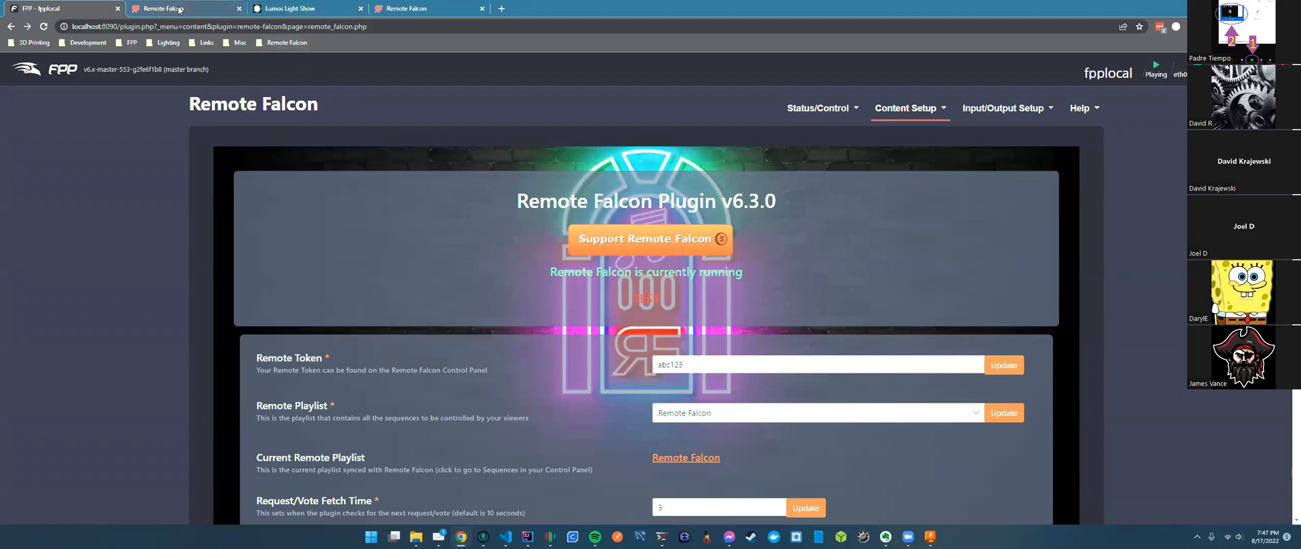
Point out the request/vote fetch time of 3 seconds, then return to the Remote Falcon dashboard.
scroll(317, 112, "down", 2)
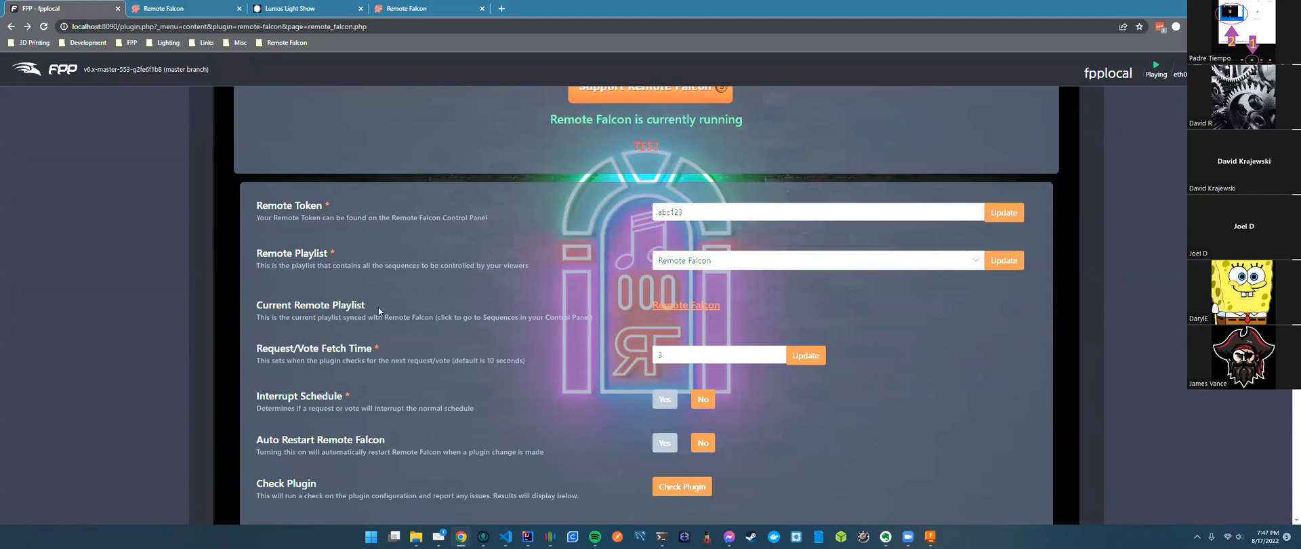
left_click_drag(665, 356, 431, 351)
left_click(409, 348)
left_click(169, 8)
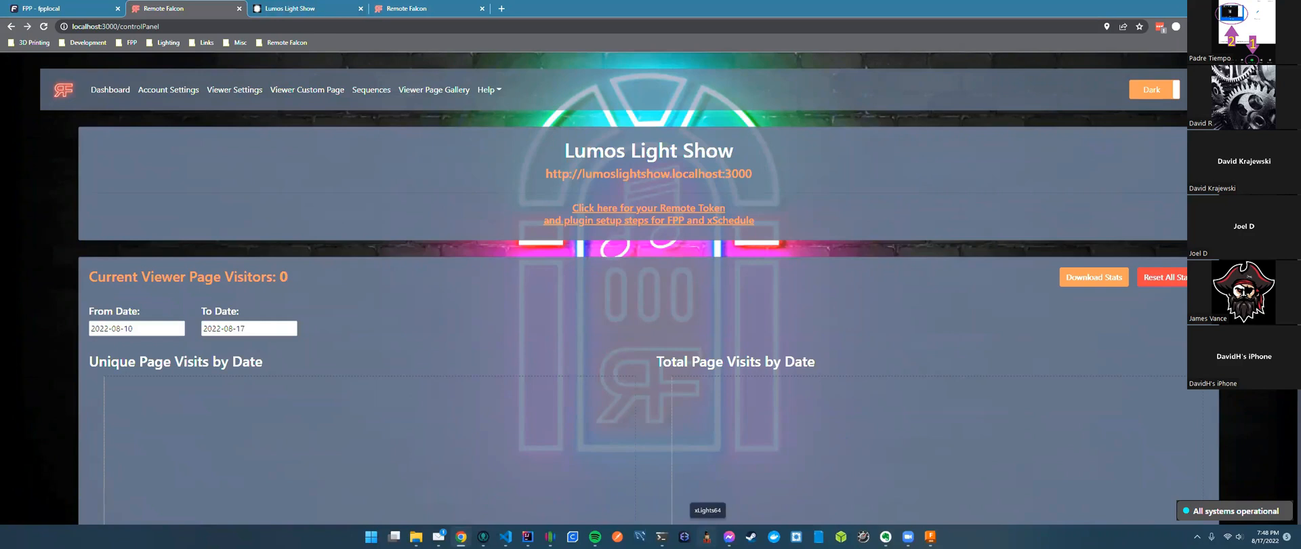
left_click(707, 536)
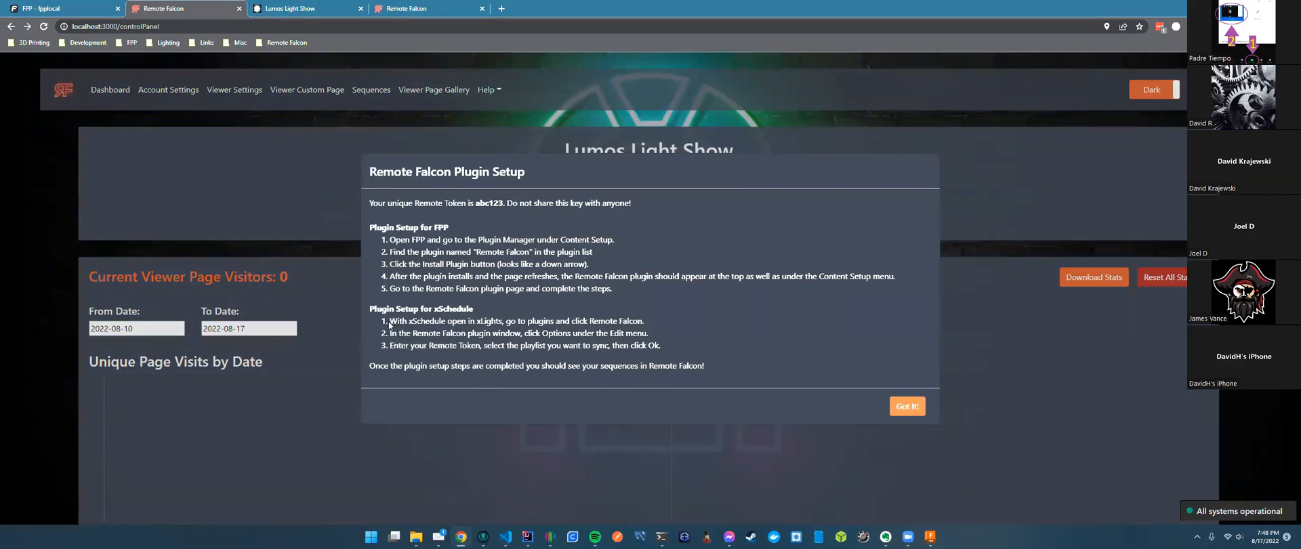
left_click_drag(391, 320, 590, 324)
left_click(648, 323)
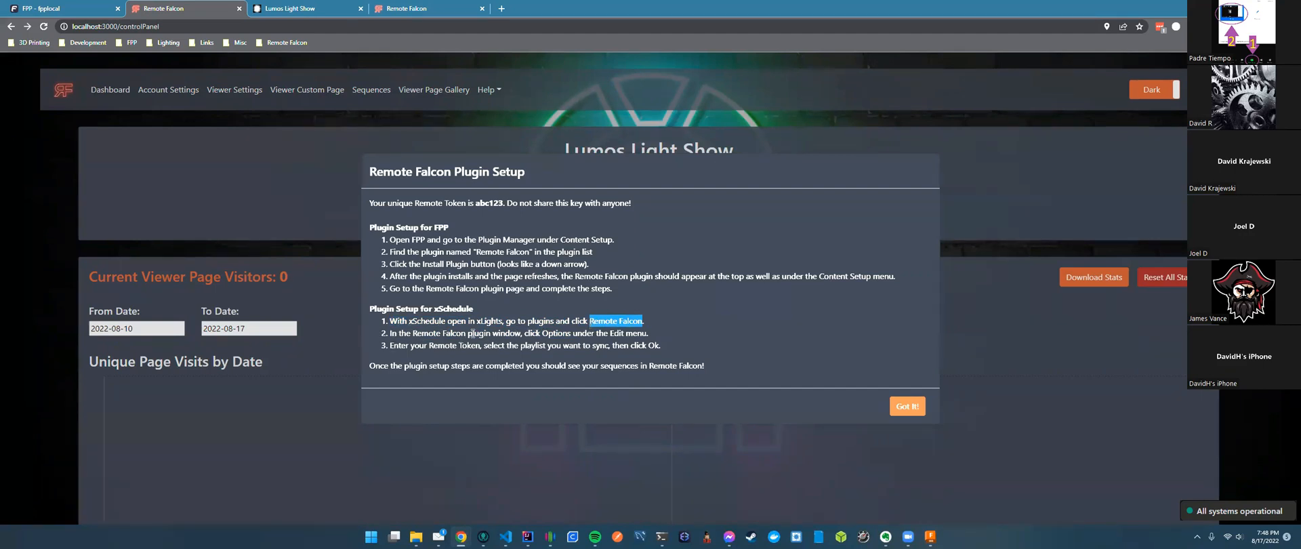
left_click_drag(541, 332, 610, 333)
left_click(637, 333)
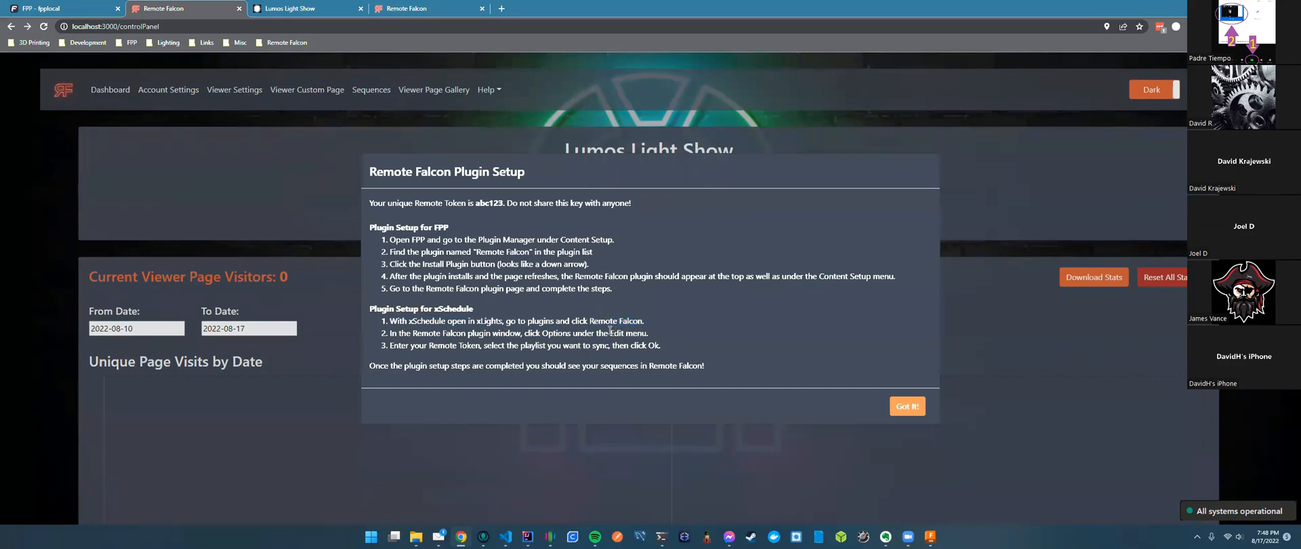
left_click_drag(429, 345, 479, 346)
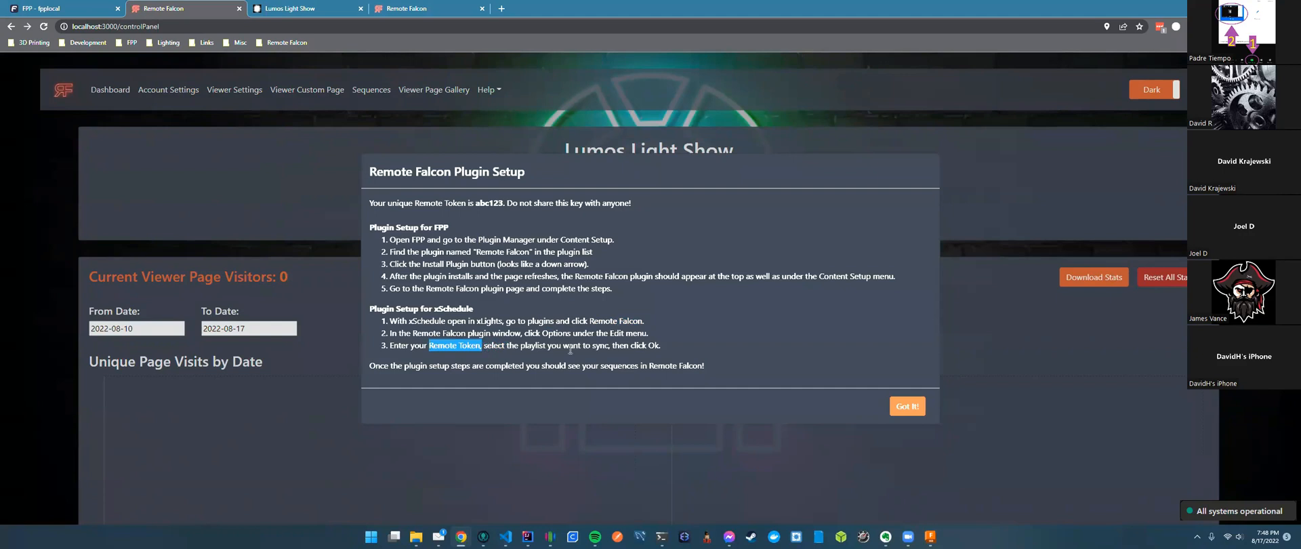
left_click(611, 347)
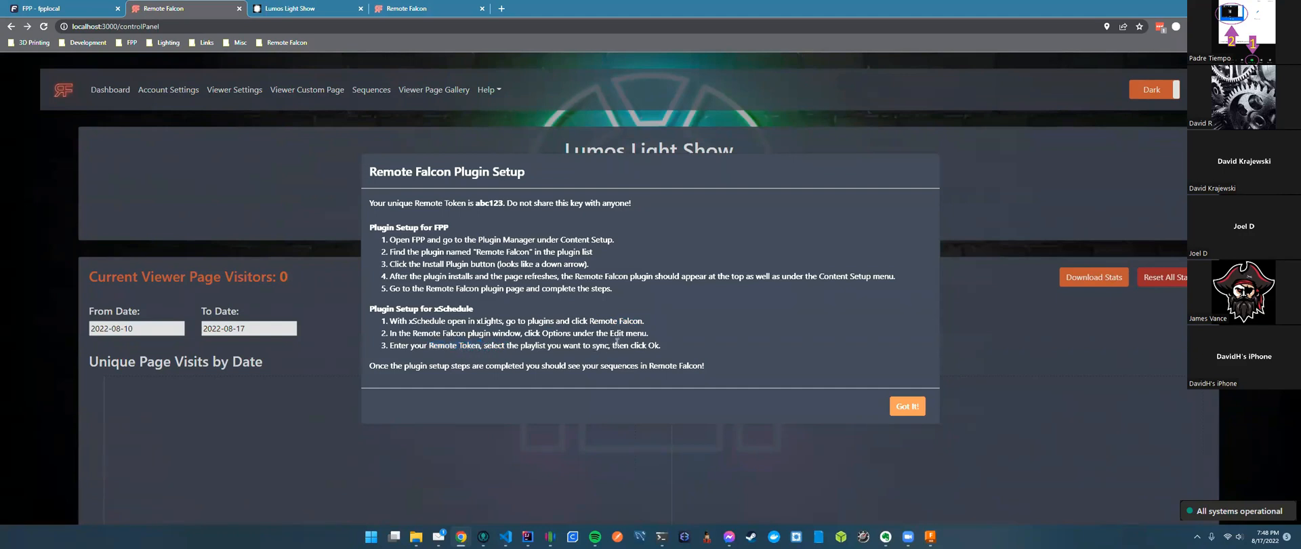
left_click(908, 404)
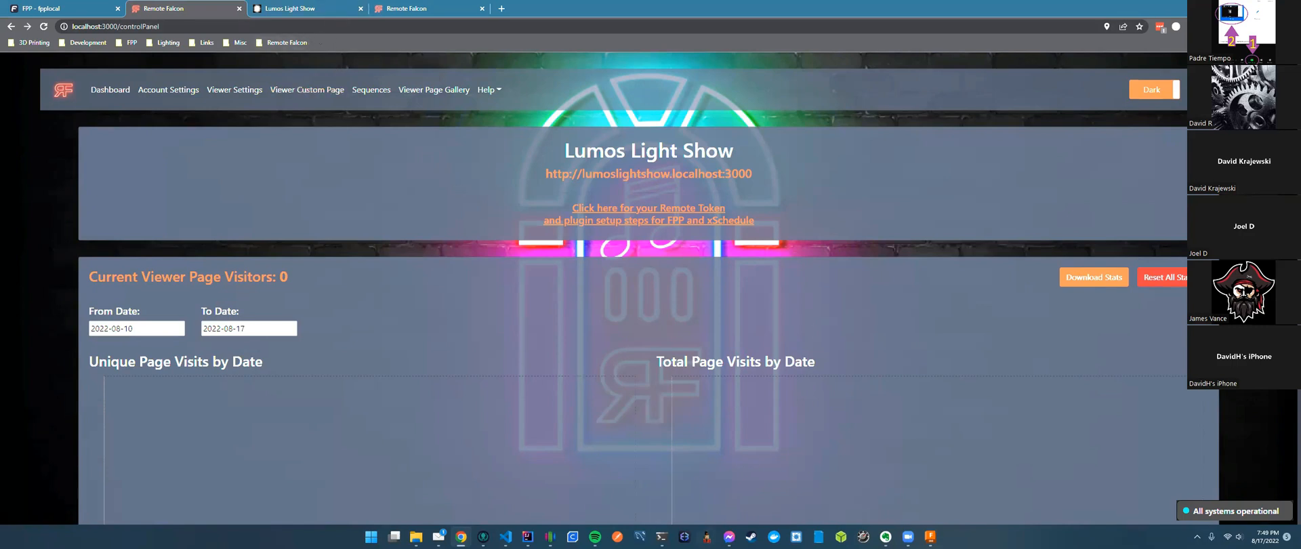
Review the Viewer Control setting in Remote Falcon's Viewer Settings.
left_click(707, 536)
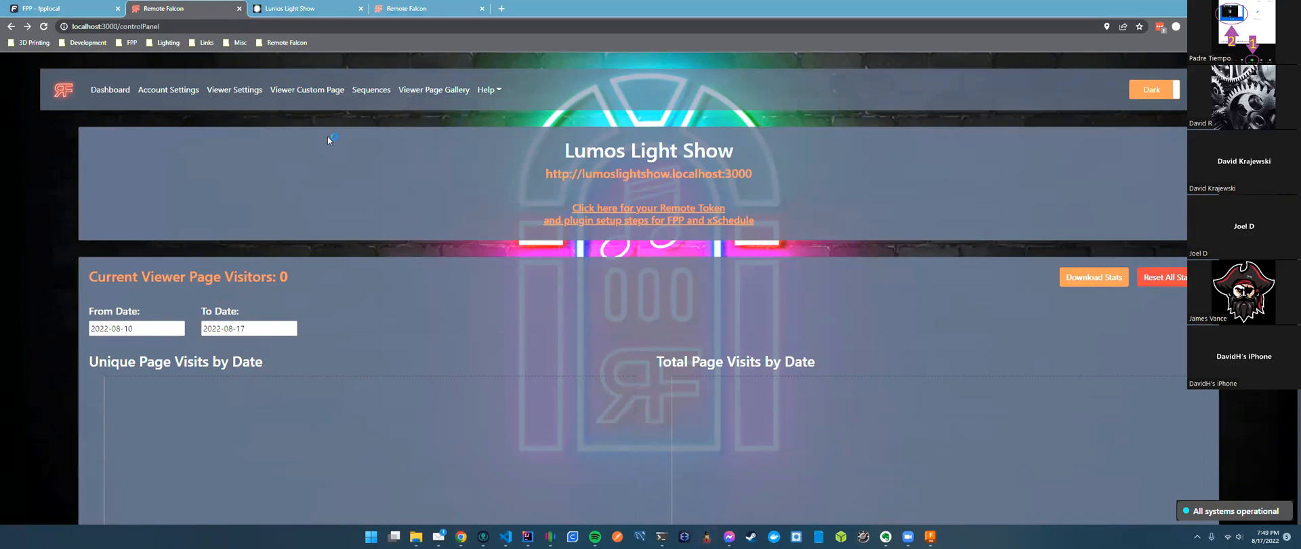
left_click(307, 89)
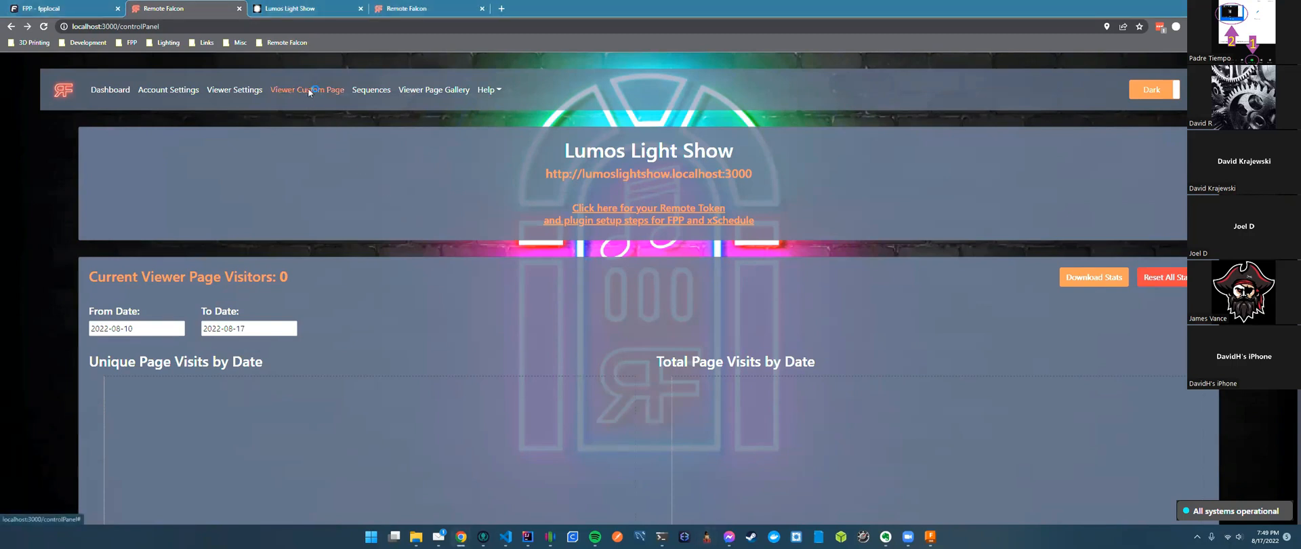
left_click(235, 90)
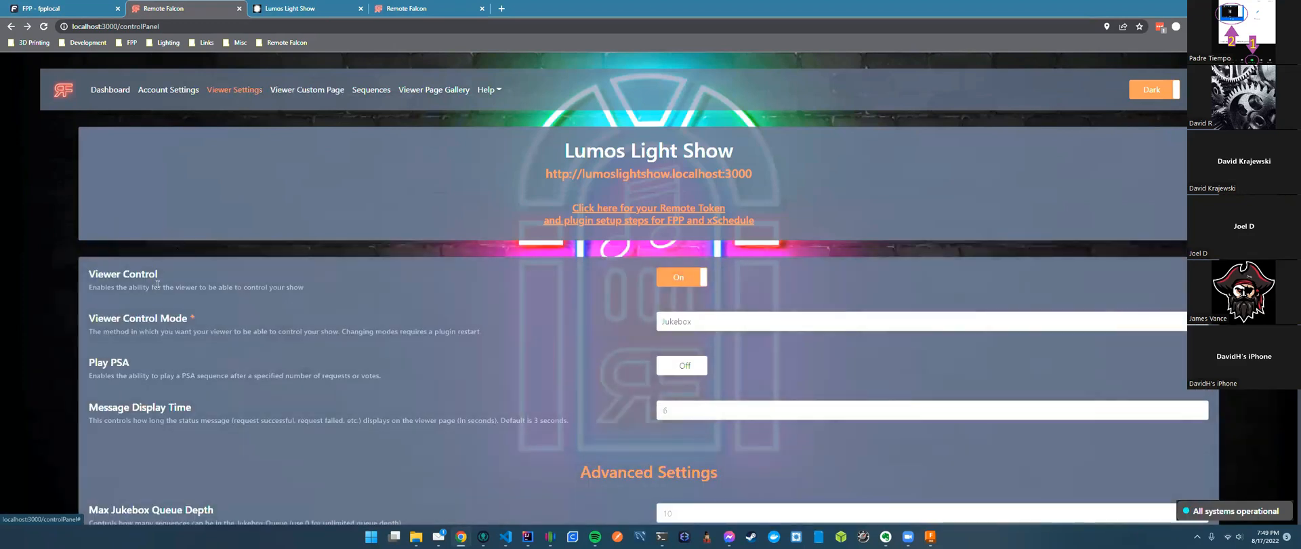
left_click_drag(158, 275, 89, 274)
left_click(227, 212)
Return to FPP's Remote Falcon plugin page and scroll back to the top, reaching the Status/Control menu.
left_click(61, 9)
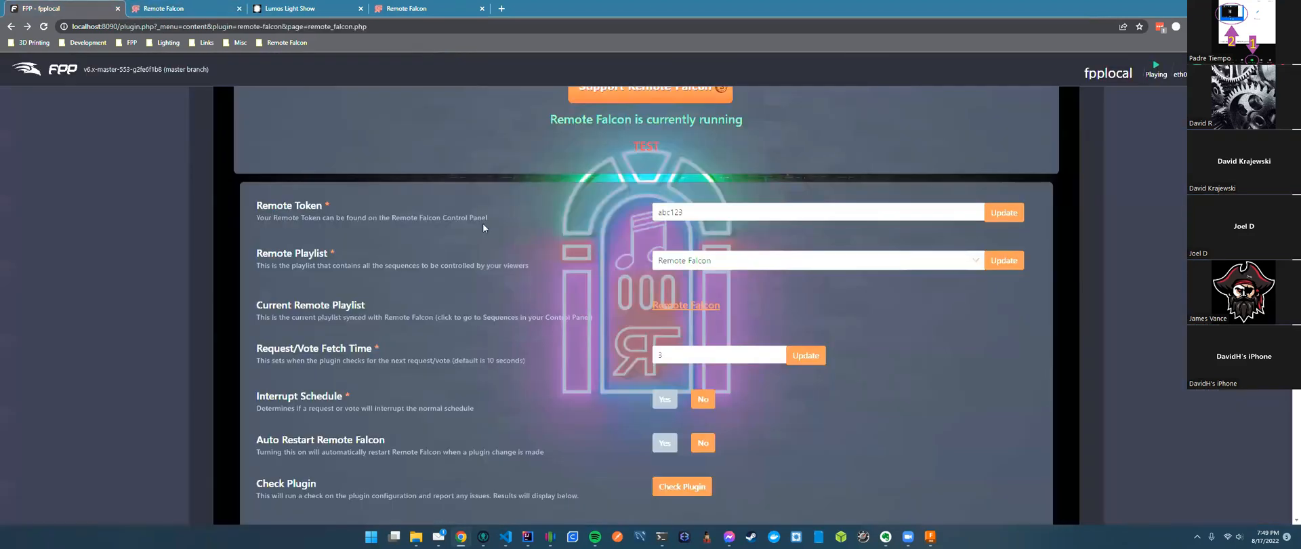
scroll(657, 328, "down", 3)
scroll(630, 335, "up", 5)
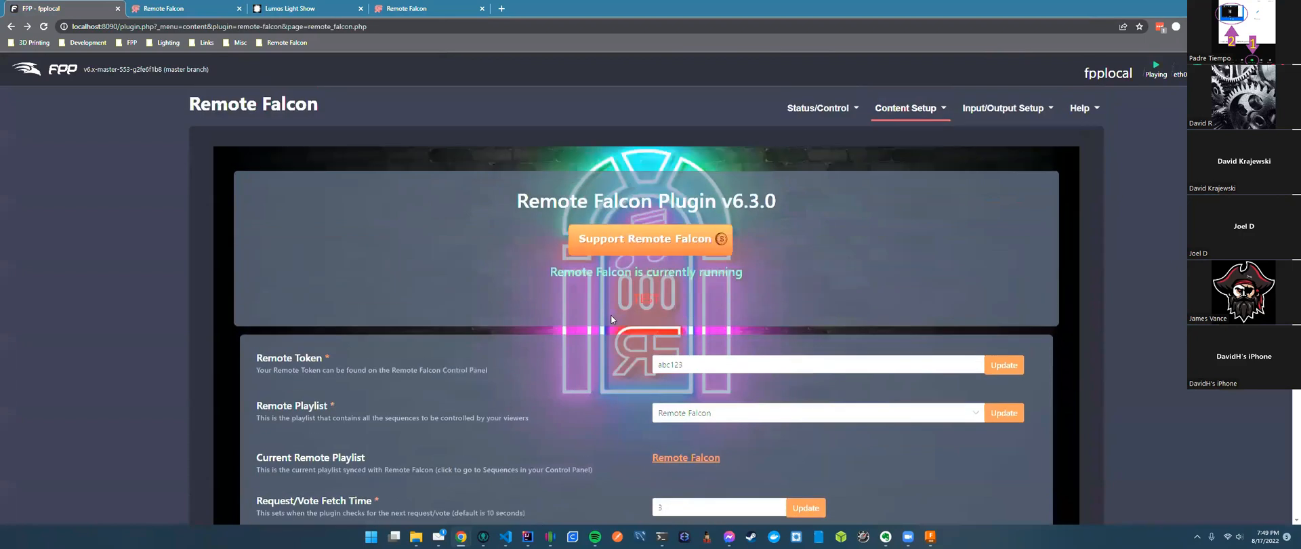
scroll(611, 315, "down", 8)
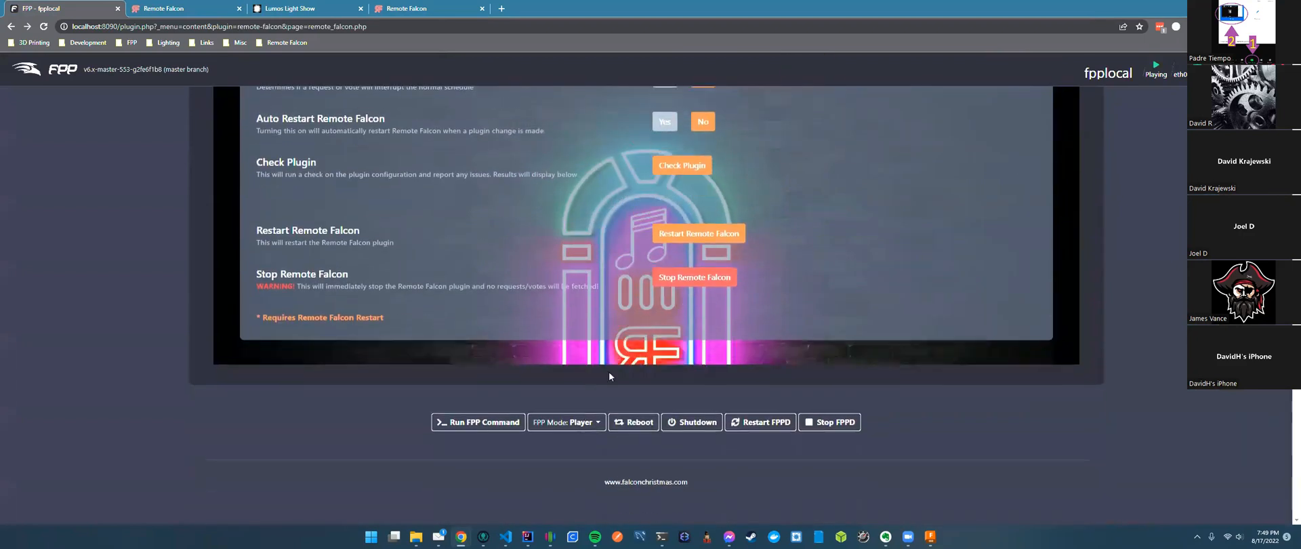
left_click(485, 416)
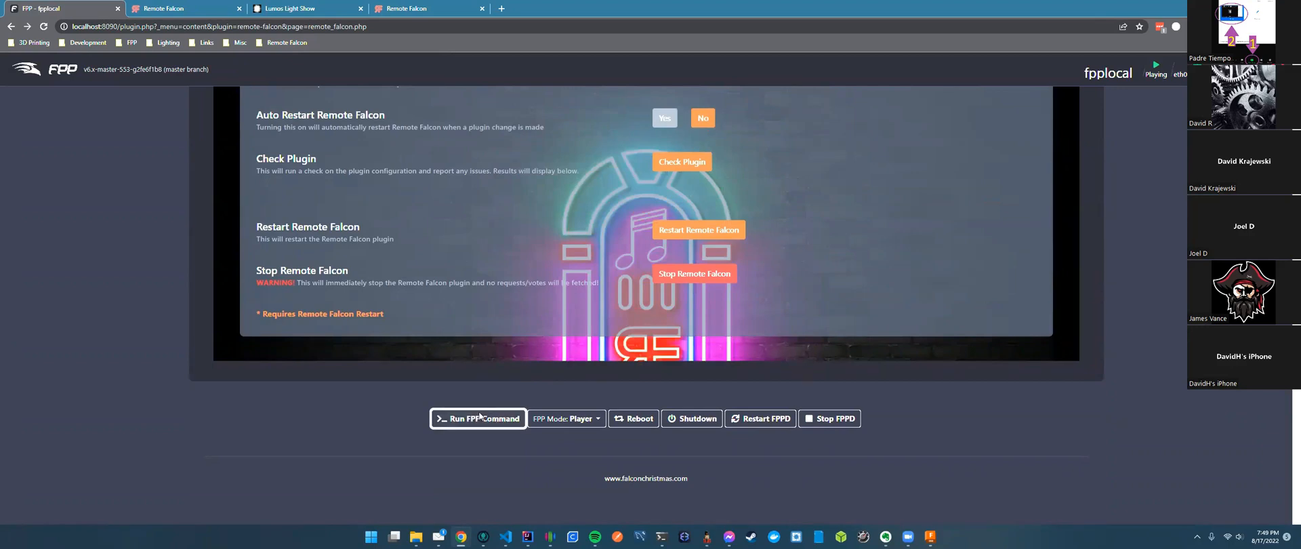
scroll(471, 372, "up", 10)
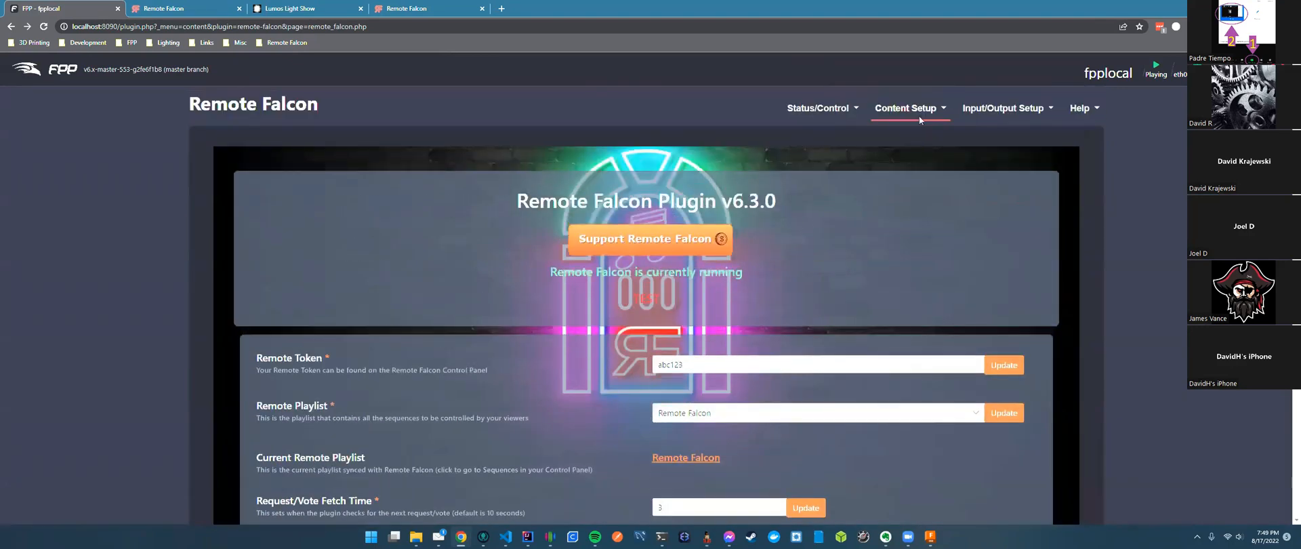
mouse_move(825, 113)
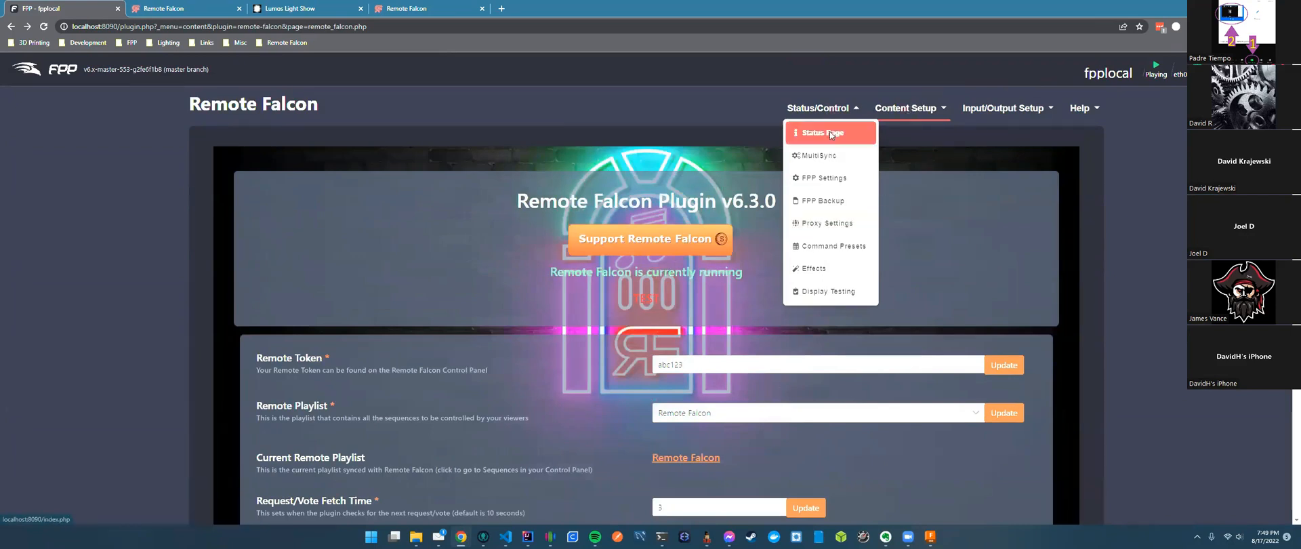
Go to the Status Page, browse the Run FPP Command list, then cancel without running anything.
left_click(829, 132)
scroll(567, 391, "down", 1)
left_click(481, 419)
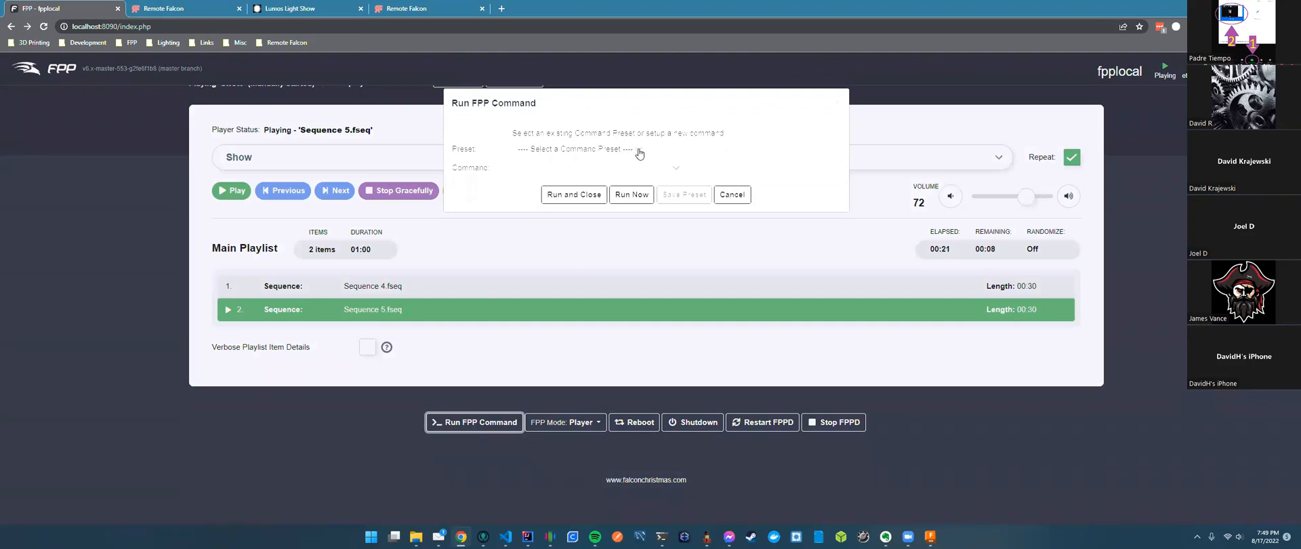
left_click(666, 168)
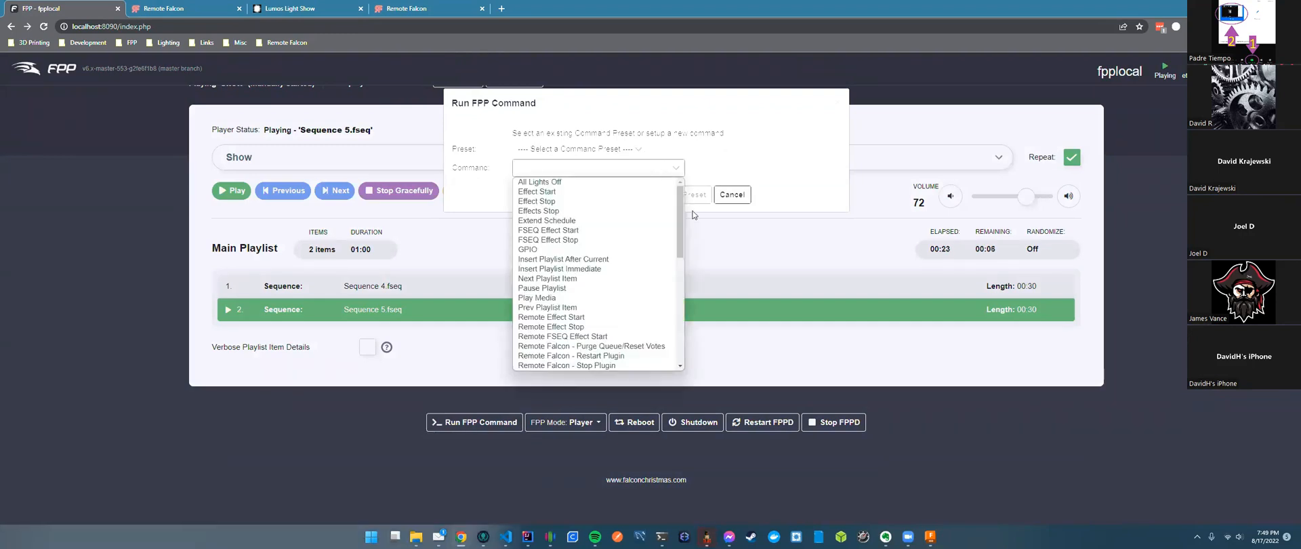
scroll(676, 244, "down", 4)
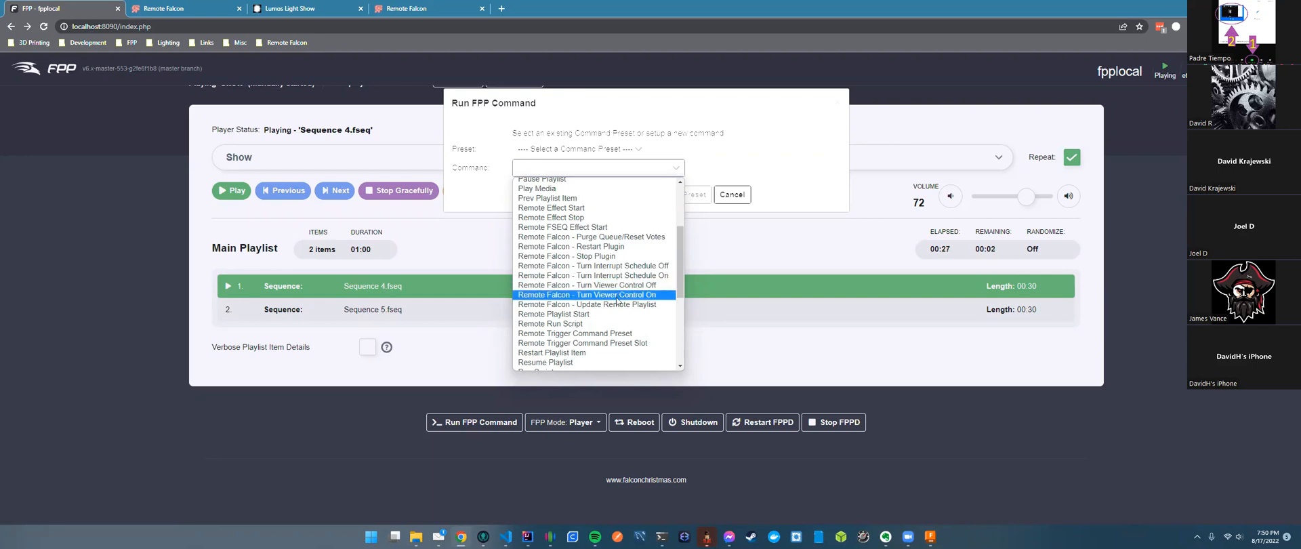
left_click(622, 266)
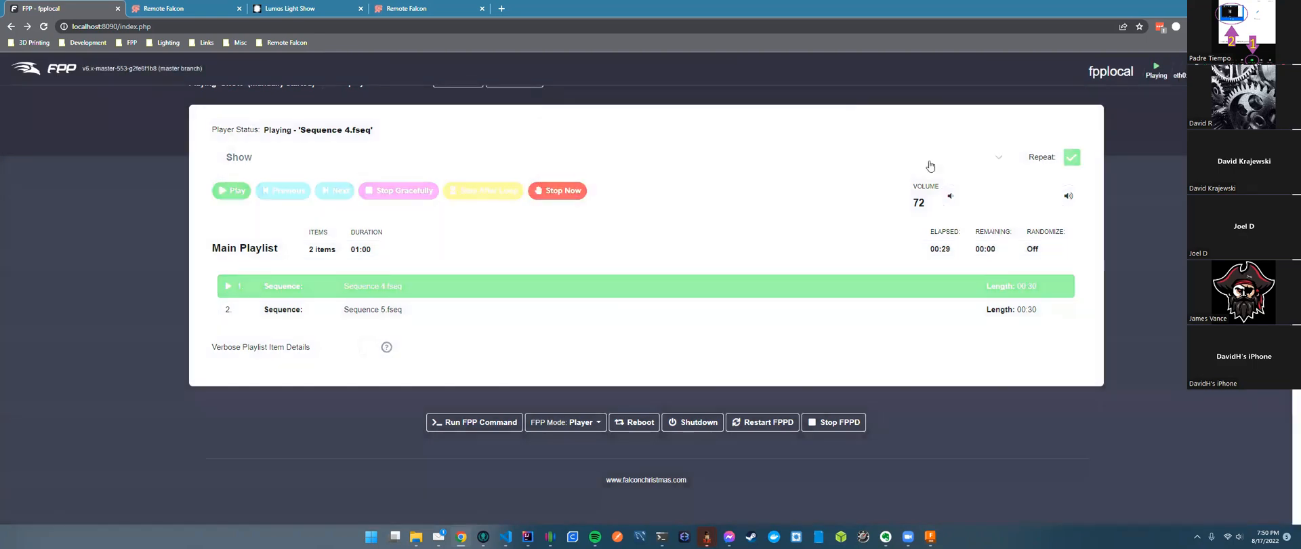
scroll(926, 166, "up", 1)
left_click(935, 107)
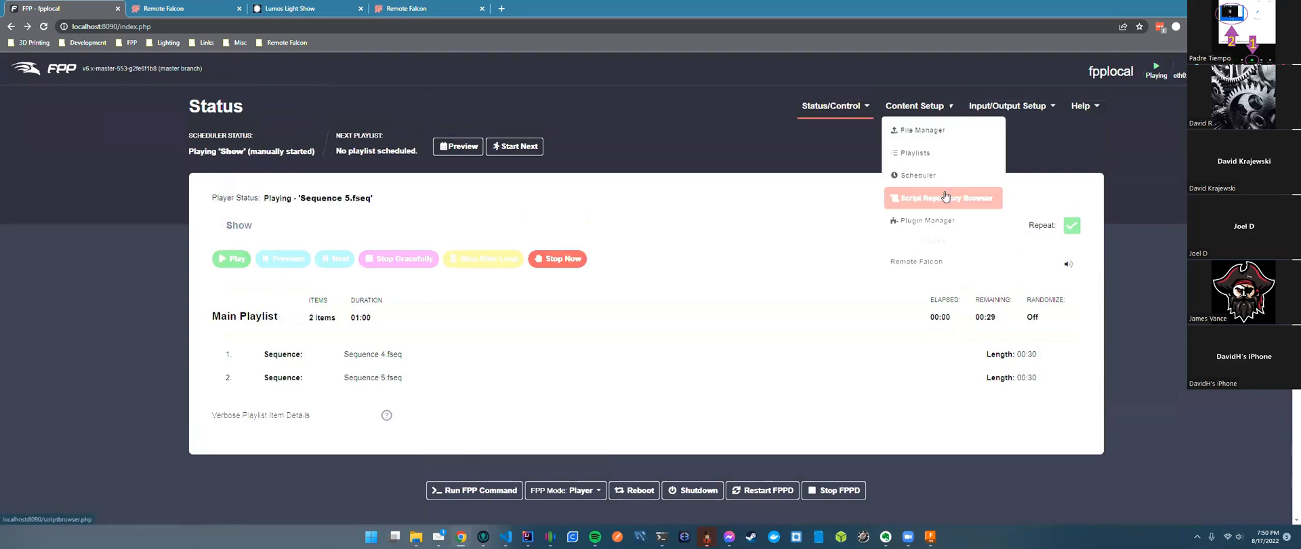
Add a scheduler entry of type Playlist that runs the Show playlist.
left_click(925, 154)
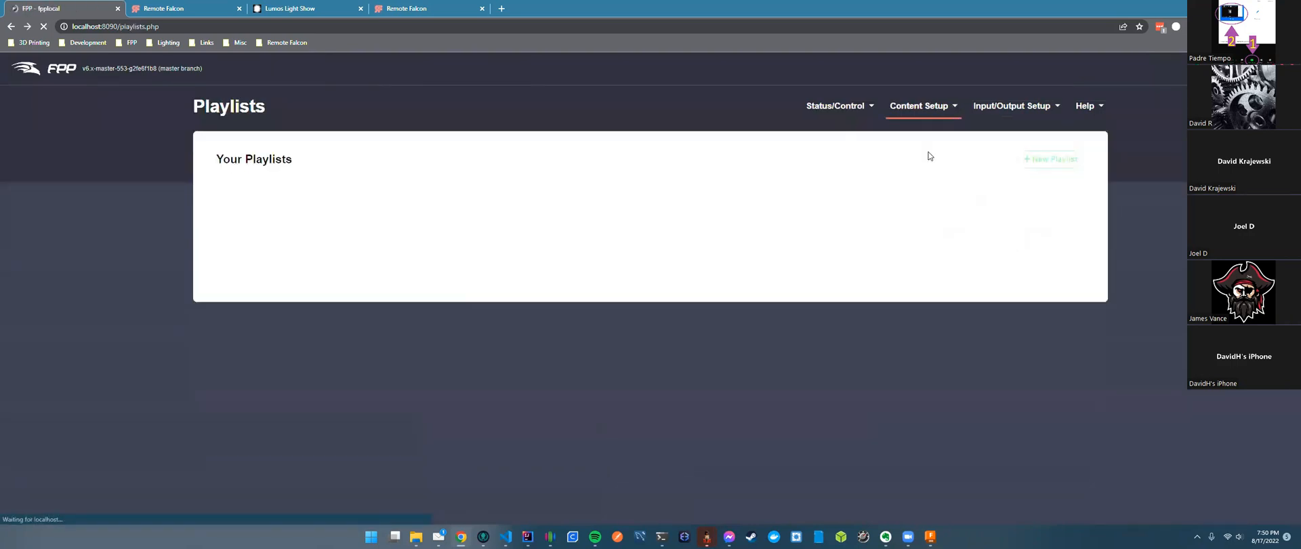
left_click(923, 106)
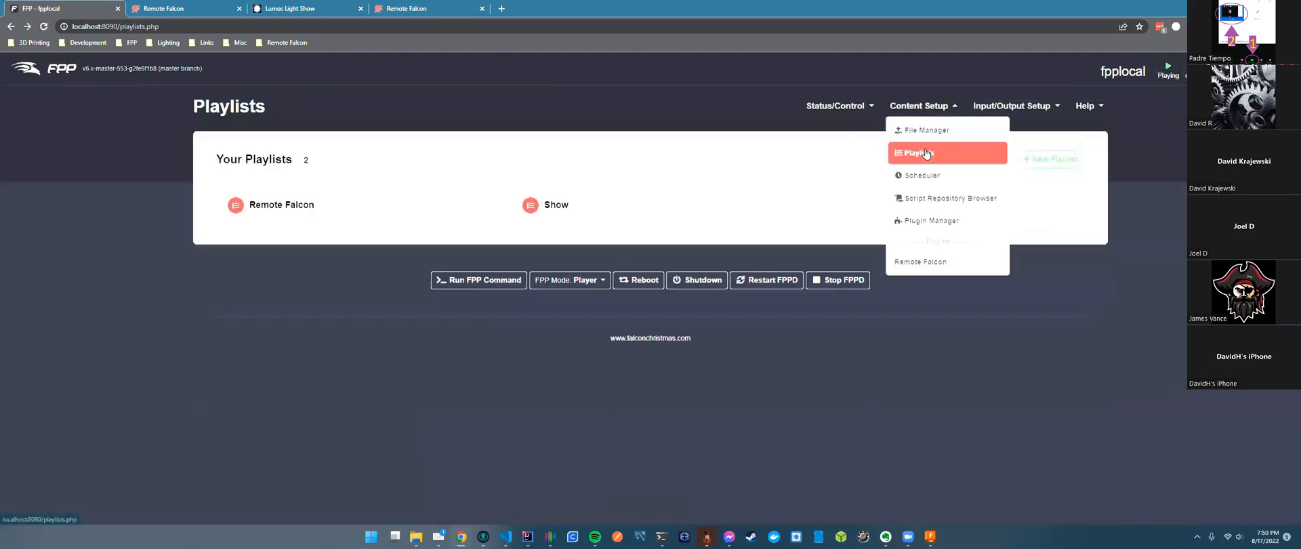
left_click(923, 176)
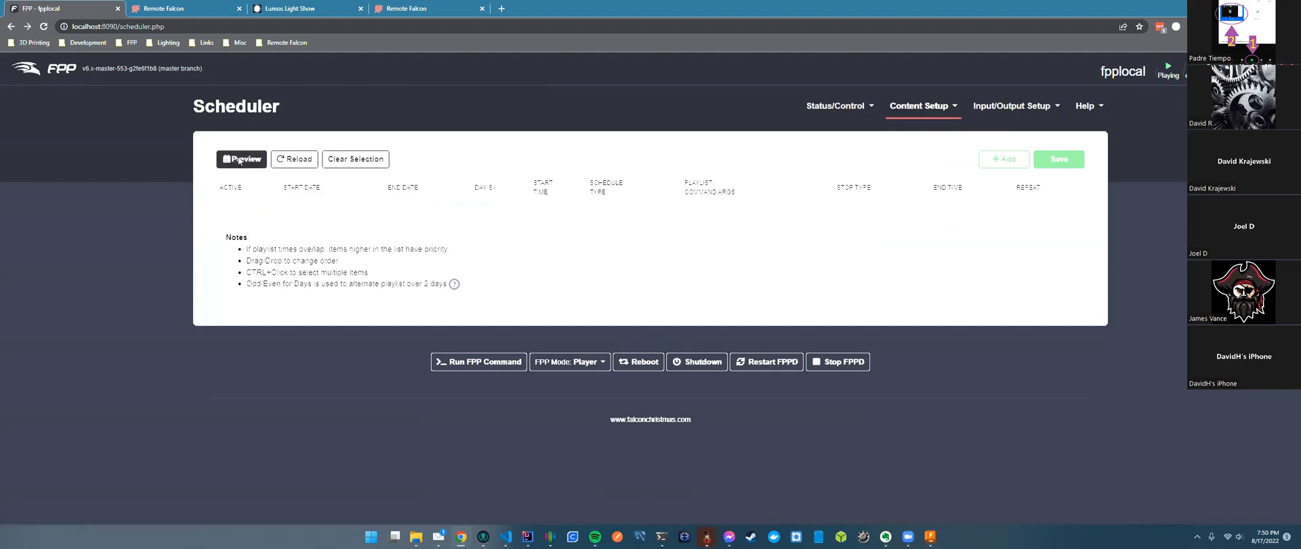
left_click(1003, 158)
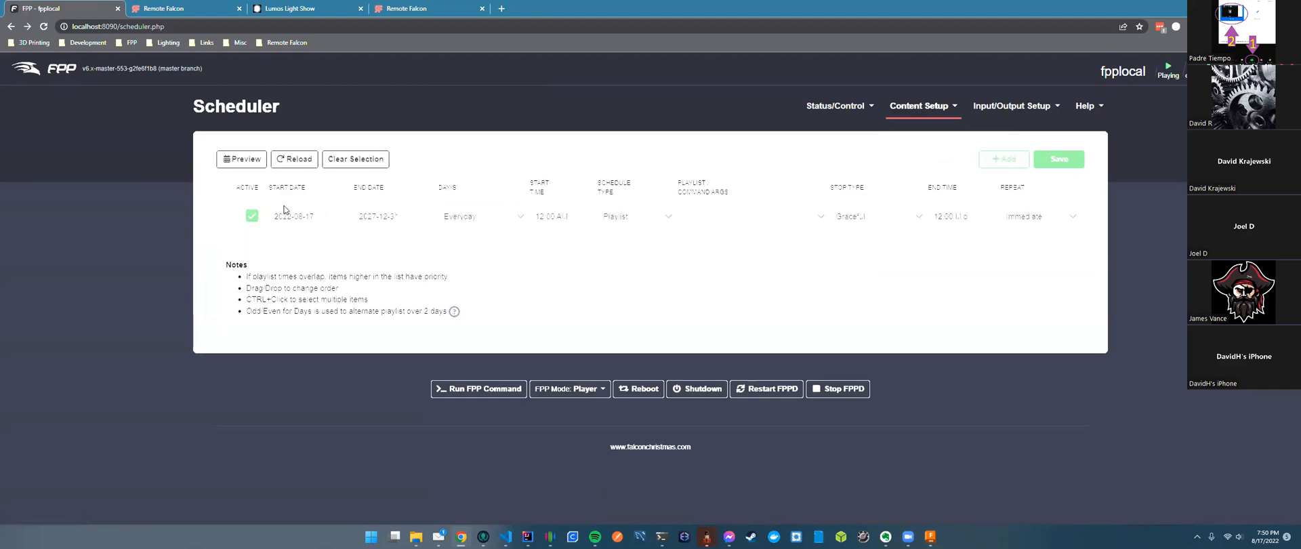
left_click(666, 218)
left_click(657, 229)
left_click(635, 217)
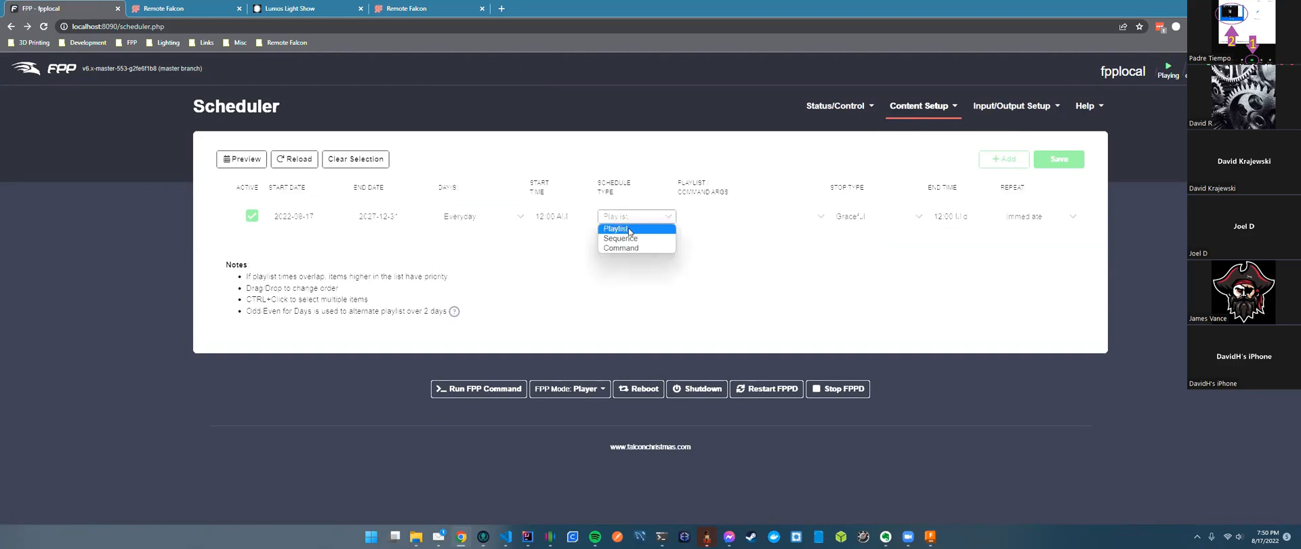
left_click(633, 228)
left_click(734, 217)
left_click(732, 238)
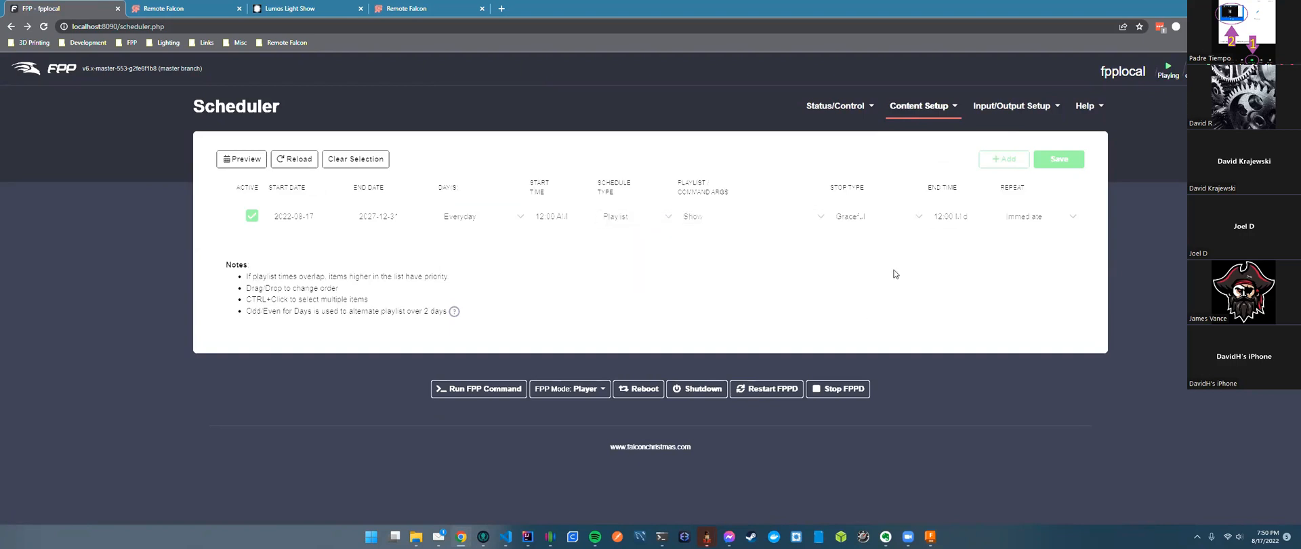
Add the 'Remote Falcon - Turn Viewer Control On' command to the Show playlist's Lead In.
left_click(926, 106)
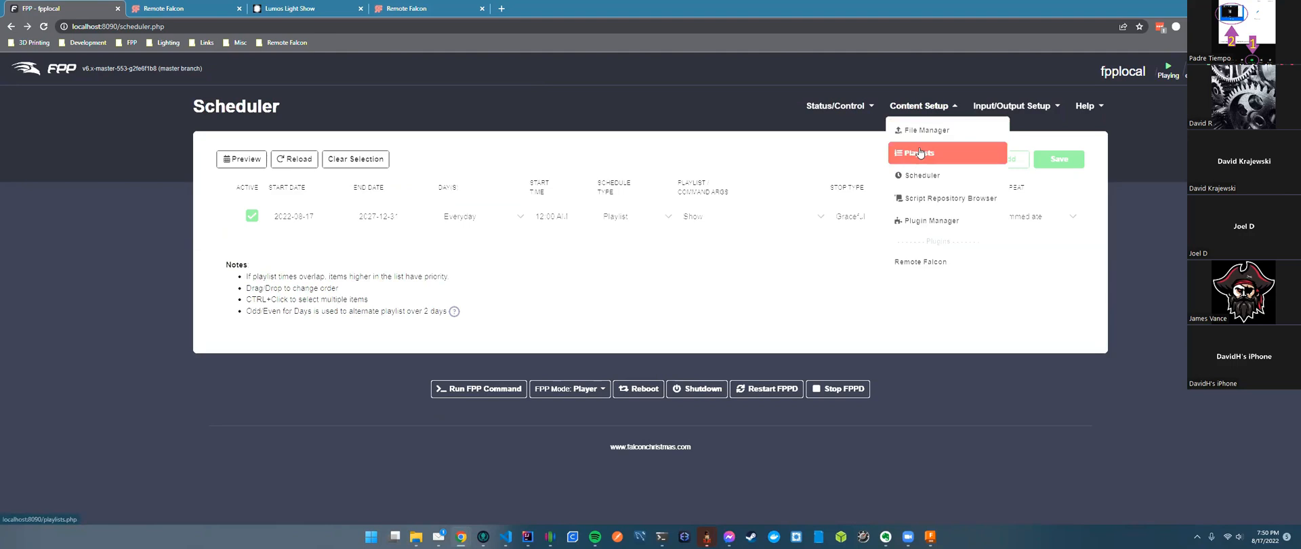
left_click(920, 152)
left_click(576, 207)
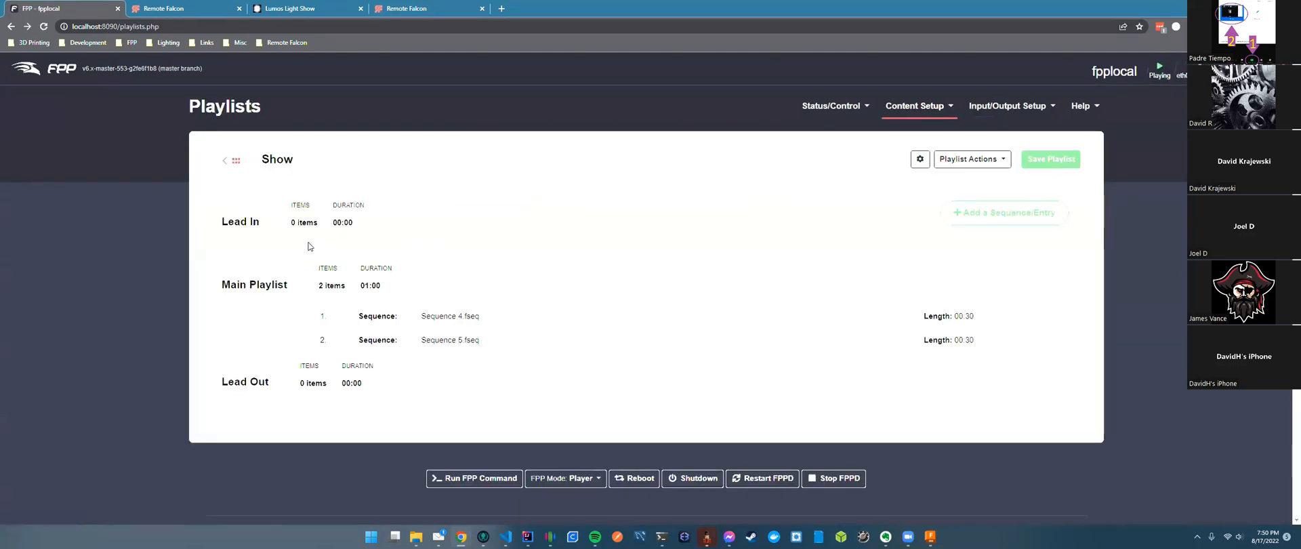
left_click(961, 210)
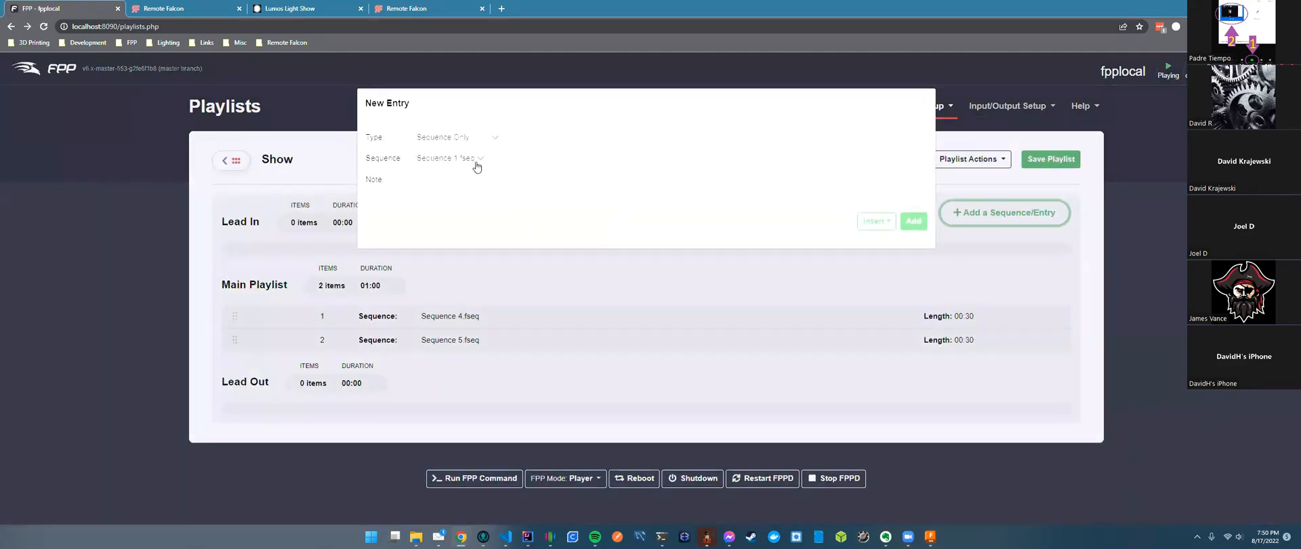
left_click(488, 137)
left_click(461, 169)
left_click(522, 162)
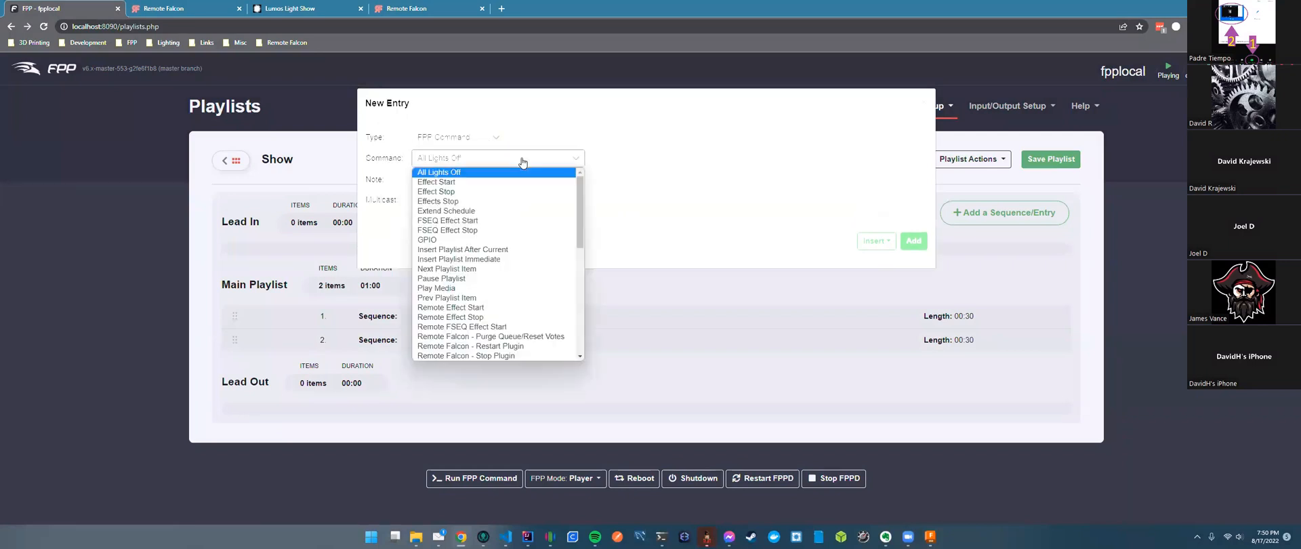
left_click_drag(580, 204, 580, 261)
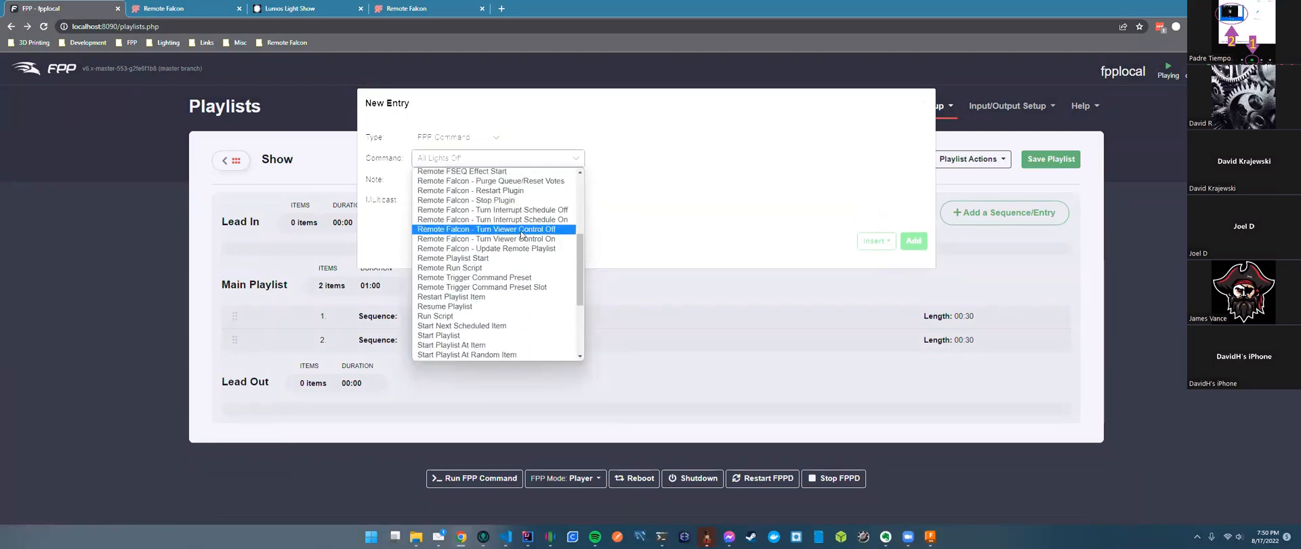
left_click(522, 240)
left_click(914, 244)
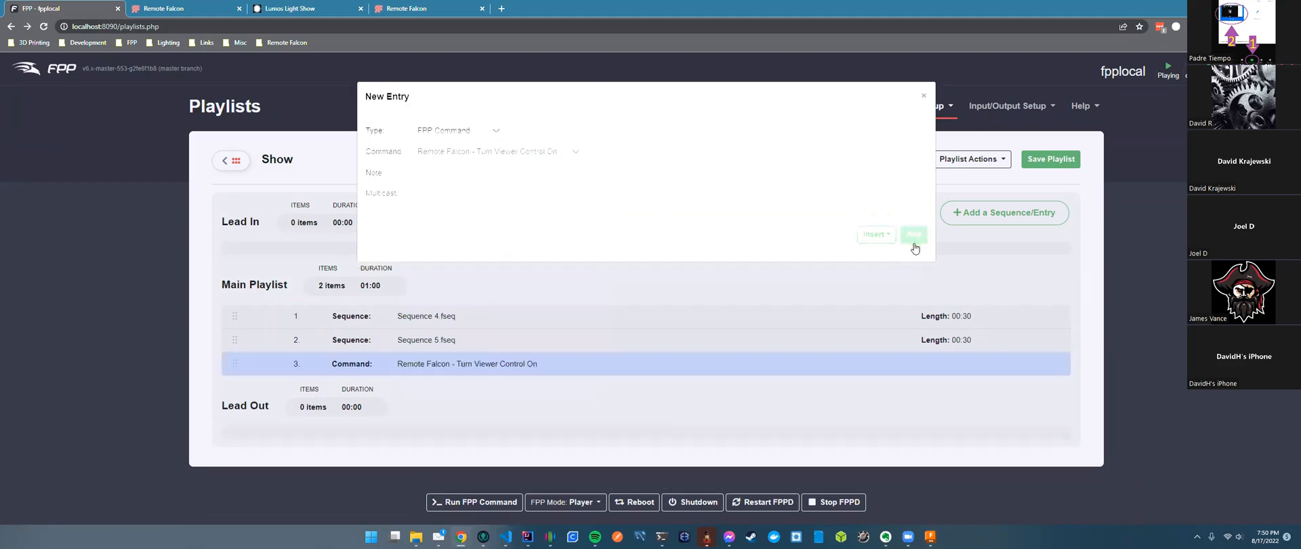
left_click_drag(474, 363, 496, 252)
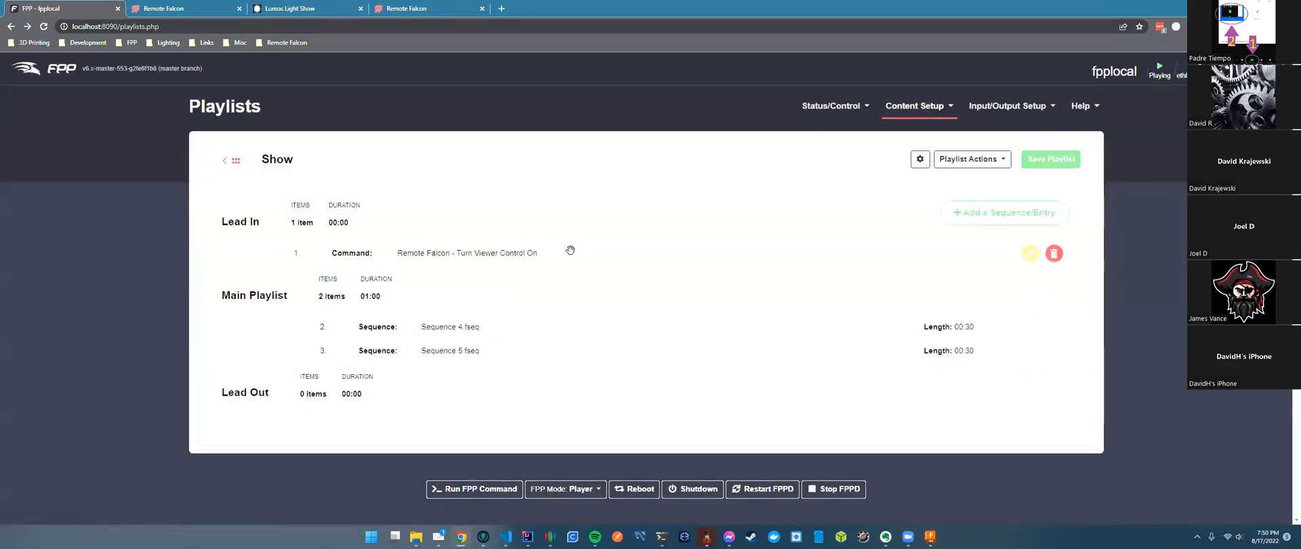
left_click(323, 10)
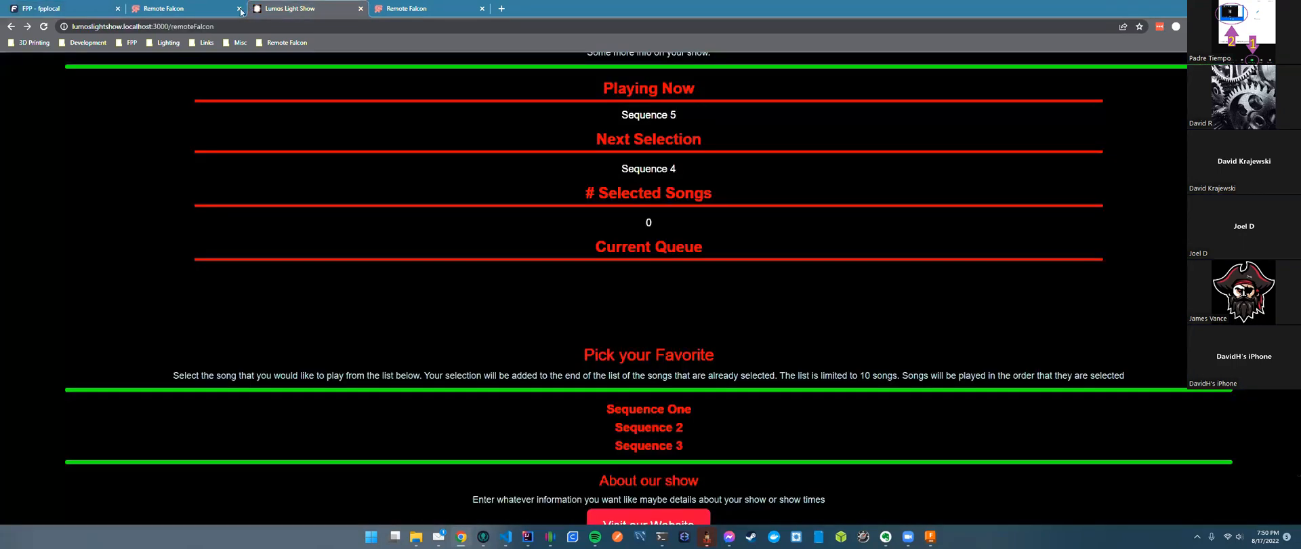
Save the Remote Falcon control panel settings with viewer control Off.
left_click(241, 11)
scroll(1140, 473, "down", 3)
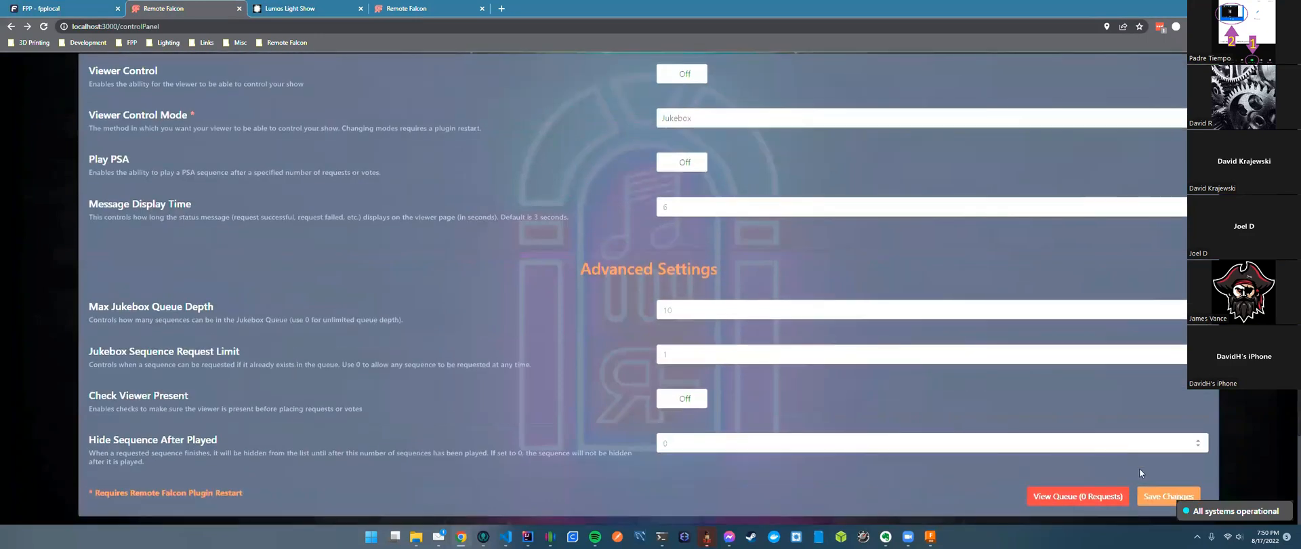
left_click(1167, 496)
Confirm the viewer page now shows the show hours message, then return to FPP's playlist.
left_click(291, 8)
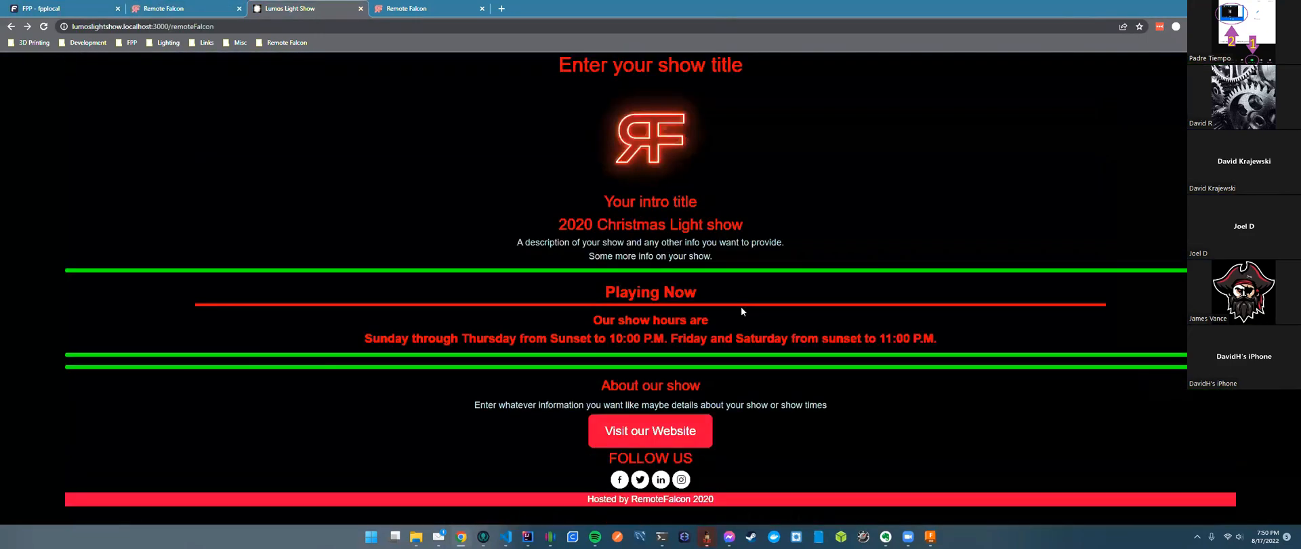
left_click_drag(433, 288, 722, 298)
left_click(742, 305)
left_click_drag(591, 321, 733, 320)
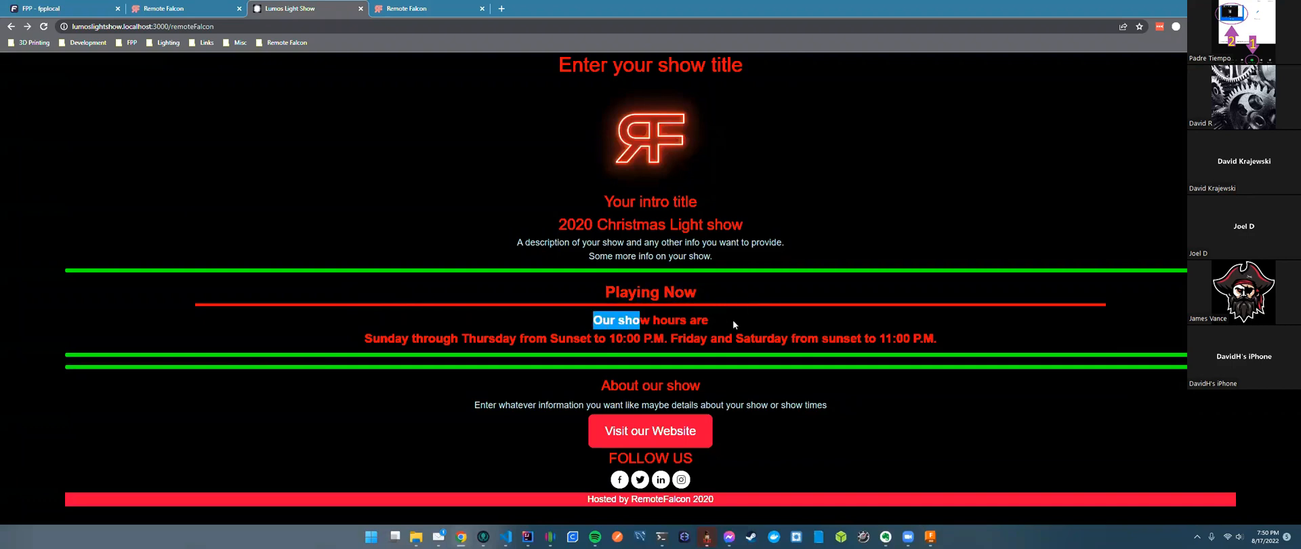
left_click_drag(372, 338, 954, 326)
left_click(888, 326)
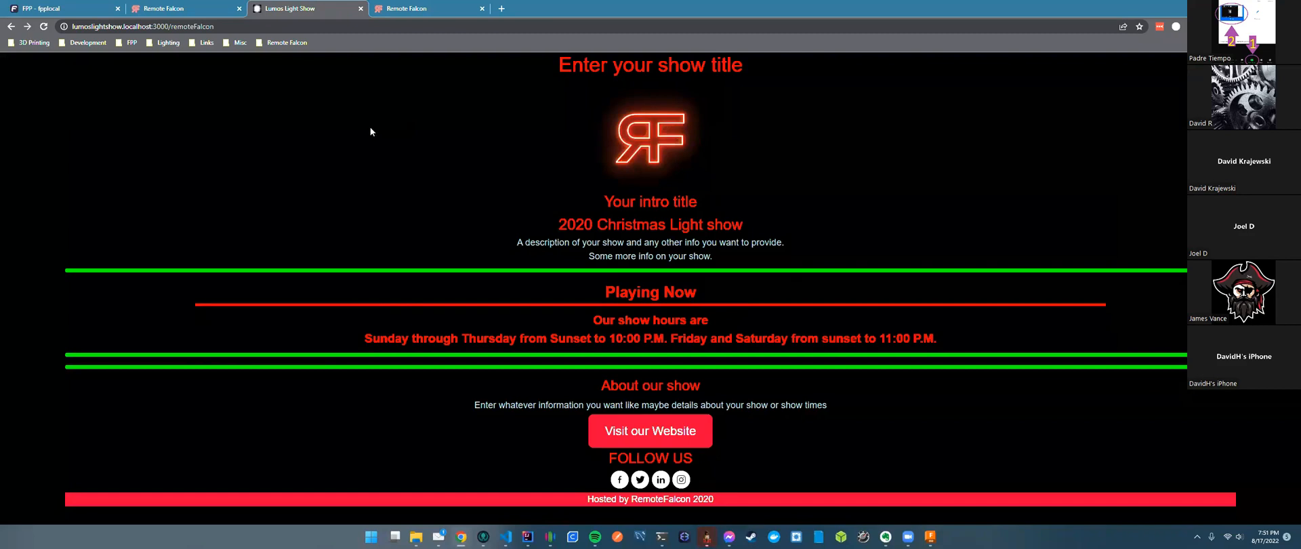
key("ctrl+shift+Tab")
key("ctrl+shift+Tab")
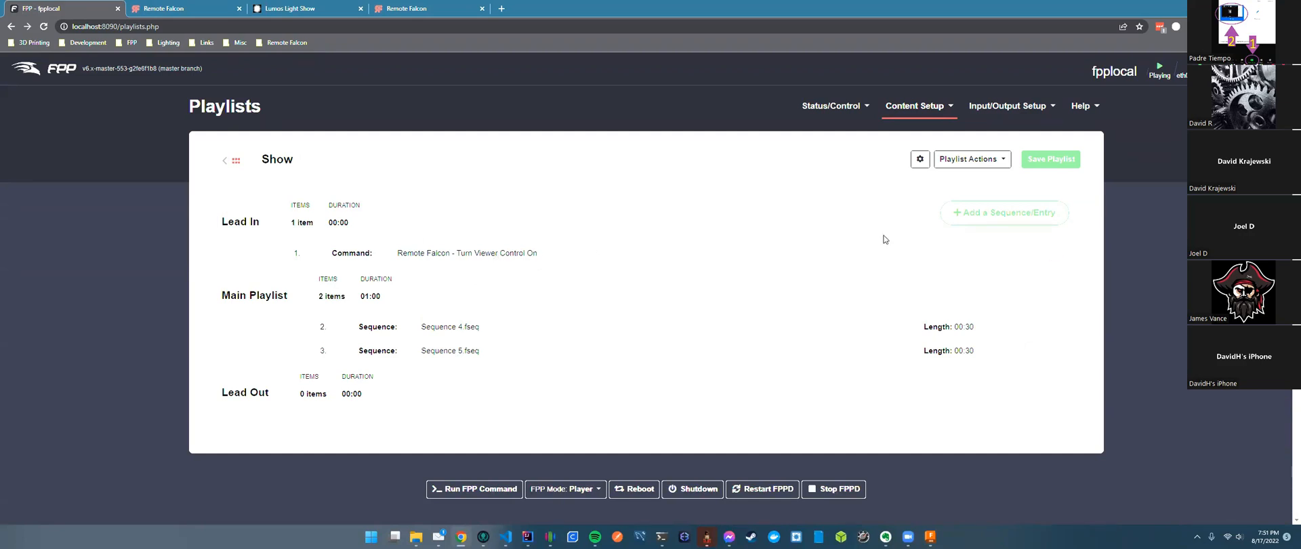
Add the 'Remote Falcon - Turn Viewer Control Off' command to the Show playlist's Lead Out.
left_click(1000, 212)
left_click(542, 158)
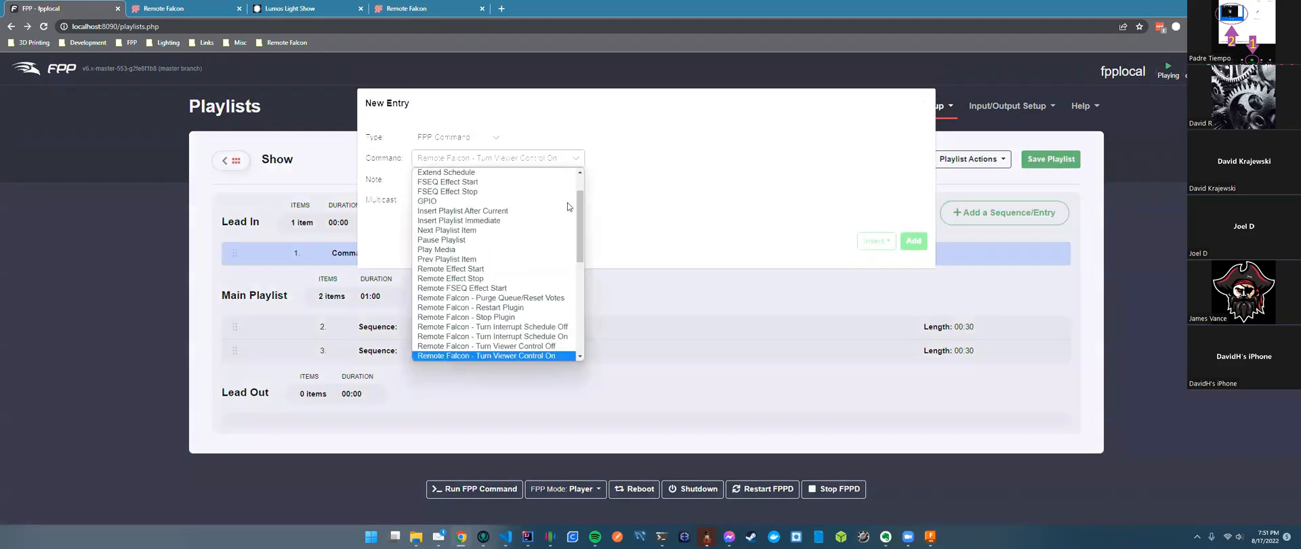
scroll(517, 353, "down", 3)
scroll(525, 285, "up", 3)
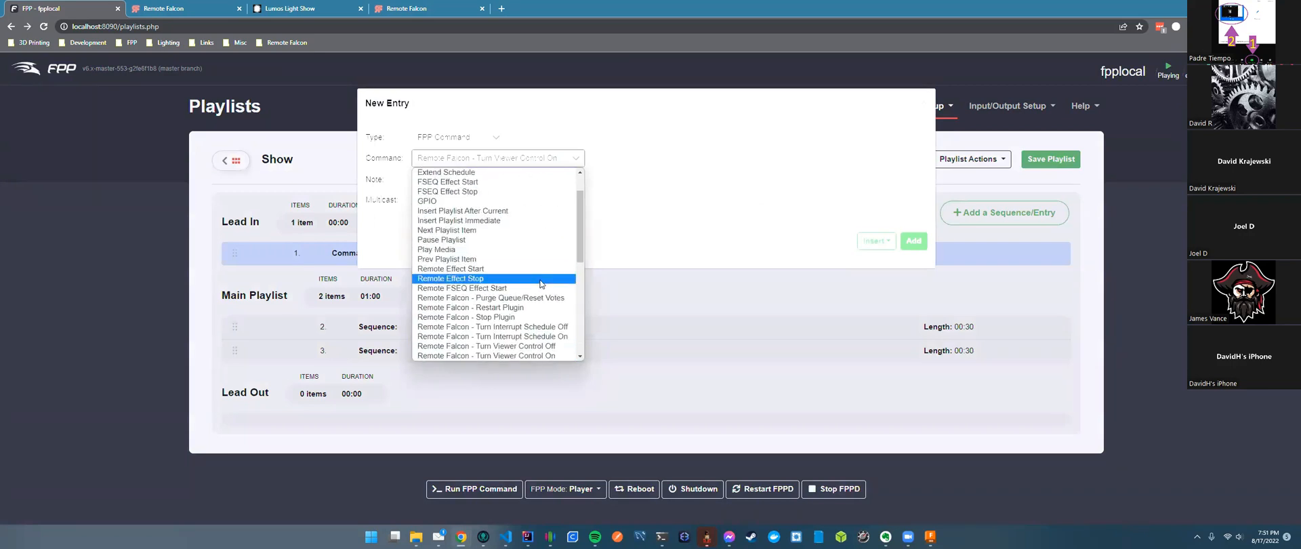
scroll(530, 260, "down", 3)
left_click(529, 244)
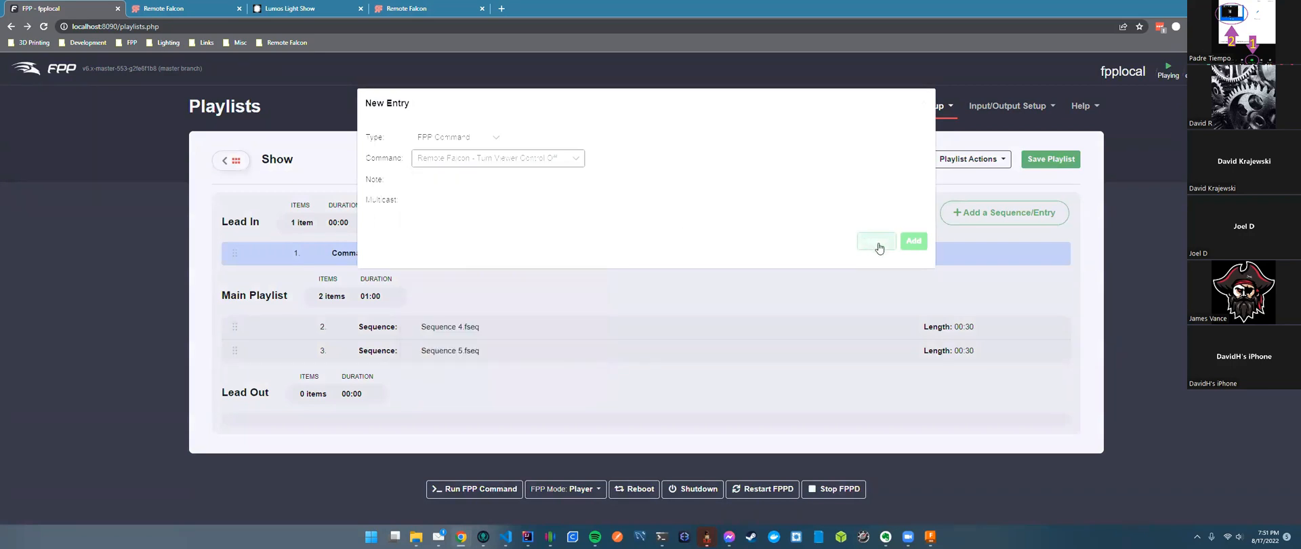
left_click(916, 244)
left_click_drag(447, 376, 433, 434)
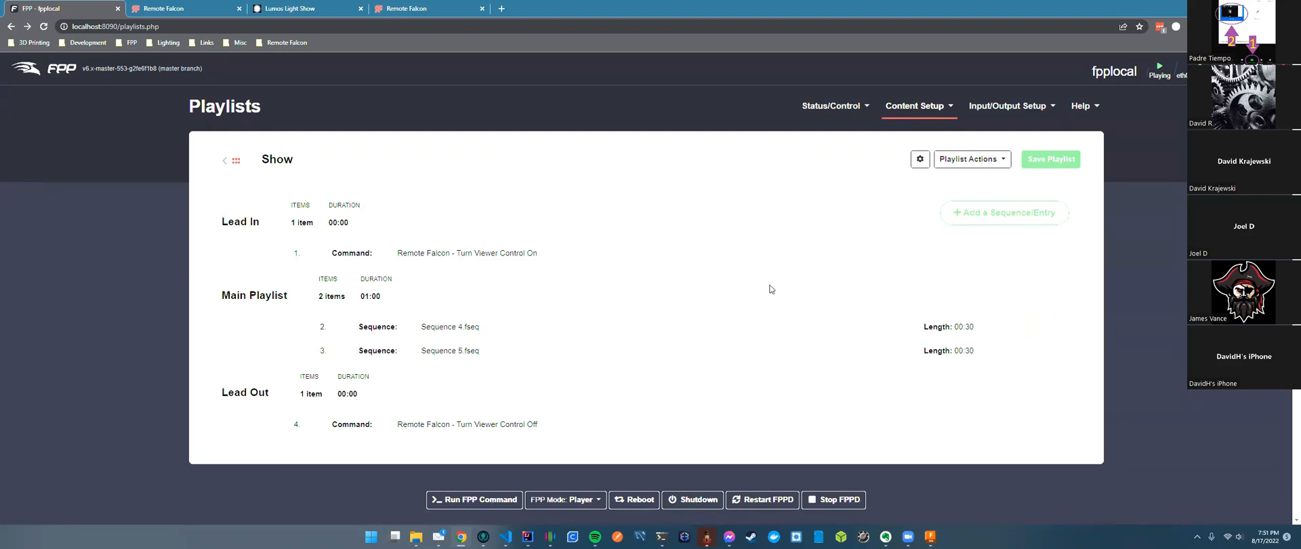
Add the 'Remote Falcon - Purge Queue/Reset Votes' command after it in Lead Out.
left_click(962, 211)
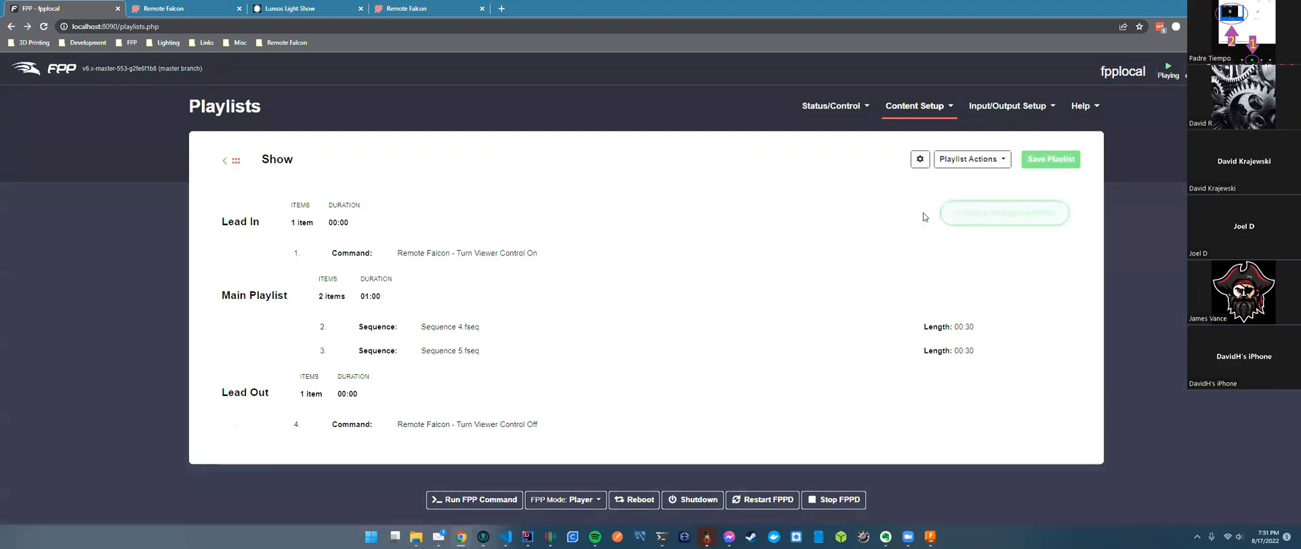
left_click(520, 163)
scroll(579, 225, "down", 1)
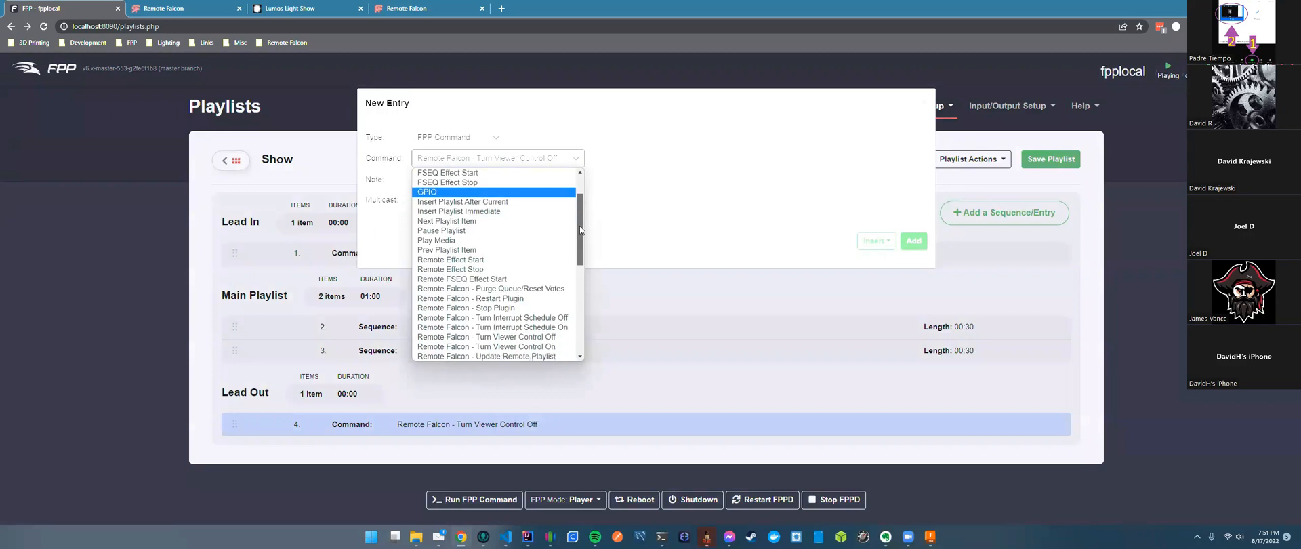
left_click(481, 288)
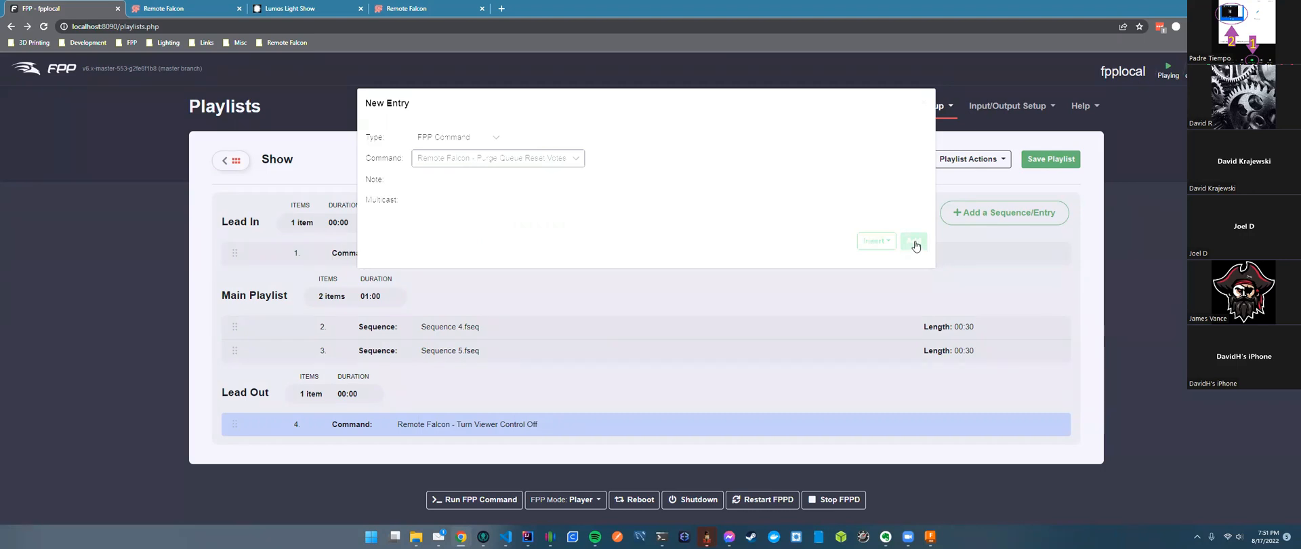
left_click(914, 244)
left_click_drag(522, 377, 566, 410)
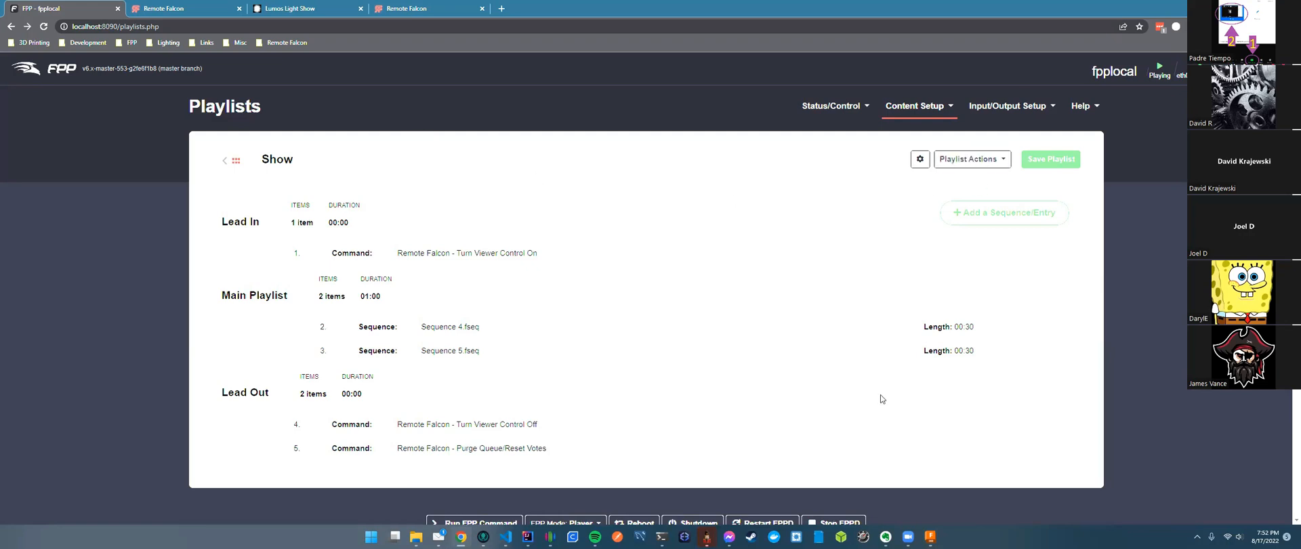
Close both leftover xLights tip windows and dismiss the update notice without updating.
mouse_move(706, 536)
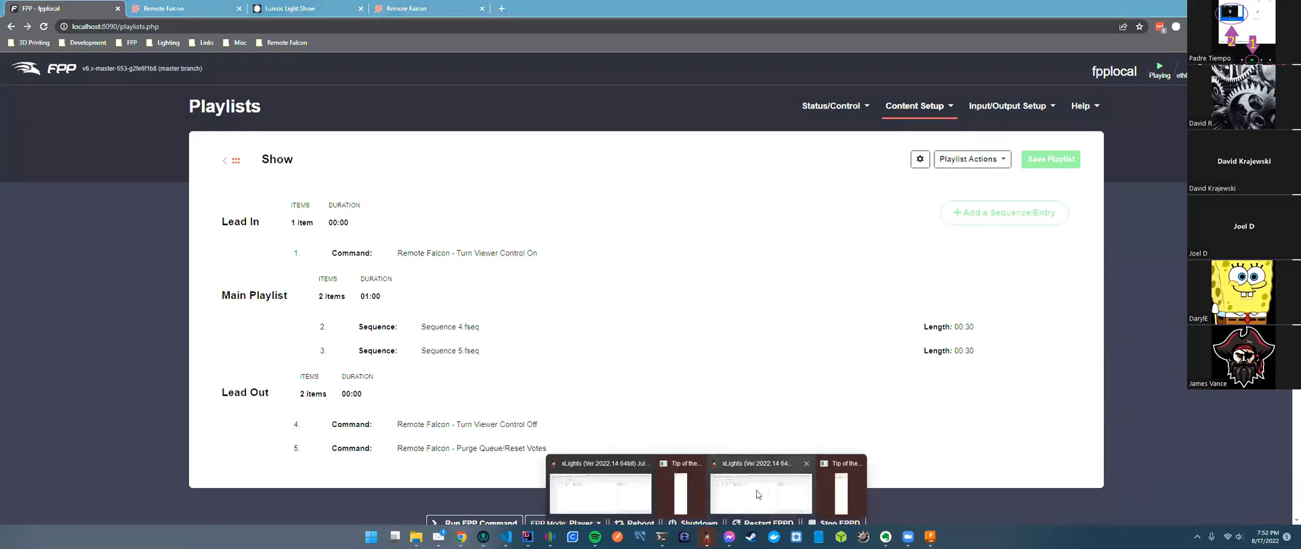
left_click(697, 464)
left_click(829, 463)
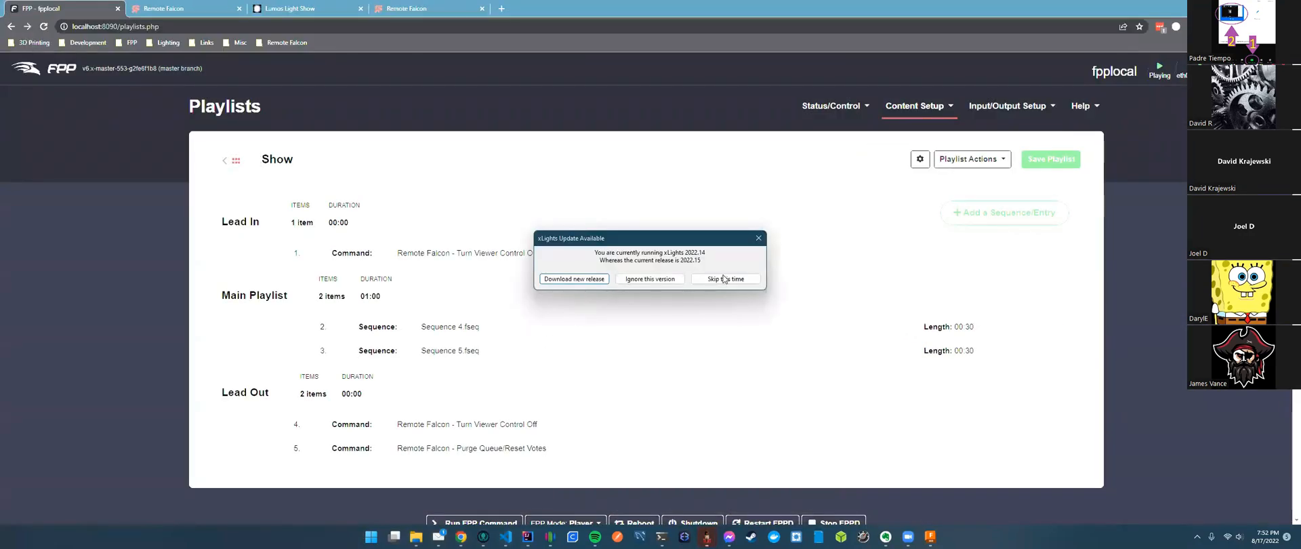
left_click(724, 278)
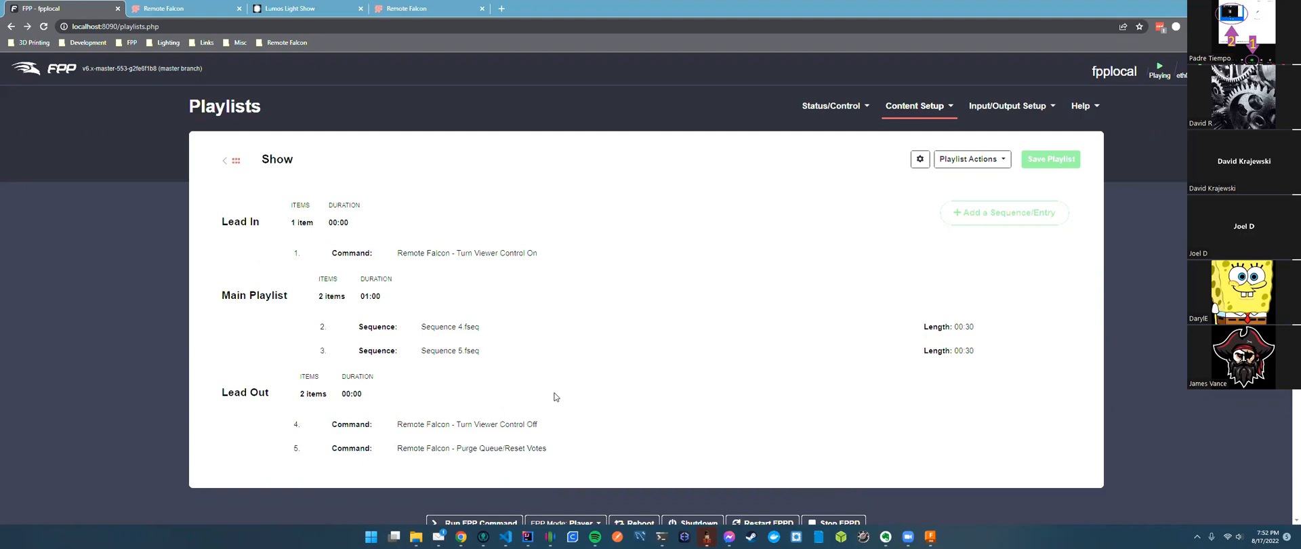
Delete the Purge Queue/Reset Votes entry from the Show playlist's Lead Out.
mouse_move(512, 445)
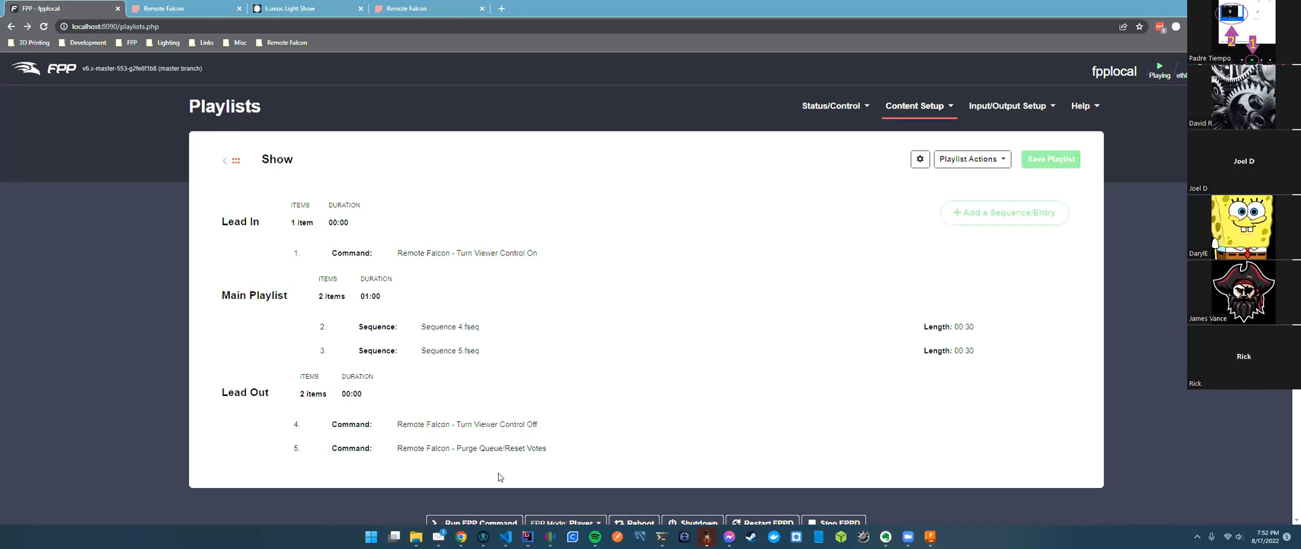
mouse_move(917, 445)
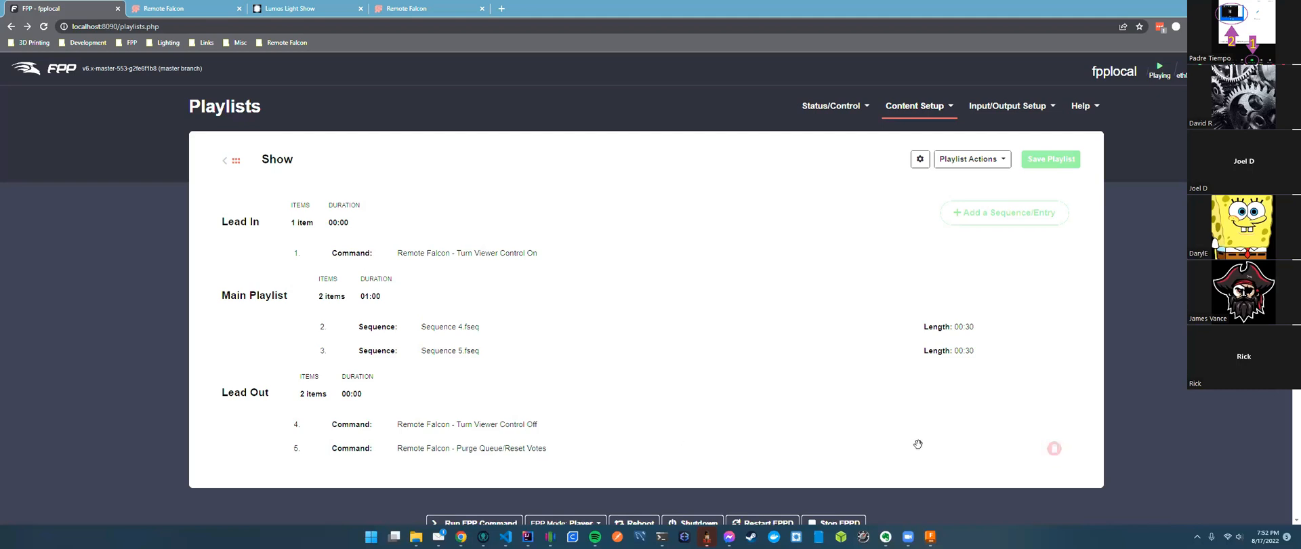
left_click(1054, 449)
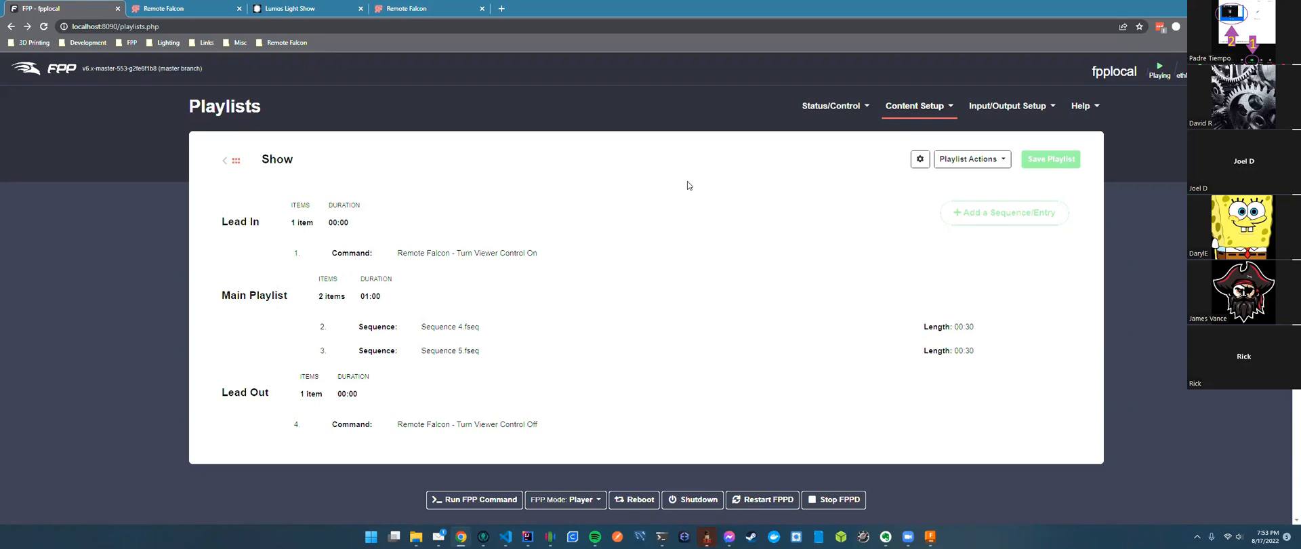
left_click(918, 107)
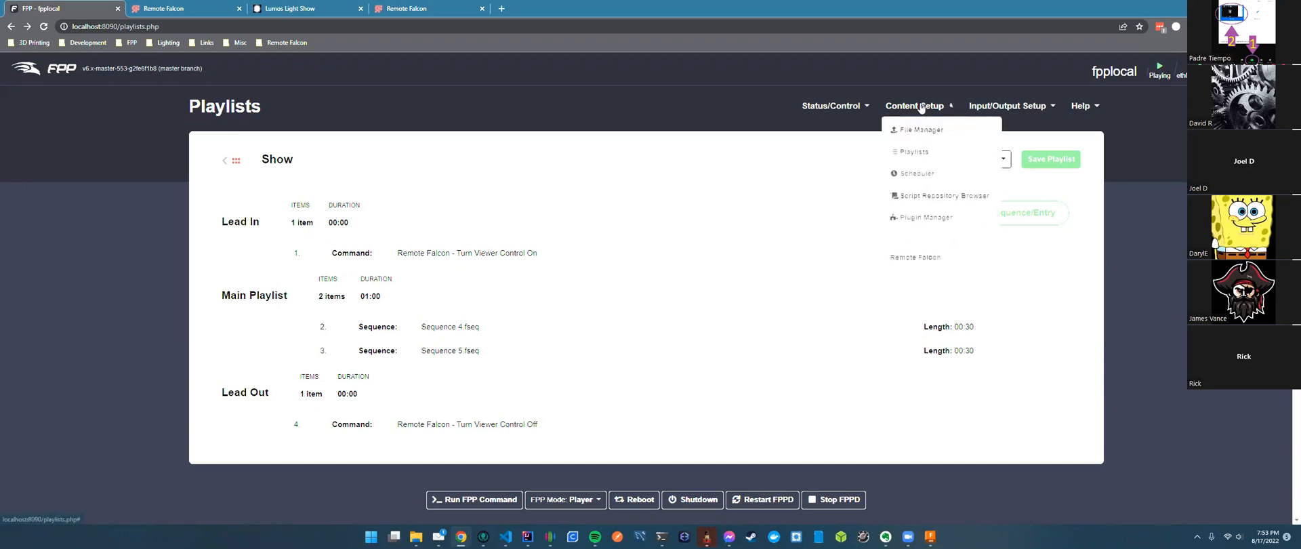
Add a Scheduler entry for everyday, 2022-08-17 to 2027-12-31, with Graceful stop type.
left_click(918, 175)
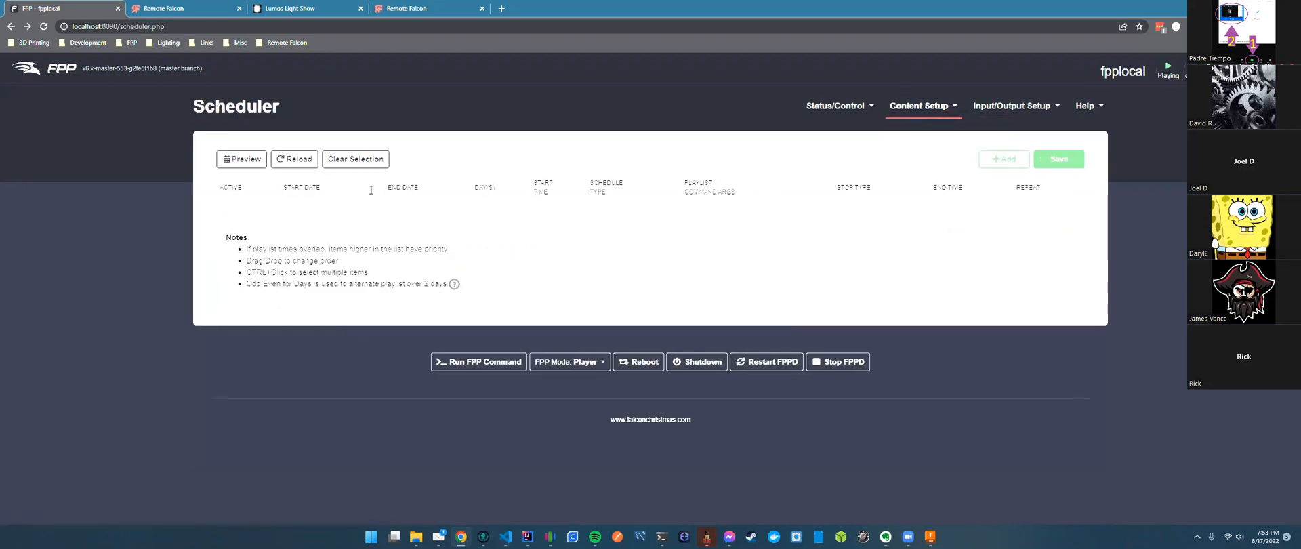
left_click(1016, 160)
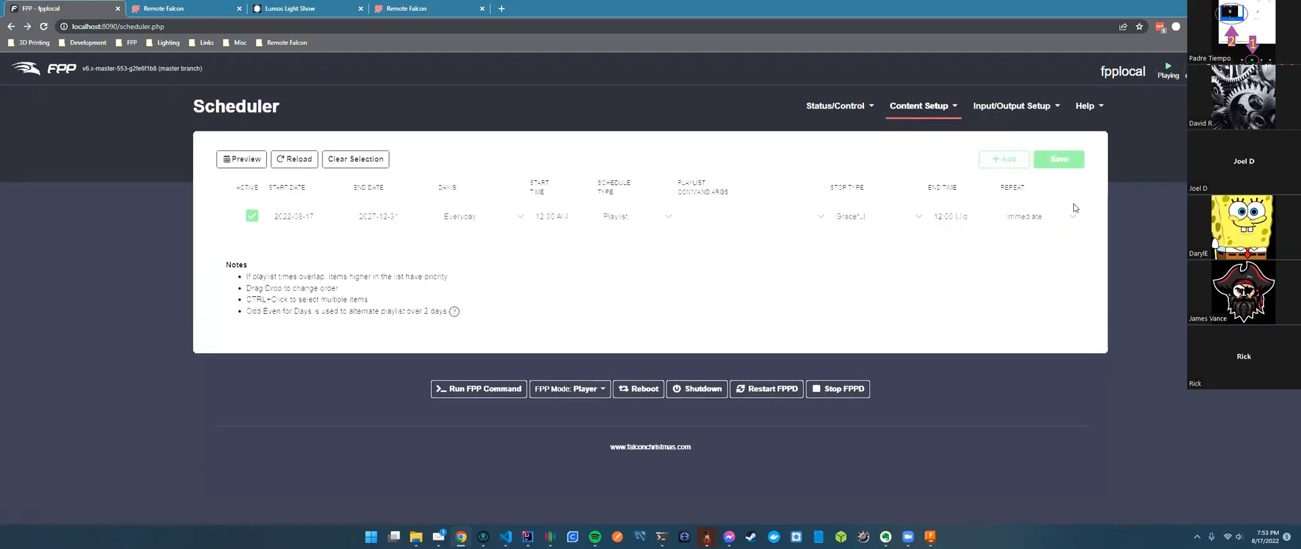
left_click(1073, 221)
left_click(1073, 220)
left_click(874, 217)
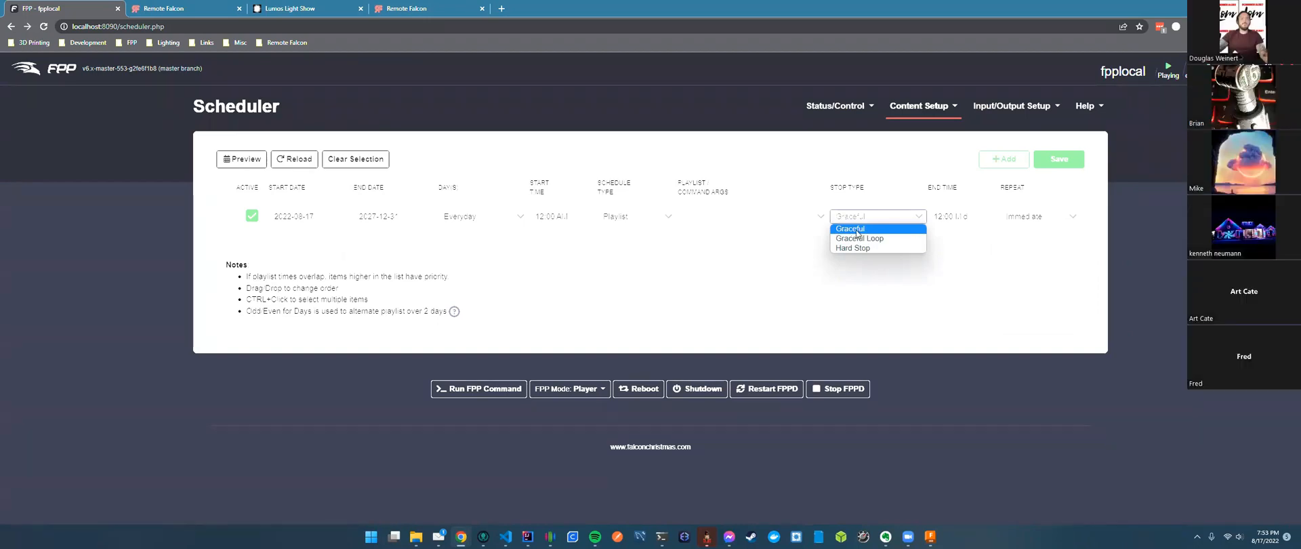
left_click(739, 267)
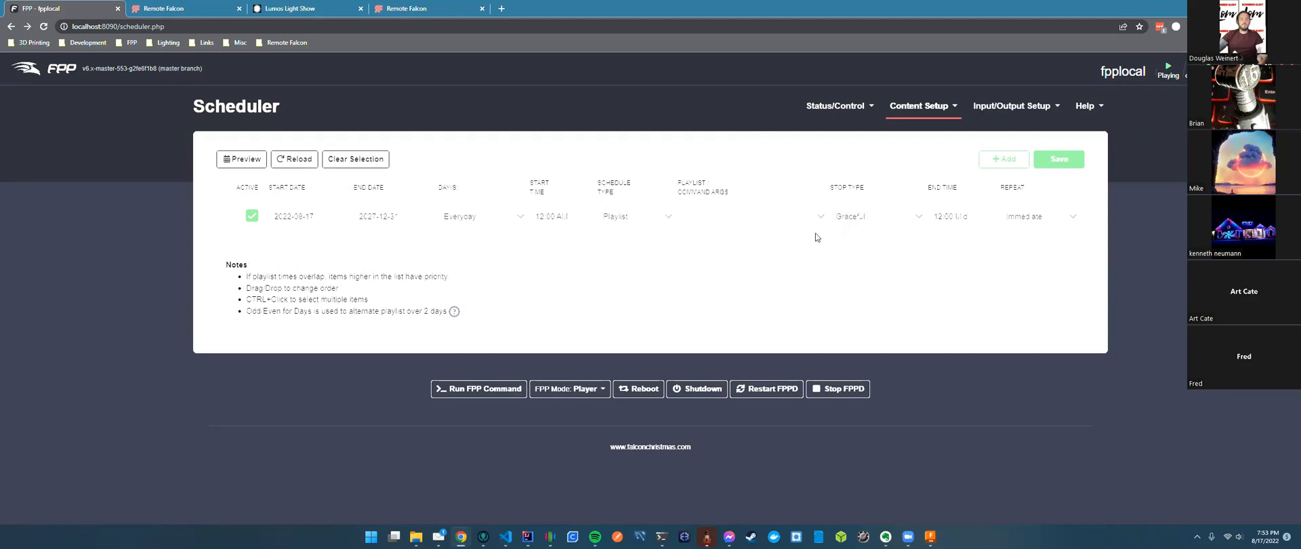
left_click(857, 217)
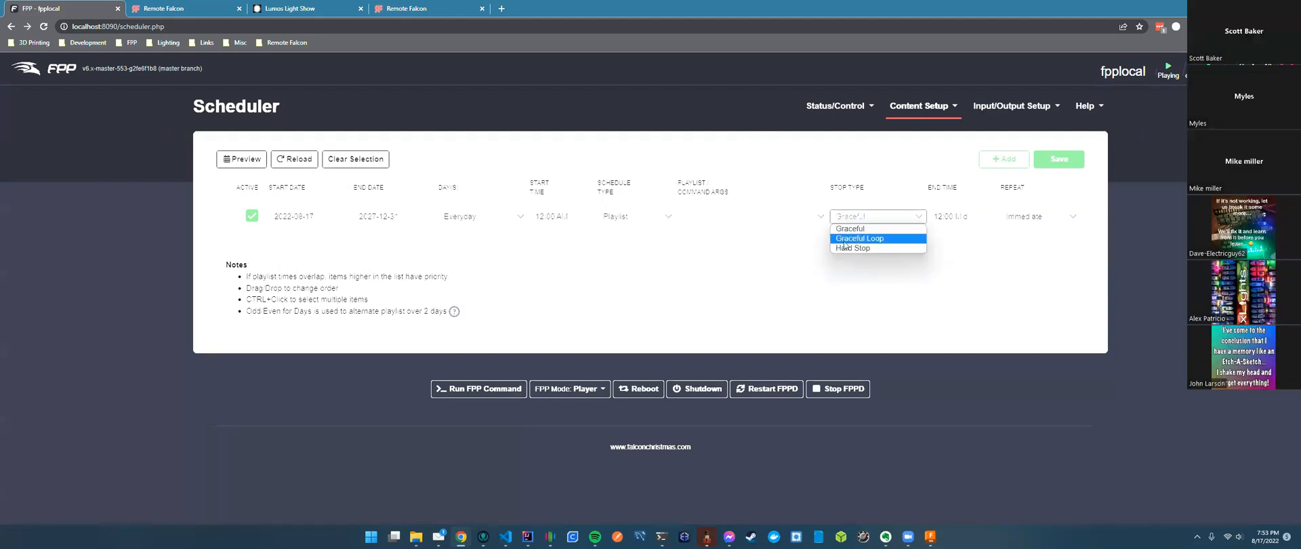
left_click(691, 250)
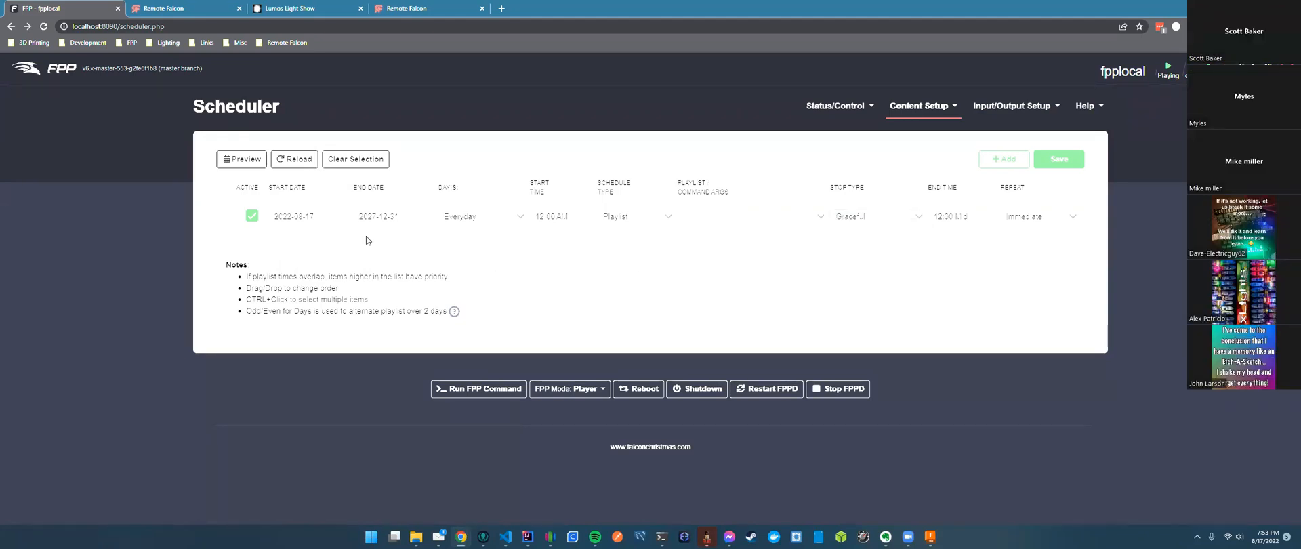
left_click(1006, 166)
Make the new schedule entry a Command type running Purge Queue/Reset Votes.
left_click(650, 236)
left_click(652, 266)
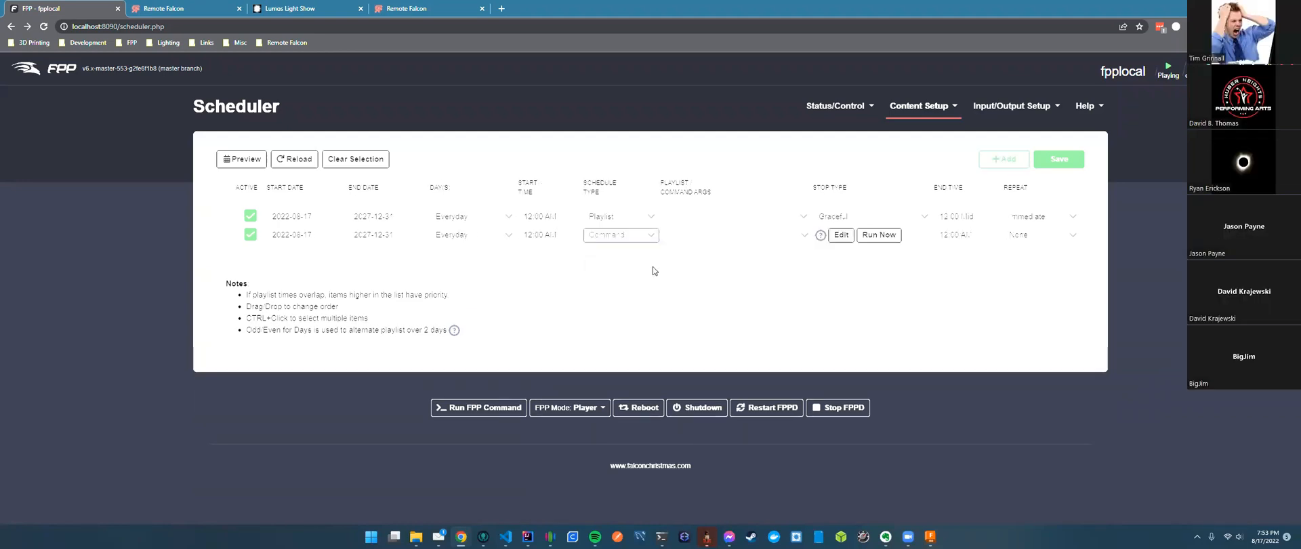
left_click(800, 234)
scroll(762, 356, "down", 6)
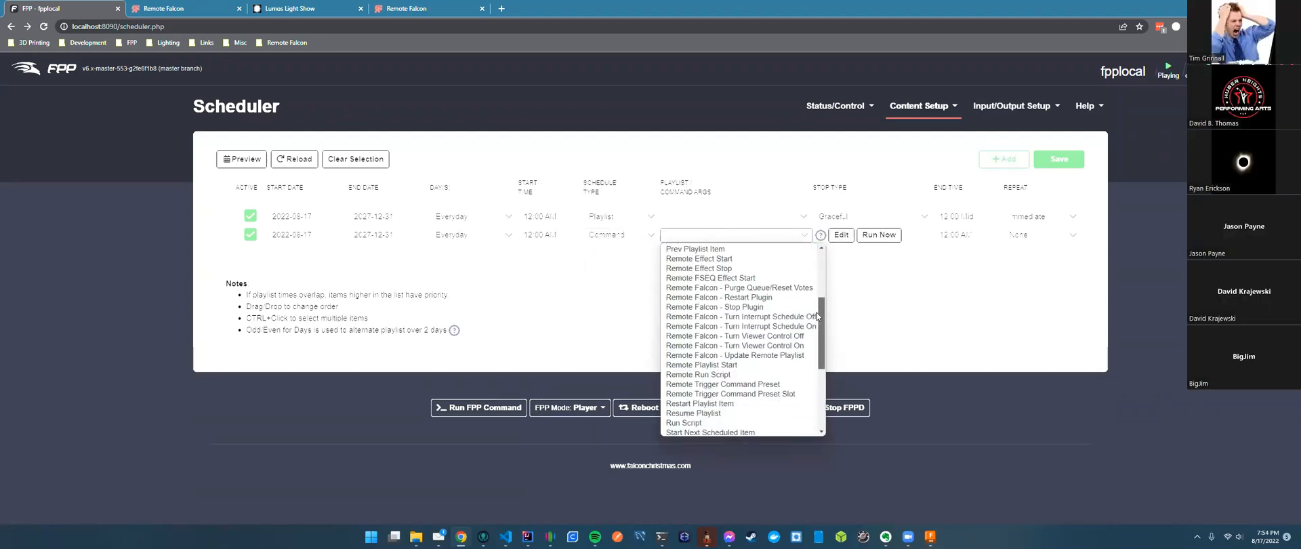
left_click(762, 287)
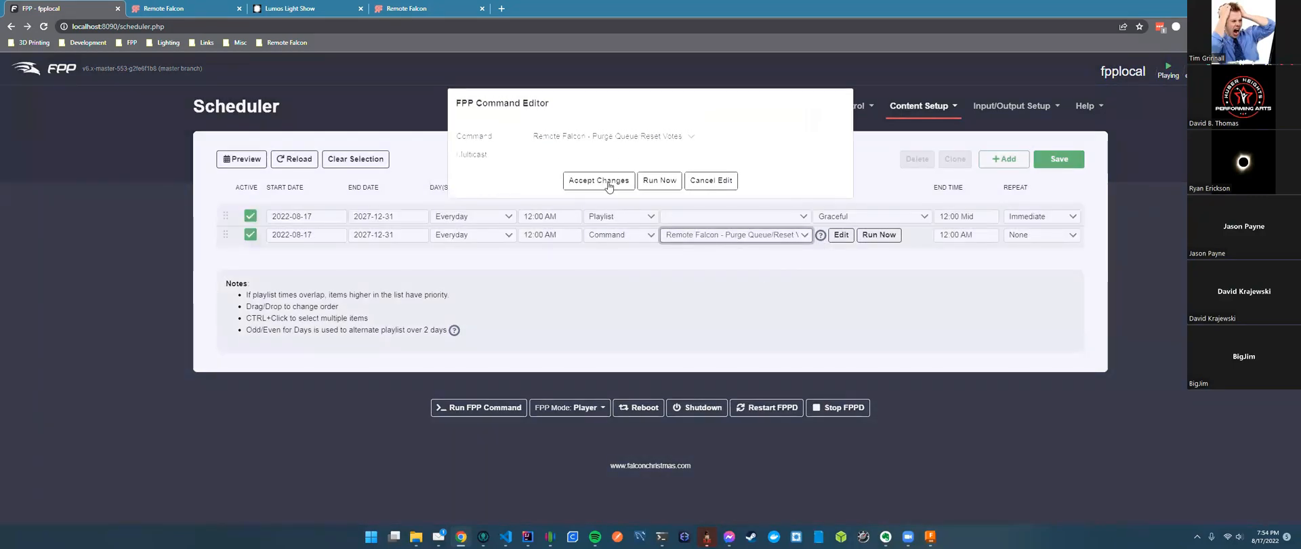
left_click(607, 181)
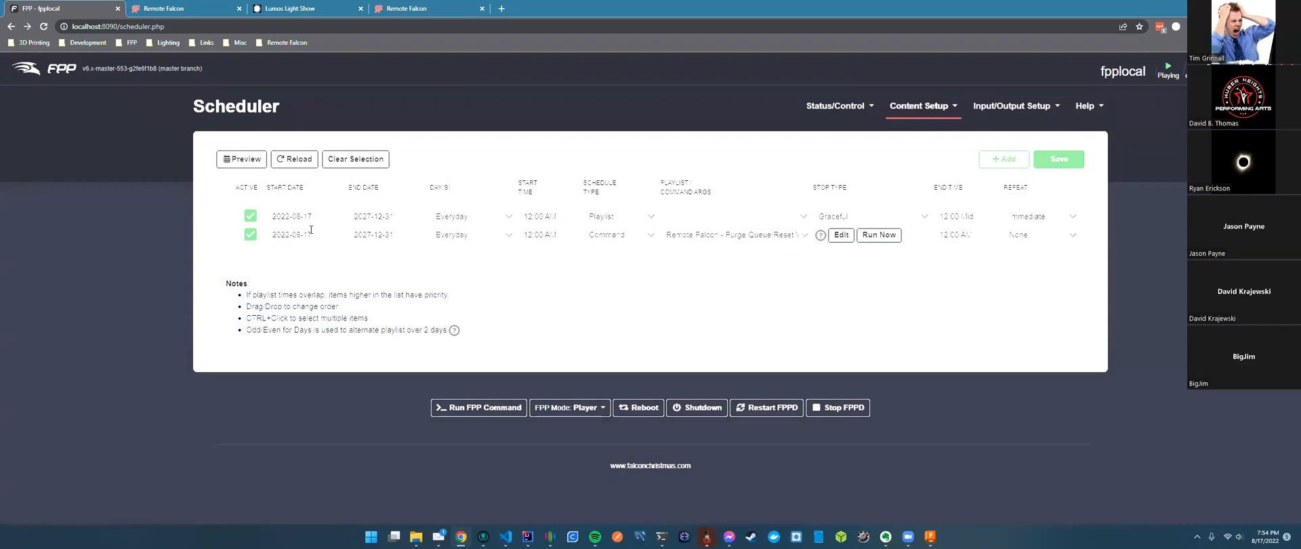
Change the entry's command to Remote Falcon Turn Viewer Control Off and move it above the playlist entry.
left_click(762, 235)
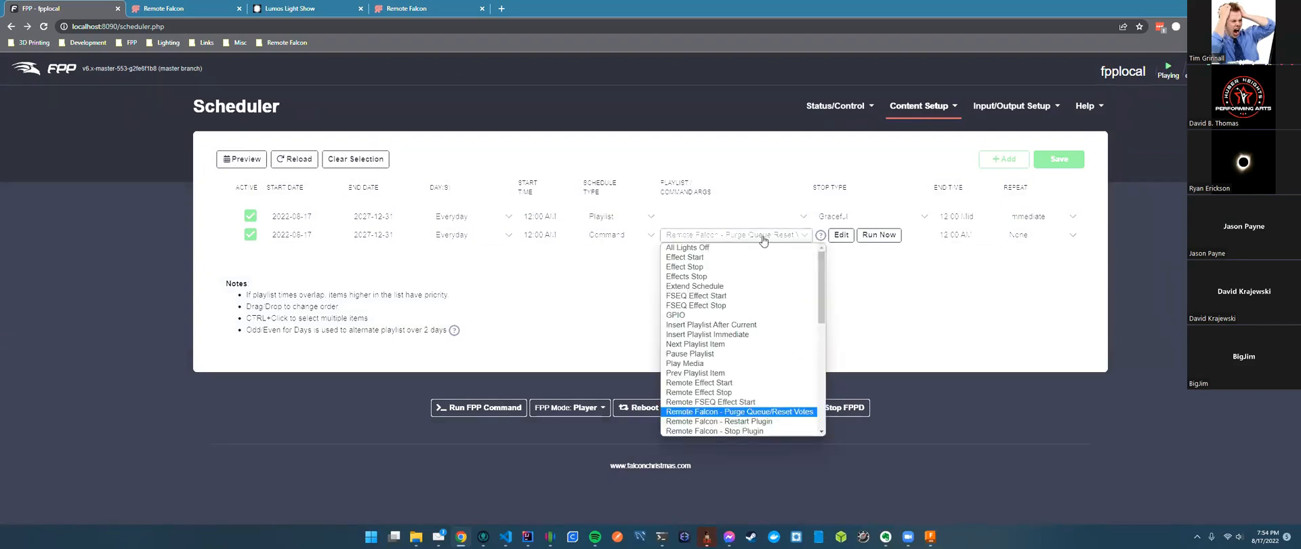
scroll(754, 412, "down", 5)
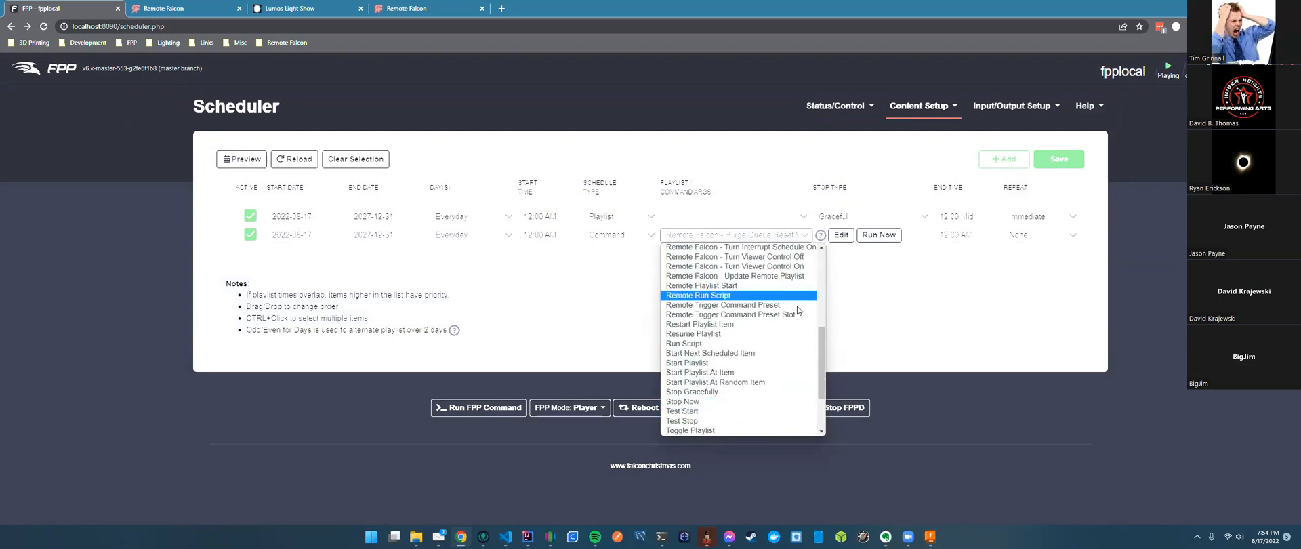
left_click(786, 256)
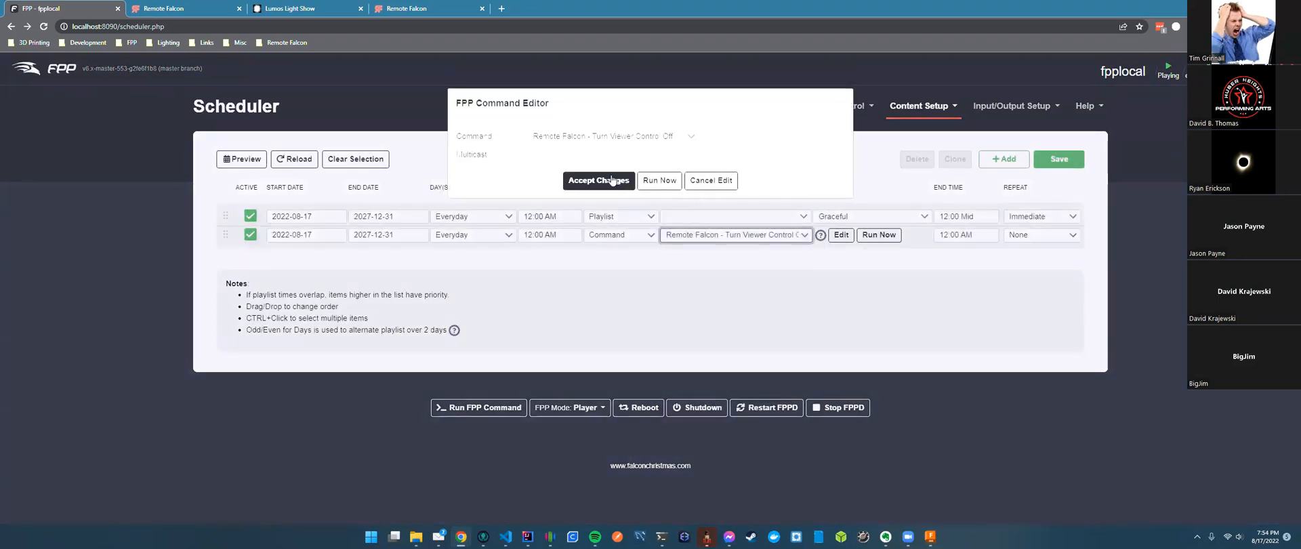
left_click(527, 180)
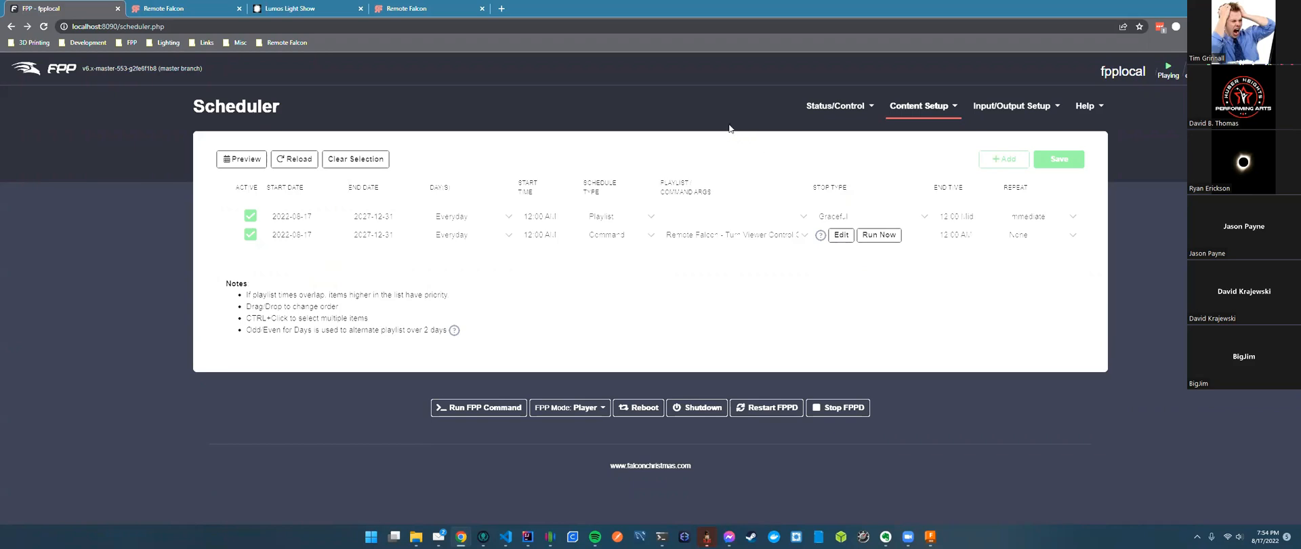
left_click_drag(242, 238, 230, 204)
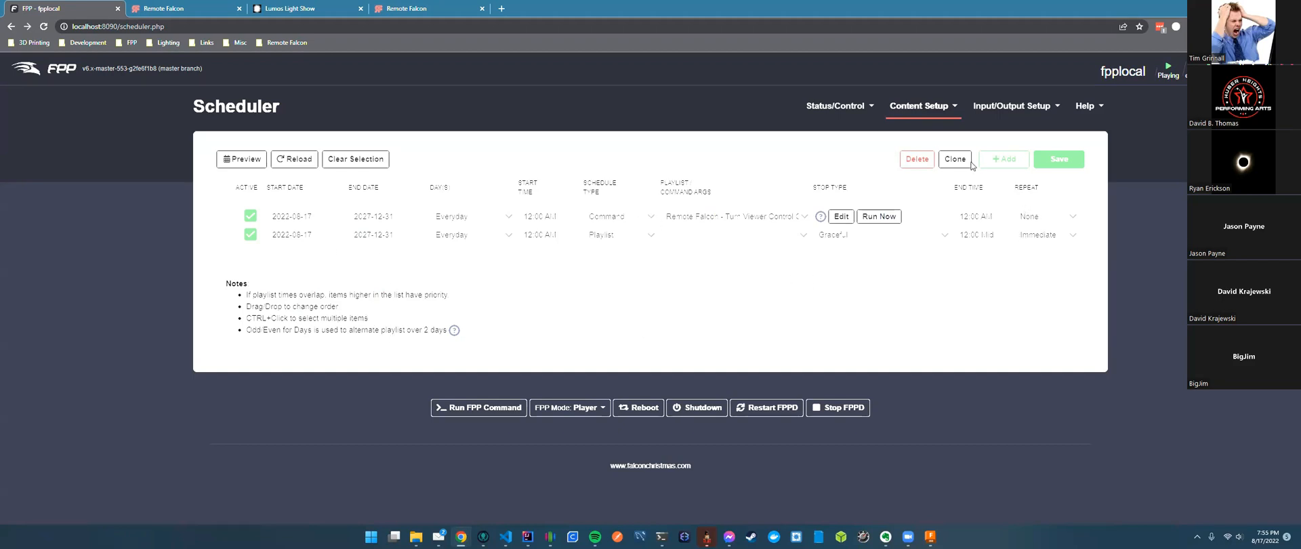
Switch to the Lumos Light Show browser tab.
left_click(299, 9)
Show the top of the Remote Falcon control panel and toggle its theme to light and back to dark.
left_click(182, 9)
scroll(494, 281, "up", 3)
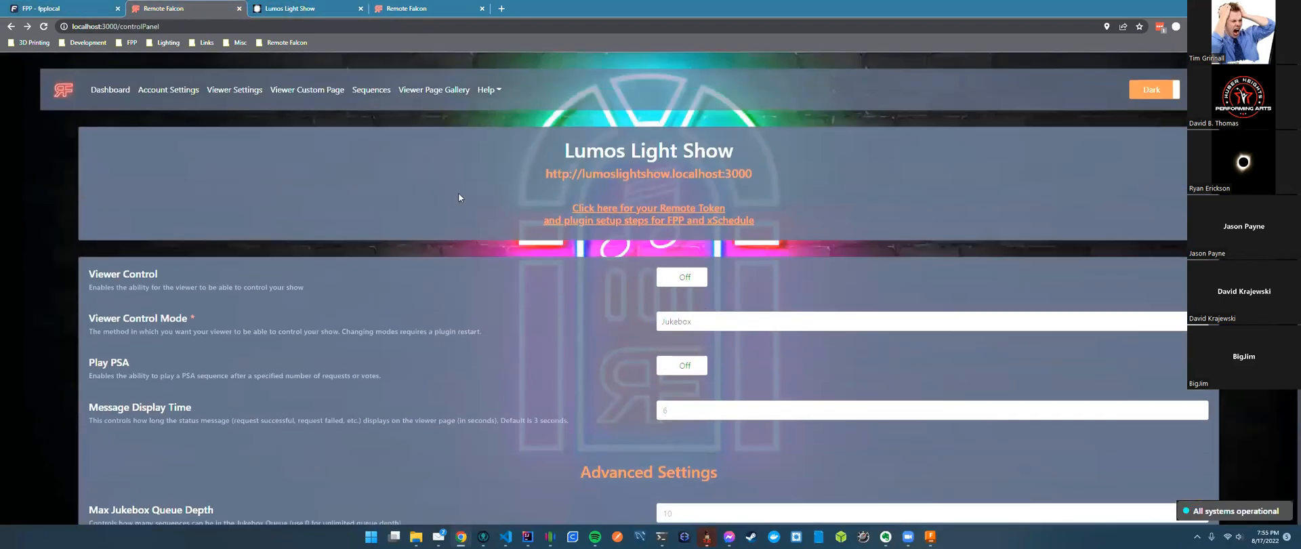
left_click(1149, 99)
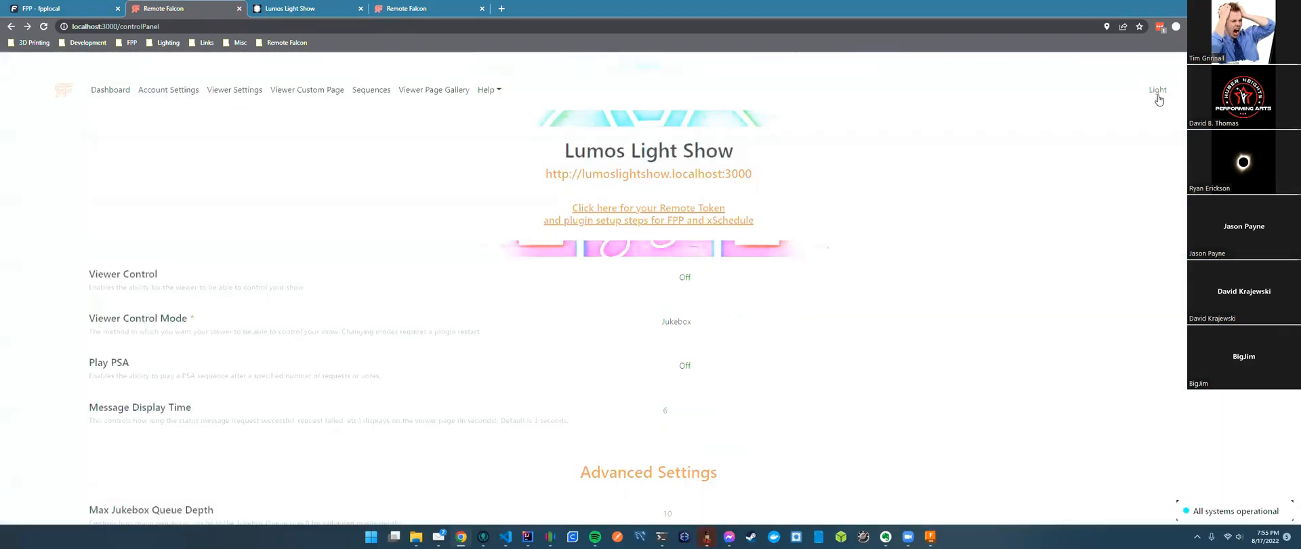
left_click(1155, 96)
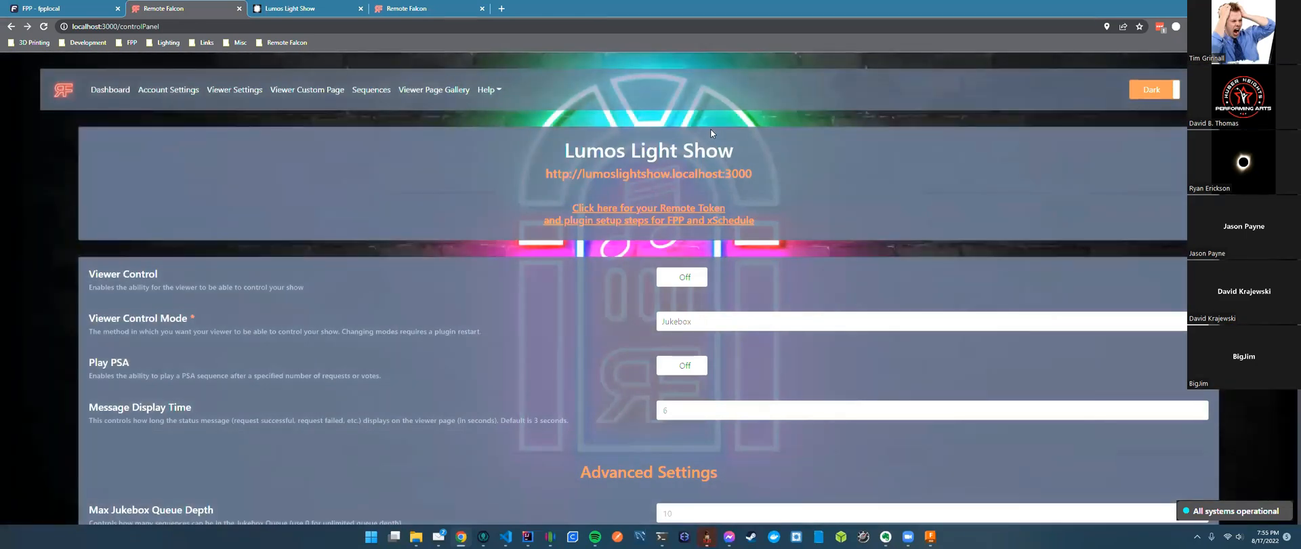
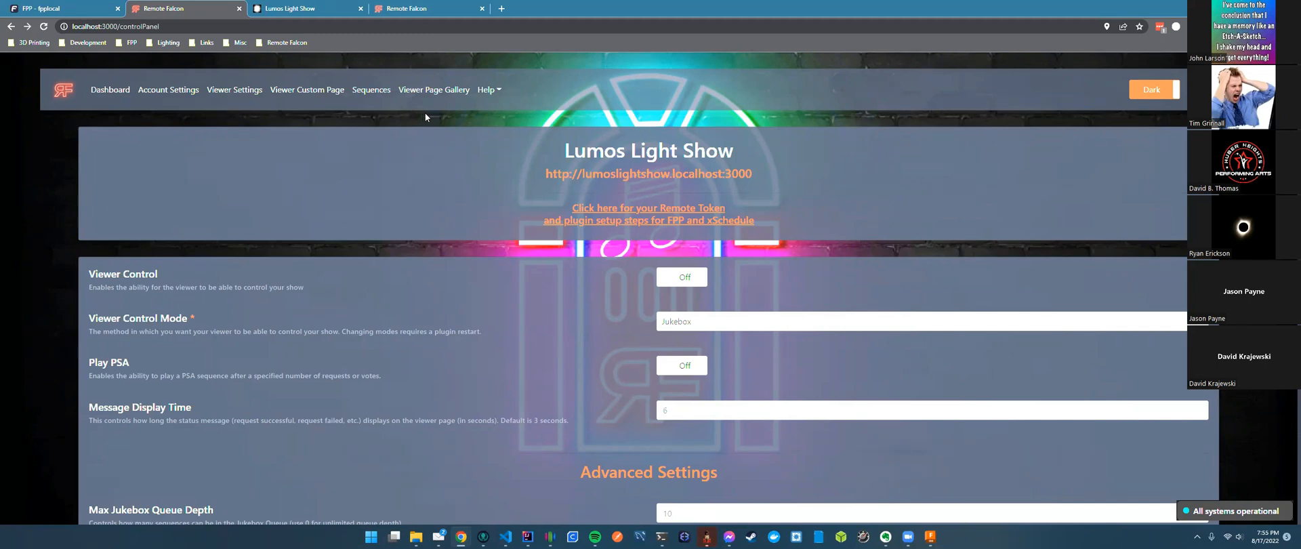
Set the Viewer Control Mode to Voting.
left_click(701, 313)
left_click(677, 364)
scroll(745, 352, "down", 3)
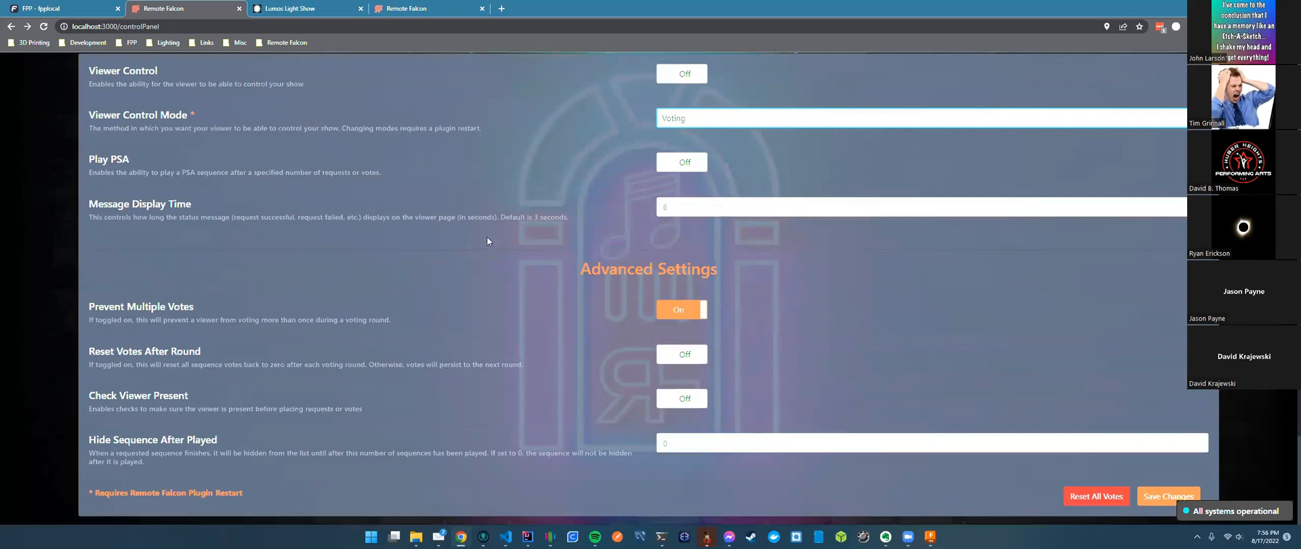
Check FPP's status page for the playing playlist, then glance at the show's viewer page.
left_click(74, 17)
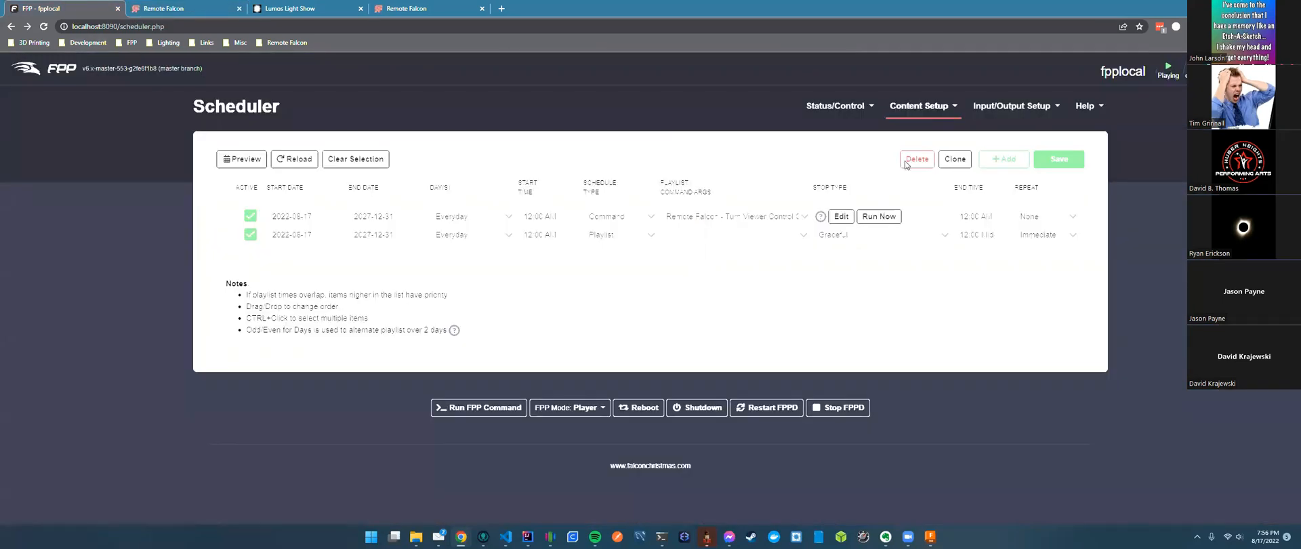
mouse_move(836, 106)
left_click(854, 132)
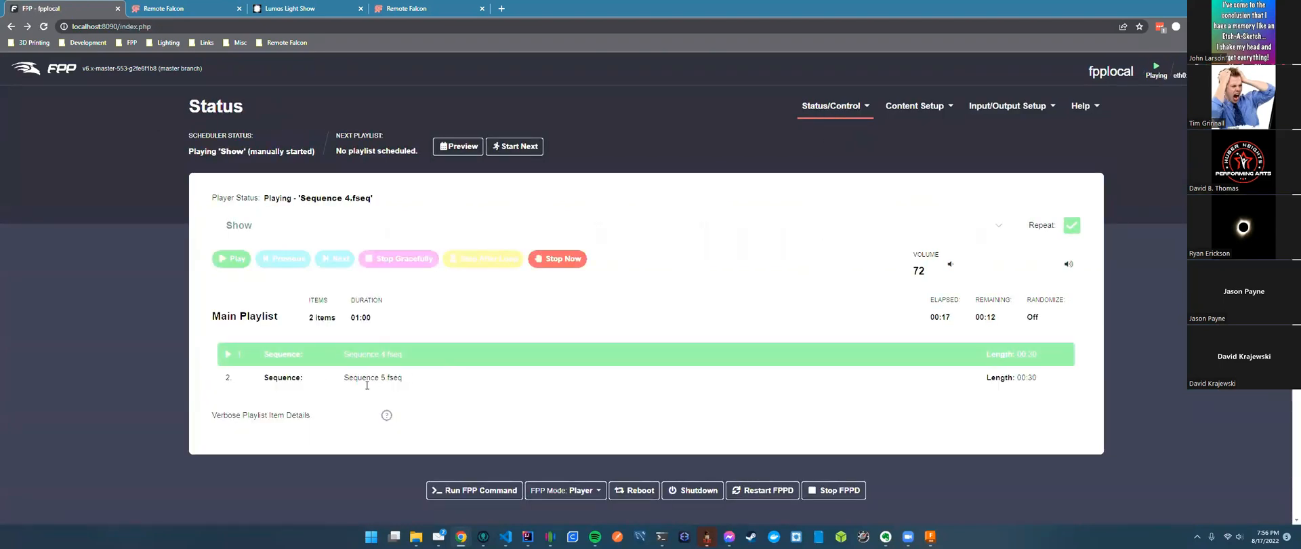
left_click(194, 11)
left_click(301, 14)
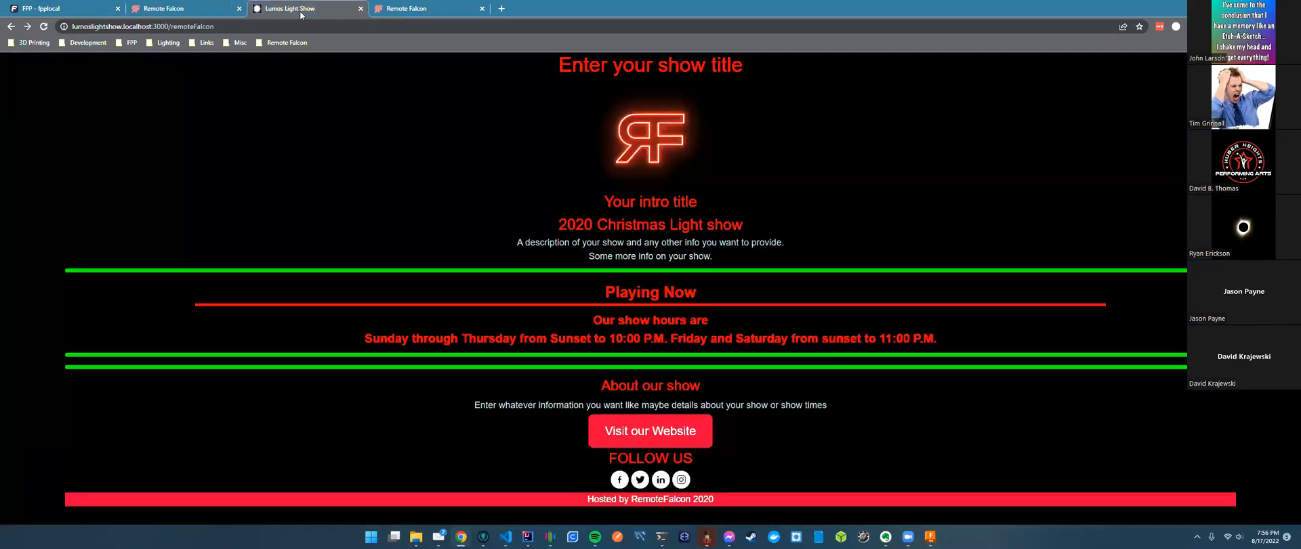
Turn Viewer Control on, save the settings, and view the Lumos Light Show page.
left_click(180, 9)
left_click(681, 76)
left_click(1168, 495)
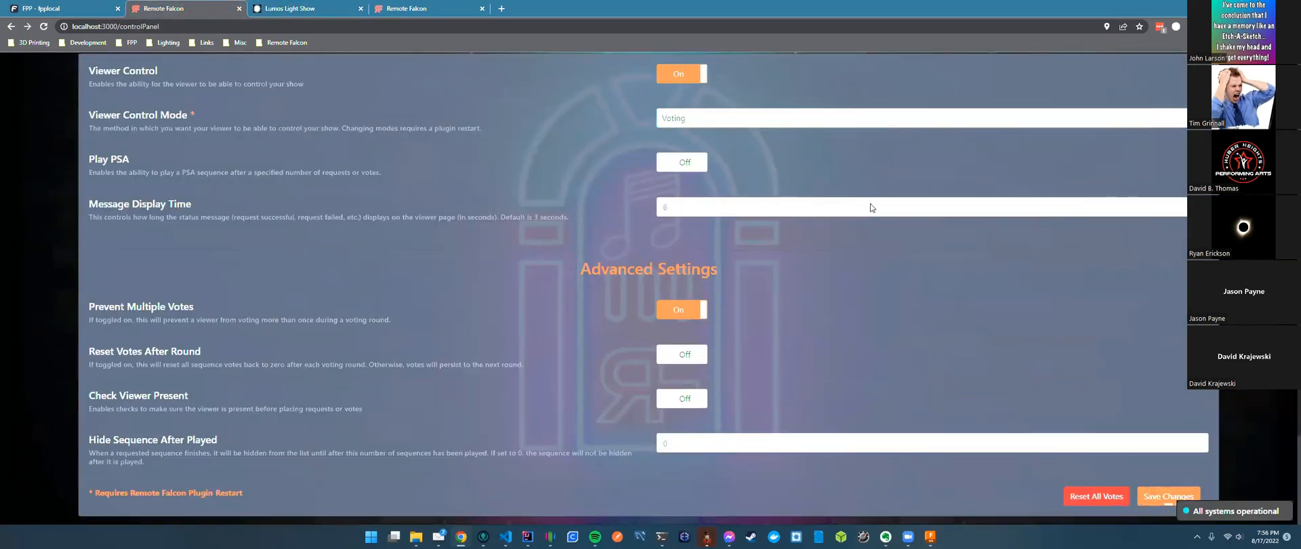
left_click(300, 14)
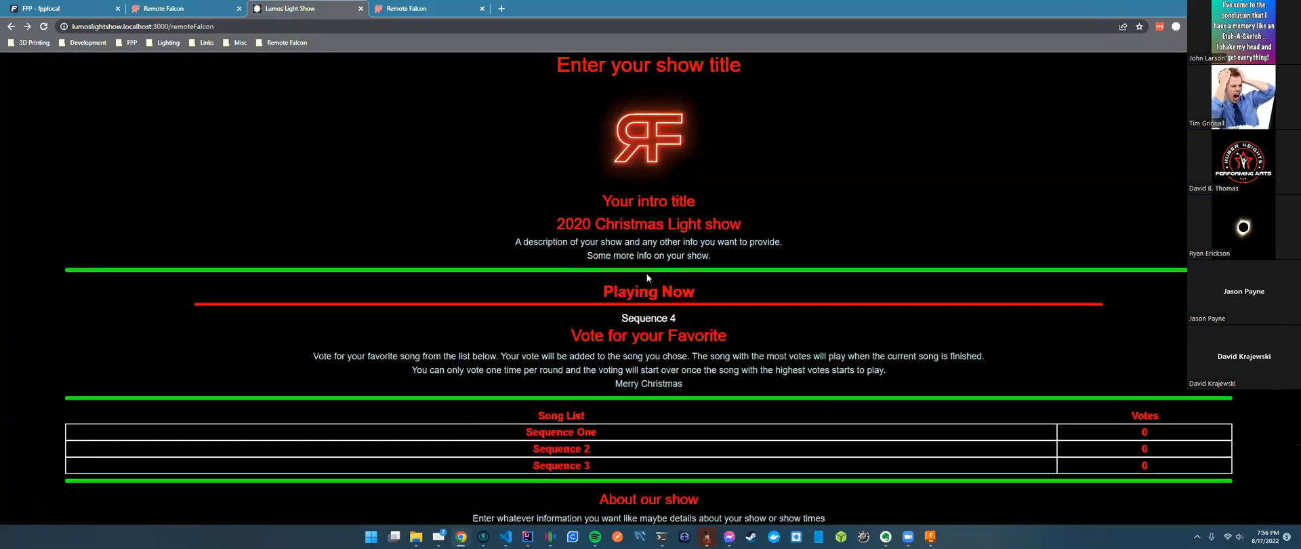
Vote for Sequence 3 on the Lumos Light Show viewer page after checking FPP's playback.
scroll(618, 284, "down", 2)
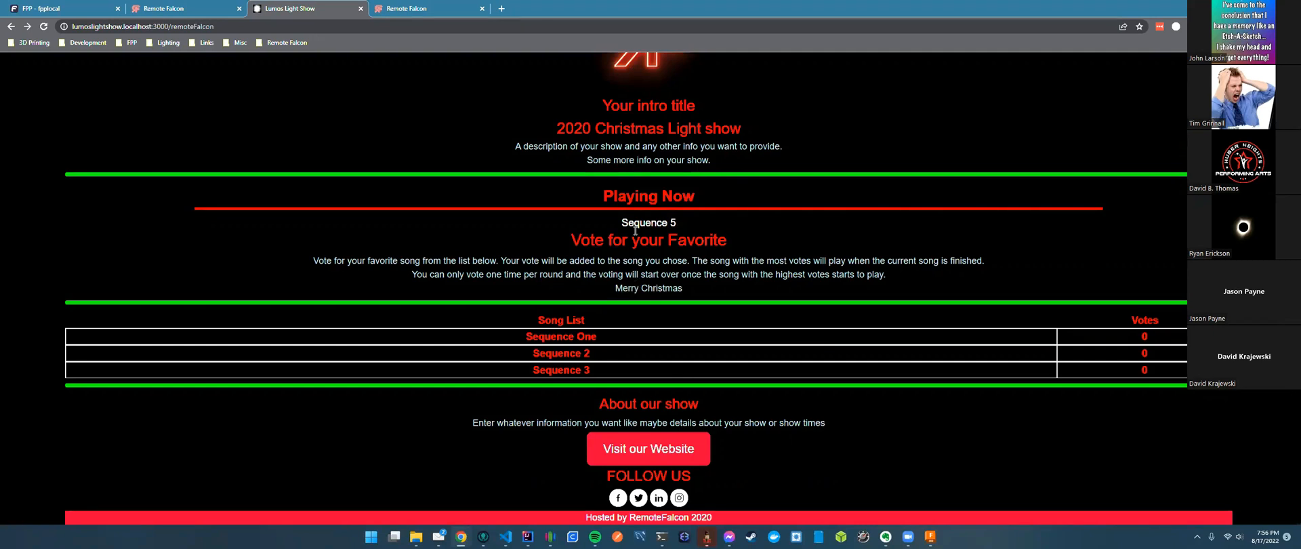
left_click_drag(621, 222, 732, 225)
left_click(731, 225)
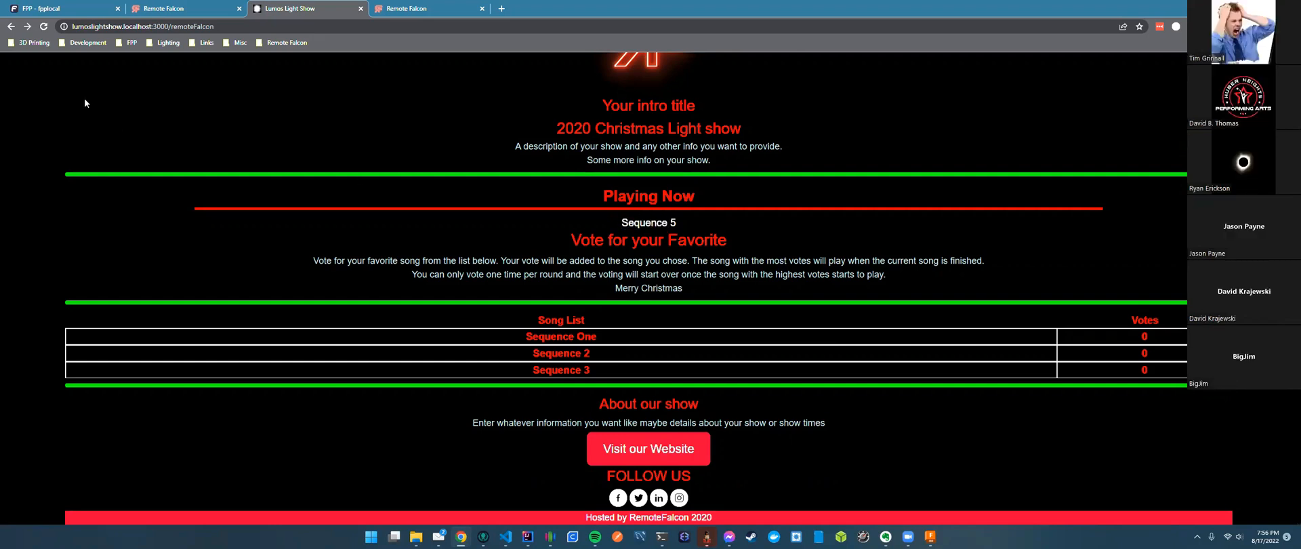
left_click(46, 9)
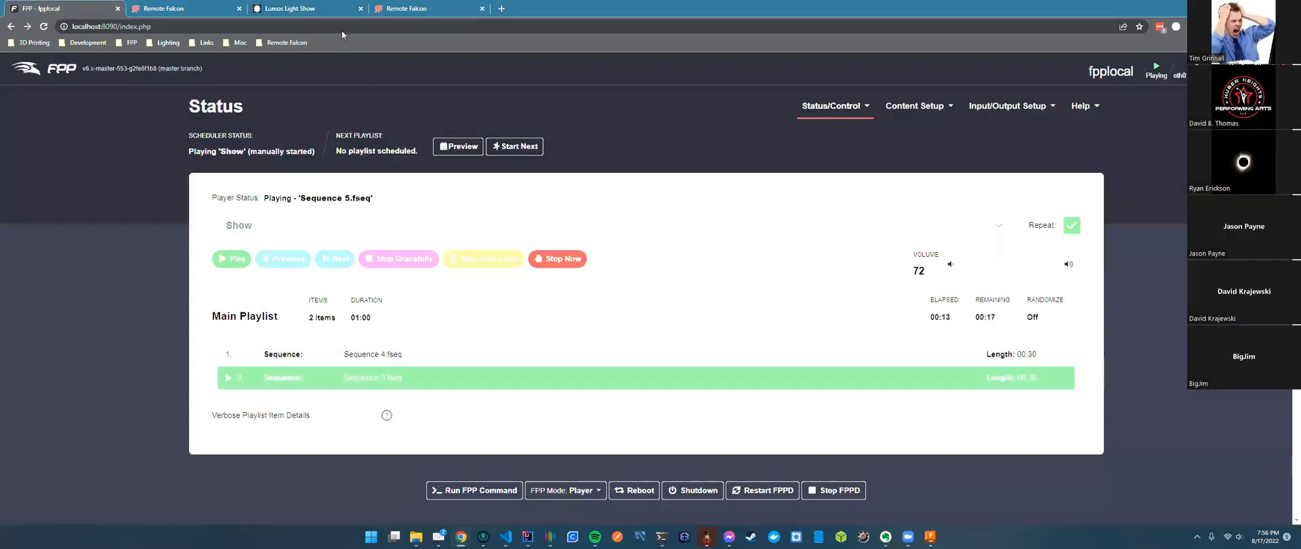
left_click(304, 9)
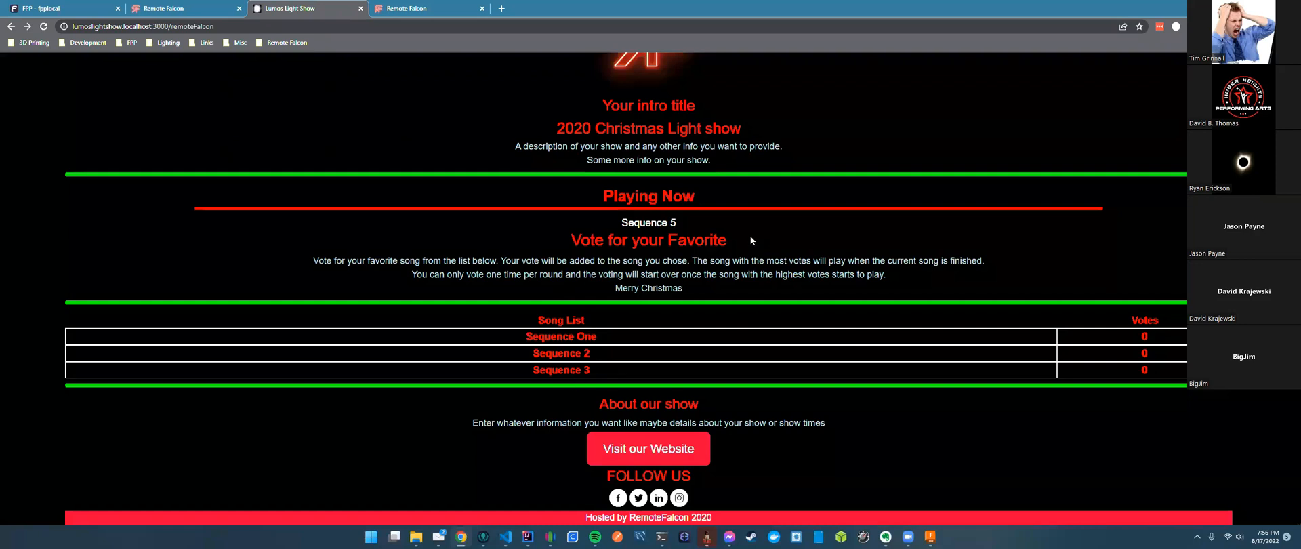
left_click(618, 370)
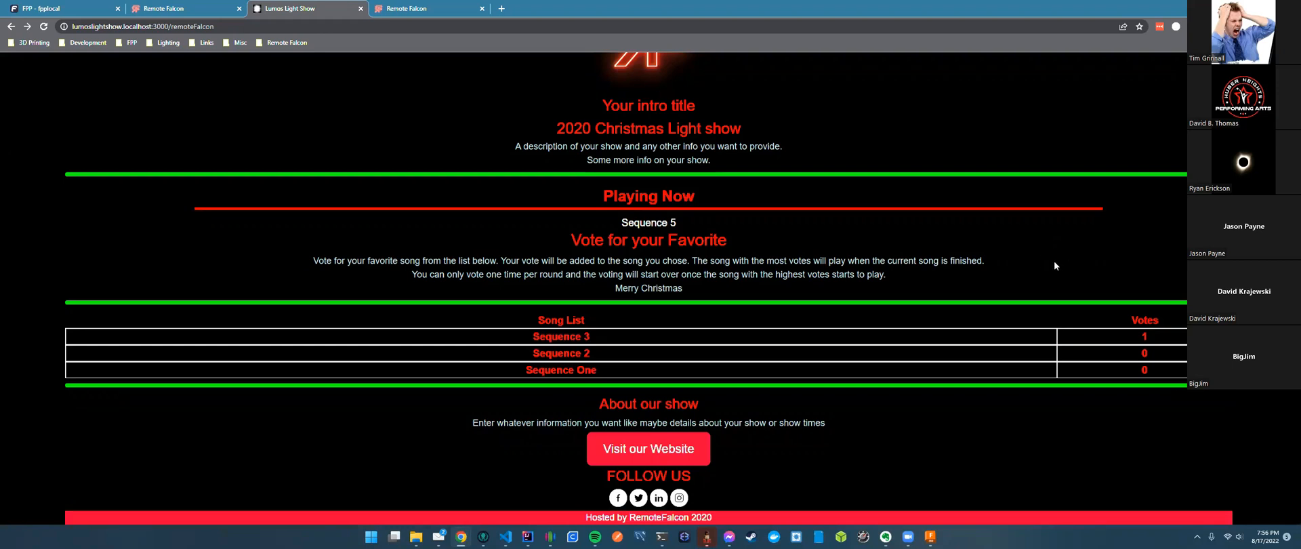
Confirm in FPP that the playlist is playing Sequence 4, then return to the voting page.
left_click(108, 8)
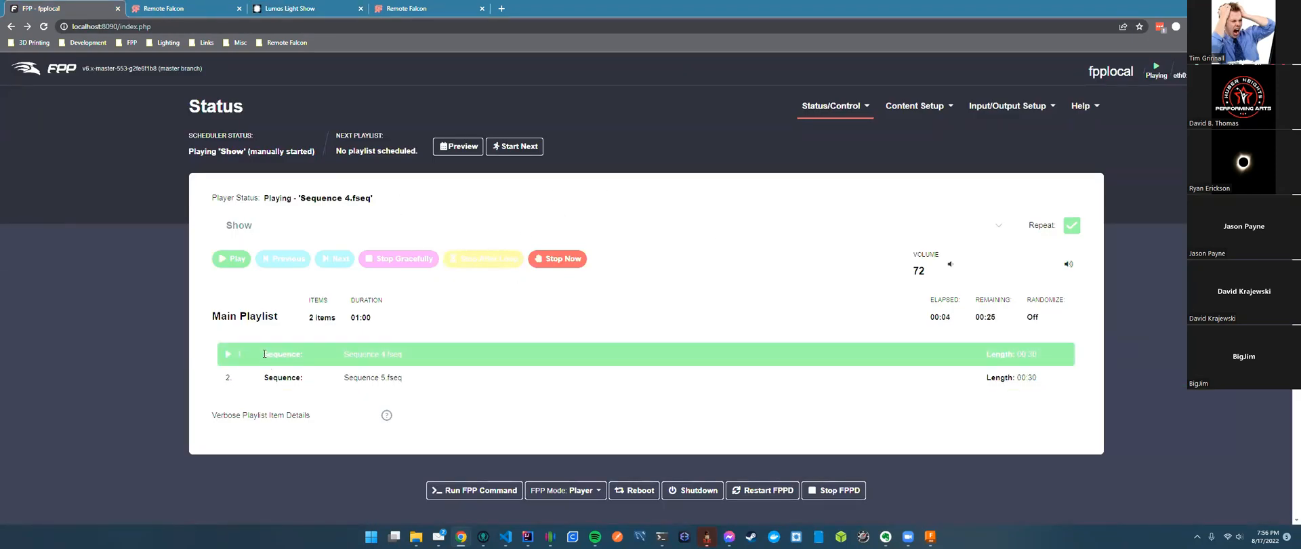
left_click_drag(281, 352, 439, 359)
left_click(189, 11)
left_click(292, 9)
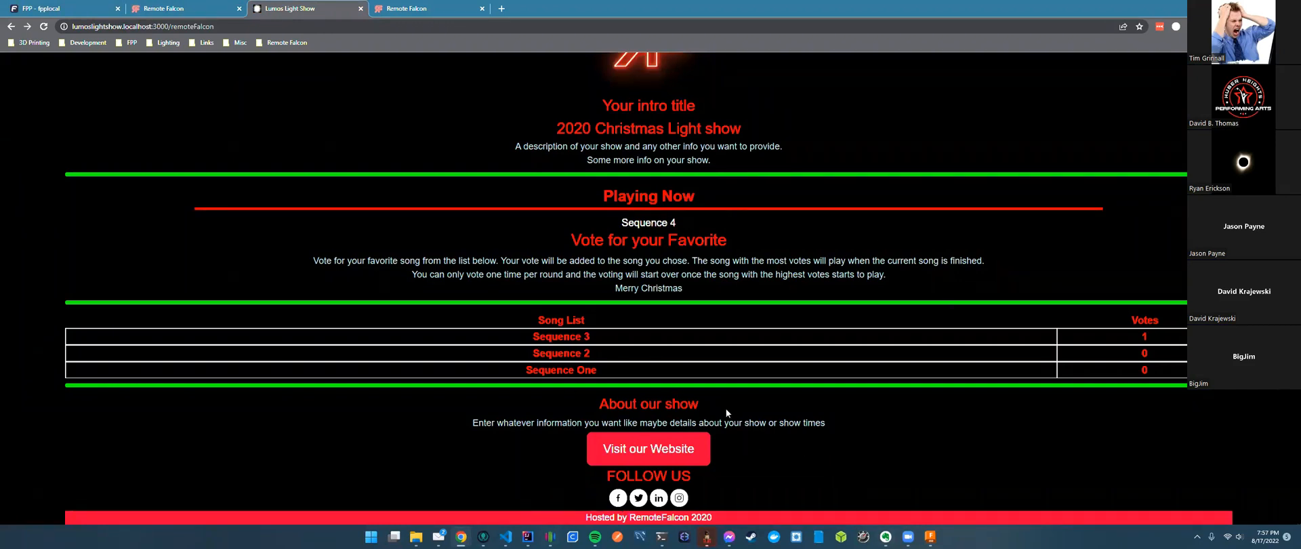
Write 'Add next up in voting' in a new untitled VS Code file, then return to the browser.
key("alt+Tab")
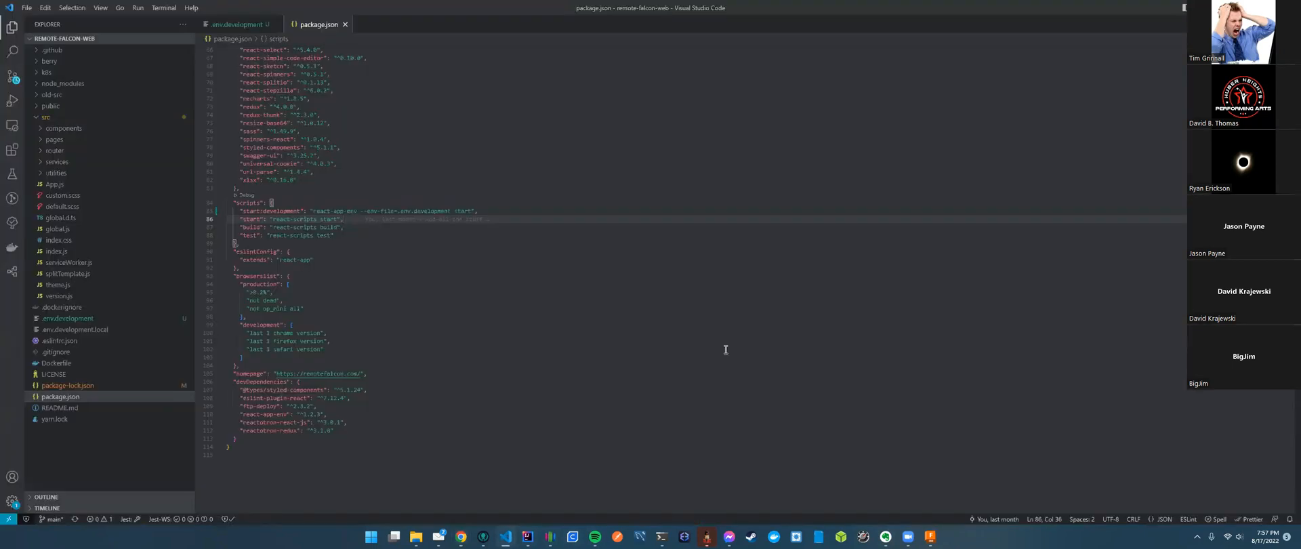
key("ctrl+n")
type("Add n")
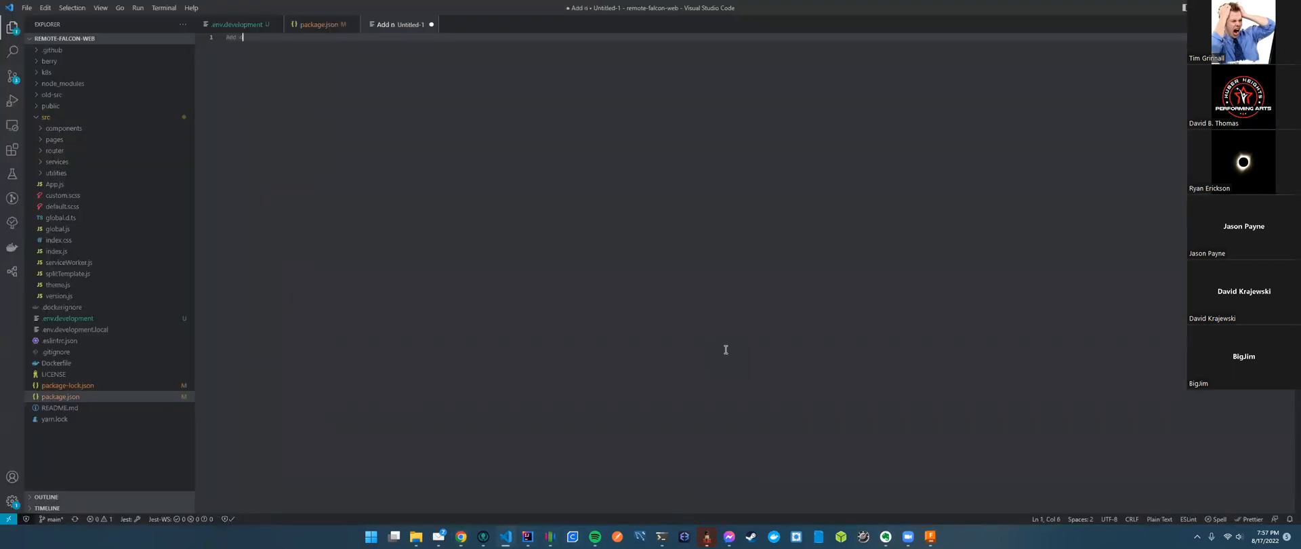
type("ext up in voting")
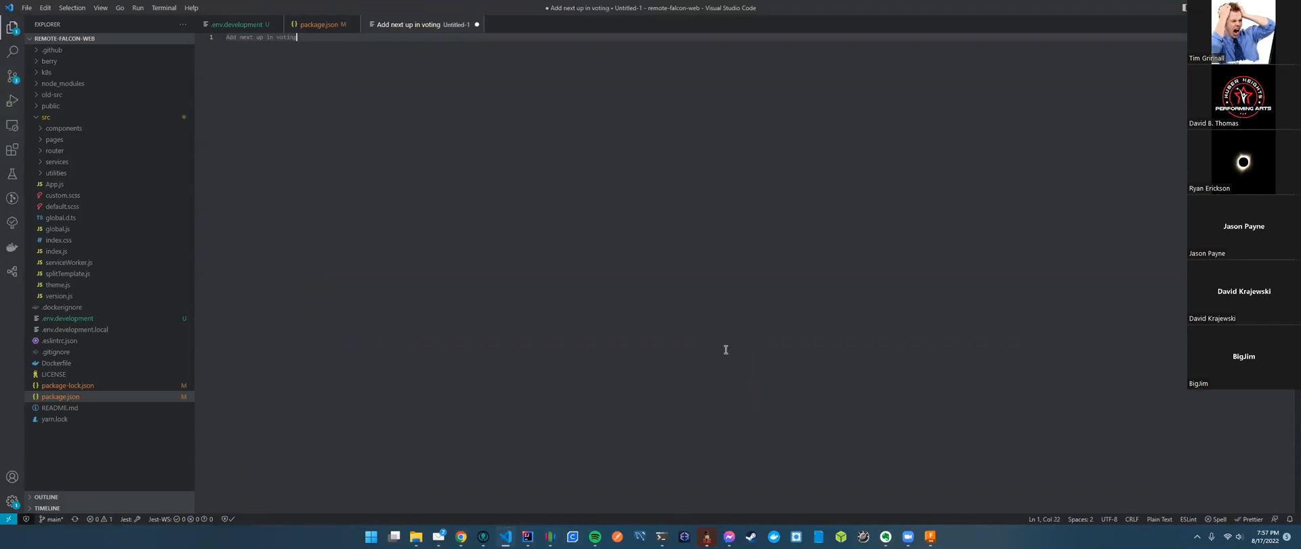
key("ctrl+Tab")
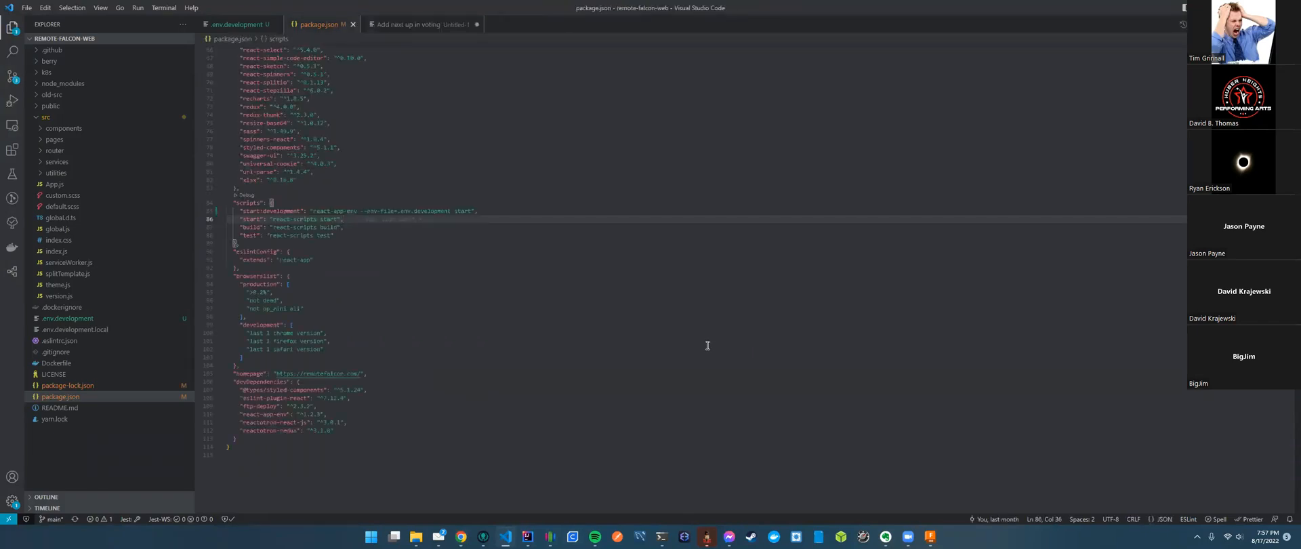
key("alt+Tab")
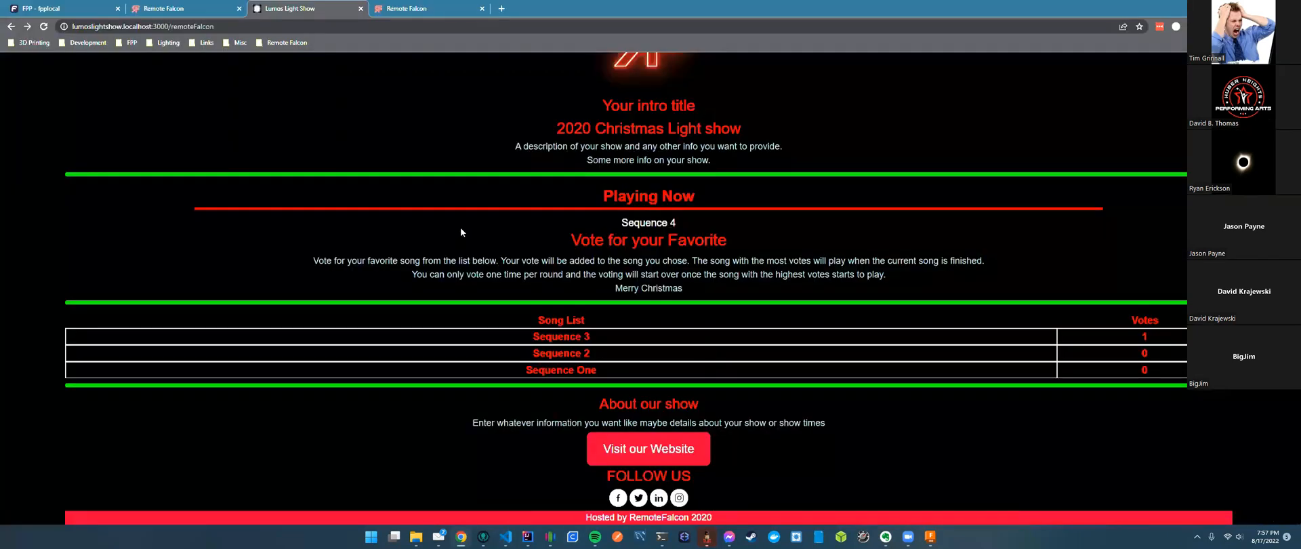
Open the control panel's Sequences list and review Sequence 1, Sequence 2 and Sequence 3.
scroll(460, 227, "up", 2)
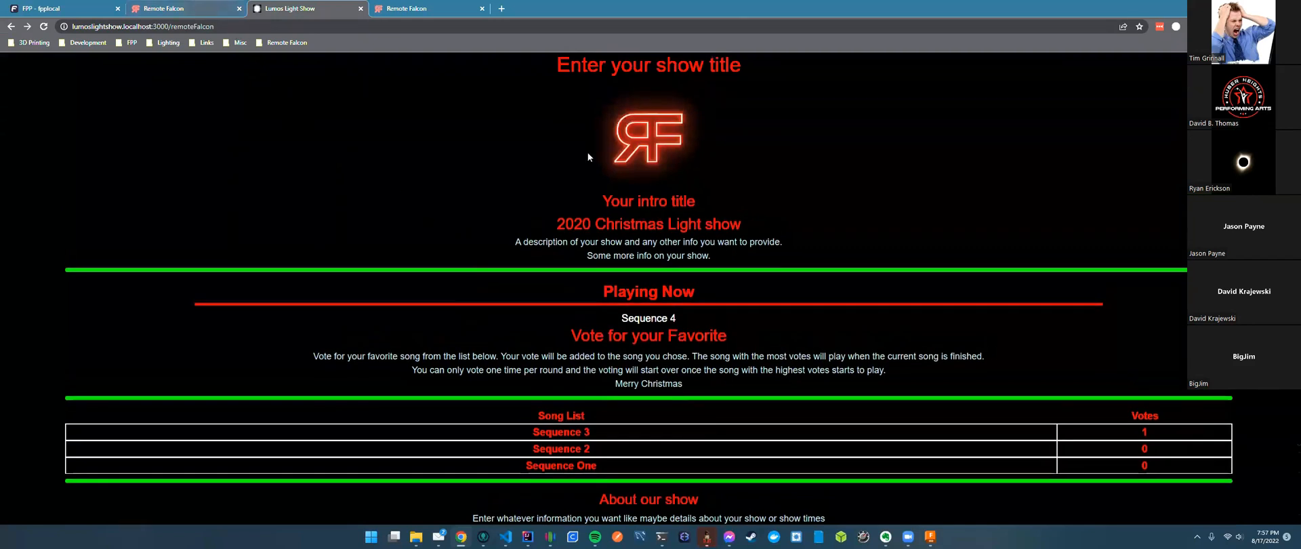
key("ctrl+shift+Tab")
scroll(859, 267, "up", 3)
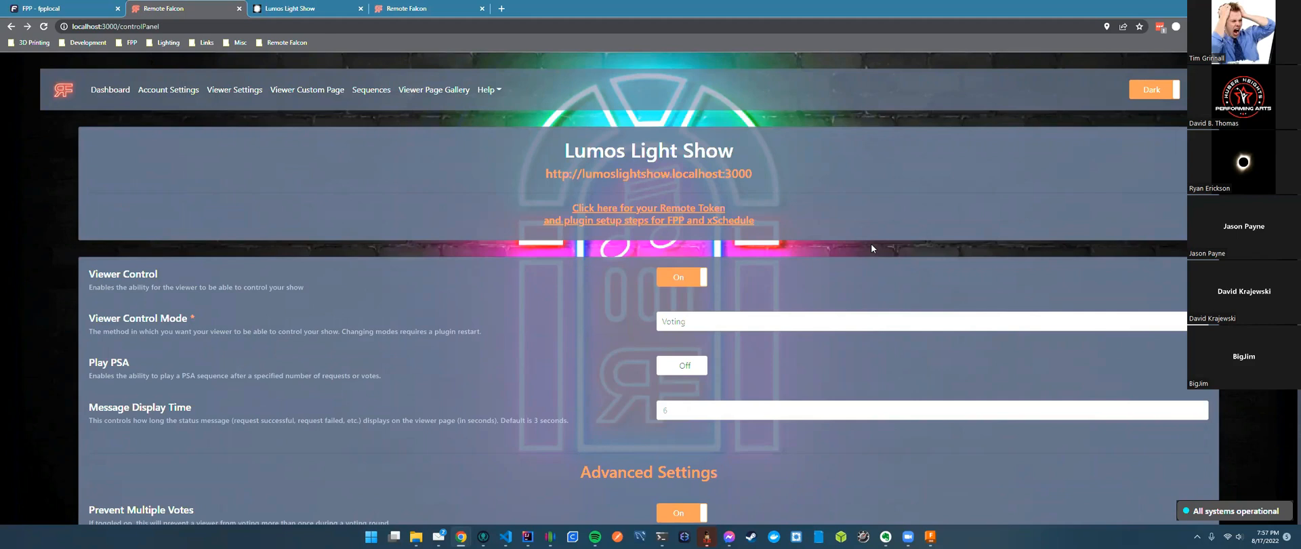
left_click(365, 91)
scroll(527, 251, "down", 1)
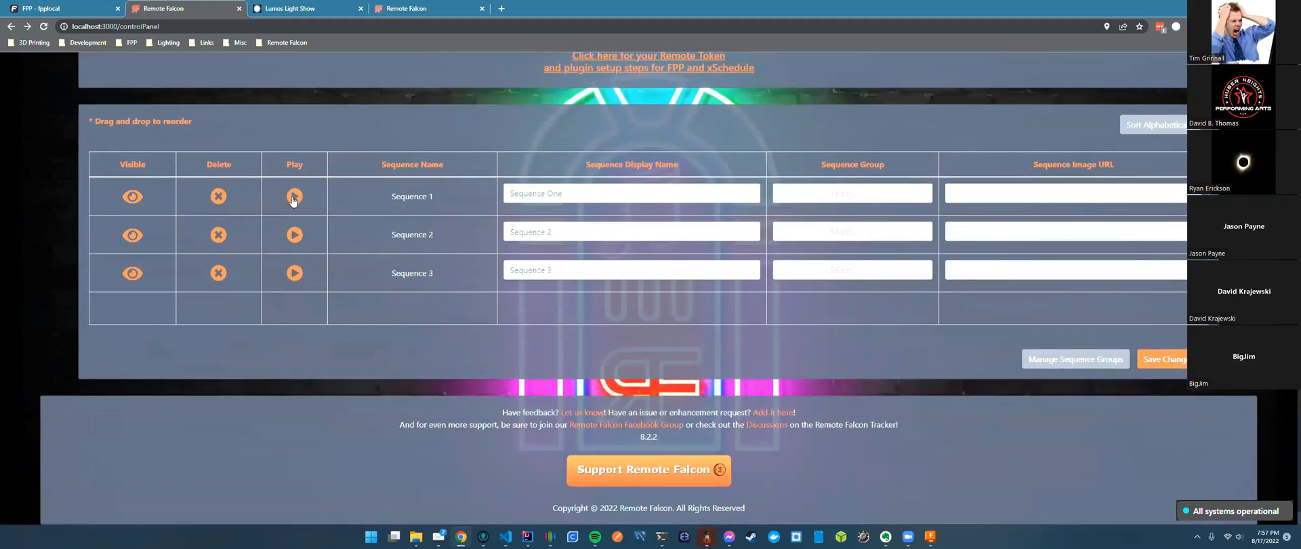
scroll(318, 136, "up", 2)
scroll(333, 79, "up", 1)
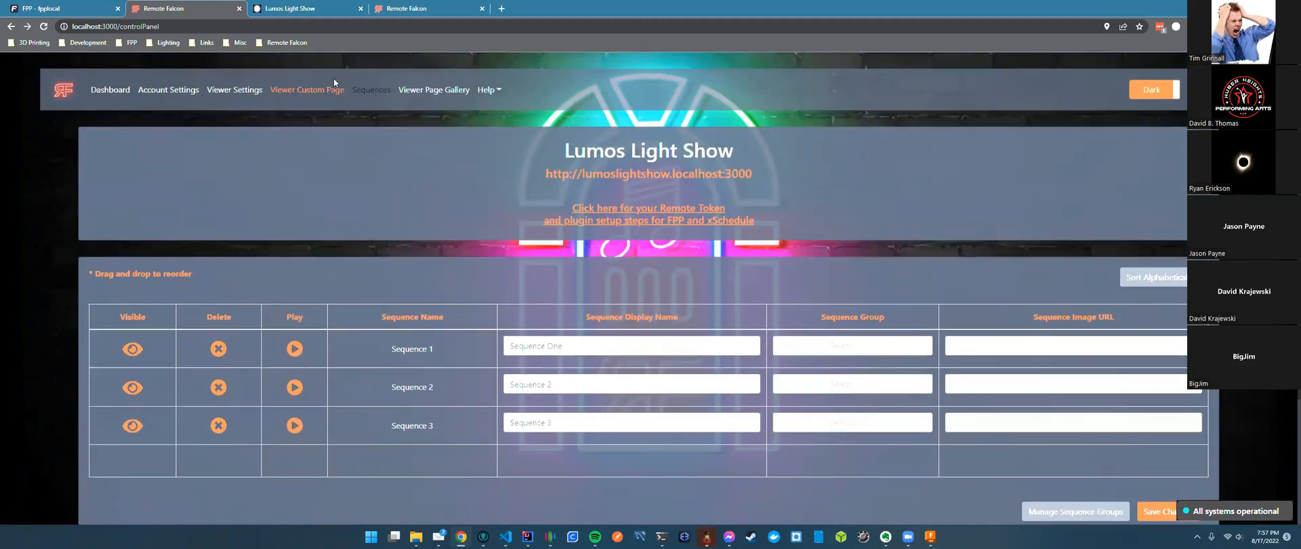
scroll(363, 237, "down", 2)
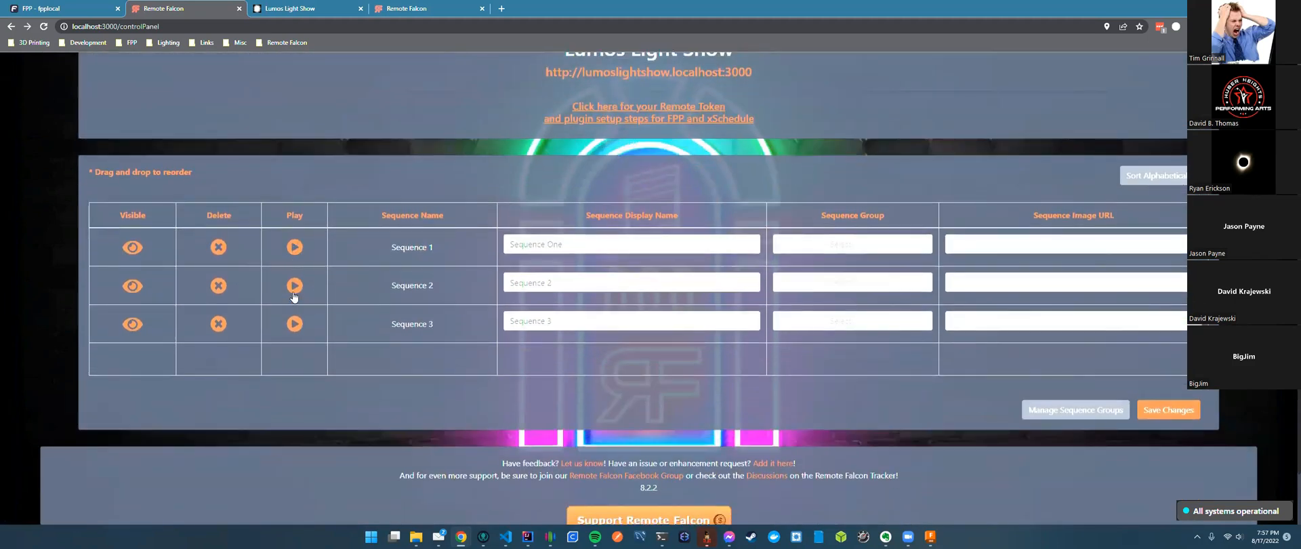
key("ctrl+Tab")
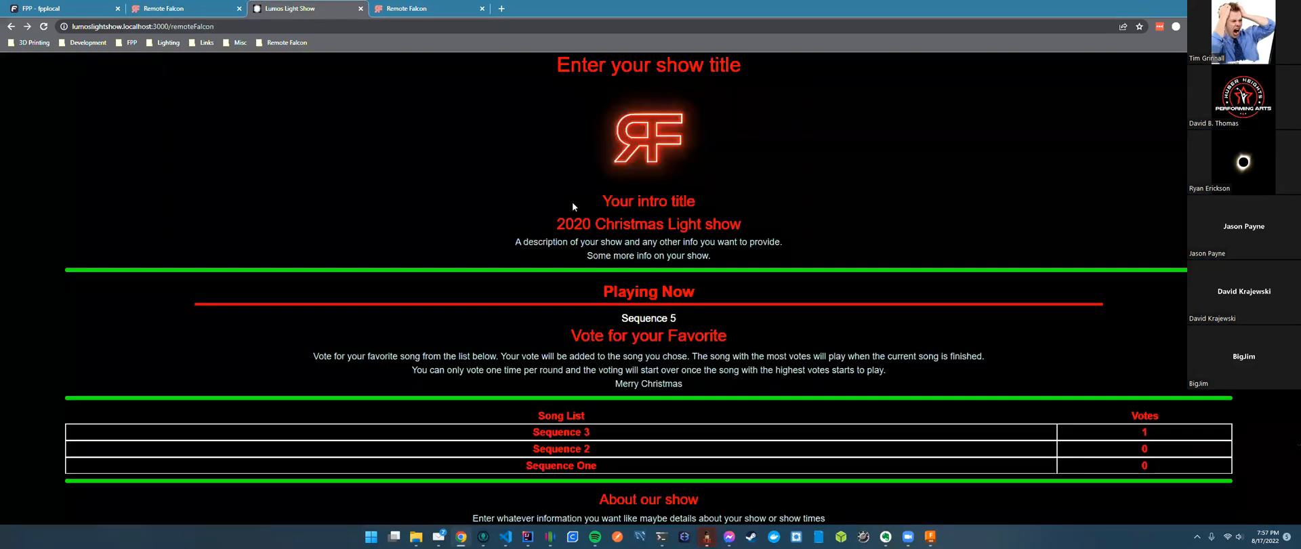
key("ctrl+shift+Tab")
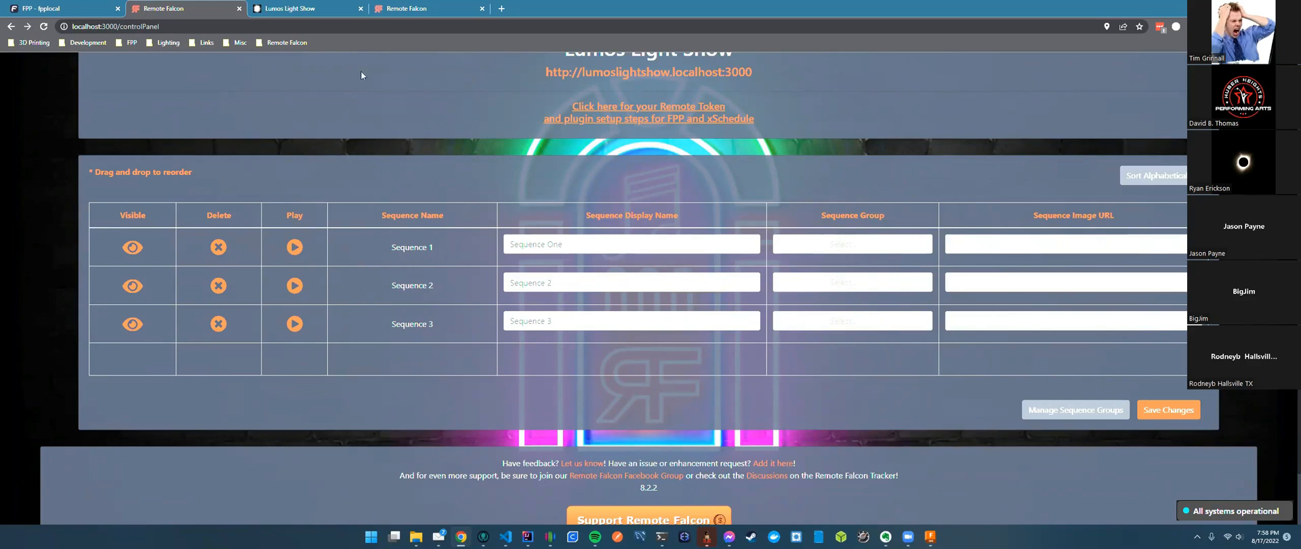
Change Viewer Control Mode to Jukebox in Viewer Settings and save the changes.
scroll(248, 91, "up", 2)
left_click(249, 91)
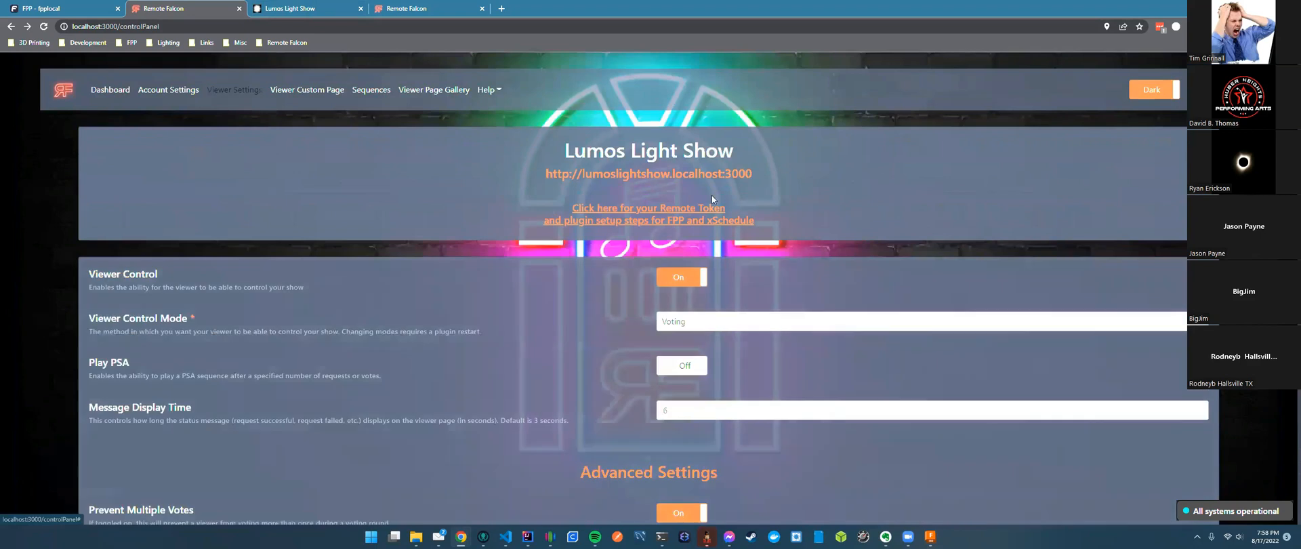
left_click(764, 321)
scroll(764, 427, "down", 1)
scroll(763, 427, "down", 5)
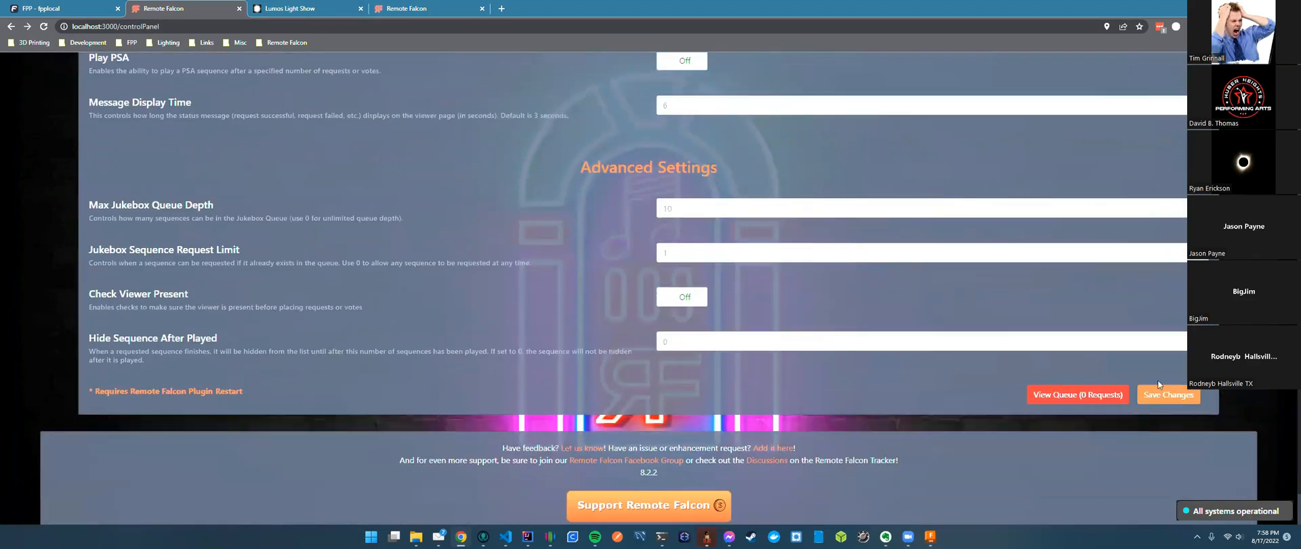
left_click(644, 450)
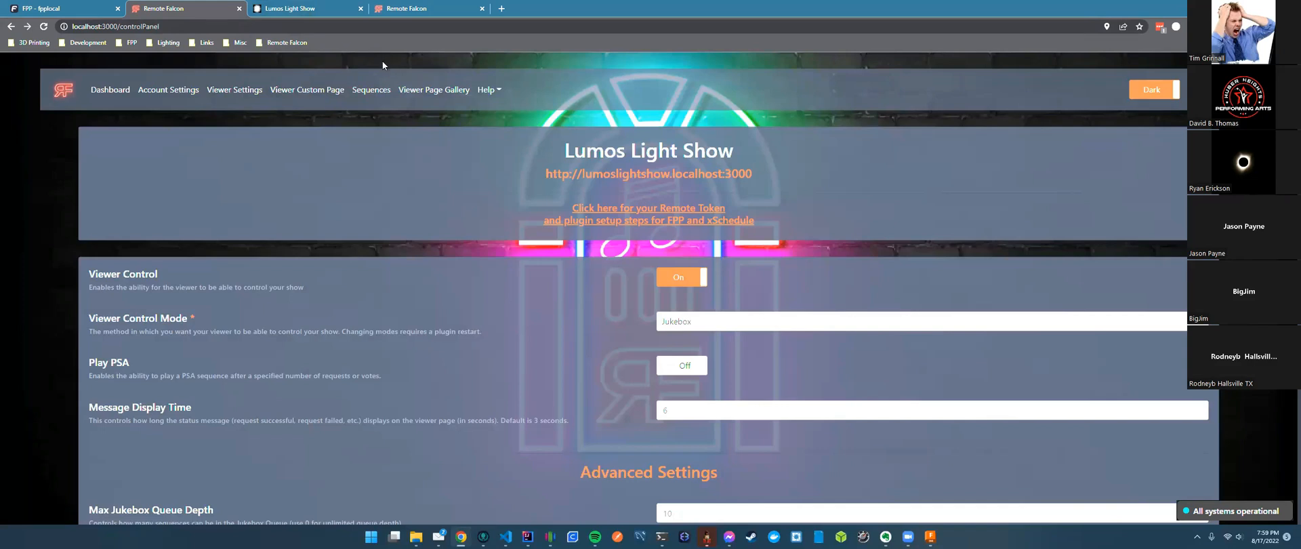
left_click(298, 10)
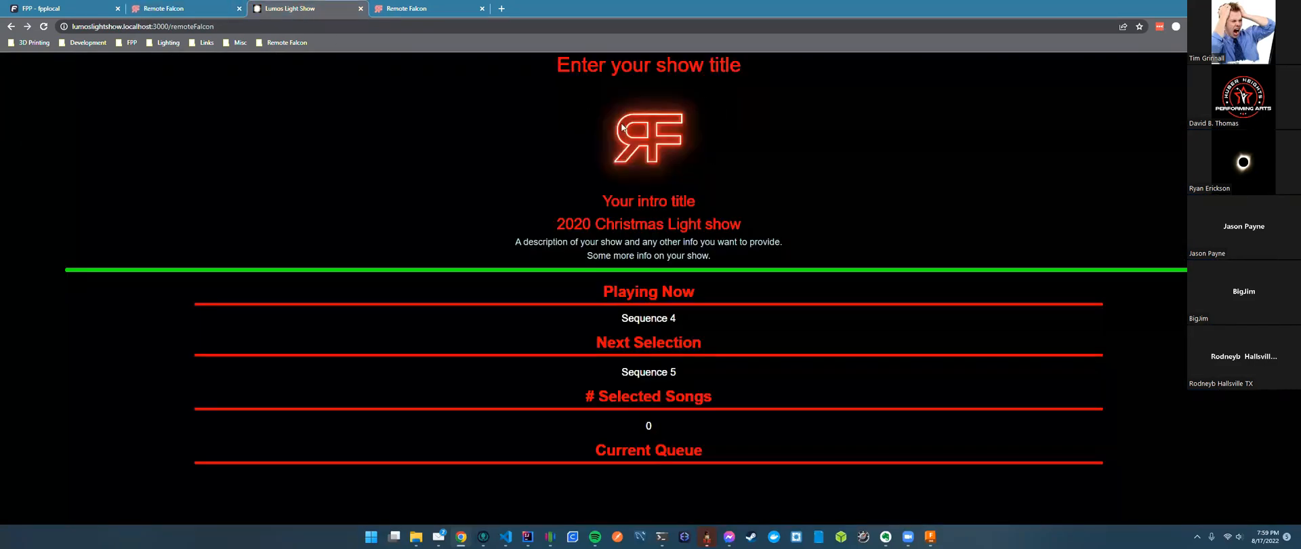
left_click_drag(691, 103, 790, 458)
left_click(833, 456)
left_click_drag(745, 136, 817, 461)
left_click(868, 246)
scroll(779, 338, "down", 1)
scroll(785, 353, "down", 1)
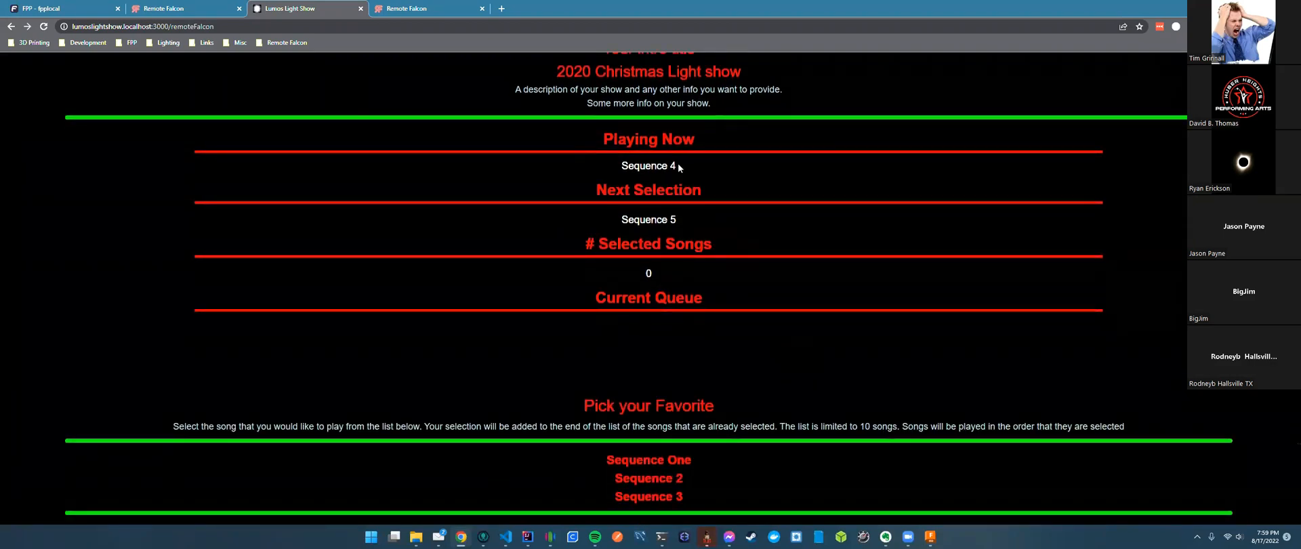
left_click_drag(678, 164, 613, 168)
scroll(755, 421, "down", 1)
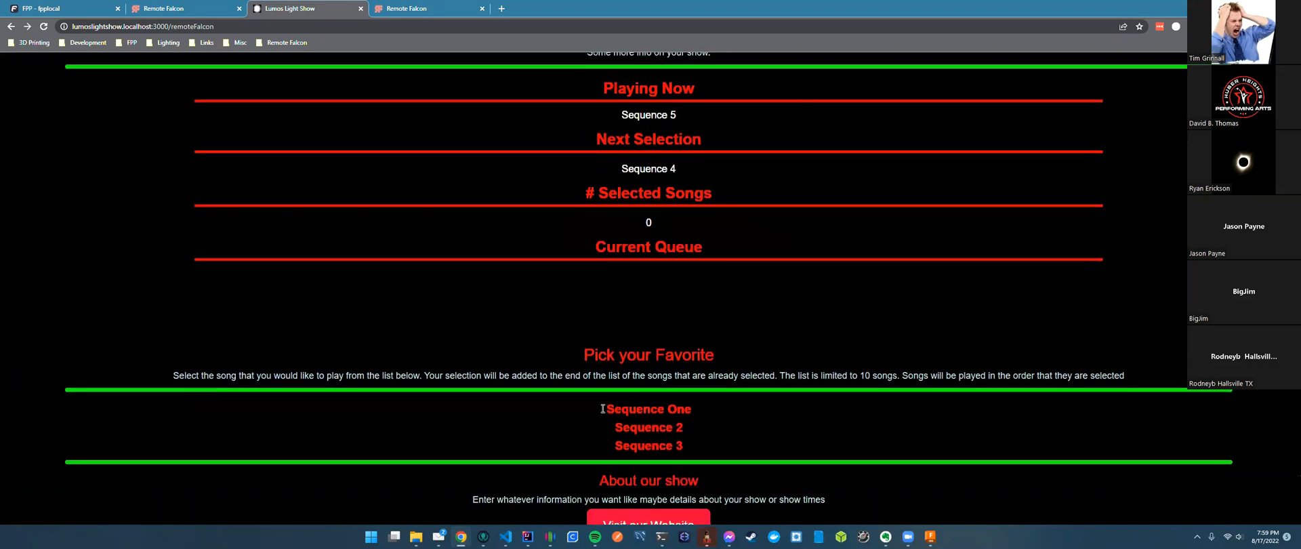
scroll(766, 364, "up", 3)
scroll(758, 390, "down", 2)
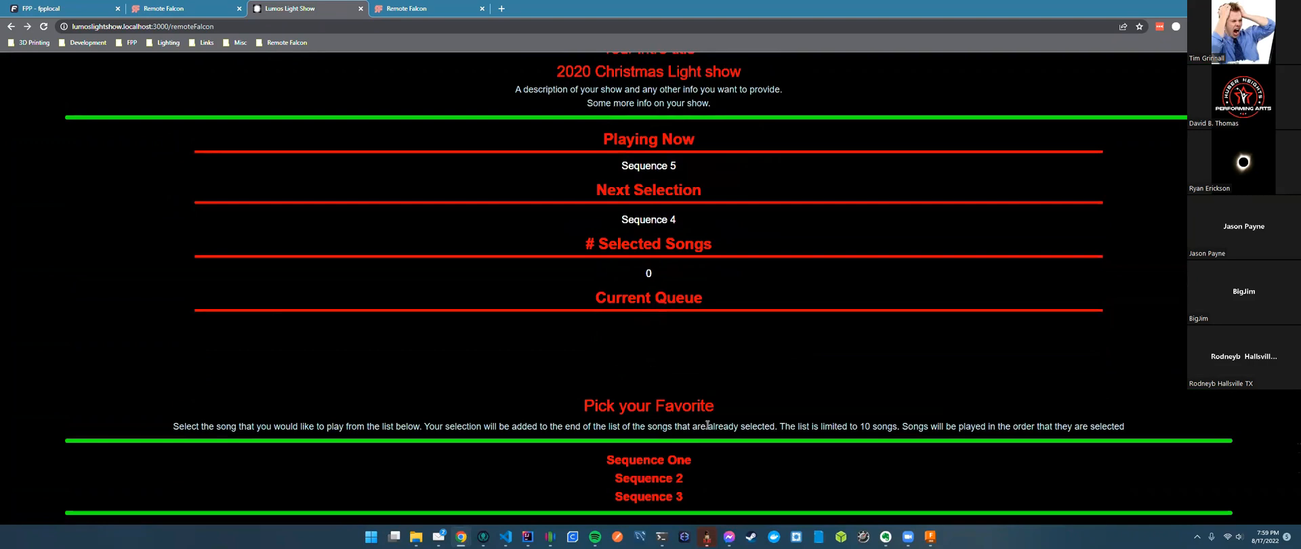
scroll(707, 425, "up", 3)
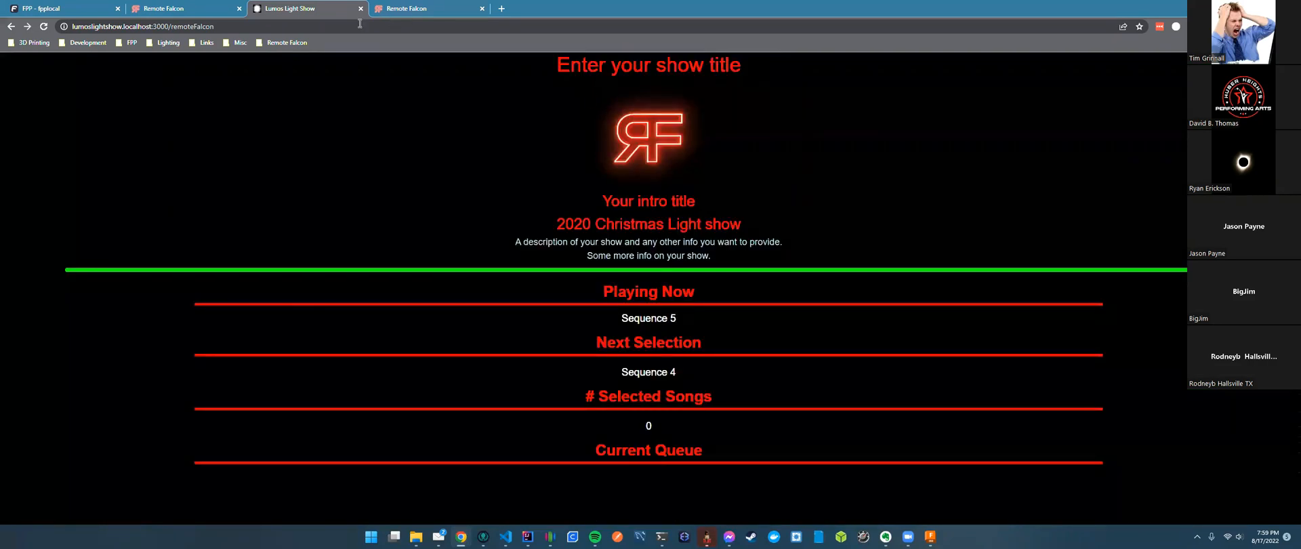
left_click(307, 28)
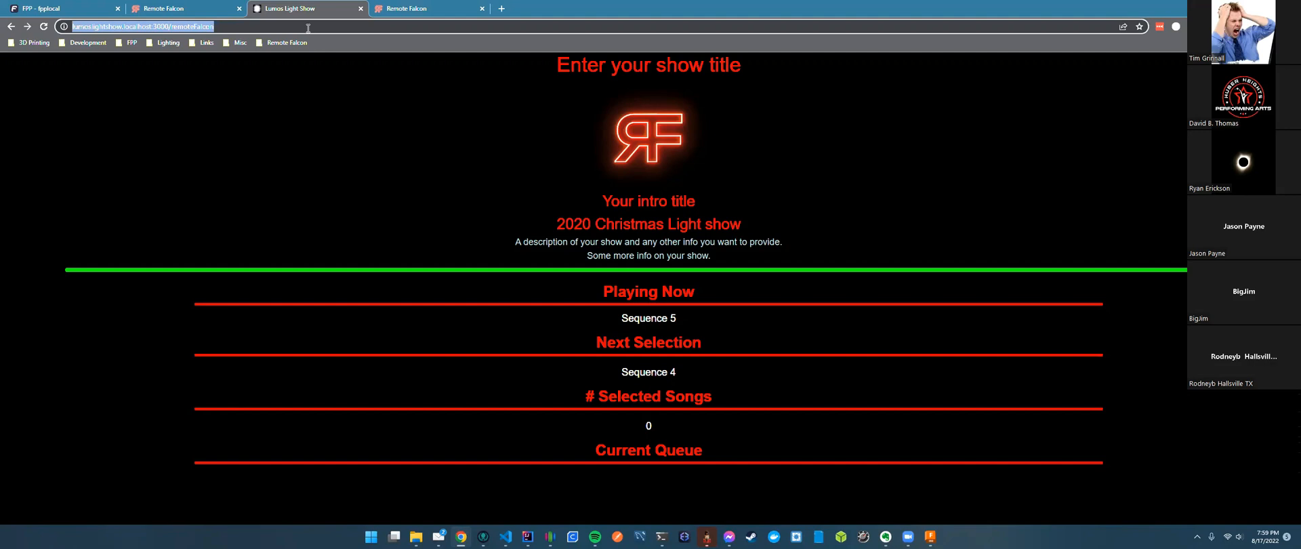
left_click(177, 10)
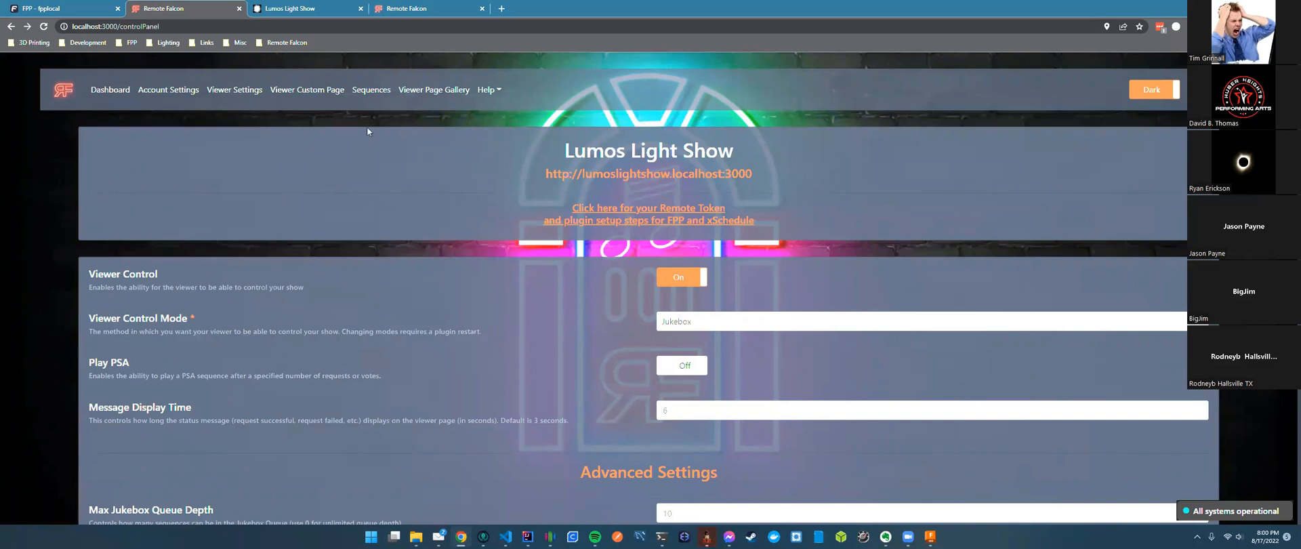
Open the Dashboard and review its current visitors and page-visit charts.
left_click(105, 91)
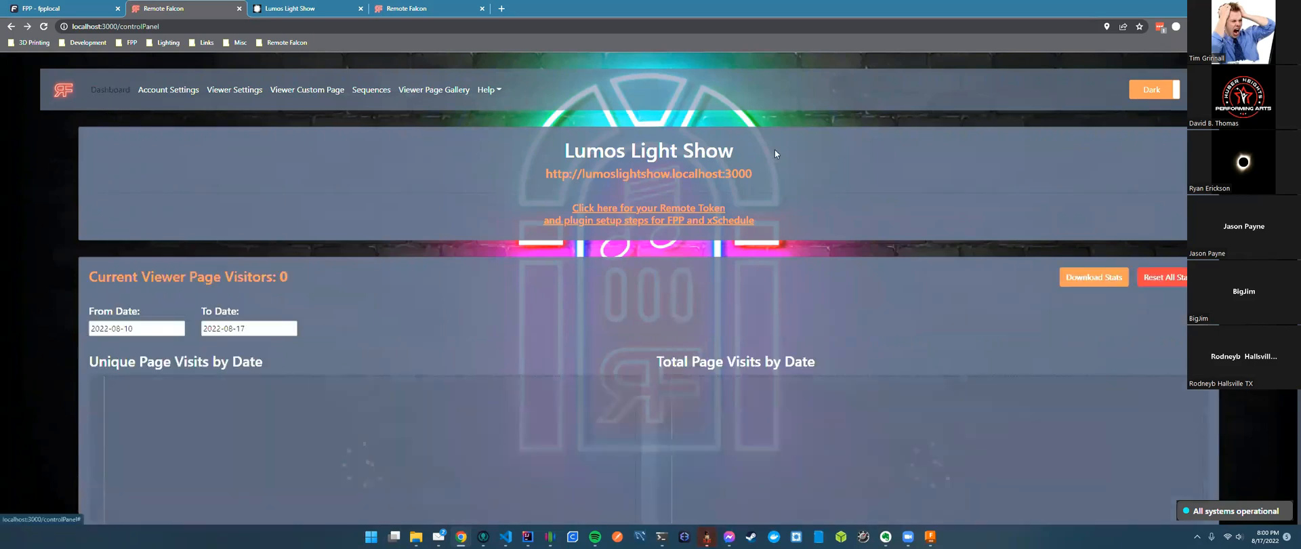
scroll(791, 230, "down", 3)
scroll(791, 230, "up", 3)
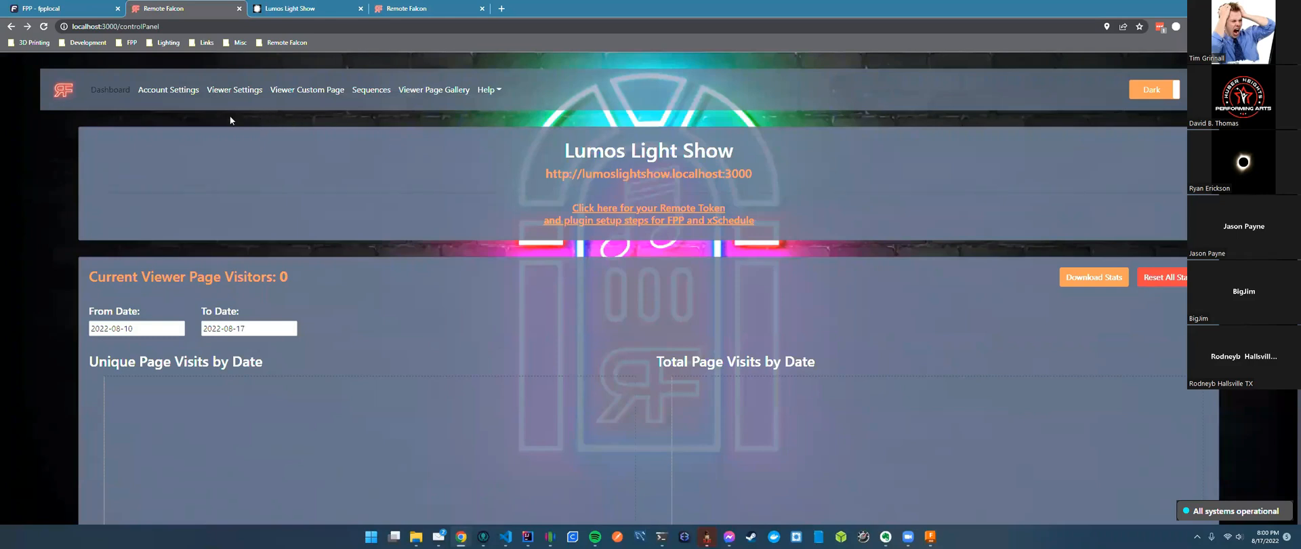
left_click(62, 12)
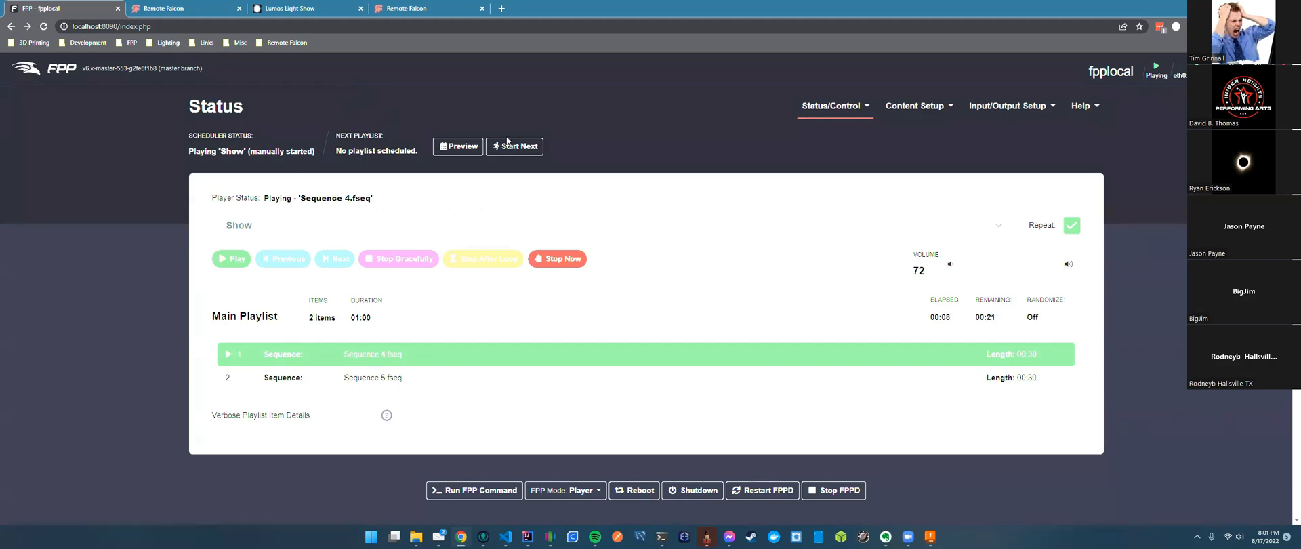
left_click(185, 9)
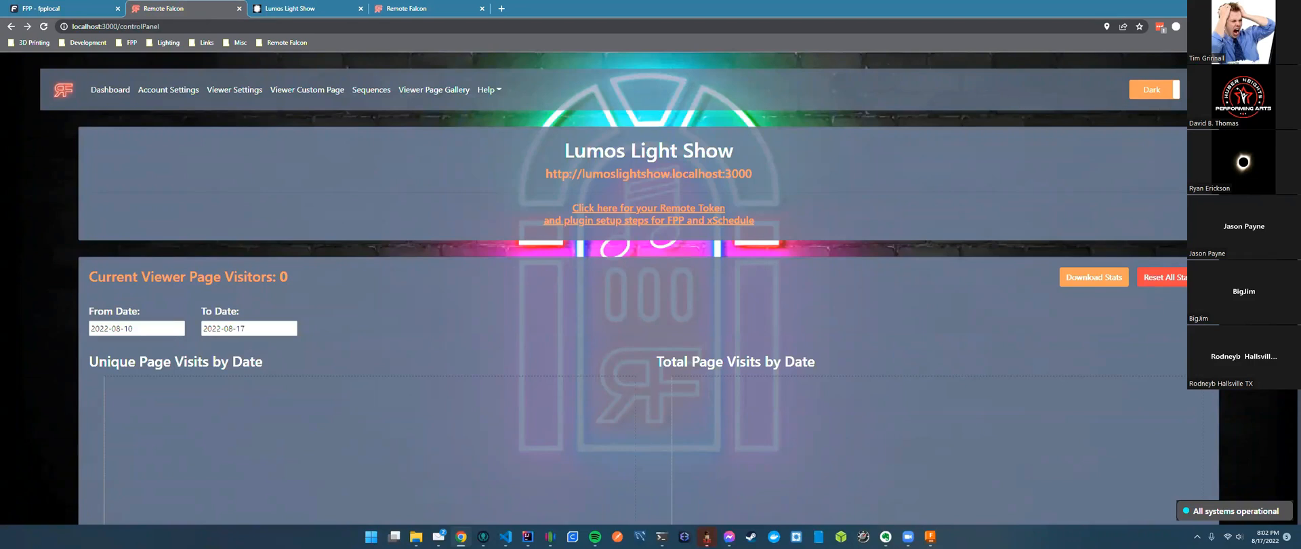
left_click(1216, 89)
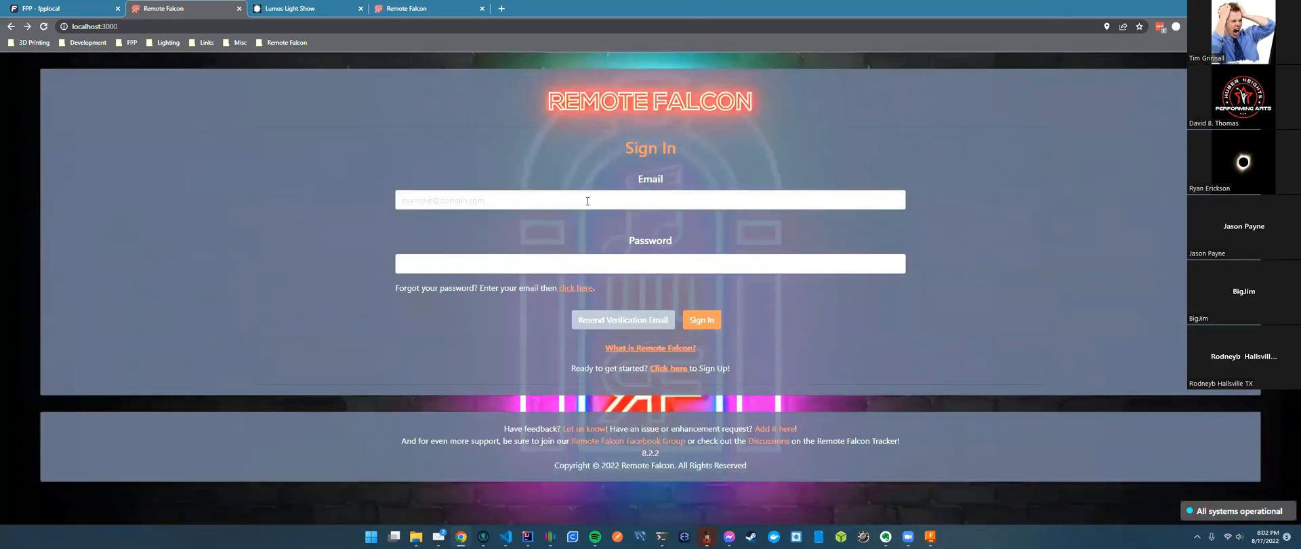
left_click(668, 368)
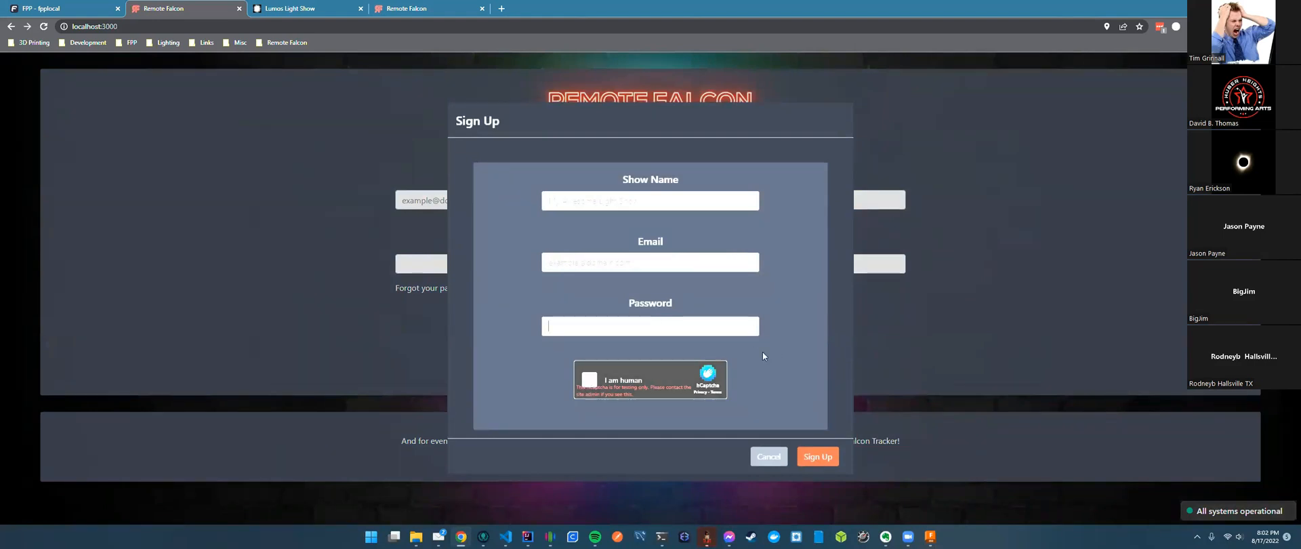
left_click(768, 456)
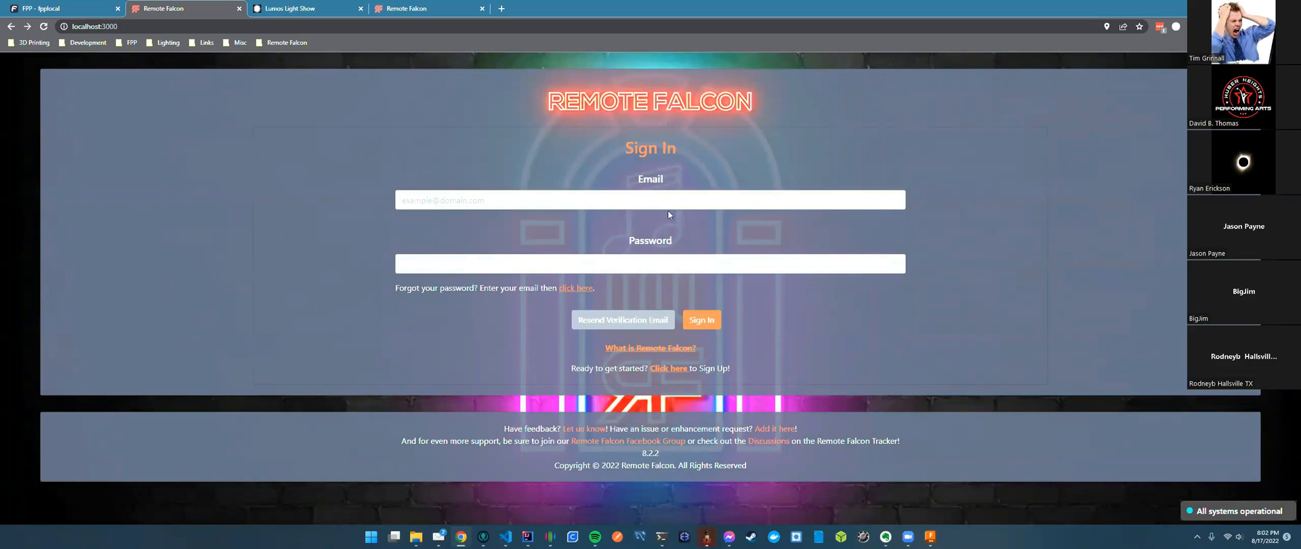
key("Return")
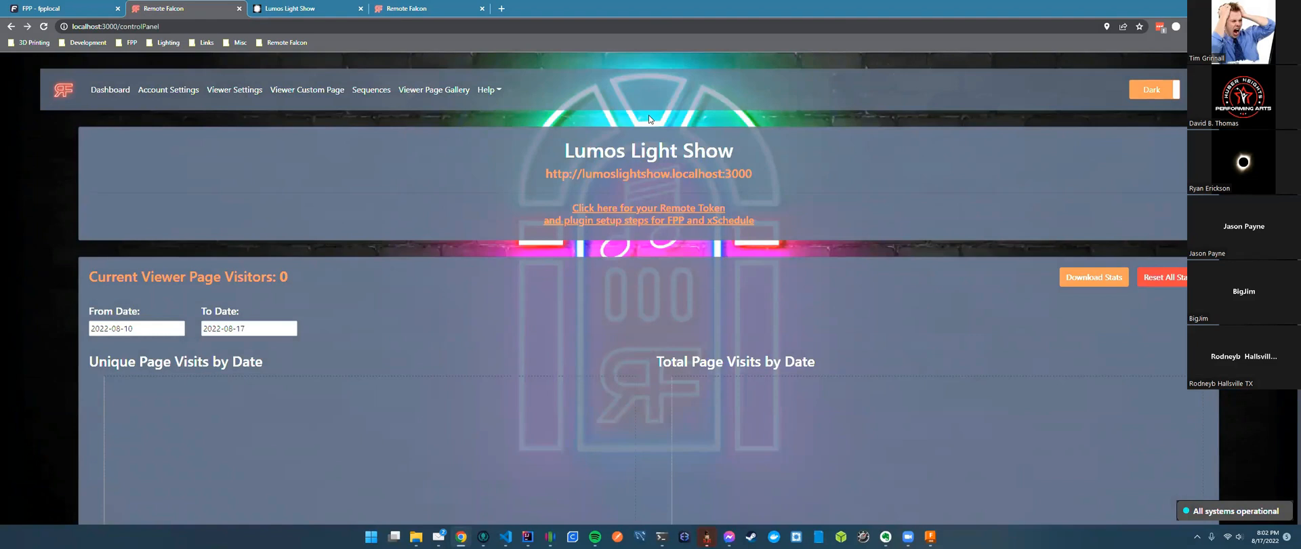
left_click(74, 12)
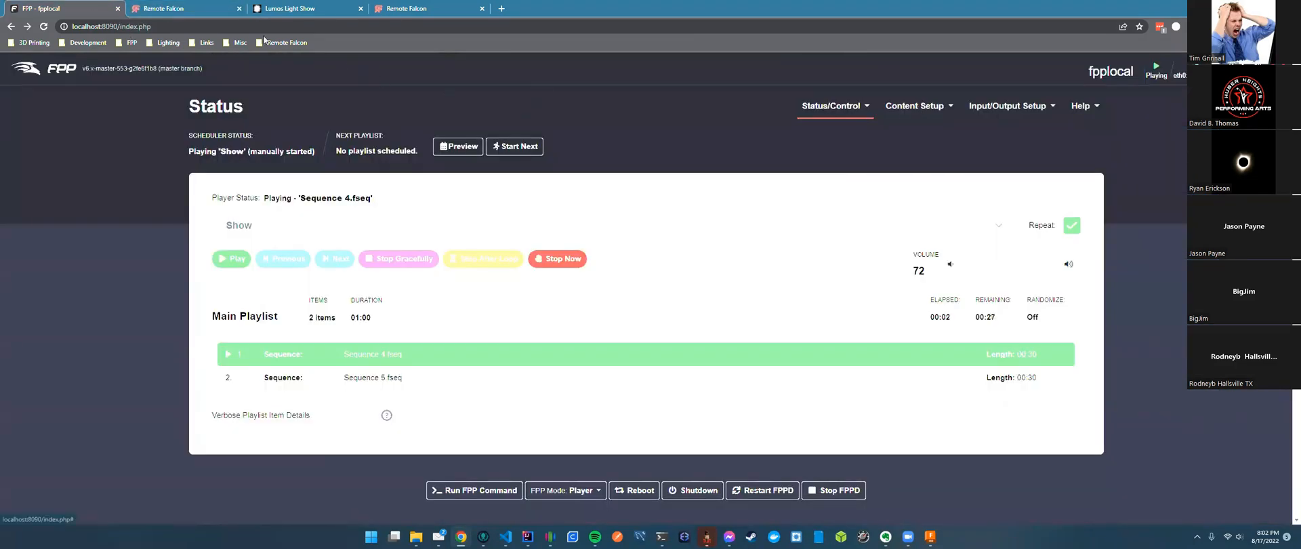
Point out the show title, then change the Show Name in Account Settings to 'abc'.
left_click(169, 9)
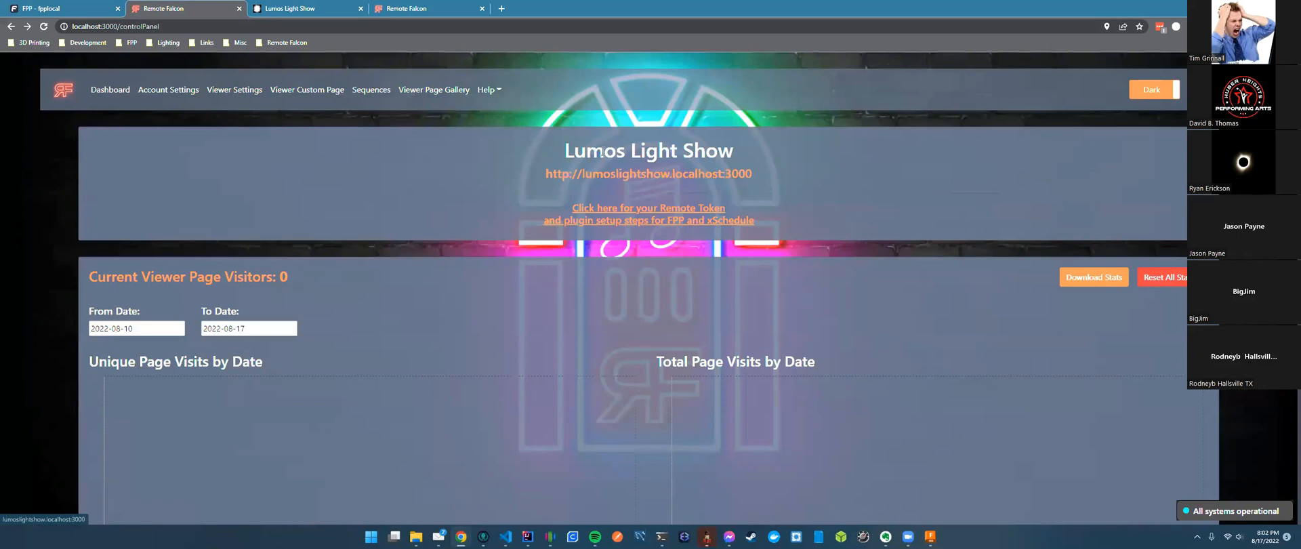
left_click_drag(733, 153, 560, 153)
left_click(637, 163)
left_click(168, 89)
left_click_drag(744, 283, 554, 278)
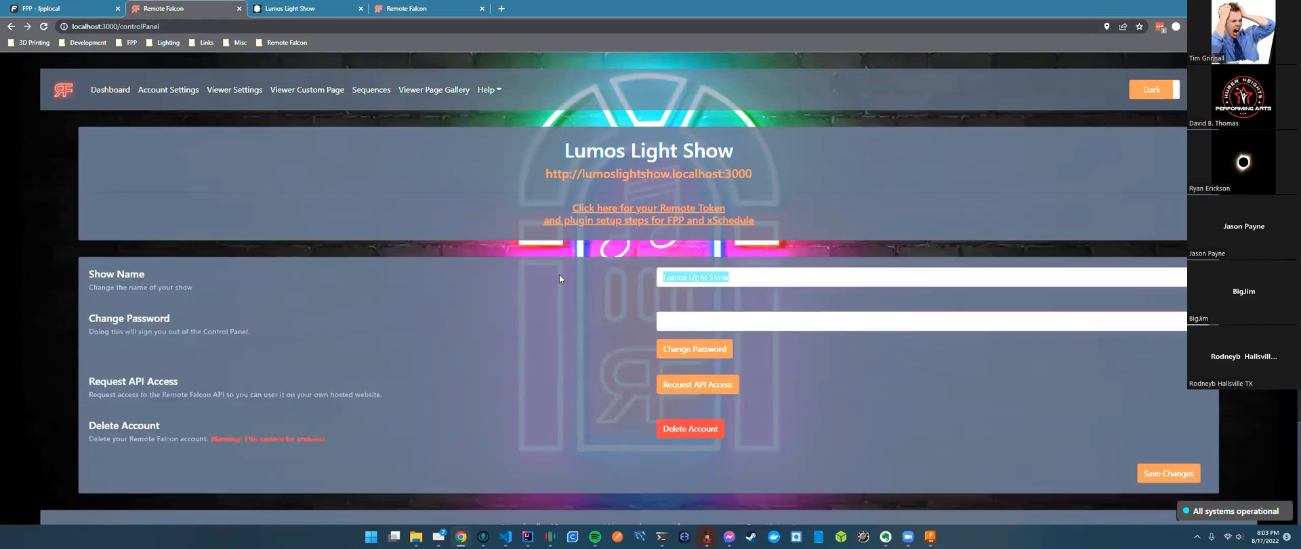
type("abc")
left_click(406, 8)
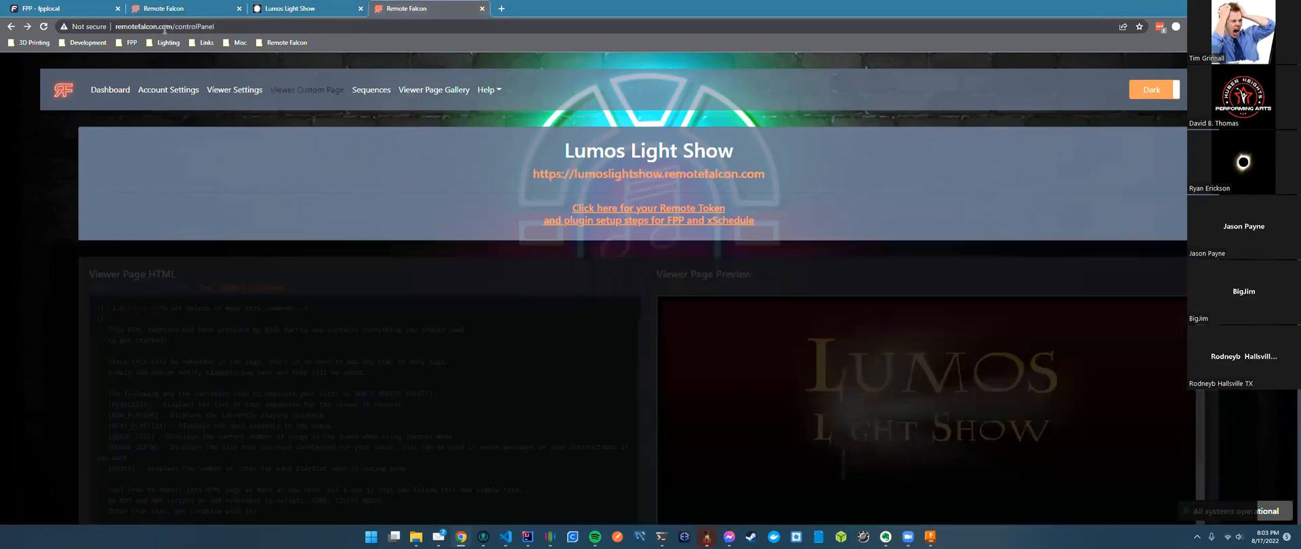
Open the hosted Lumos Light Show viewer page in a new tab and highlight its domain.
left_click(617, 175)
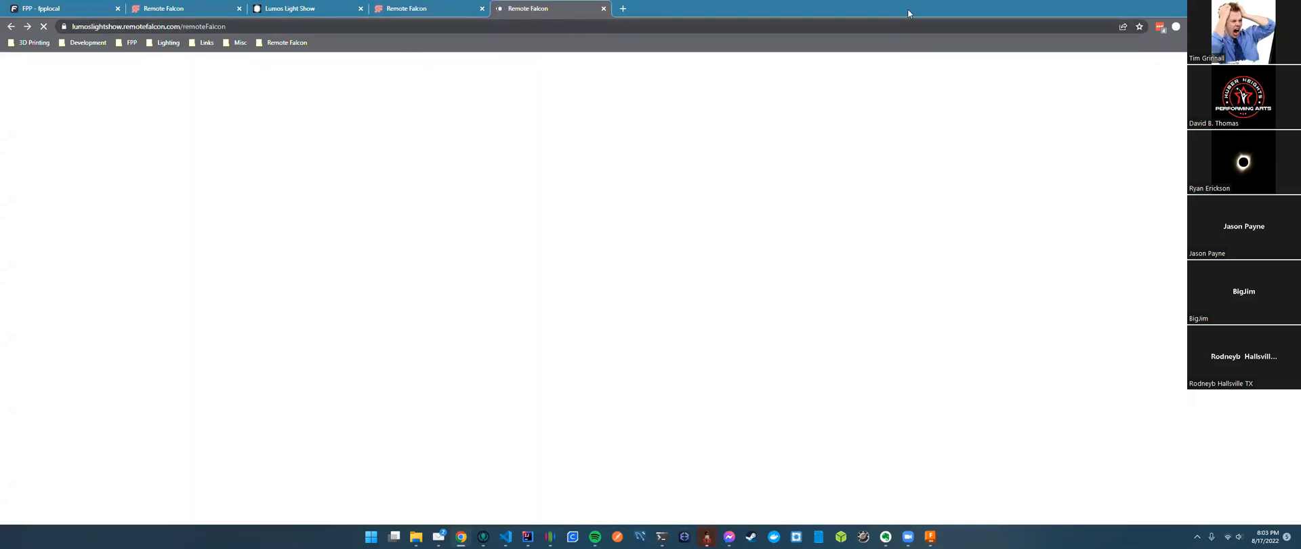
left_click(169, 27)
left_click(92, 27)
left_click_drag(95, 27, 202, 30)
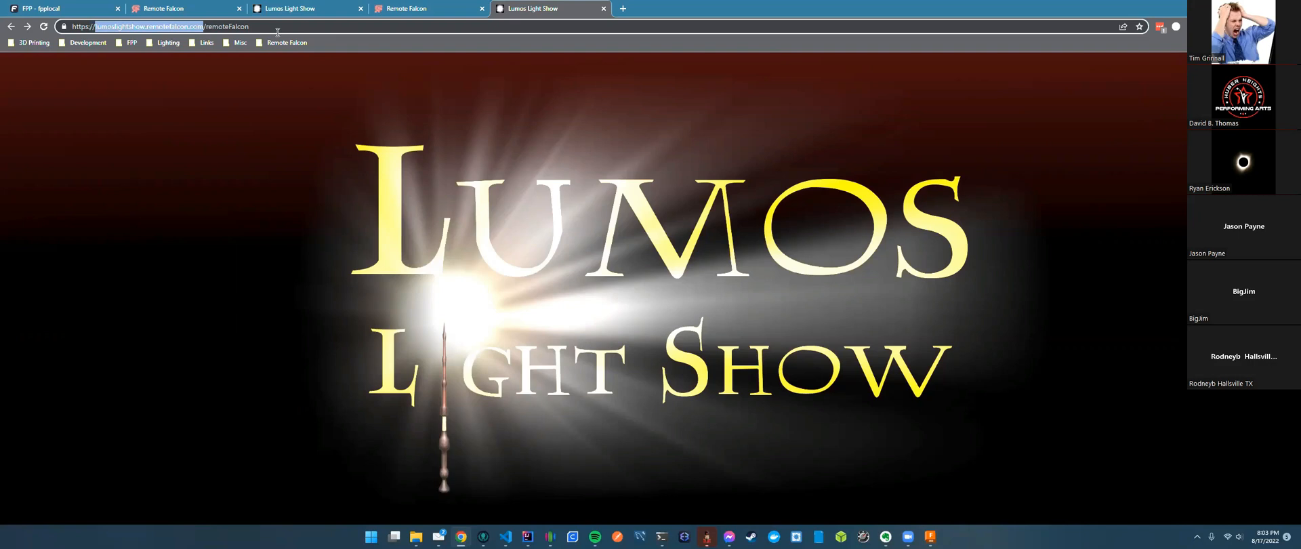
left_click(191, 9)
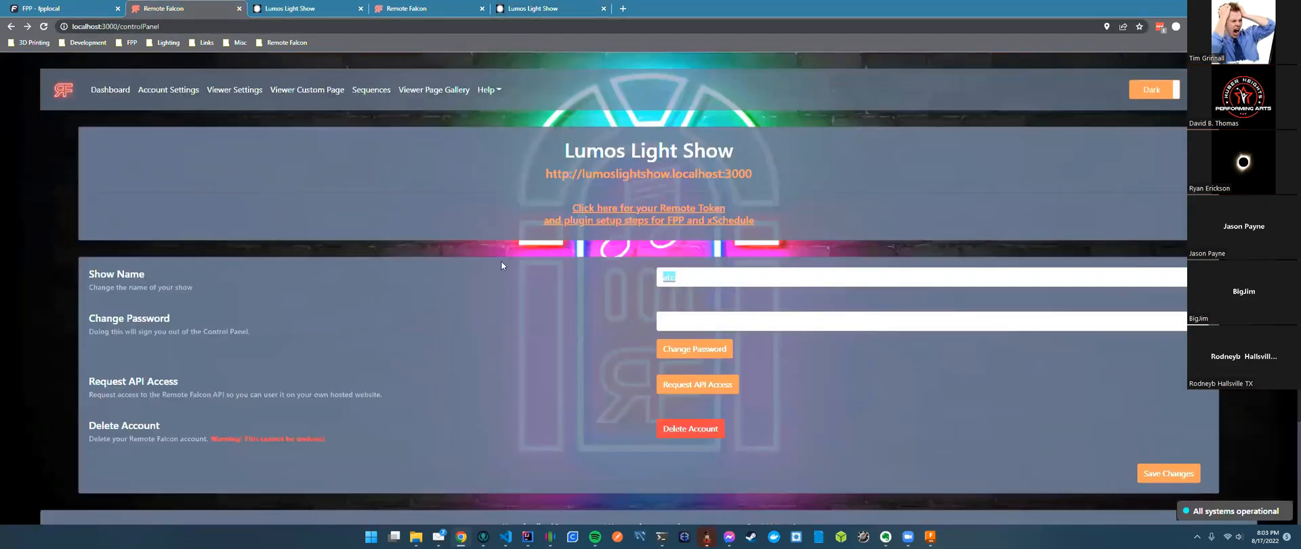
Undo the edits so the Show Name field reads 'Lumos Light Show' again.
left_click_drag(662, 276, 675, 276)
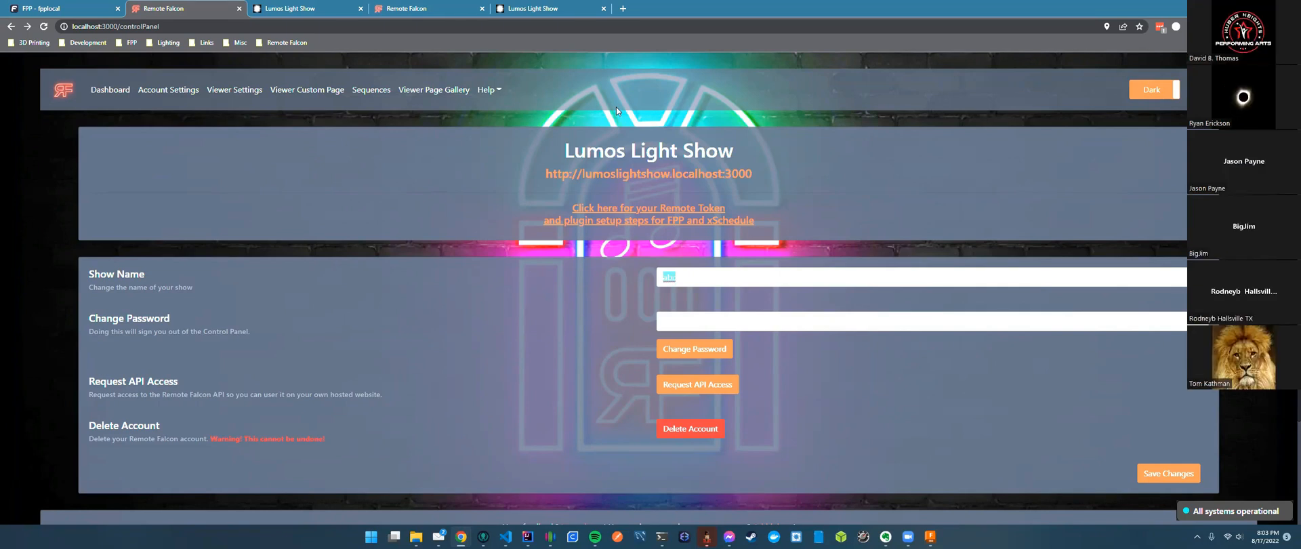
key("BackSpace")
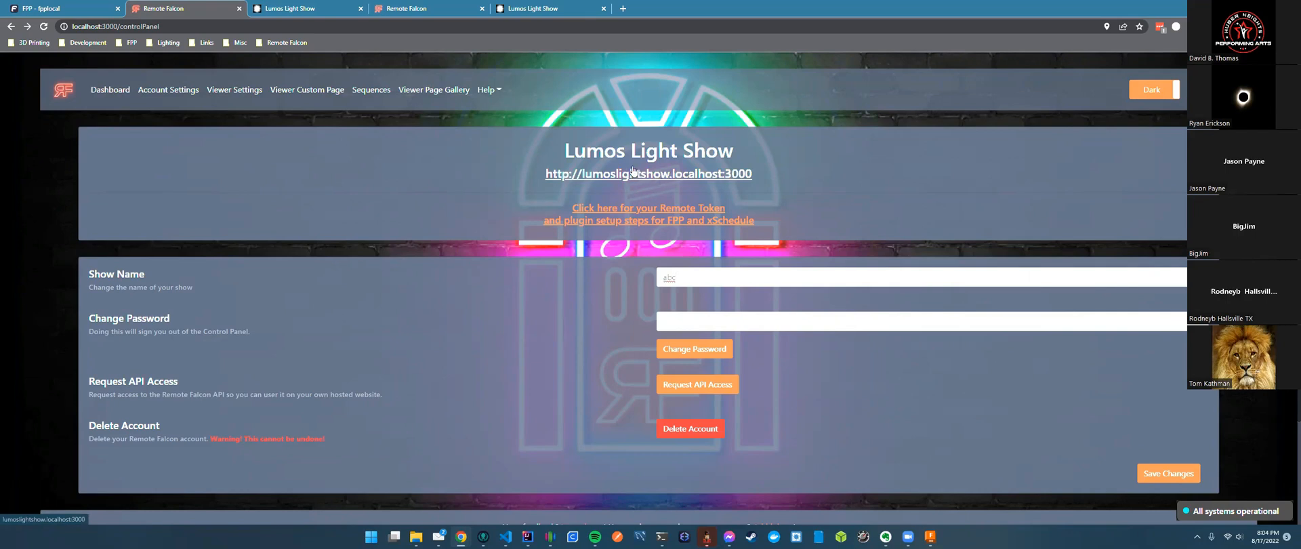
key("ctrl+z")
left_click(592, 258)
key("ctrl+z")
left_click(558, 250)
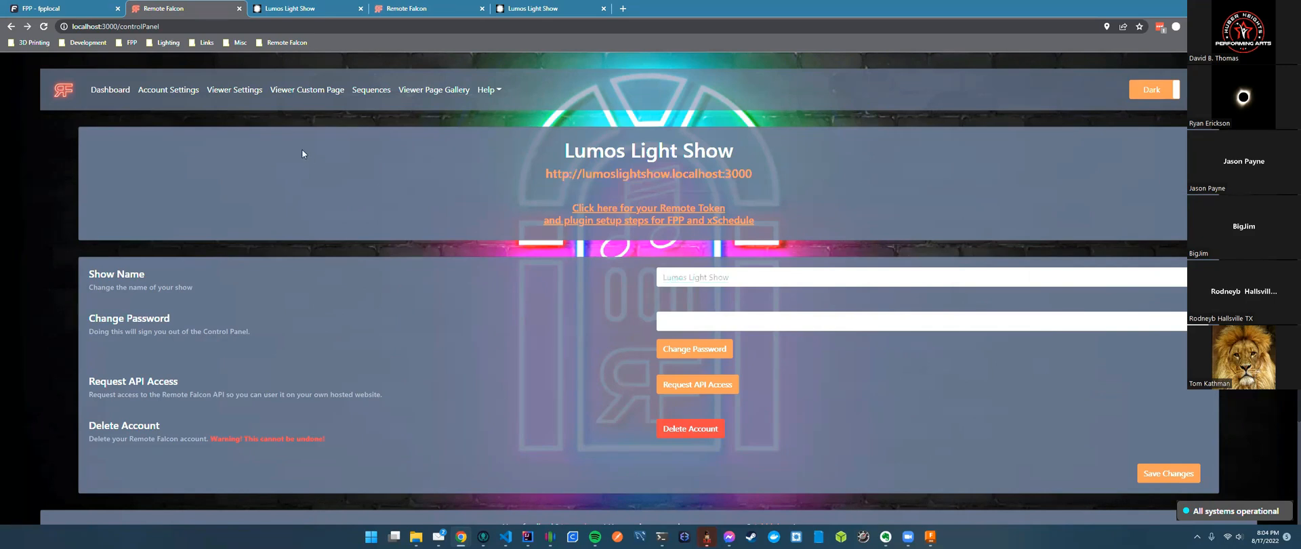
Open the Dashboard and highlight the Request API Access heading.
left_click(110, 90)
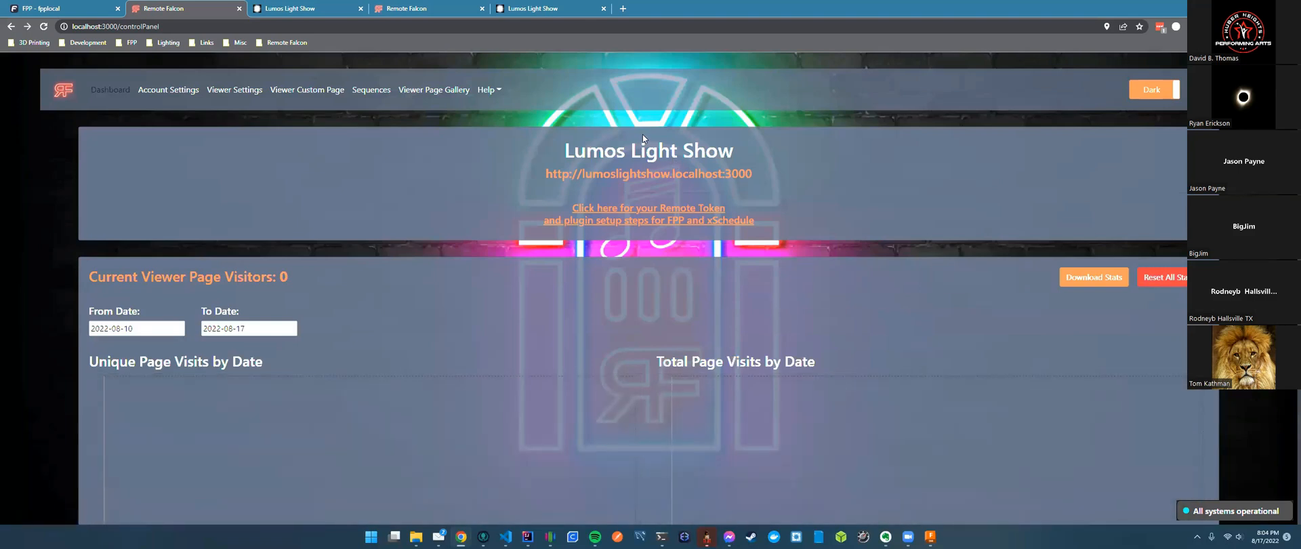
left_click_drag(179, 381, 86, 390)
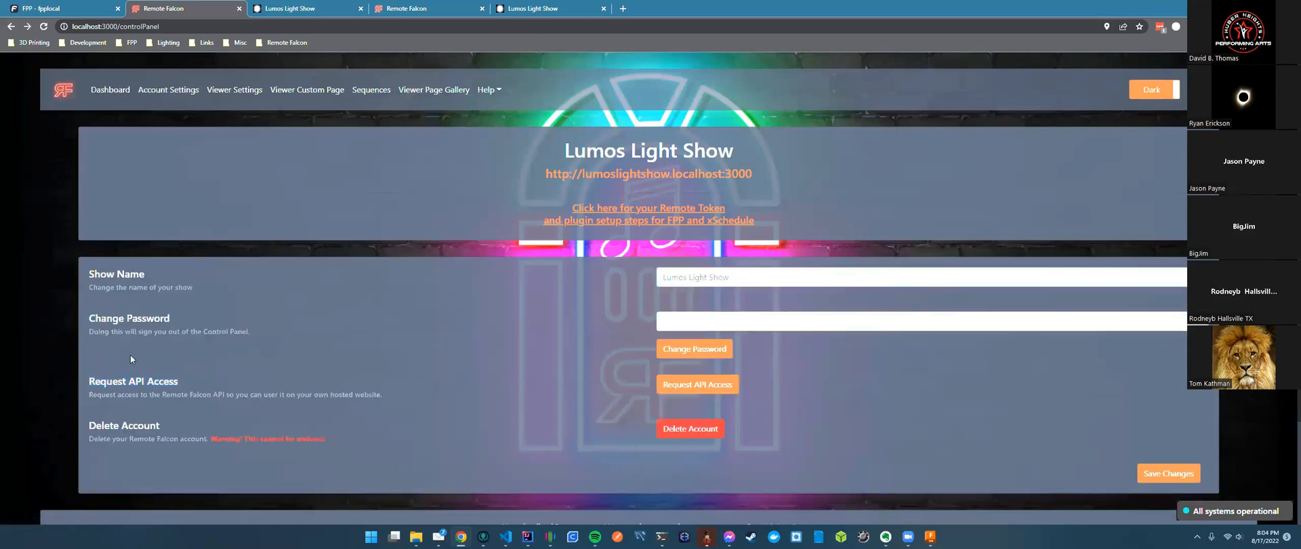
left_click_drag(179, 383, 88, 383)
left_click(218, 377)
Choose Remote Falcon Wiki from the Help dropdown, retrying from the other Remote Falcon tab.
left_click(489, 90)
left_click(512, 114)
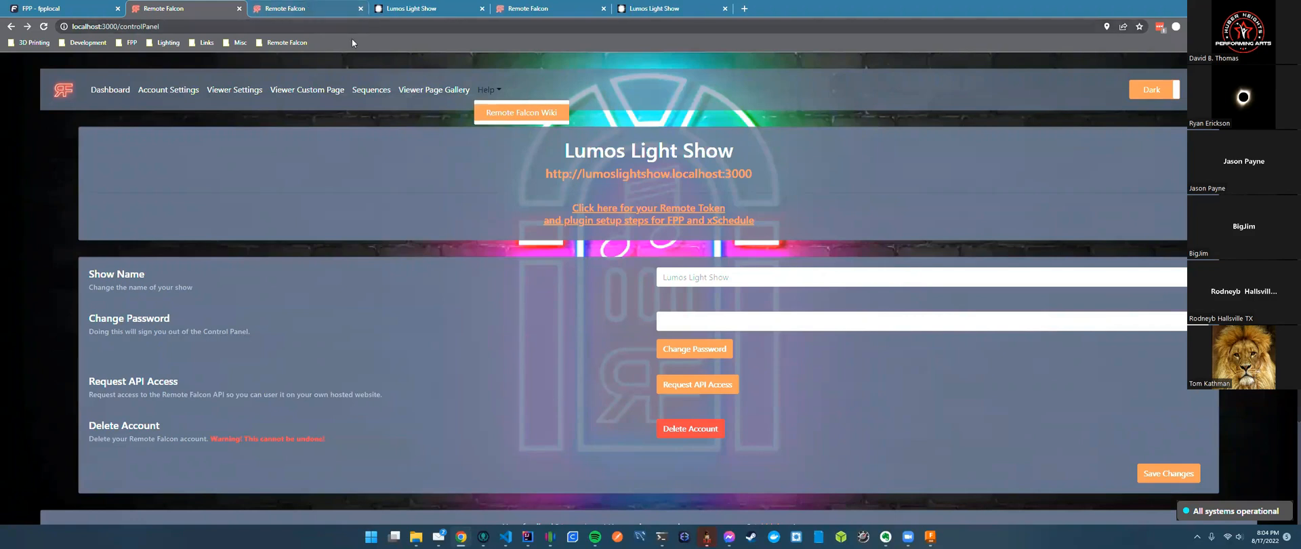
left_click(432, 169)
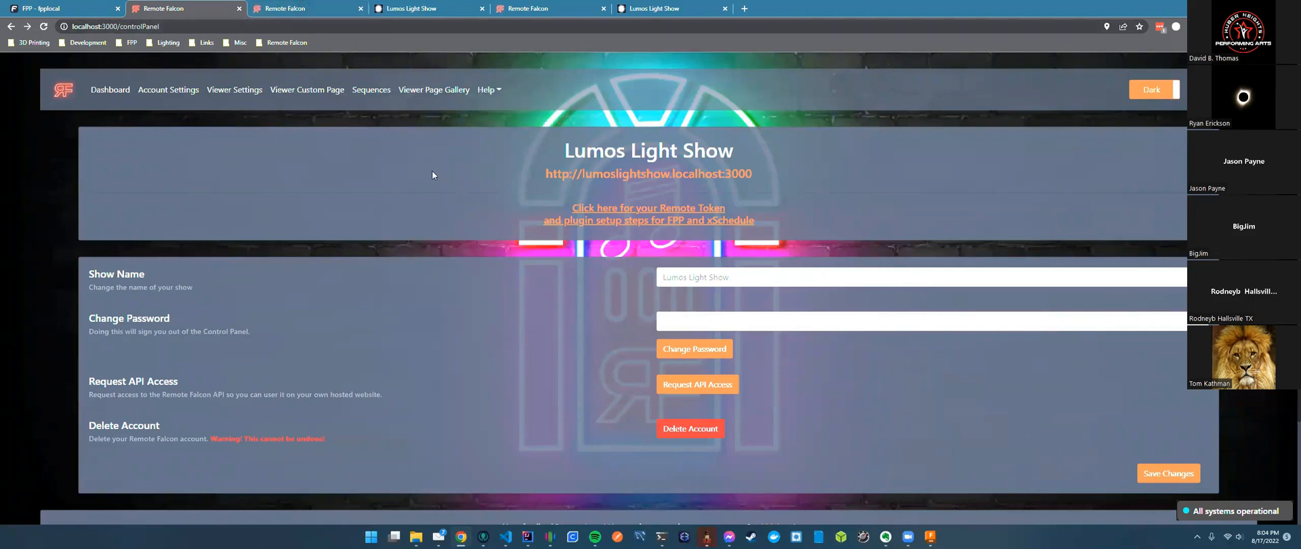
left_click(298, 9)
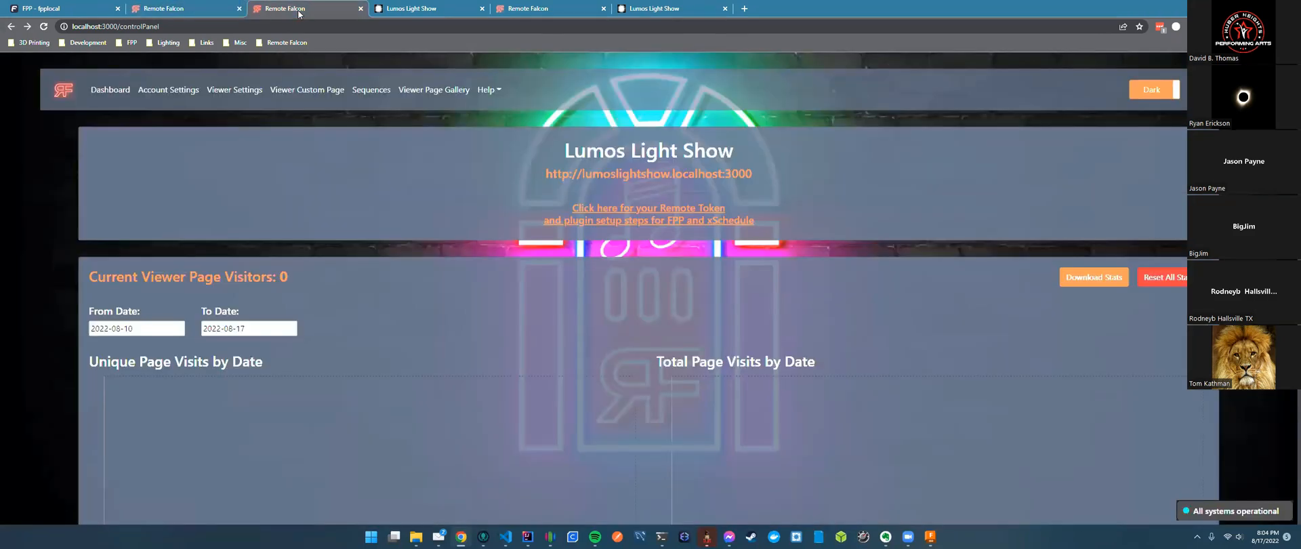
left_click(488, 90)
left_click(494, 114)
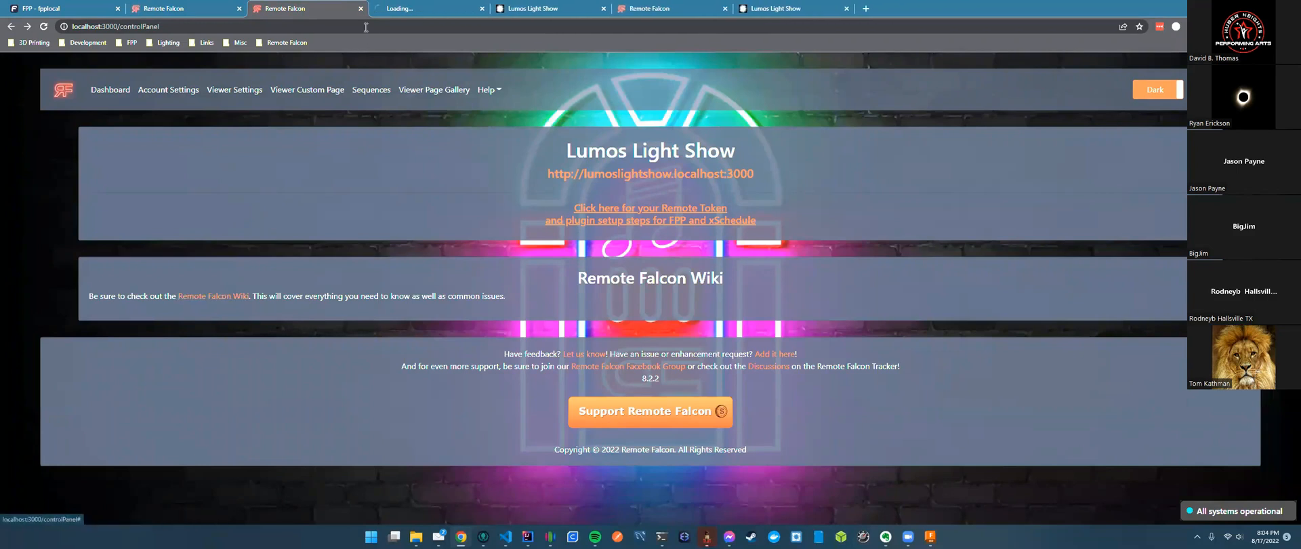
Close the extra Remote Falcon tab and open main.js from the remote-falcon-api-sample folder.
middle_click(310, 12)
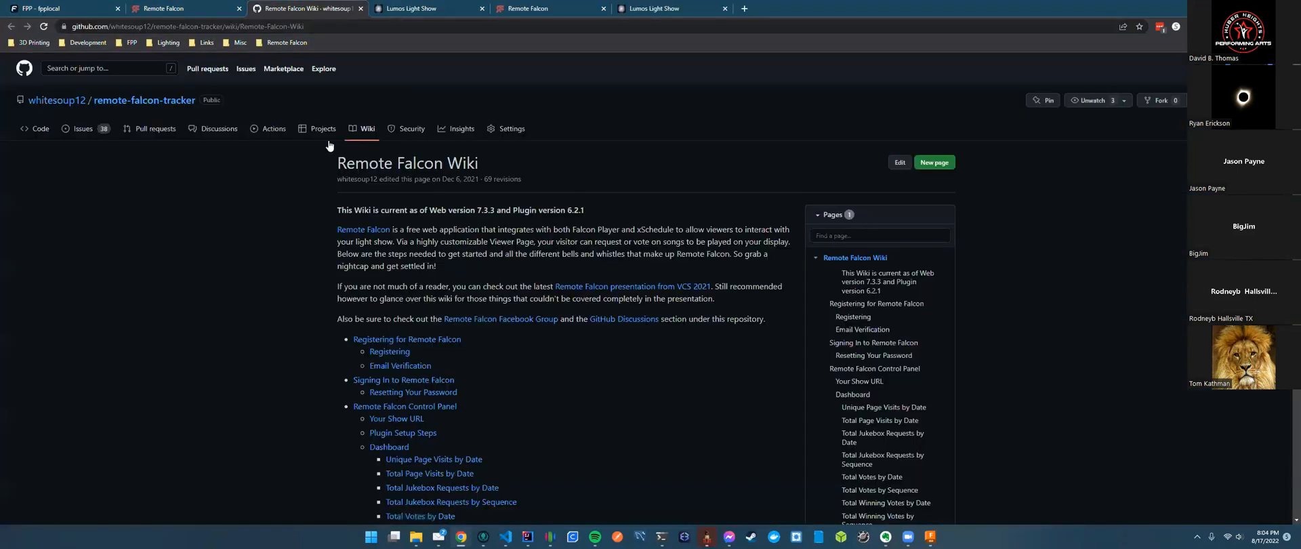
left_click(35, 129)
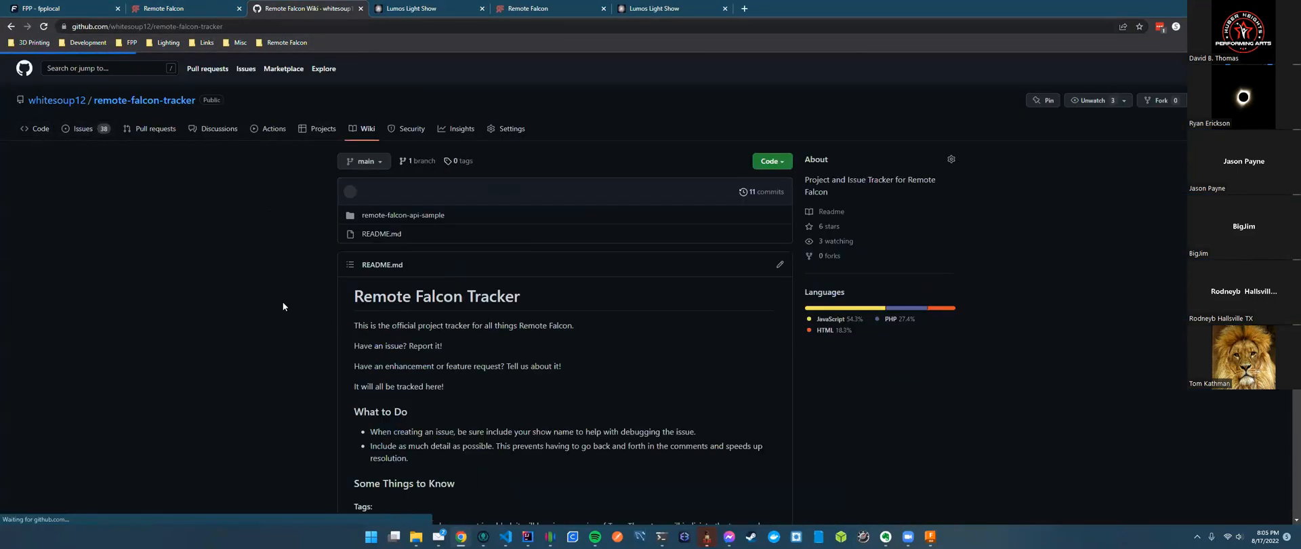
left_click(407, 215)
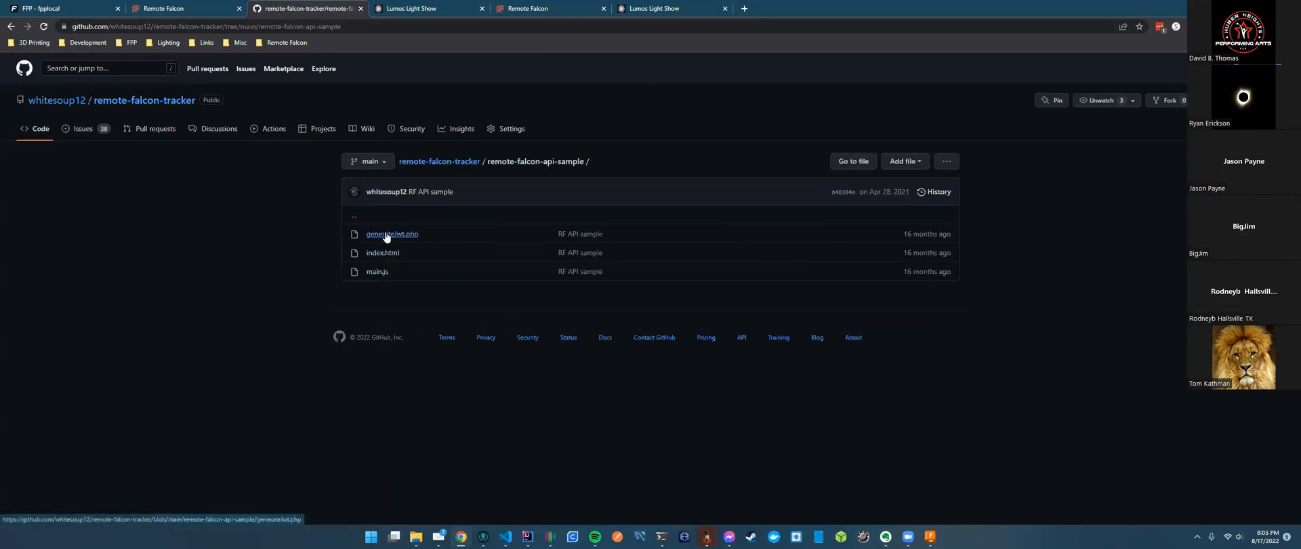
left_click(377, 272)
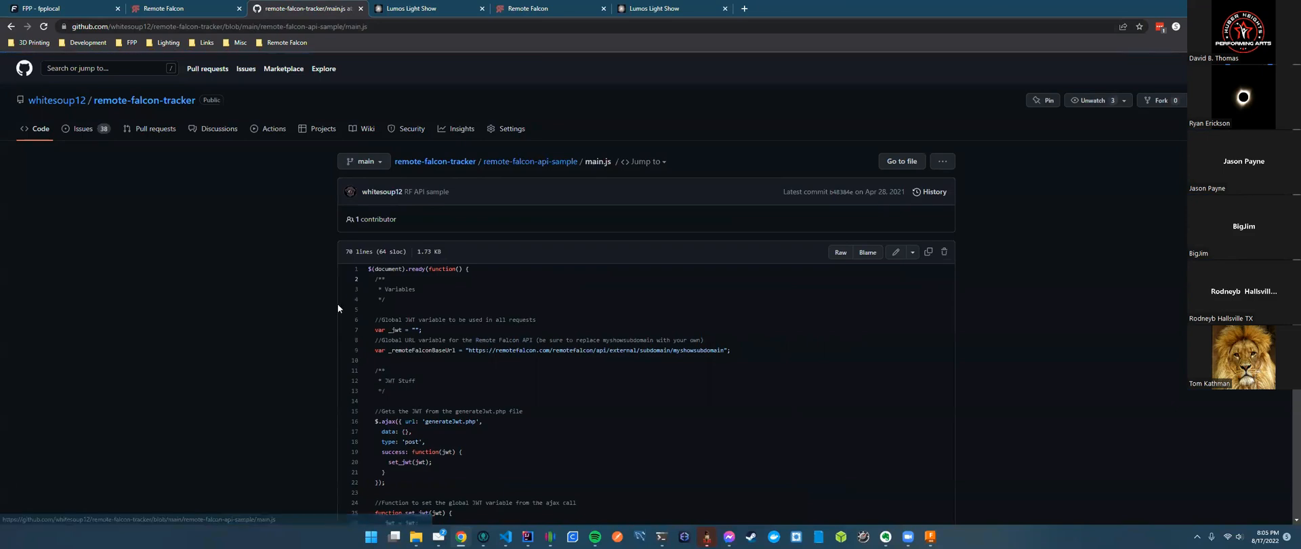
Highlight the API base URL on line 9 and the generateJwt call on line 16.
scroll(555, 343, "down", 2)
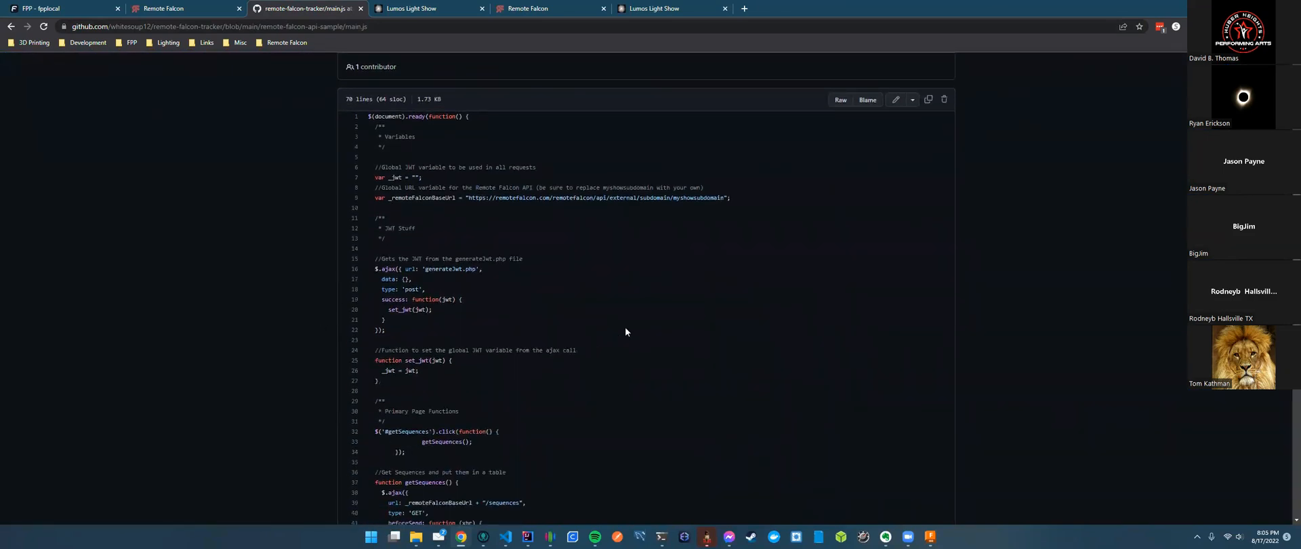
scroll(624, 326, "down", 2)
scroll(658, 315, "up", 2)
scroll(543, 232, "up", 2)
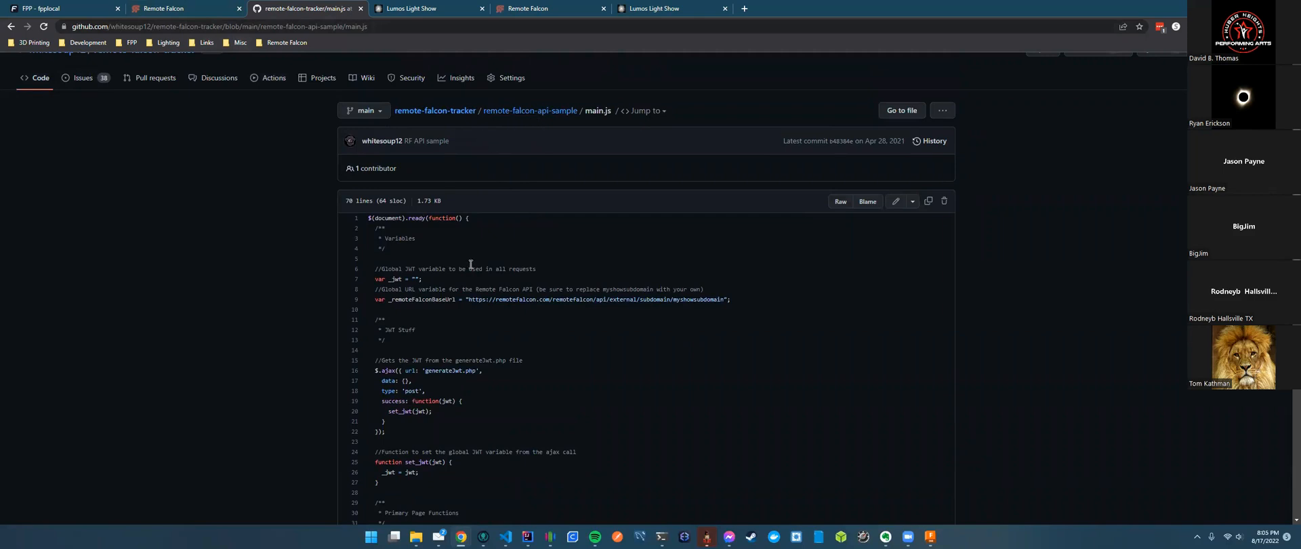
scroll(574, 355, "down", 2)
left_click_drag(469, 198, 593, 200)
left_click_drag(425, 269, 459, 268)
left_click(508, 272)
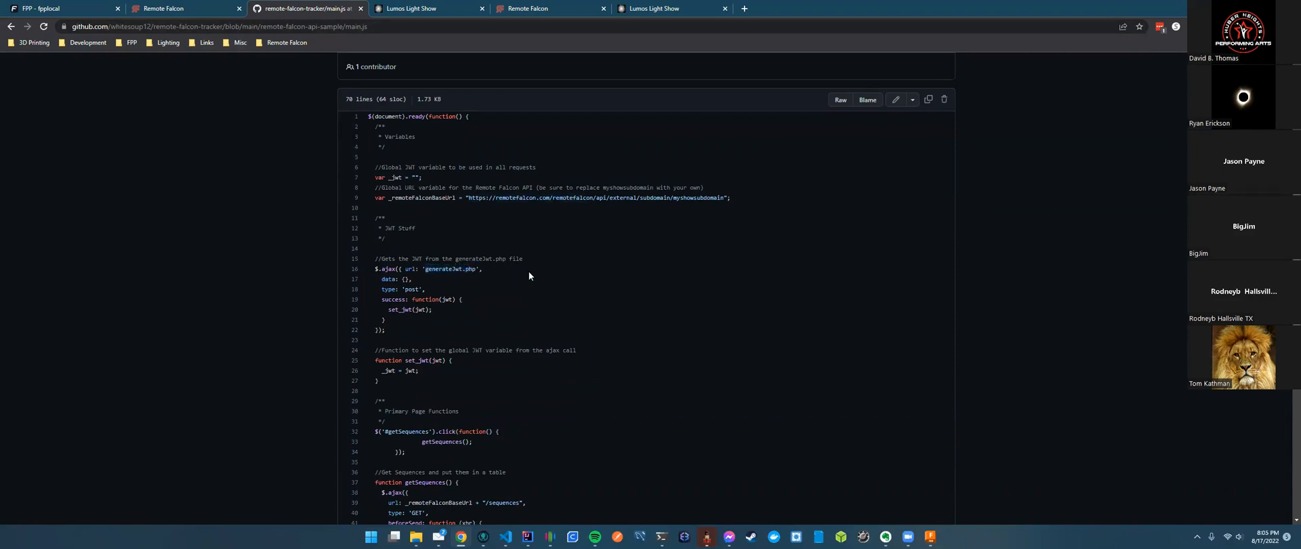
Highlight the getSequences request code further down main.js.
scroll(478, 302, "down", 2)
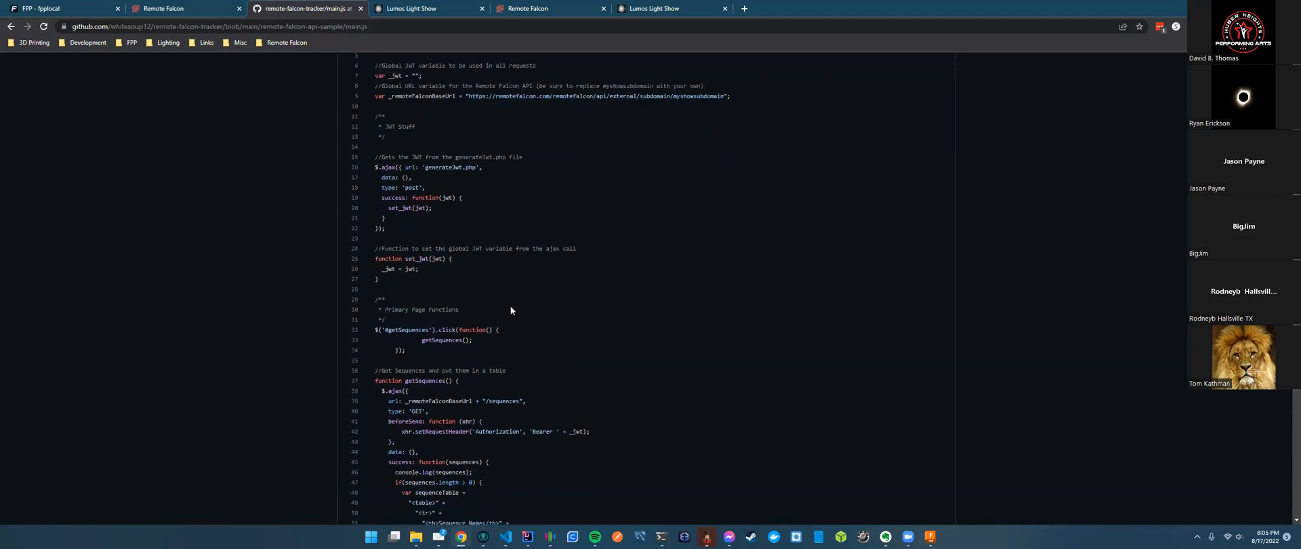
scroll(569, 343, "down", 1)
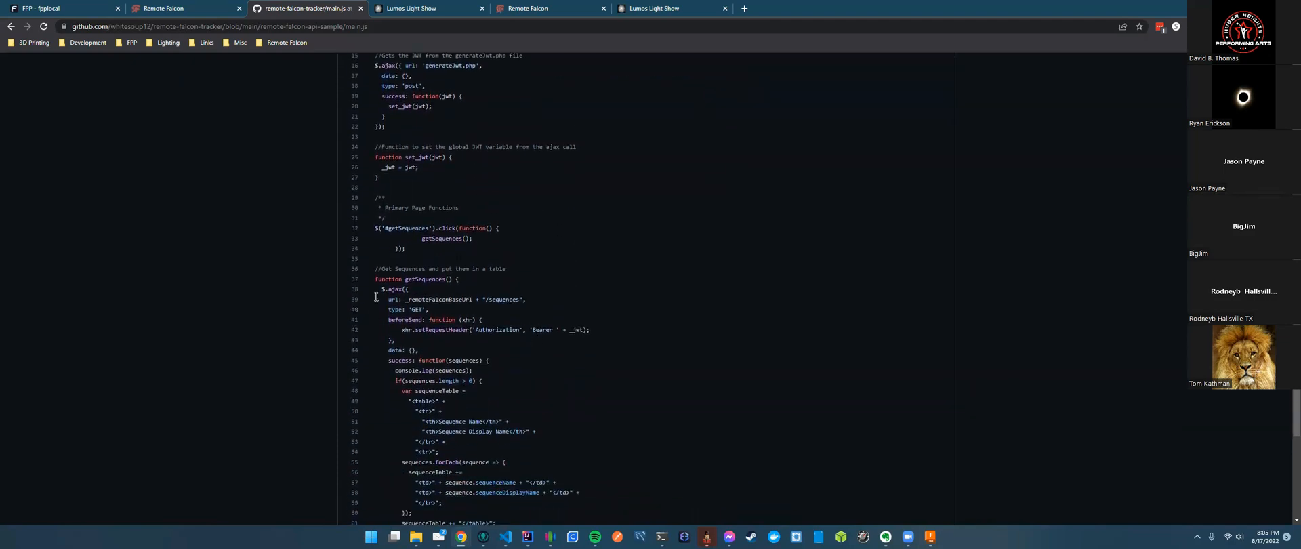
left_click_drag(381, 286, 580, 420)
left_click(567, 432)
scroll(385, 316, "up", 5)
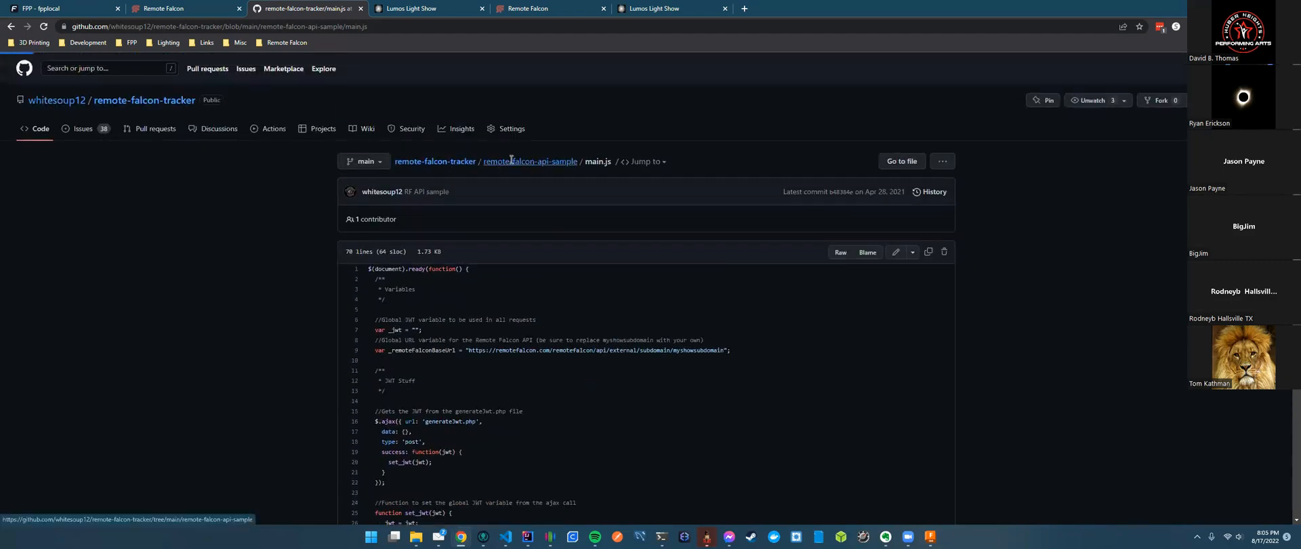
Return to the remote-falcon-api-sample folder and look through index.html.
left_click(512, 160)
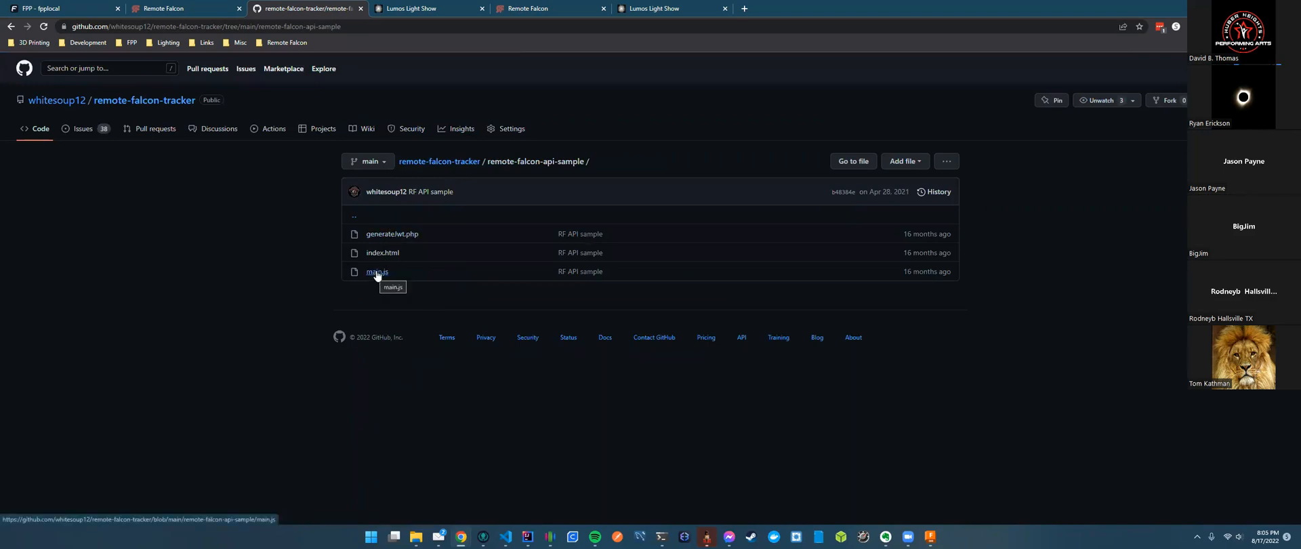
left_click(383, 253)
scroll(539, 377, "down", 2)
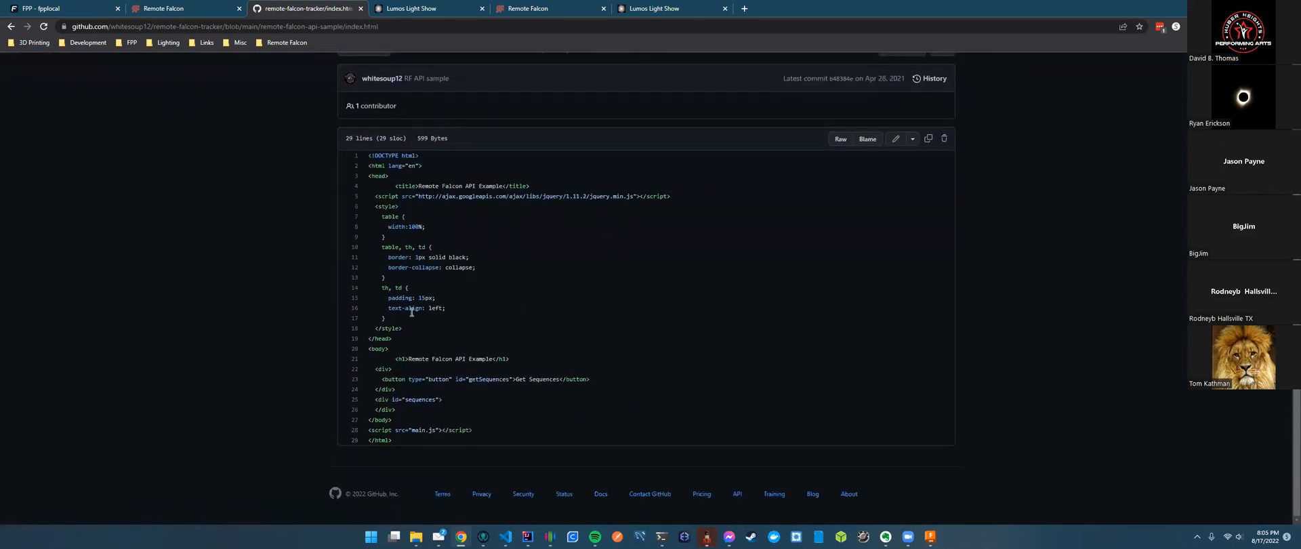
key("alt+Left")
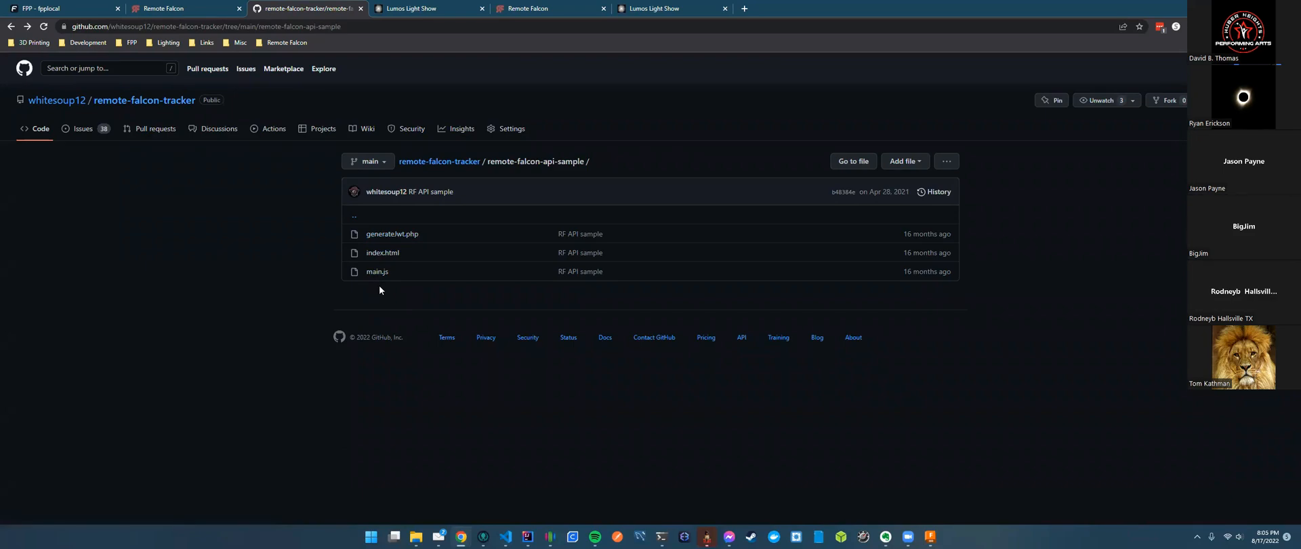
Review the accessToken and secretKey variables in generateJwt.php, then return to the Remote Falcon control panel.
left_click(390, 235)
scroll(493, 290, "down", 2)
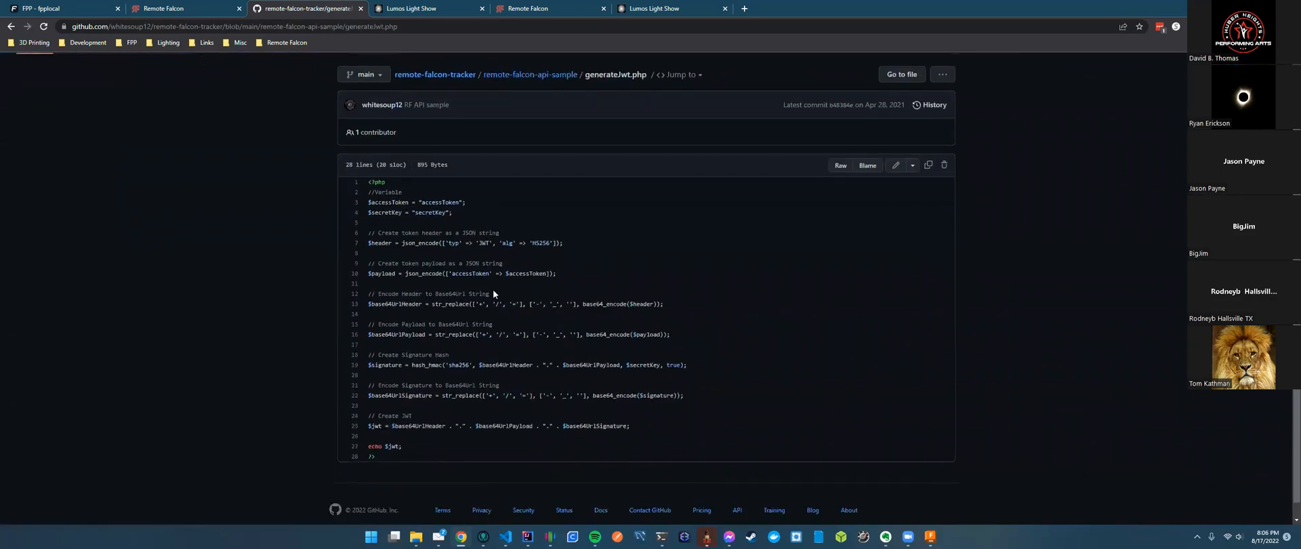
double_click(435, 190)
double_click(428, 197)
left_click(445, 183)
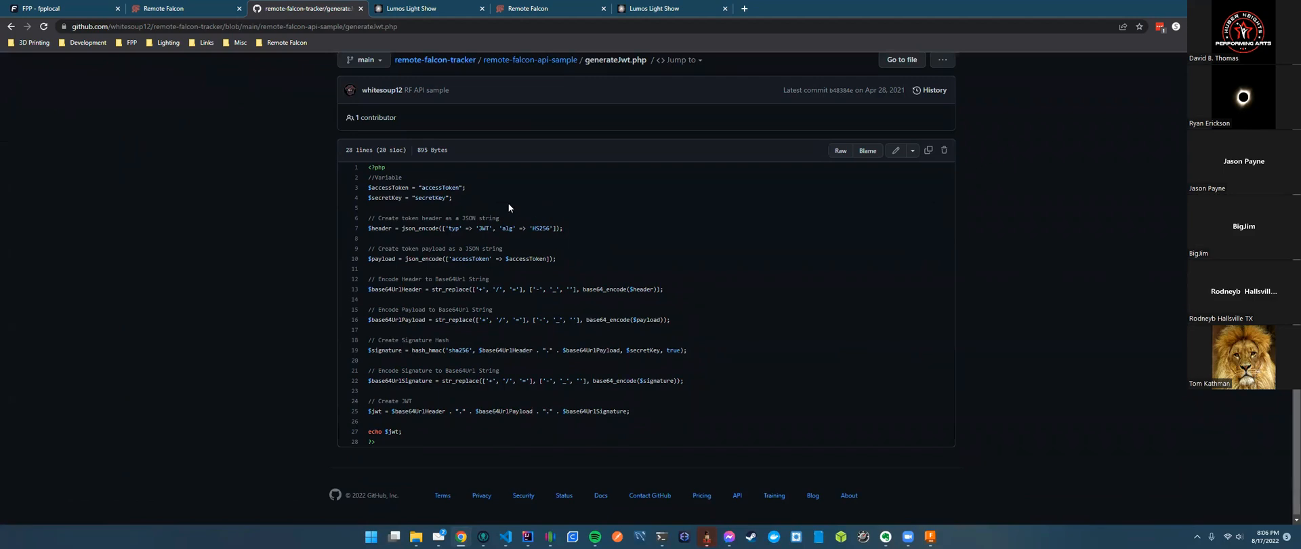
key("alt+Left")
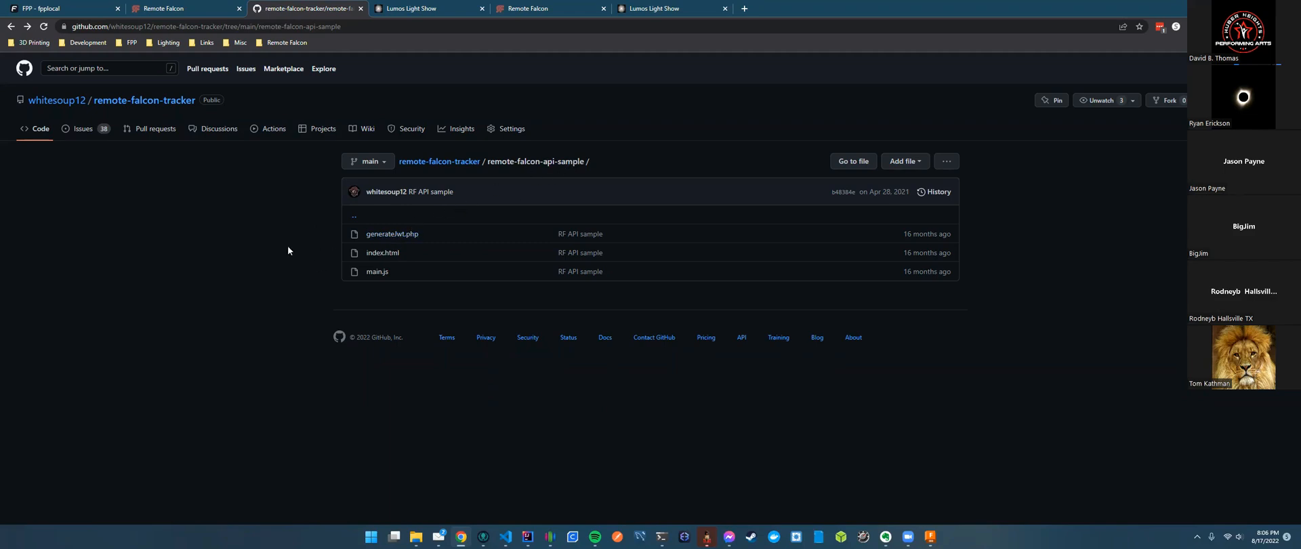
left_click(188, 11)
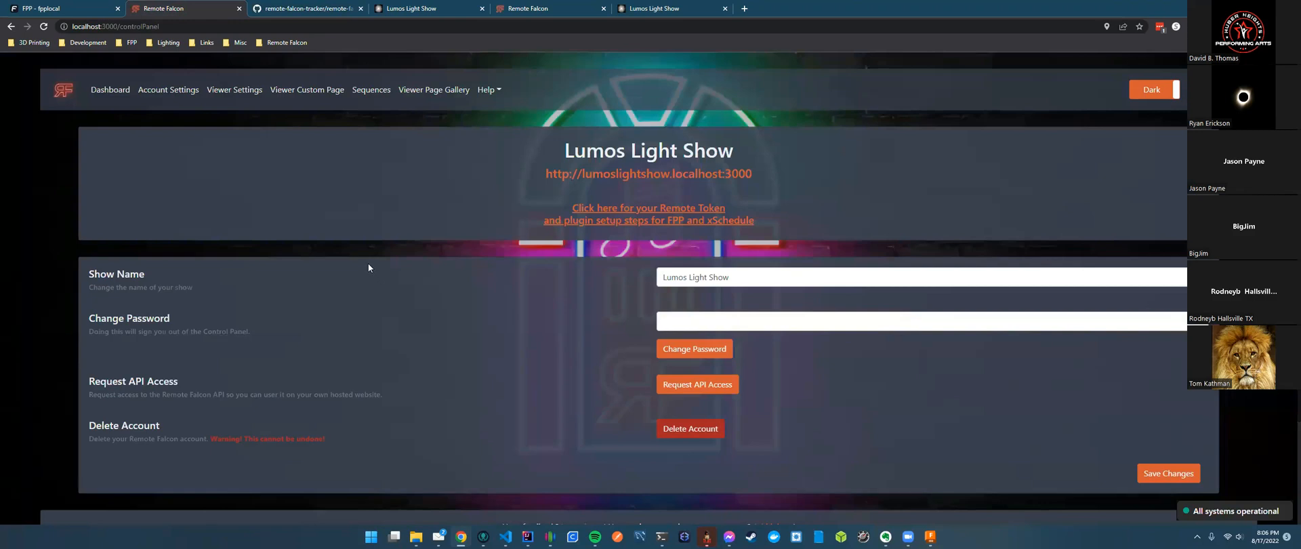